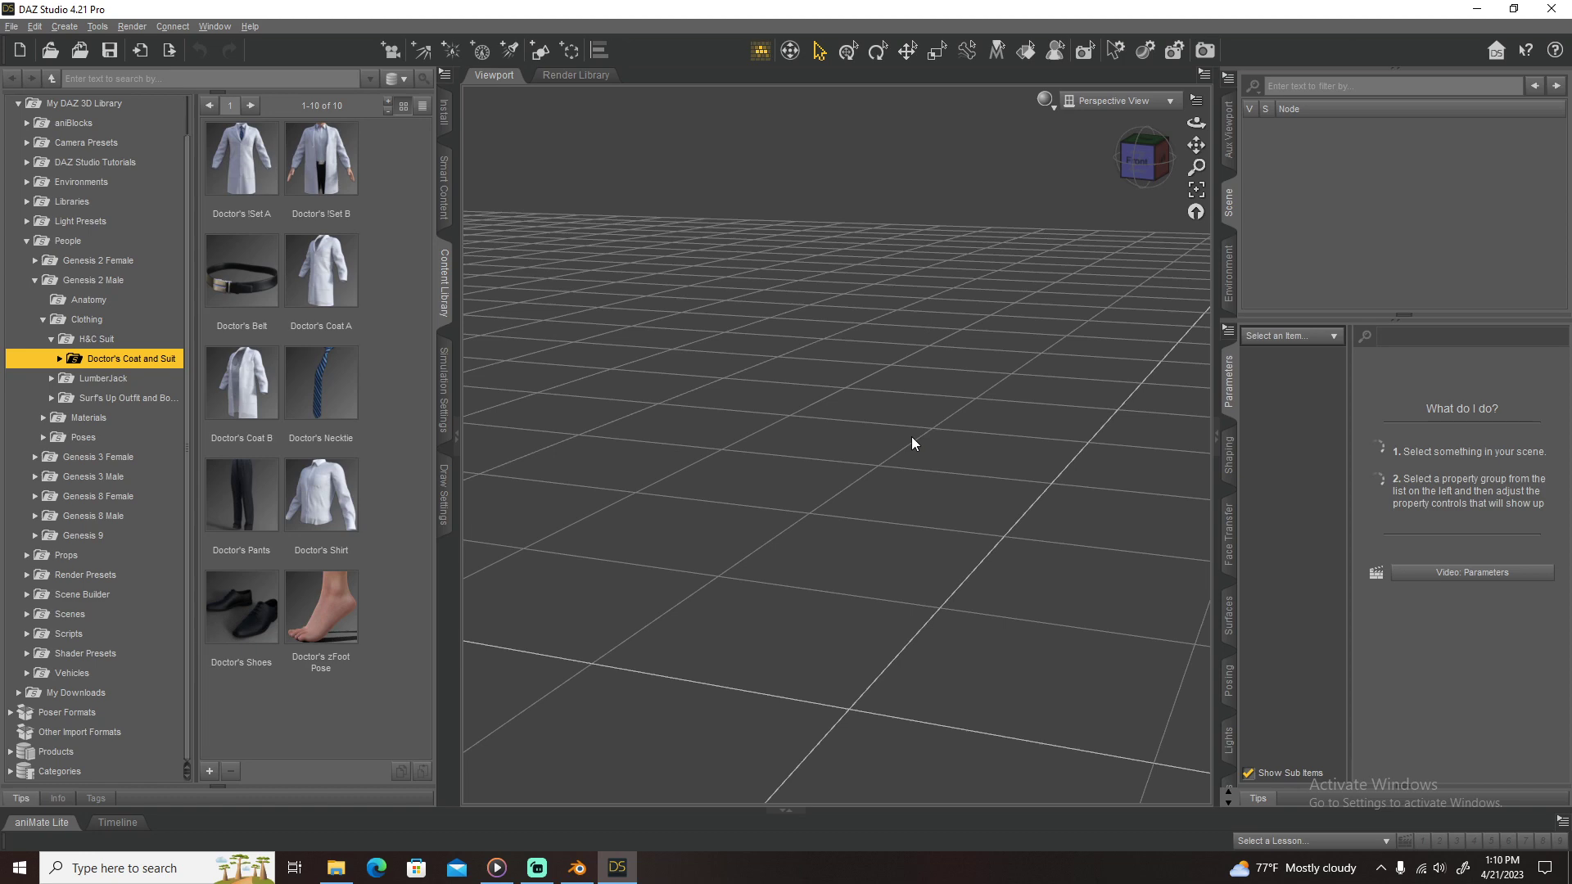
Step: Switch to Blender and hide the bones overlay on the character in the viewport
click(577, 867)
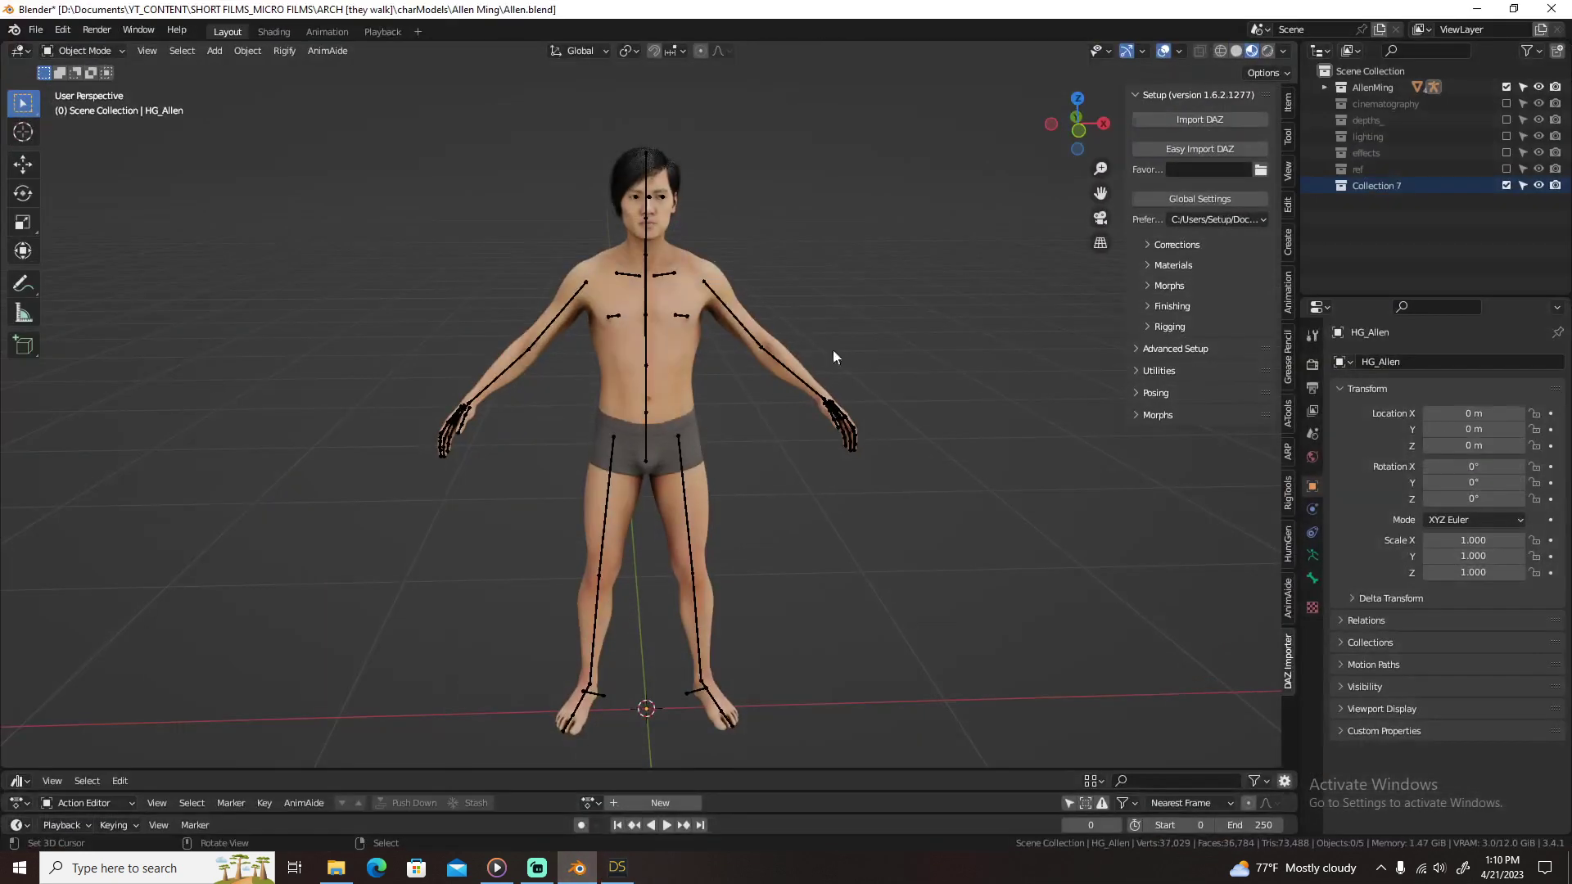
click(1179, 51)
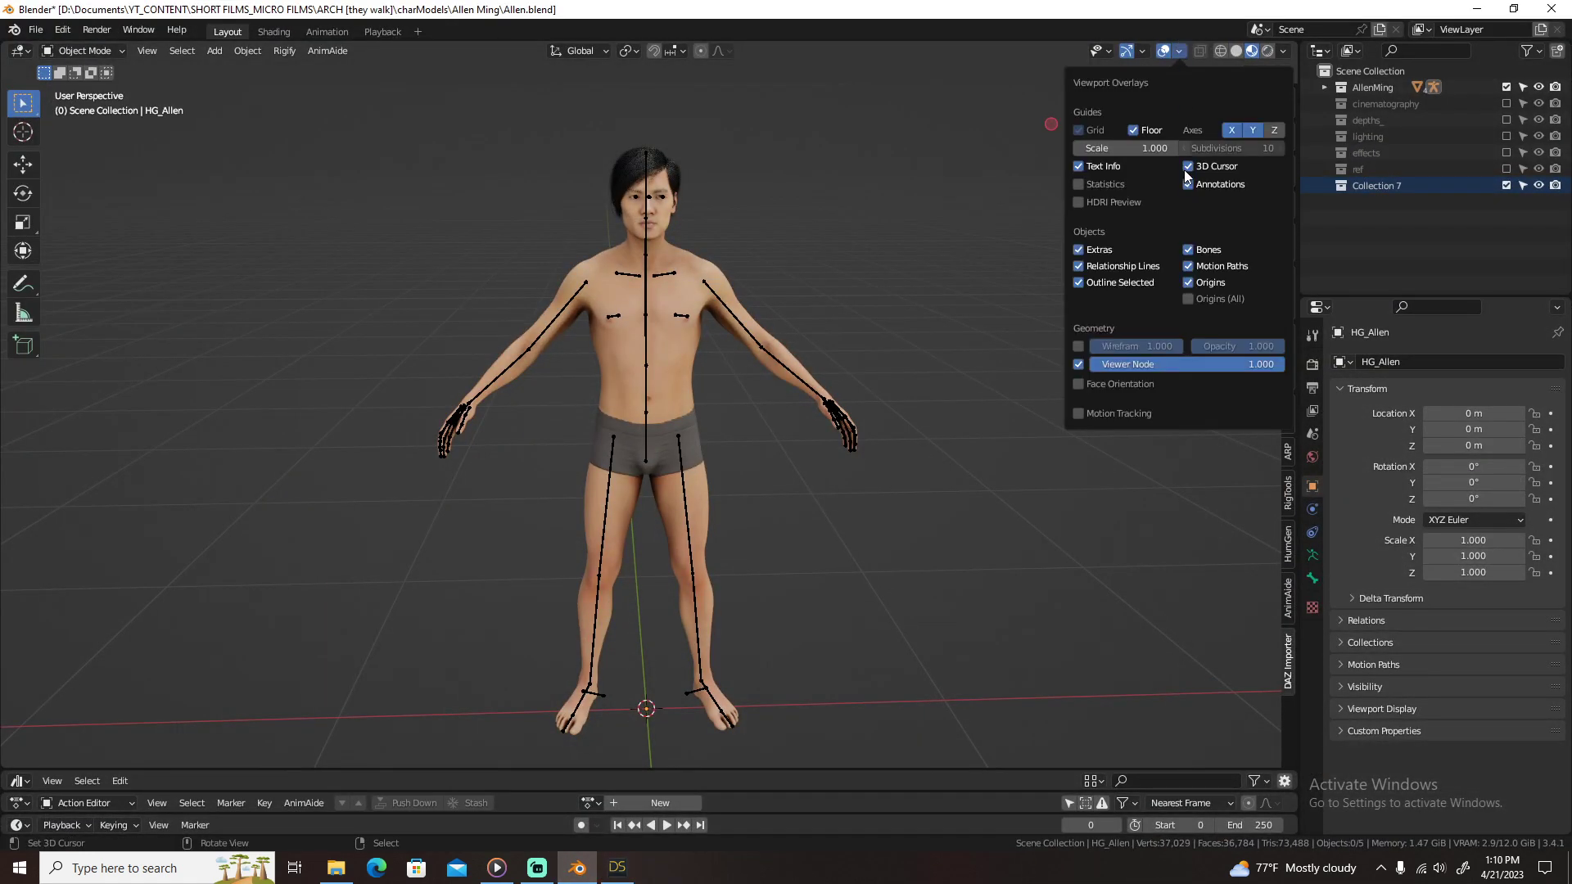
click(1208, 249)
scroll(753, 478, up, 6)
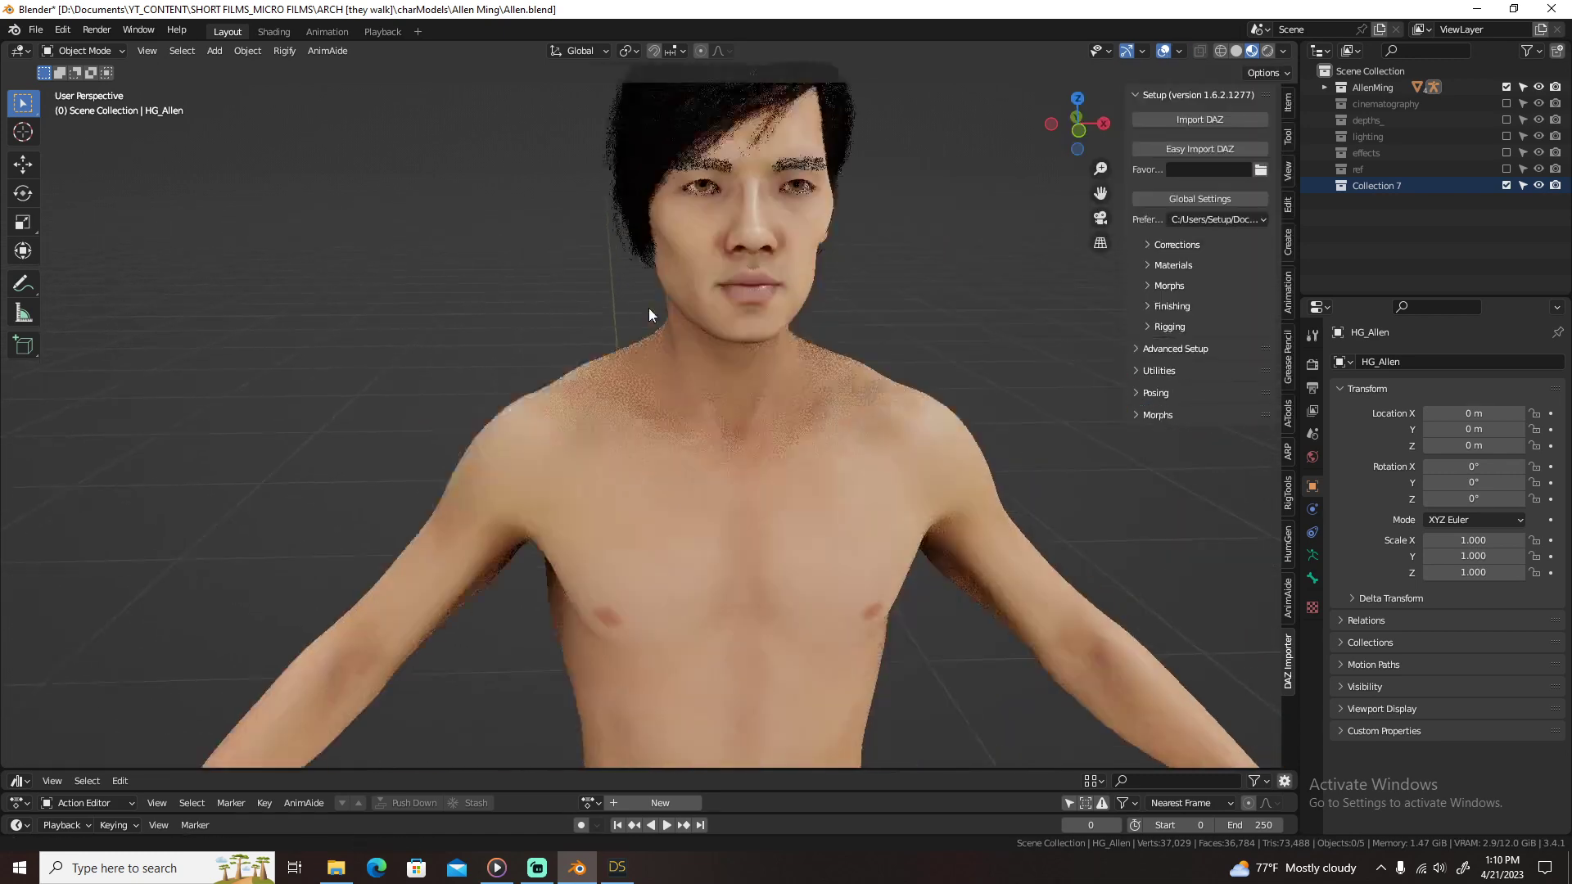
scroll(720, 335, up, 5)
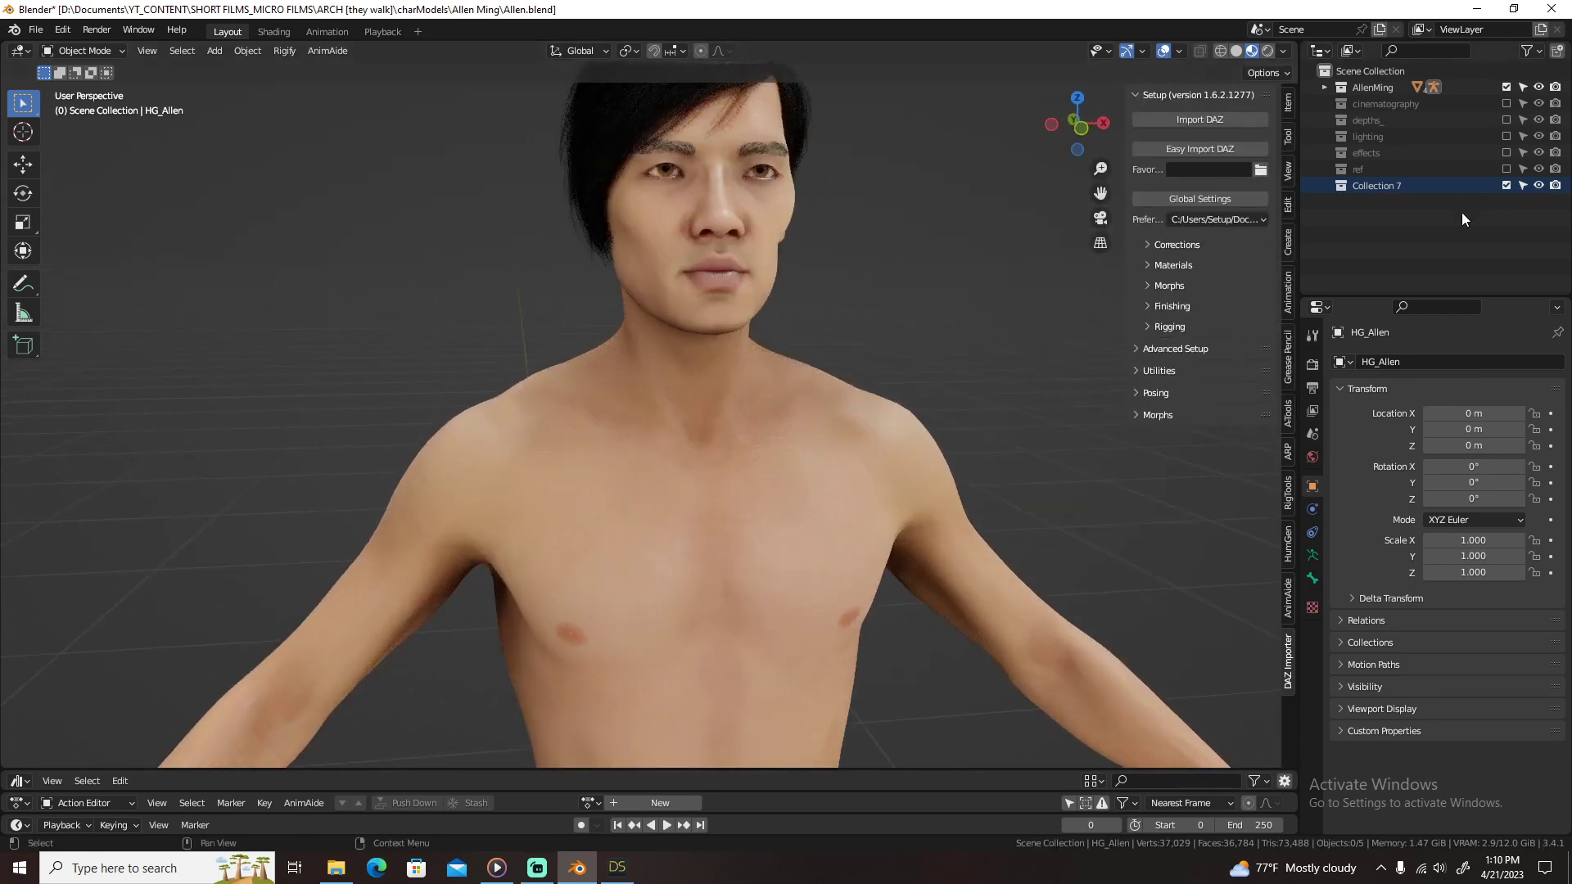
Step: Enable the ref collection and raise its portrait reference image along Z to about 1.61 m
click(1506, 169)
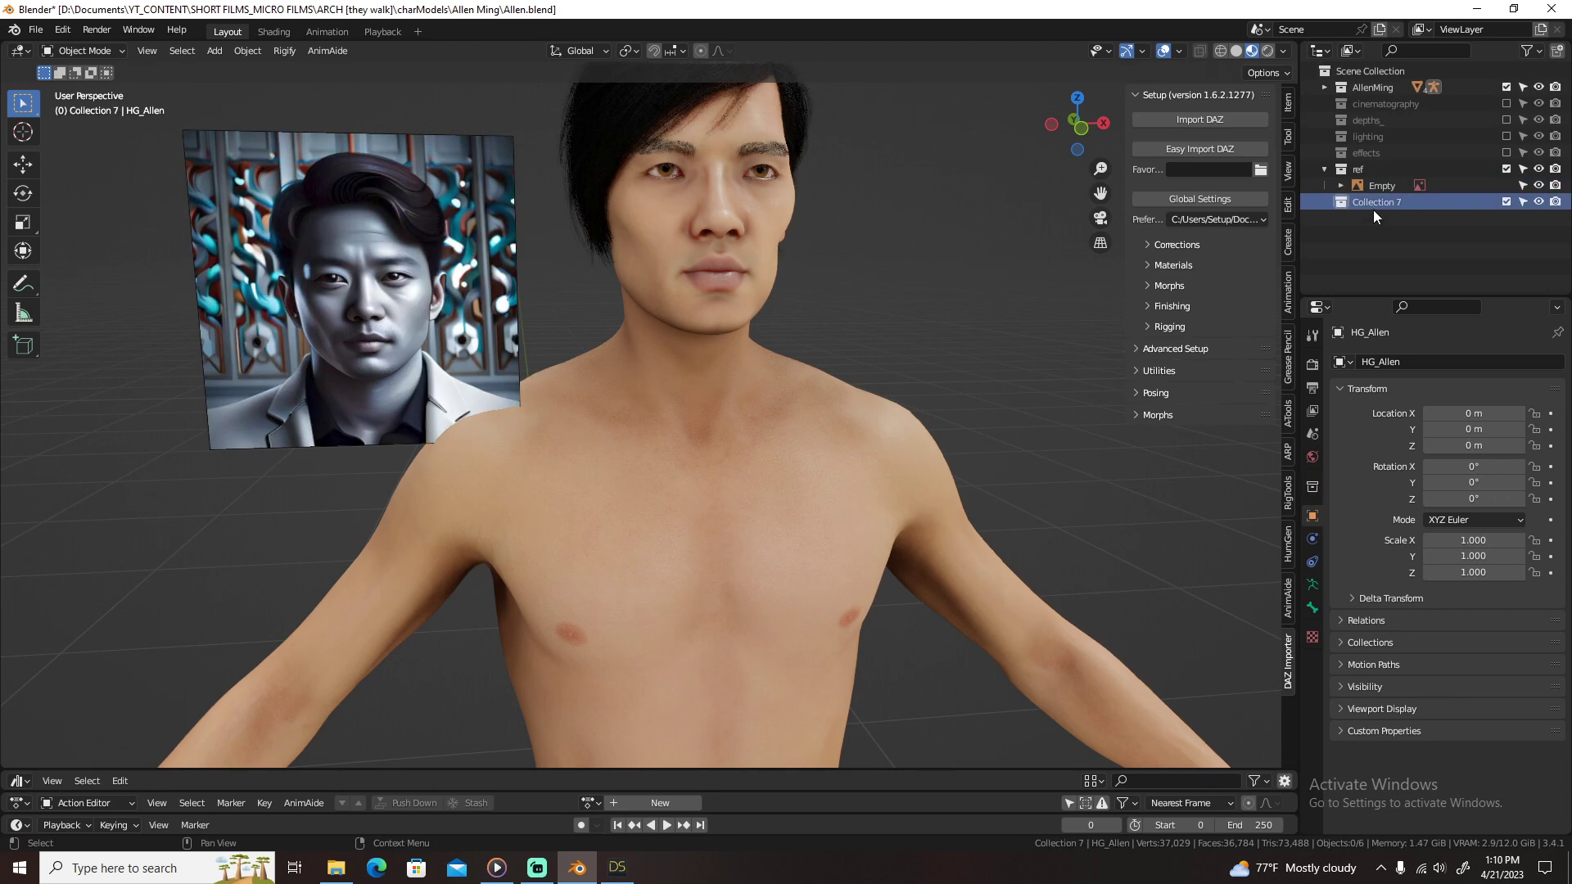
click(1378, 188)
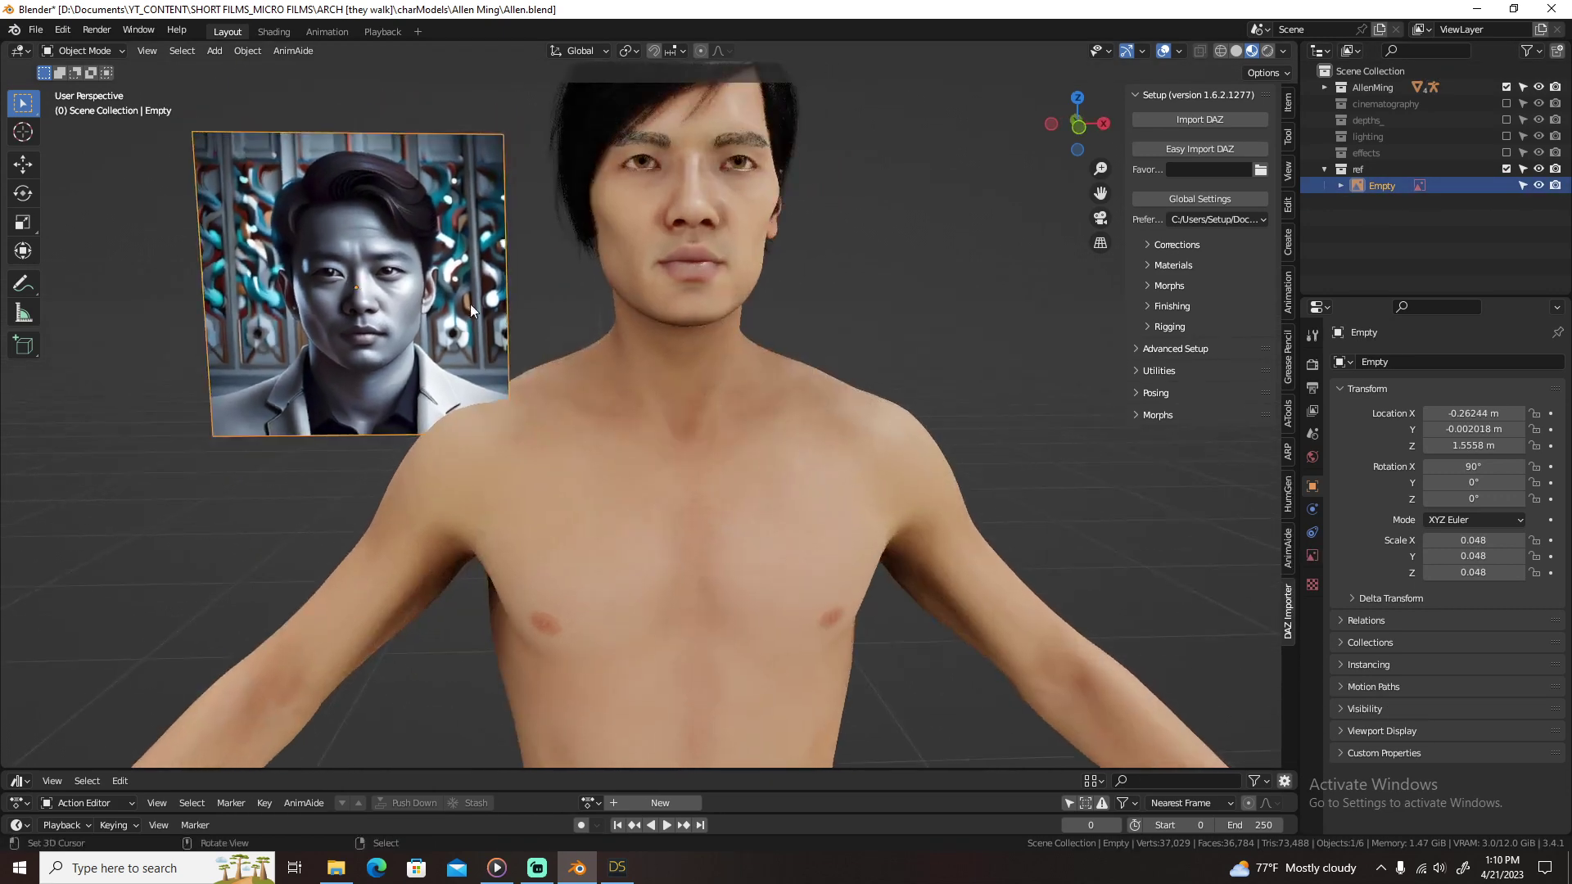
key(g)
key(z)
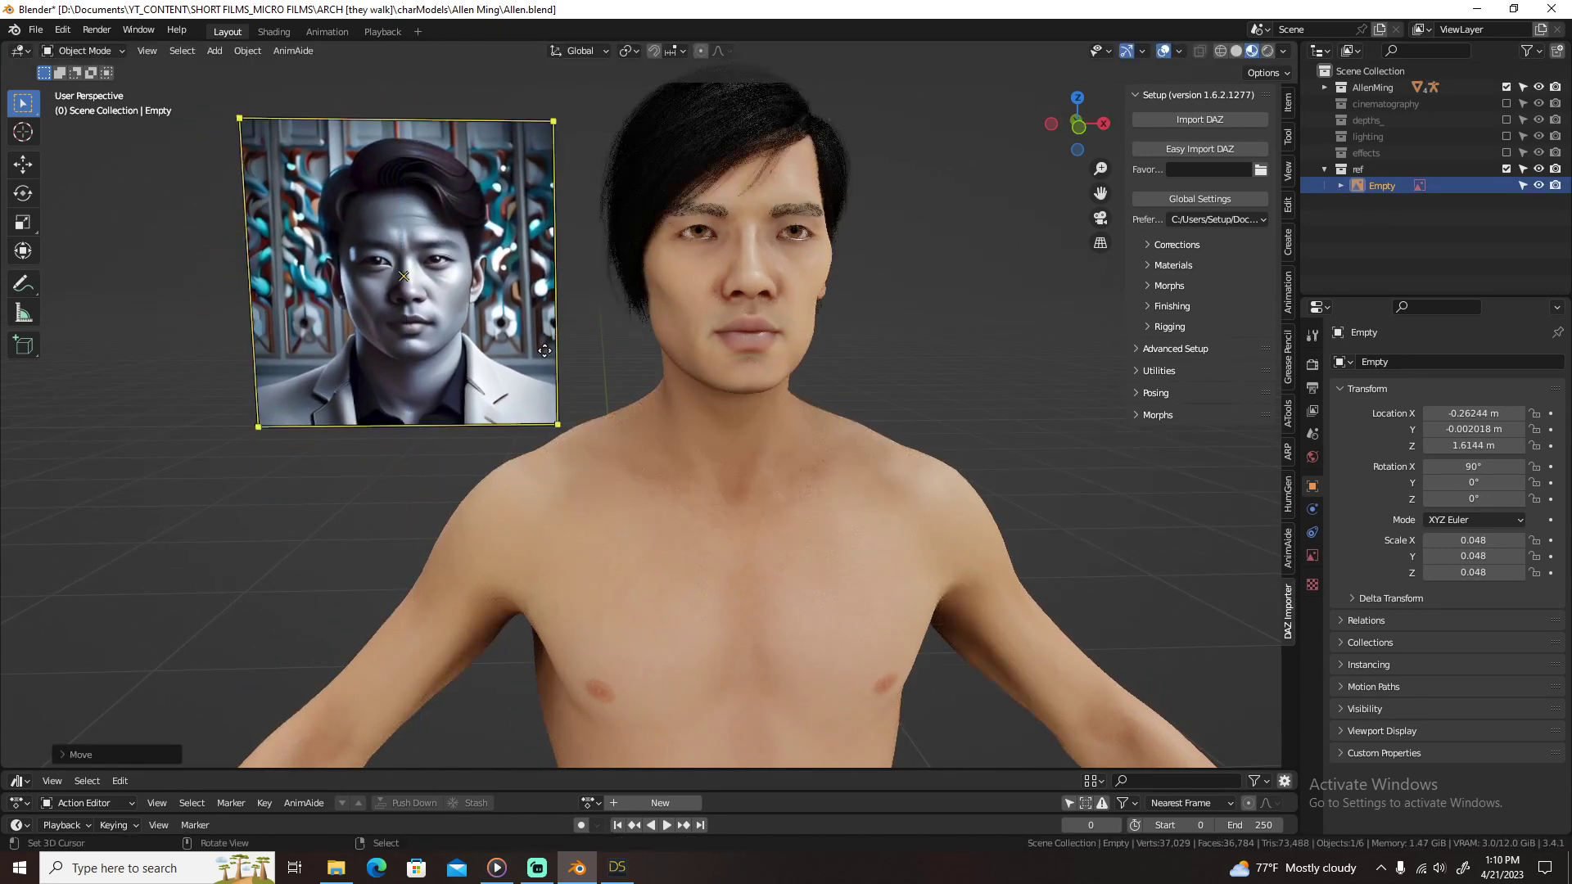
click(672, 337)
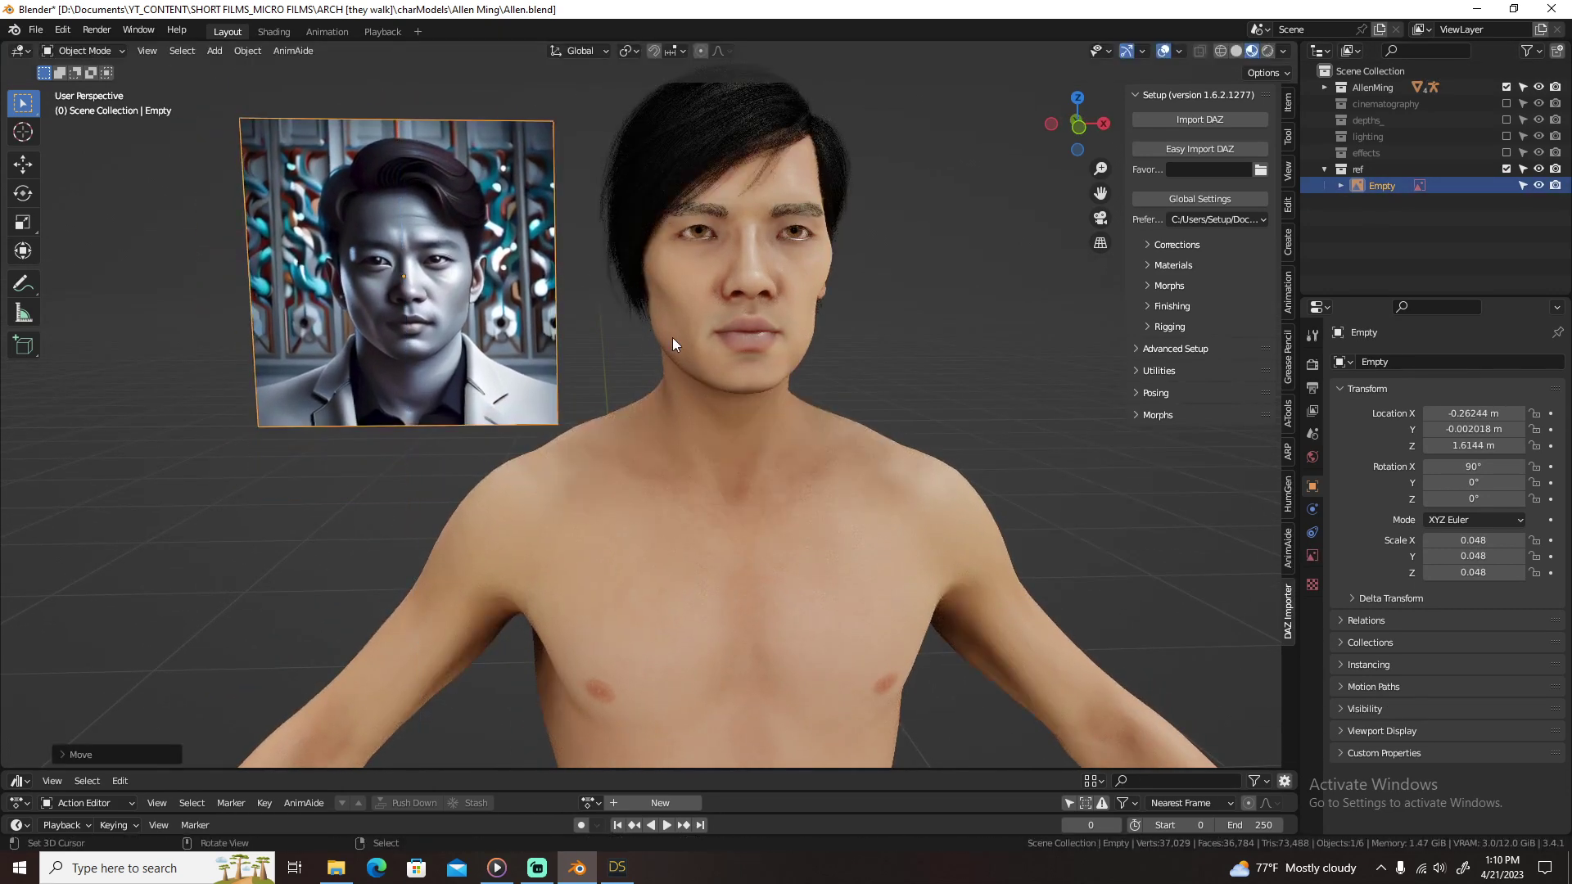
Step: Exclude the ref collection from the view layer and save the Blender file
click(1506, 168)
scroll(891, 266, down, 3)
key(ctrl+s)
scroll(833, 372, down, 4)
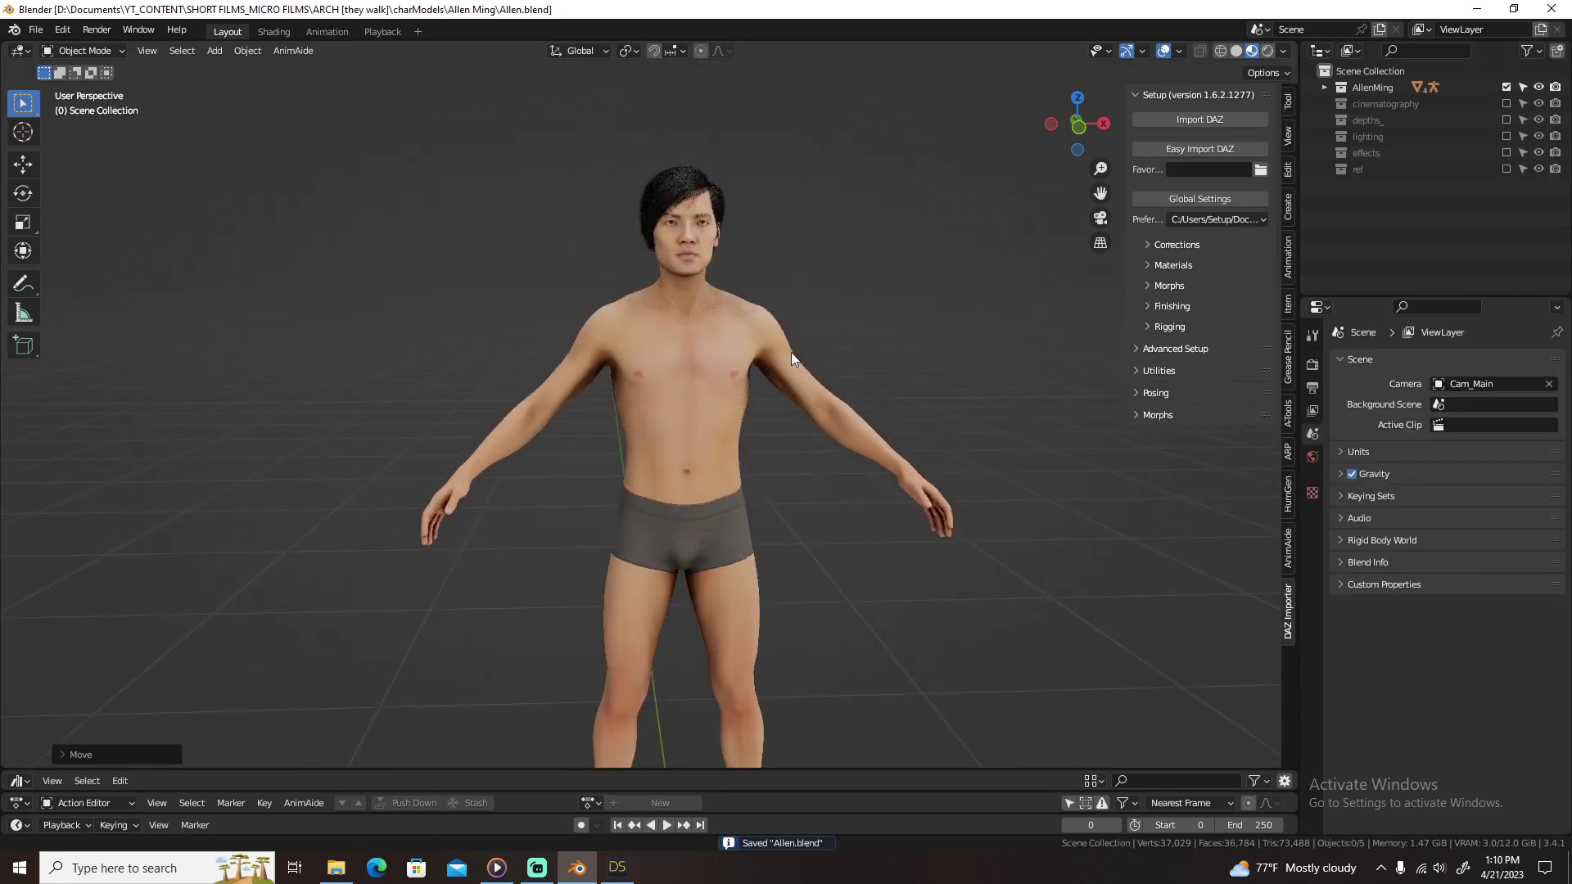
scroll(762, 385, down, 3)
Step: Switch to DAZ Studio and merge the Genesis 8 Basic Male figure into the scene
click(618, 867)
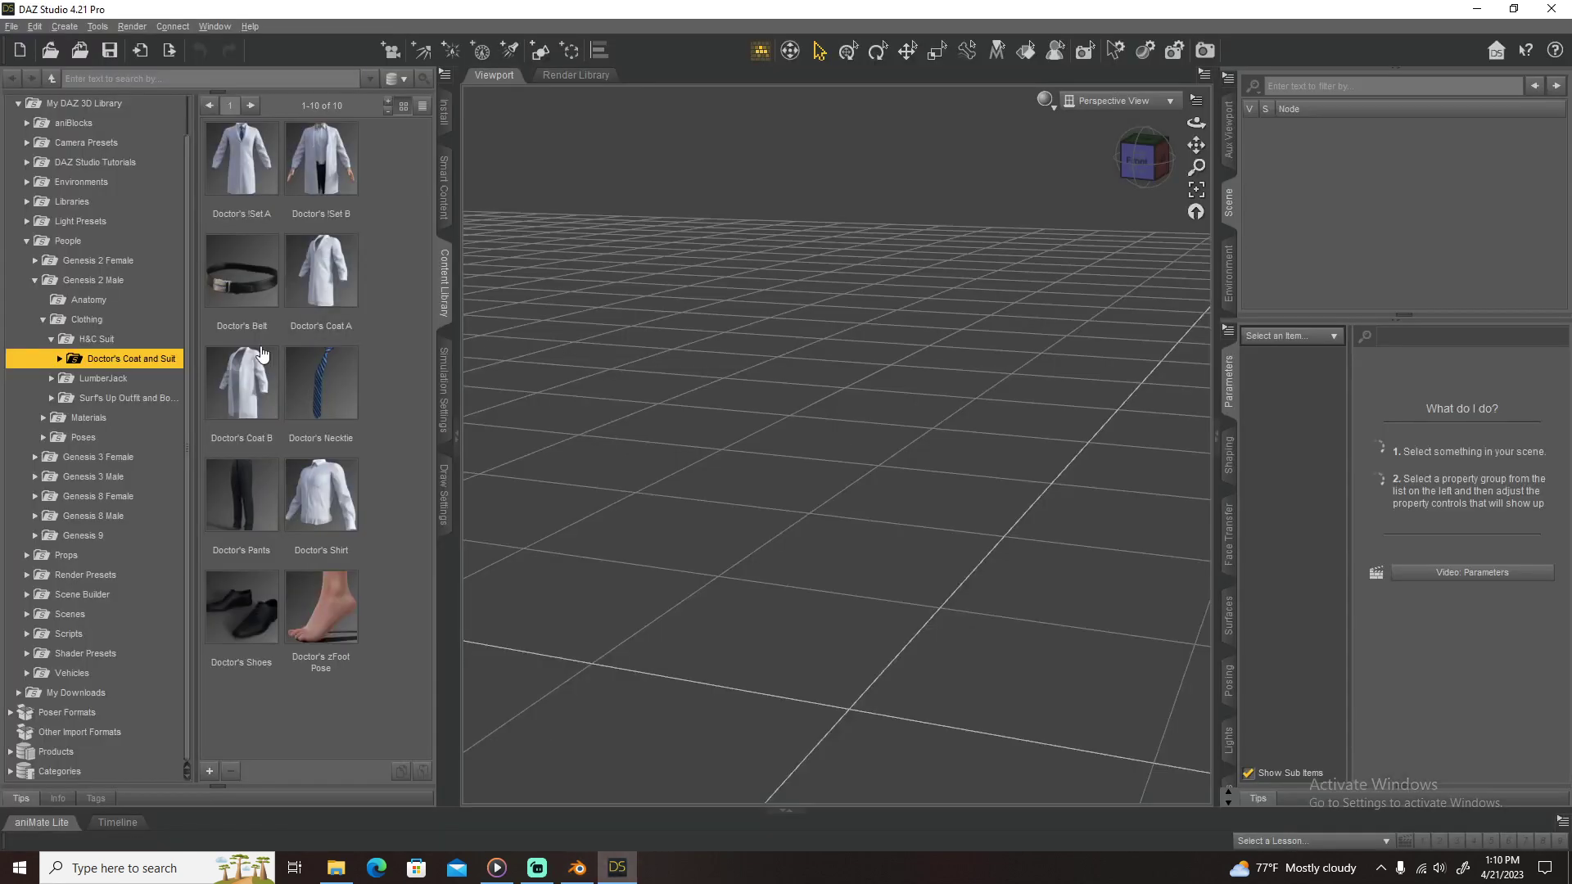
click(95, 516)
right_click(246, 175)
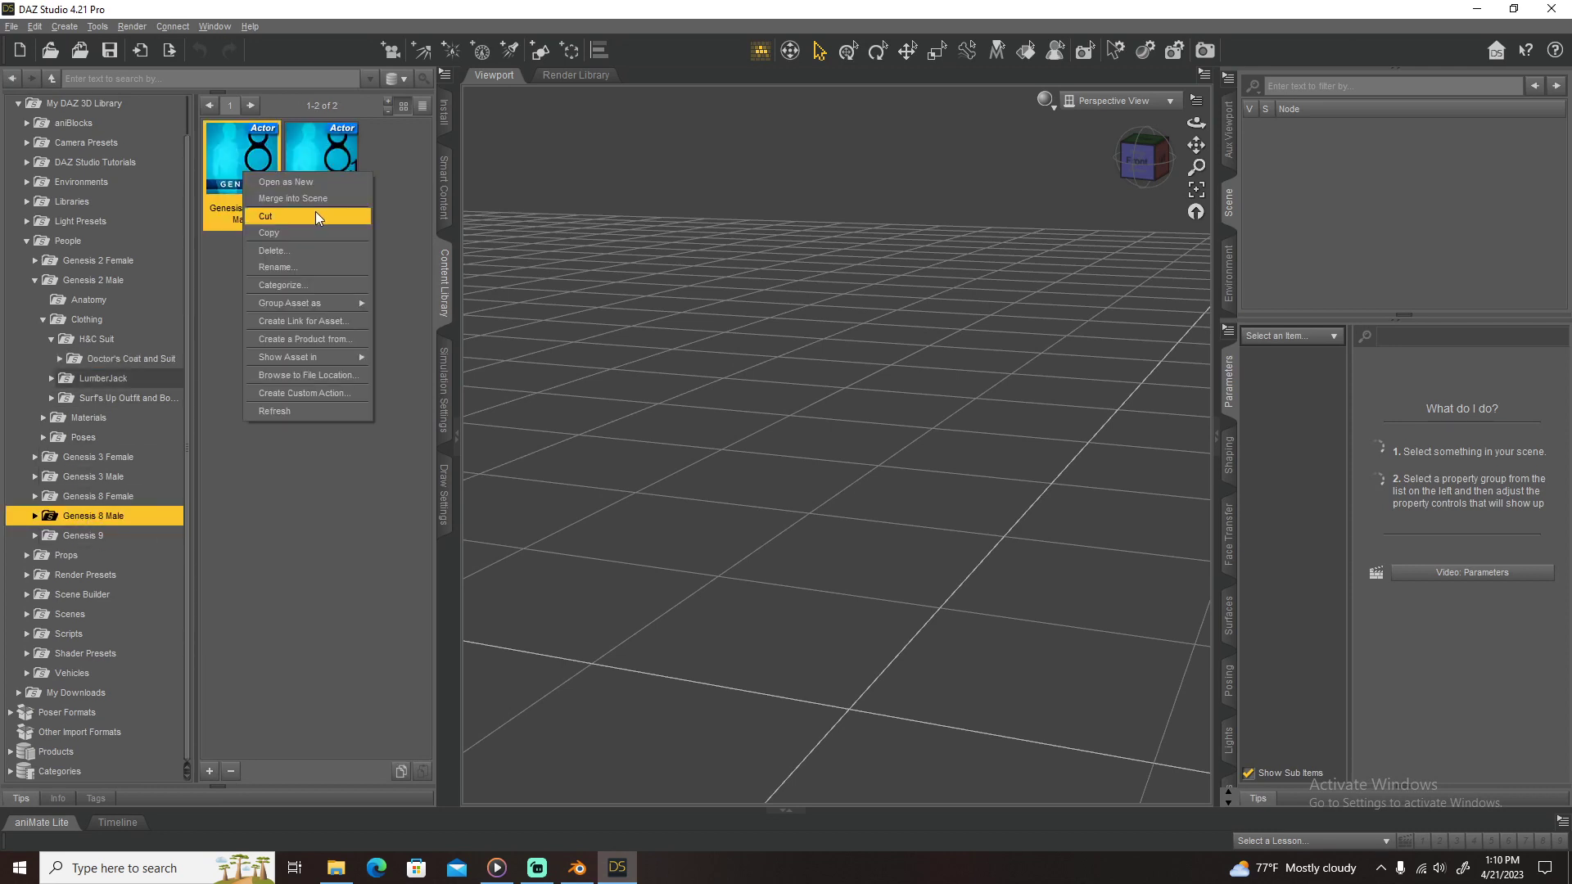
click(293, 199)
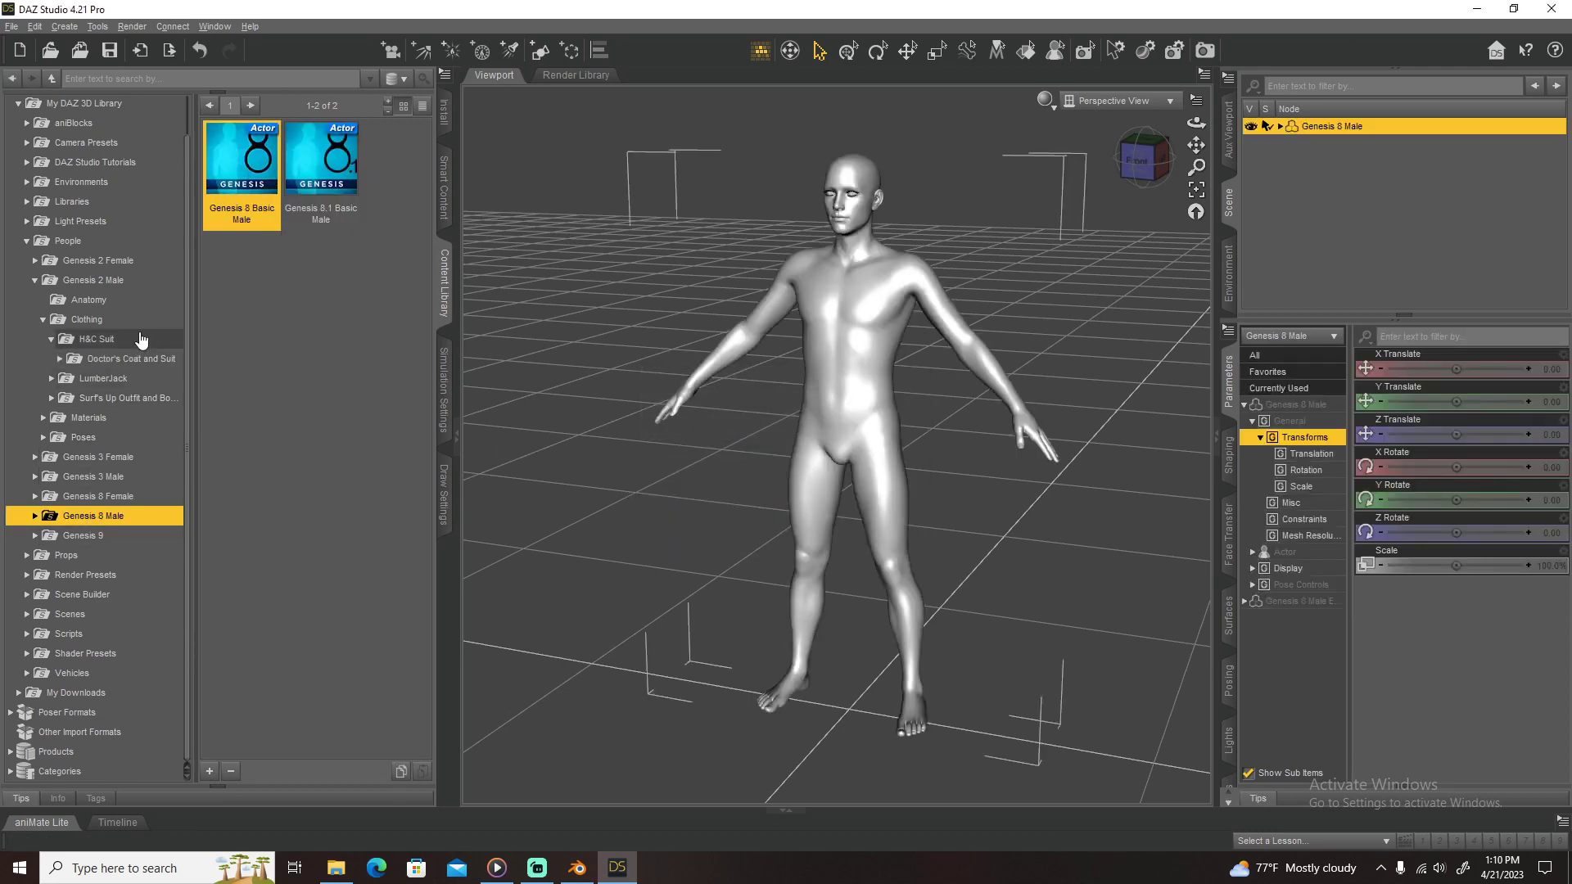
Step: Merge the Doctor's !Set B outfit from the Genesis 2 Male Doctor's Coat and Suit folder into the scene
click(110, 359)
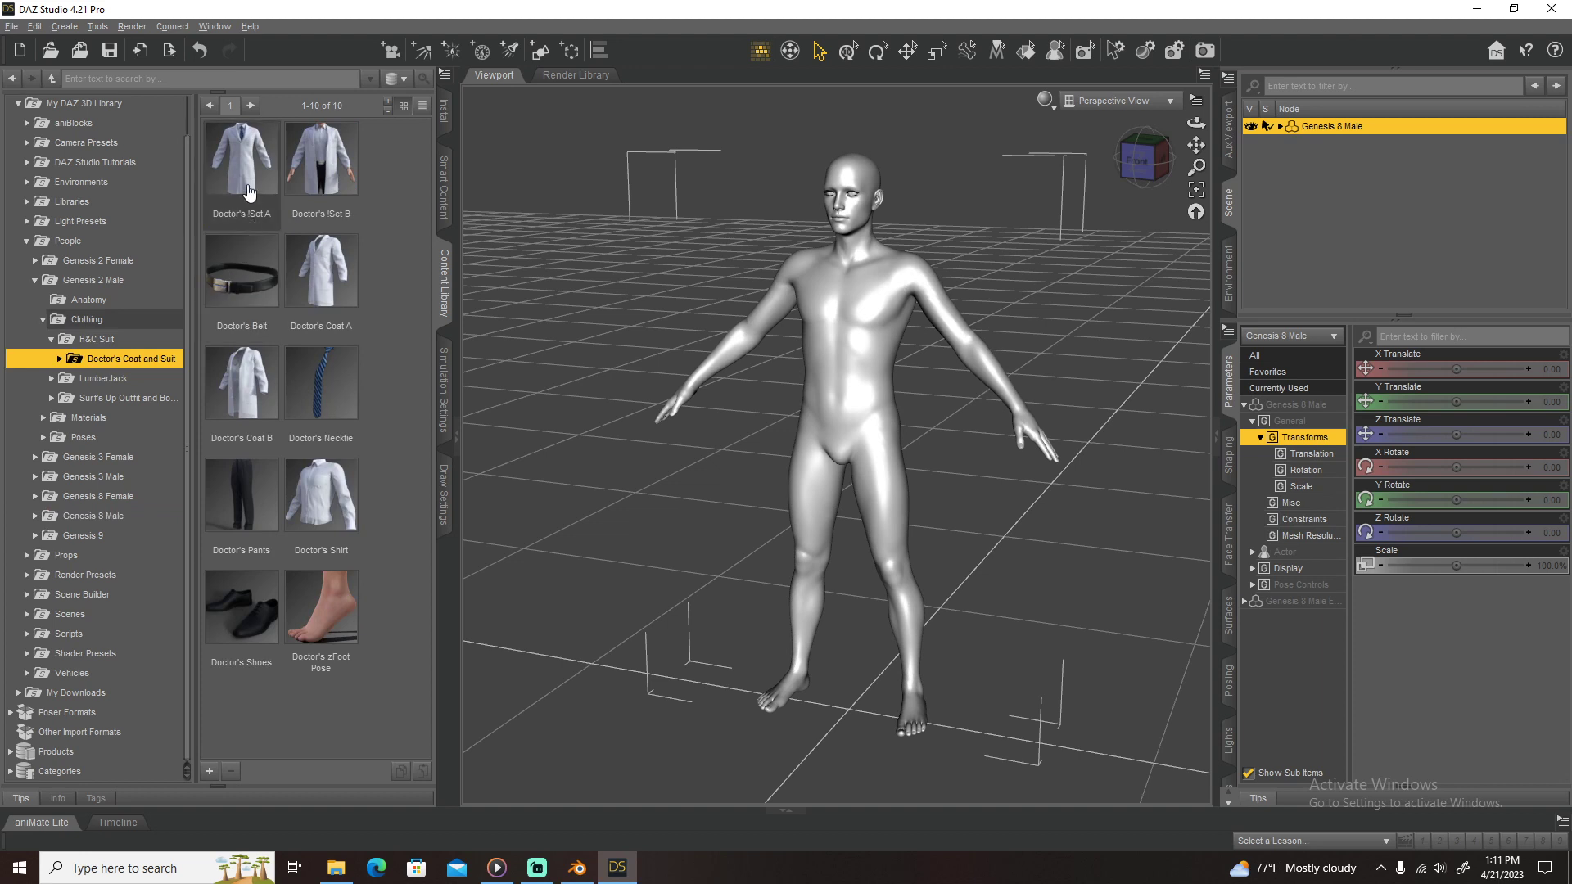
click(323, 168)
right_click(326, 164)
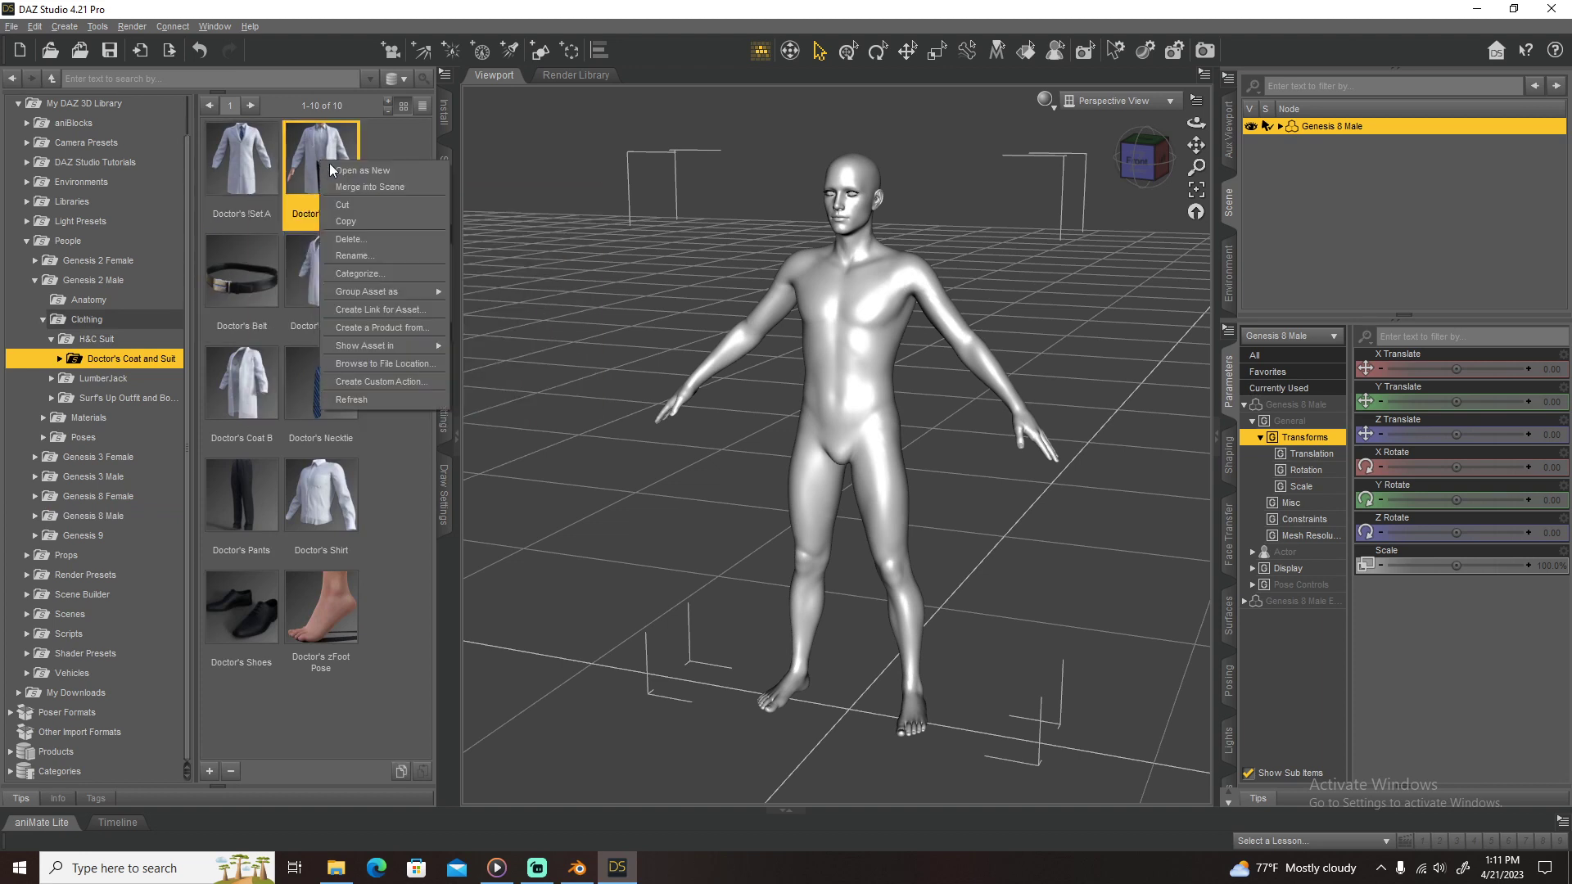
click(360, 190)
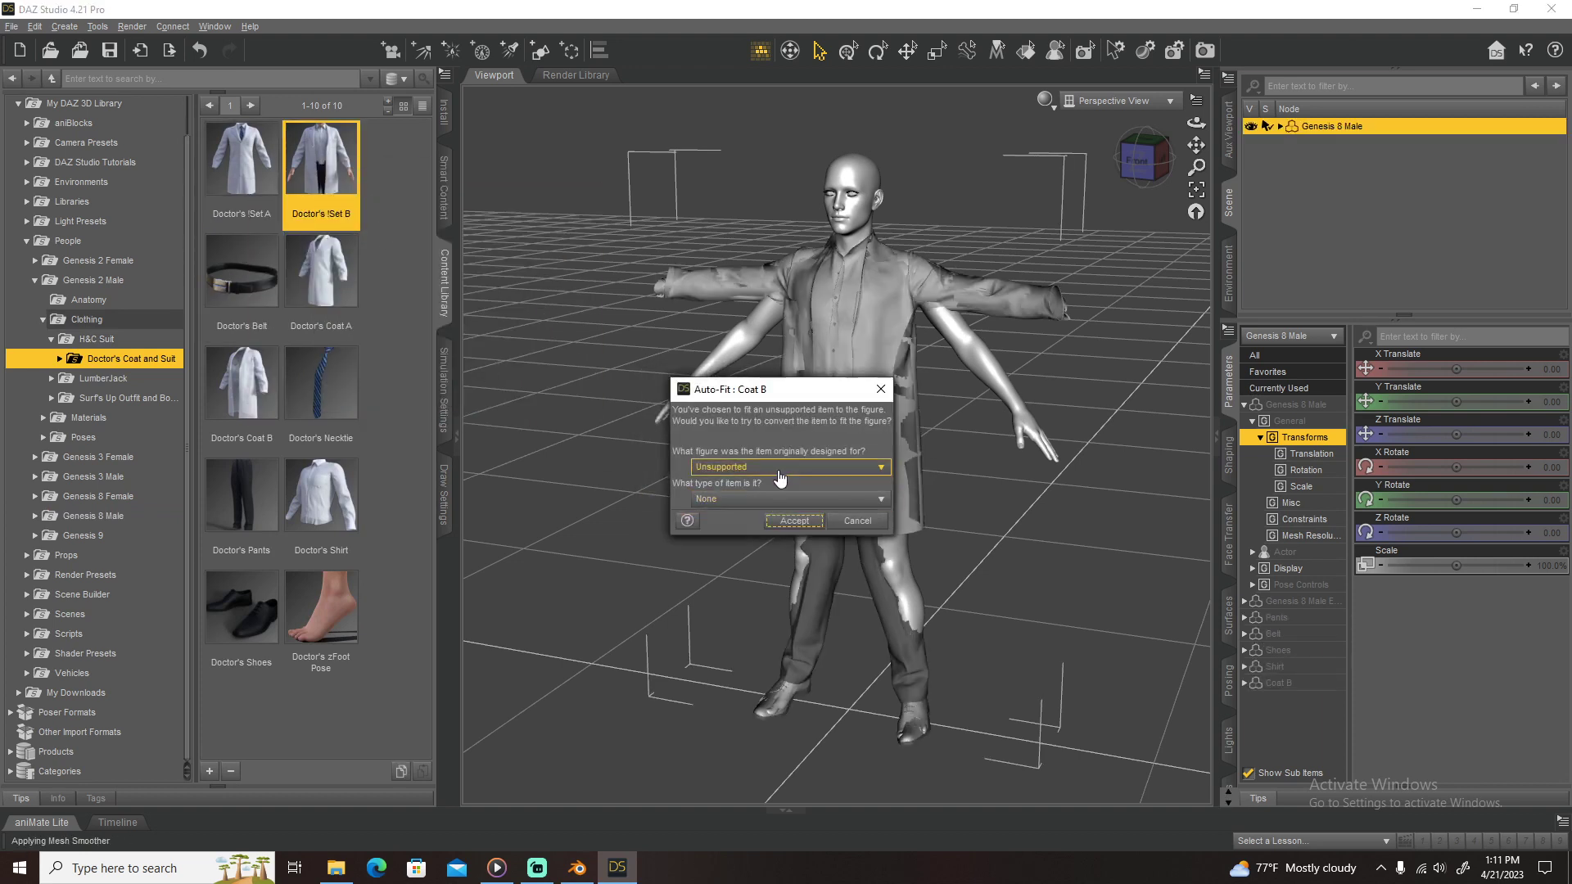
Step: Auto-fit Coat B and the shirt to the figure, giving Genesis 2 Male as their original figure
click(777, 467)
click(750, 552)
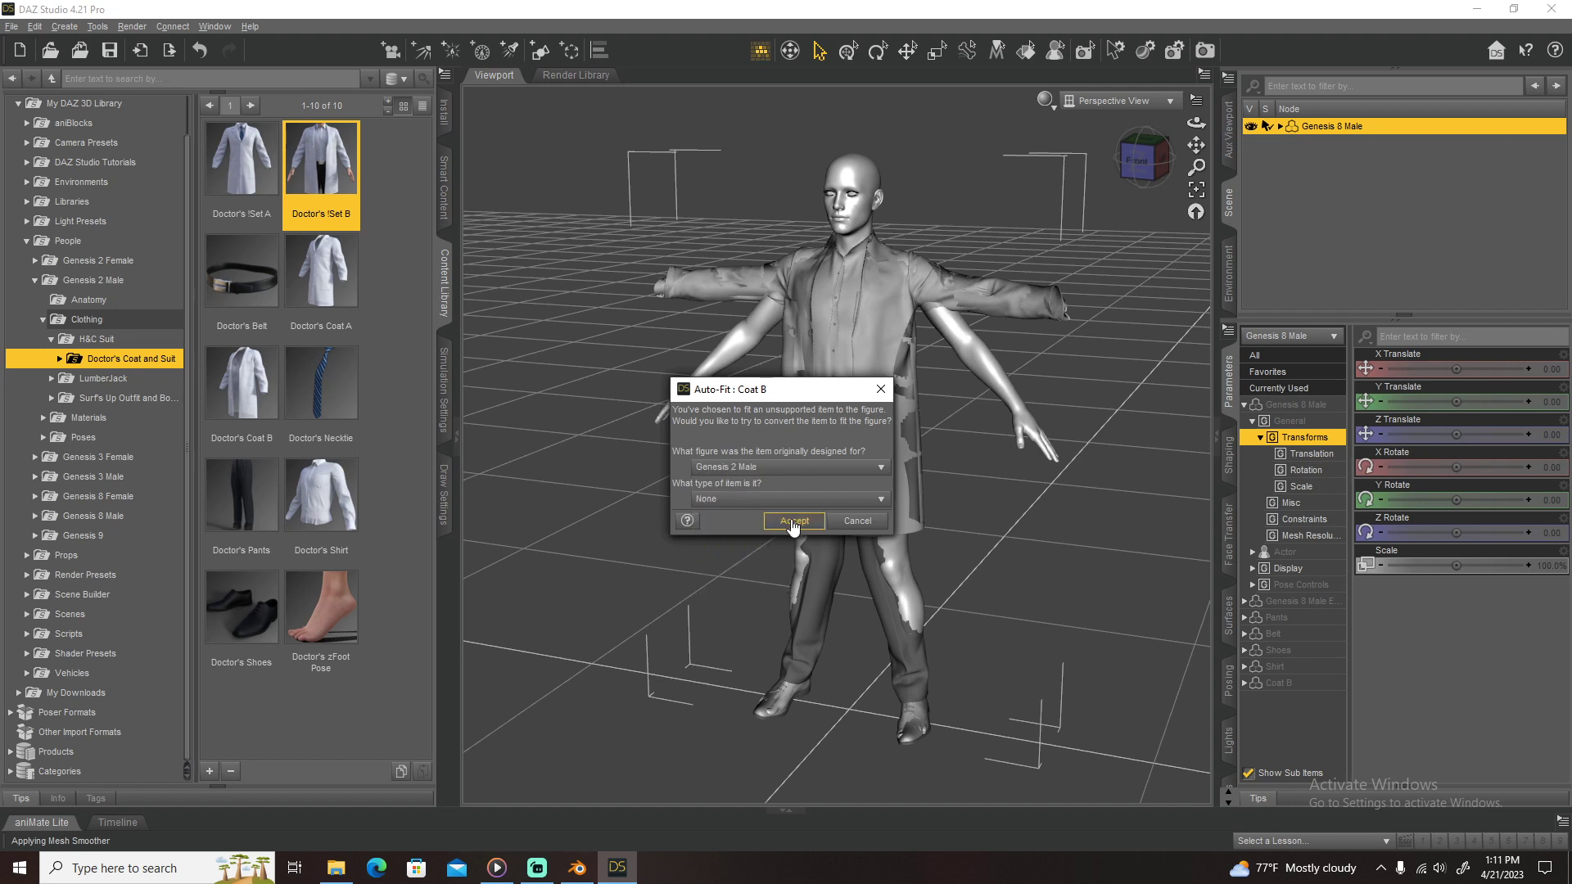
click(791, 520)
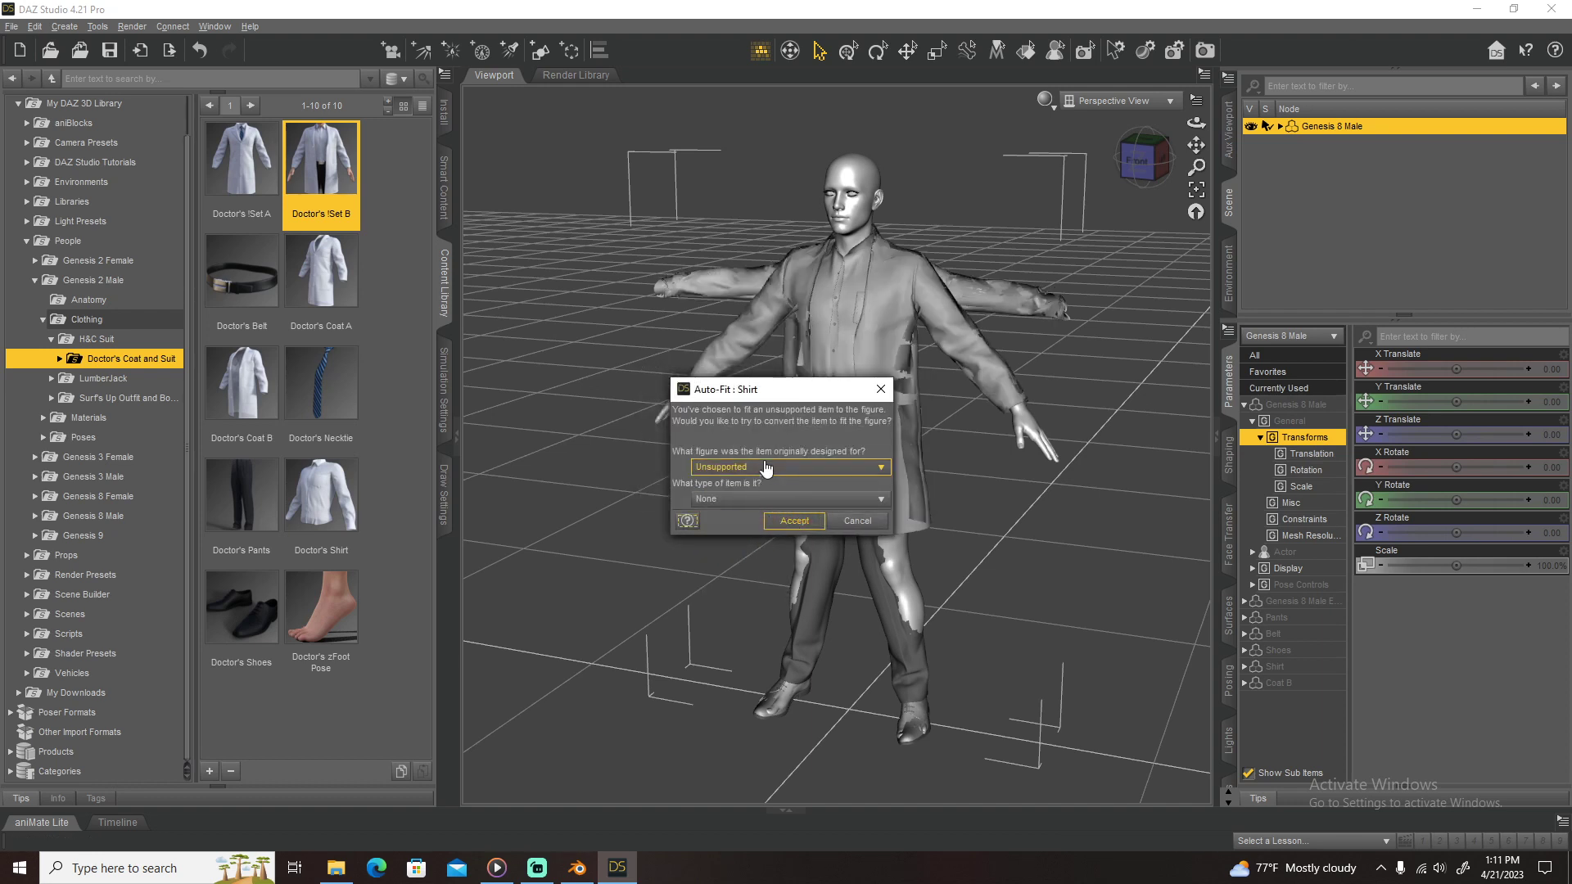
click(782, 466)
click(737, 552)
click(793, 521)
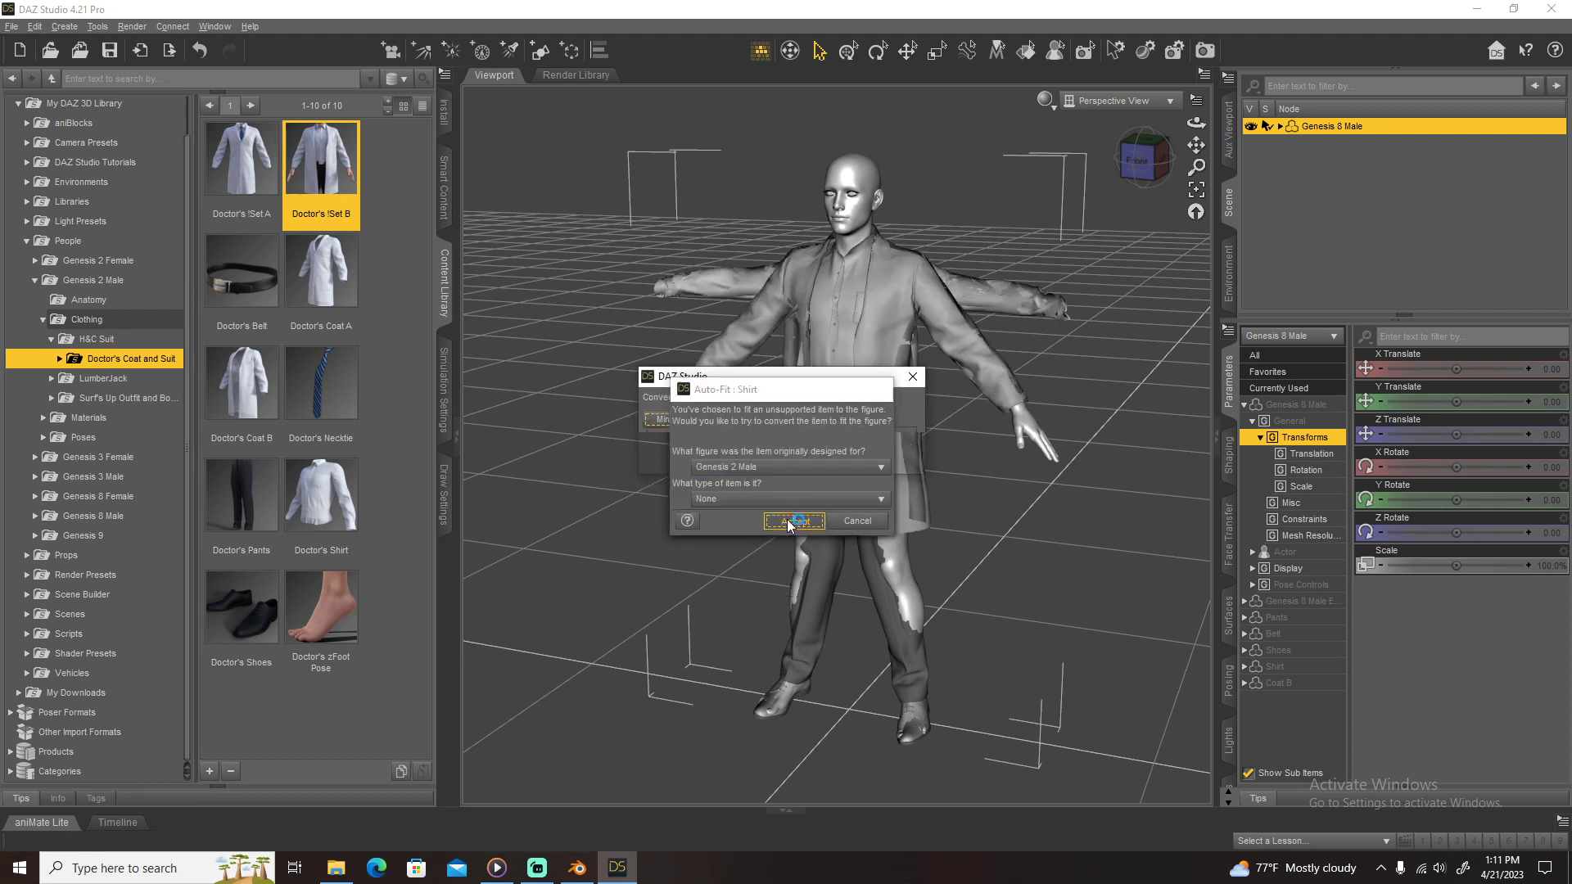
Step: Auto-fit the shoes to the figure, specifying the original figure they were designed for
click(782, 467)
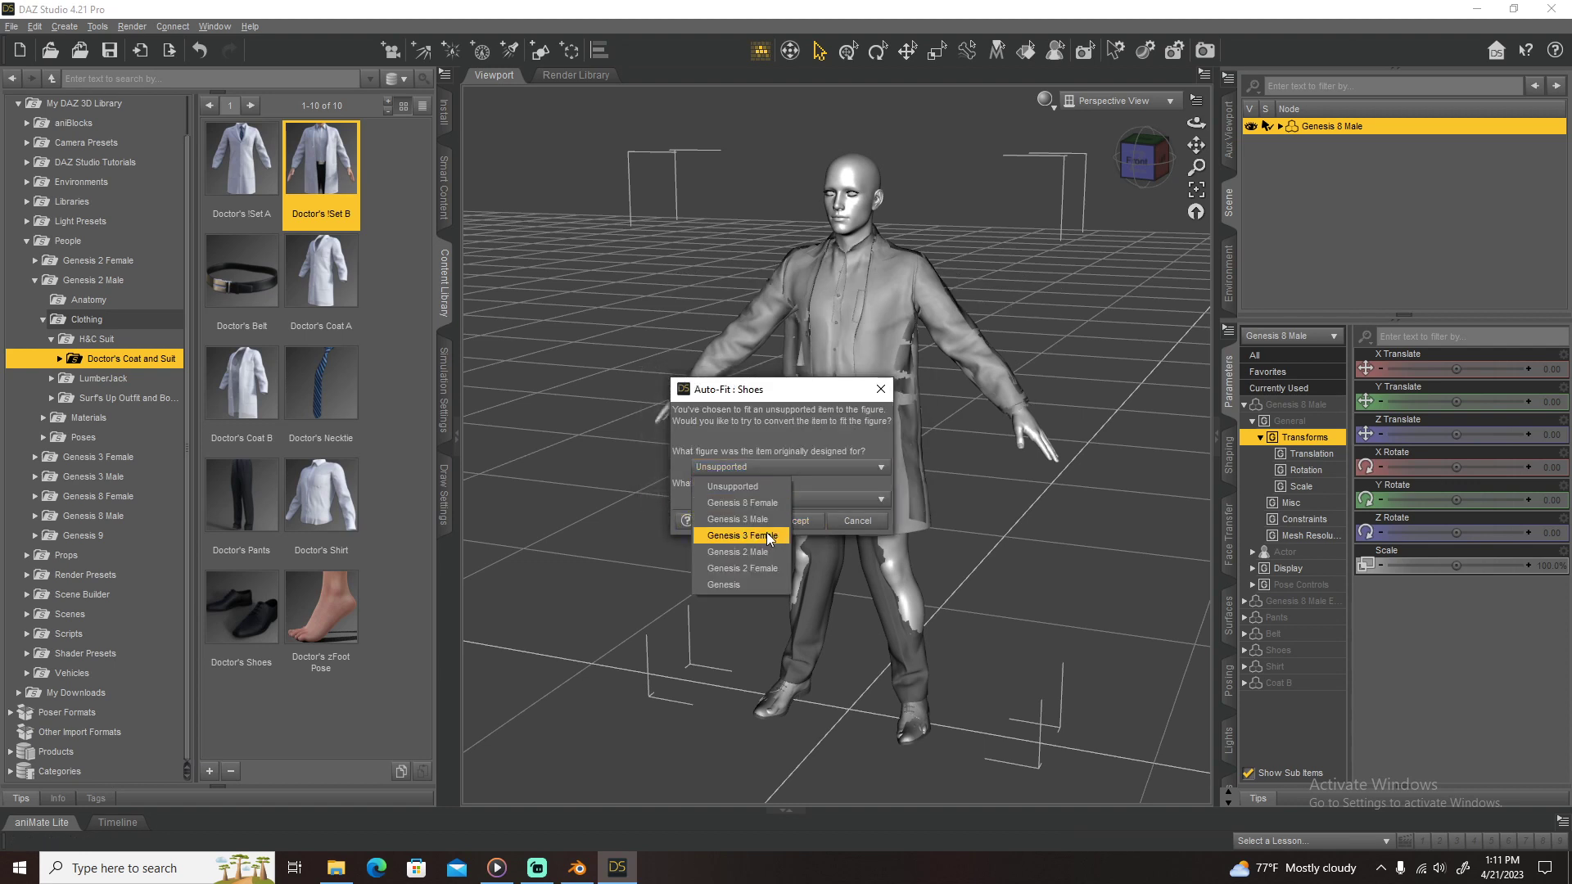
click(767, 533)
click(781, 527)
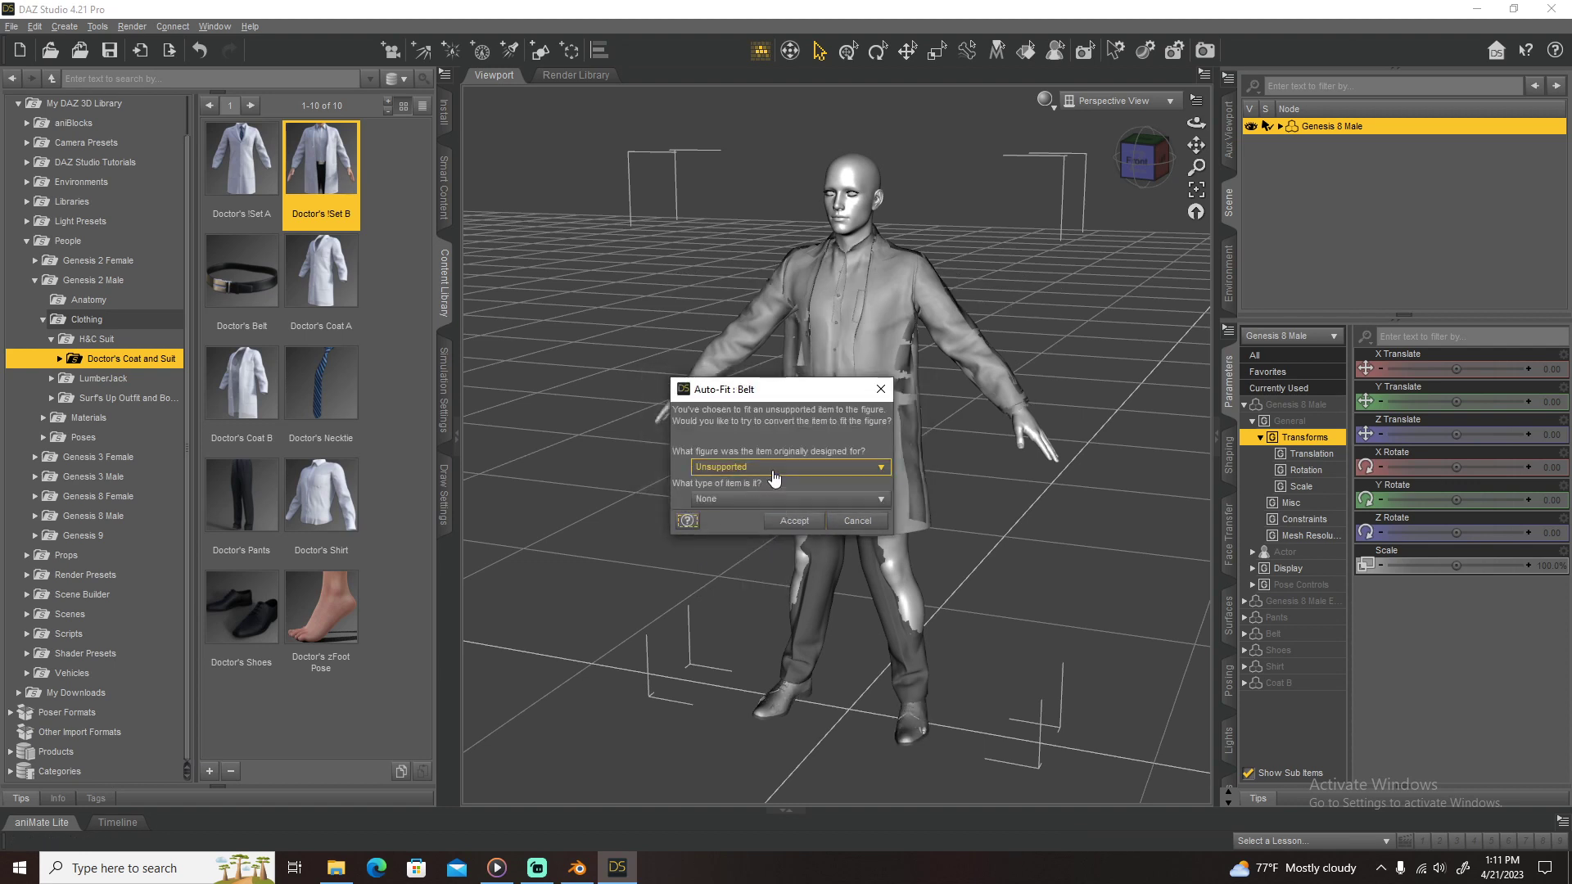
Step: Auto-fit the belt and pants to the figure, giving Genesis 2 Male as their original figure
click(786, 466)
click(763, 551)
click(787, 522)
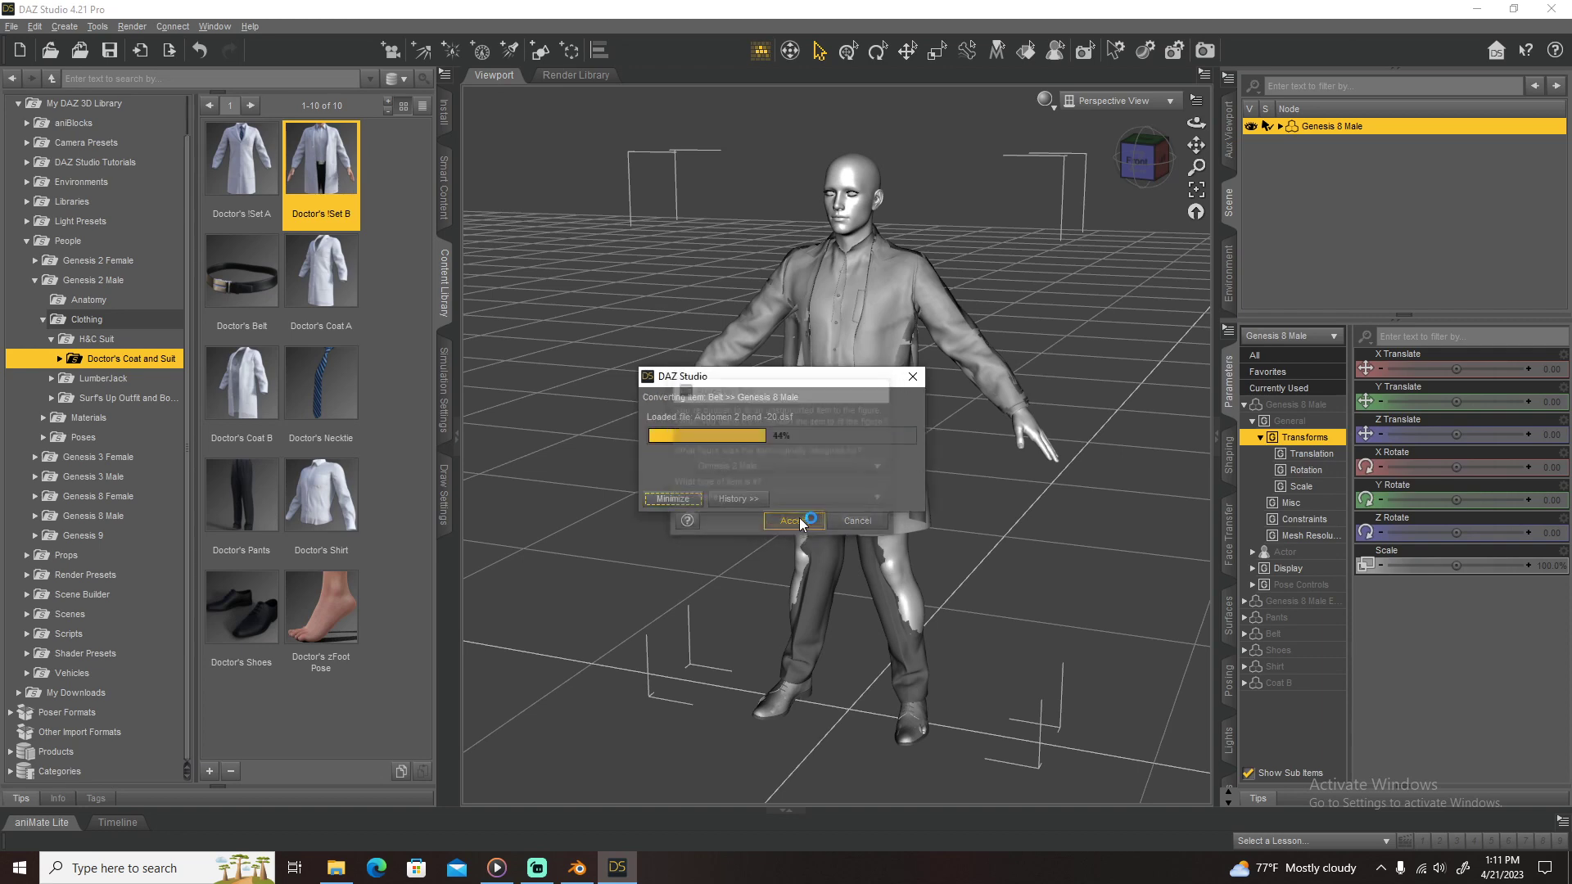
click(780, 474)
click(759, 536)
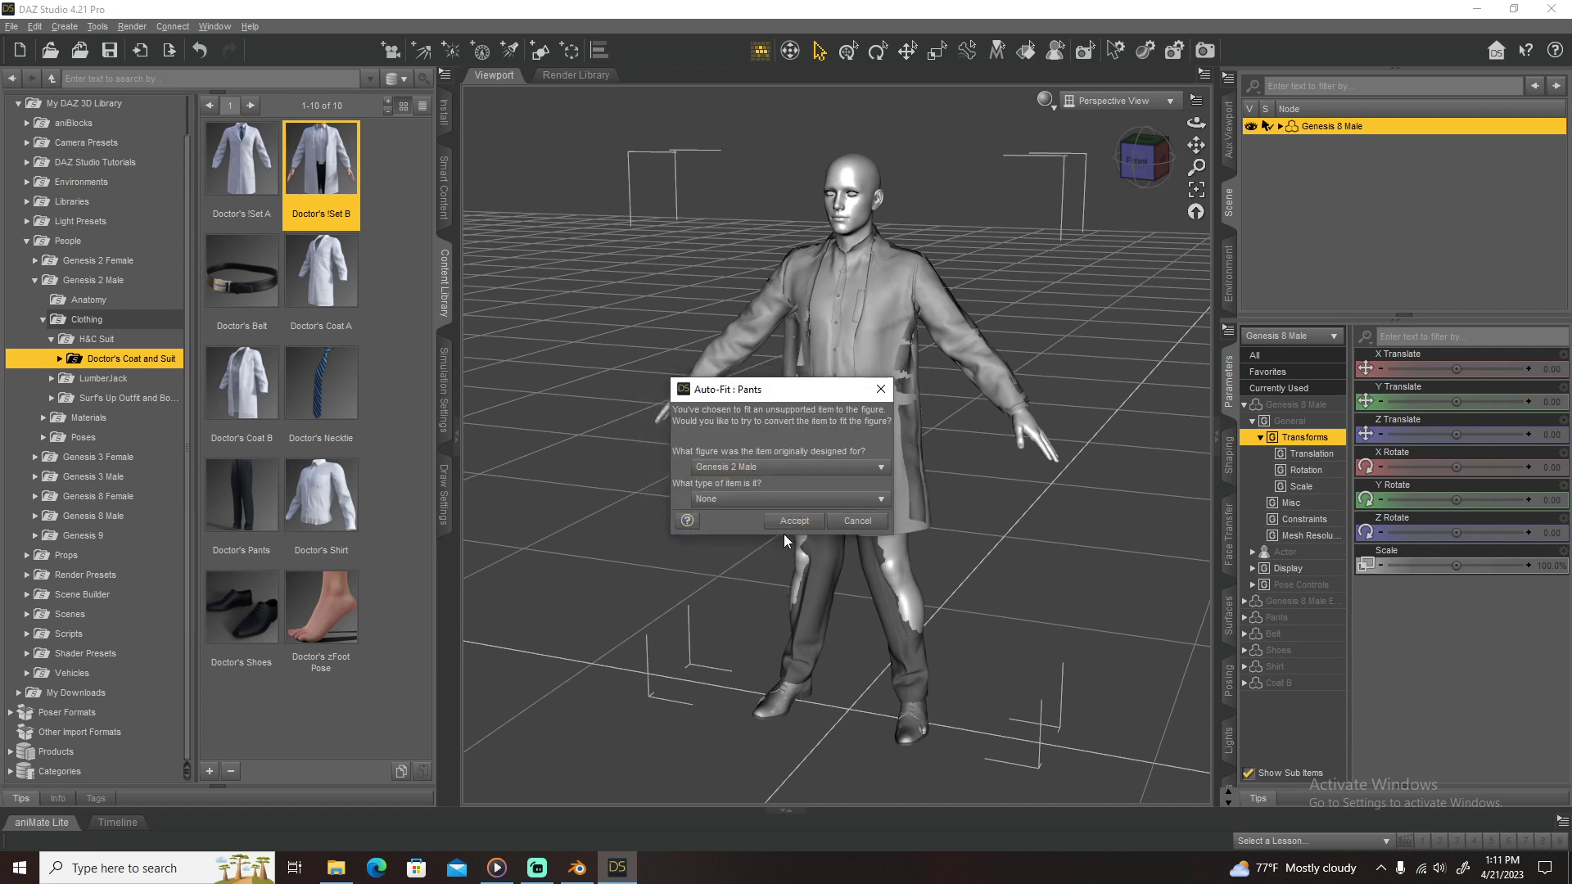
click(798, 520)
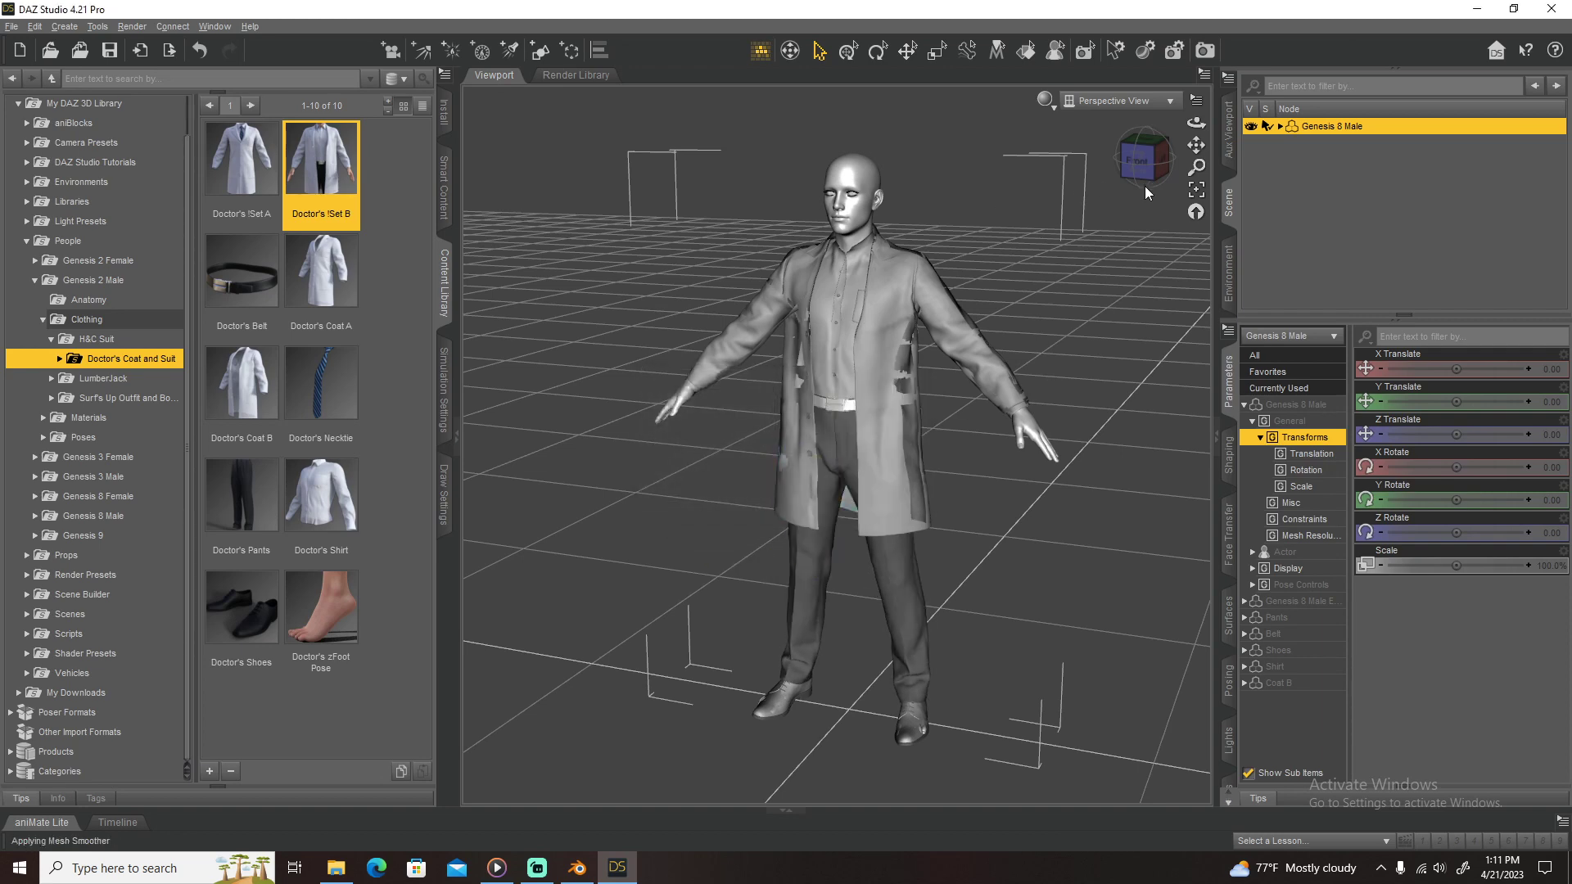
Step: Save the scene as a new file named "allen's lab coat_2.duf" in the clothing_allen ming folder
mouse_move(1145, 168)
mouse_down()
mouse_move(1183, 157)
mouse_move(1137, 168)
mouse_up()
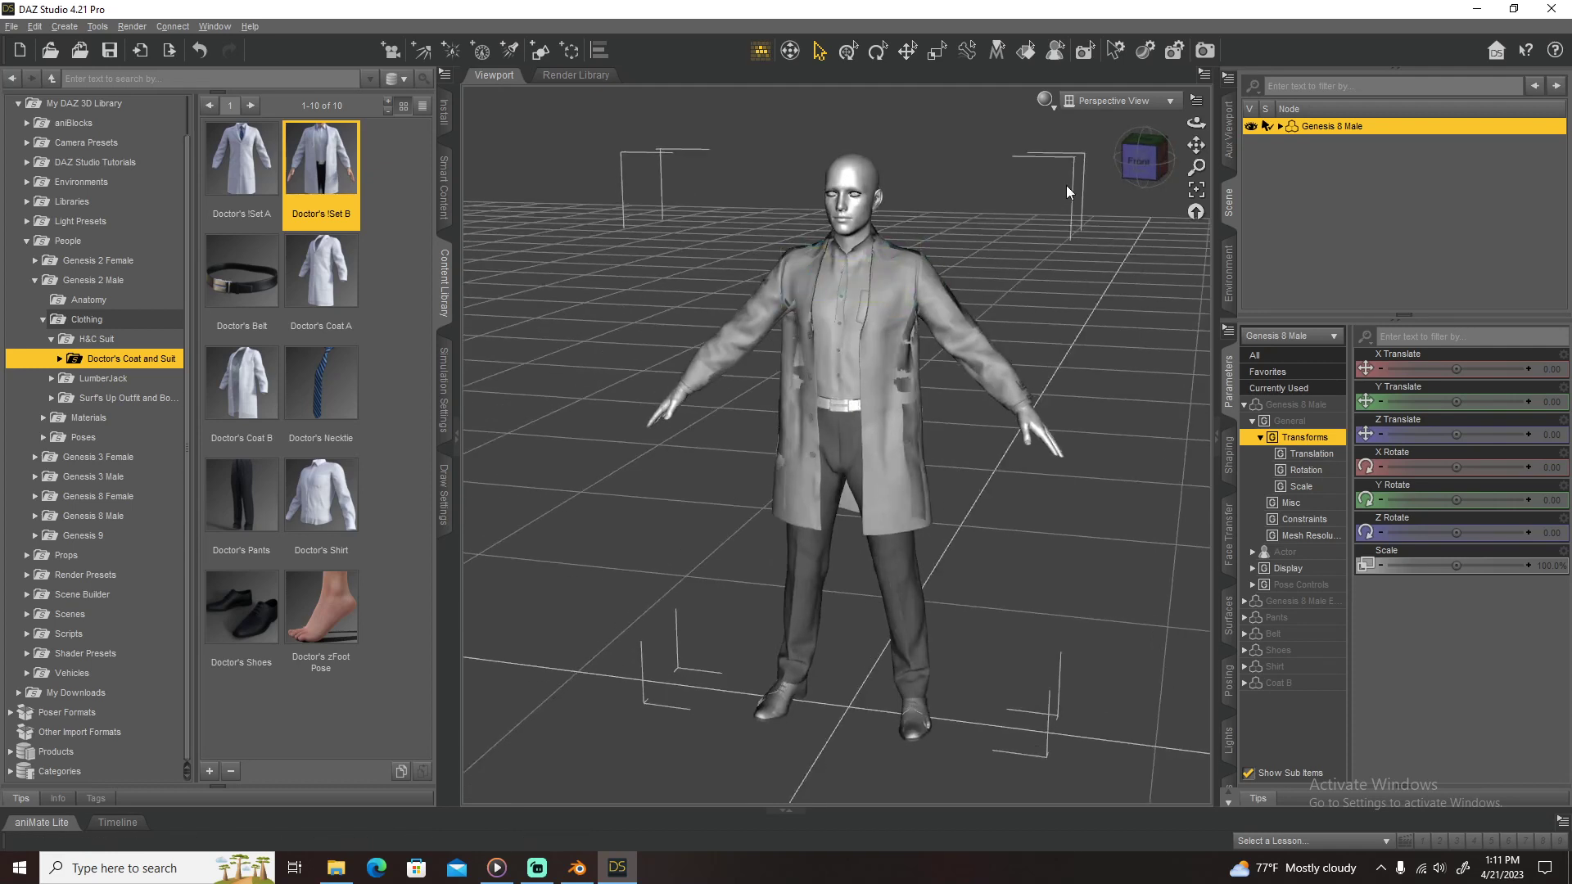
right_click(981, 128)
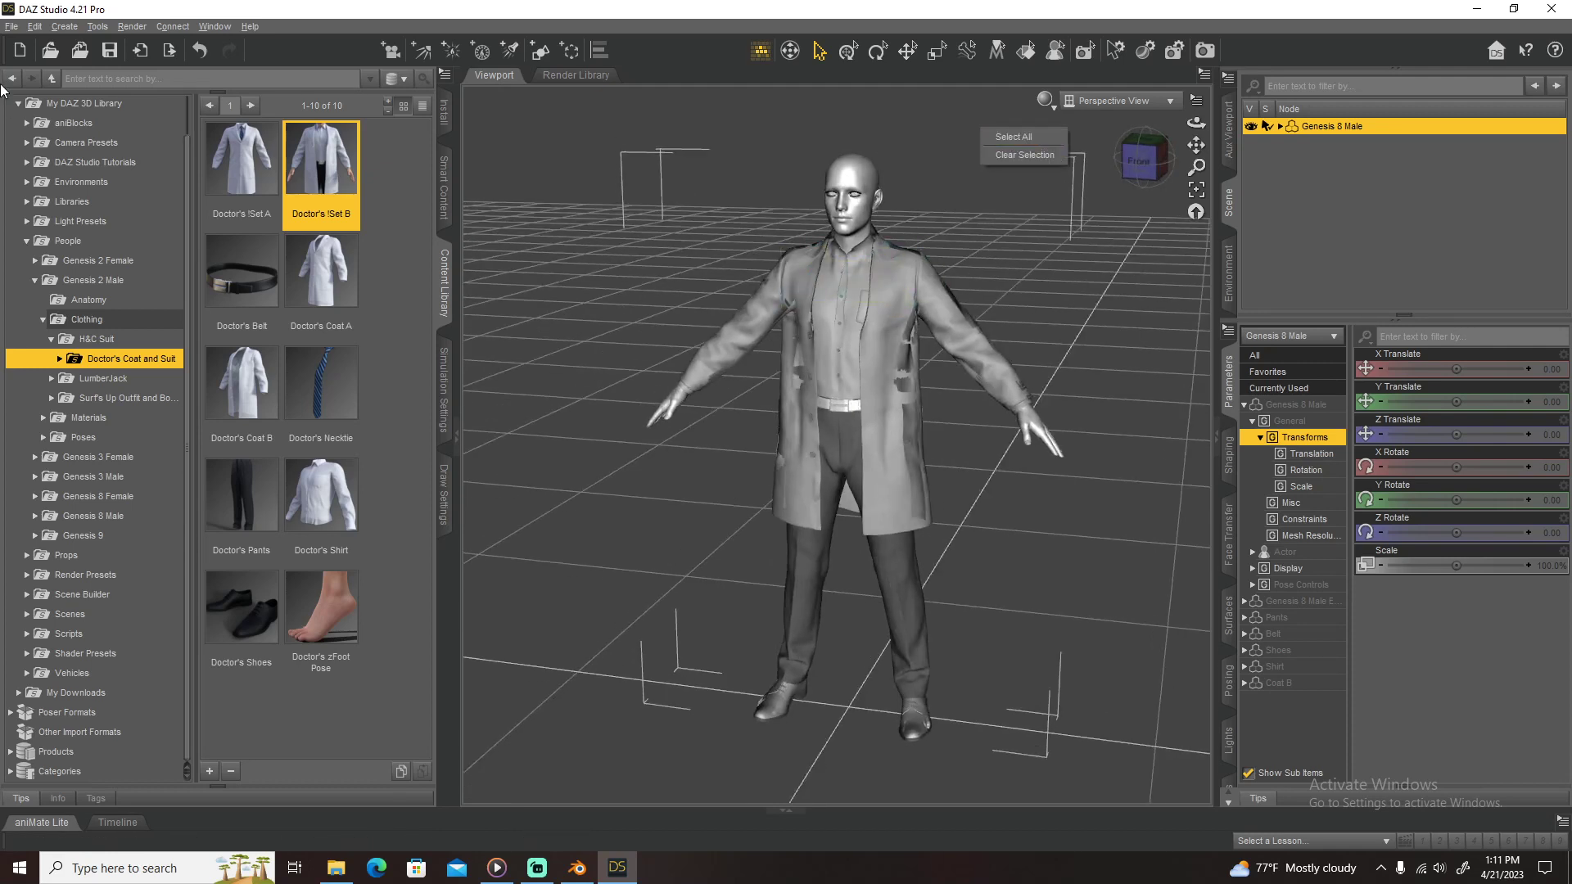
click(11, 27)
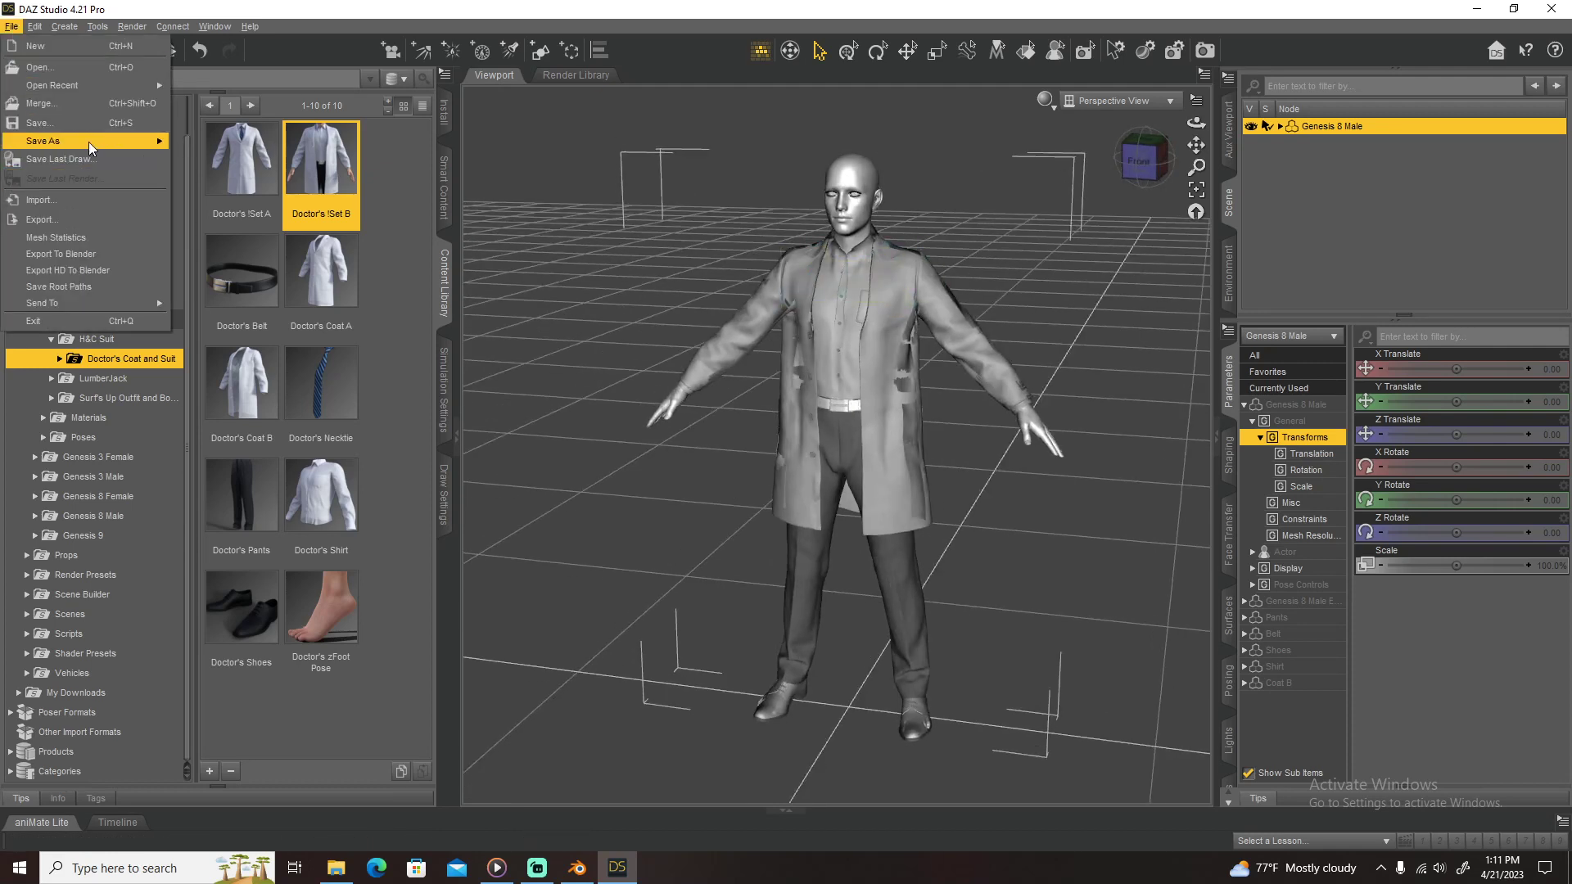
mouse_move(89, 141)
click(197, 145)
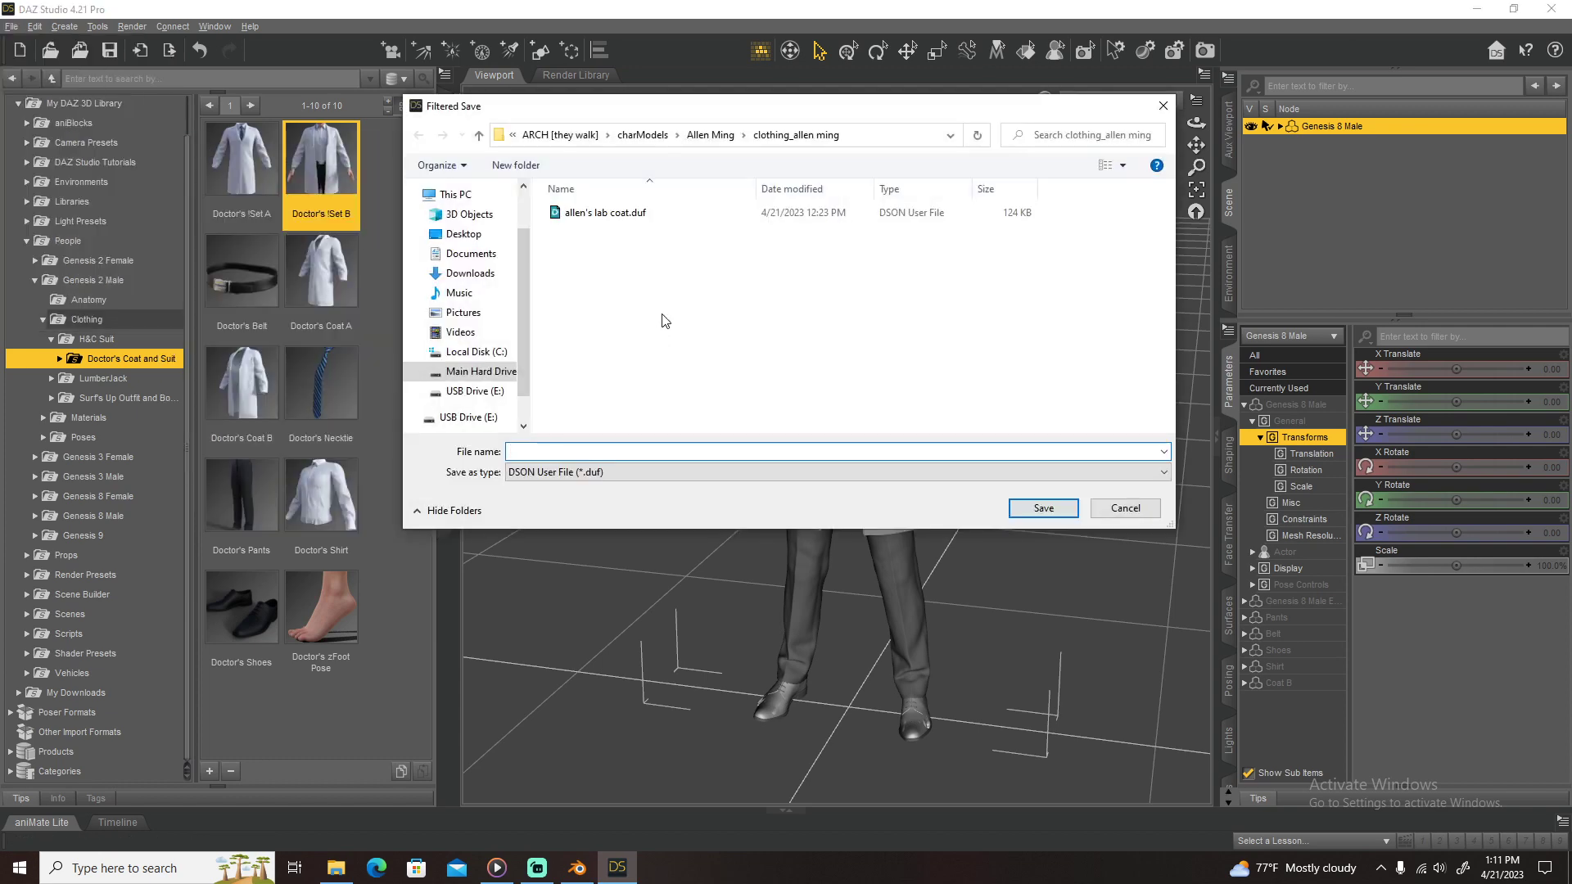
click(599, 213)
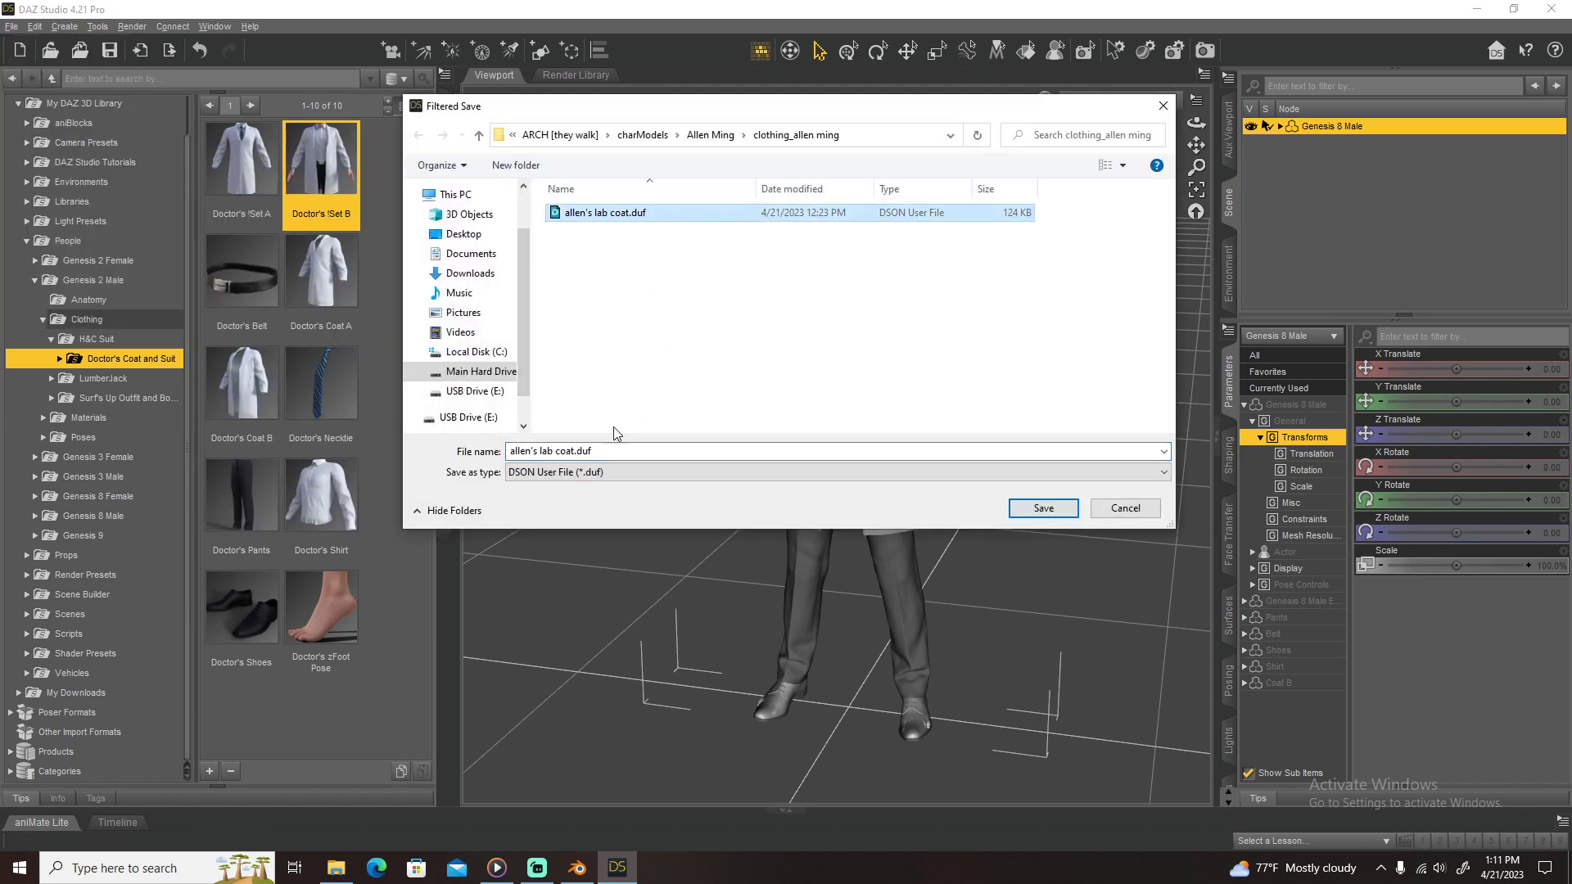
click(616, 452)
click(616, 455)
key(Left)
key(Left)
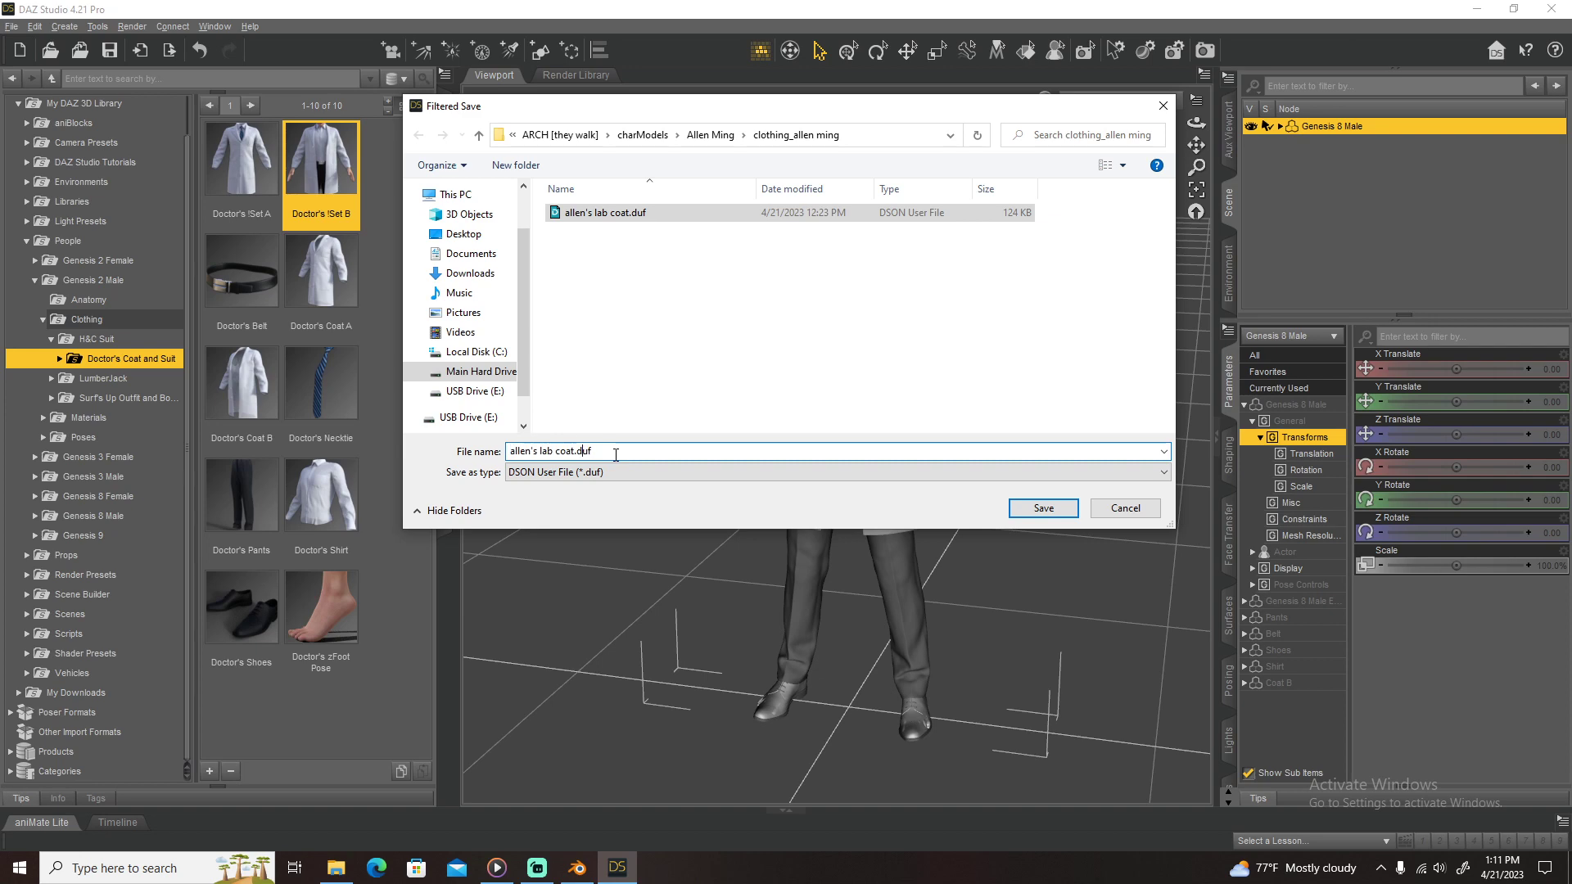
text(_)
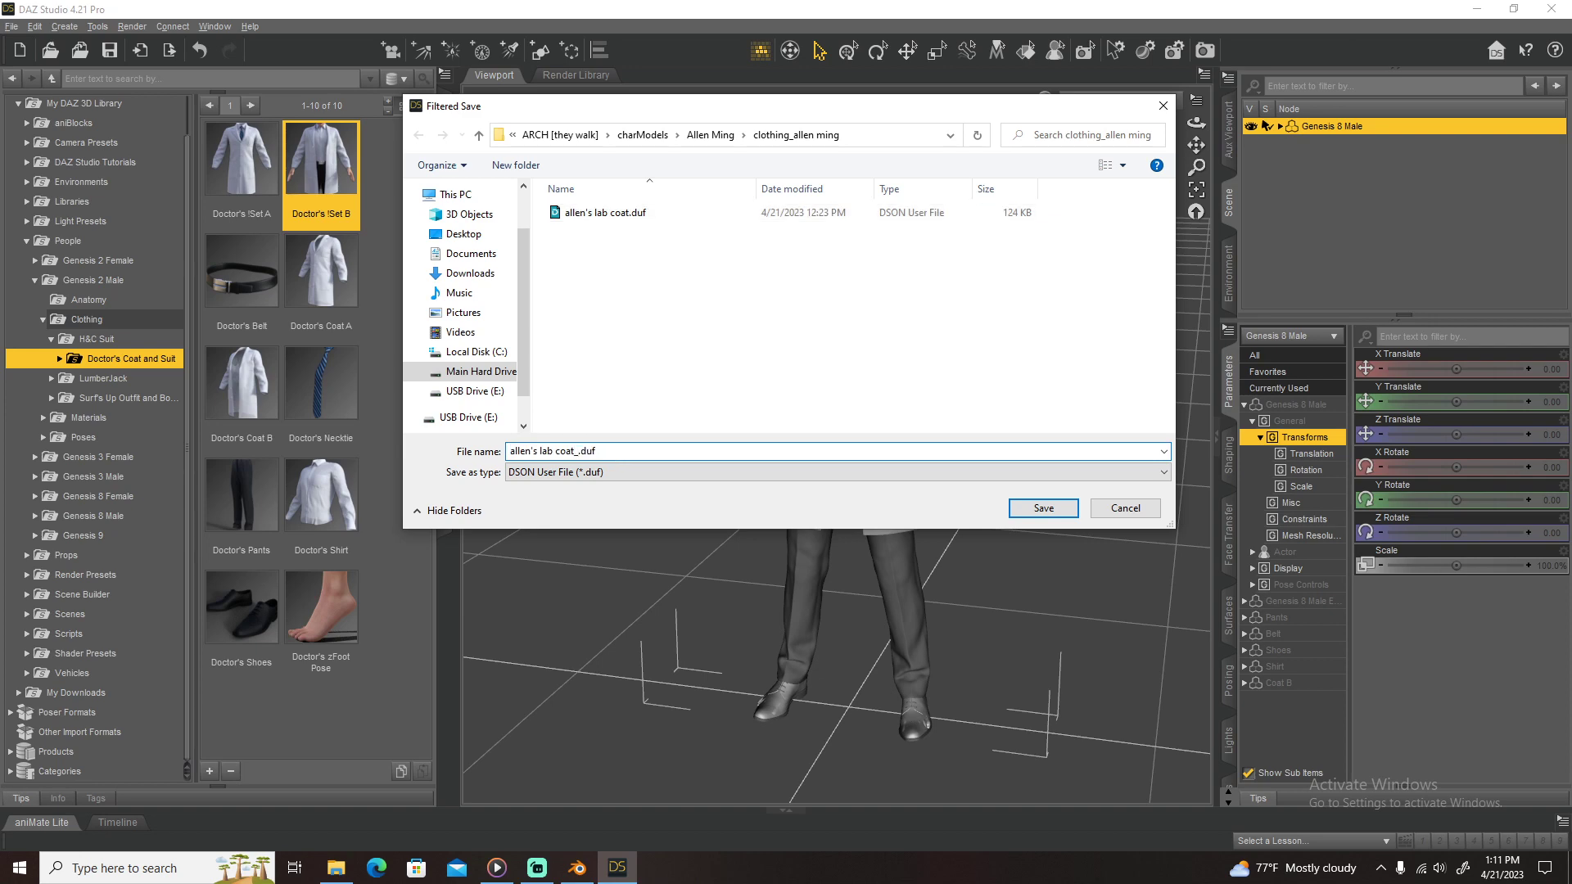
key(Return)
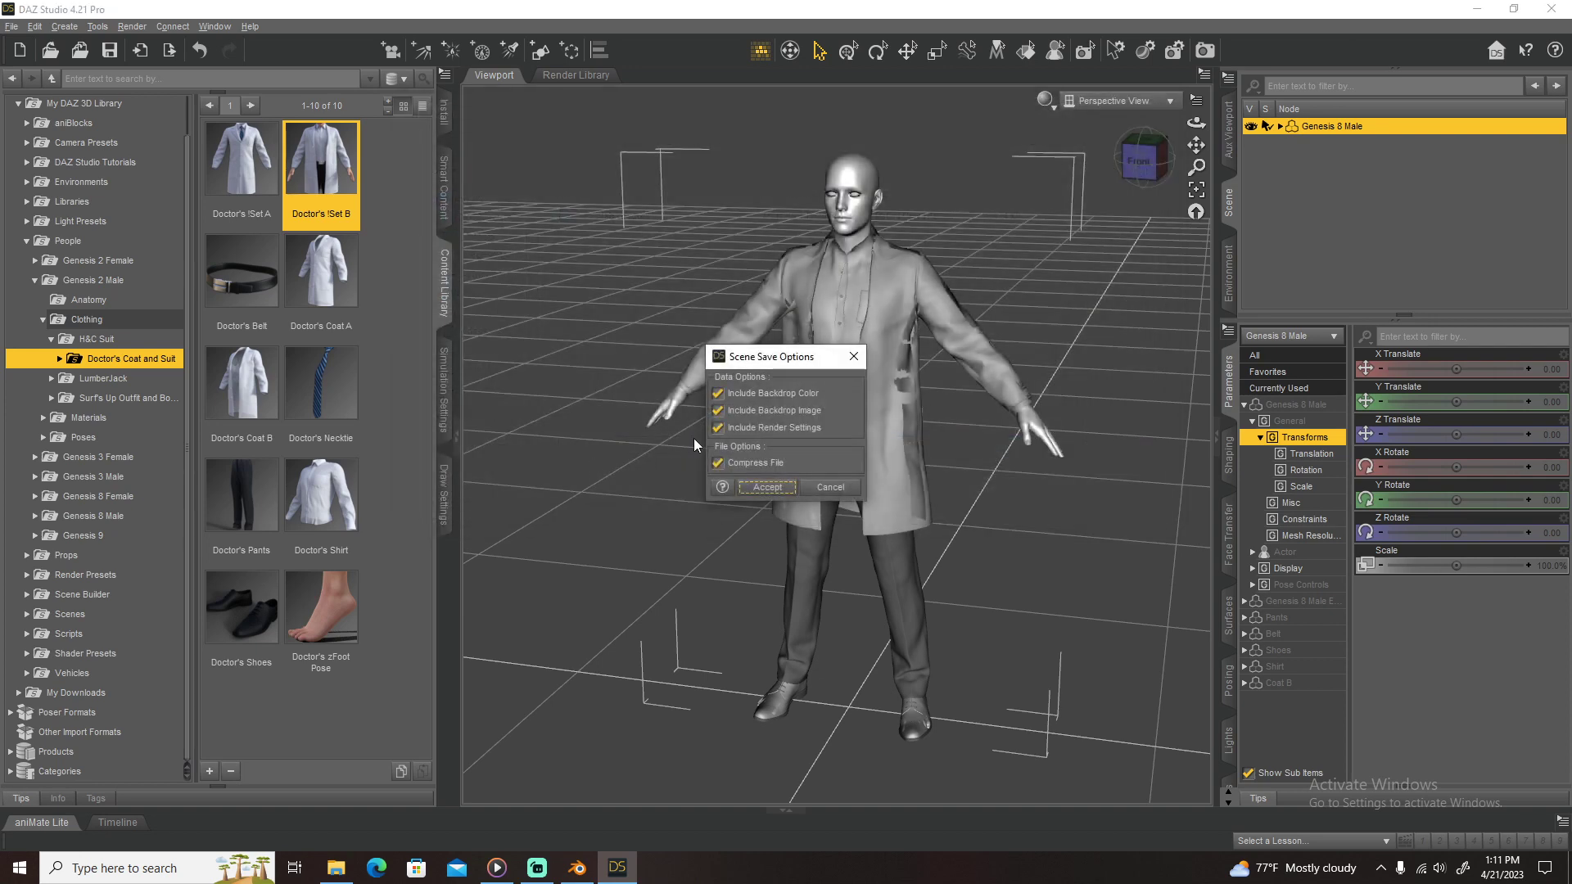
Step: Exclude render settings, backdrop image and backdrop color from the scene save options and accept
click(718, 428)
click(718, 410)
click(718, 393)
click(767, 488)
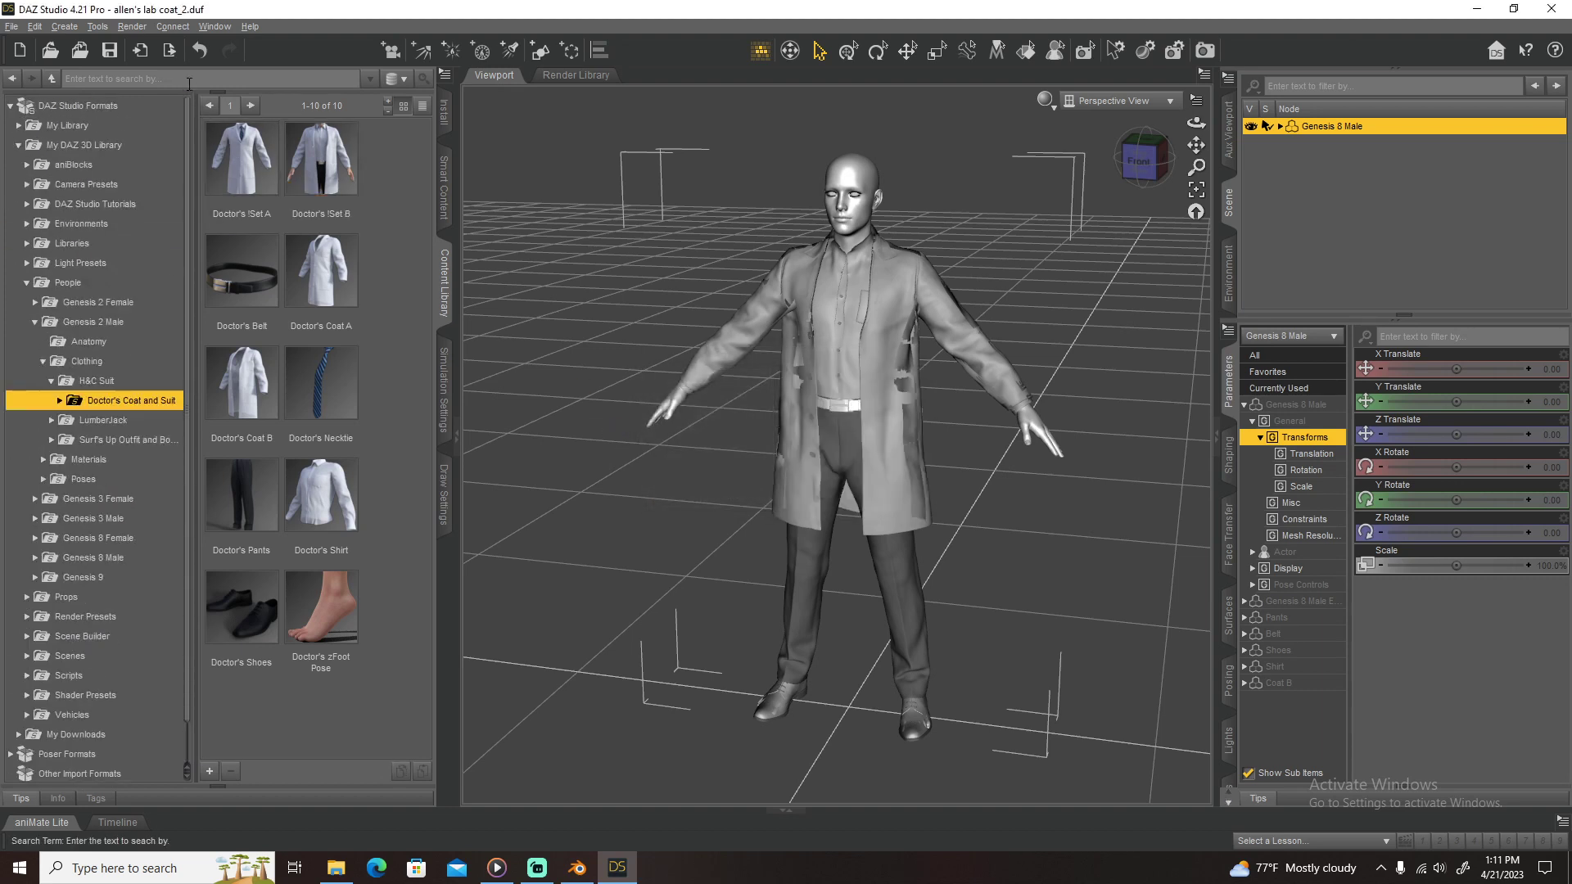
Step: Export the dressed figure to Blender as "allen's lab coat_2.dbz" in the clothing_allen ming folder
click(12, 27)
click(127, 257)
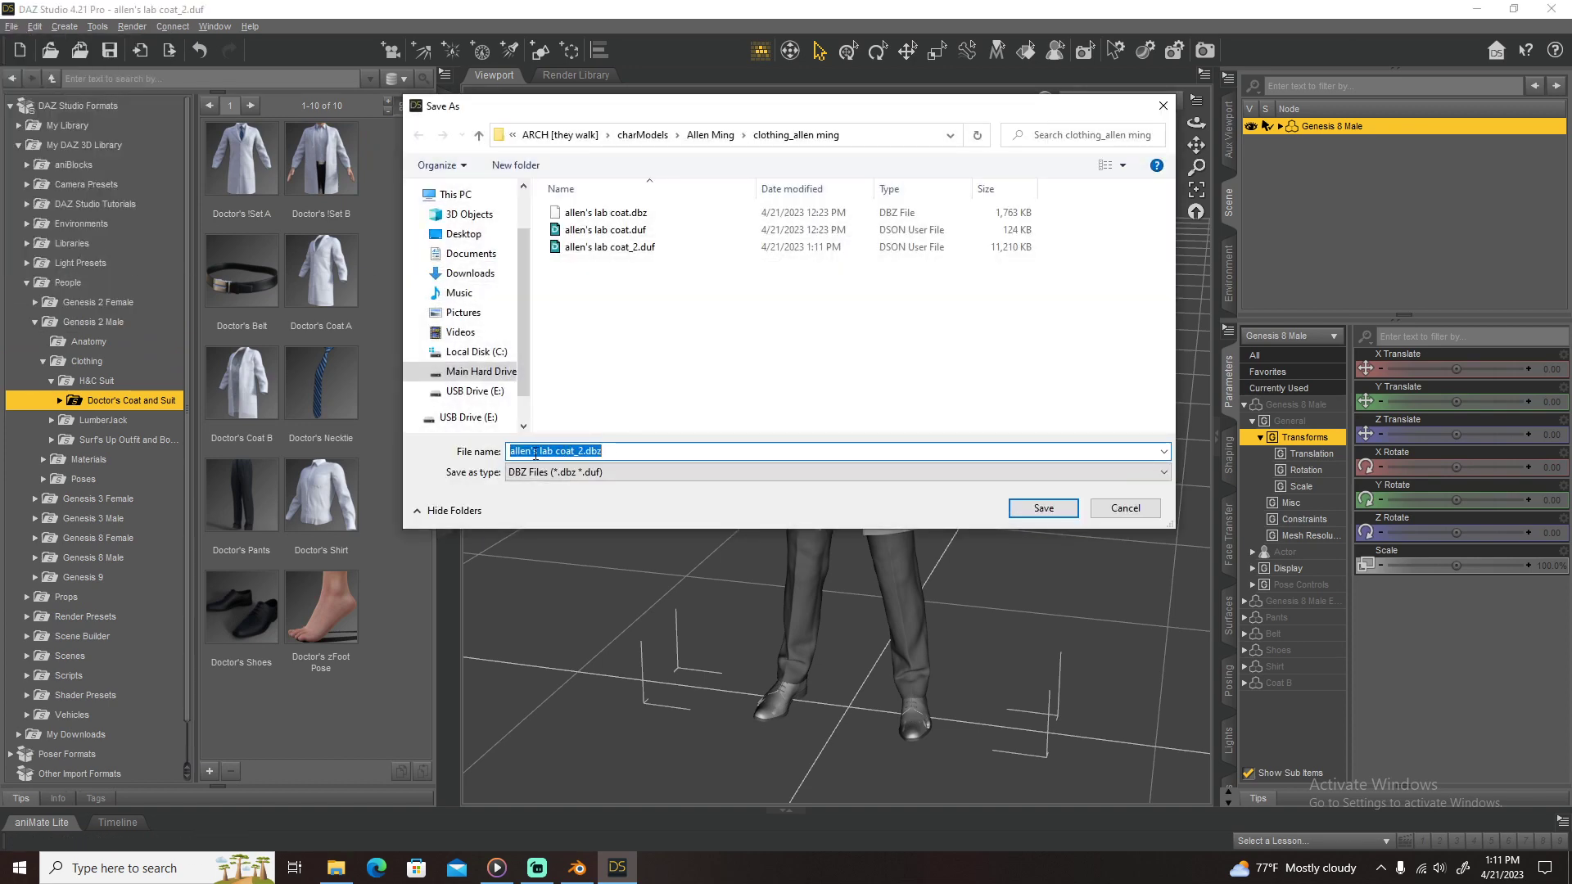
click(1056, 508)
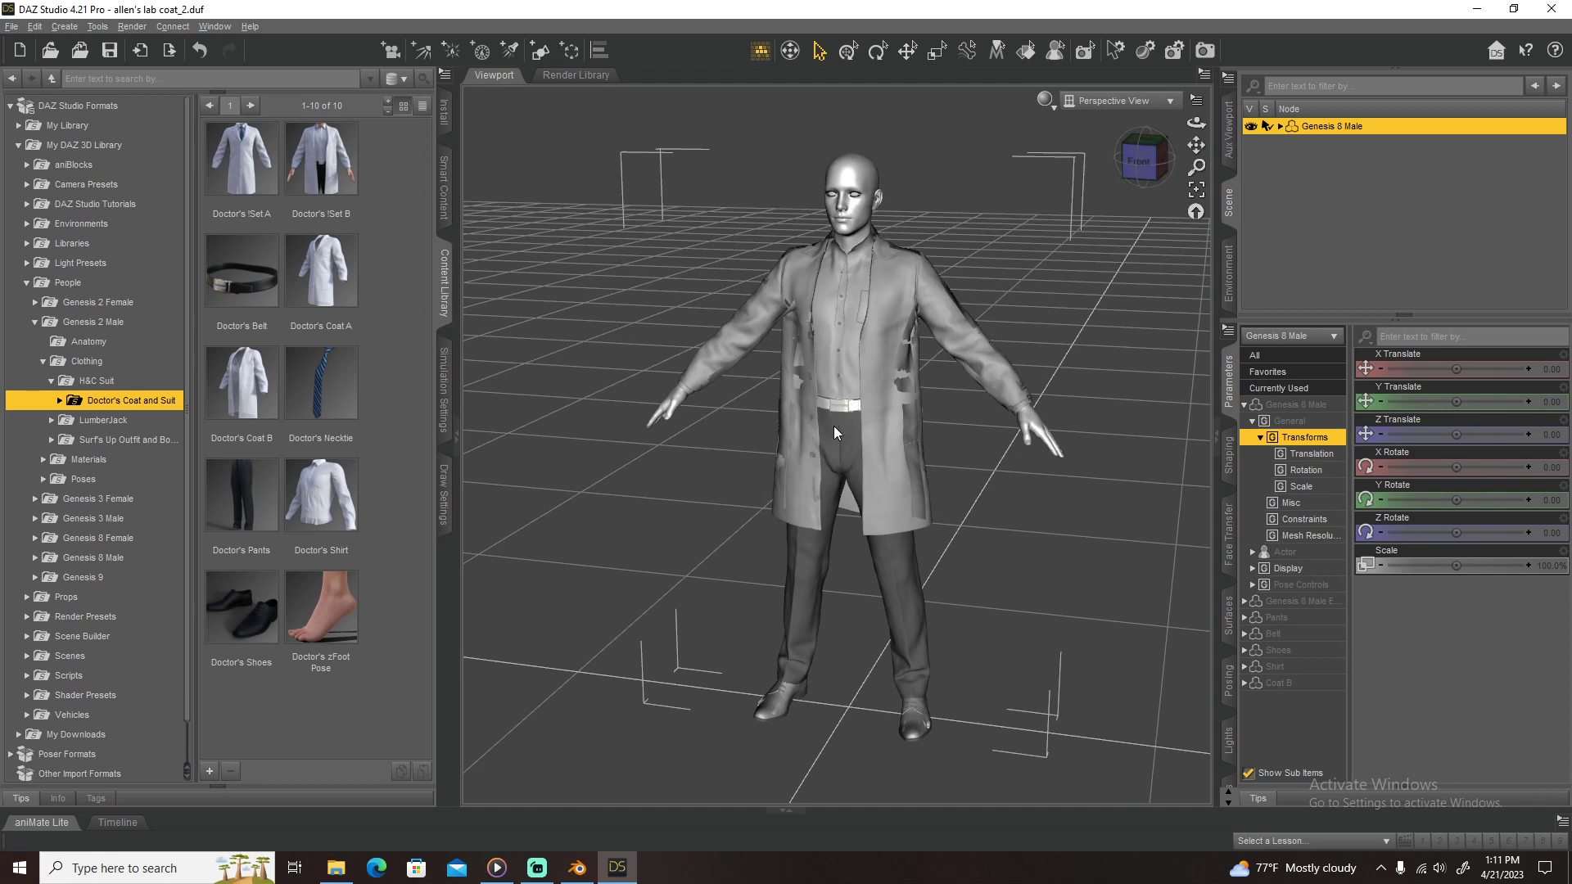
click(783, 471)
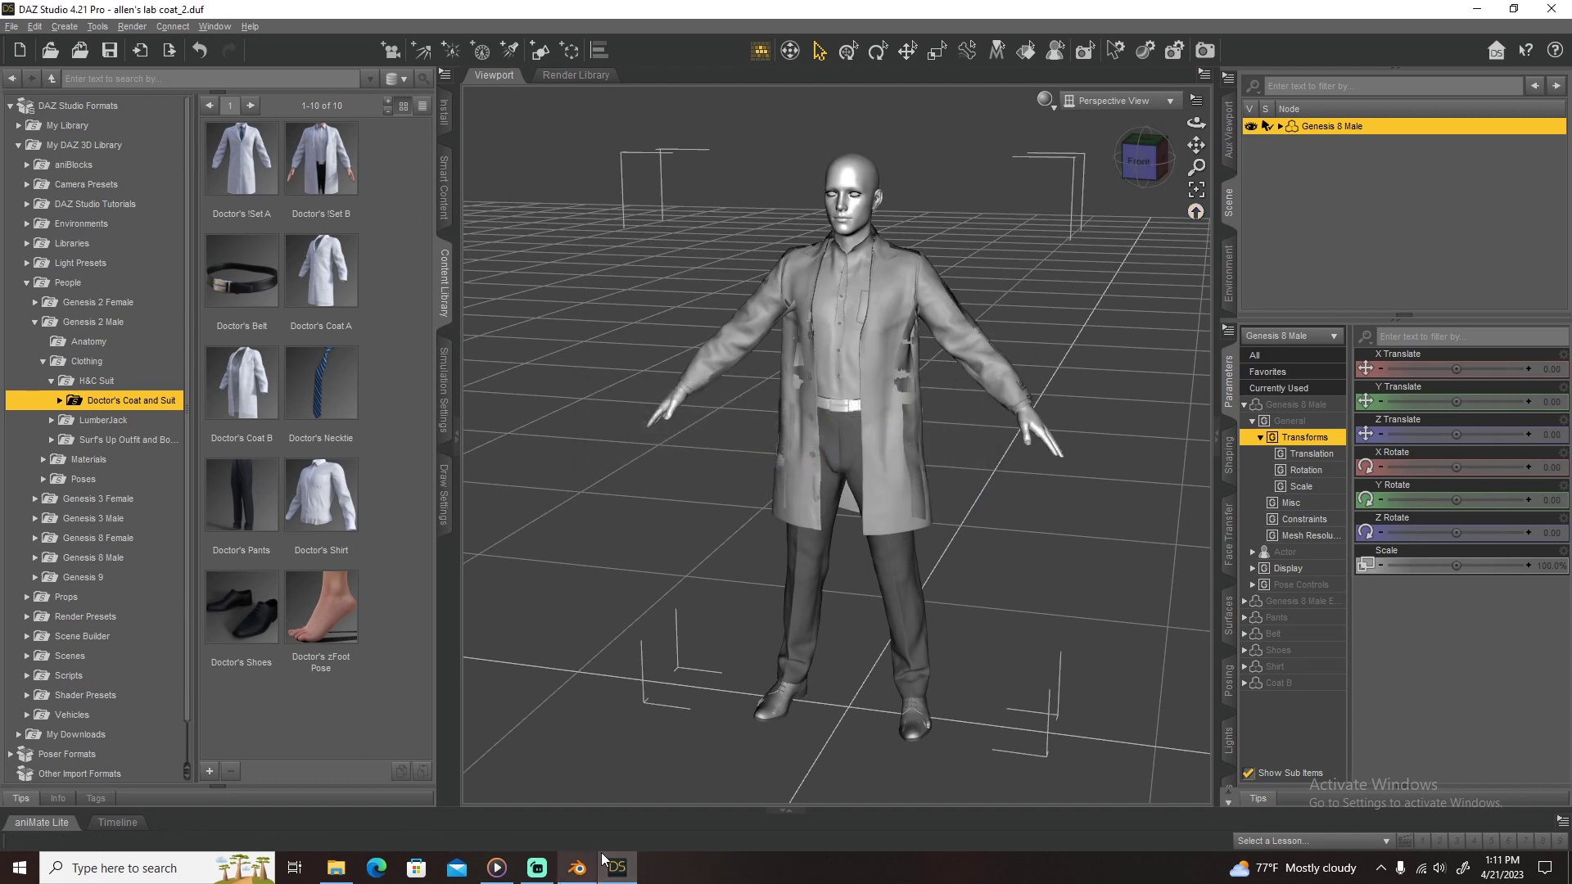
Step: Switch to Blender and import "allen's lab coat_2.duf" with the DAZ importer, dismissing the importer's notice
click(577, 867)
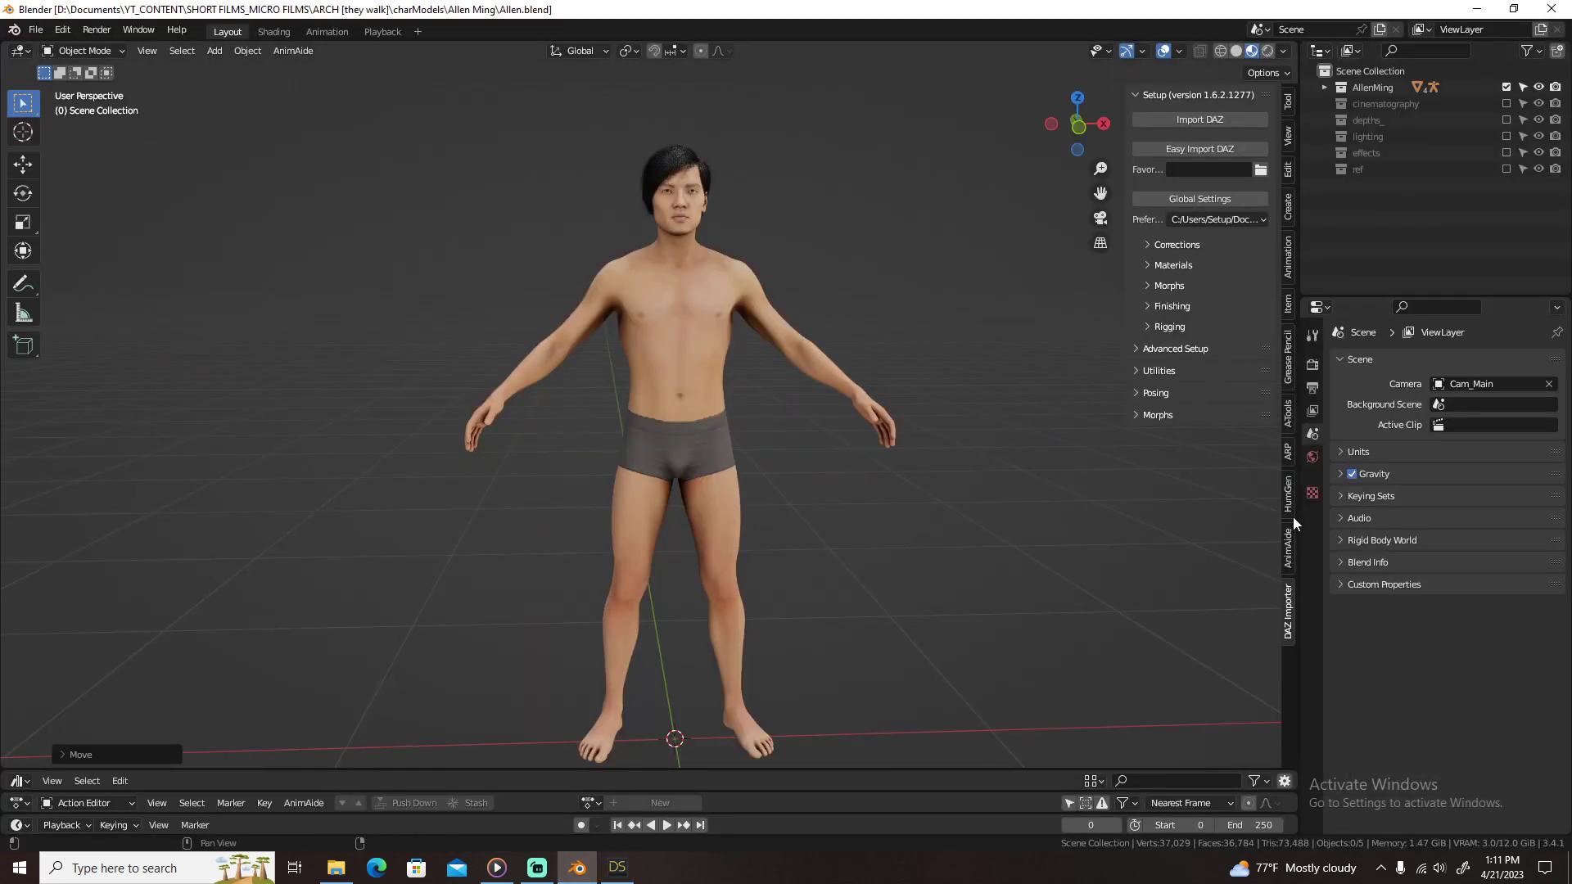
click(1206, 119)
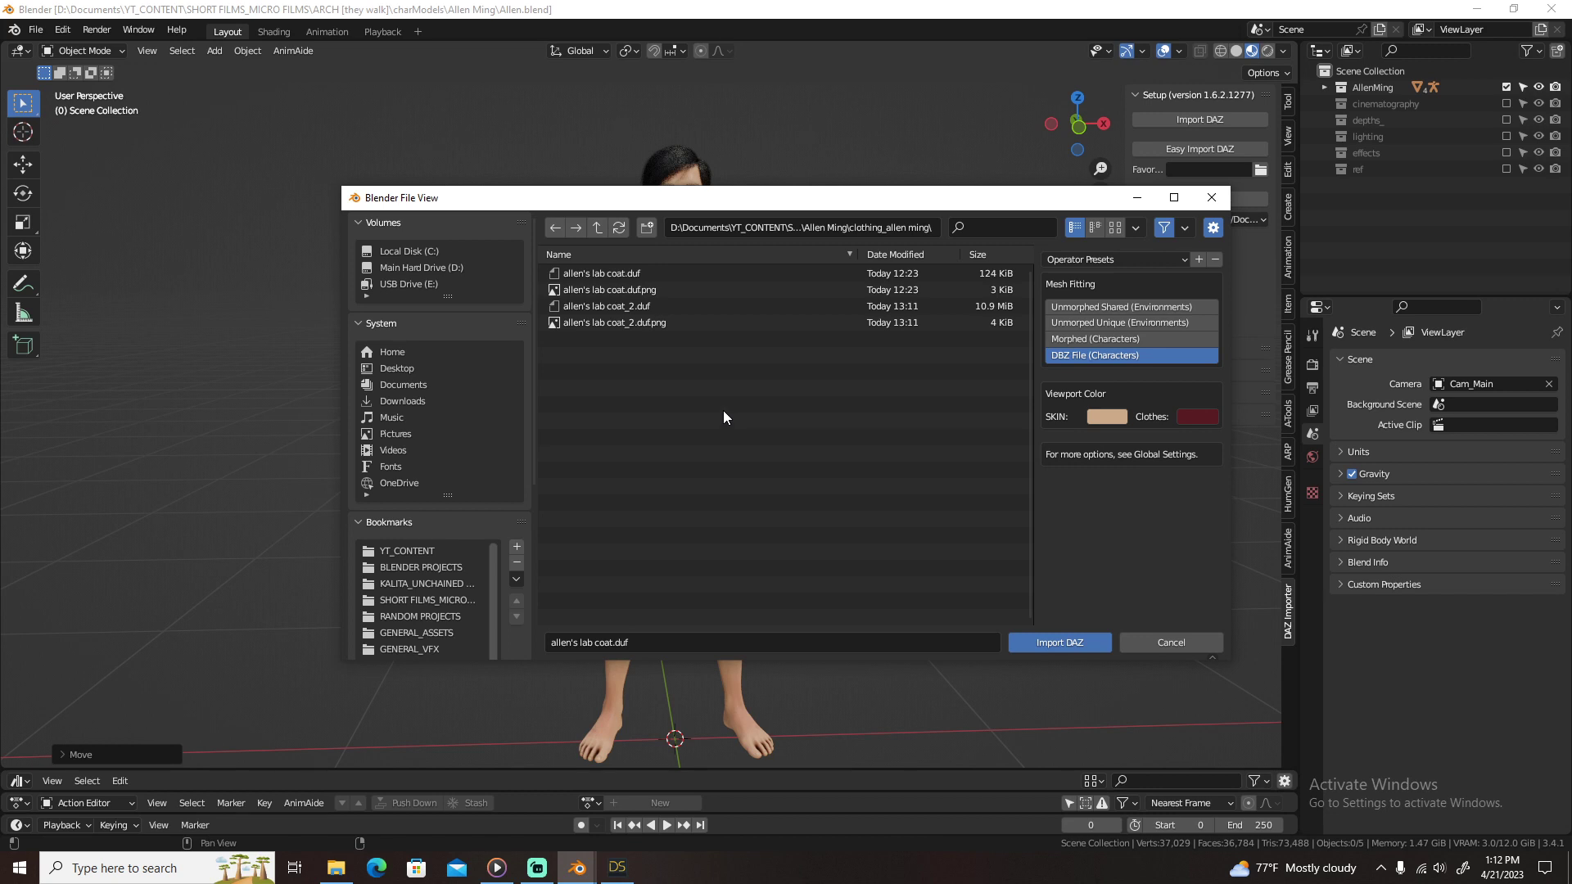
click(627, 311)
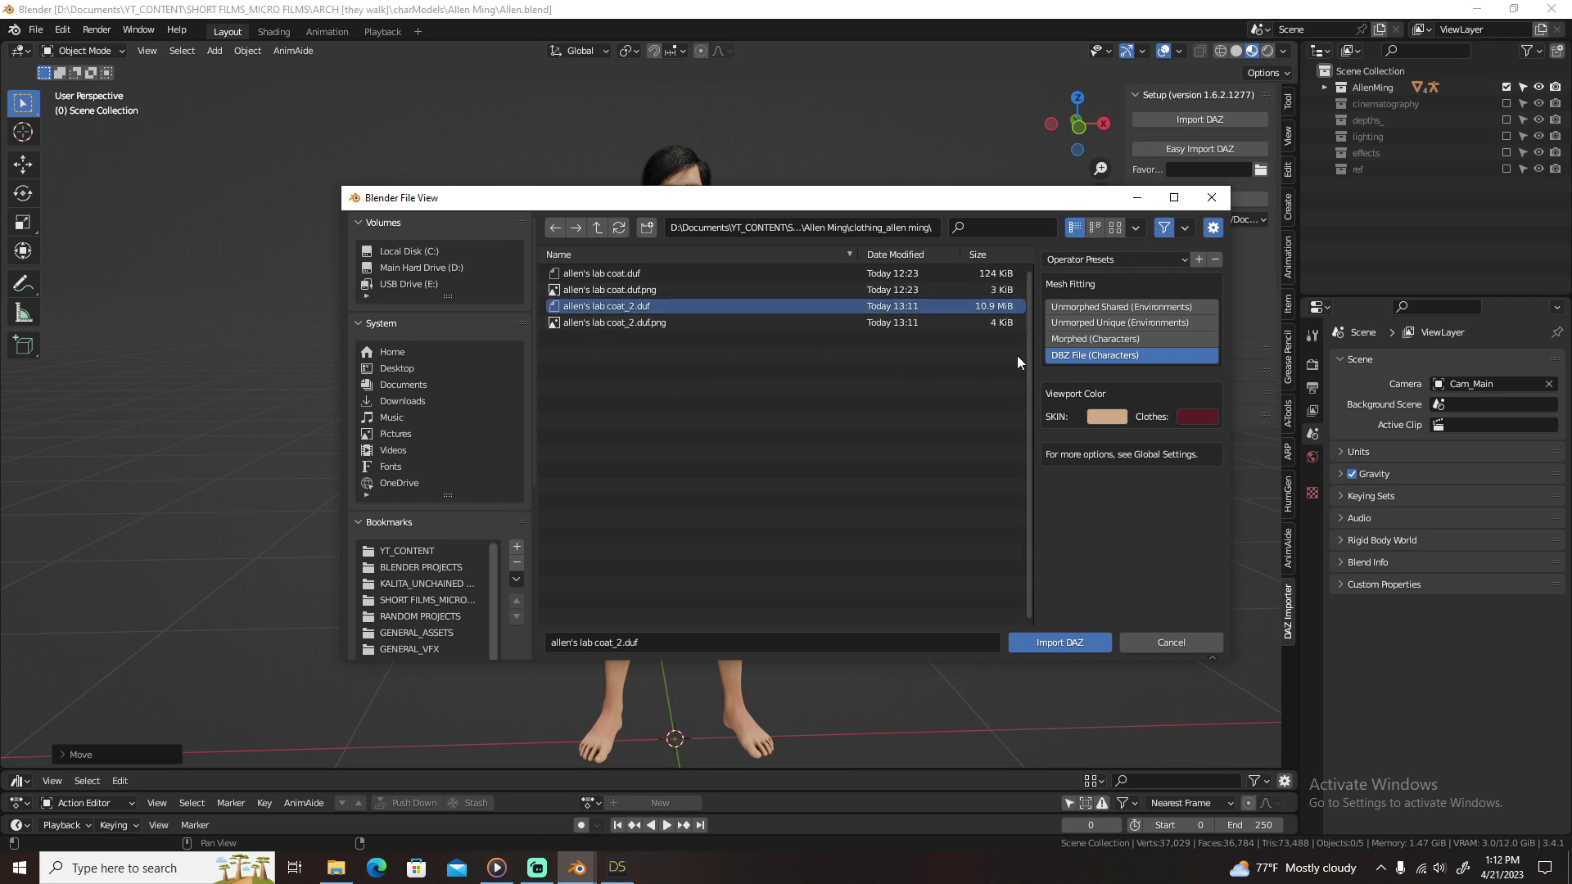
click(1044, 643)
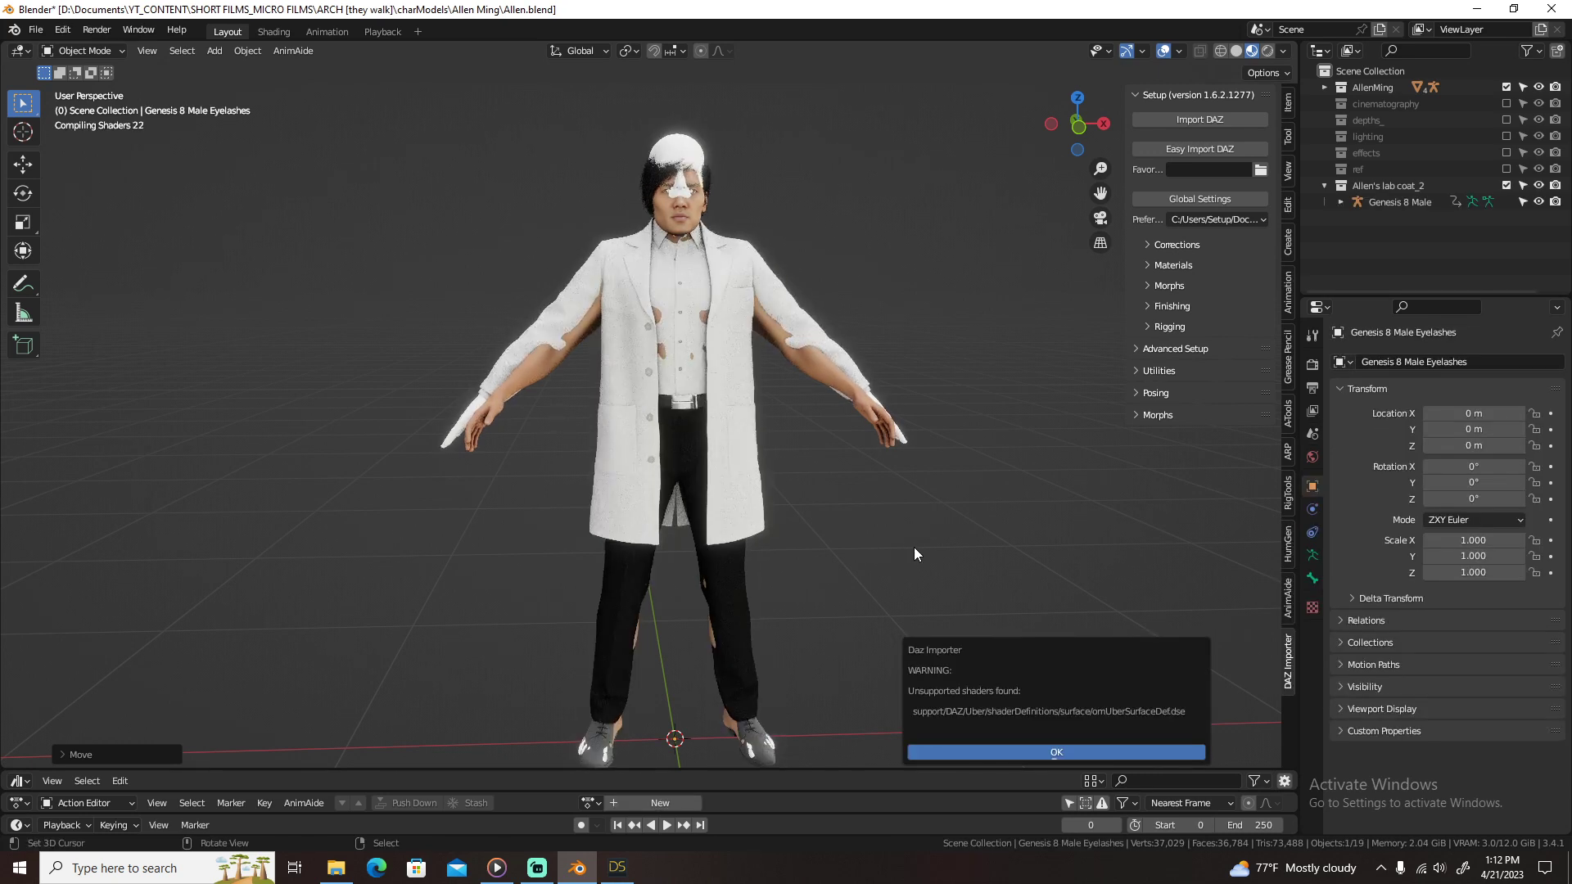
click(1072, 750)
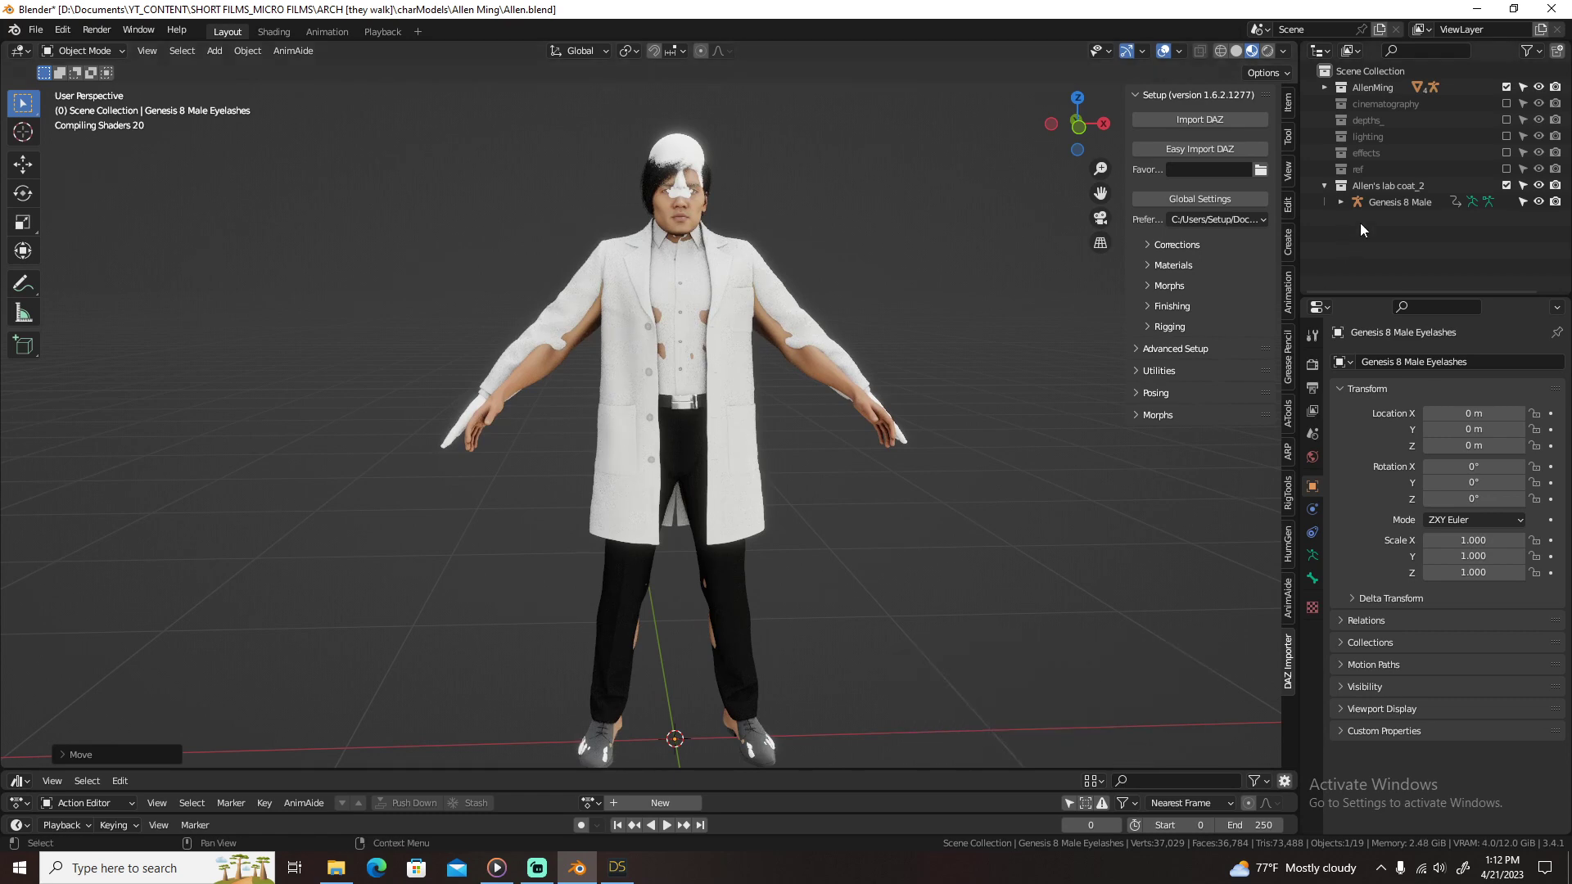
Step: Clear the animation data from the imported Genesis 8 Male armature in the Allen's lab coat_2 collection
click(1405, 201)
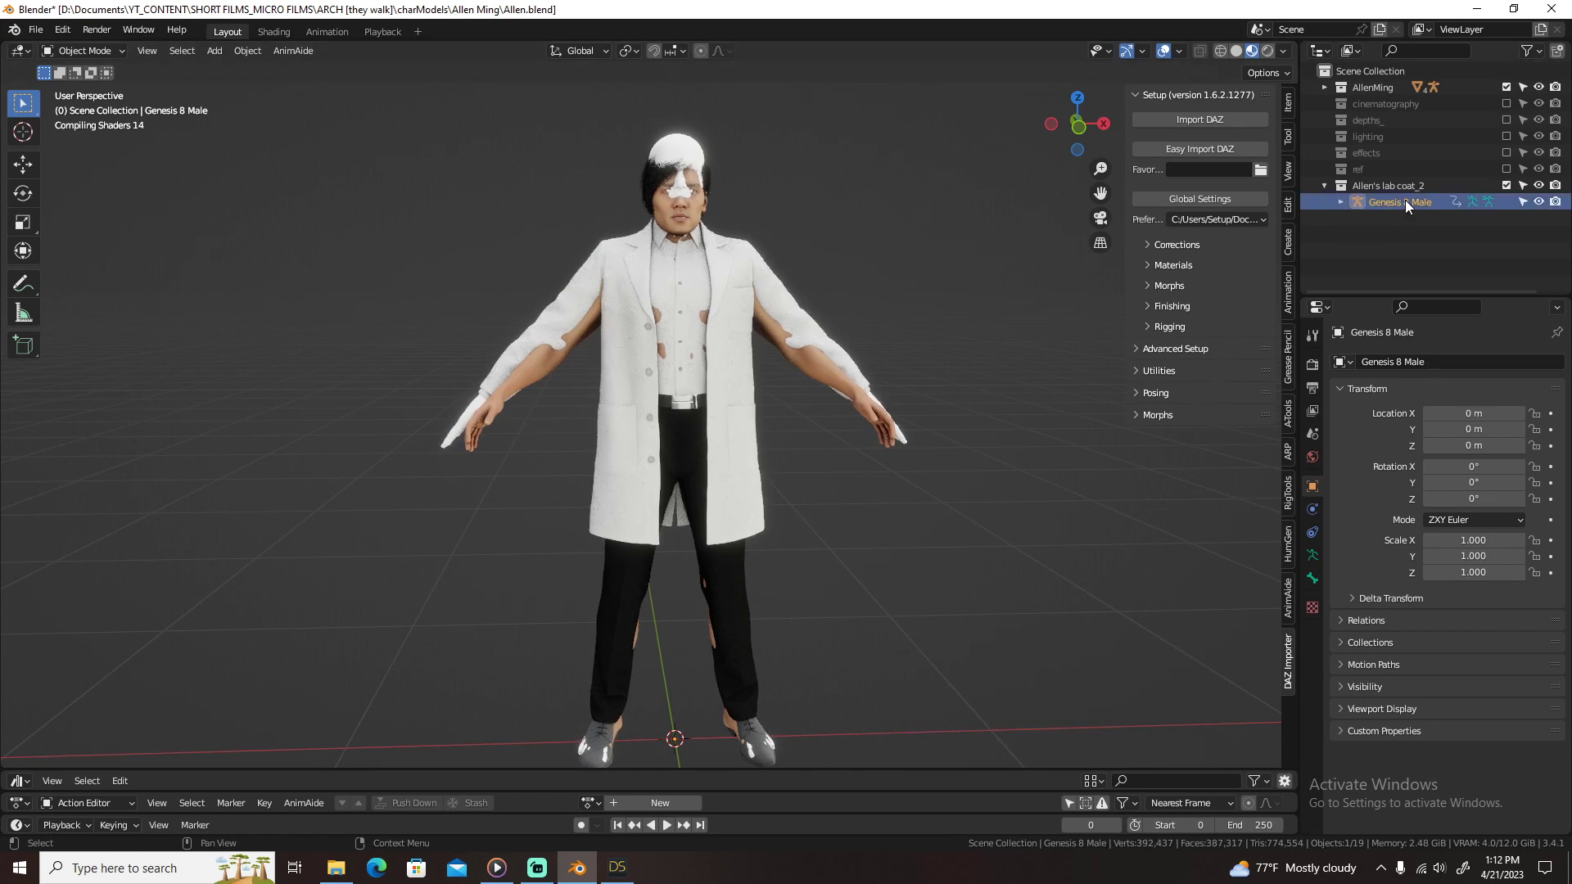
click(1341, 203)
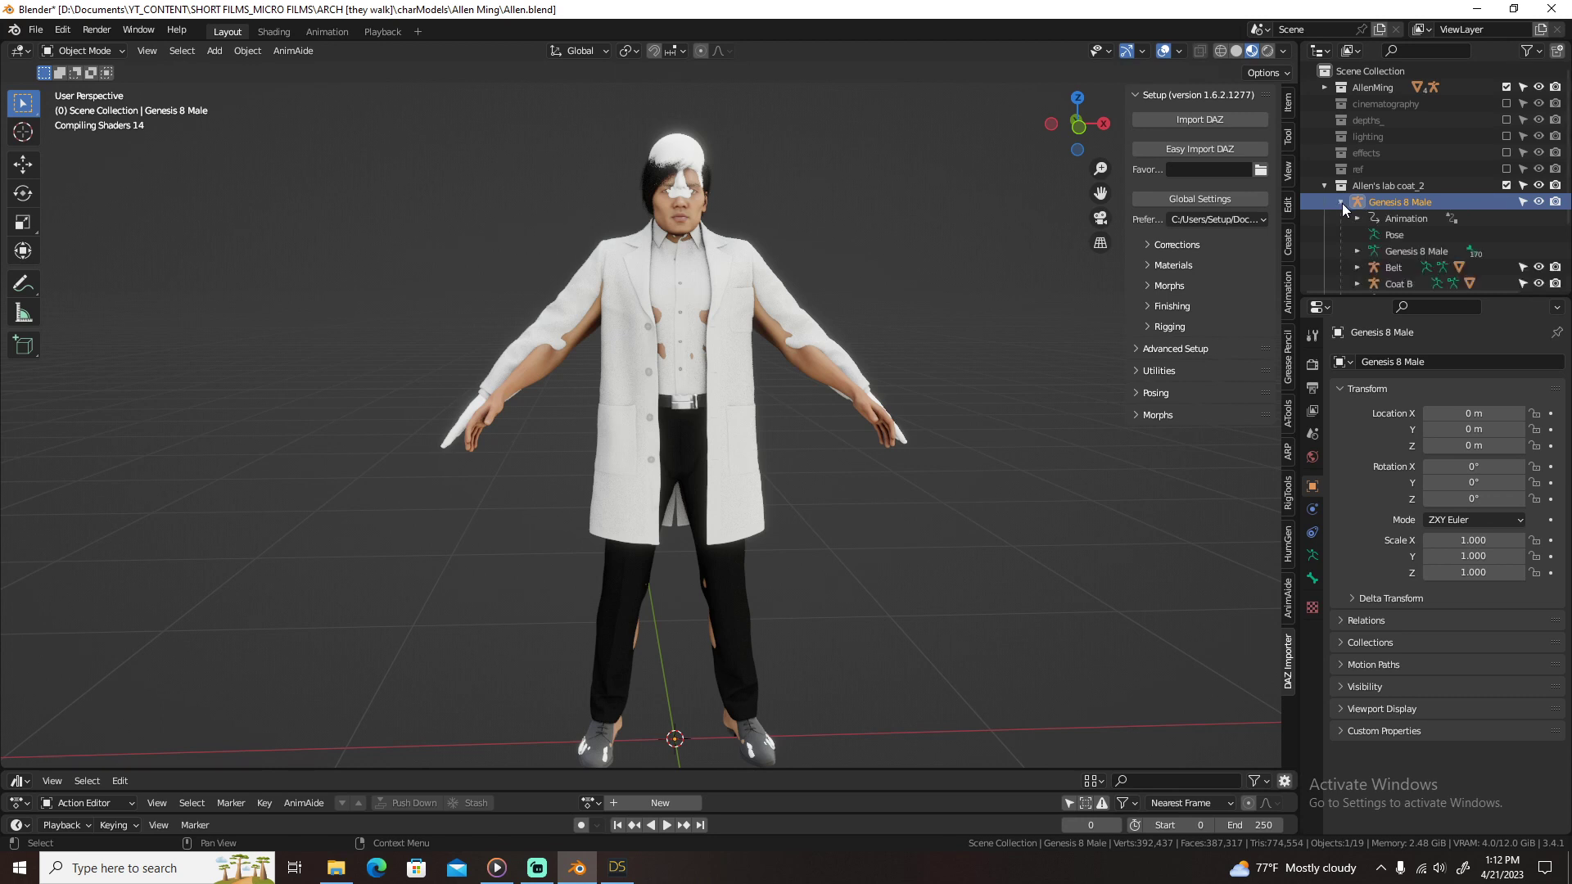
right_click(1391, 217)
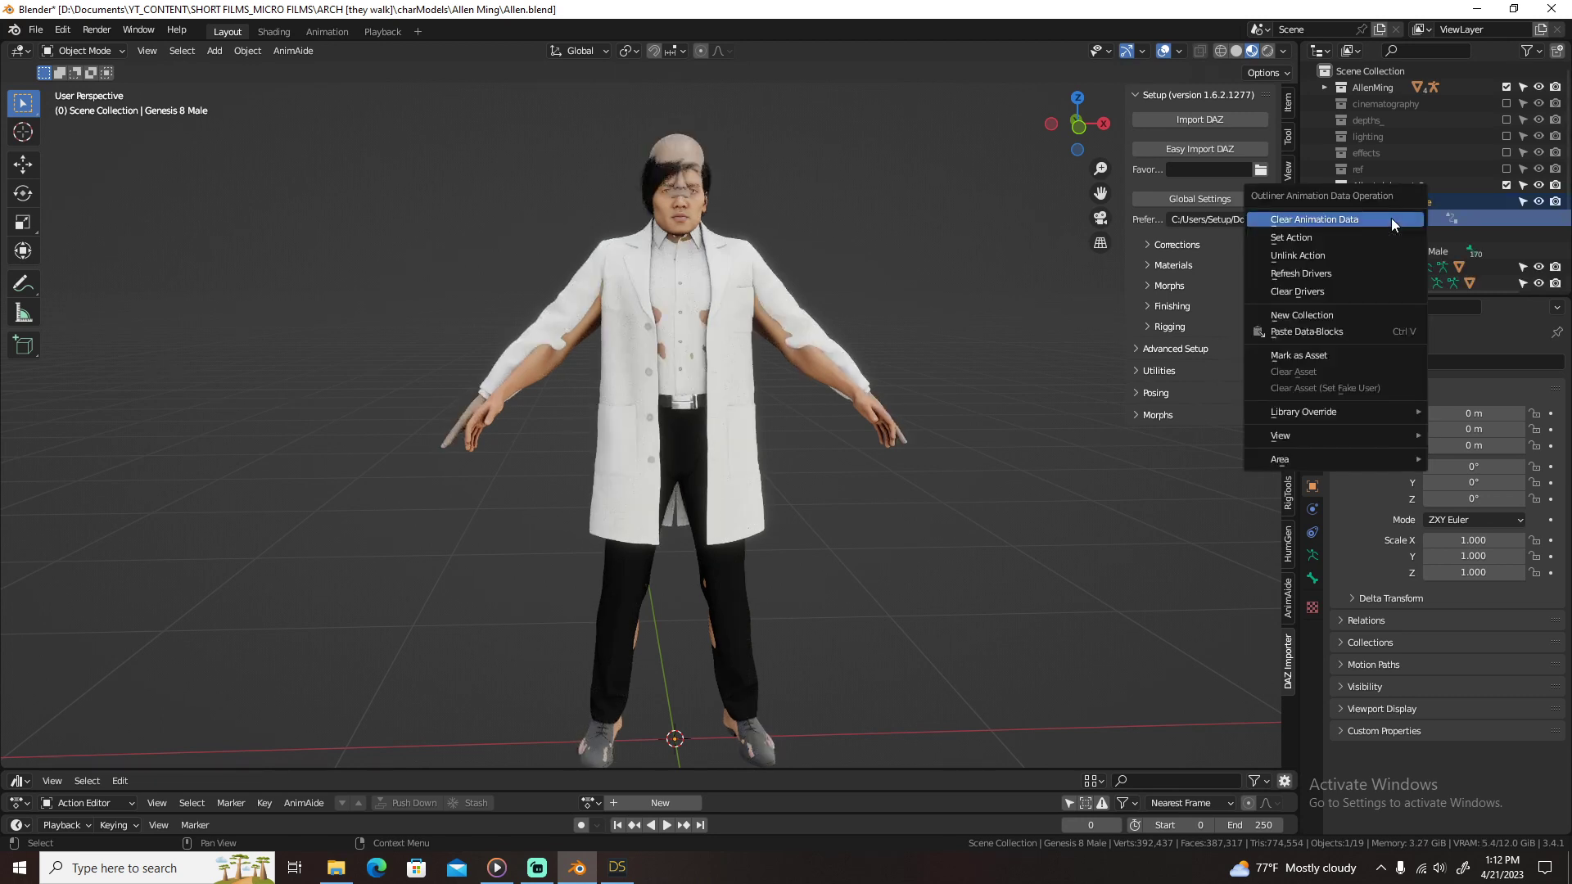
click(1392, 218)
click(1342, 204)
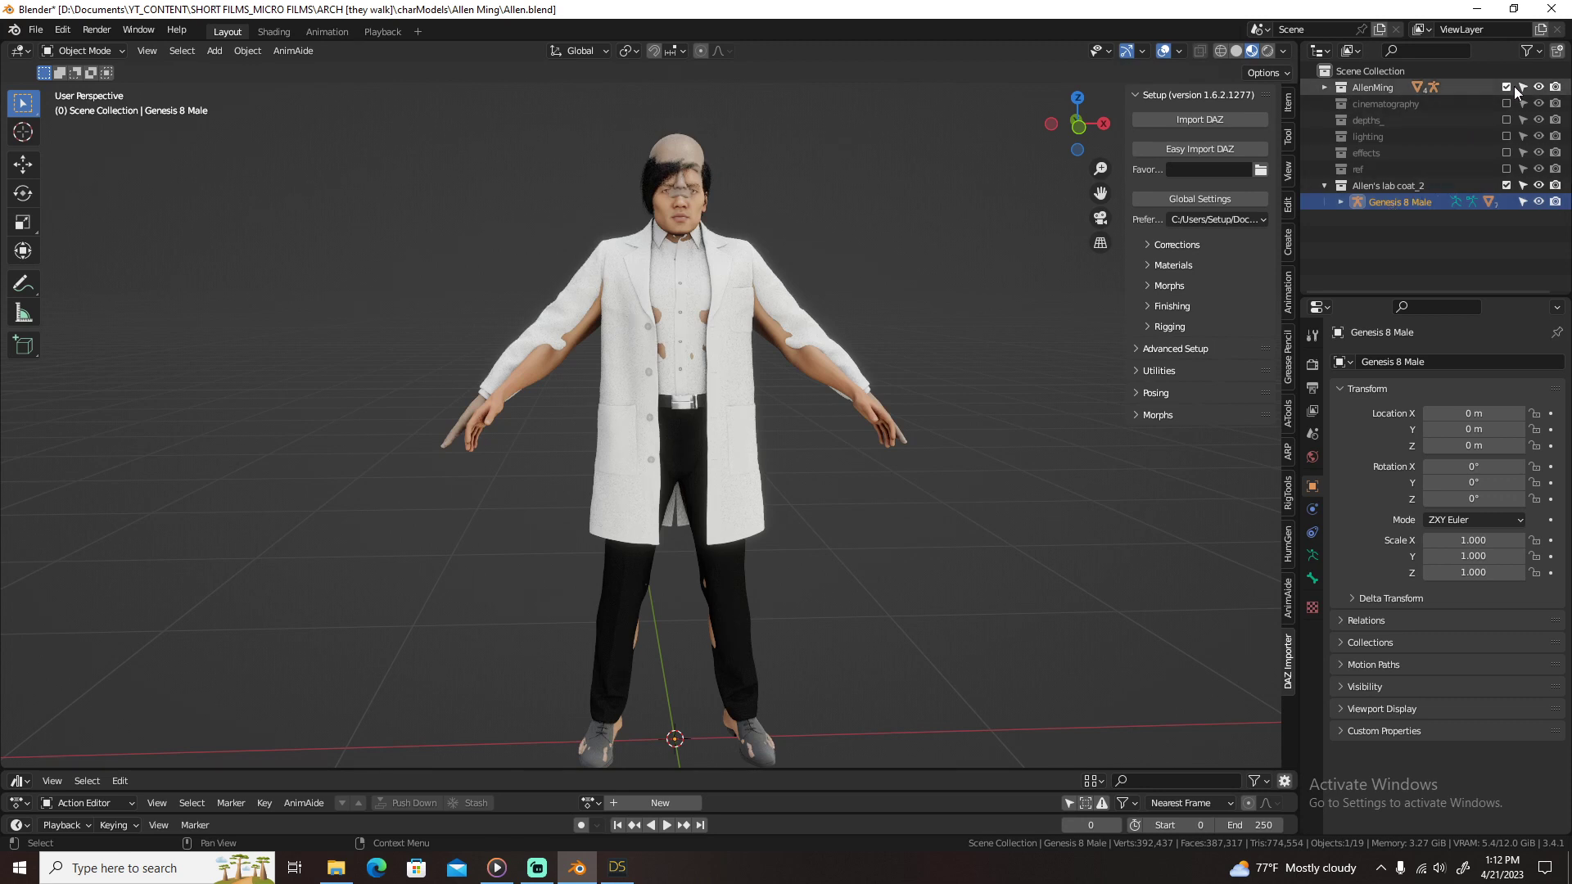
Step: Make the AllenMing collection unselectable and clear the parents of all imported outfit objects while keeping their transformations
click(1537, 51)
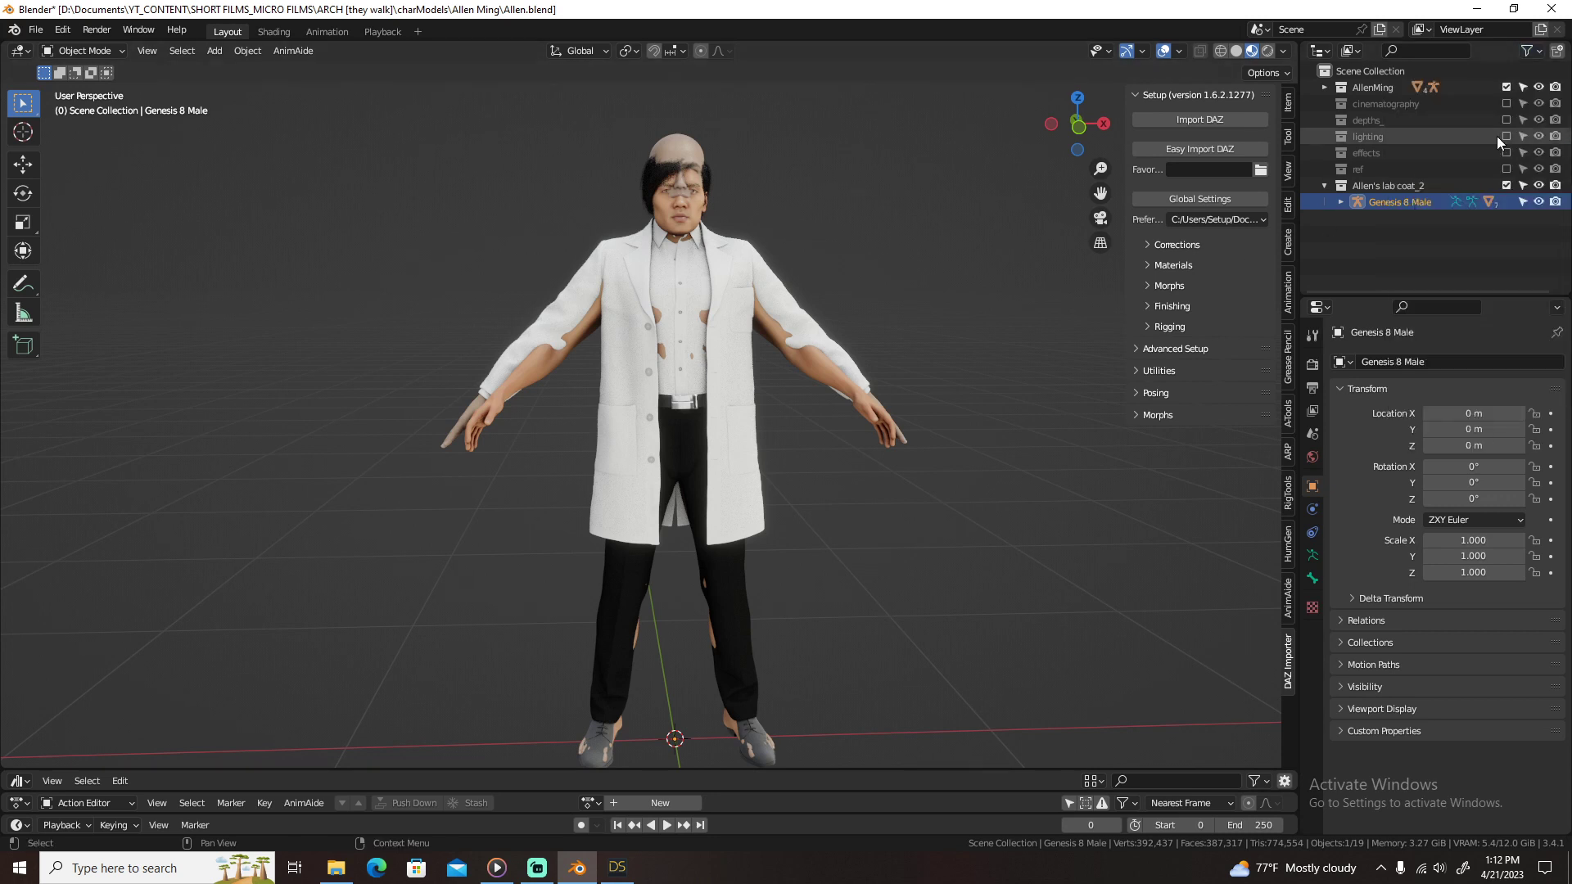
click(1522, 87)
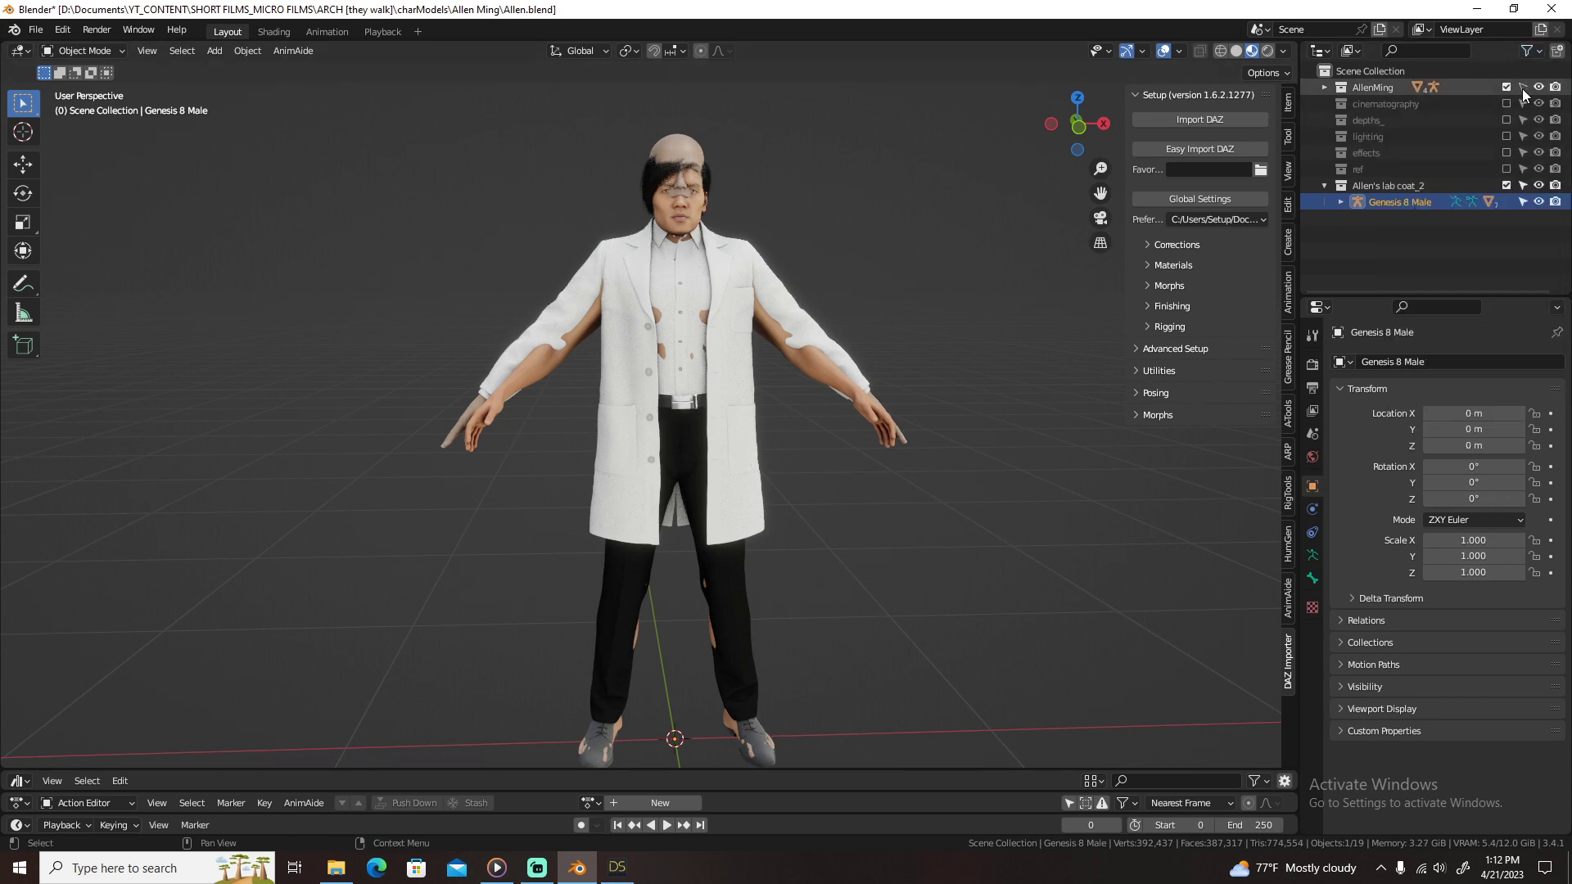
click(831, 378)
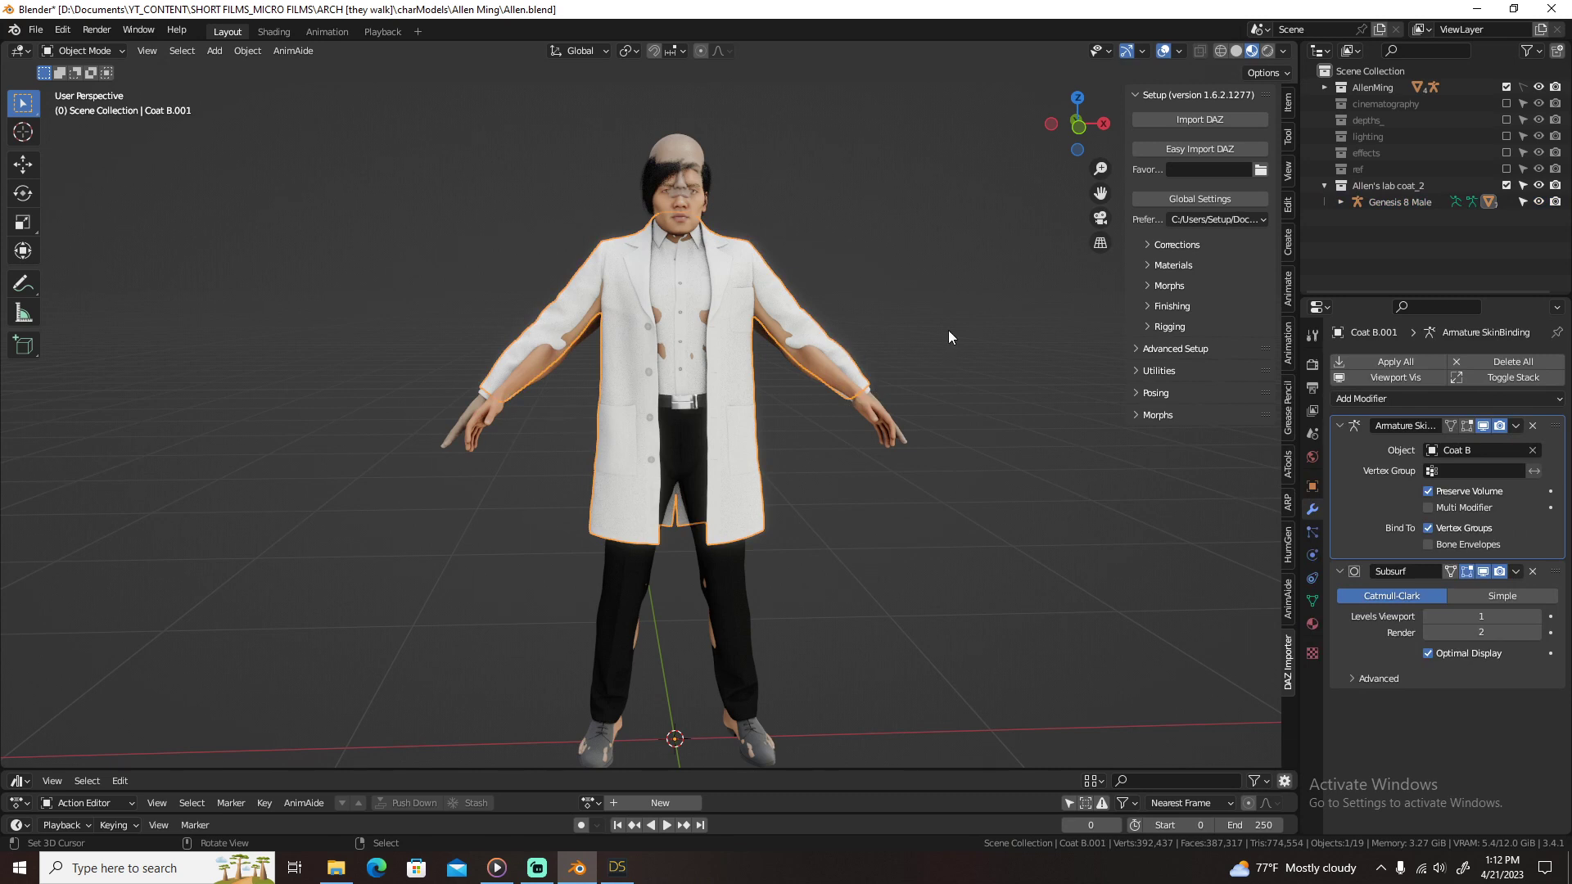
key(a)
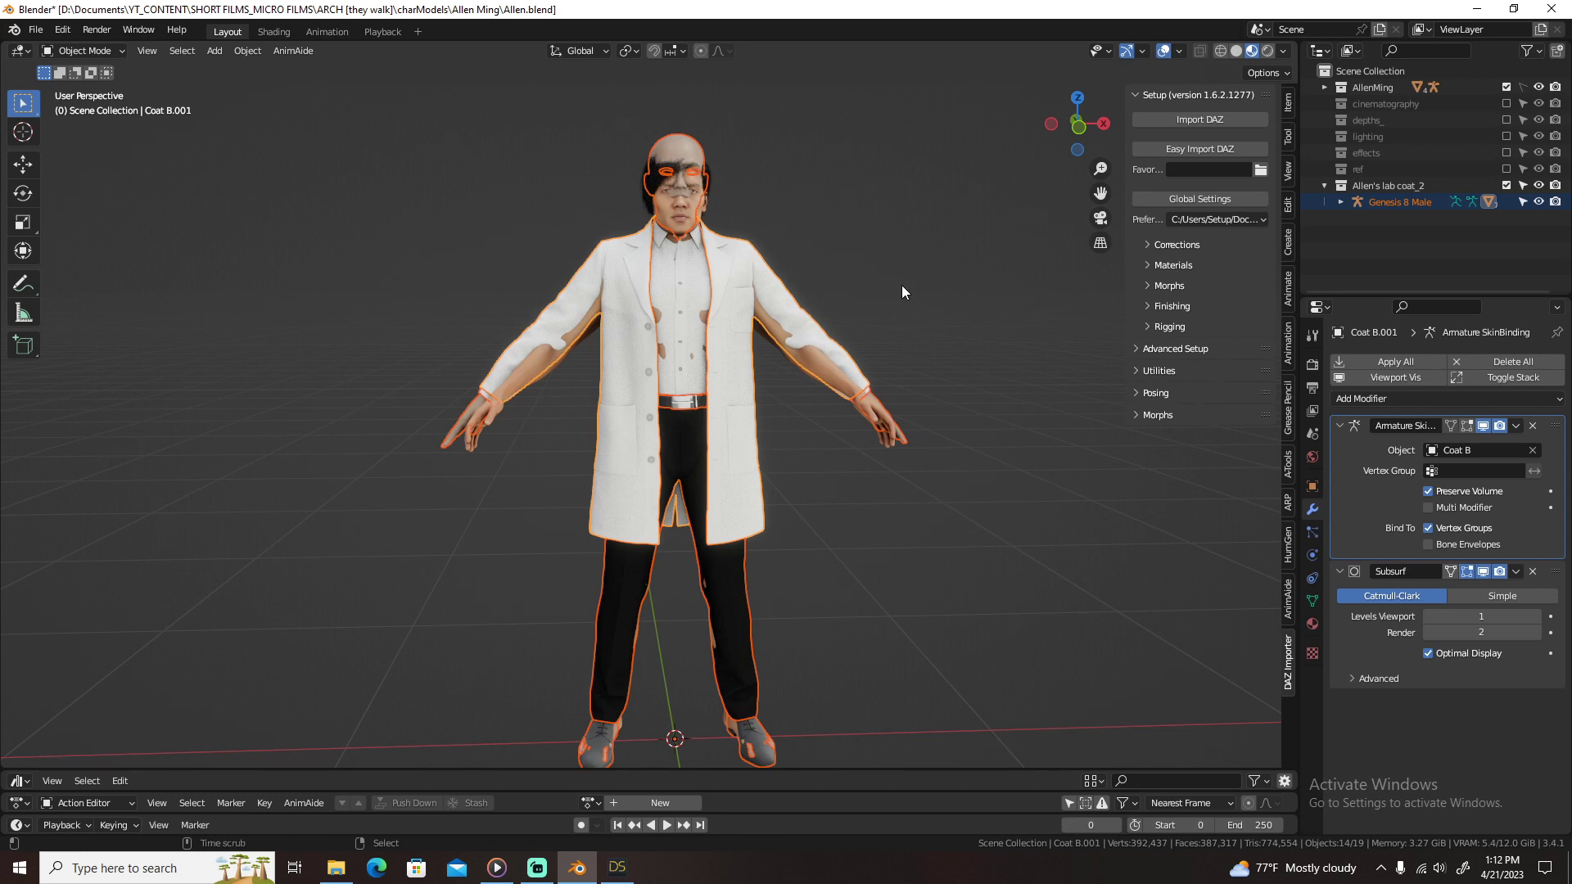
key(alt+p)
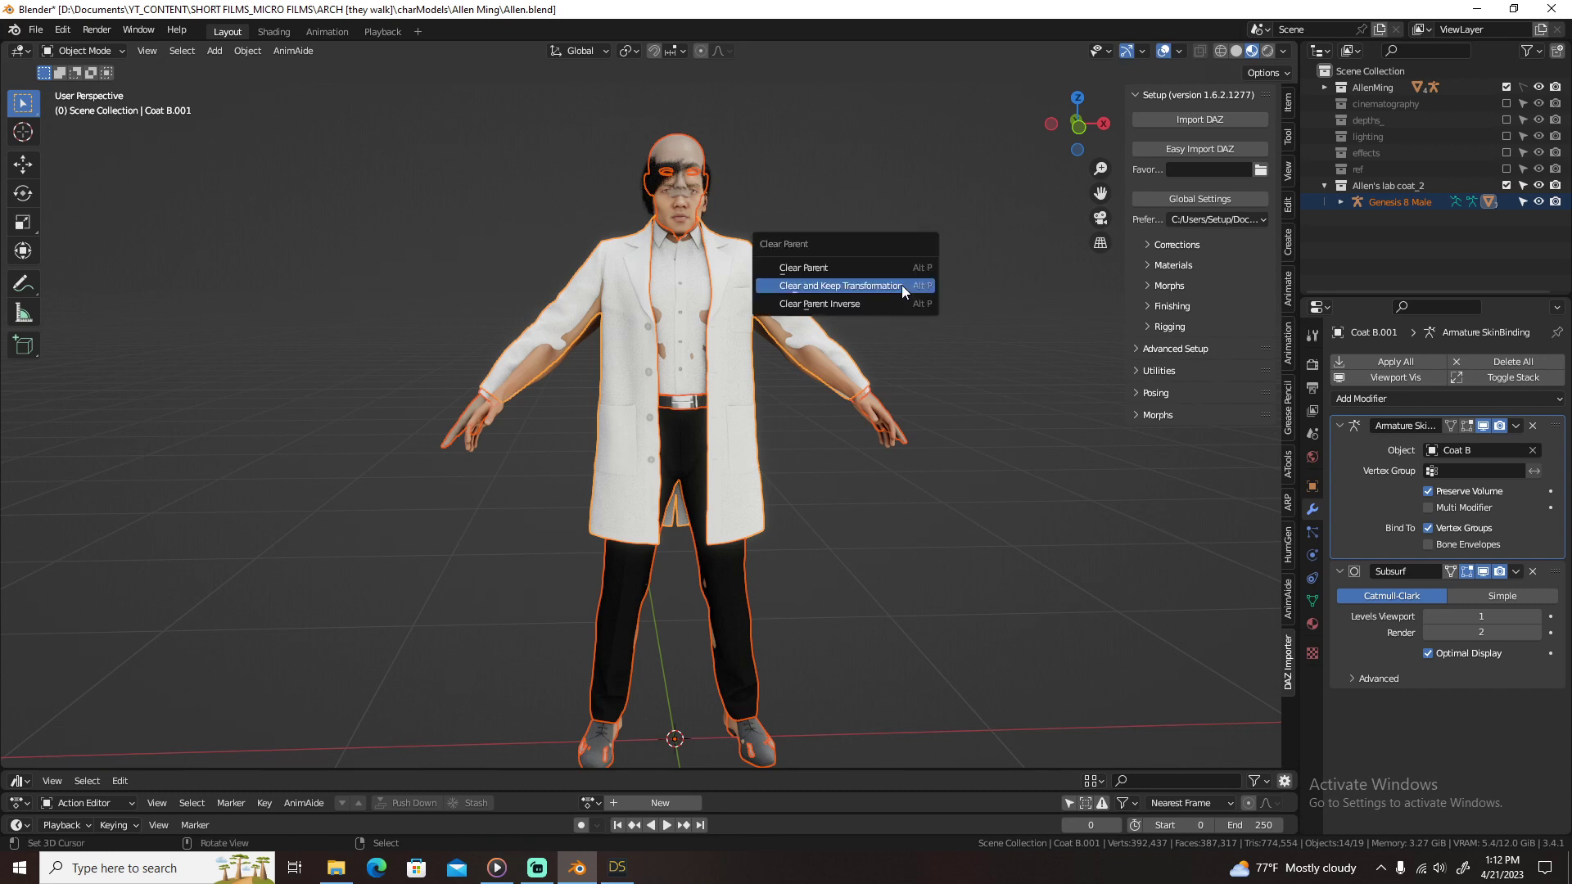
click(901, 284)
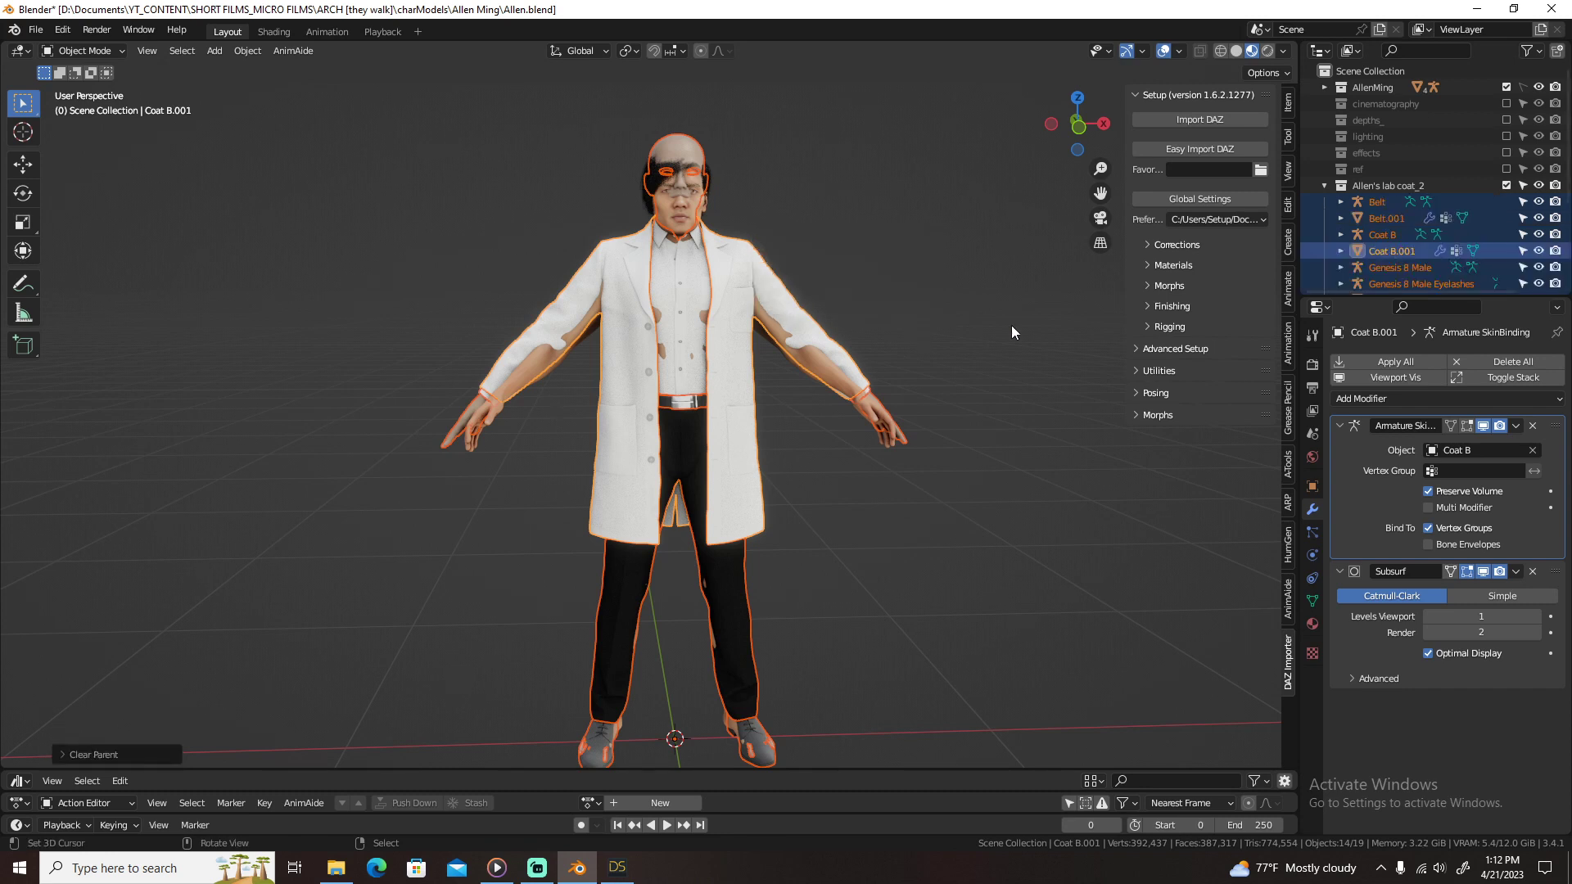
Step: Delete the Belt and Coat B armatures from the Allen's lab coat_2 collection, keeping their meshes
click(1373, 205)
key(Delete)
click(1372, 220)
key(Delete)
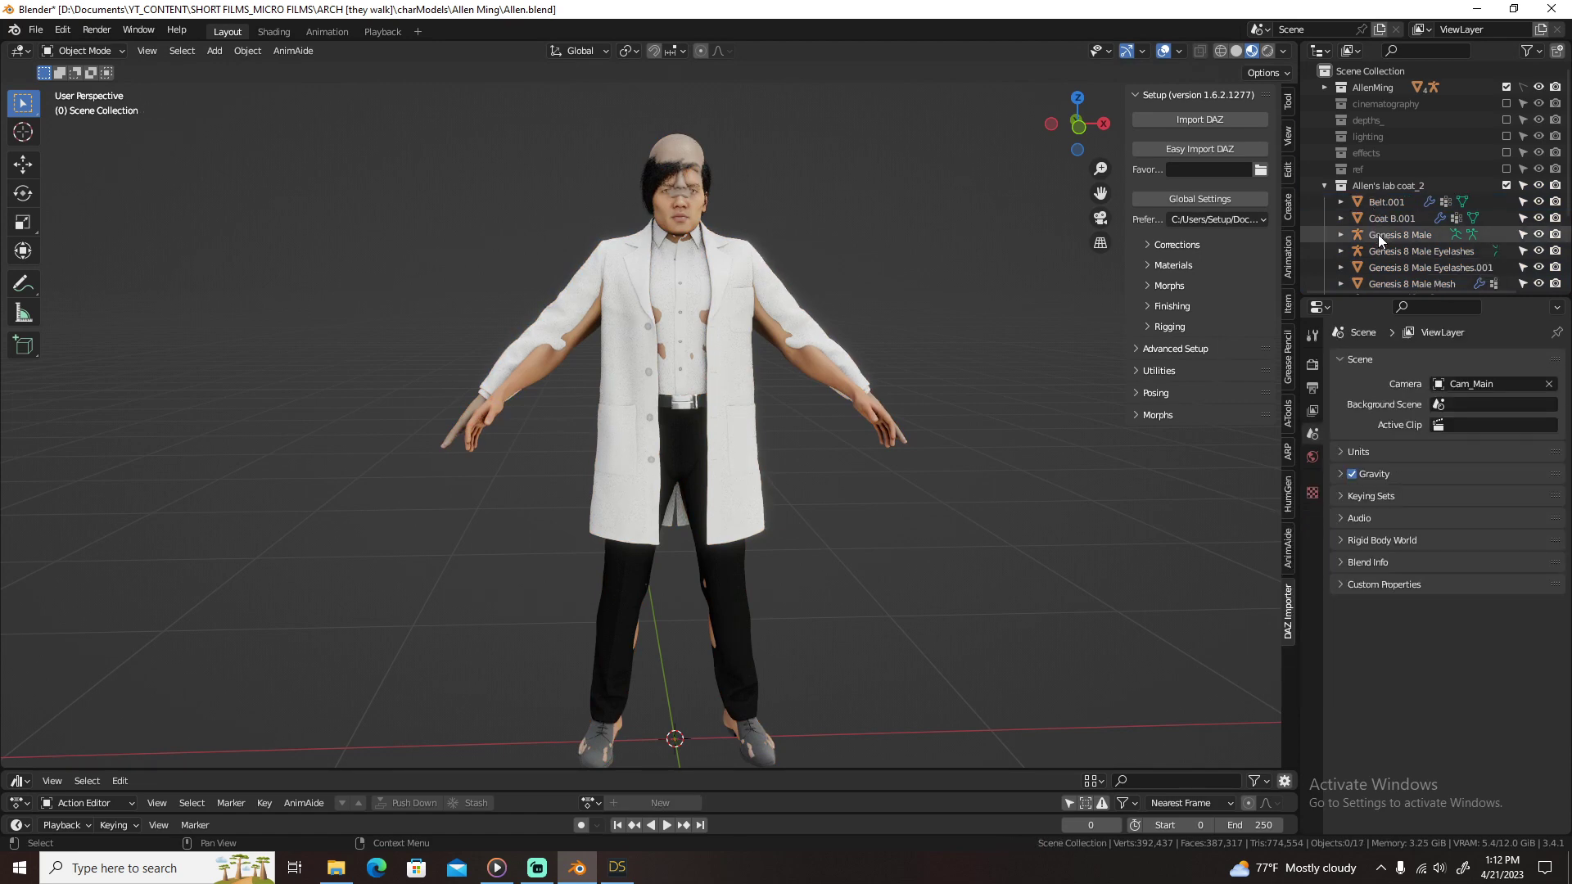
Step: Delete the imported Genesis 8 Male and eyelashes armatures together with the Eyelashes.001 and Genesis 8 Male Mesh objects
click(1378, 234)
key(Delete)
click(1379, 234)
key(Delete)
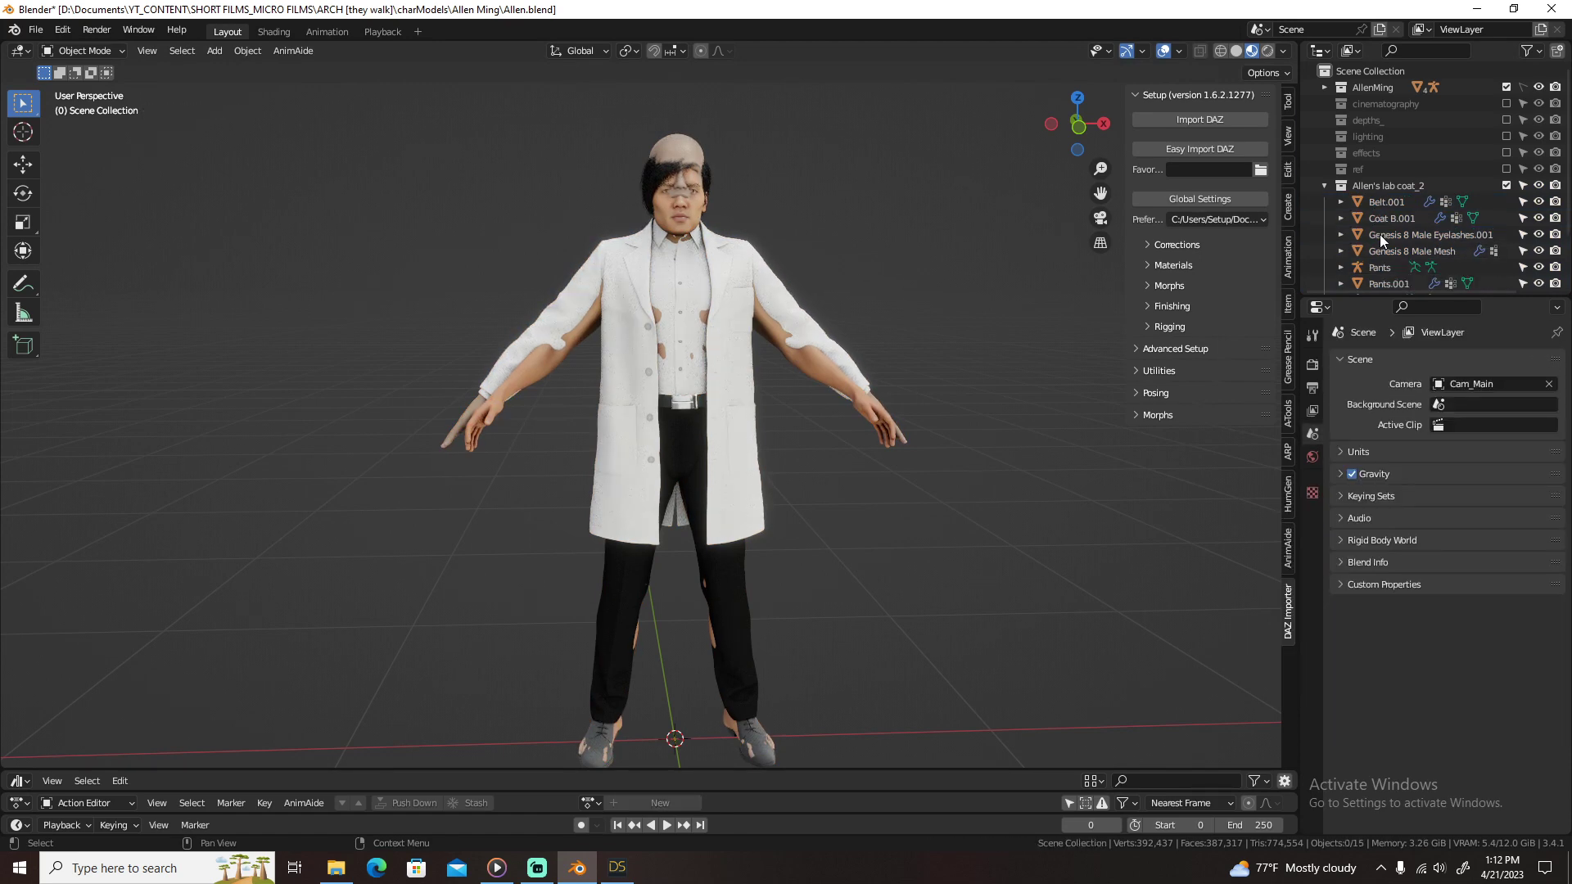
click(1379, 235)
key(Delete)
click(1378, 234)
key(Delete)
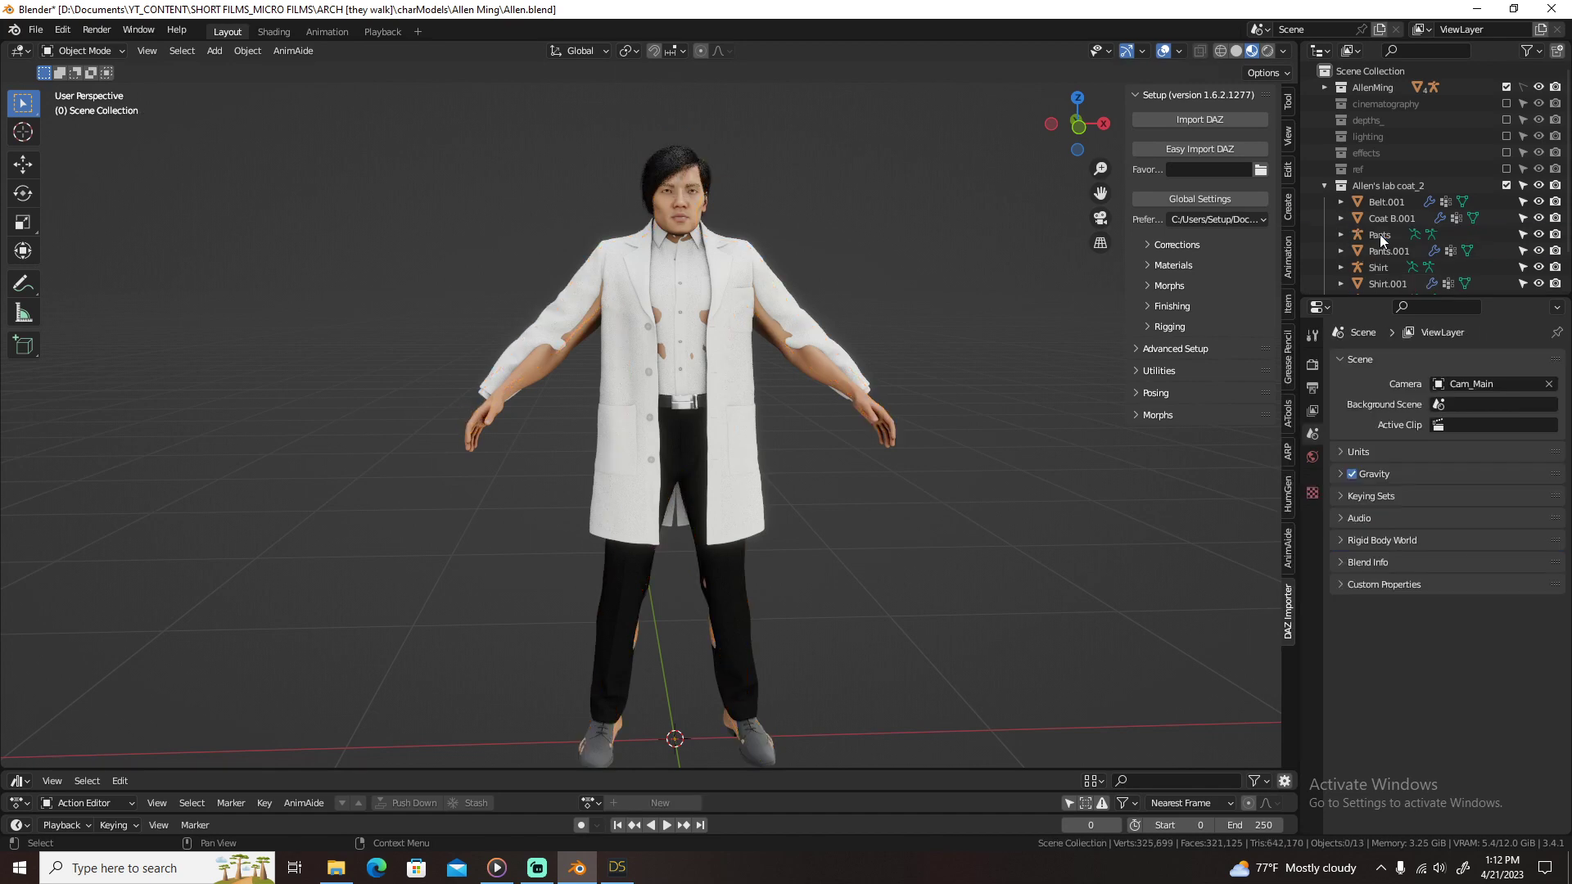
Step: Delete the Pants, Shirt and Shoes armatures, leaving only the clothing meshes in the collection
click(1378, 235)
key(Delete)
click(1383, 248)
key(Delete)
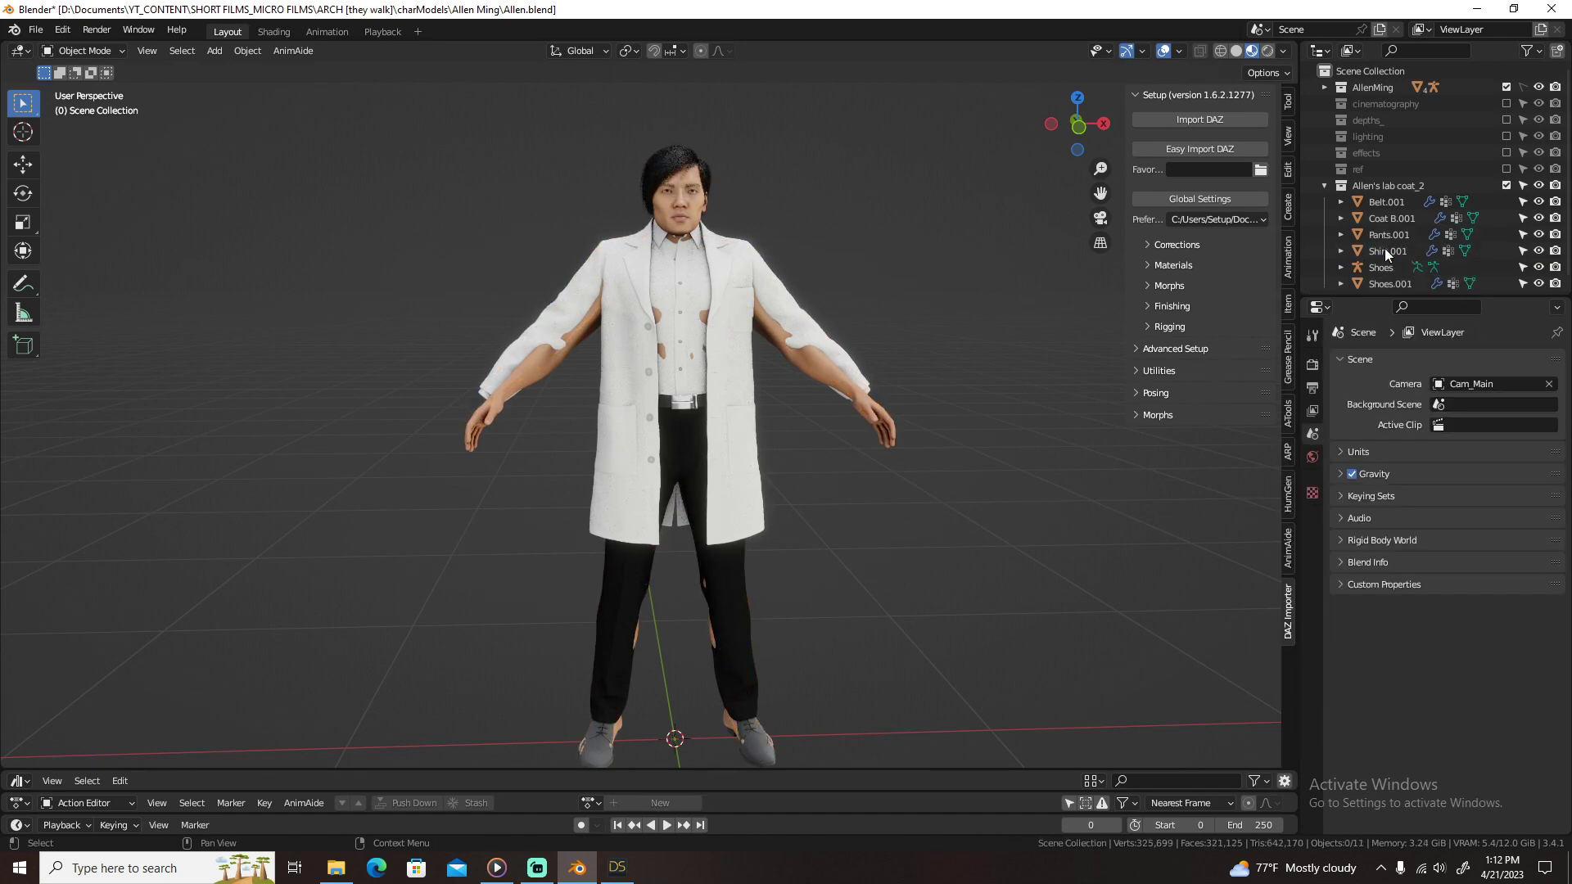
click(1383, 268)
key(Delete)
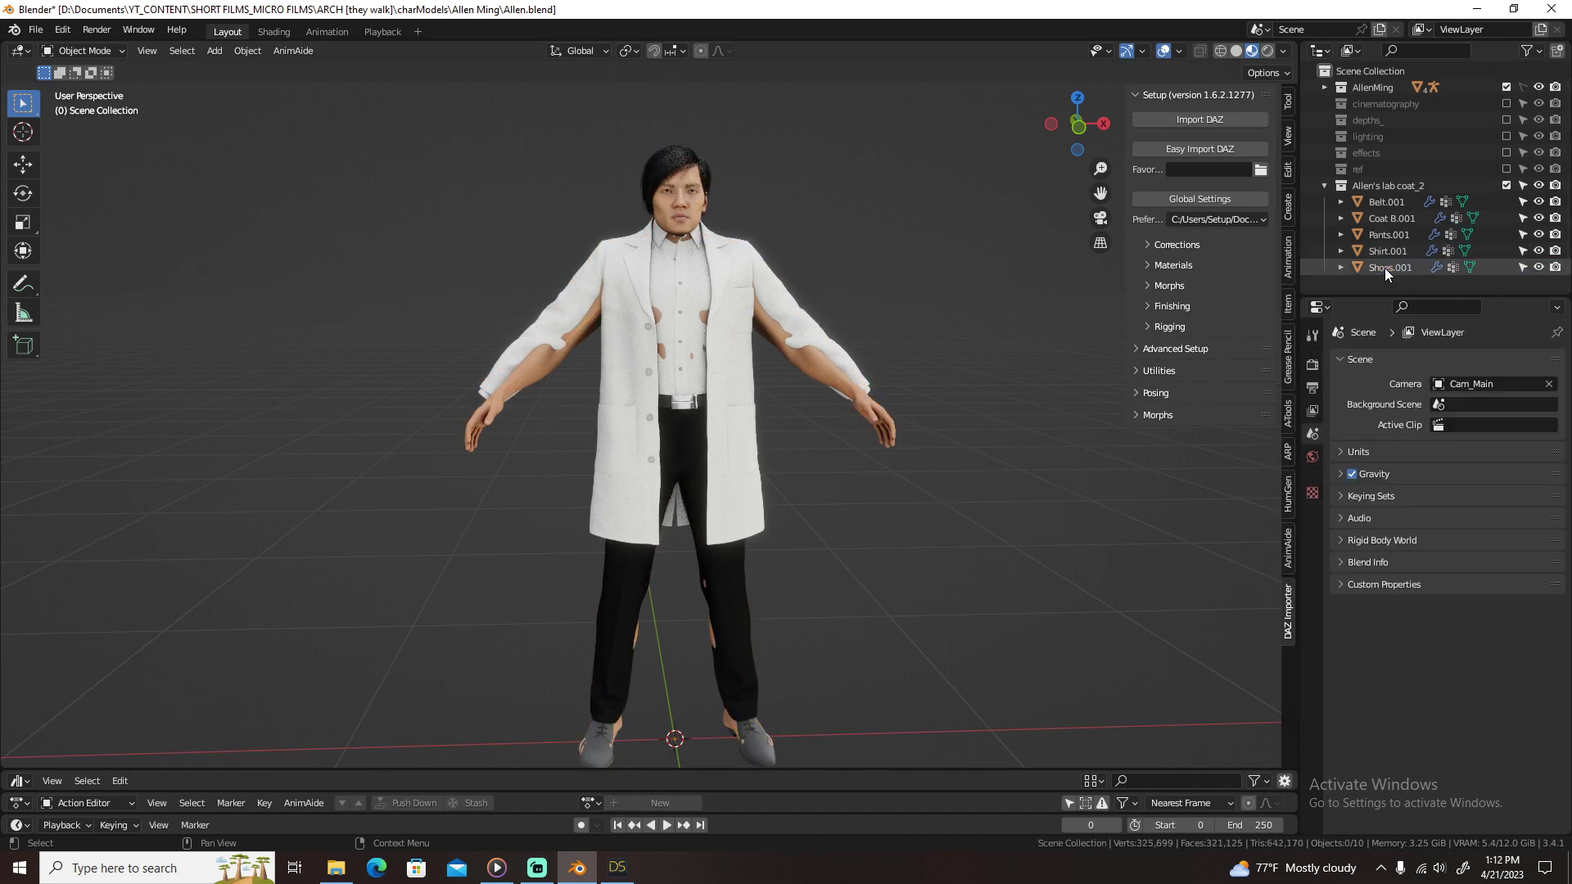
Step: Remove the Armature SkinBinding modifier from the Belt.001 mesh and apply its Subsurf modifier
click(1380, 206)
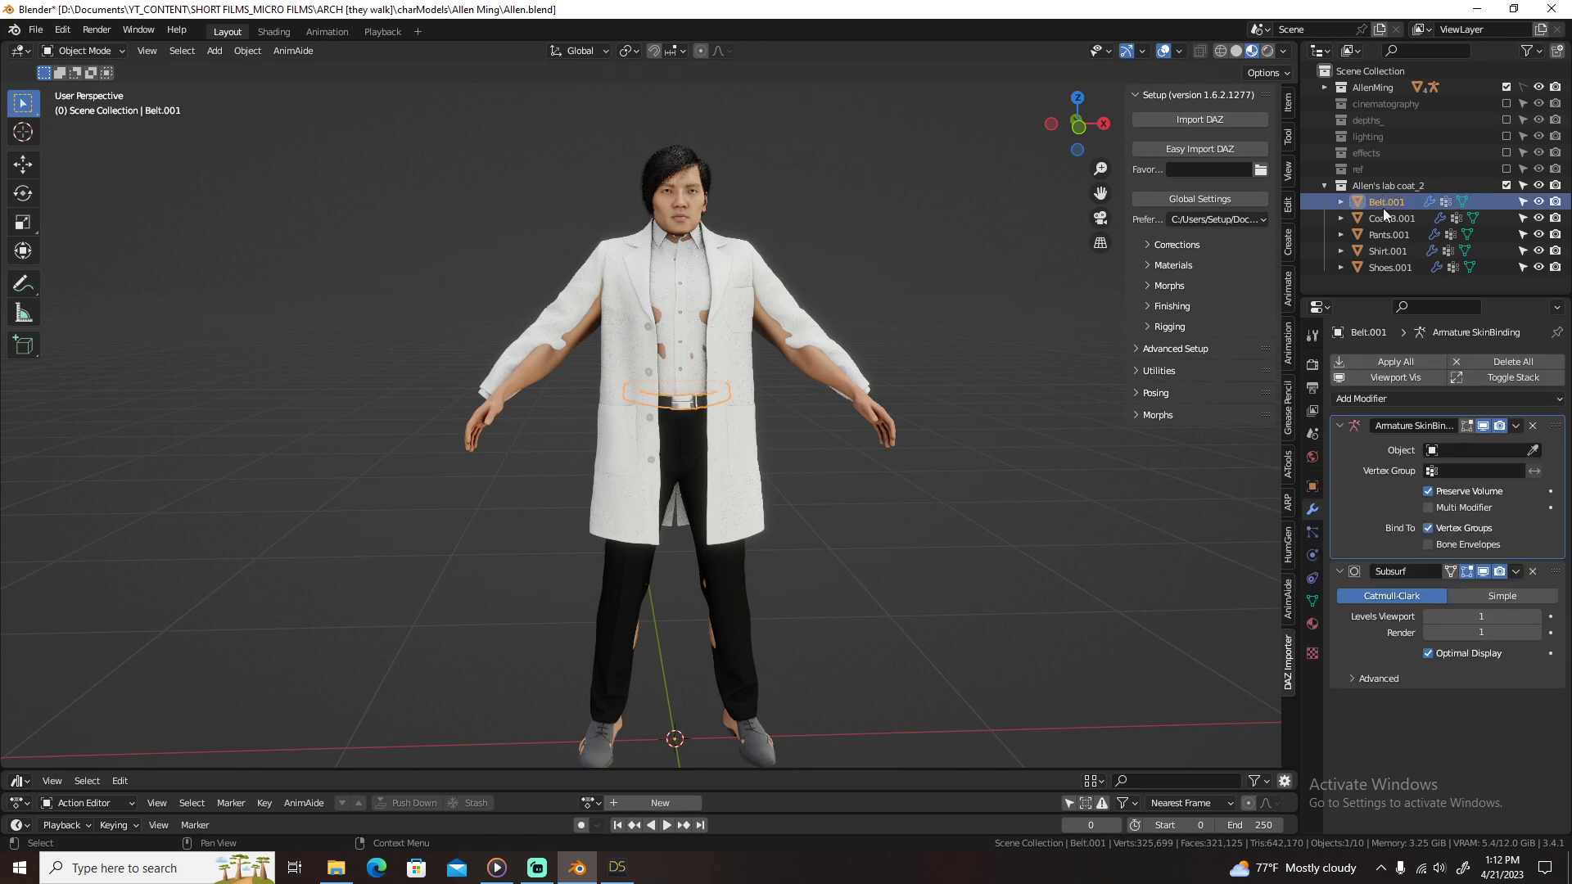
click(1289, 508)
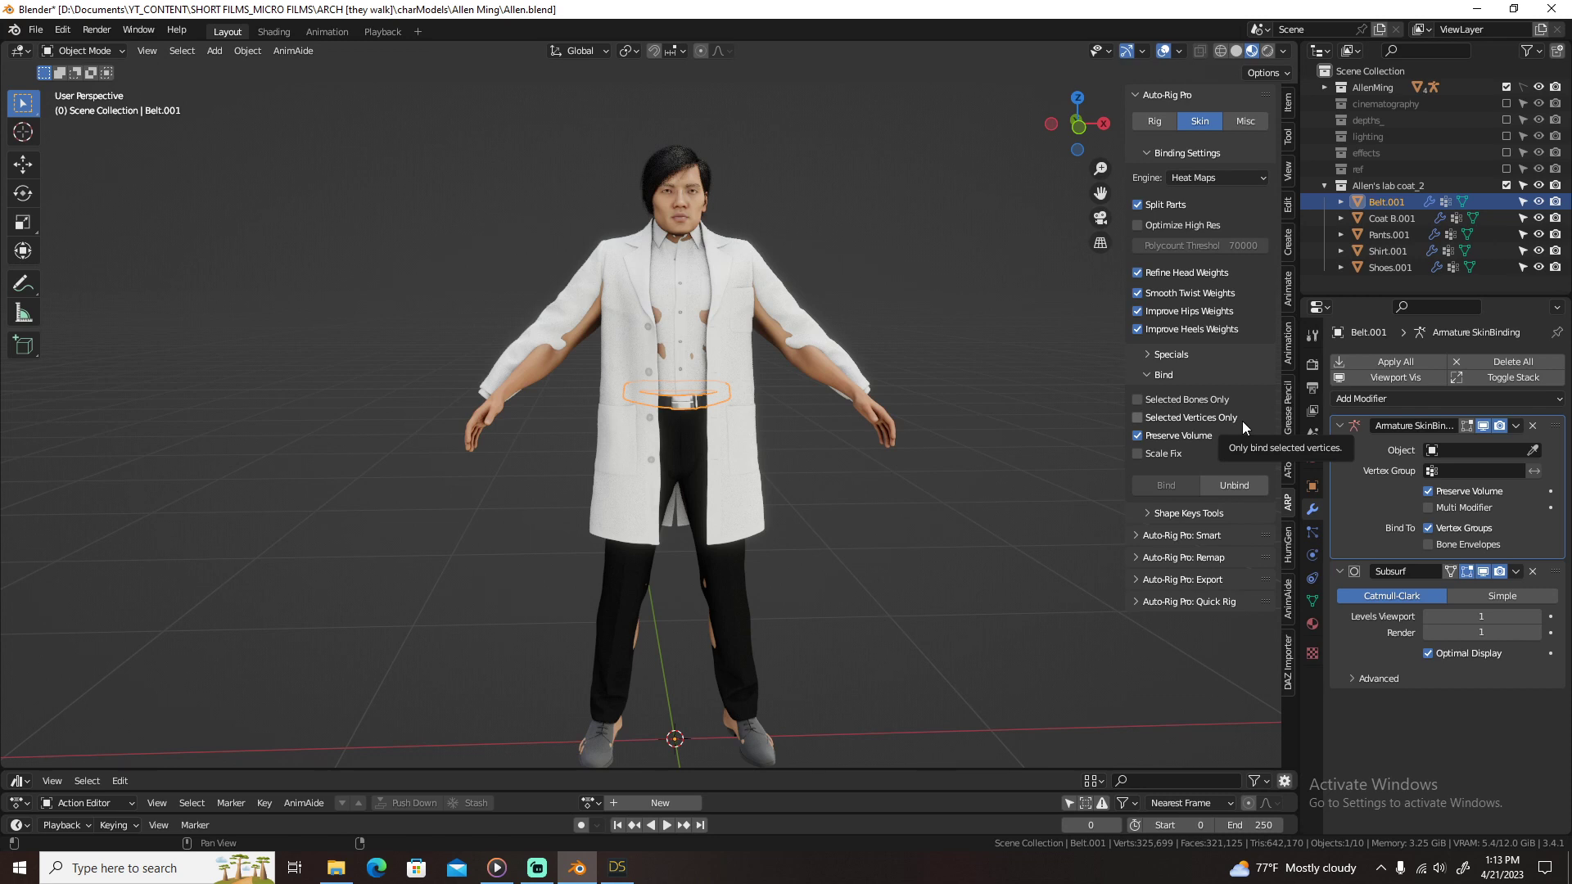
click(1312, 601)
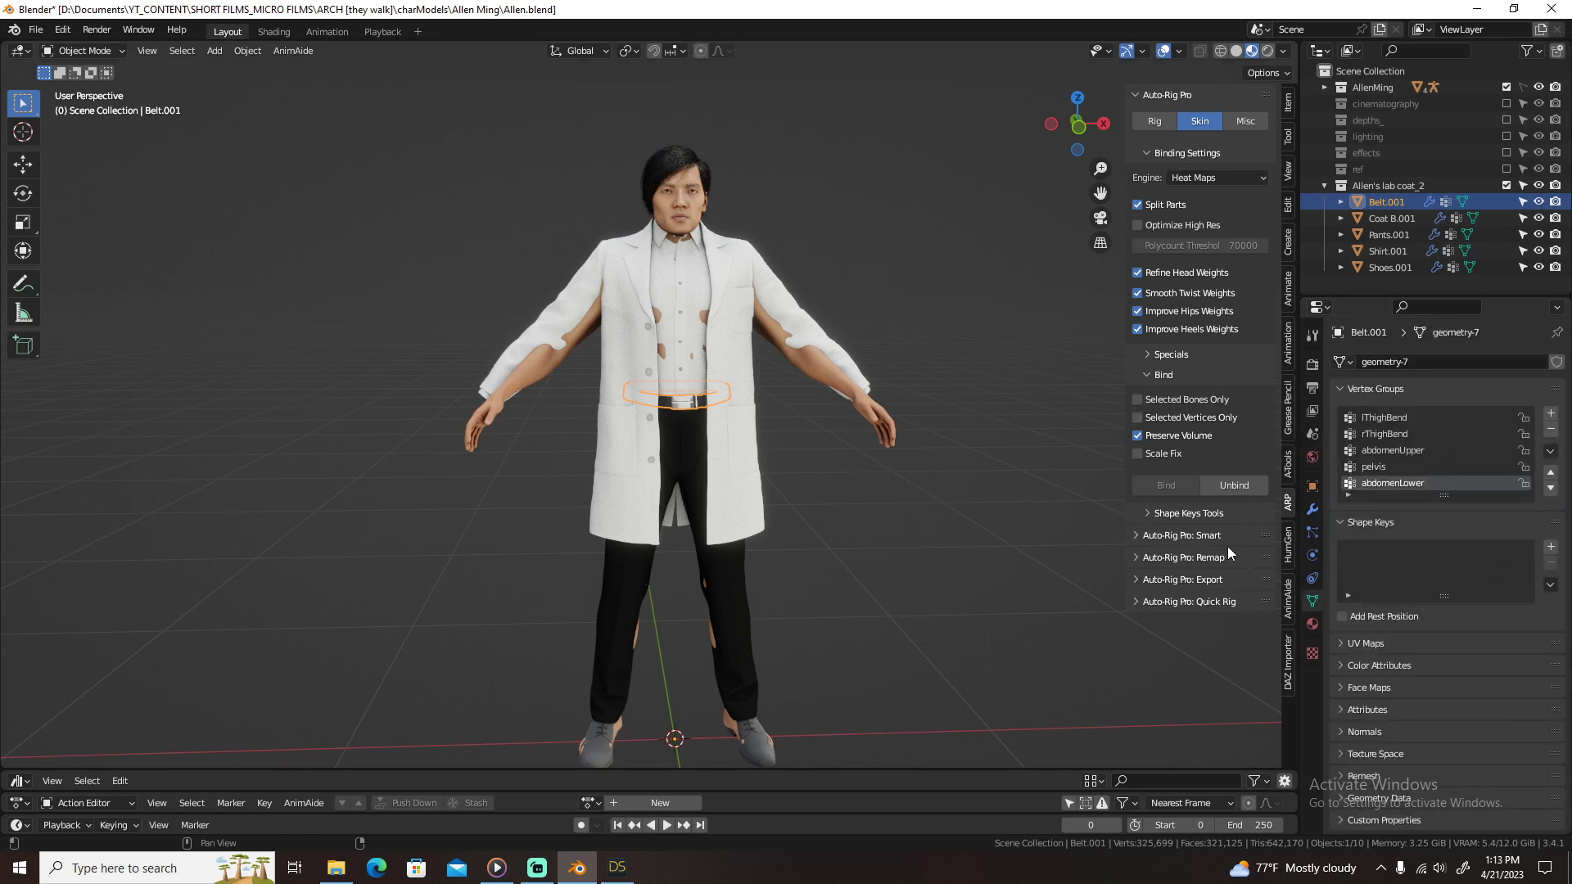
click(1313, 508)
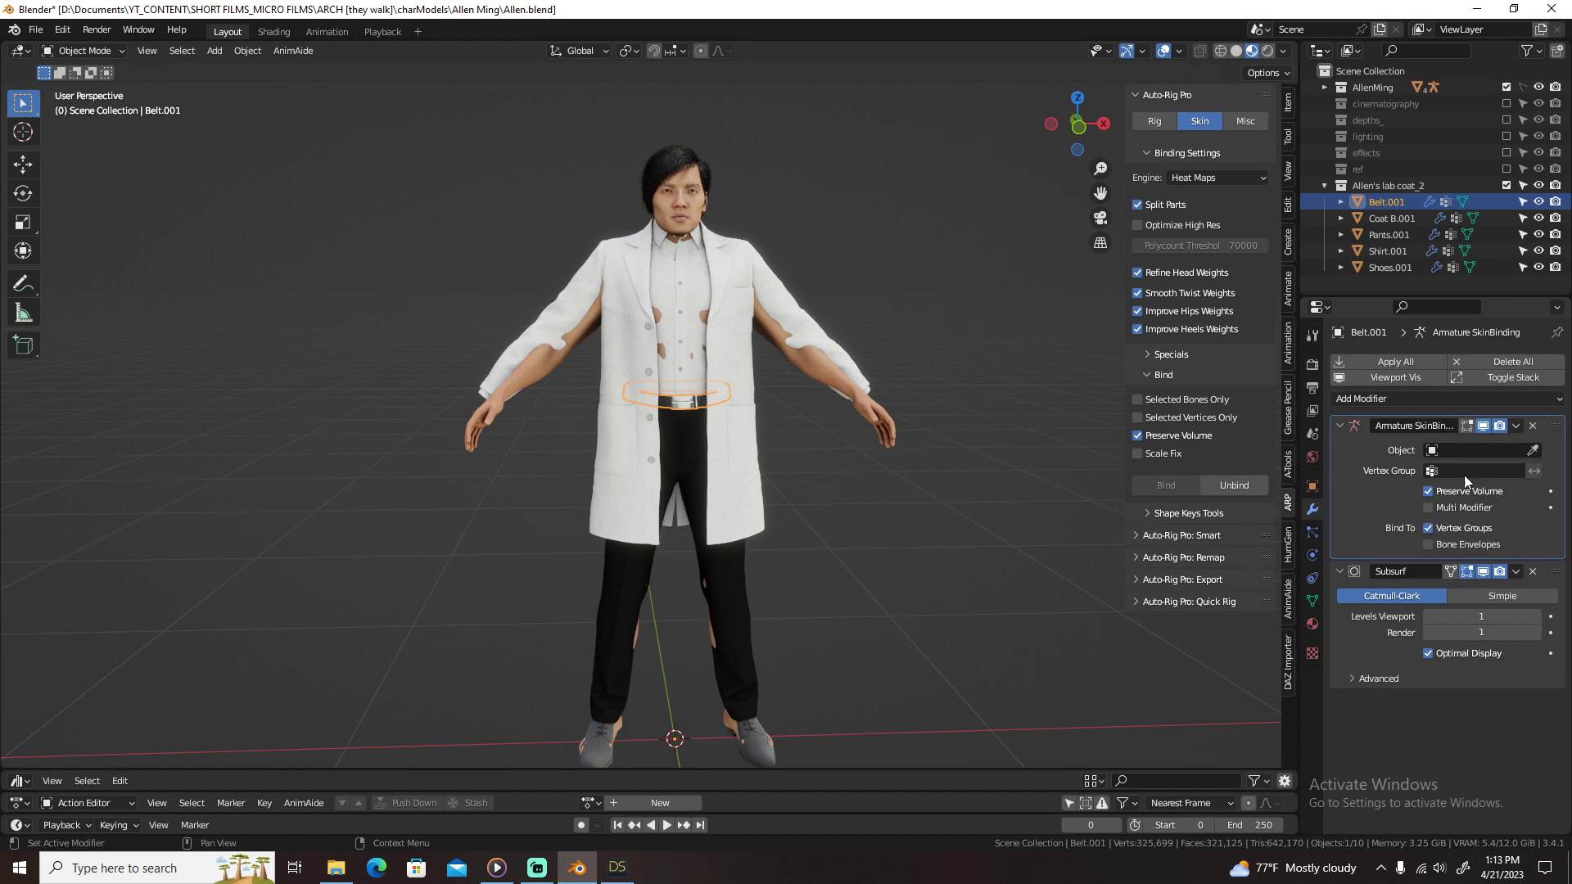
key(ctrl+a)
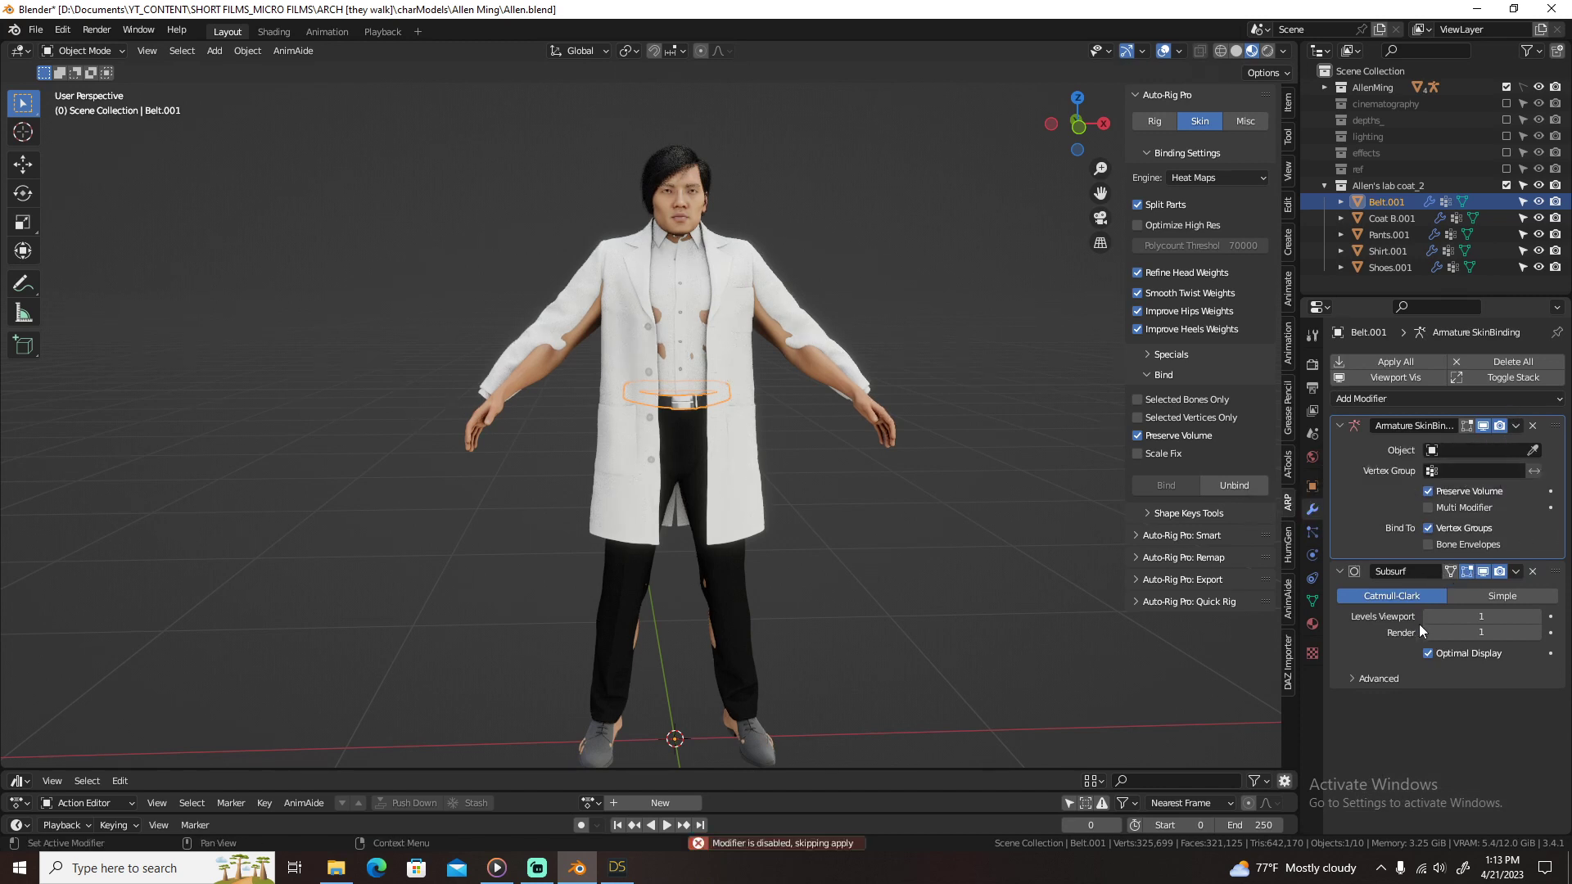
click(1533, 426)
key(ctrl+a)
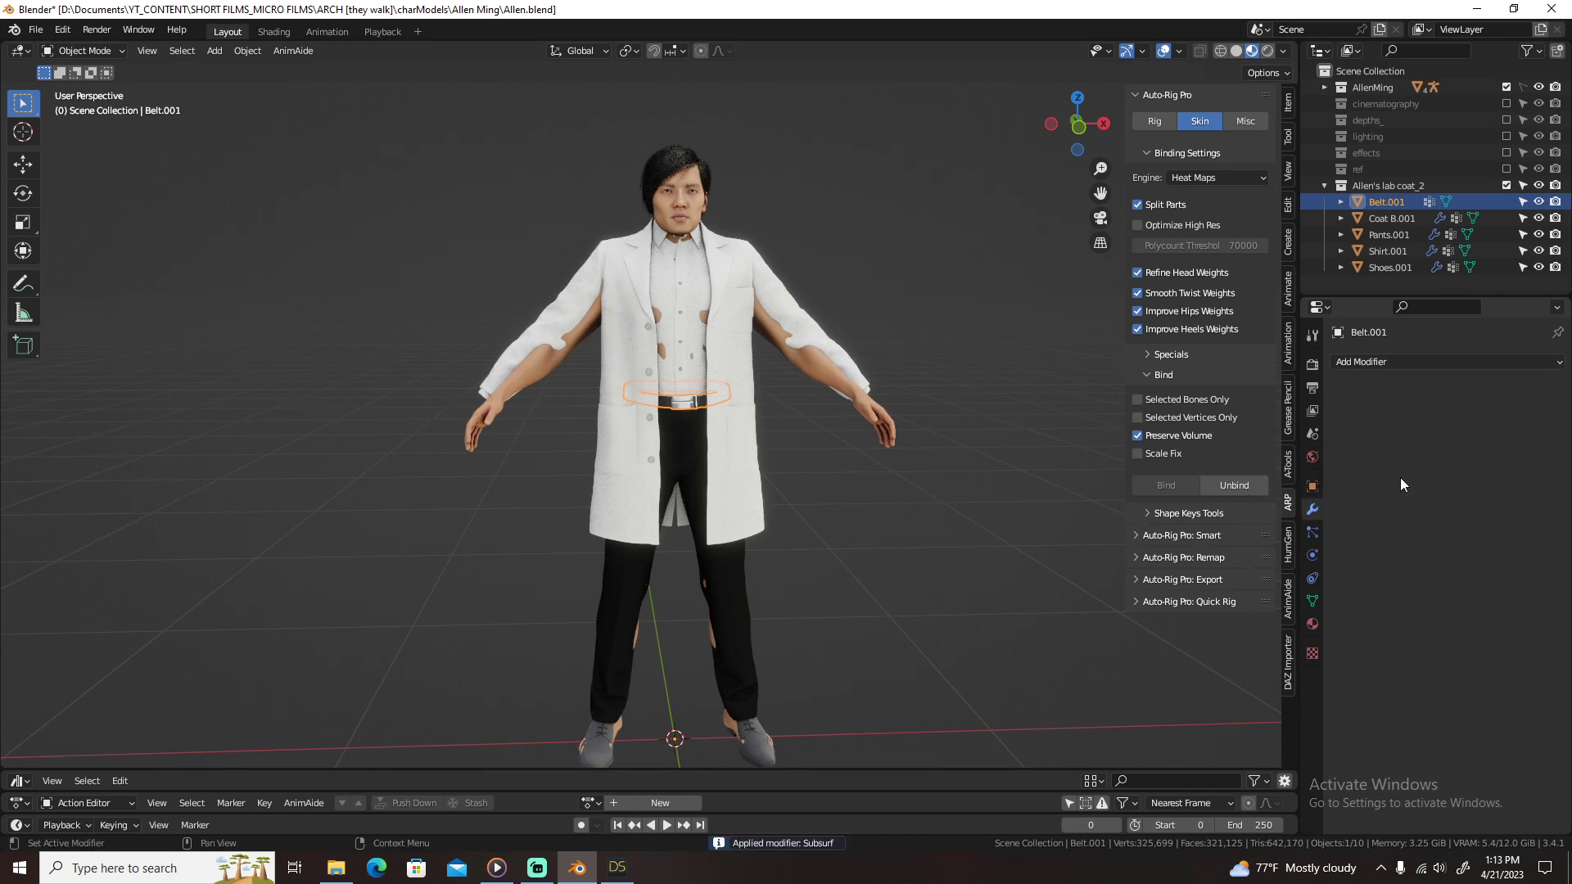
Step: Delete all vertex groups from the Belt.001 mesh
click(1405, 218)
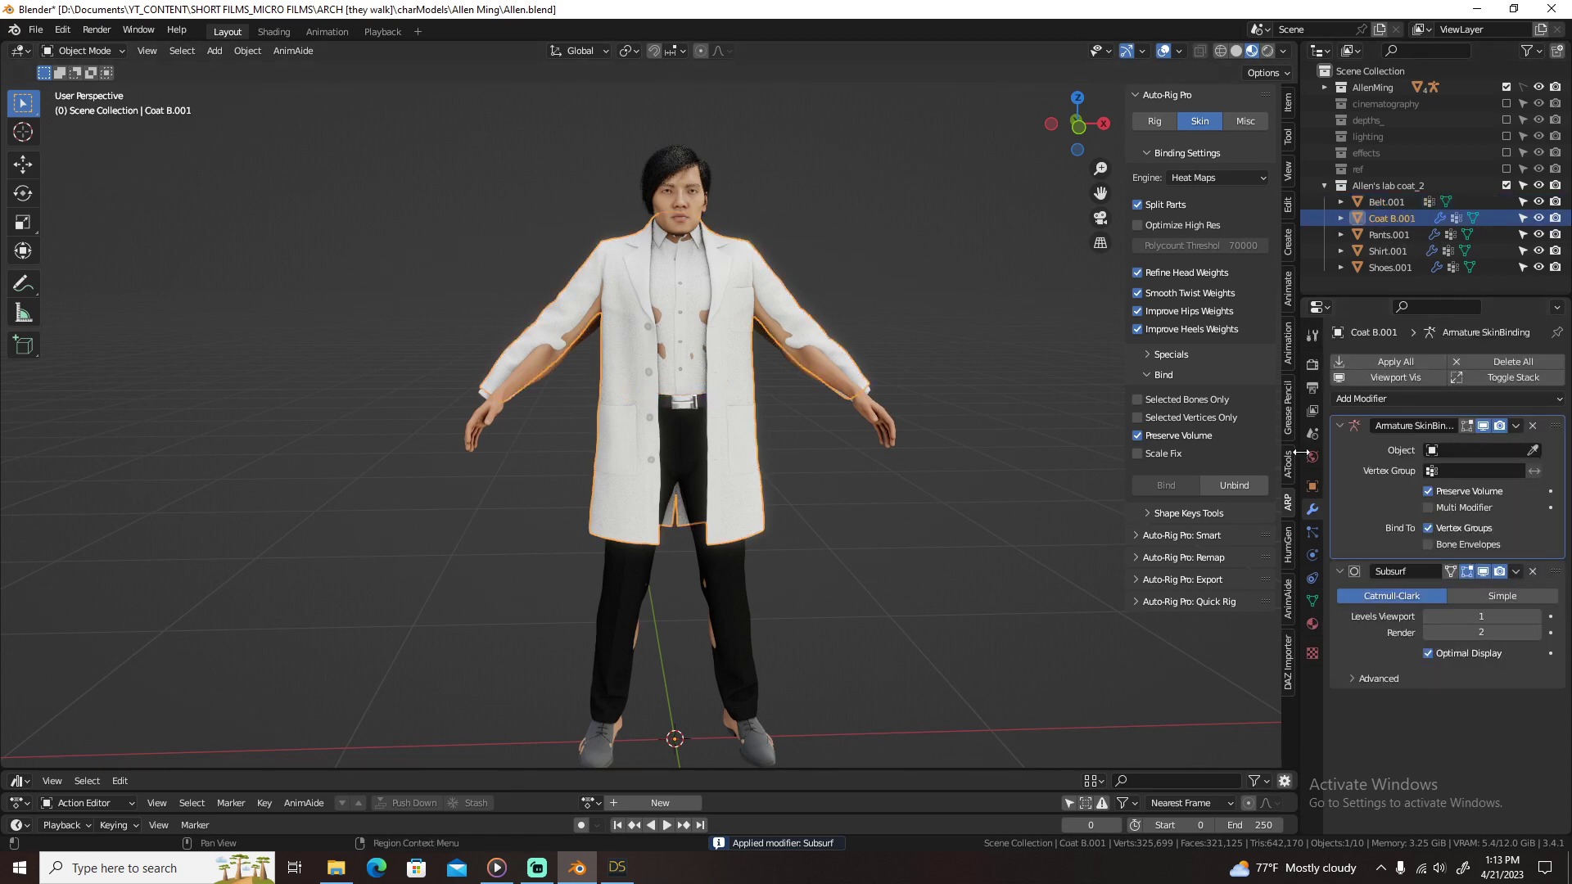
click(1387, 201)
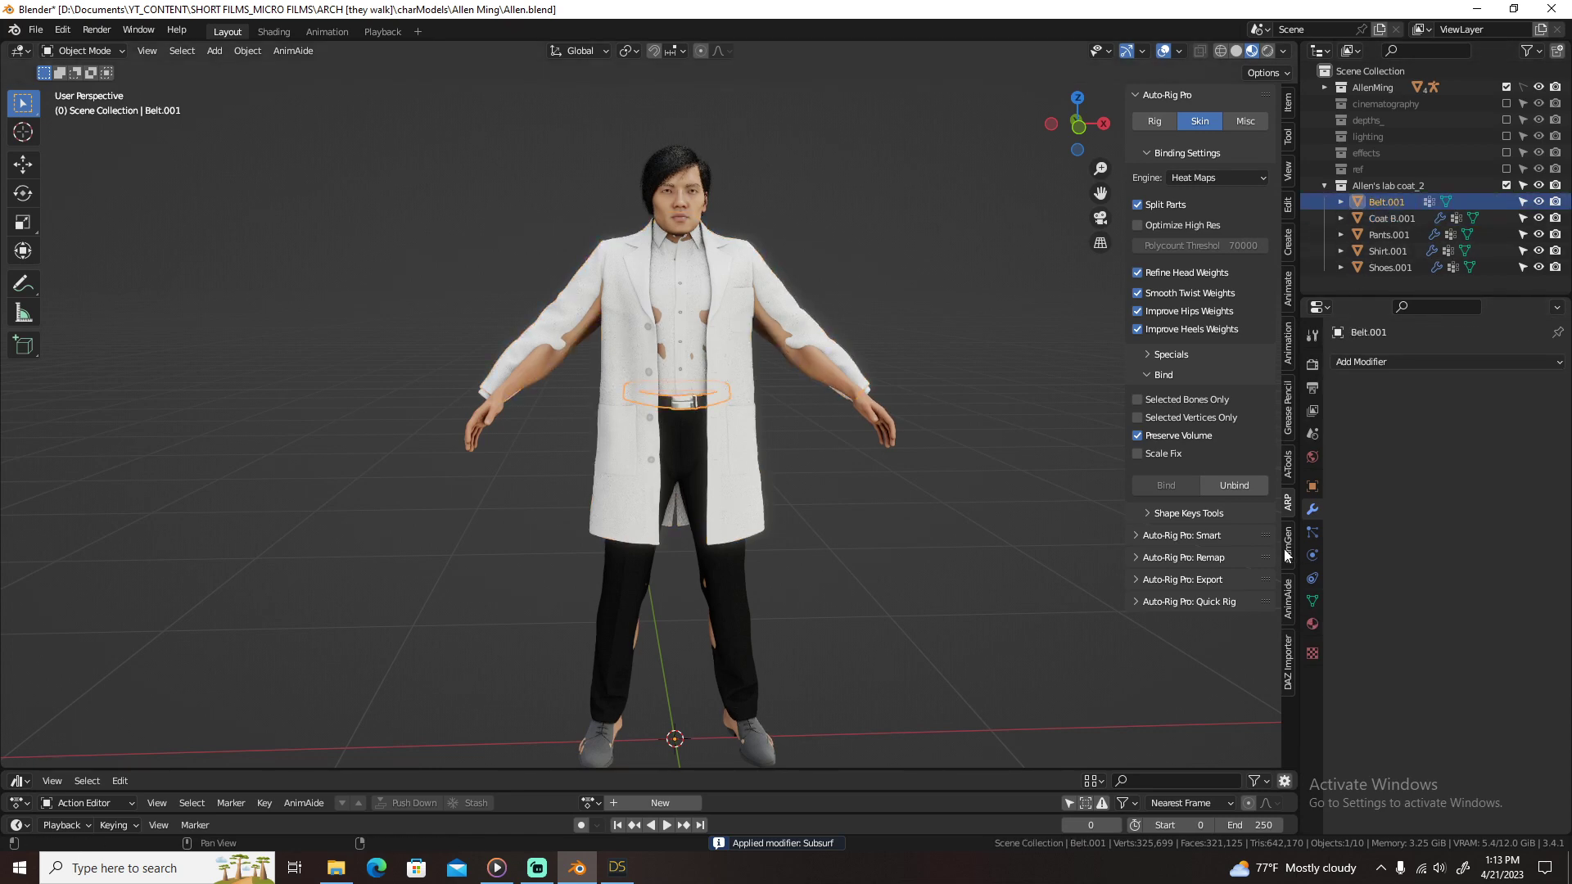
click(1311, 603)
click(1550, 451)
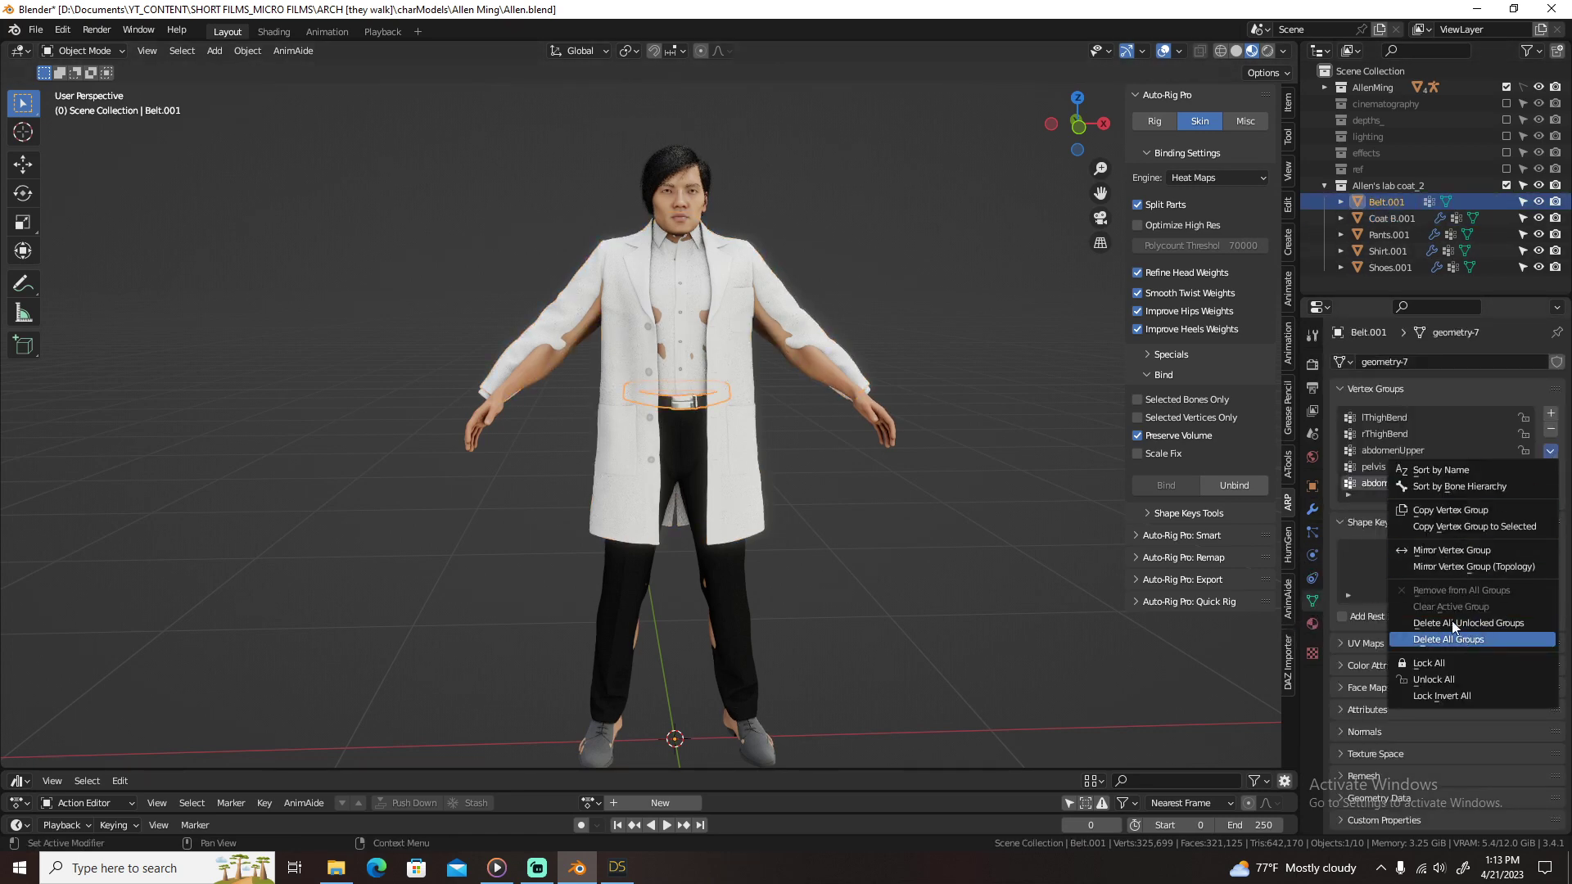
click(1453, 639)
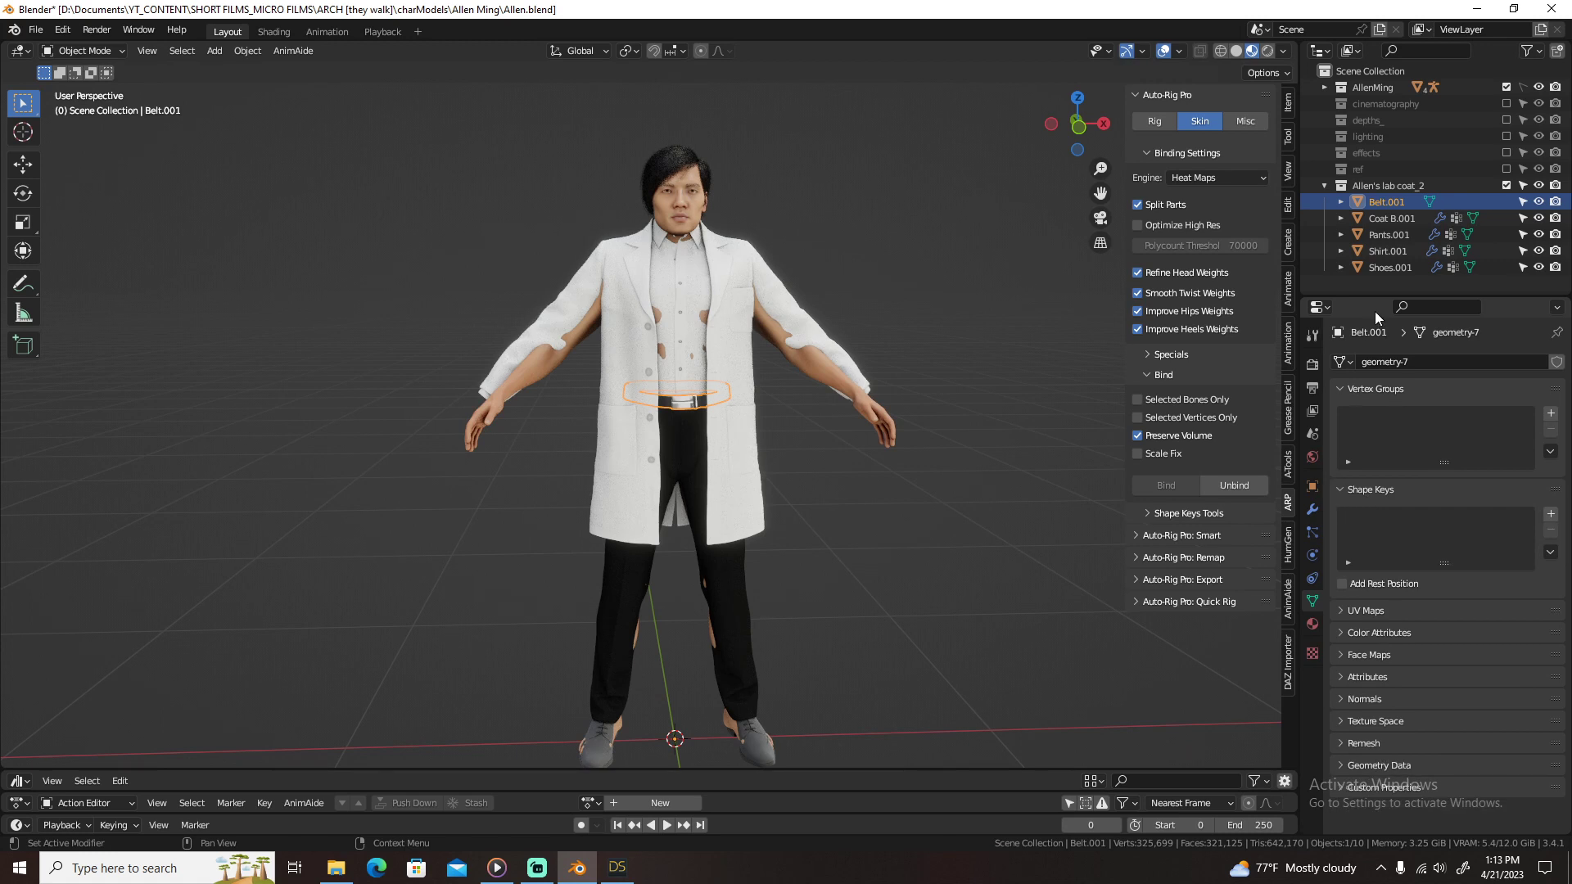
Step: Unbind the Coat B.001 mesh with Auto-Rig Pro and apply its Subsurf modifier
click(1394, 220)
click(1235, 484)
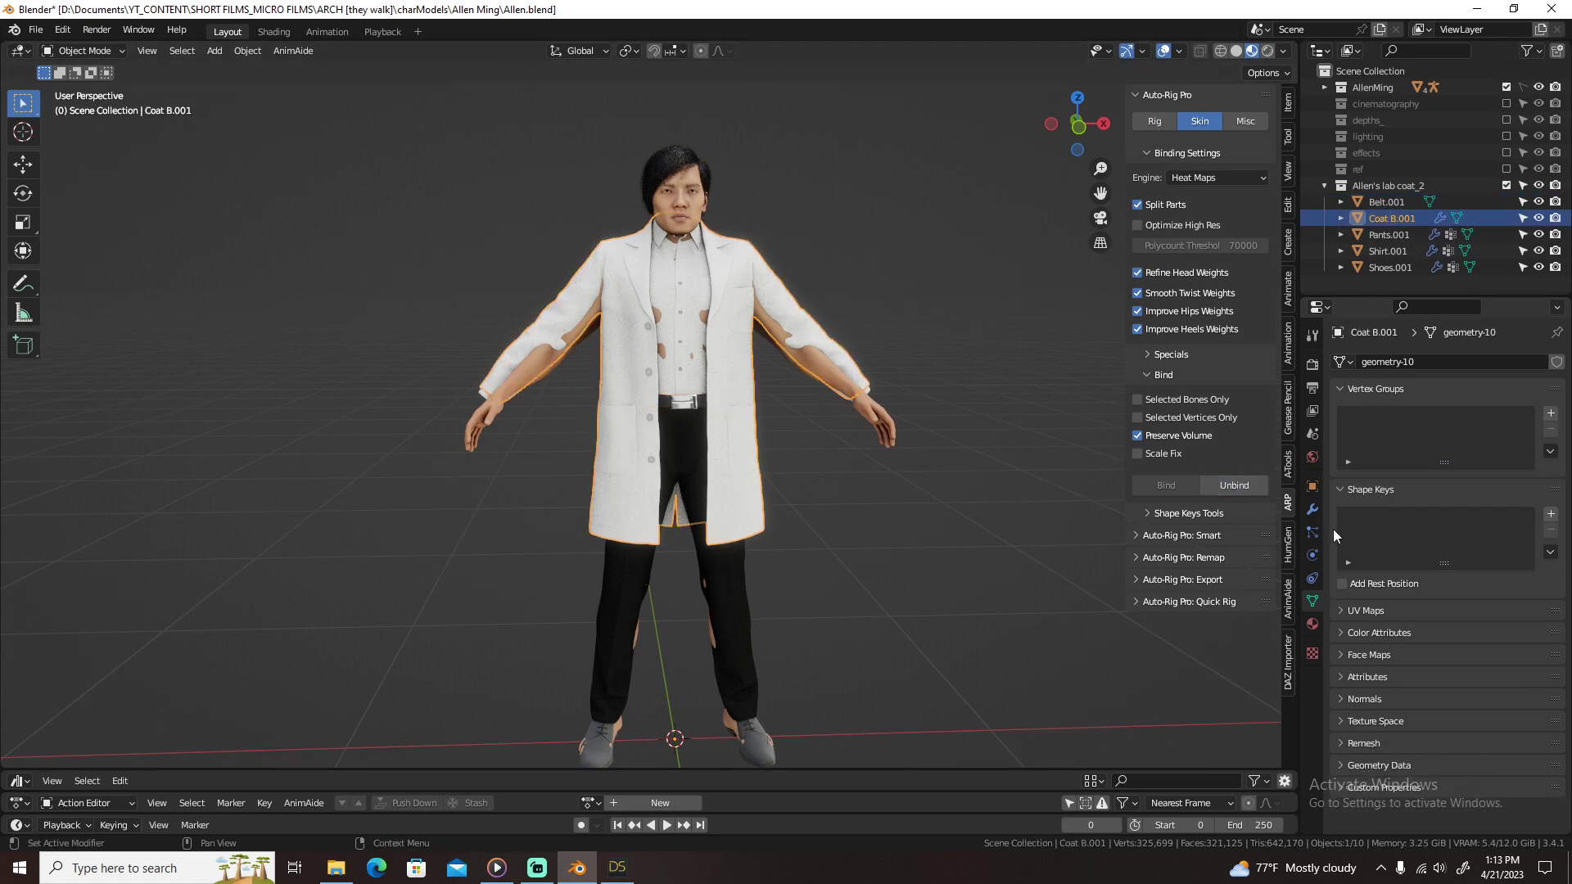
click(1312, 509)
key(ctrl+a)
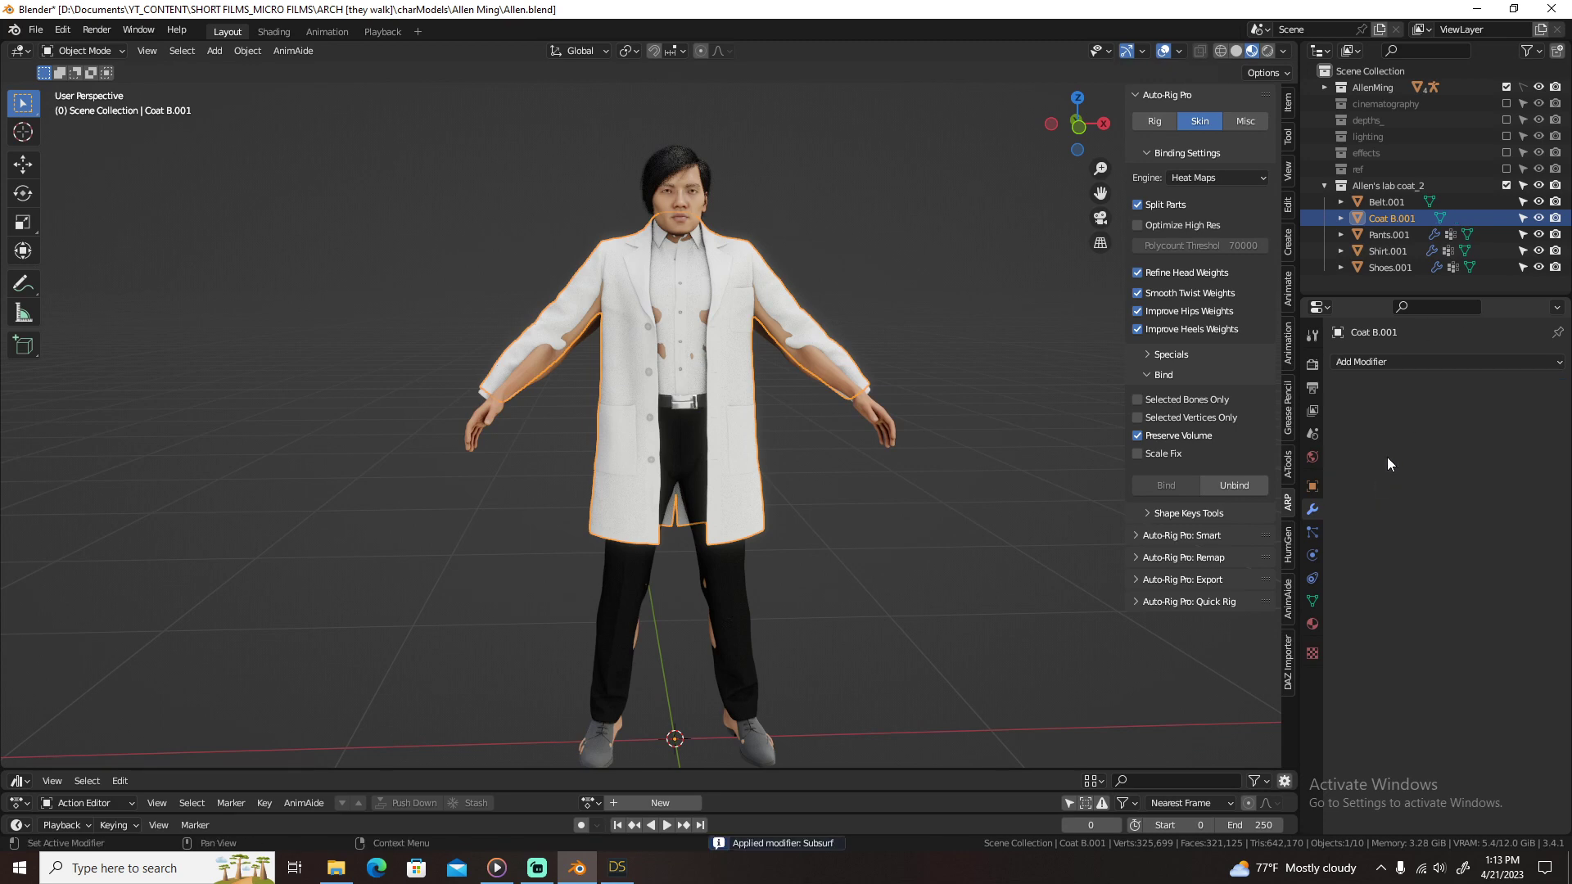
Step: Unbind the Pants.001, Shirt.001 and Shoes.001 meshes with Auto-Rig Pro and apply their Subsurf modifiers
click(1389, 235)
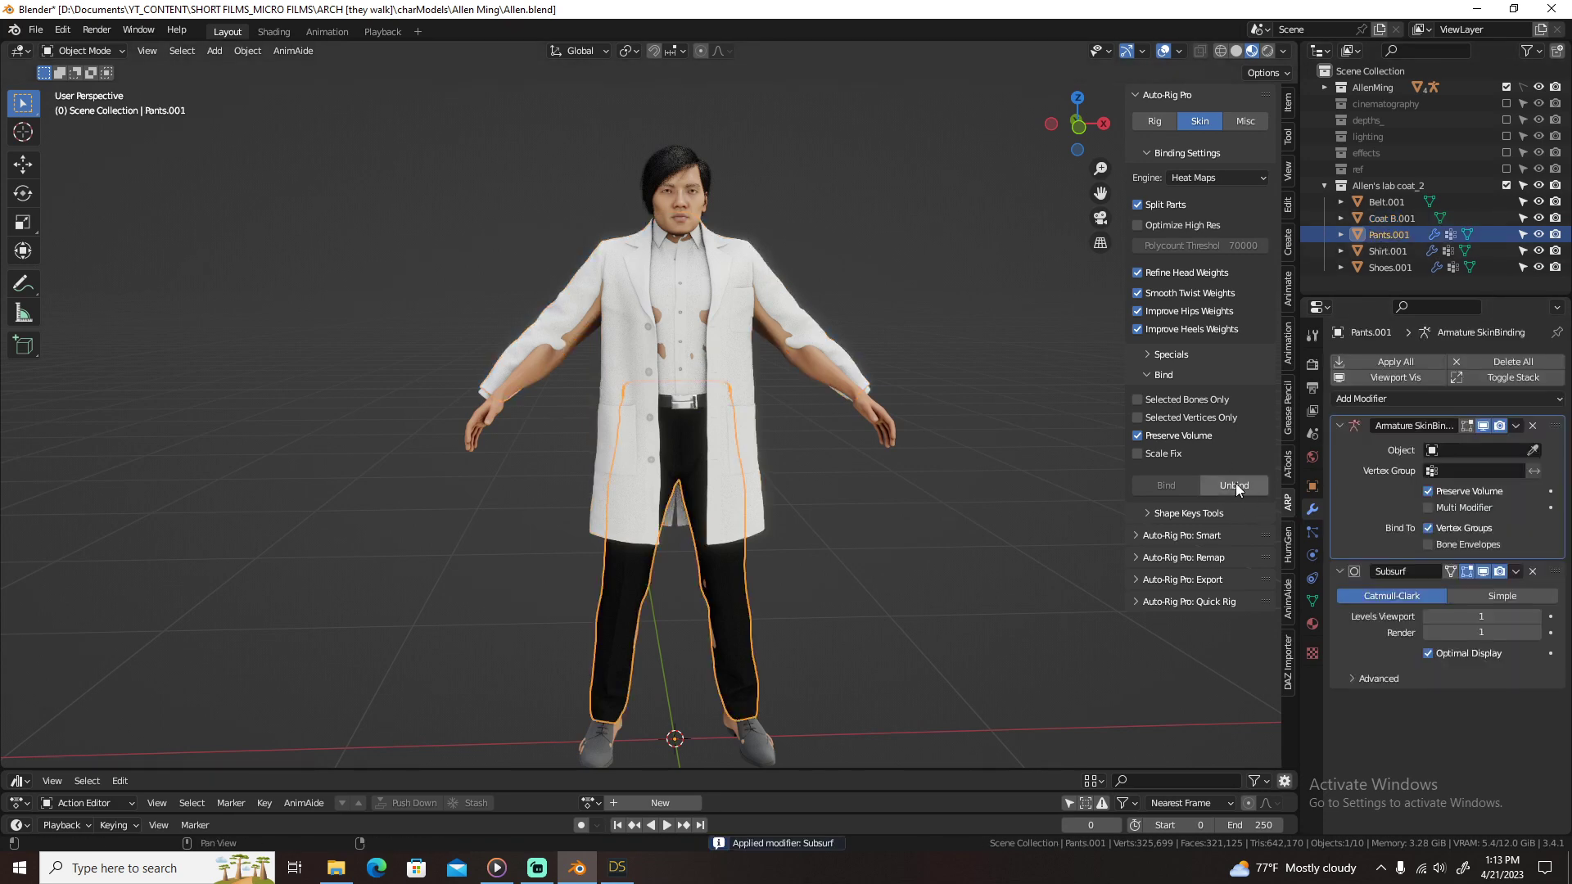
click(1234, 484)
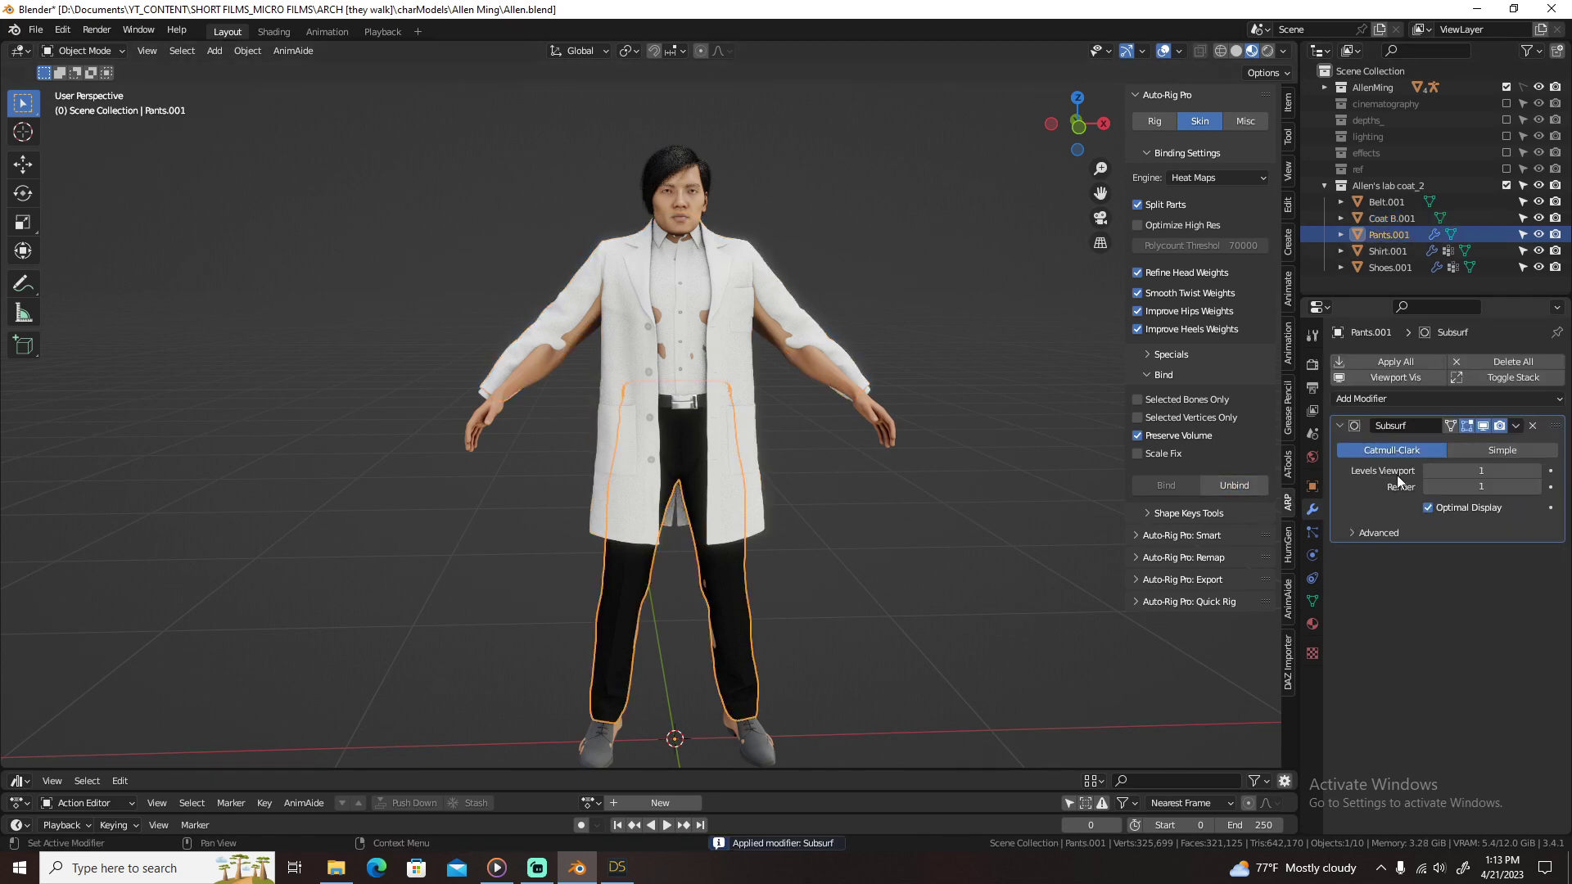
click(1393, 252)
click(1224, 488)
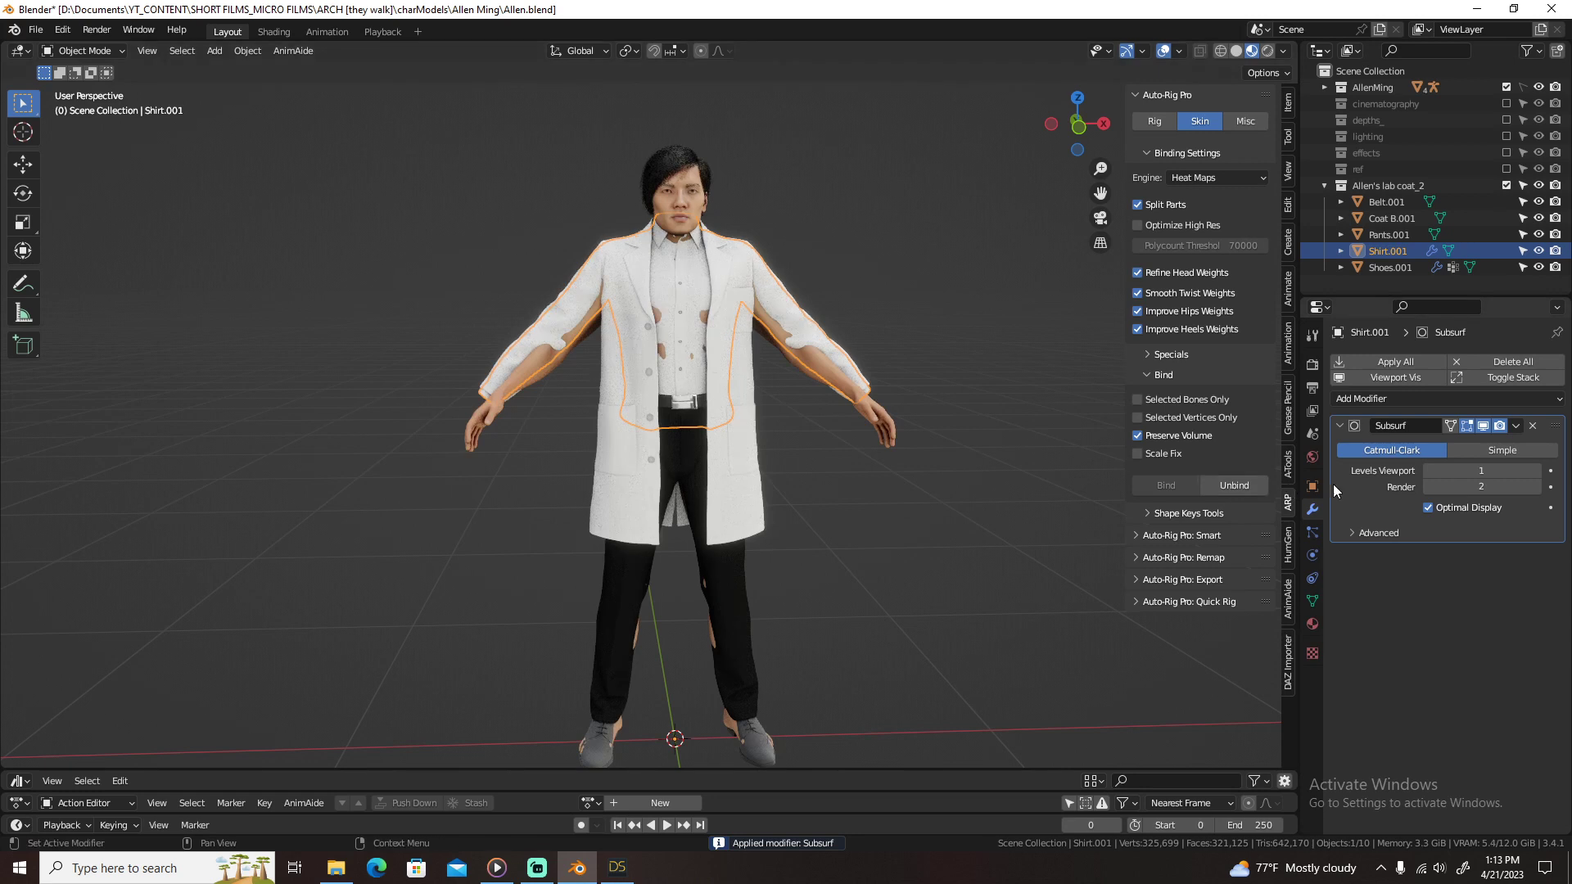
click(1382, 268)
click(1238, 484)
click(949, 465)
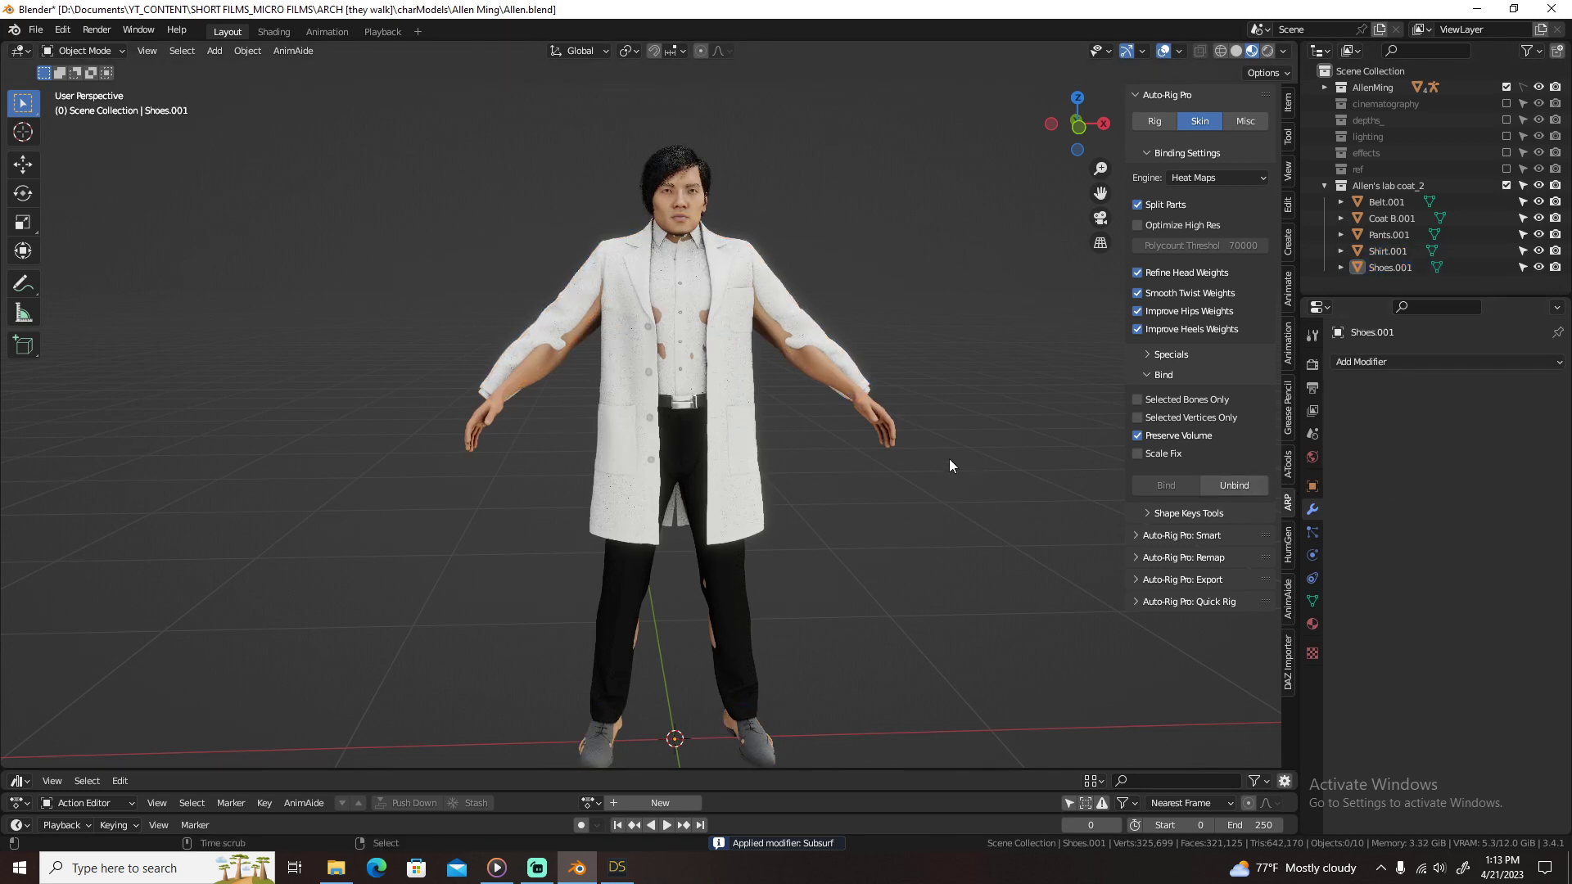
click(1314, 600)
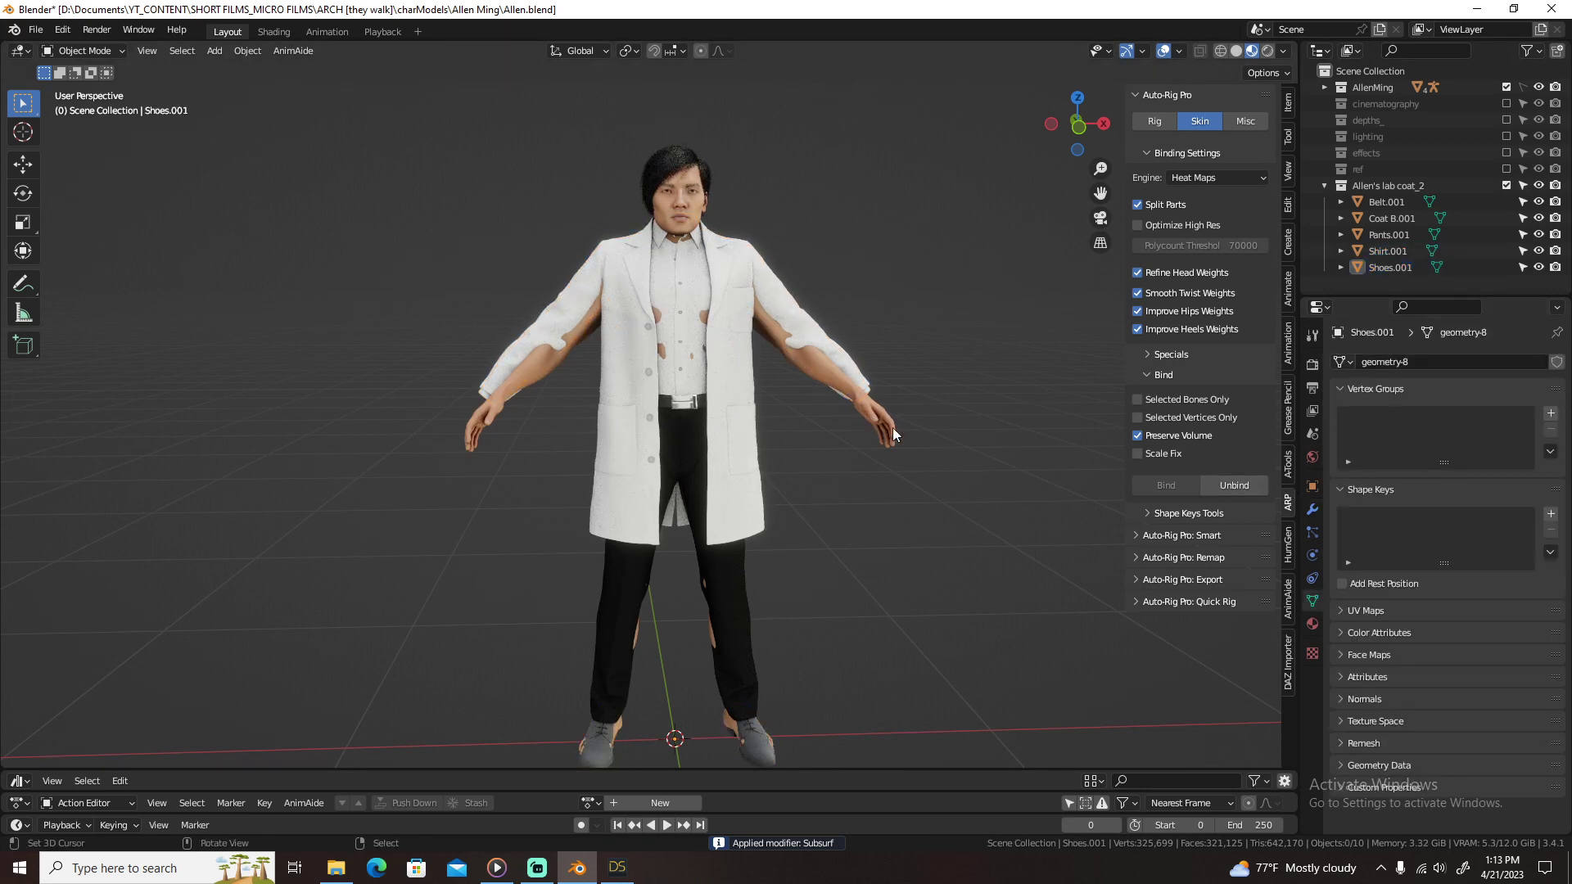
Step: Hide the shoes, pants, coat and belt meshes so only the shirt remains visible on the character
key(n)
middle_drag(846, 591, 765, 478)
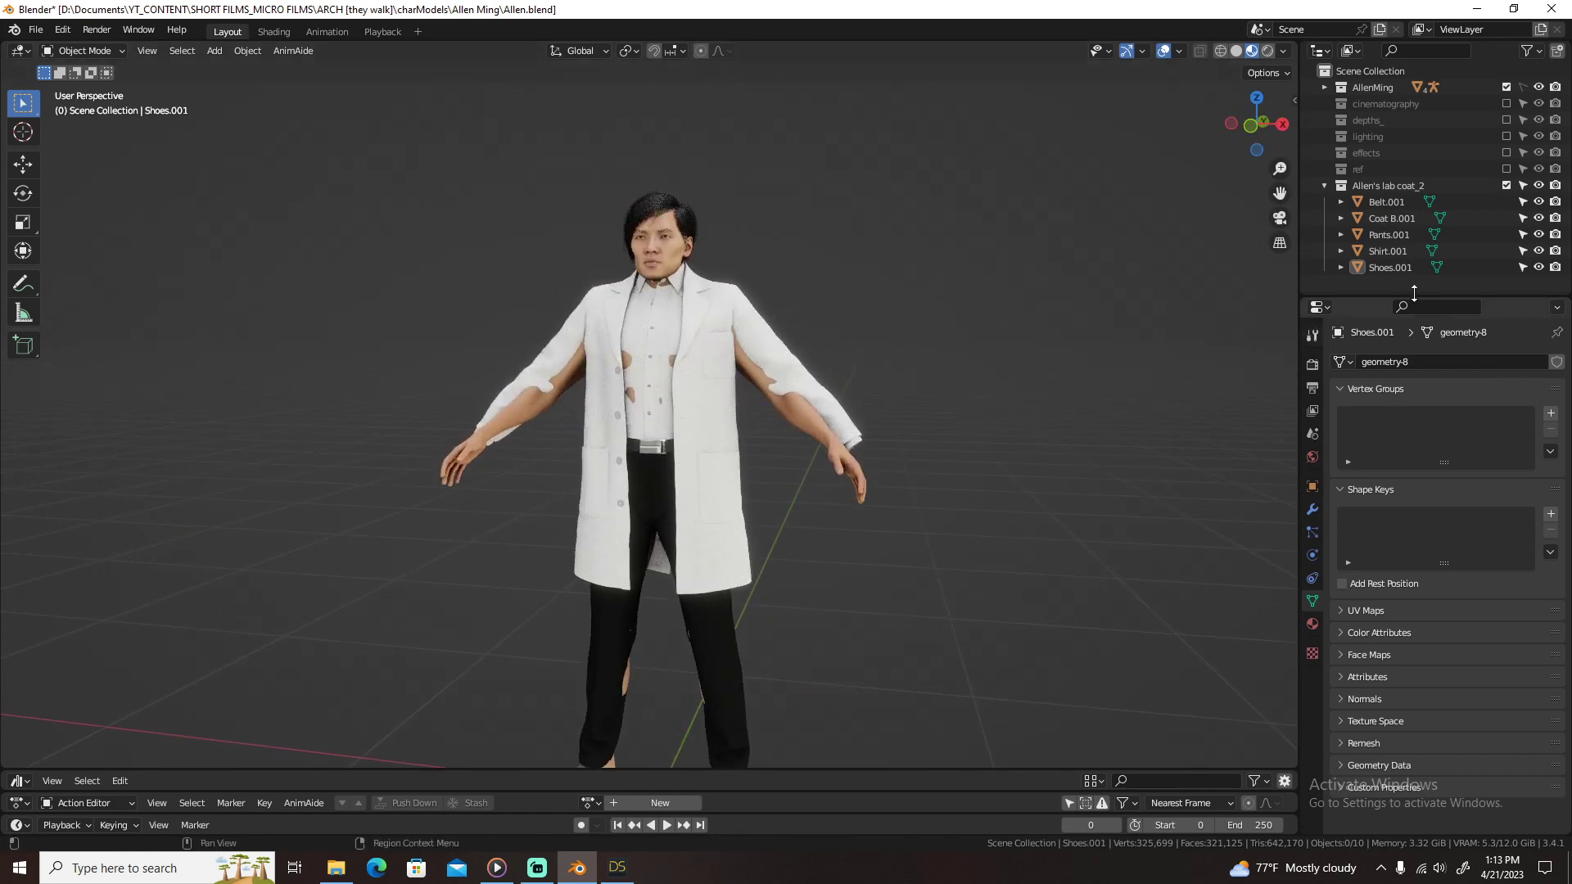
click(1540, 268)
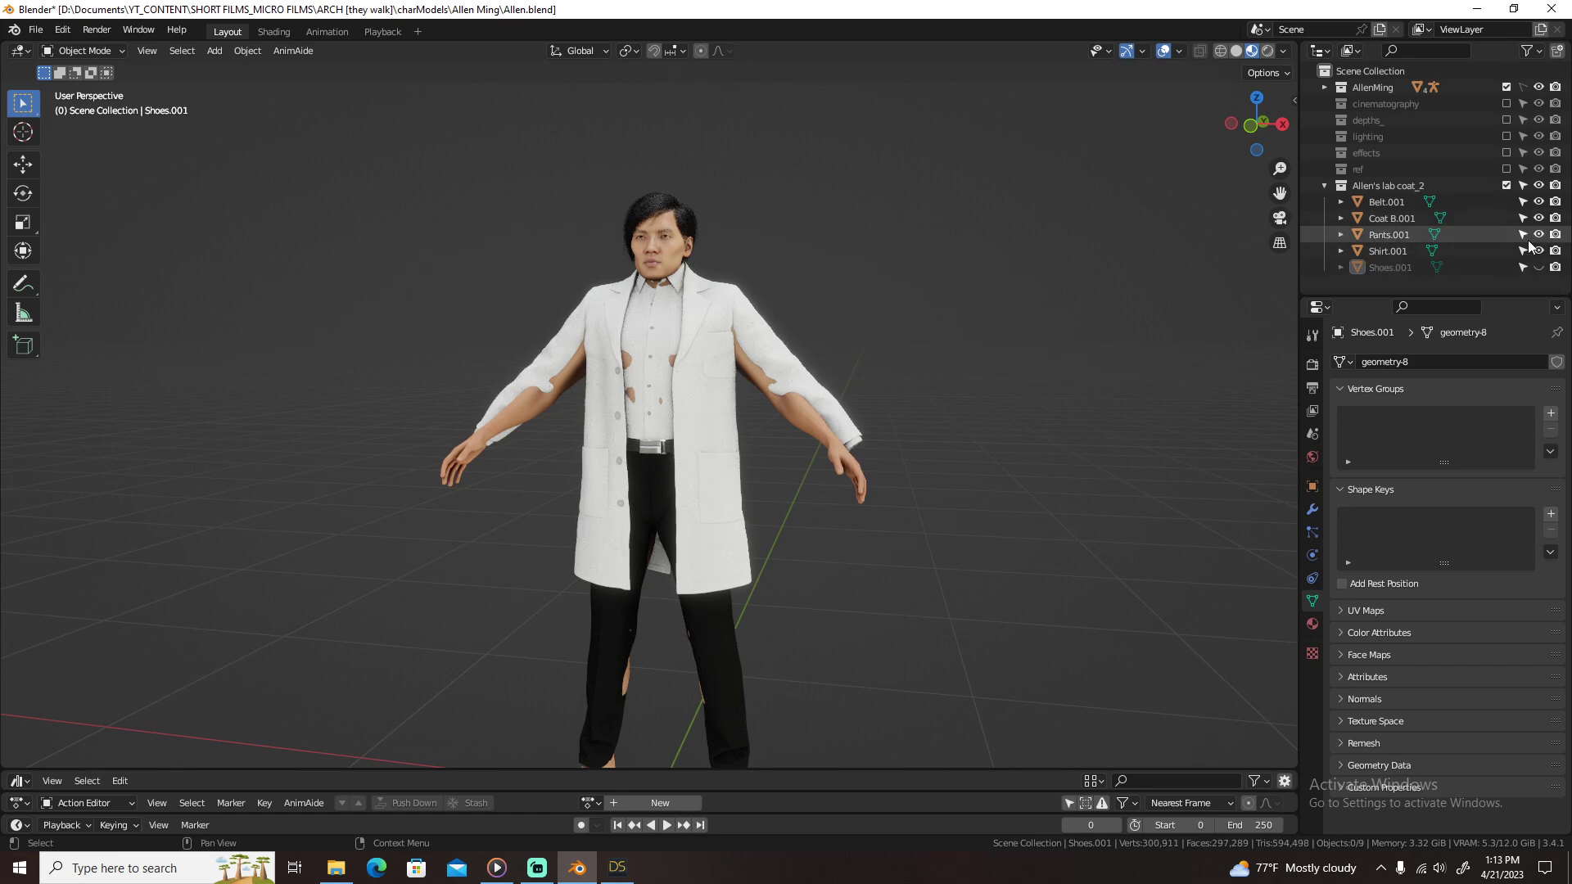
drag(1541, 235, 1539, 203)
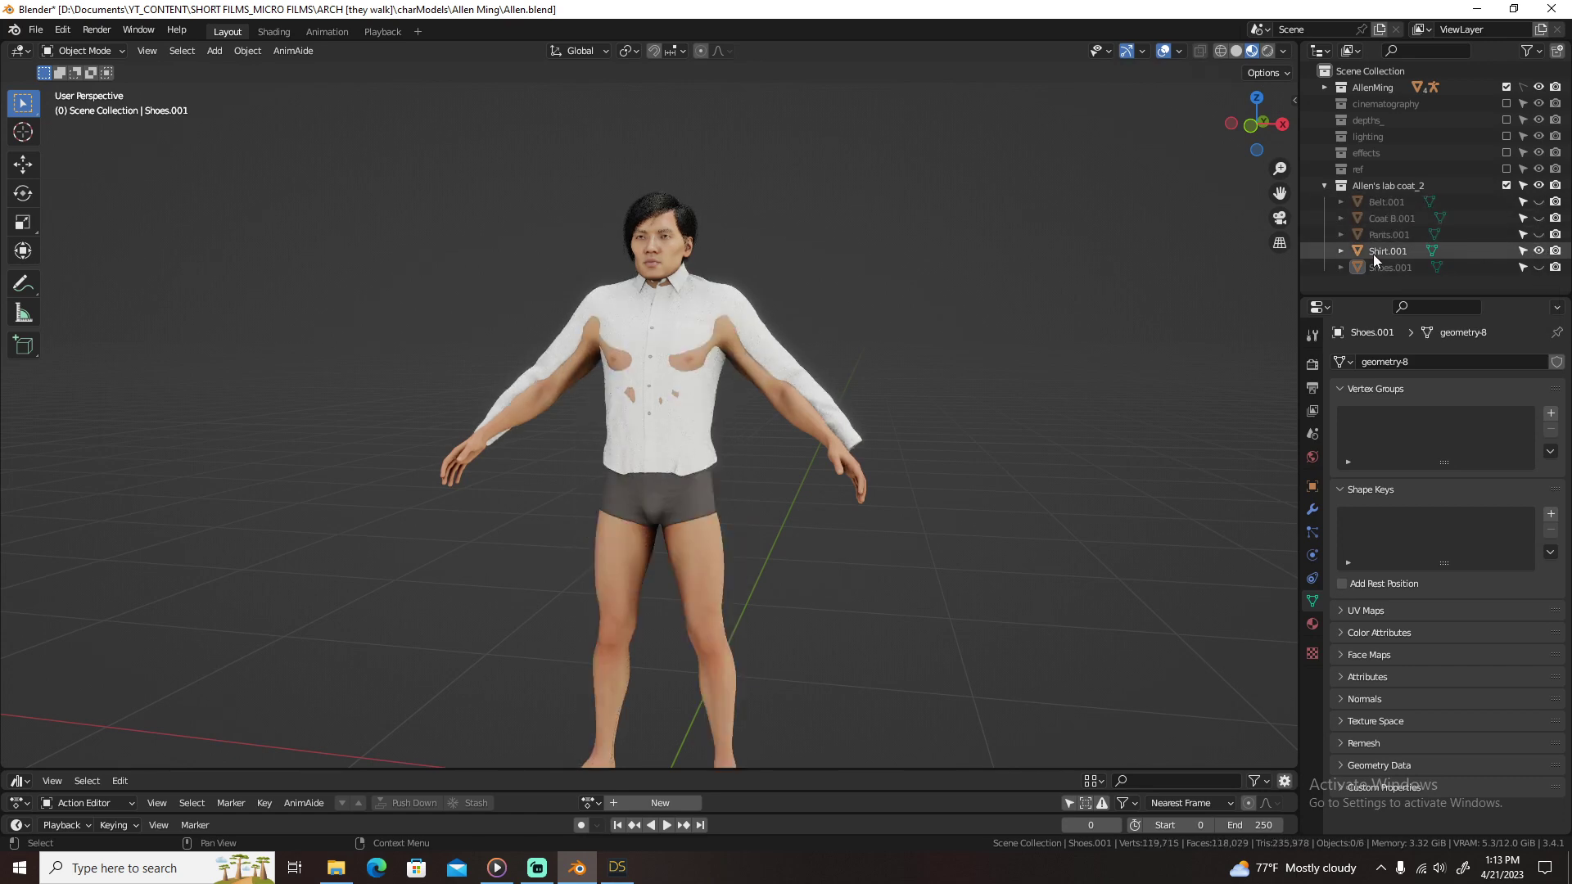
Step: Apply the object transform of the Shirt.001 mesh
click(1364, 252)
key(KP_1)
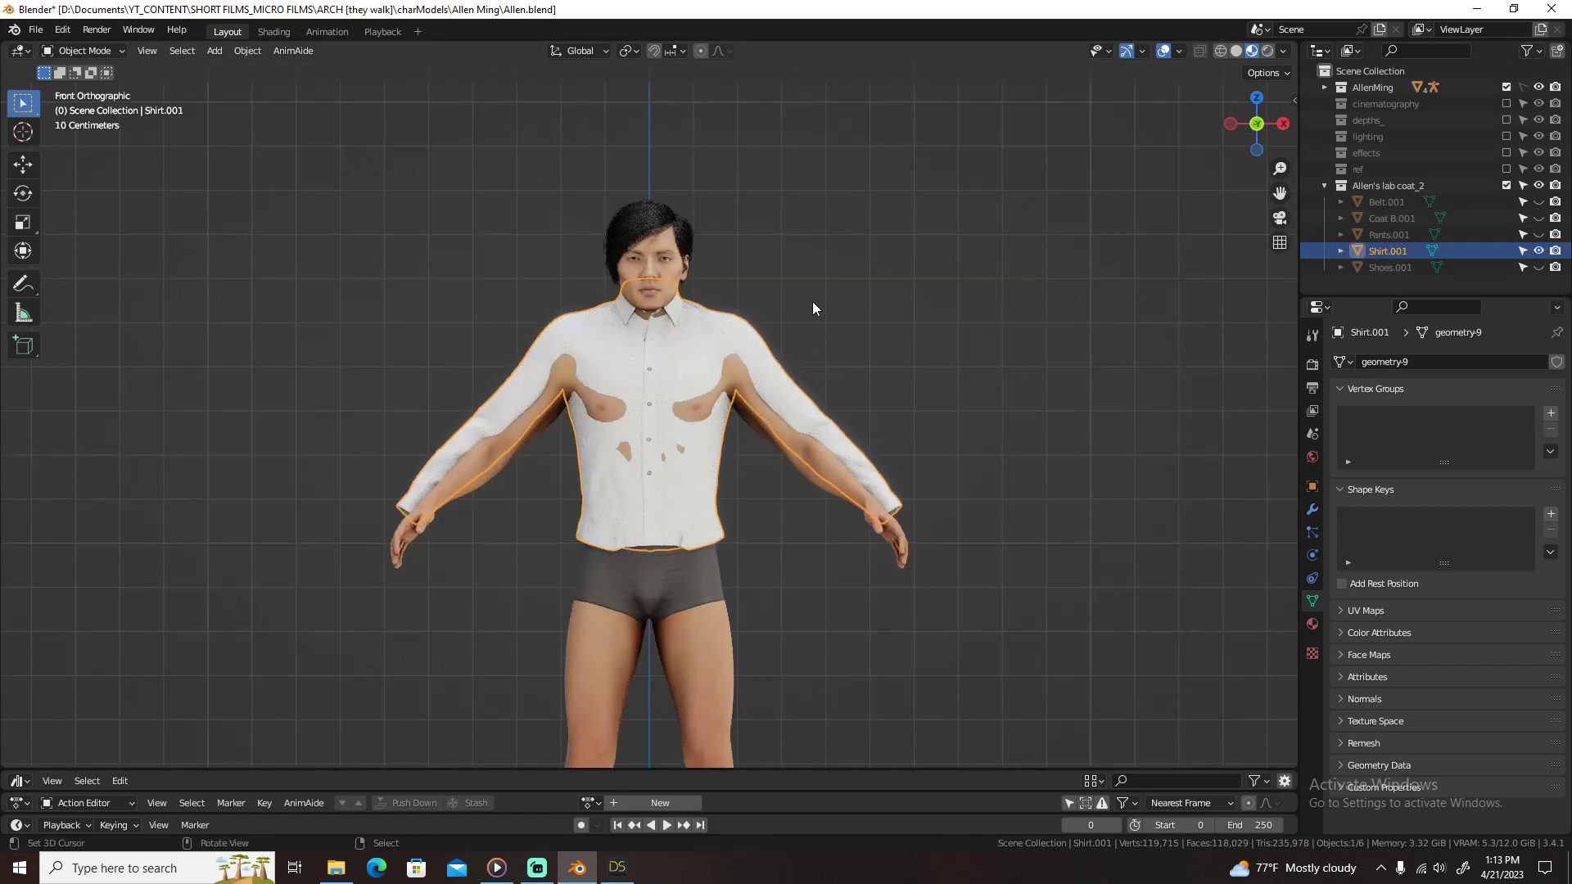
key(ctrl+a)
click(812, 287)
scroll(807, 317, up, 4)
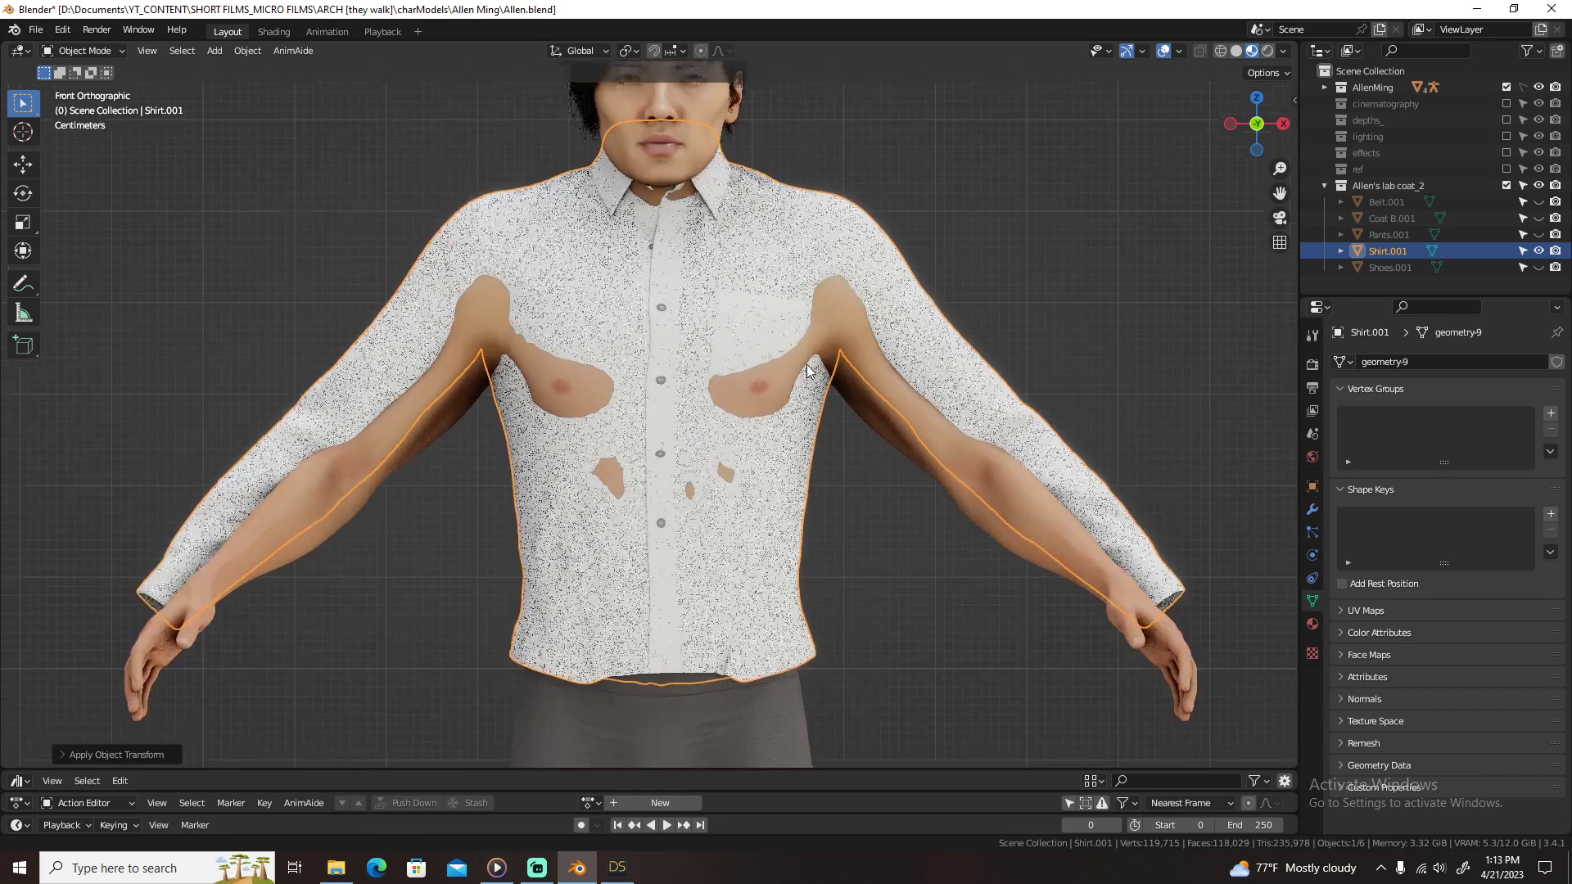
scroll(835, 403, down, 4)
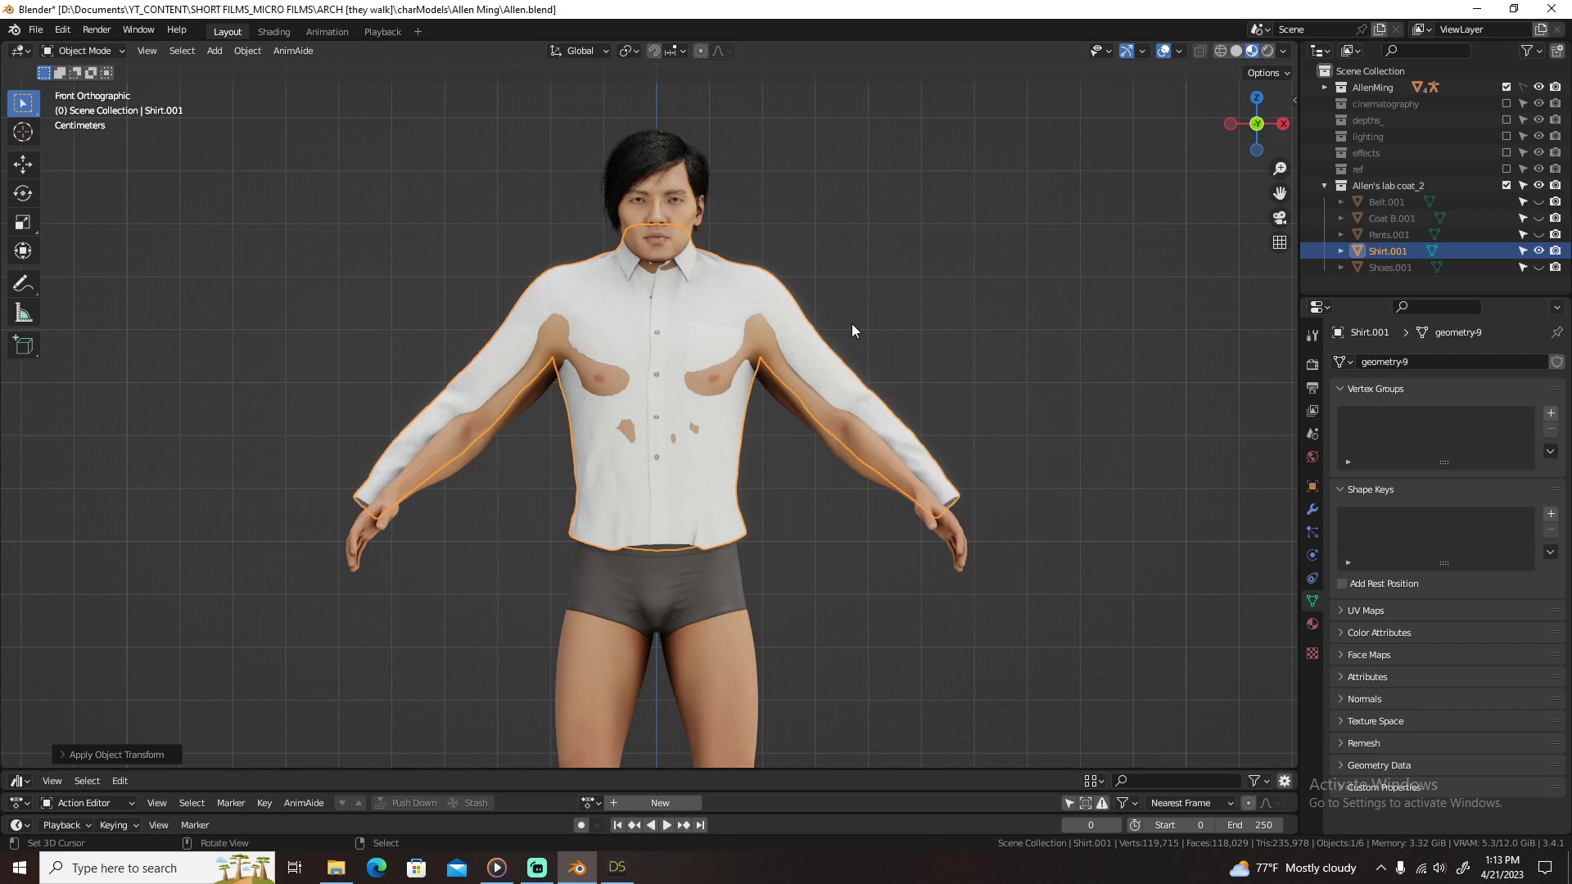
Step: Move the whole shirt mesh down along the Z axis in Edit Mode to meet the character's neck and shoulders
key(Tab)
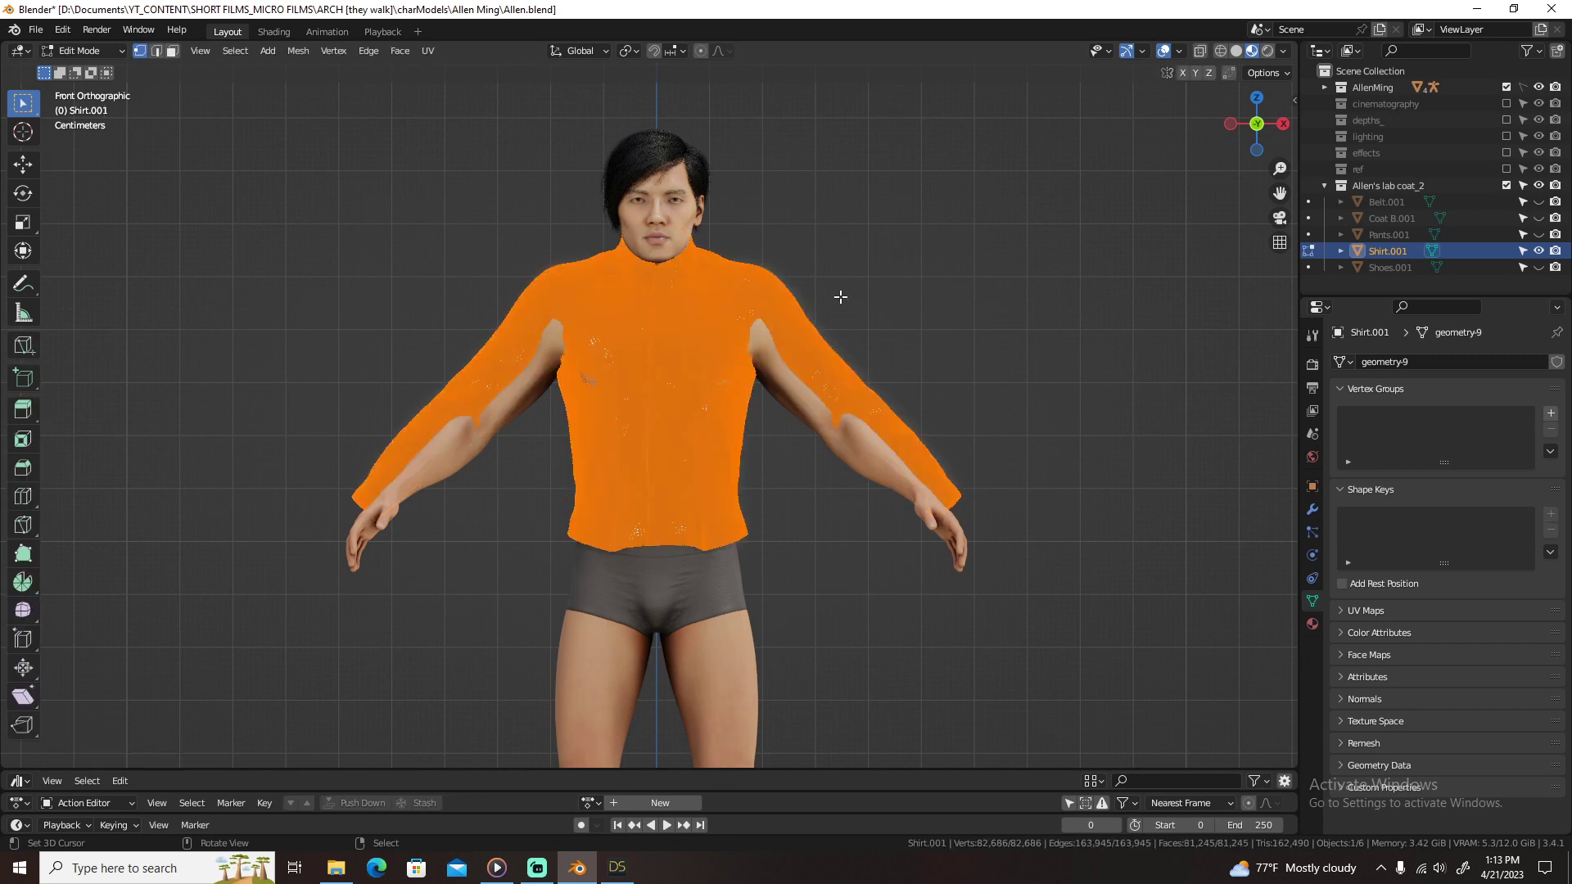
key(g)
key(z)
click(841, 325)
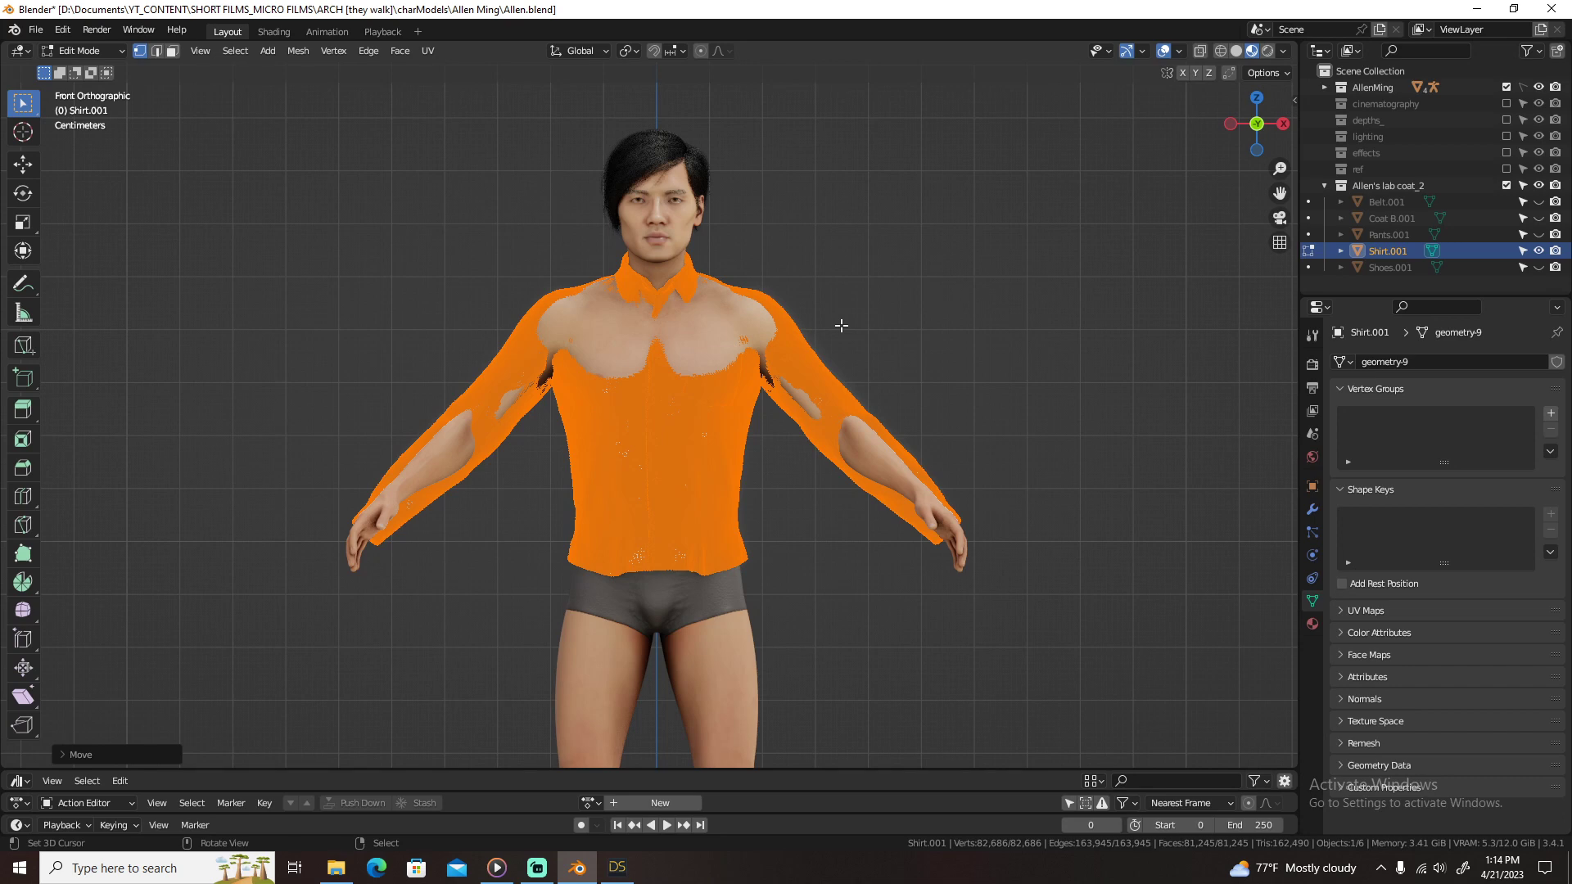
Step: Bend the shirt's sleeves forward along the arms in Sculpt Mode, using the Pose brush with X symmetry
key(ctrl+Tab)
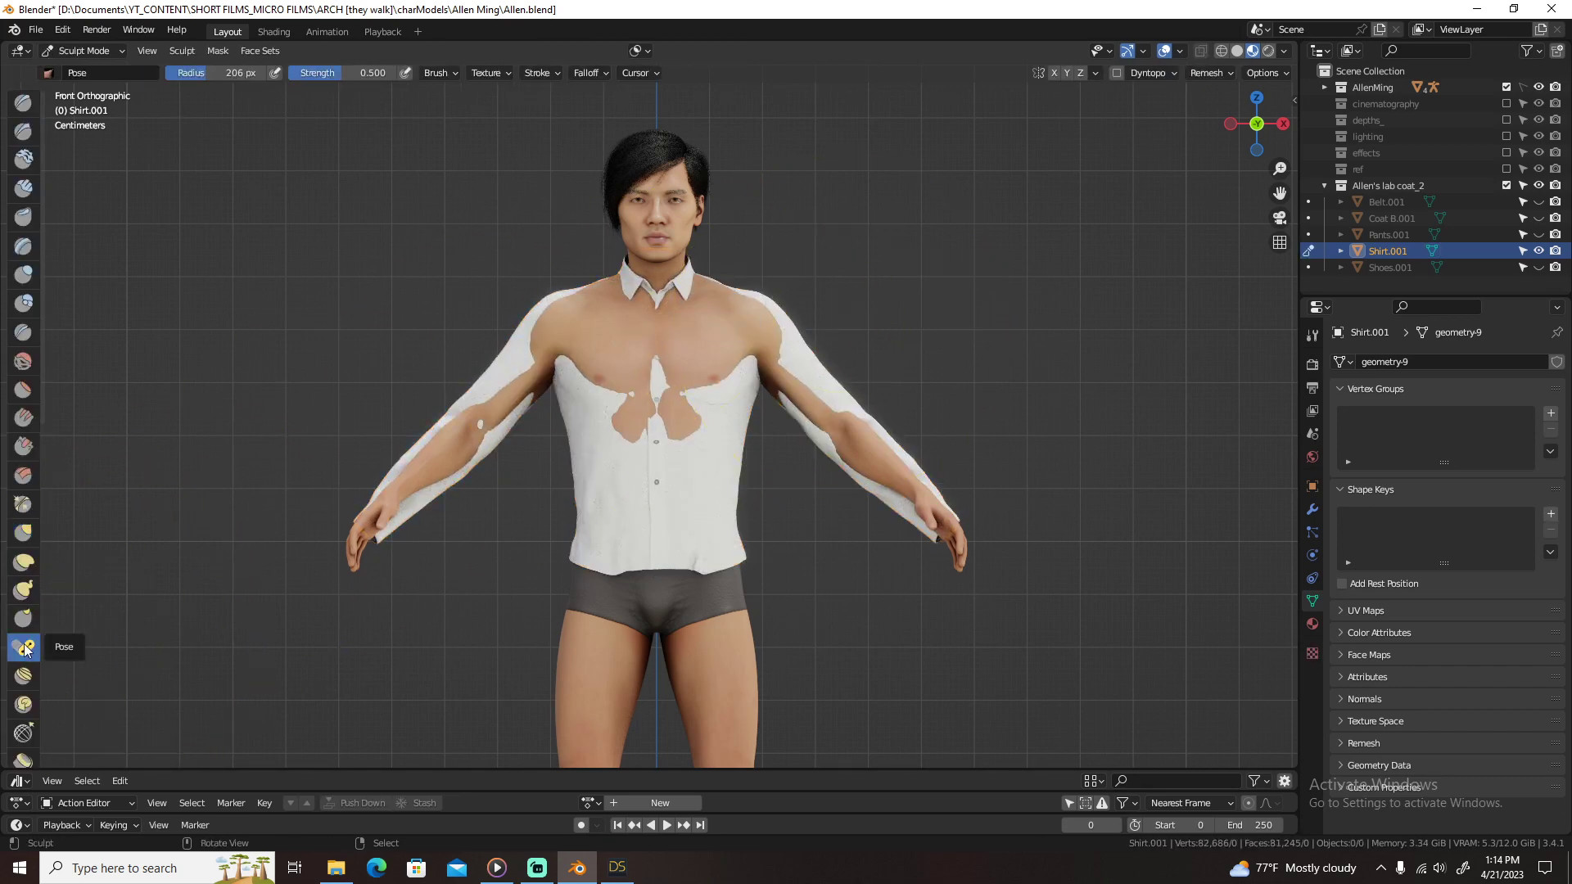
click(1056, 73)
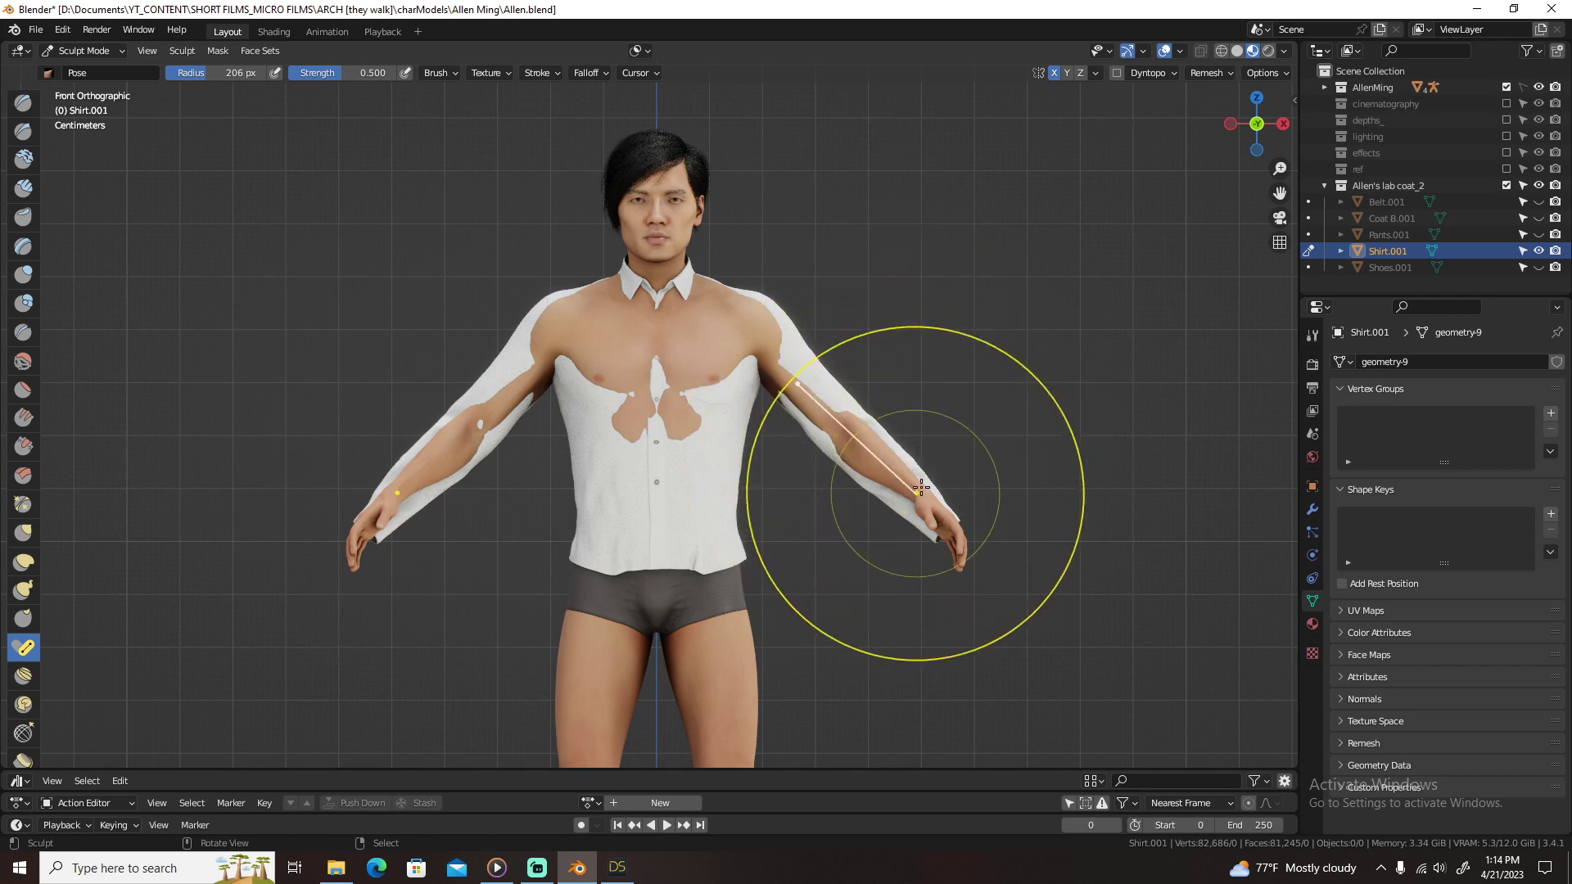
key(KP_7)
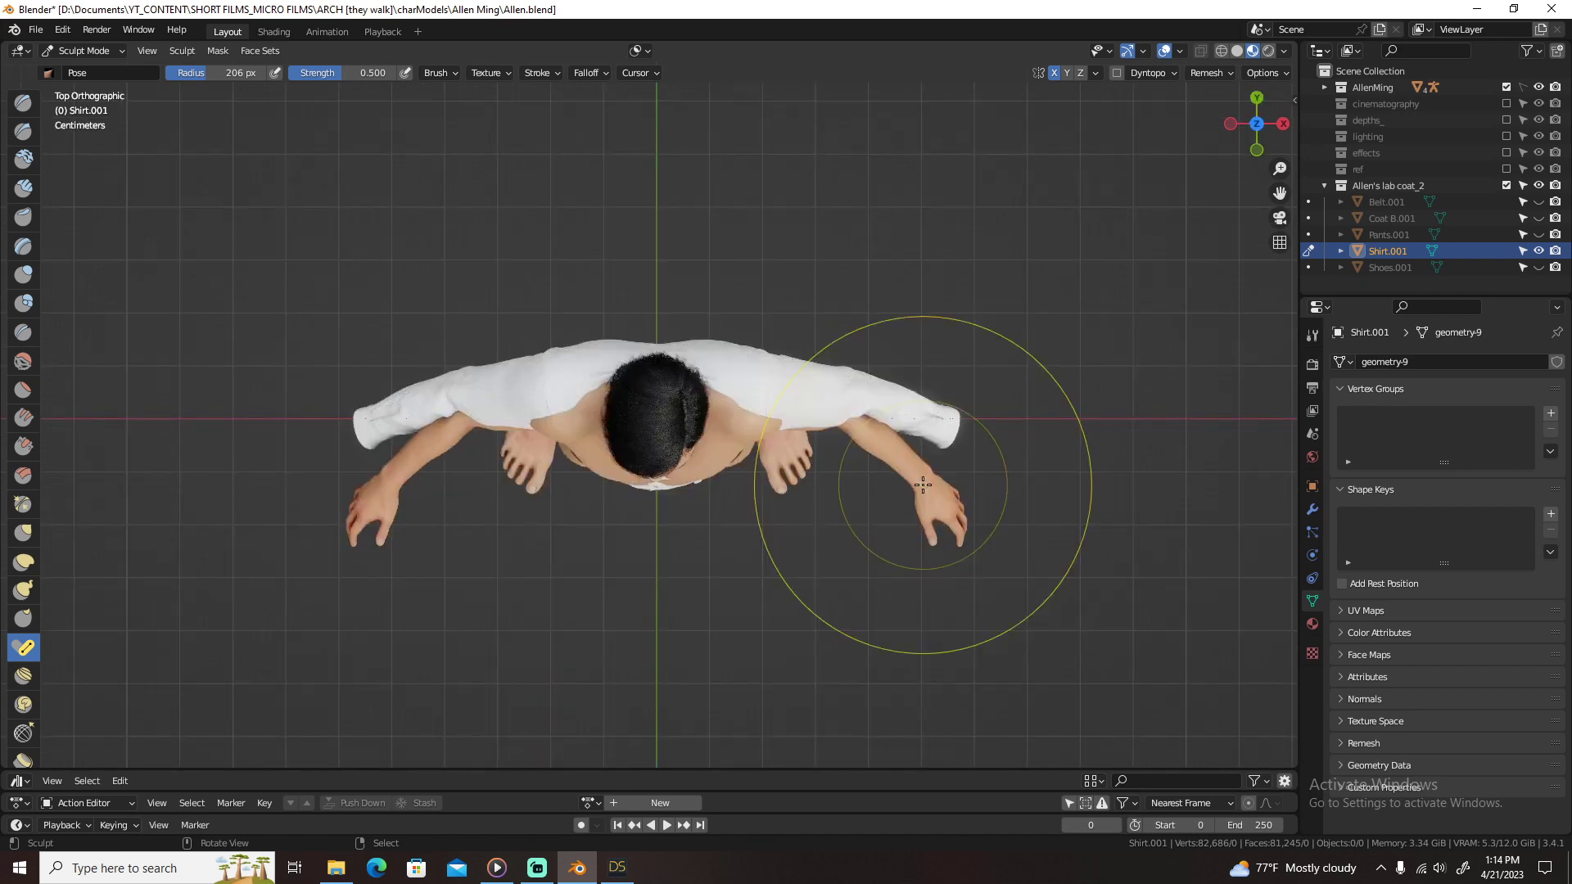
mouse_move(949, 421)
mouse_down()
mouse_move(904, 446)
mouse_move(882, 422)
mouse_up()
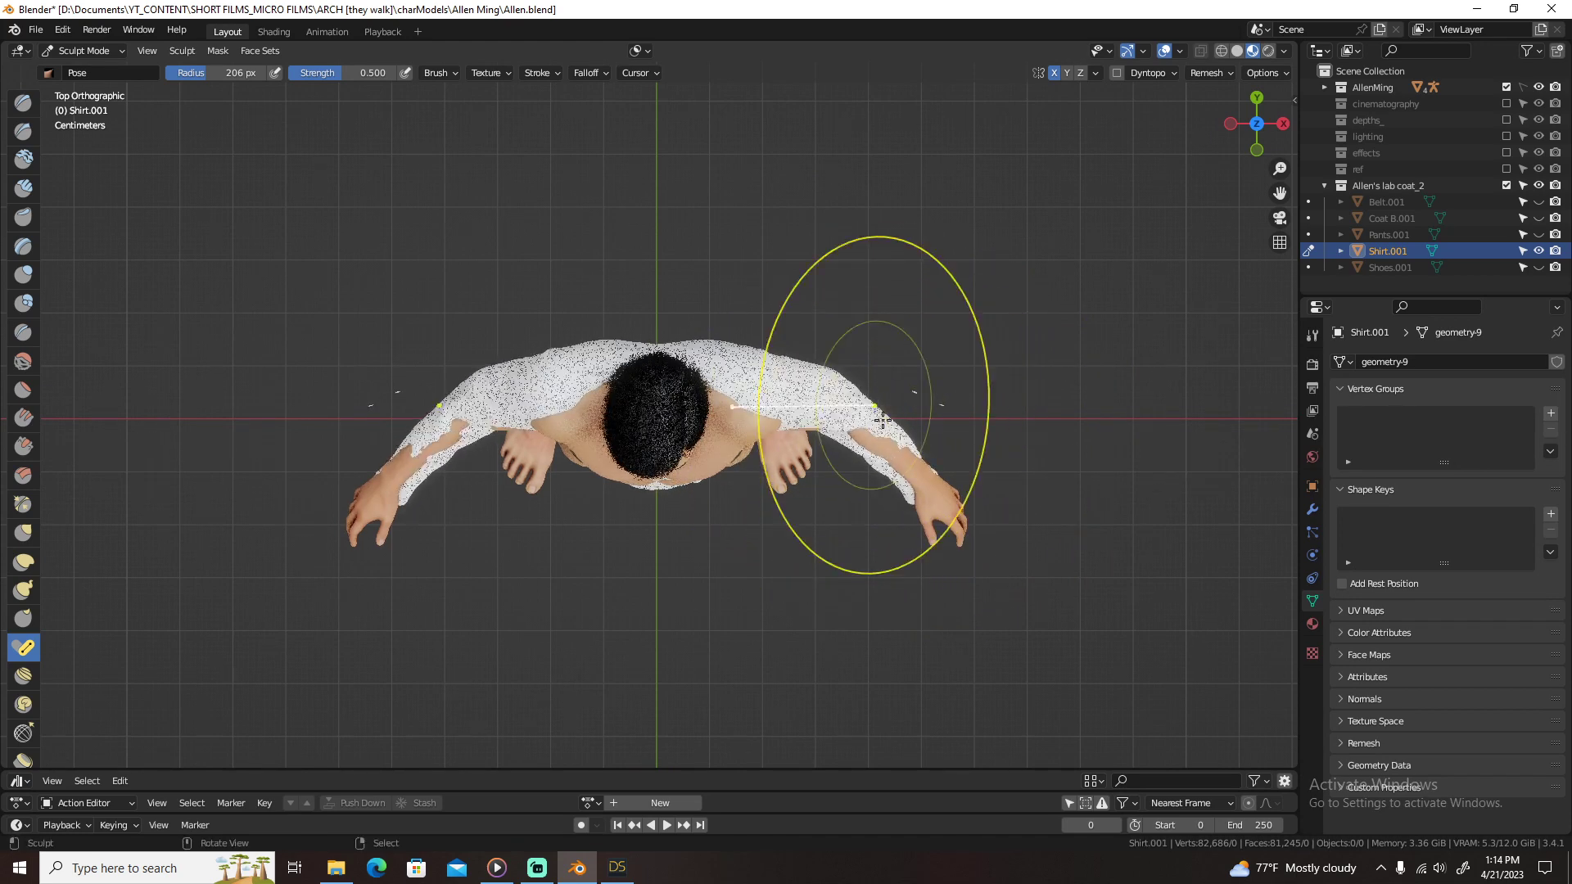
drag(922, 472, 927, 465)
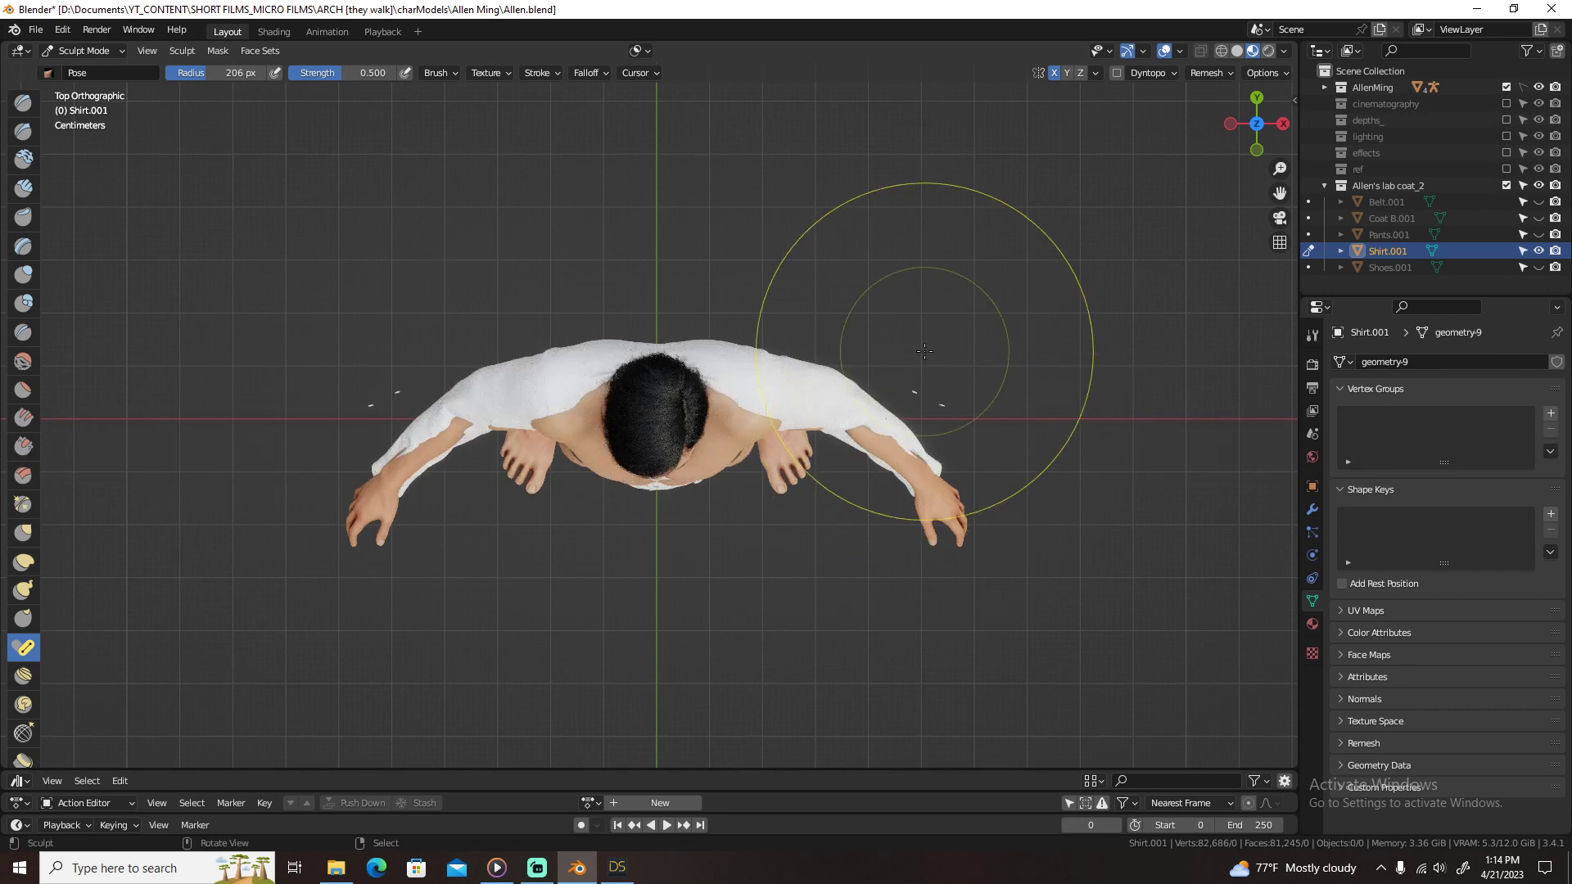
Step: Delete the stray shirt geometry floating beside both sleeves in Edit Mode
key(ctrl+Tab)
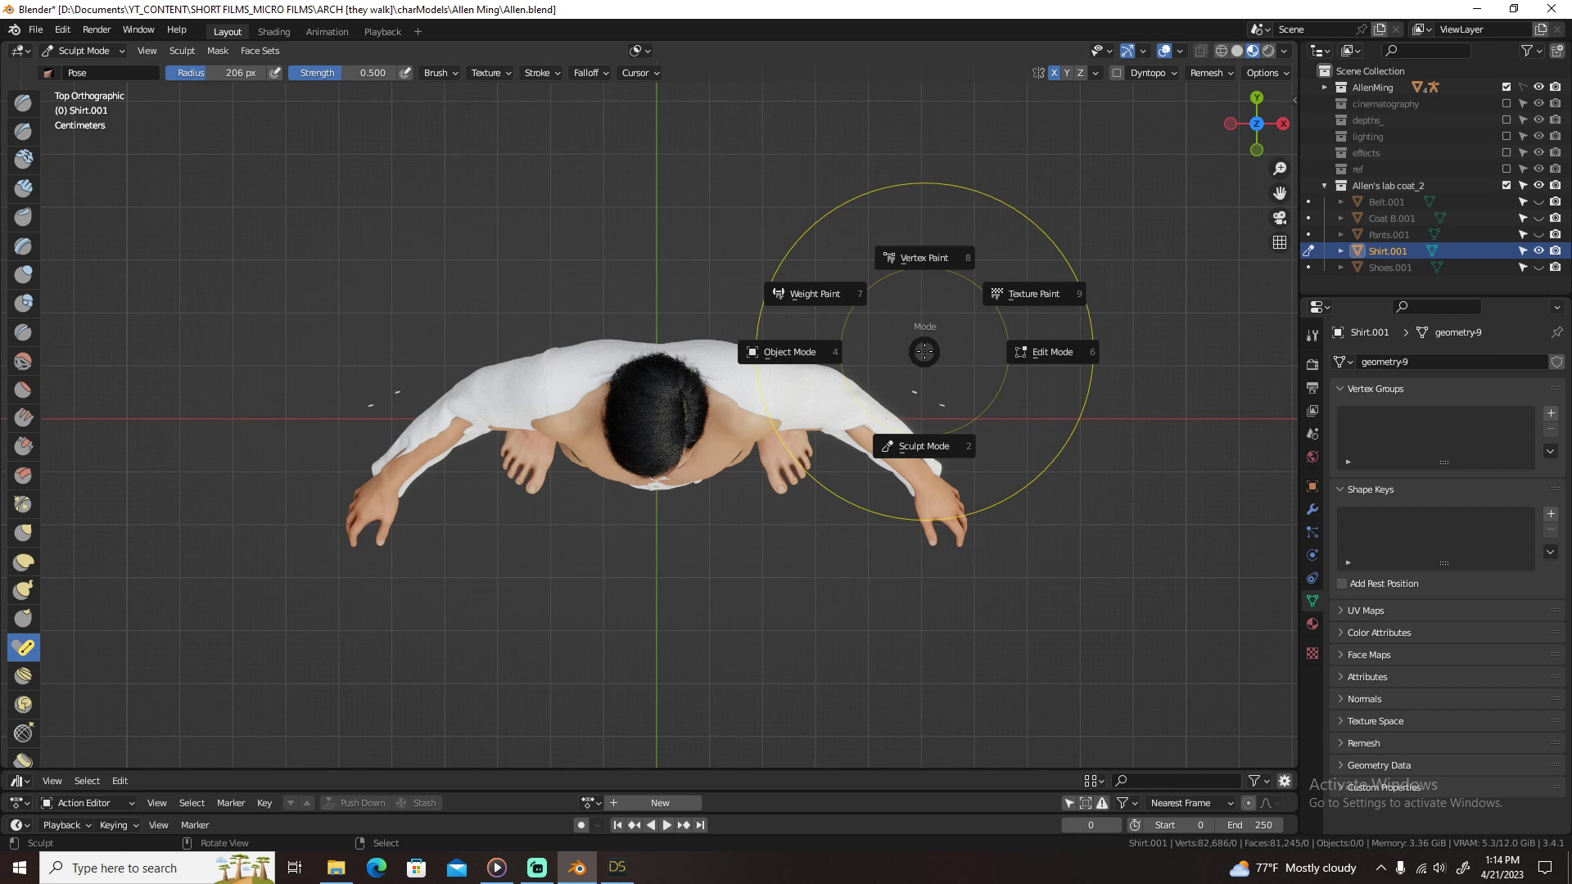
key(Escape)
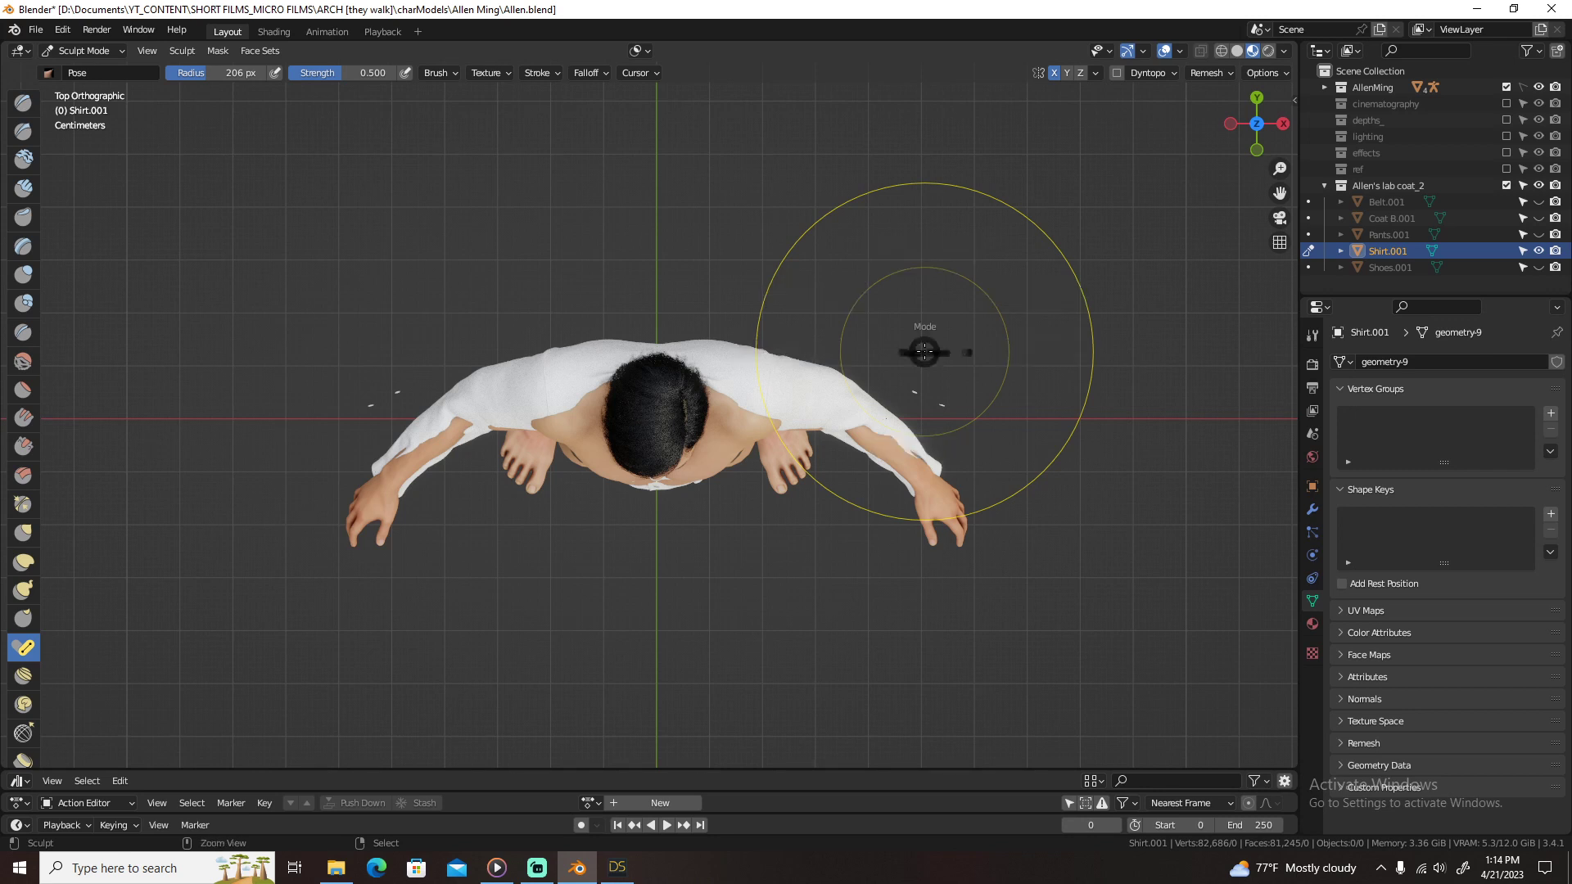
key(e)
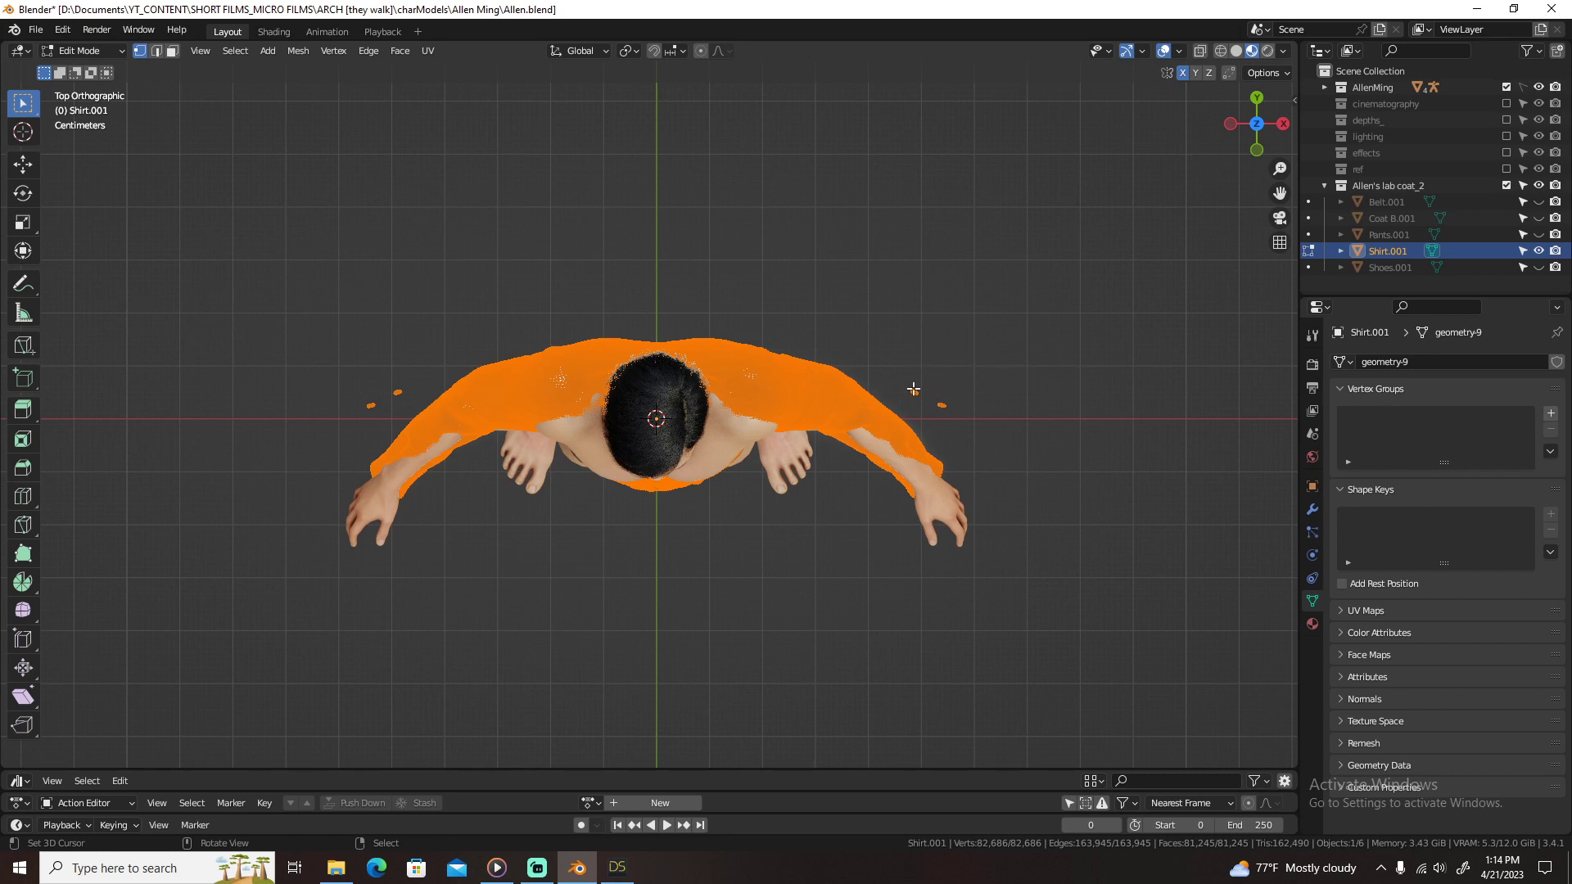
key(alt+a)
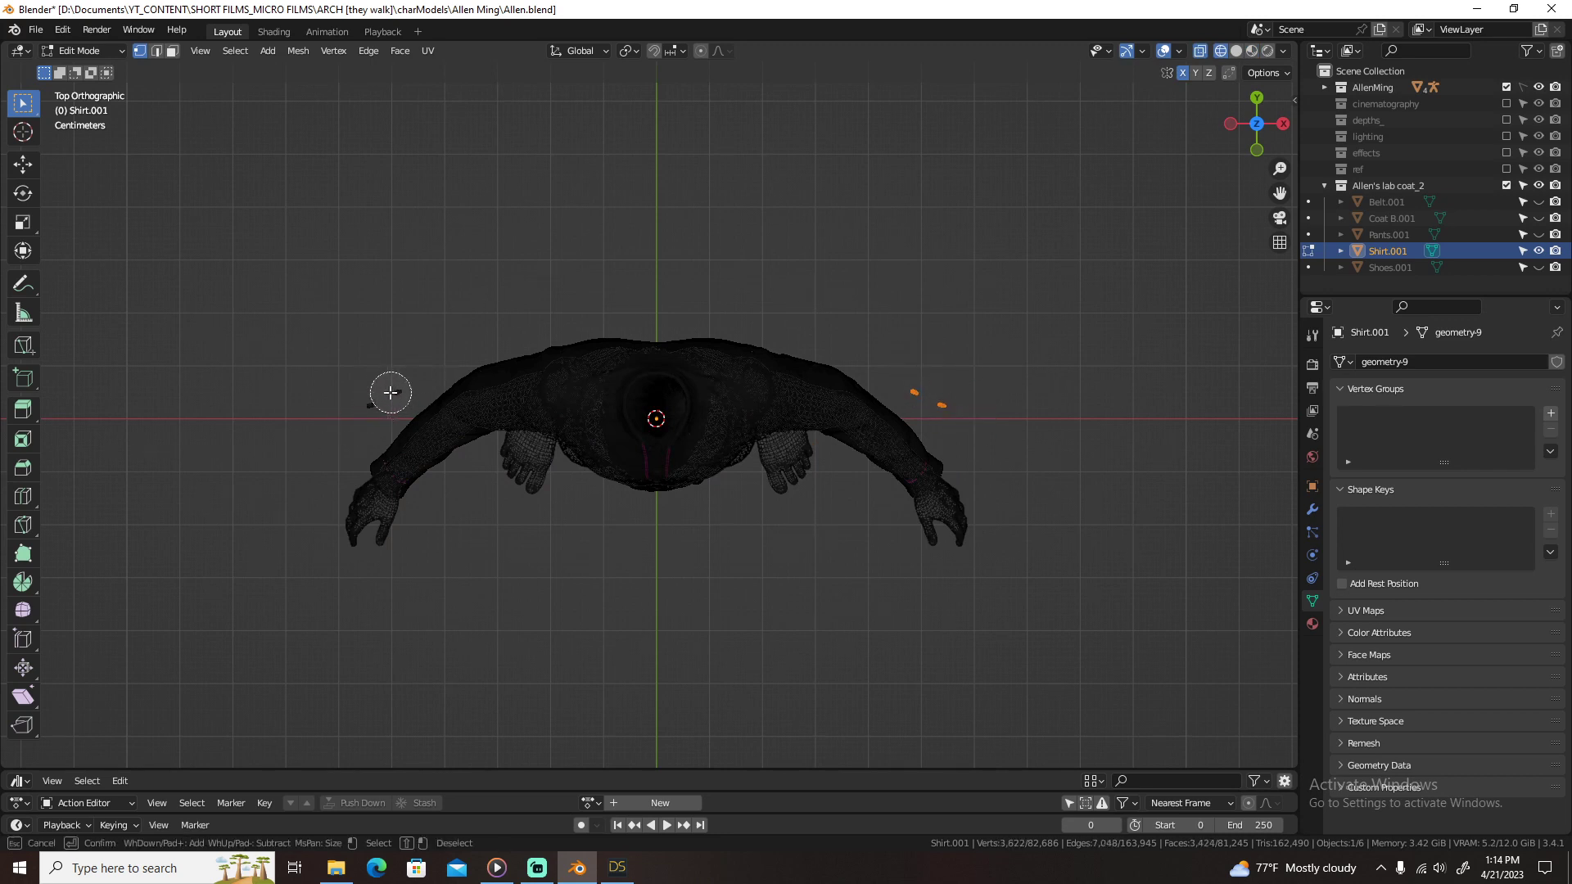
key(x)
click(719, 251)
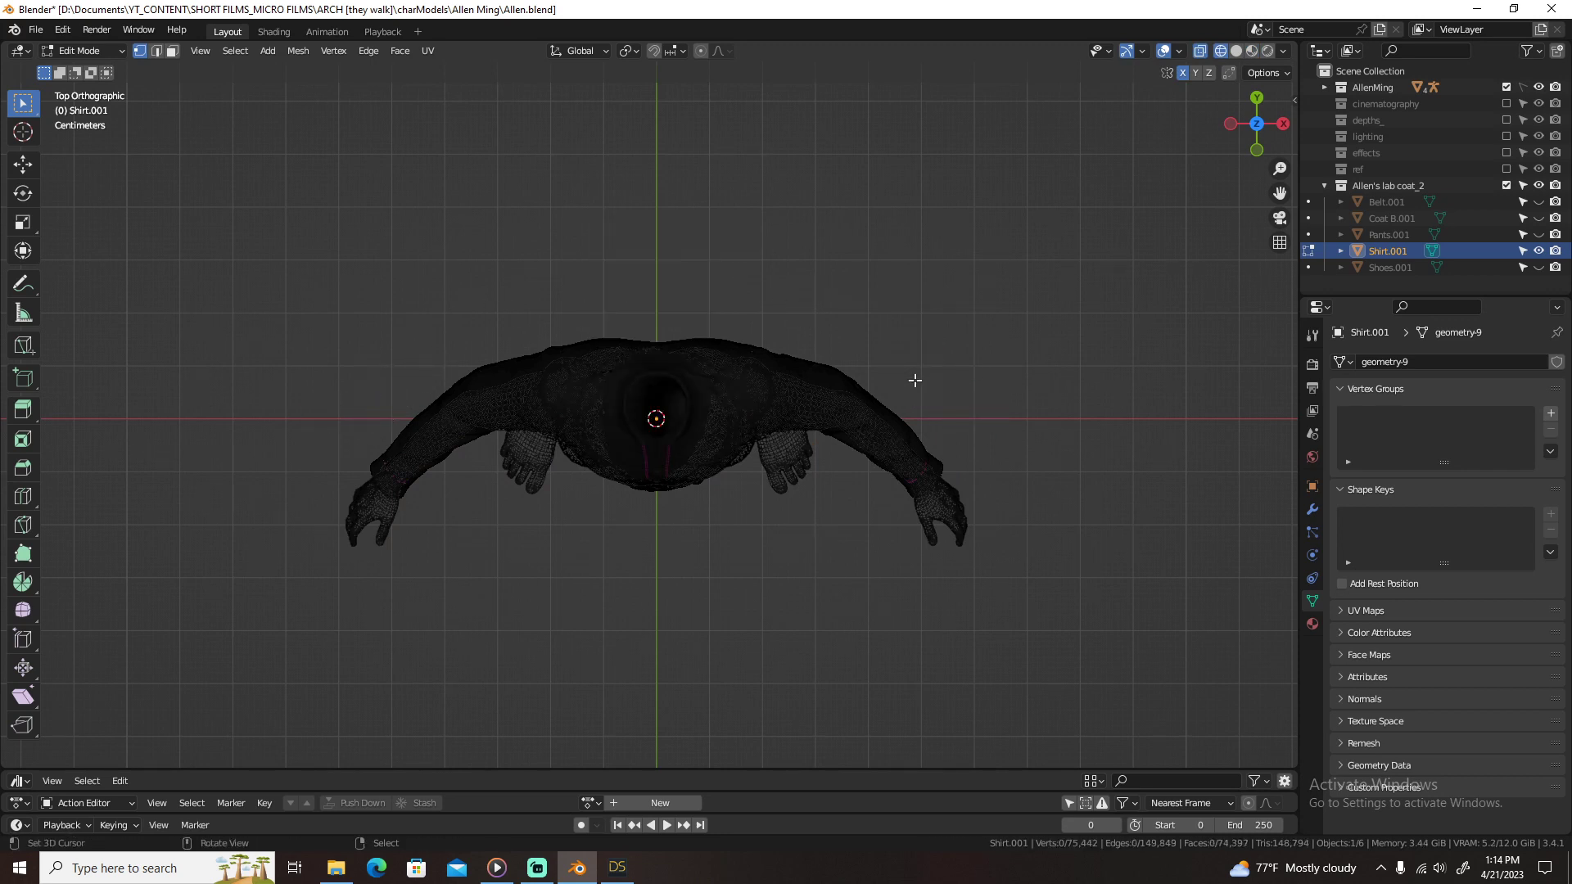
Step: Return to Sculpt Mode with material shading and pull the sleeves toward the forearms from above with the Grab brush
key(ctrl+Tab)
key(Escape)
key(z)
key(2)
key(ctrl+Tab)
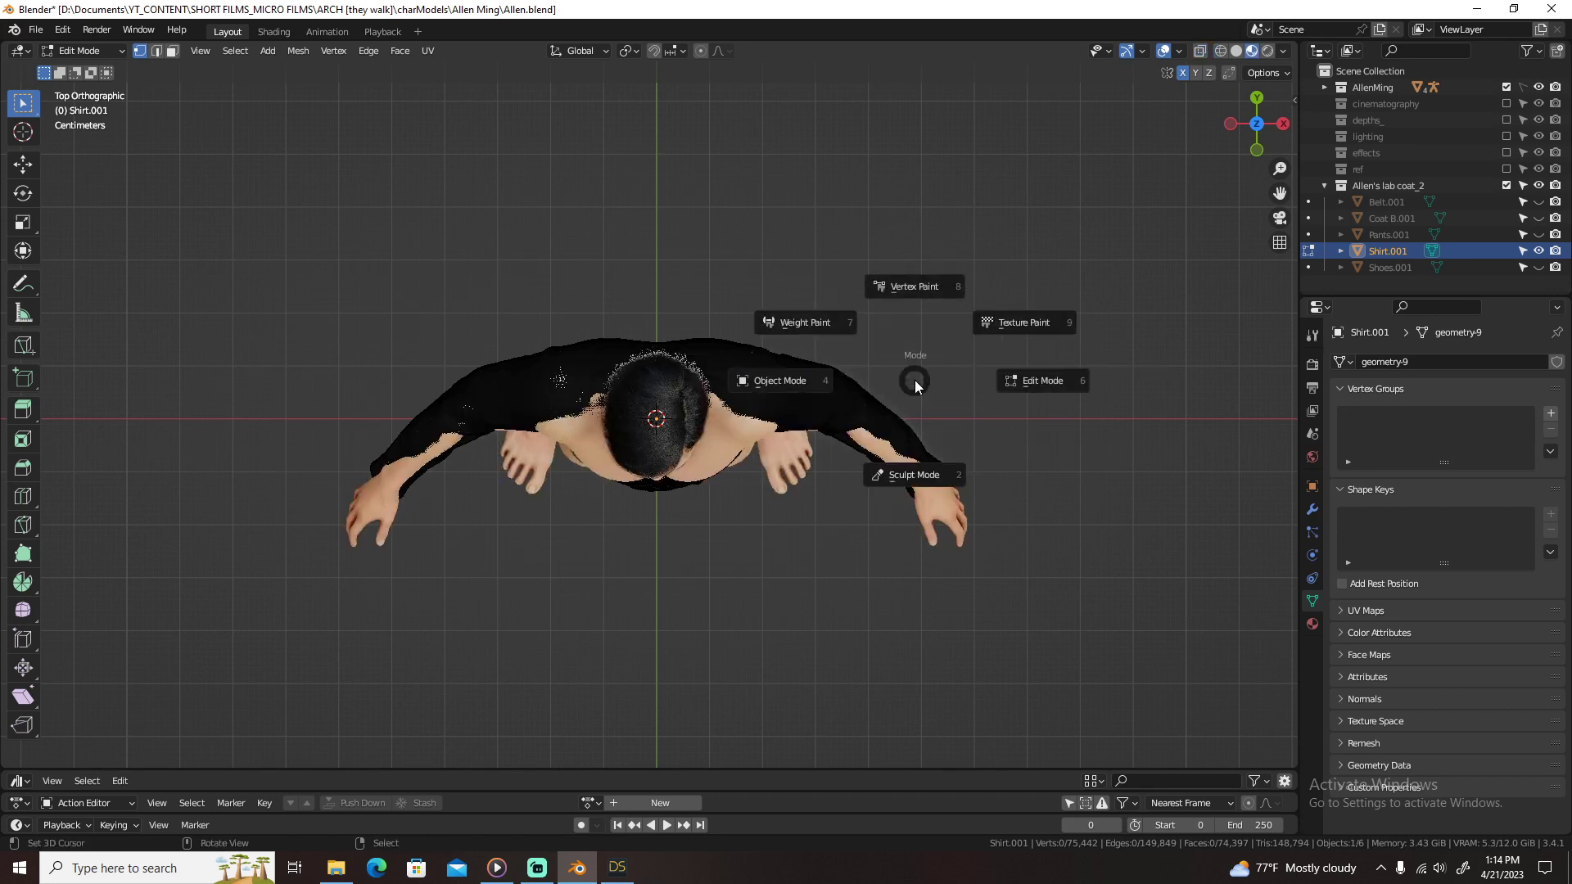
click(863, 401)
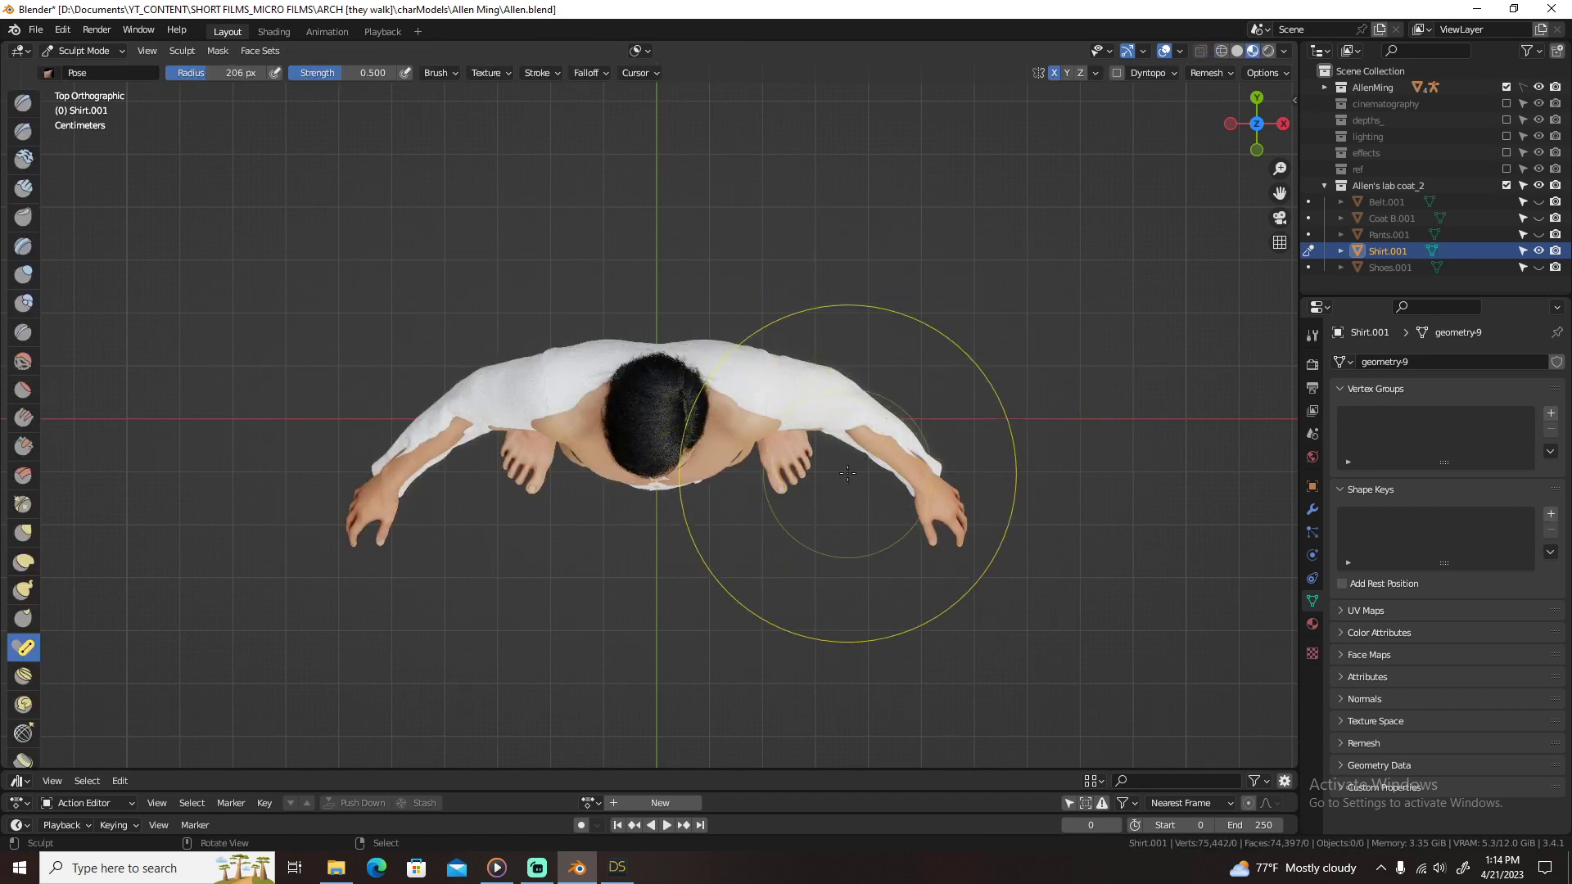
key(g)
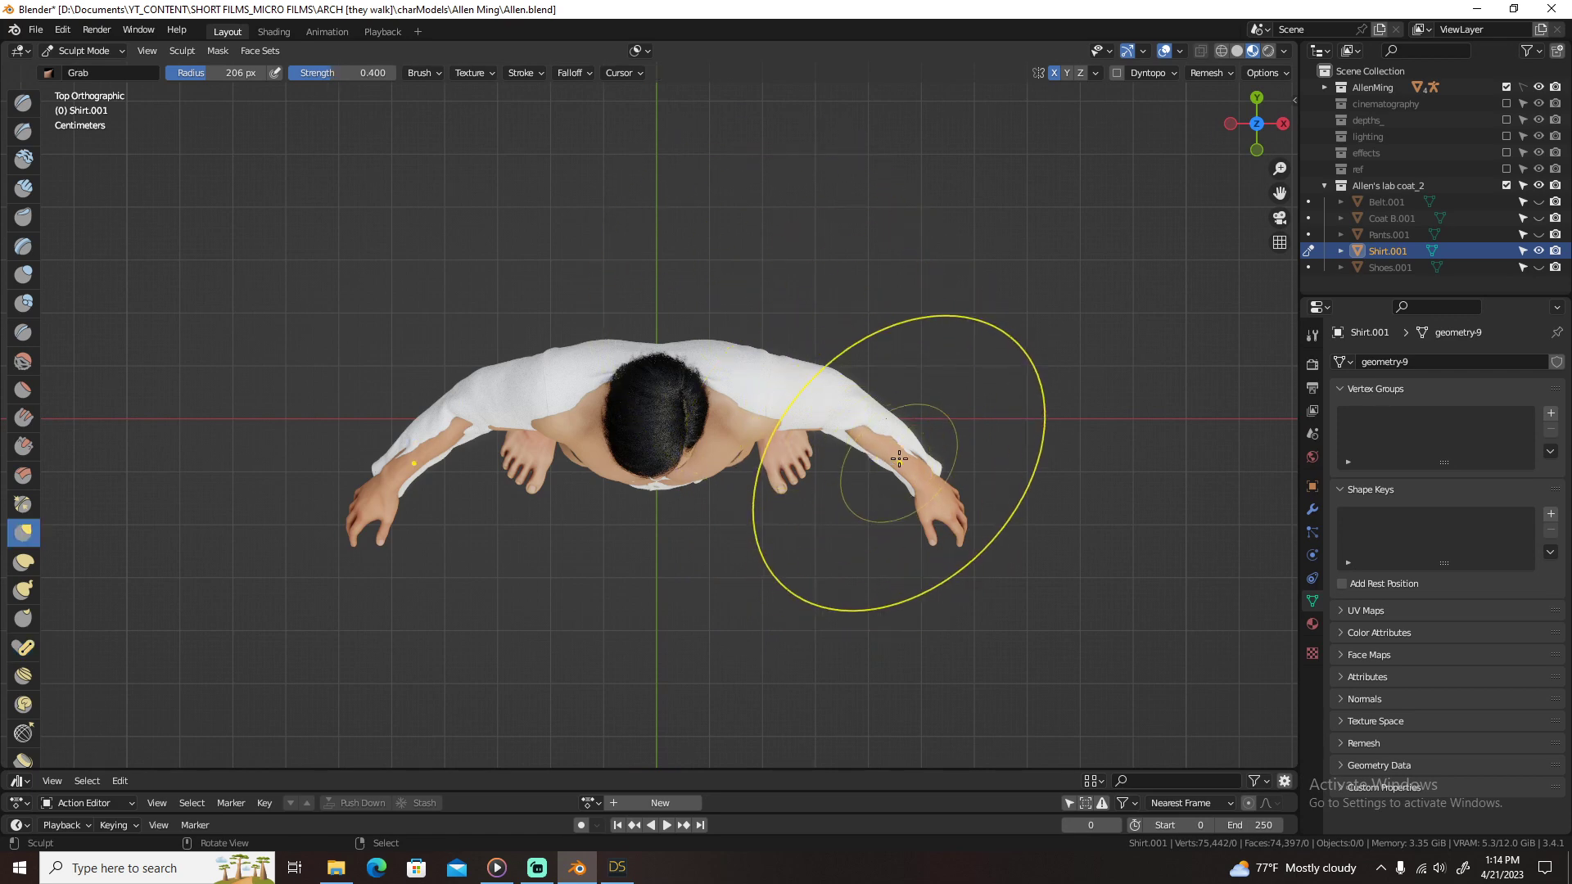
drag(899, 462, 881, 451)
drag(879, 440, 922, 483)
Step: Pull the sleeve's forearm and cuff around the wrist with the Grab brush
key(KP_1)
scroll(901, 385, up, 5)
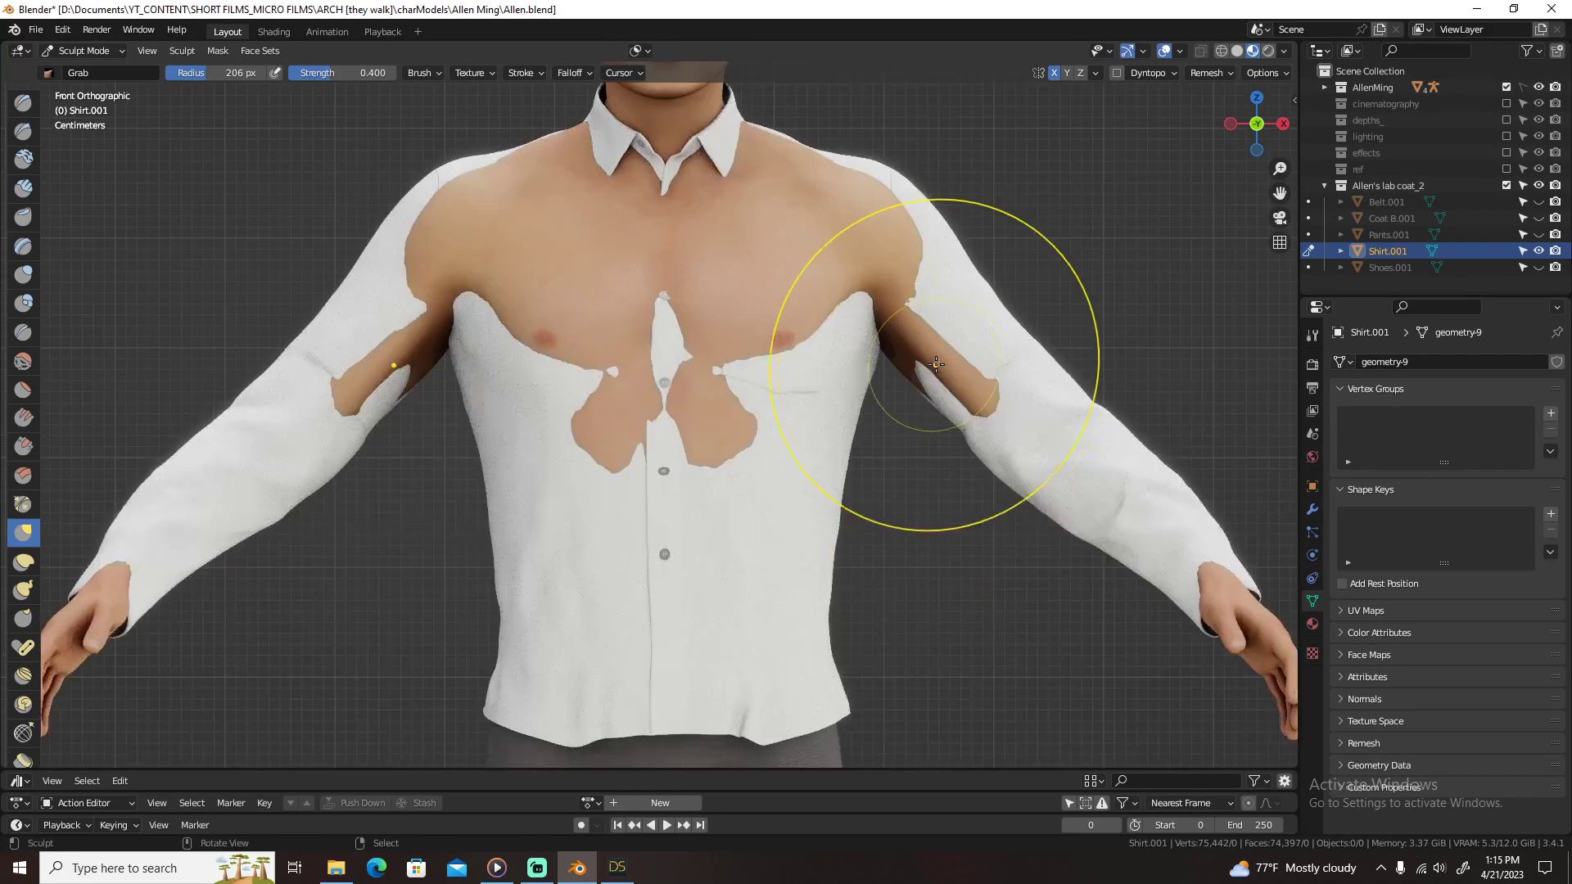
shift+middle_drag(993, 375, 573, 182)
mouse_move(786, 299)
middle_down()
mouse_move(647, 360)
mouse_move(615, 393)
middle_up()
mouse_move(541, 448)
mouse_down()
mouse_move(522, 448)
mouse_move(496, 405)
mouse_up()
mouse_move(565, 435)
mouse_down()
mouse_move(555, 419)
mouse_move(536, 431)
mouse_move(558, 430)
mouse_up()
middle_drag(558, 430, 646, 287)
drag(685, 261, 670, 244)
drag(614, 249, 604, 232)
middle_drag(558, 189, 555, 287)
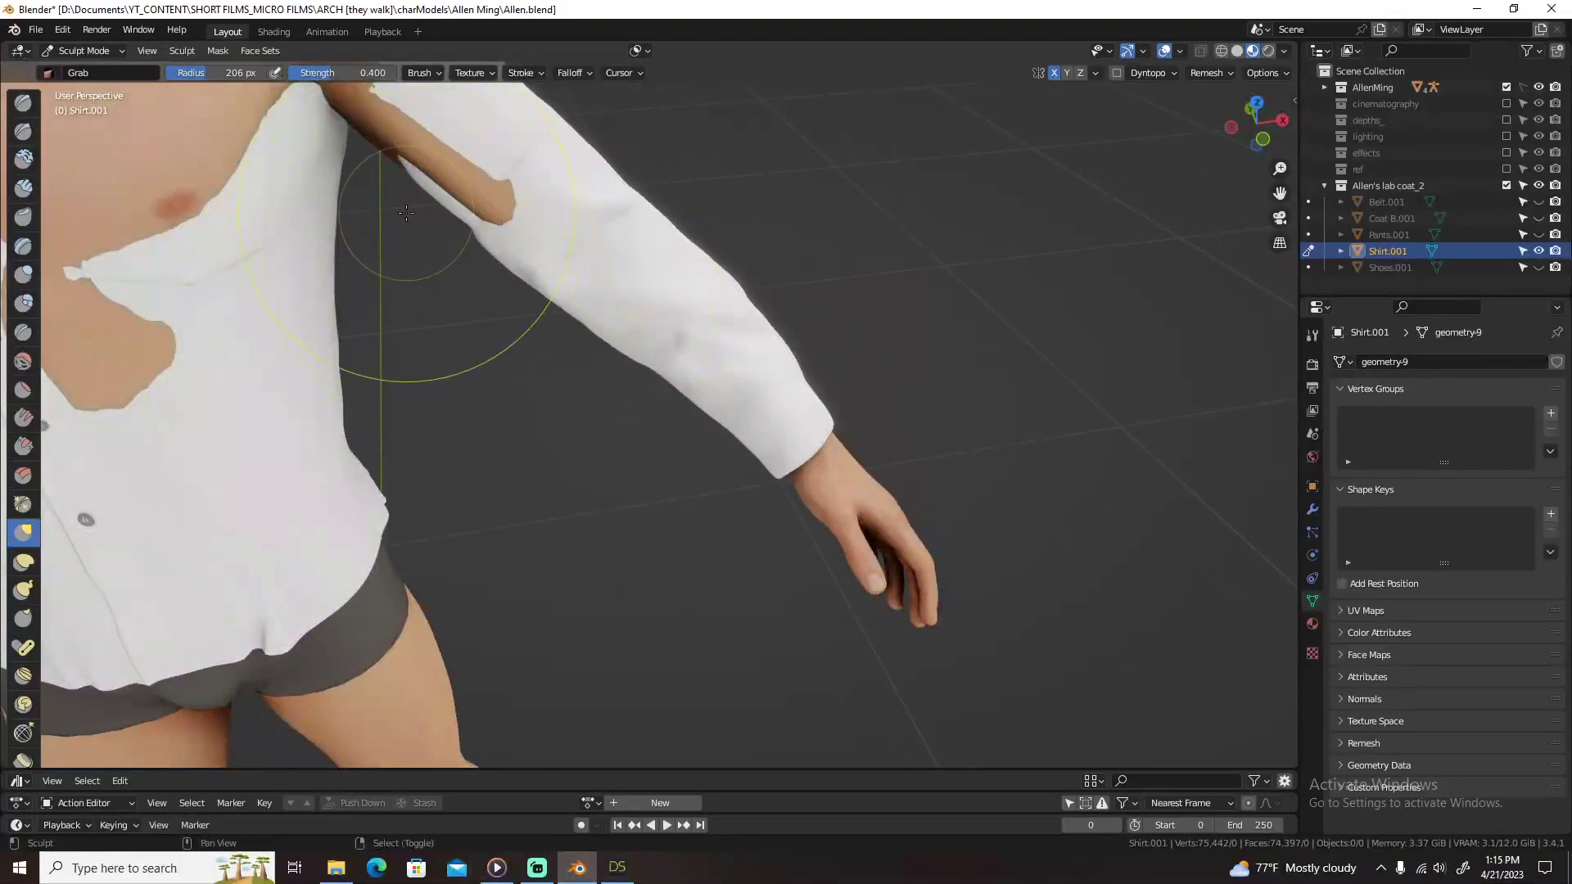
Step: Enlarge the Grab brush radius to 293 px, save the file and pull the upper sleeve over the exposed arm
shift+middle_drag(406, 212, 550, 360)
middle_drag(550, 360, 573, 311)
key(f)
click(596, 309)
key(ctrl+s)
shift+middle_drag(532, 226, 510, 135)
drag(647, 252, 595, 265)
middle_drag(667, 258, 609, 325)
mouse_move(640, 387)
mouse_down()
mouse_move(616, 390)
mouse_move(620, 424)
mouse_up()
Step: Pull the shirt's collar and shoulder area forward over the upper chest from the side view
mouse_move(599, 256)
middle_down()
mouse_move(563, 269)
mouse_move(671, 384)
mouse_move(700, 309)
middle_up()
key(KP_3)
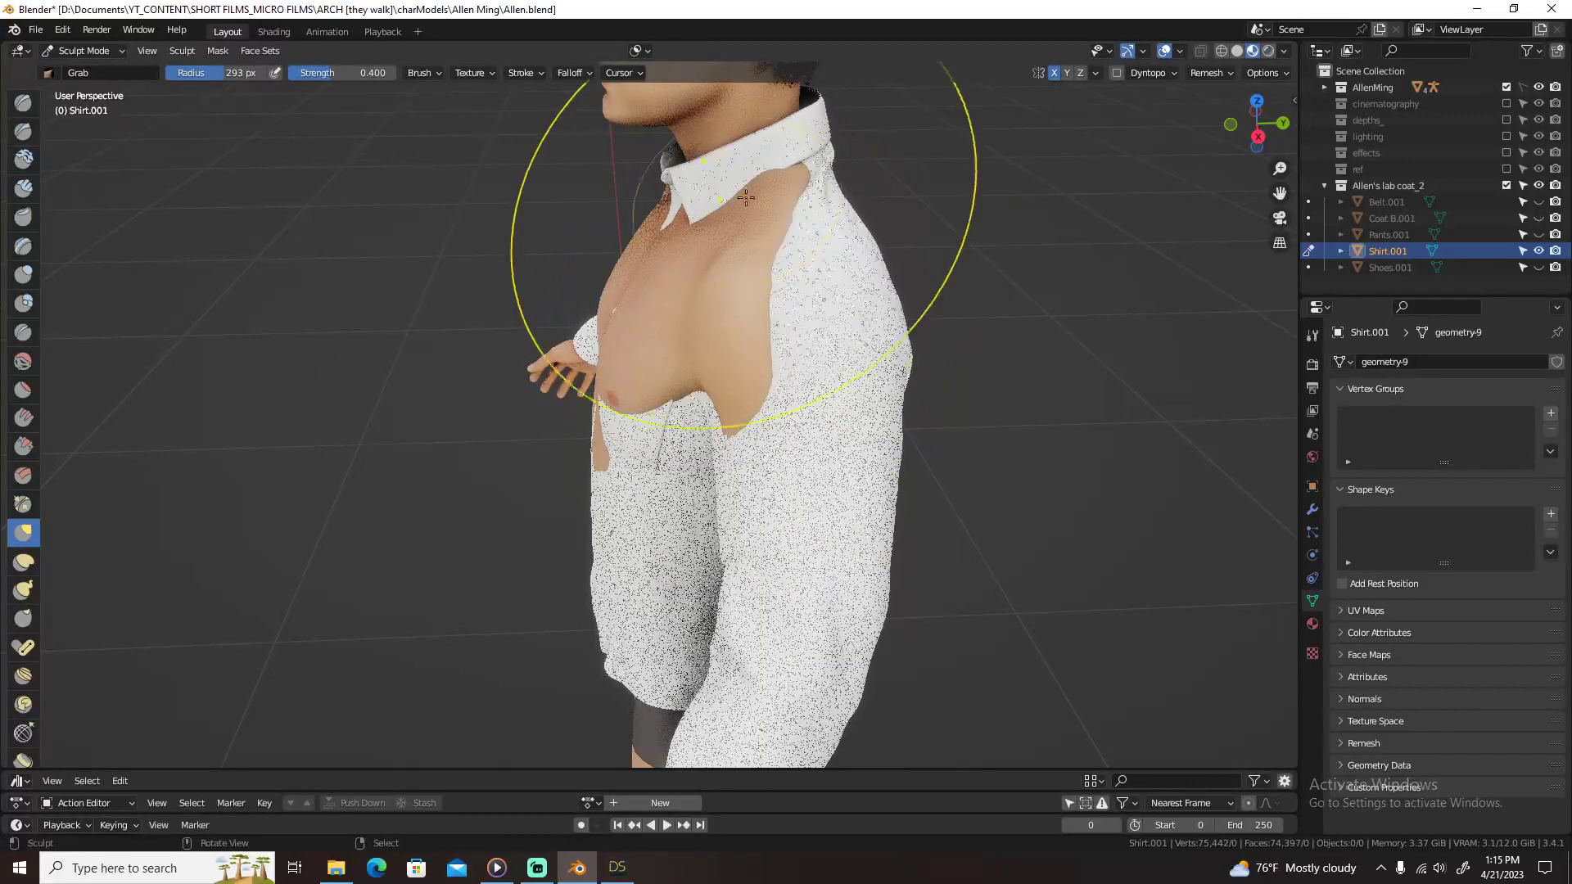
mouse_move(731, 216)
mouse_down()
mouse_move(711, 185)
mouse_move(796, 185)
mouse_move(719, 217)
mouse_up()
drag(688, 271, 681, 274)
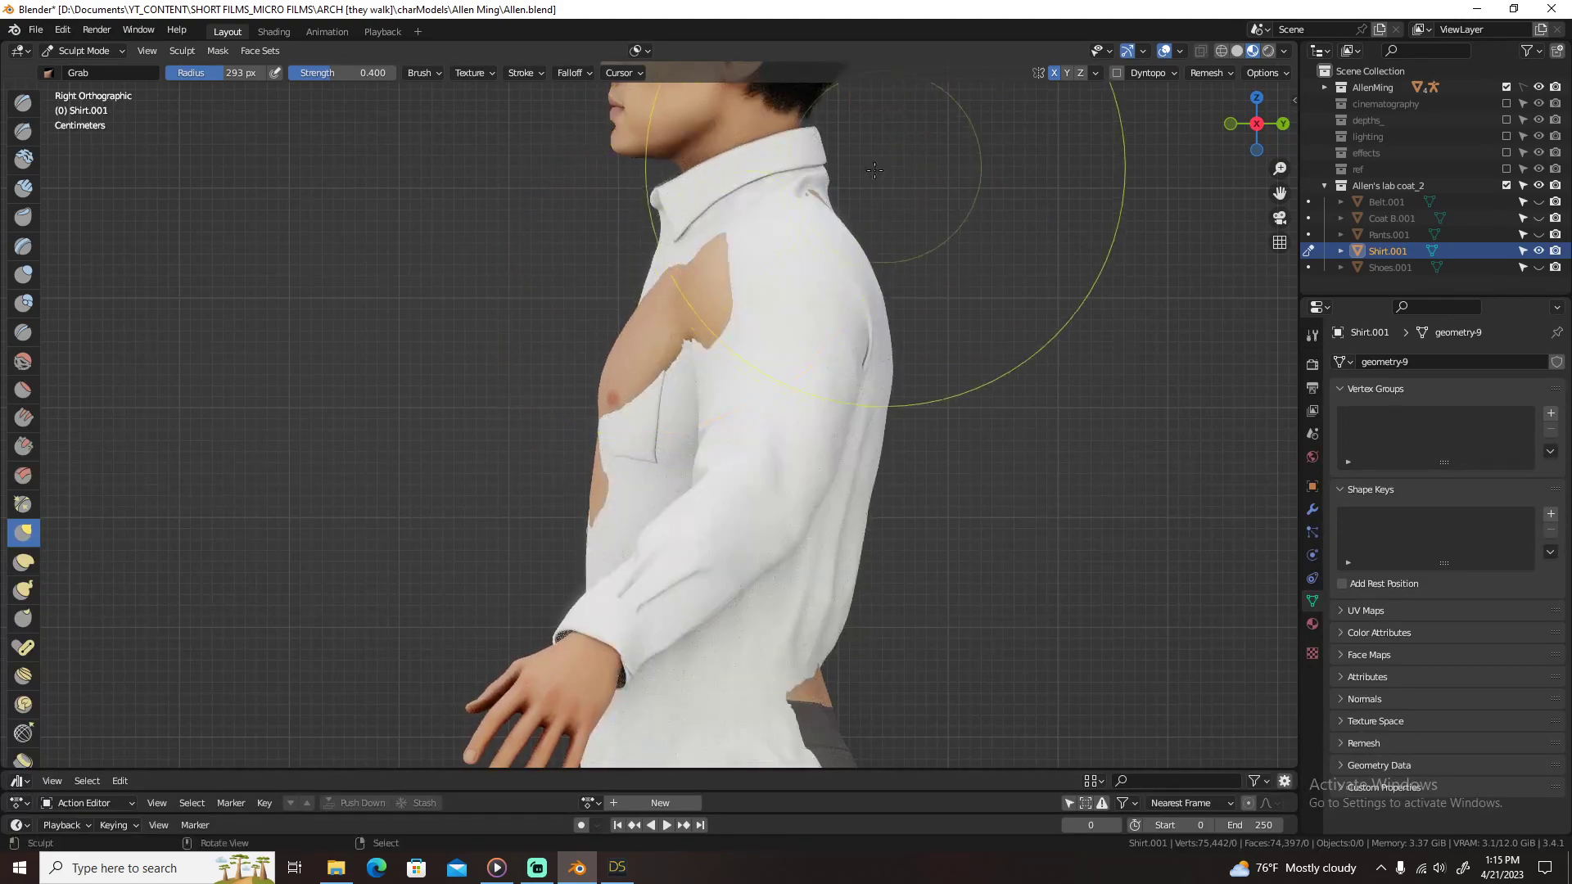
Step: Pull the shirt's front outward from above with the Grab brush to cover the exposed chest and stomach
middle_drag(892, 139, 770, 304)
drag(767, 314, 745, 373)
drag(732, 329, 734, 378)
mouse_move(616, 406)
mouse_down()
mouse_move(601, 445)
mouse_move(614, 450)
mouse_up()
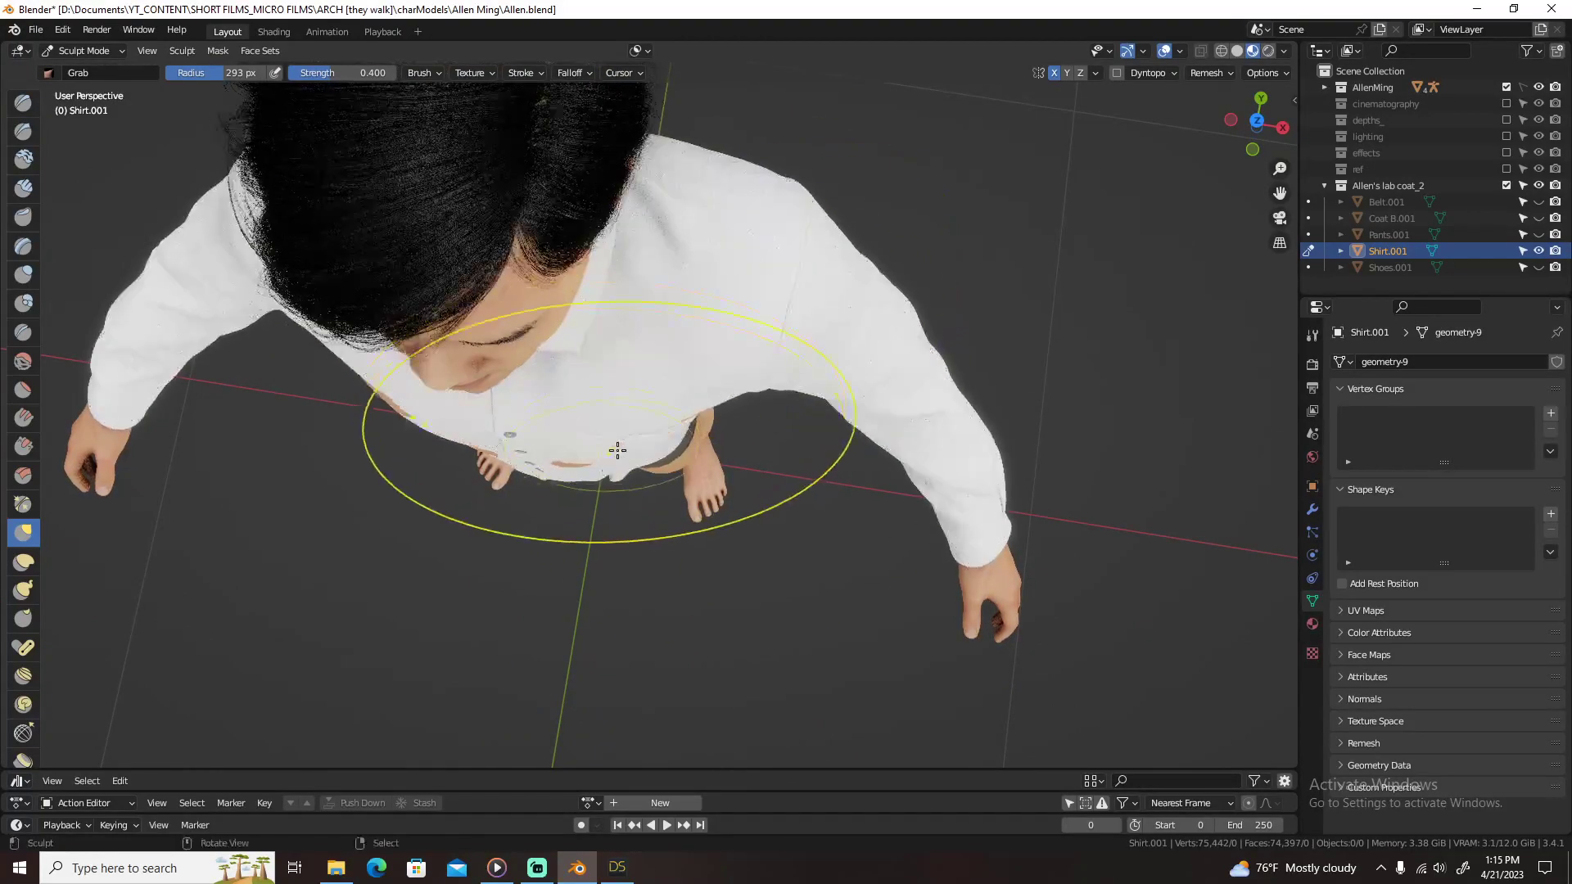
middle_drag(597, 445, 568, 534)
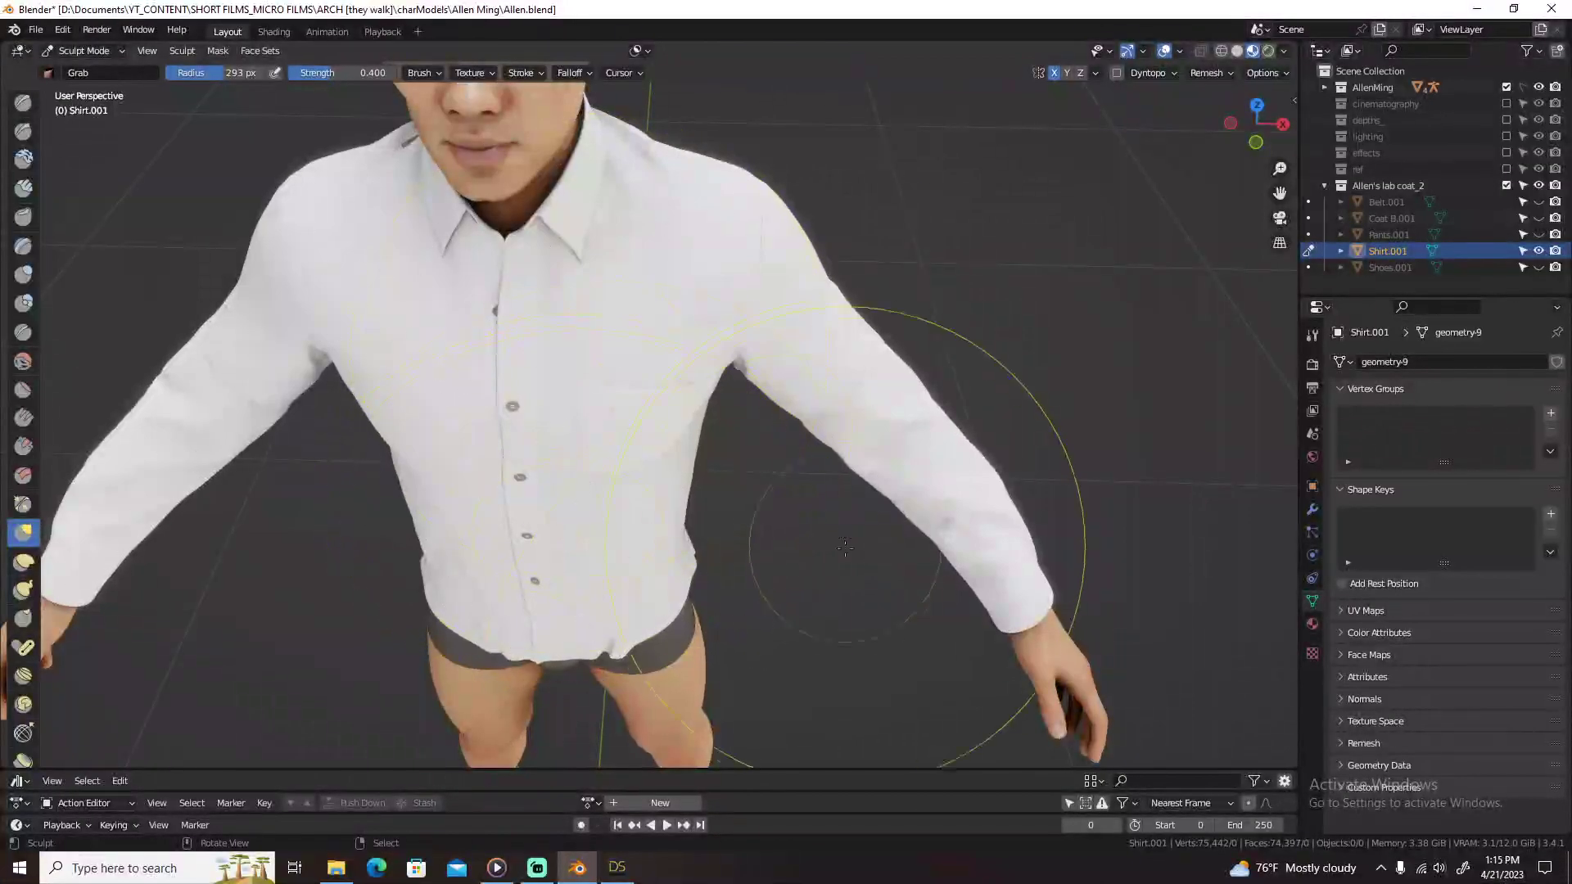
Step: Enlarge the Grab brush radius to 355 px for the shirt's back hem and save the file
middle_drag(845, 547, 656, 388)
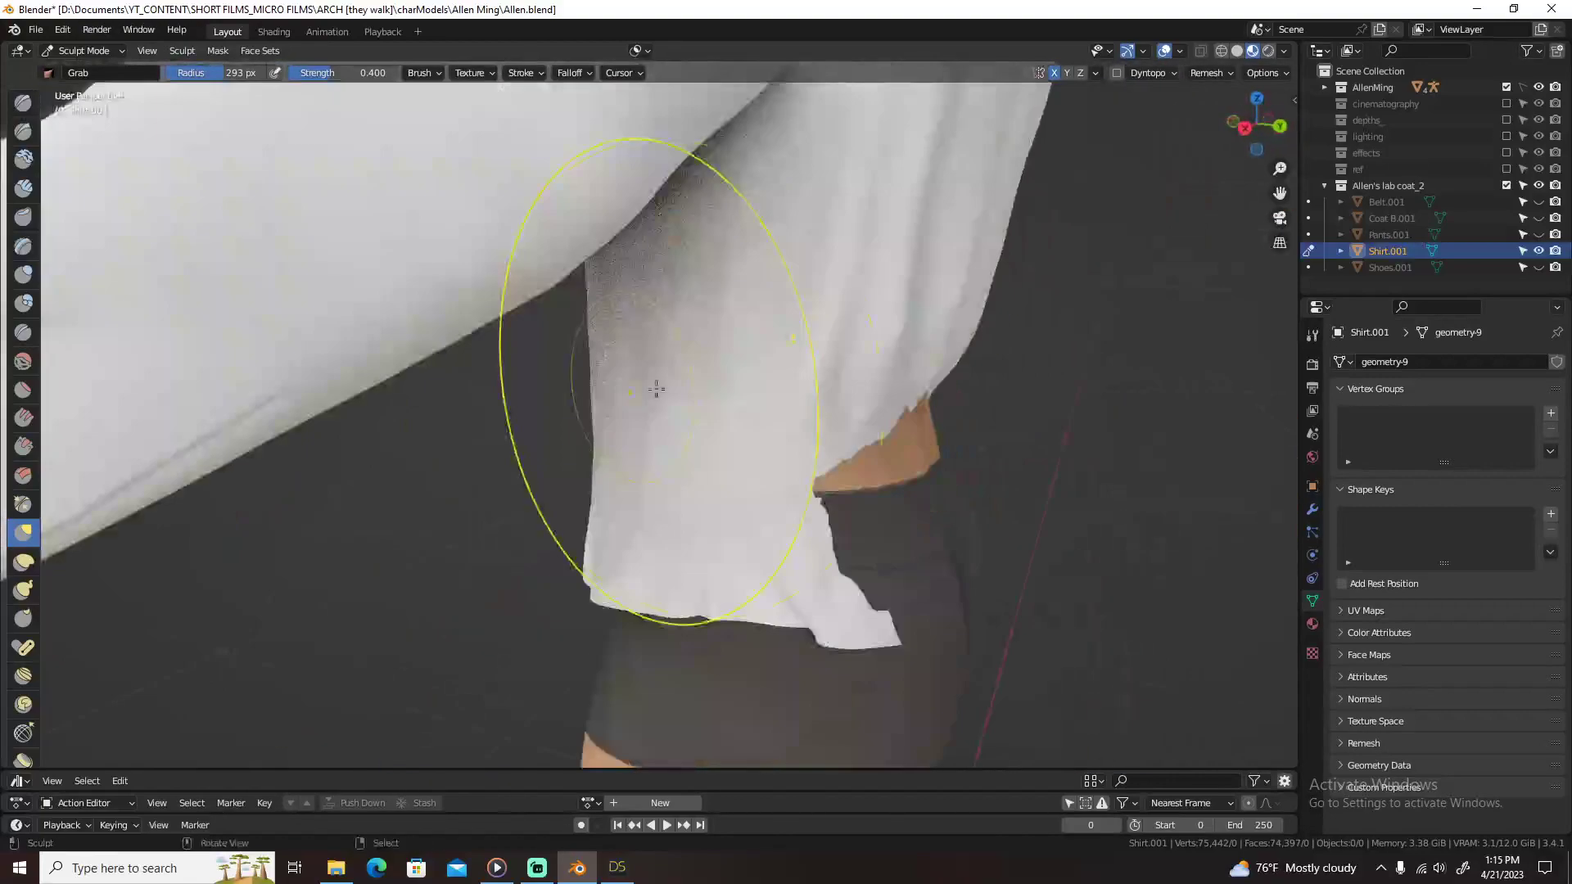
middle_drag(786, 396, 669, 423)
middle_drag(540, 507, 626, 489)
shift+middle_drag(799, 441, 697, 387)
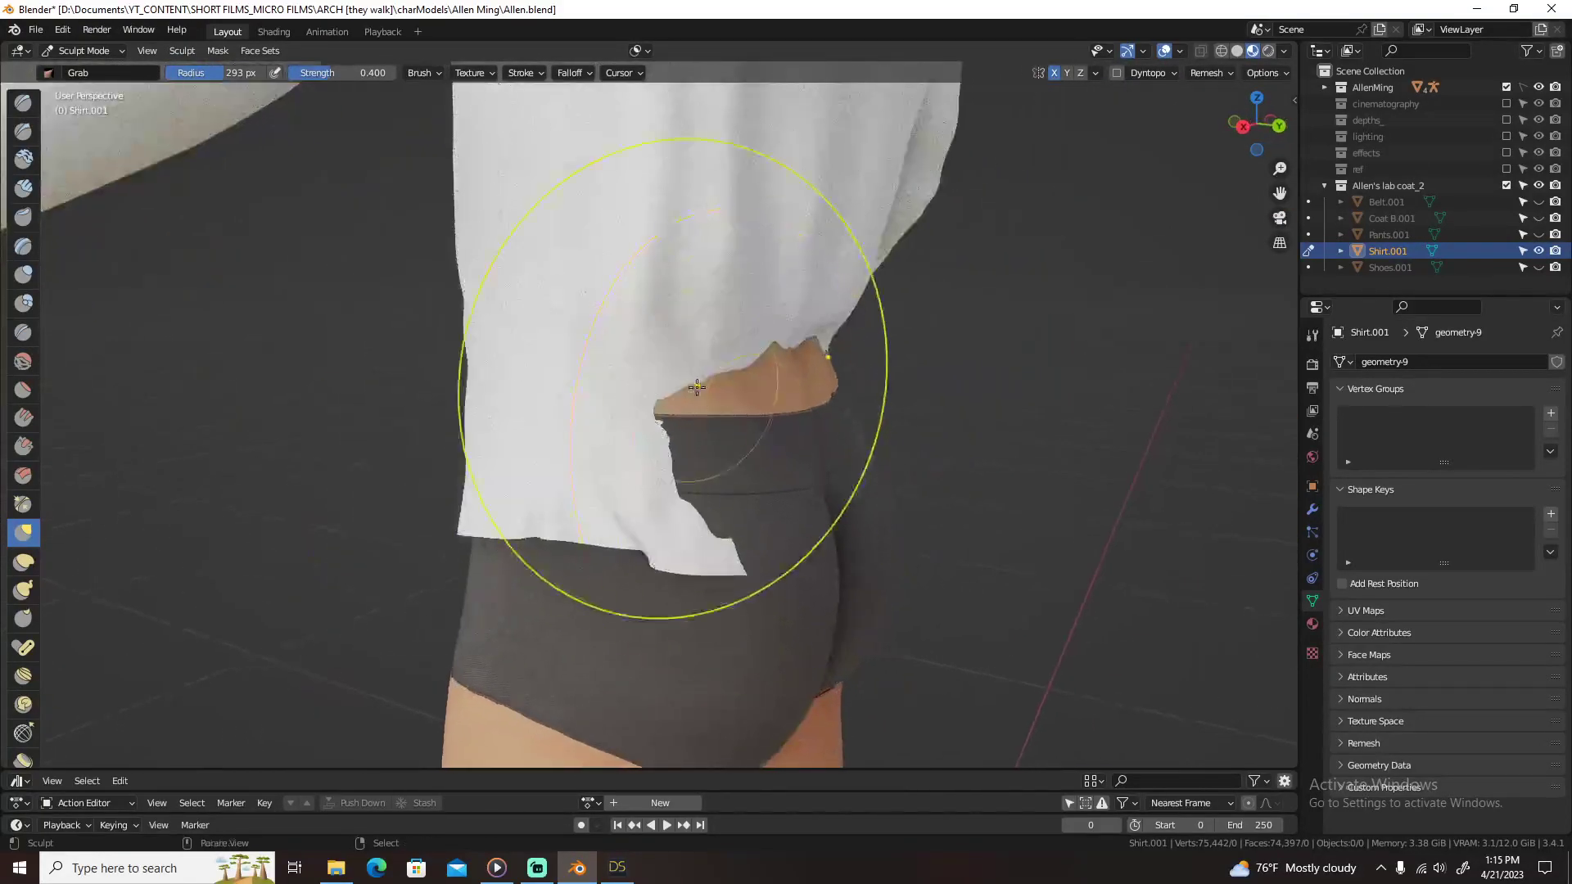
key(bracketright)
key(bracketright)
key(ctrl+s)
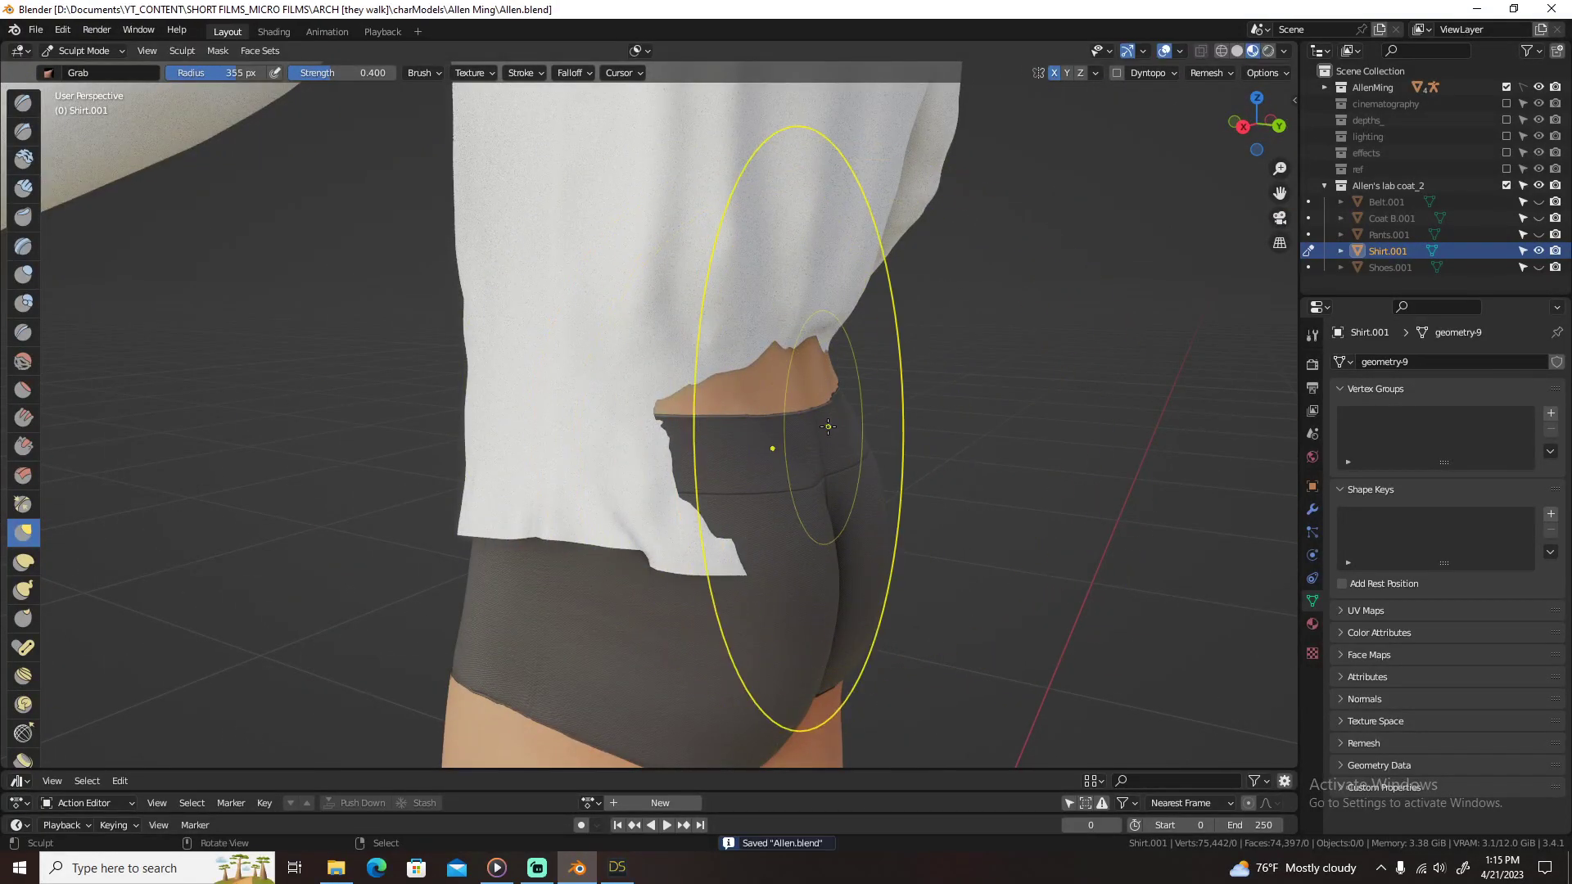
Step: Leave sculpting on the shirt and set the blend mode of its Default-1.001 material to Opaque
mouse_move(778, 454)
middle_down()
mouse_move(696, 324)
mouse_move(799, 397)
mouse_move(772, 345)
middle_up()
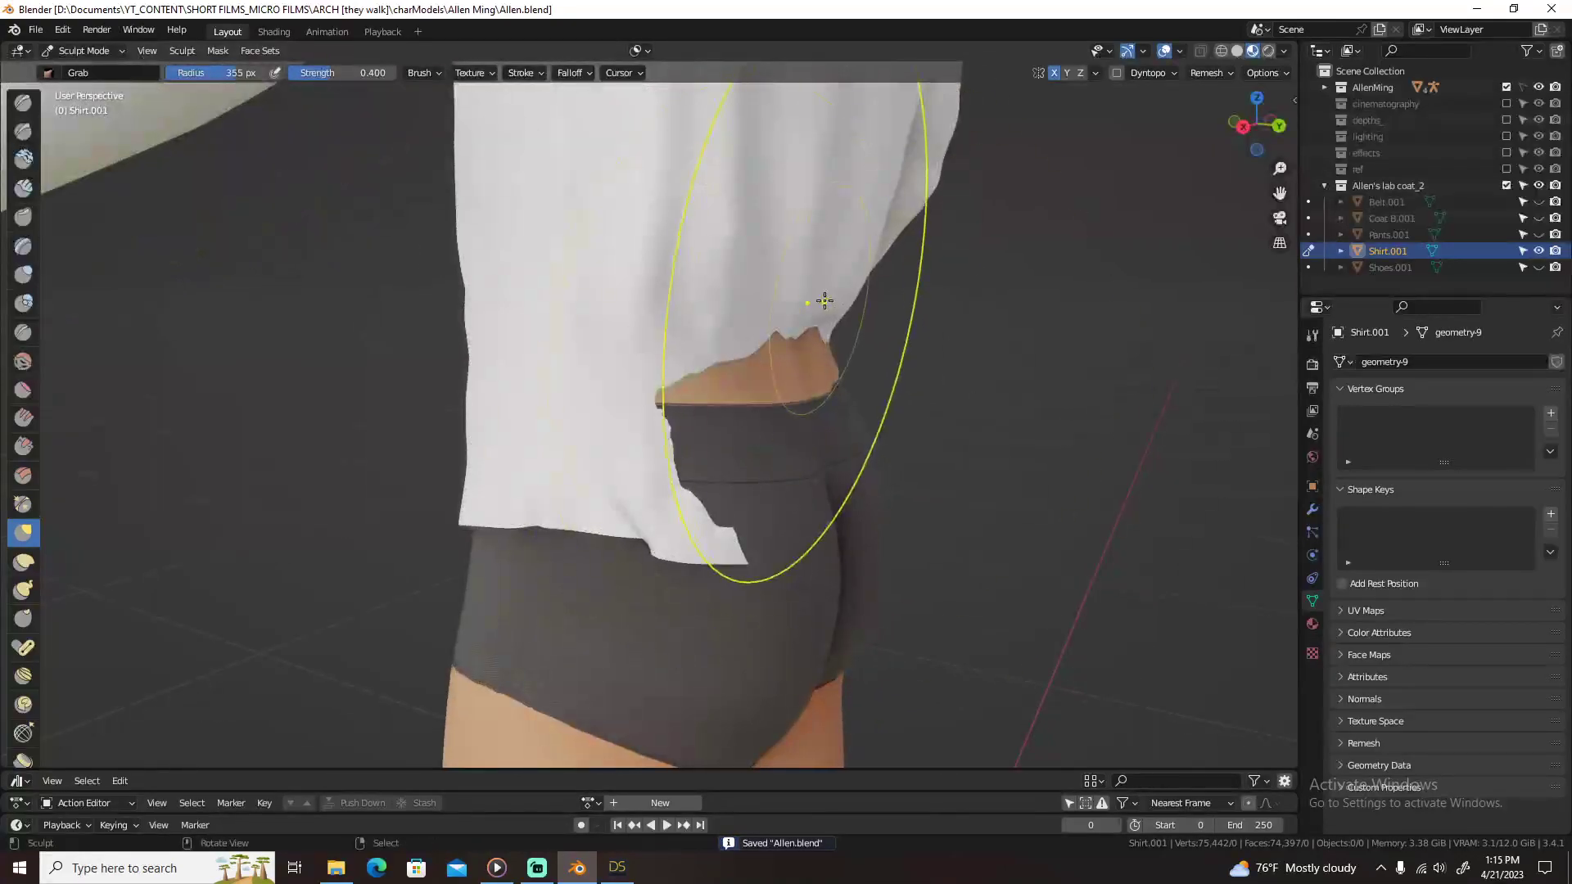
key(ctrl+Tab)
key(ctrl+Tab)
key(o)
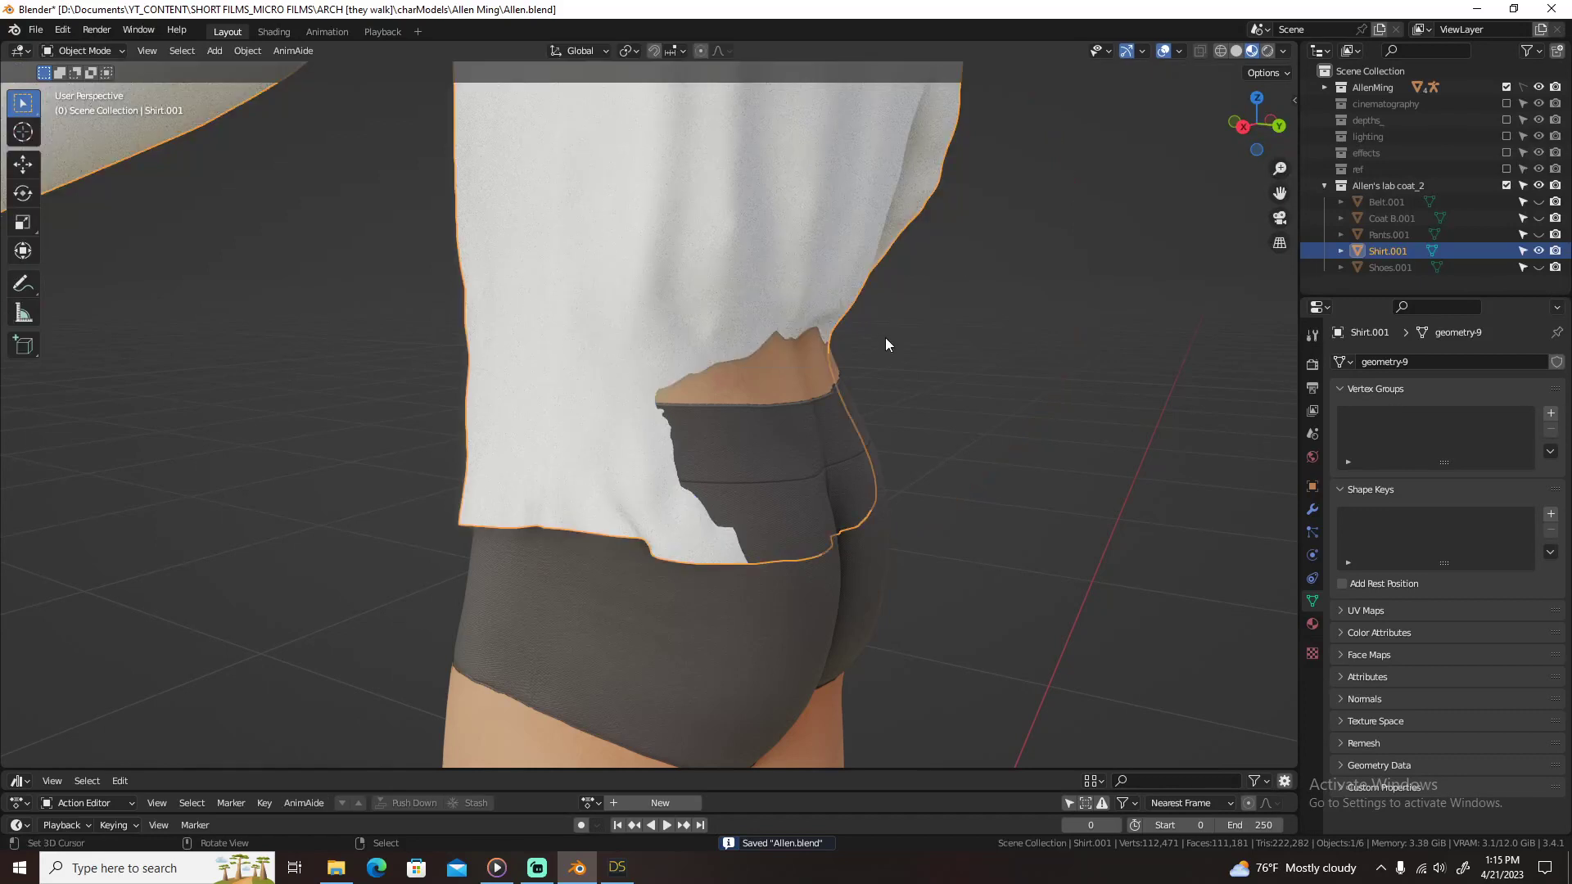
click(1312, 624)
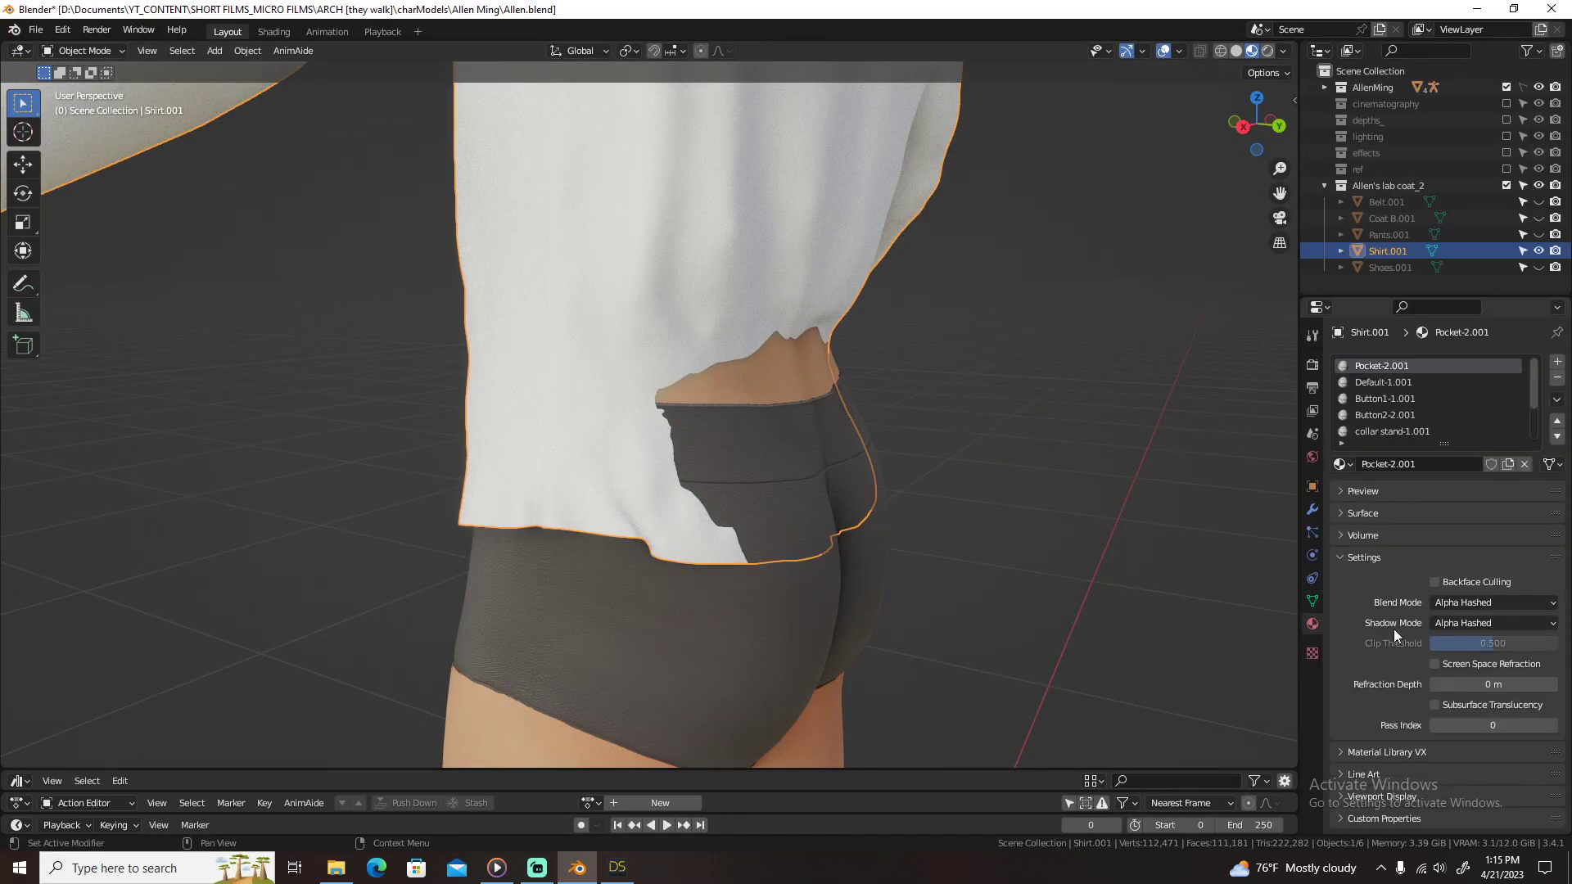
click(1462, 617)
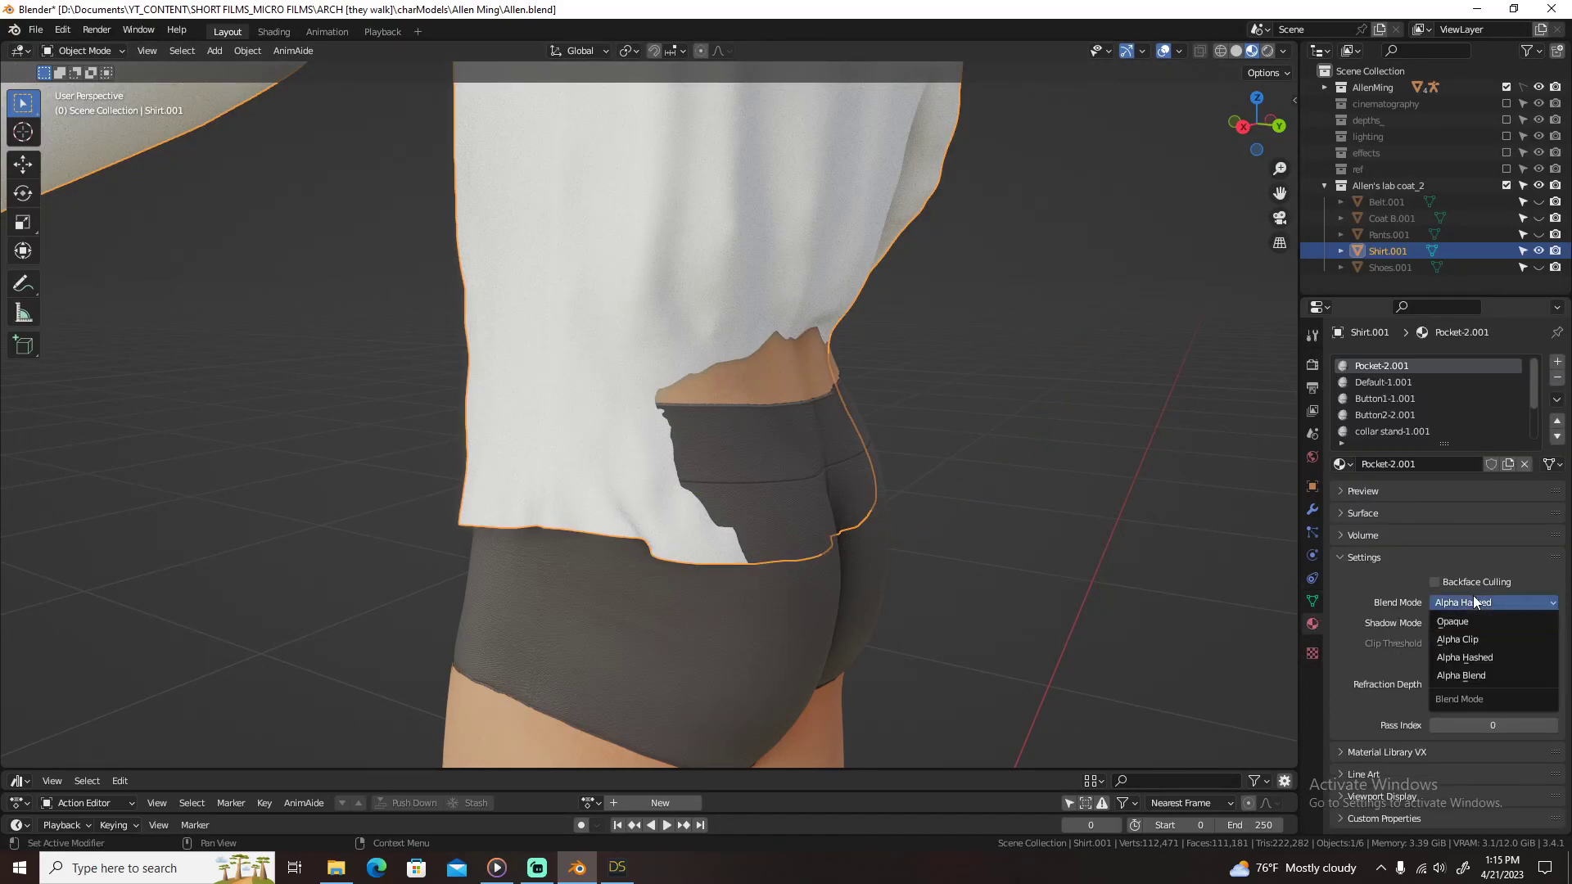
click(1374, 382)
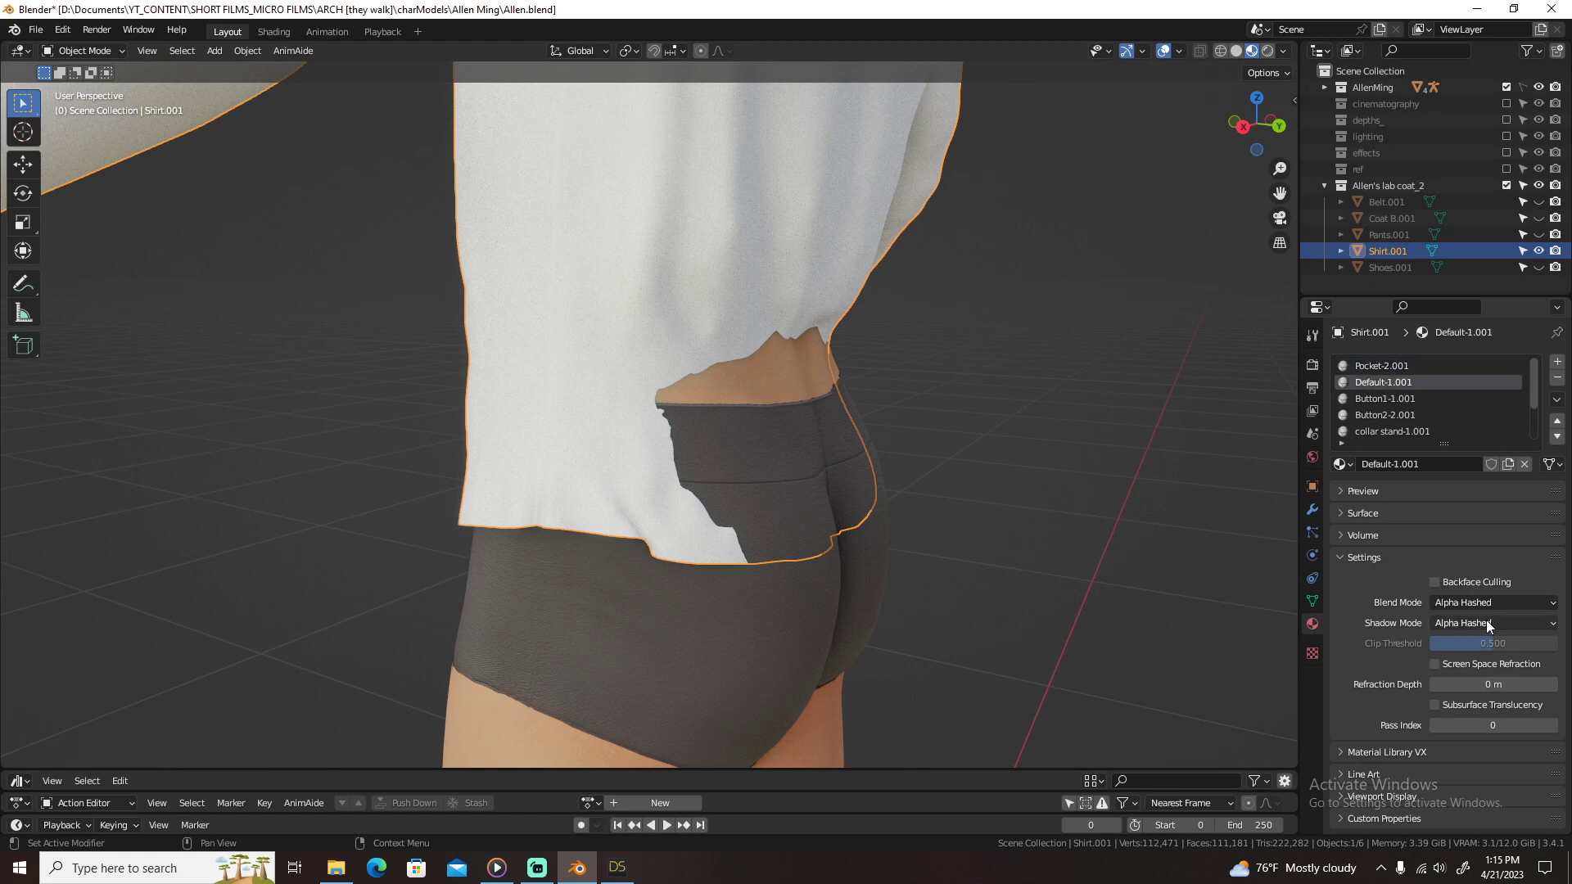
click(1483, 603)
click(1471, 629)
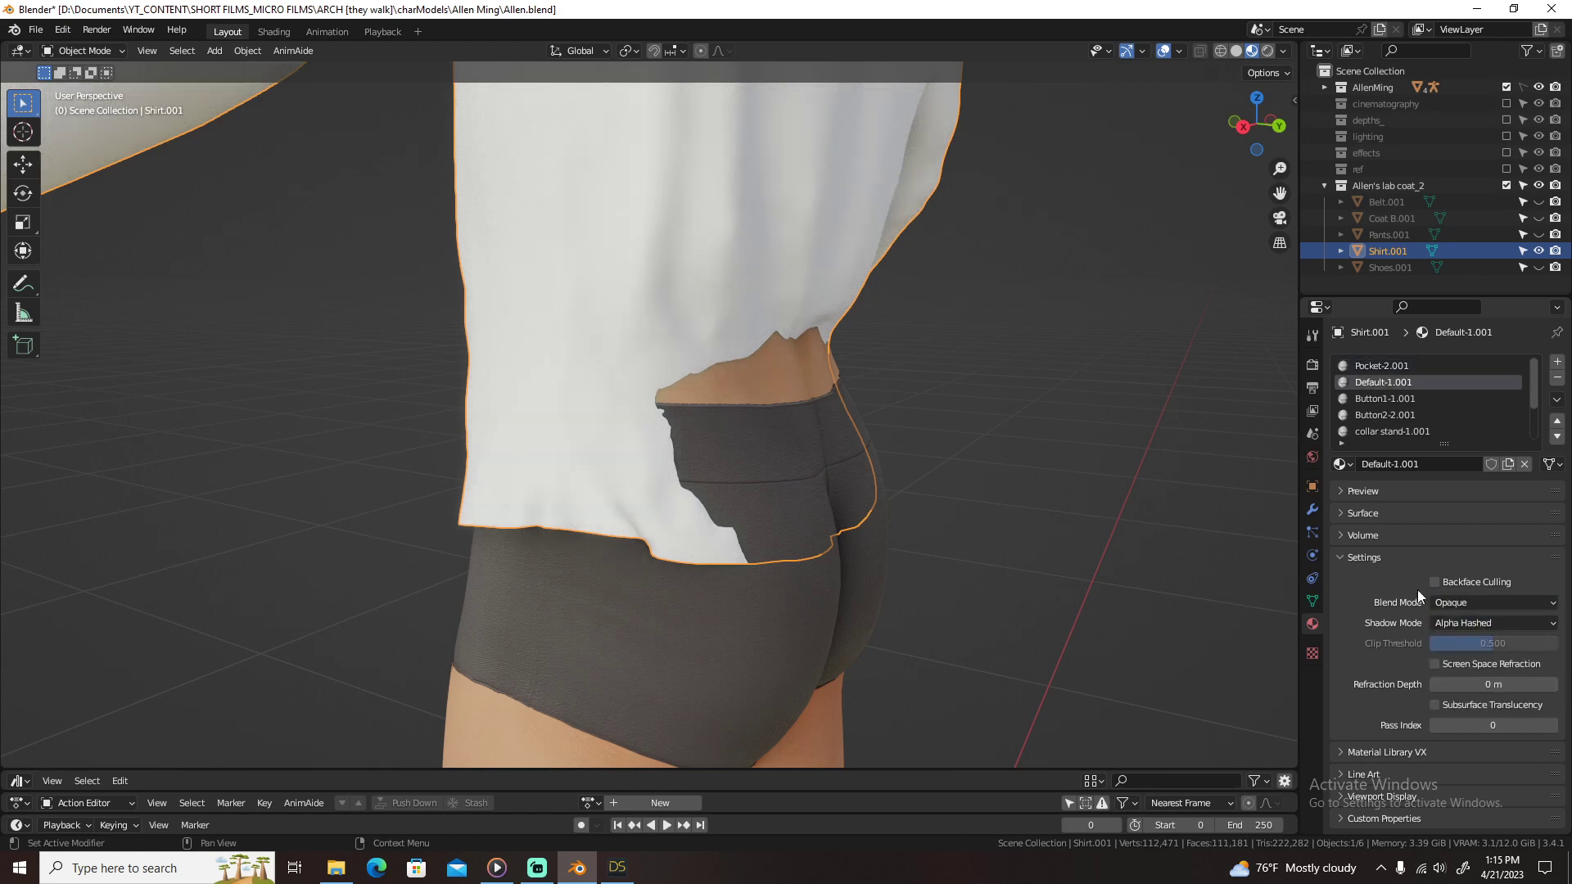
Step: Check the Eevee viewport denoising option against the shirt's grainy shading and return to the shirt's material settings
click(1313, 364)
click(1378, 395)
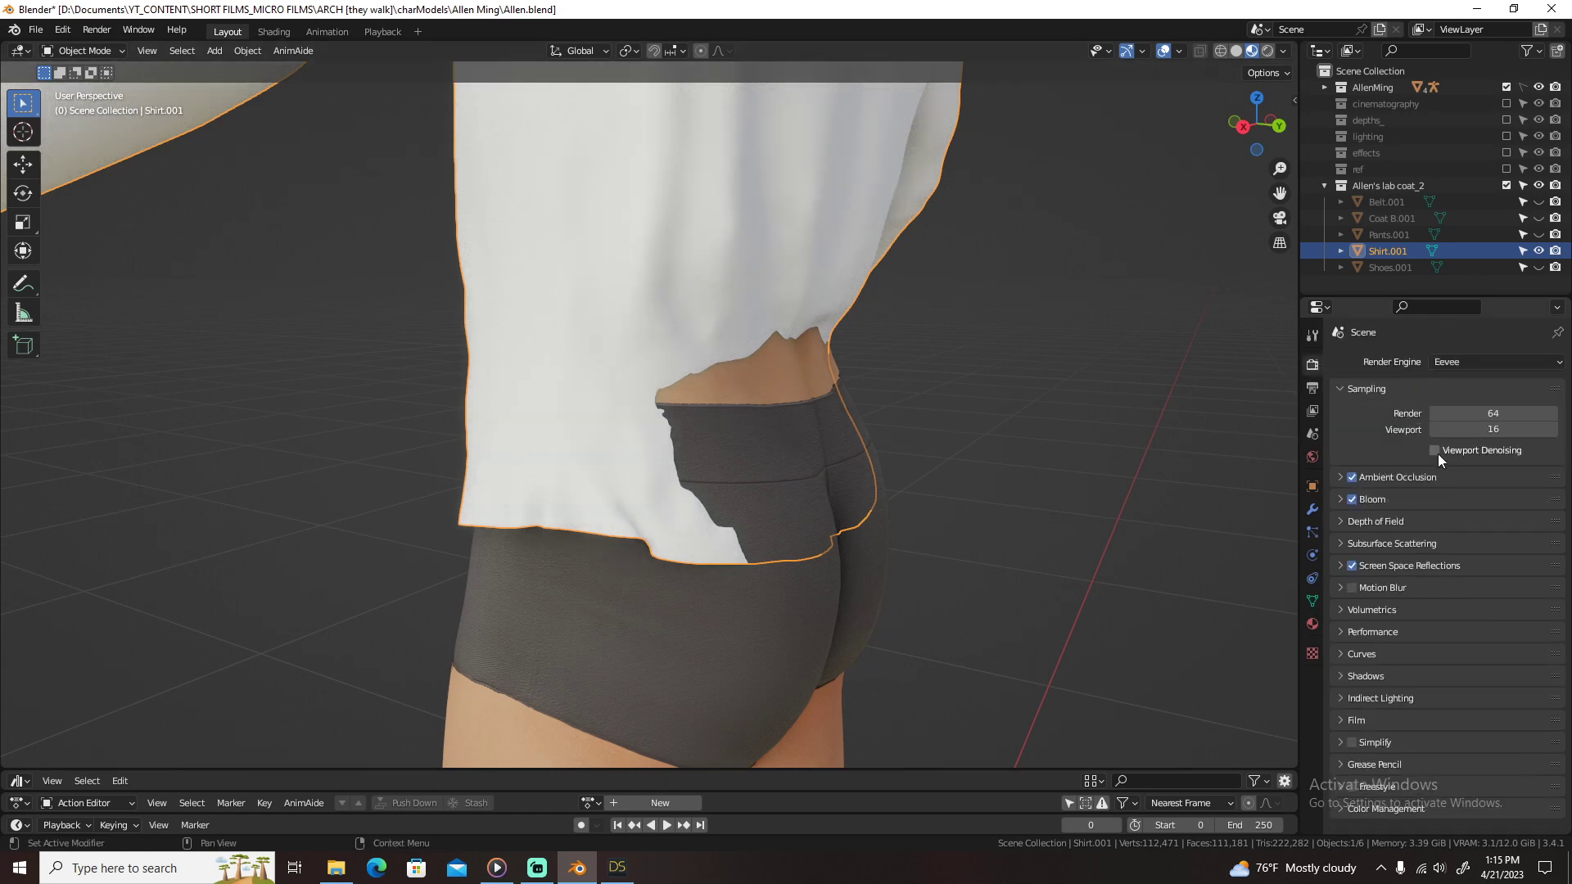
middle_drag(953, 378, 1101, 368)
click(1435, 450)
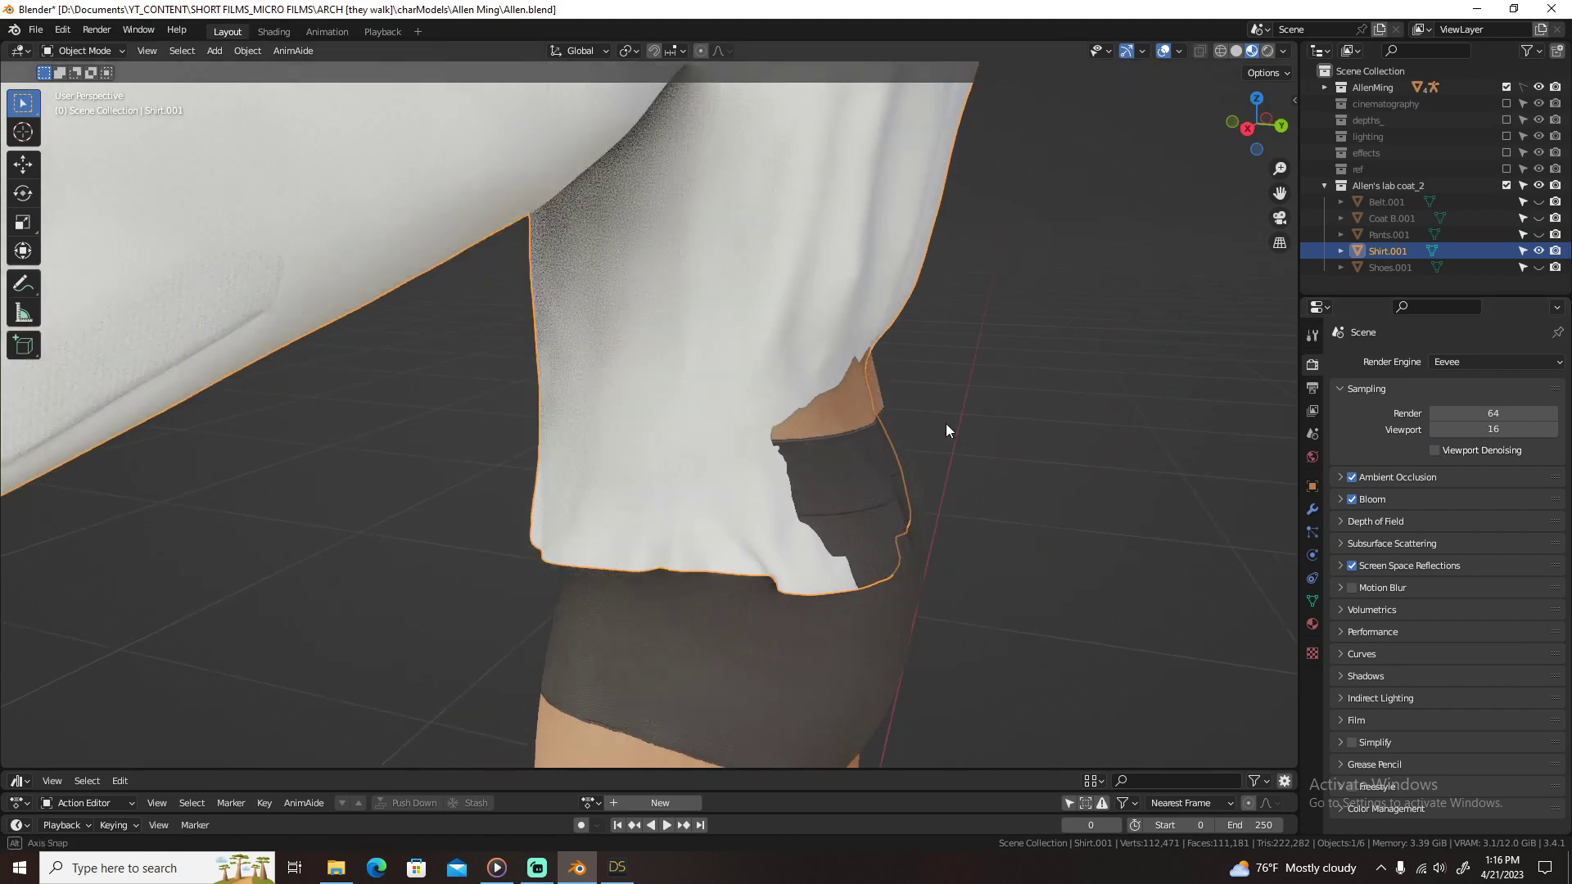
middle_drag(946, 424, 873, 415)
middle_drag(594, 284, 635, 309)
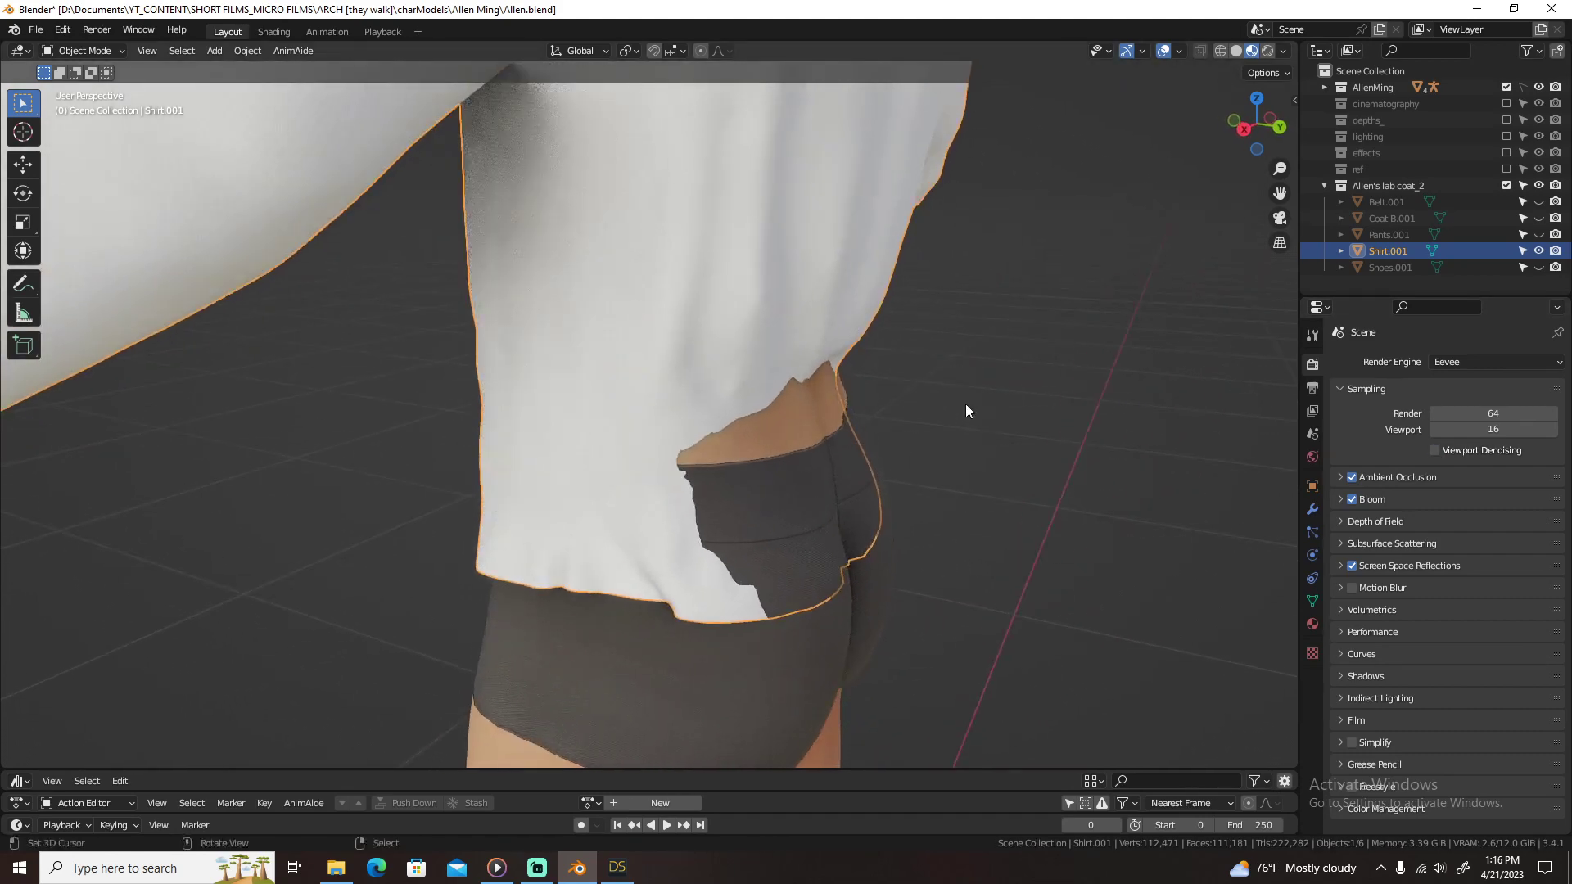
click(1363, 390)
click(1311, 624)
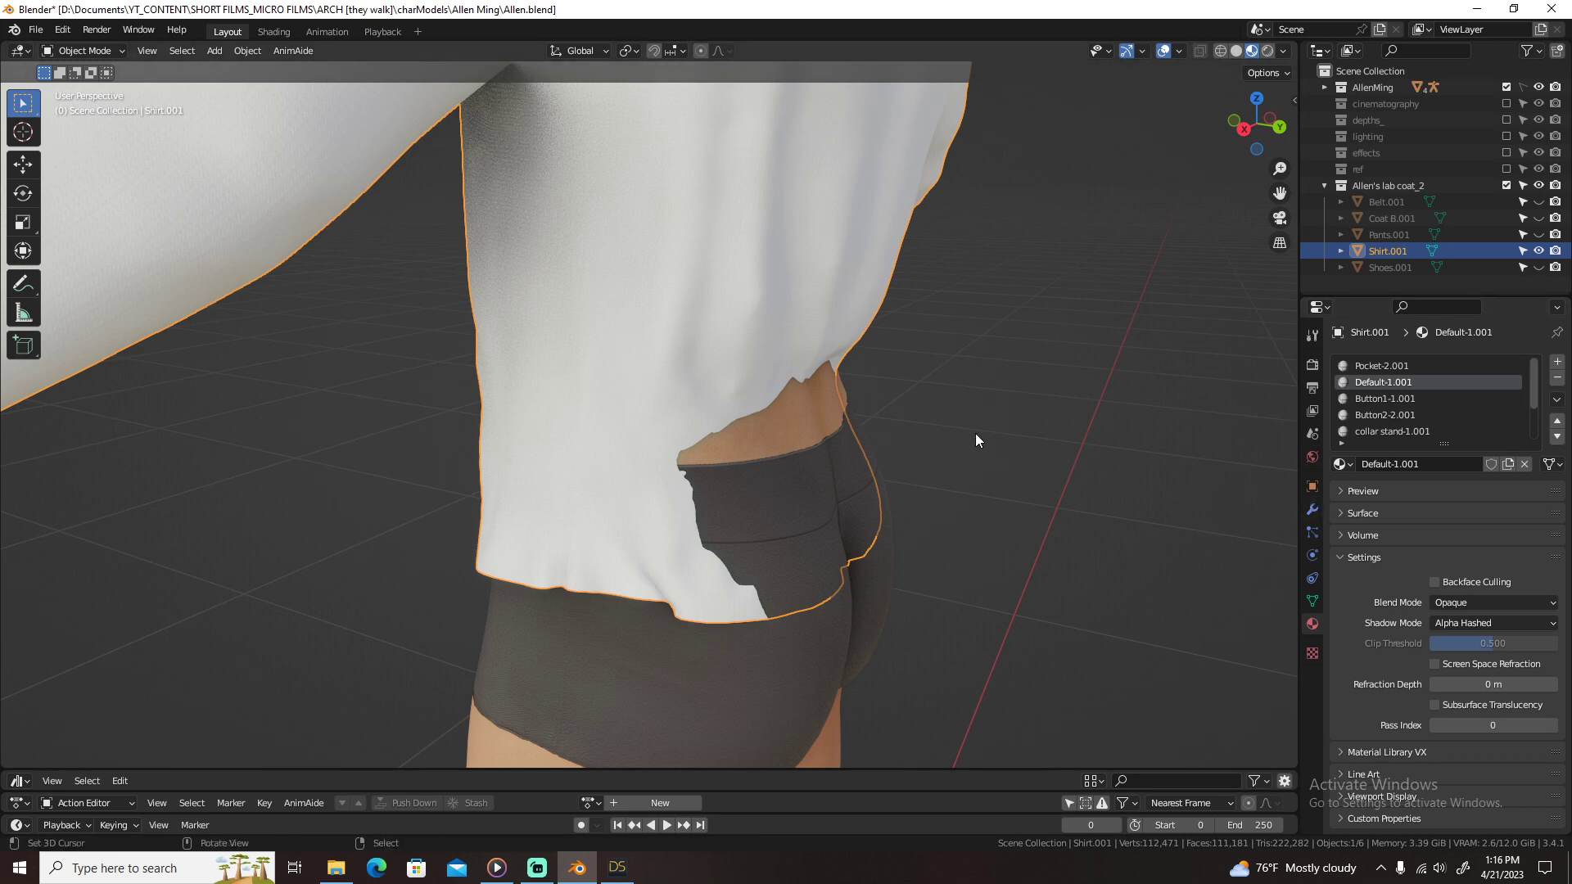
Step: Pull the shirt's back hem down and around the hips with the Grab brush to cover the exposed waist, and leave Sculpt Mode
key(ctrl+Tab)
click(975, 524)
drag(728, 411, 788, 473)
drag(823, 421, 835, 483)
drag(731, 501, 854, 543)
drag(758, 565, 593, 573)
scroll(841, 522, down, 5)
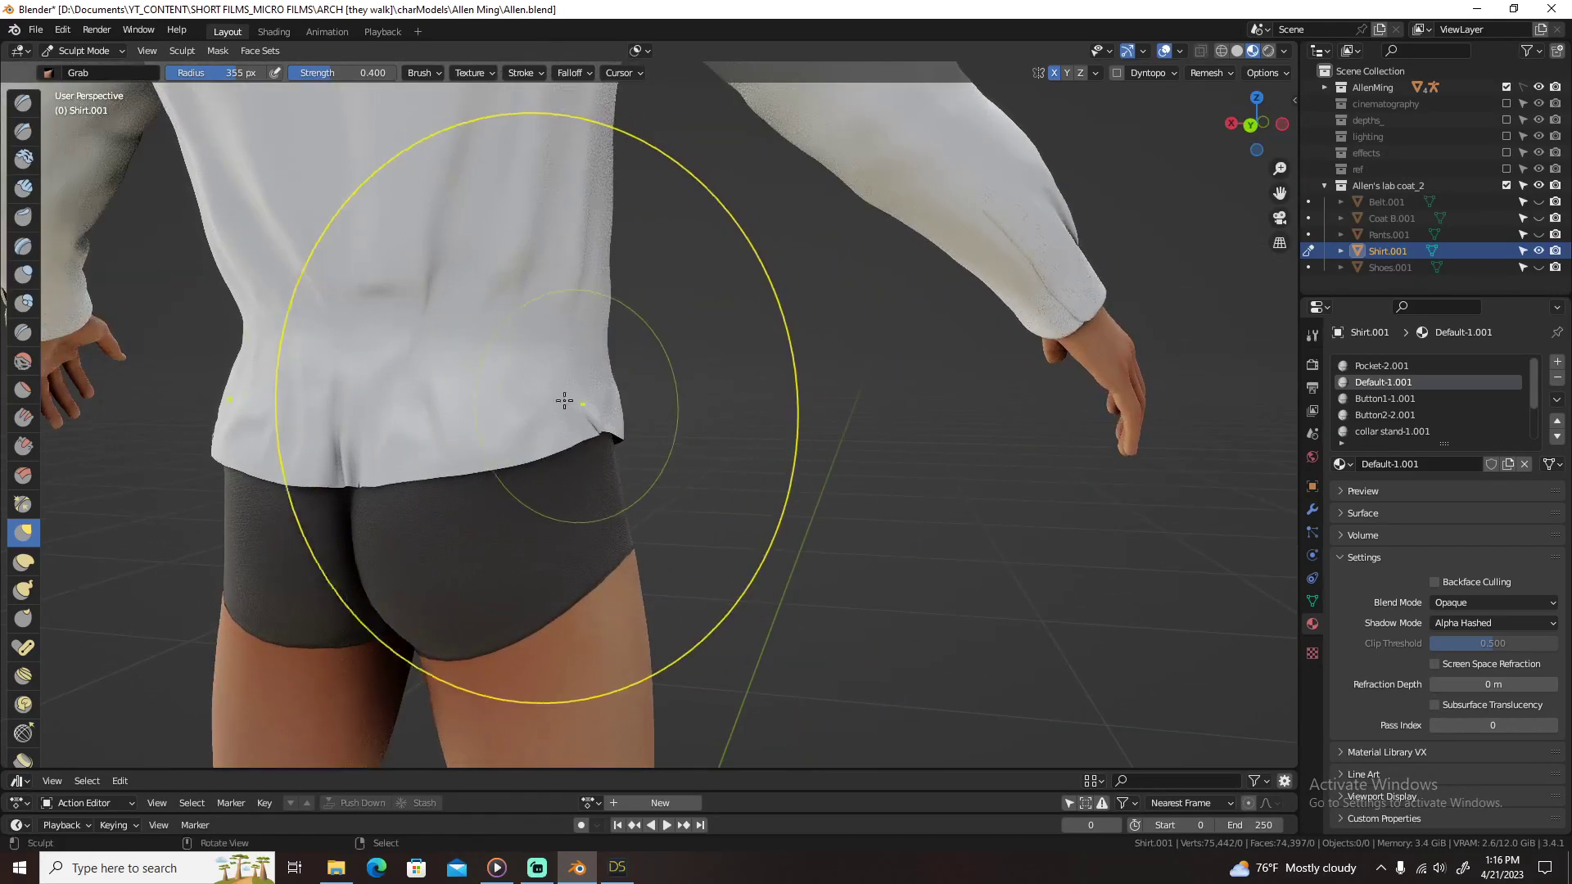
scroll(640, 411, up, 5)
mouse_move(640, 411)
middle_down()
mouse_move(842, 403)
mouse_move(821, 256)
mouse_move(803, 470)
mouse_move(714, 448)
mouse_move(706, 365)
middle_up()
scroll(713, 327, up, 4)
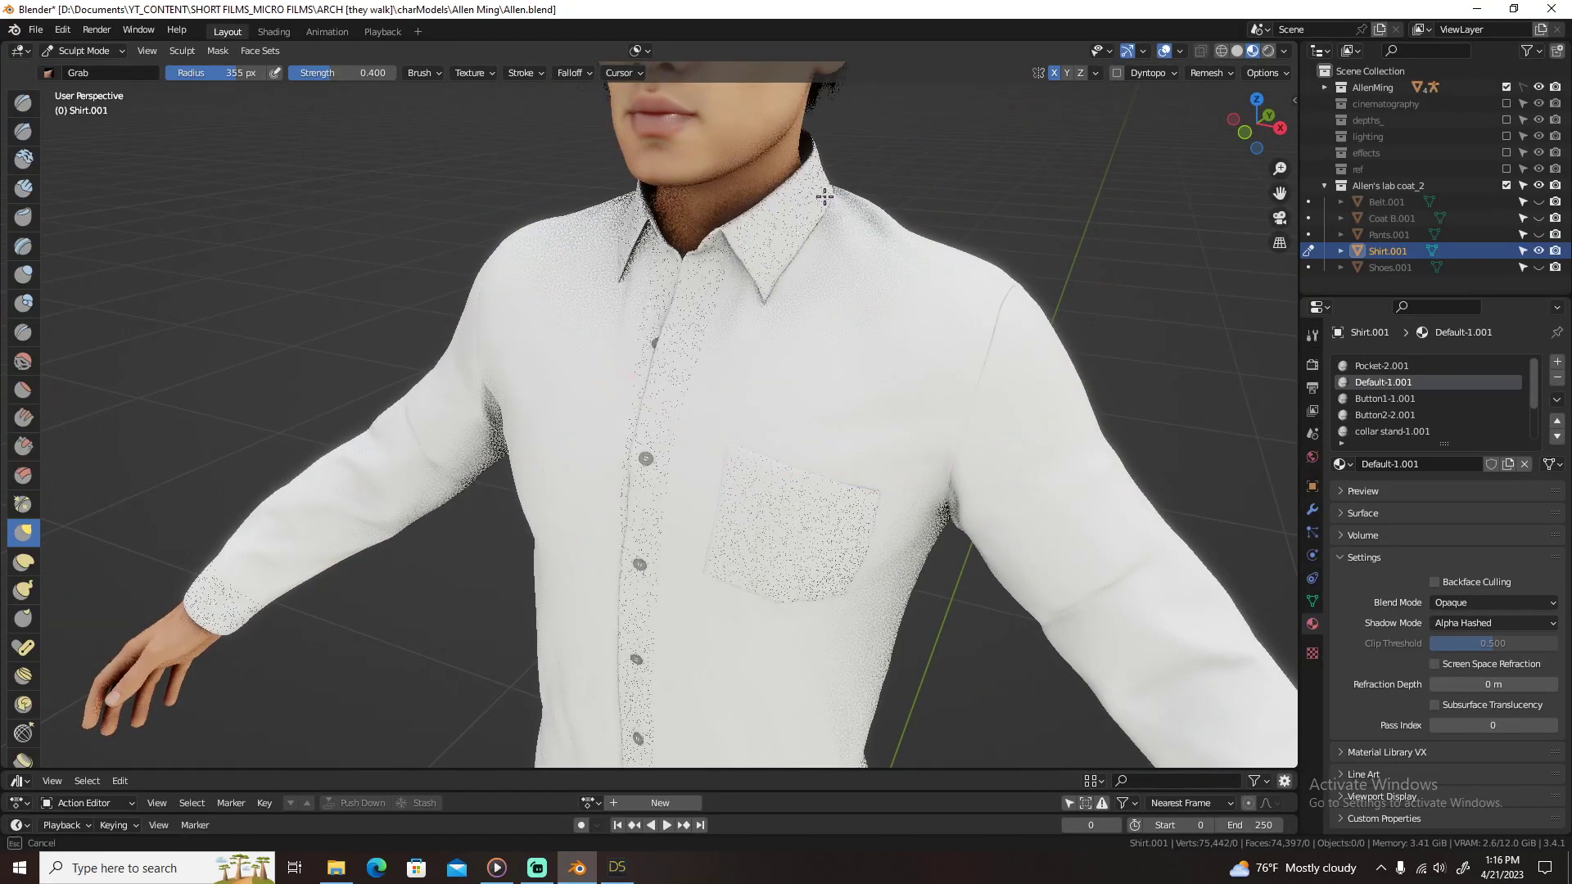
scroll(827, 205, down, 4)
key(ctrl+Tab)
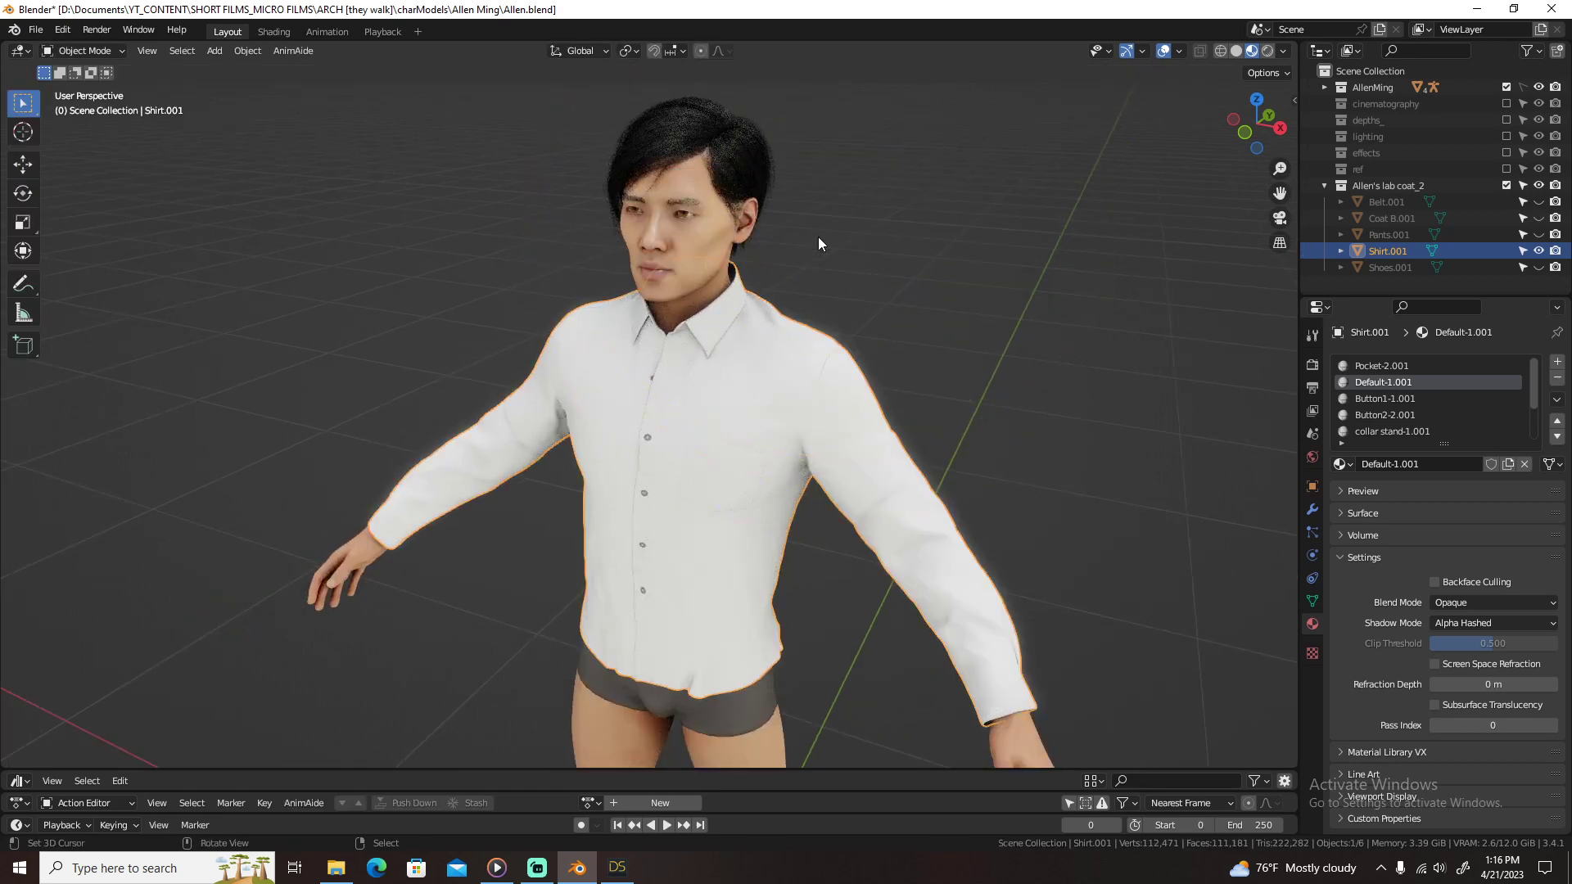
Step: Show Coat B.001 to check how it sits over the shirt, and hide it again
scroll(818, 238, down, 4)
click(1539, 219)
click(1402, 219)
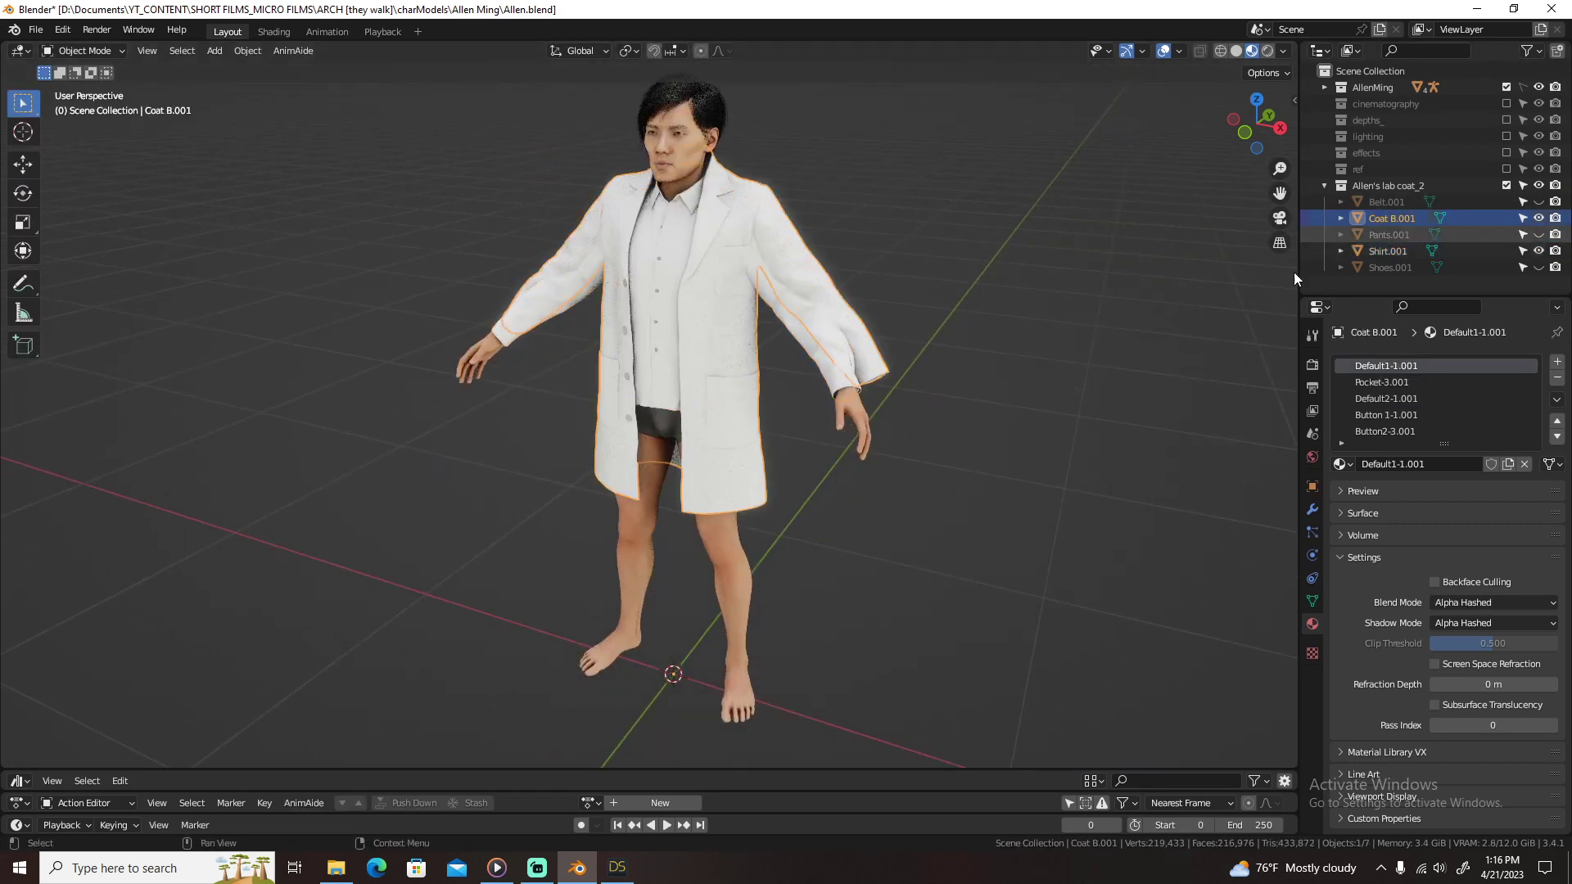
middle_drag(1008, 293, 1030, 297)
click(1539, 218)
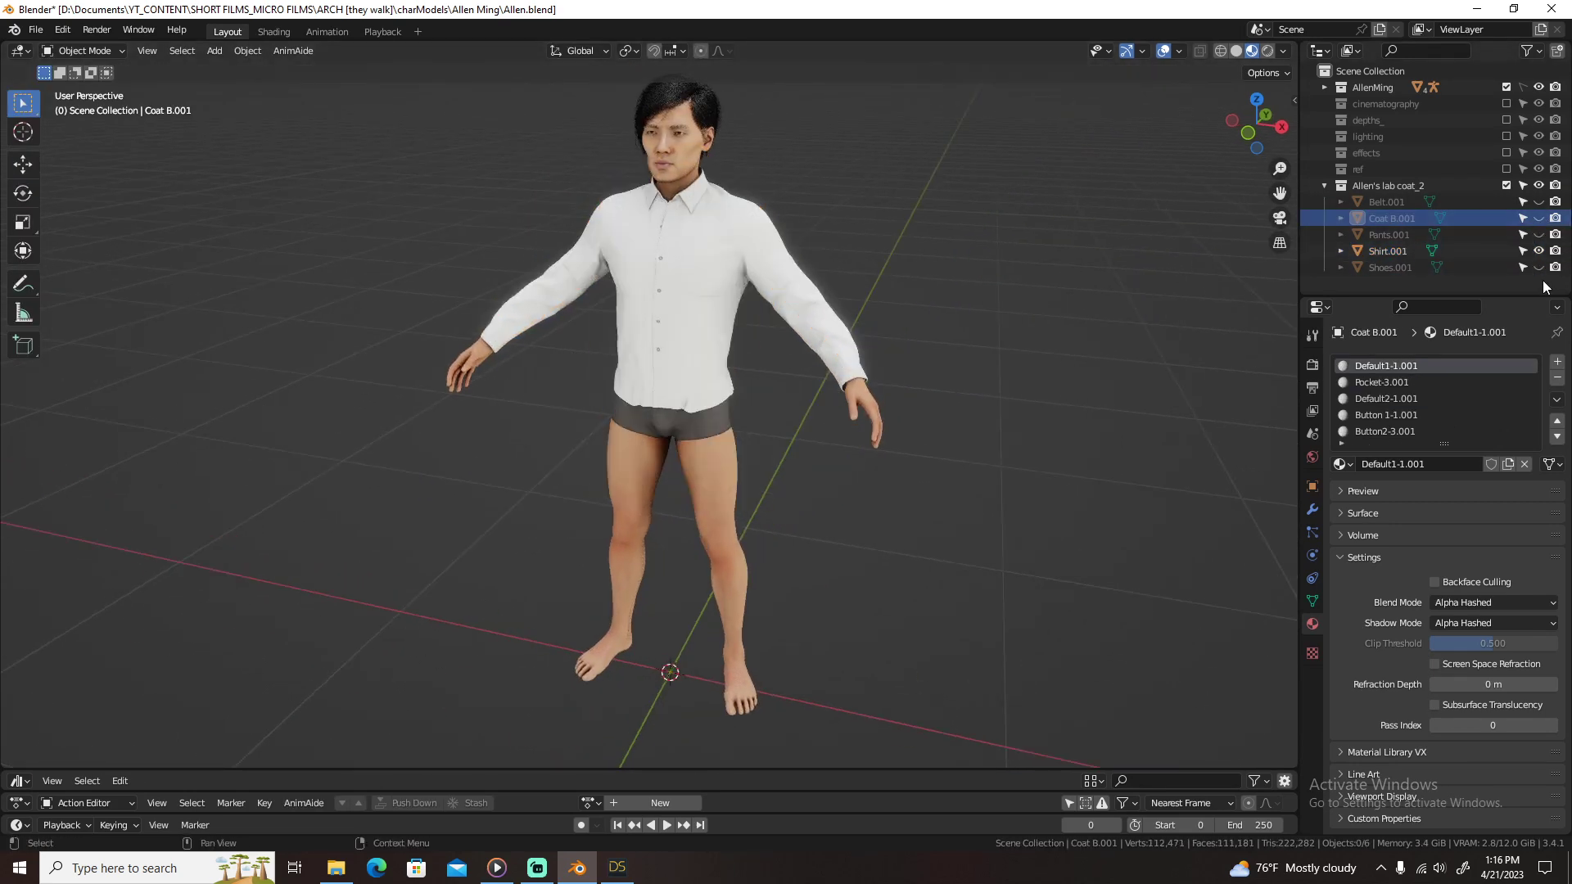
Step: Unhide and select Pants.001 and inspect it from the front, side and back for body parts poking through
click(1538, 235)
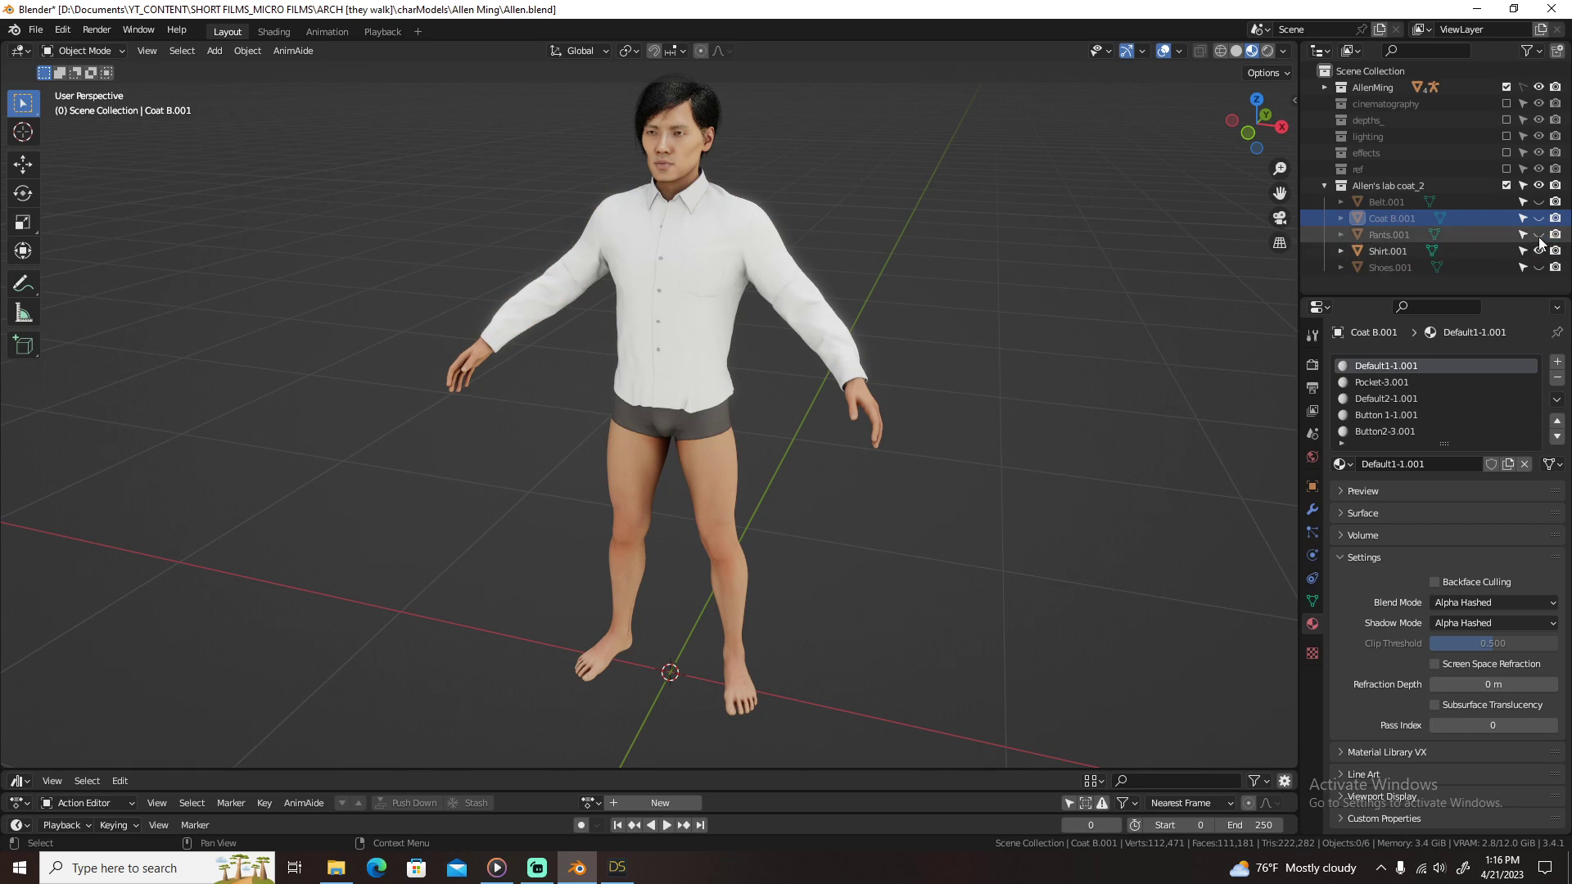
click(1388, 235)
scroll(876, 340, up, 4)
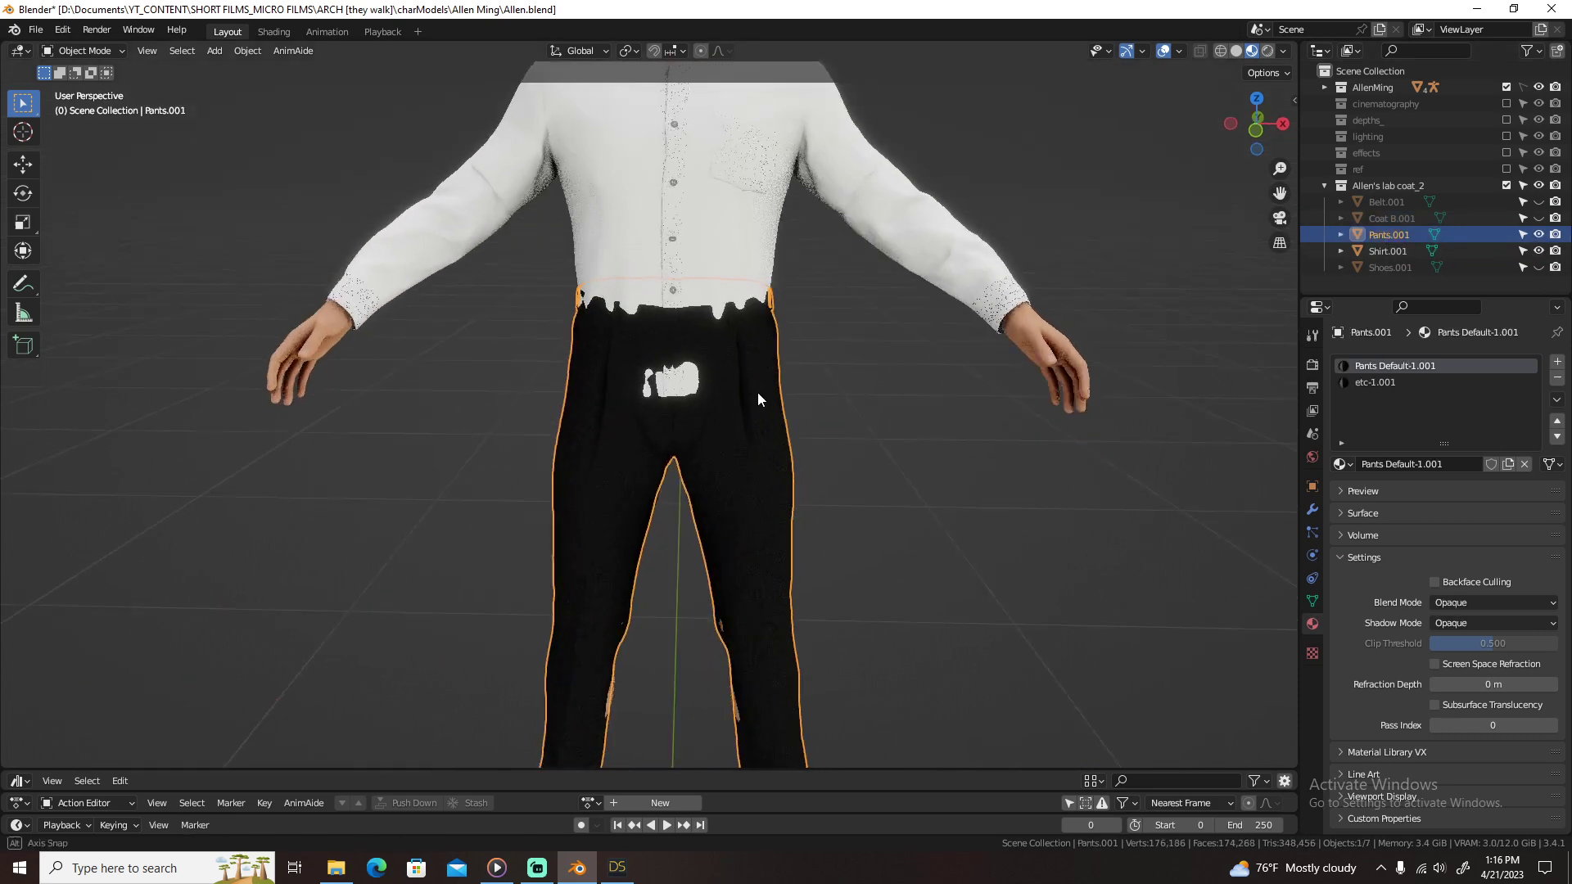
middle_drag(744, 190, 700, 244)
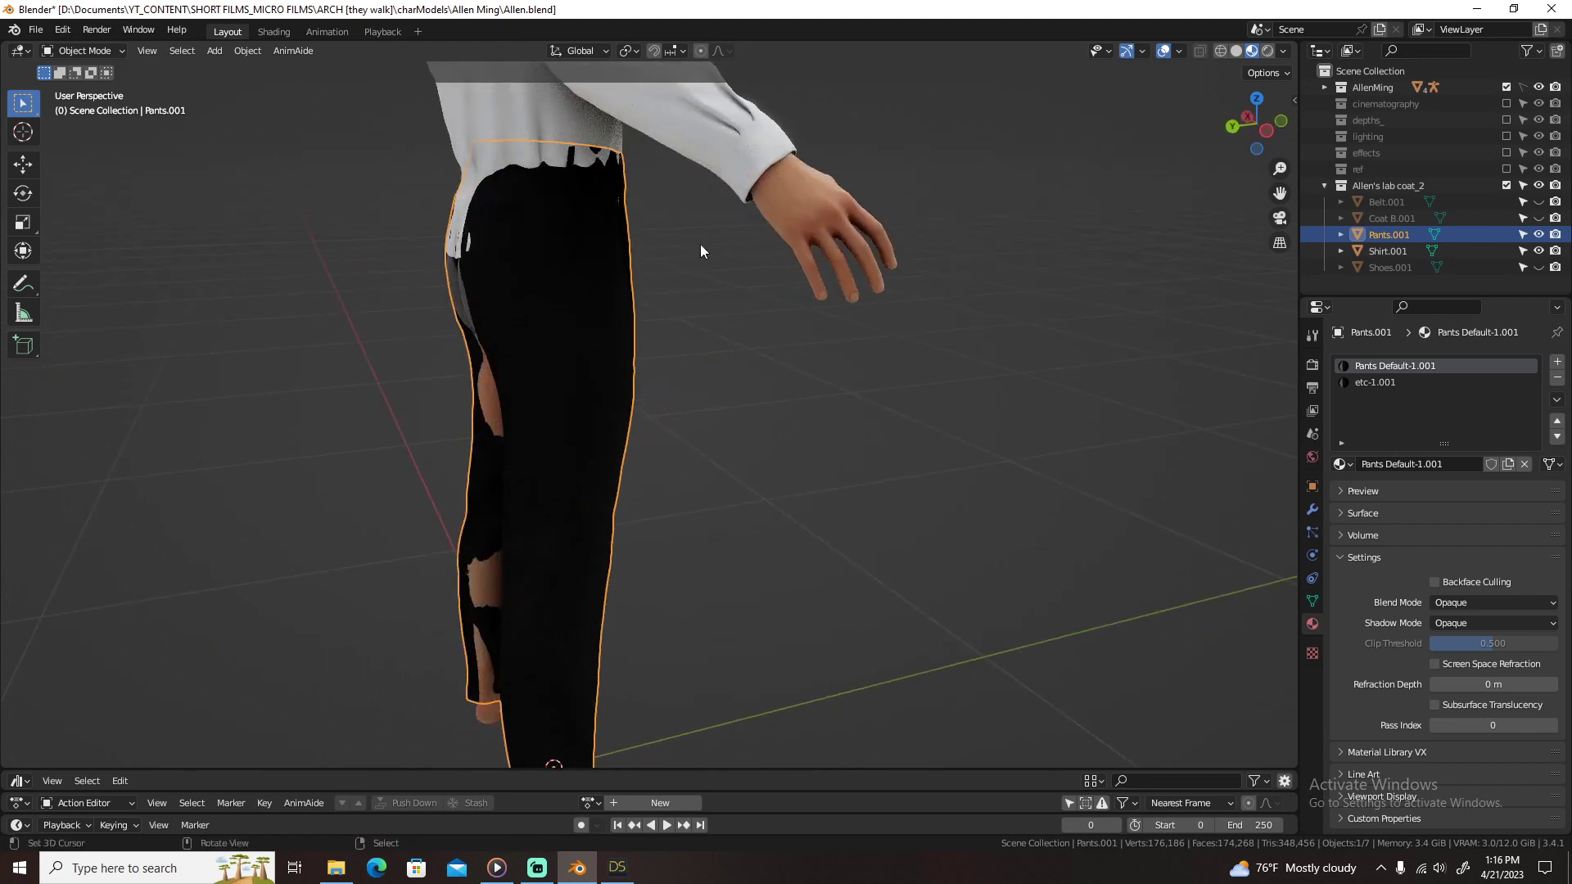
middle_drag(463, 185, 539, 198)
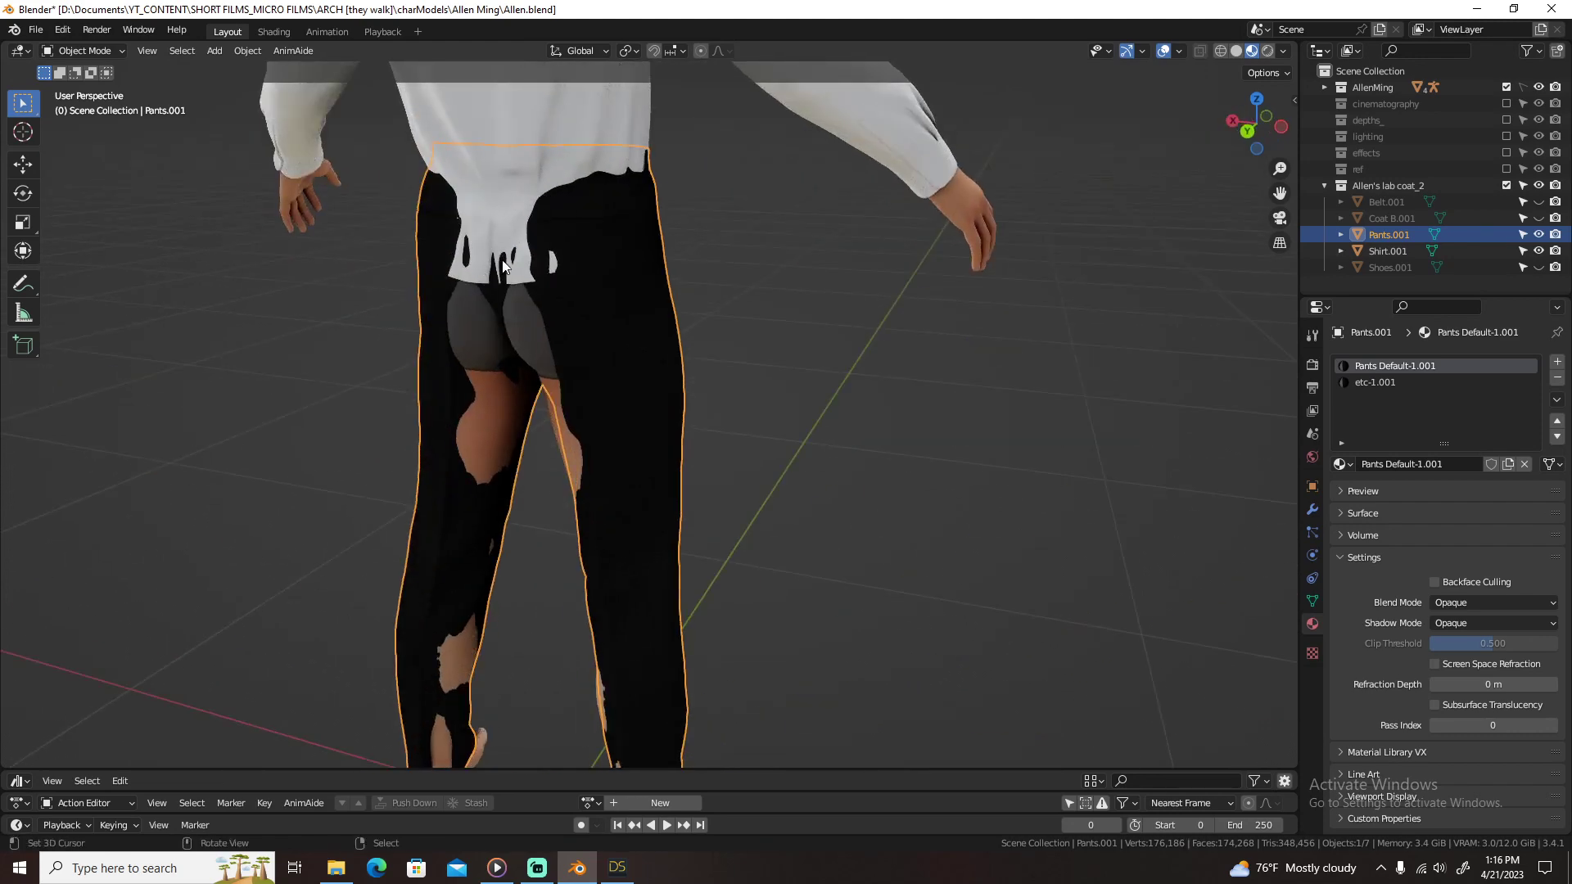
middle_drag(504, 267, 817, 172)
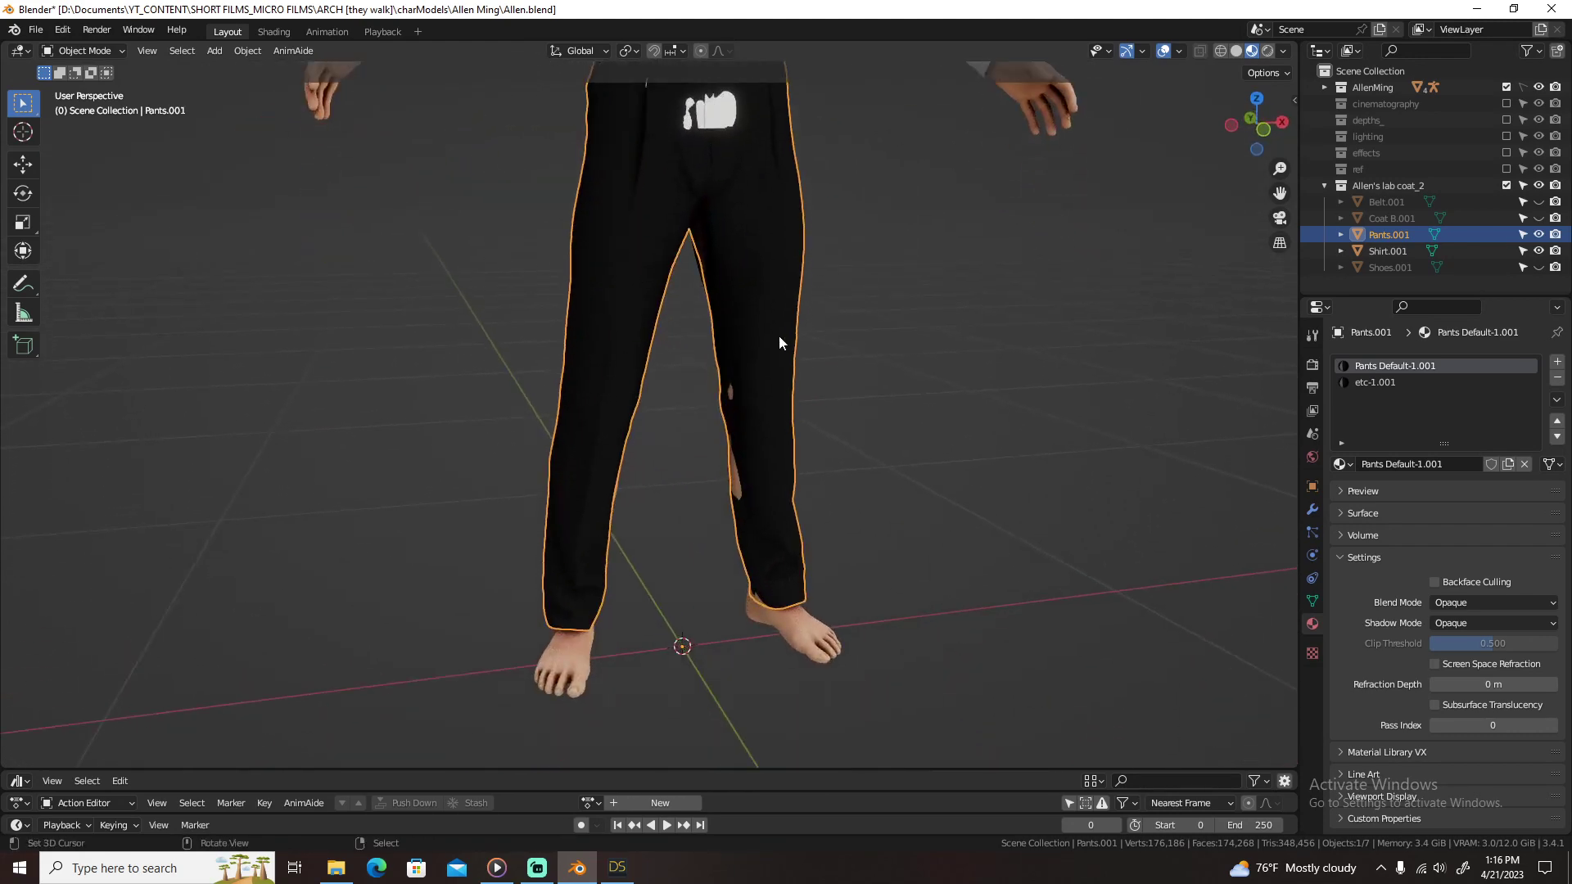
Step: Start sculpting Pants.001 with the Elastic Deform brush in the front view, with the brush radius set to 219 px
key(ctrl+Tab)
key(s)
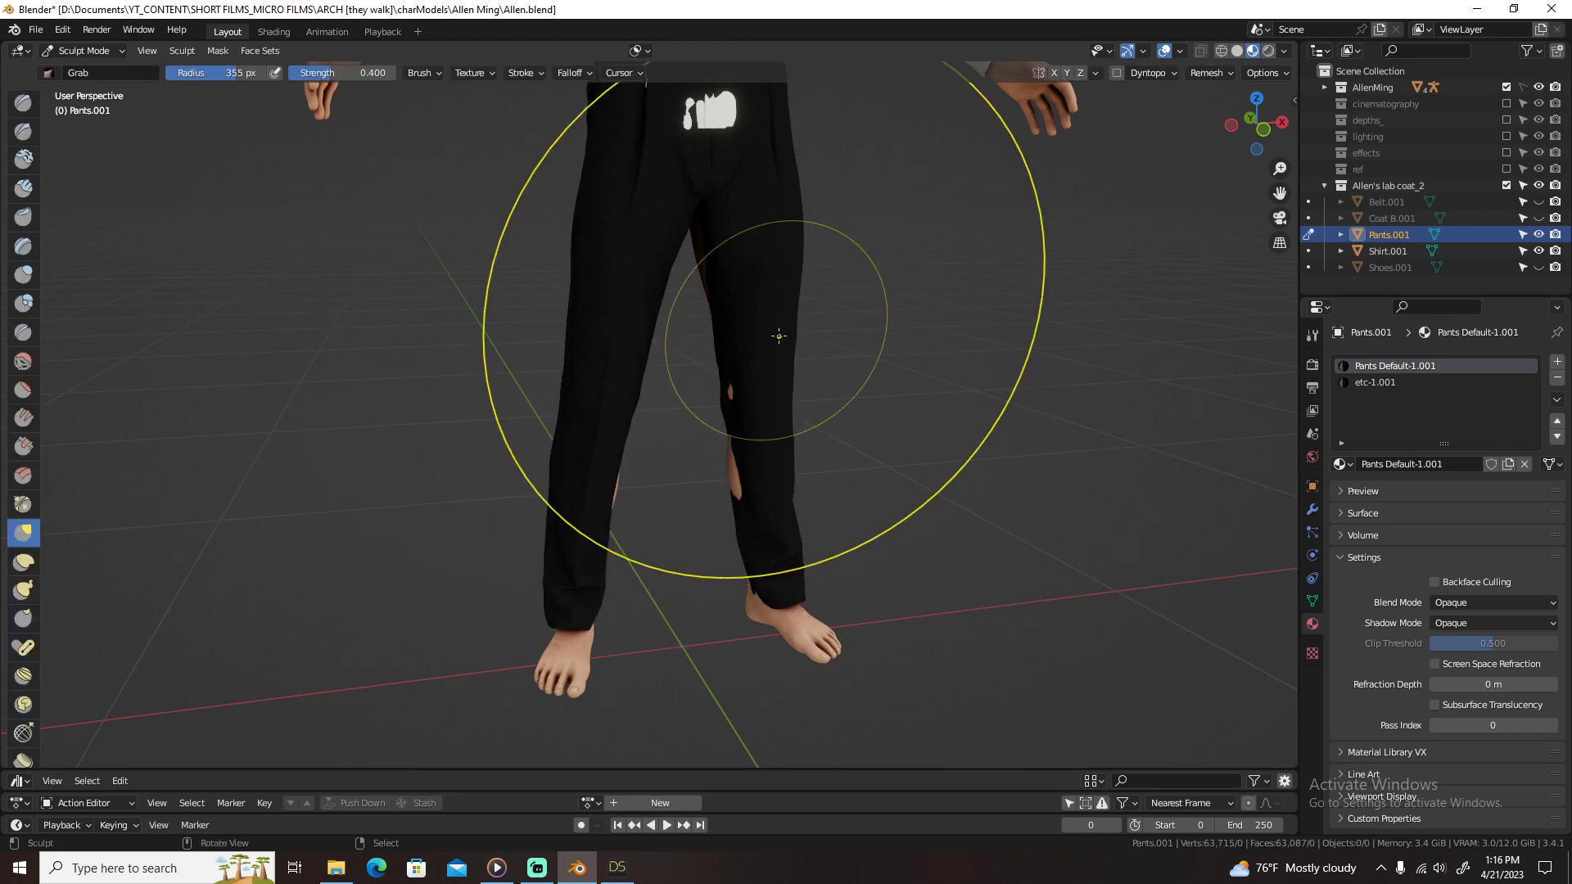
shift+middle_drag(779, 305, 788, 372)
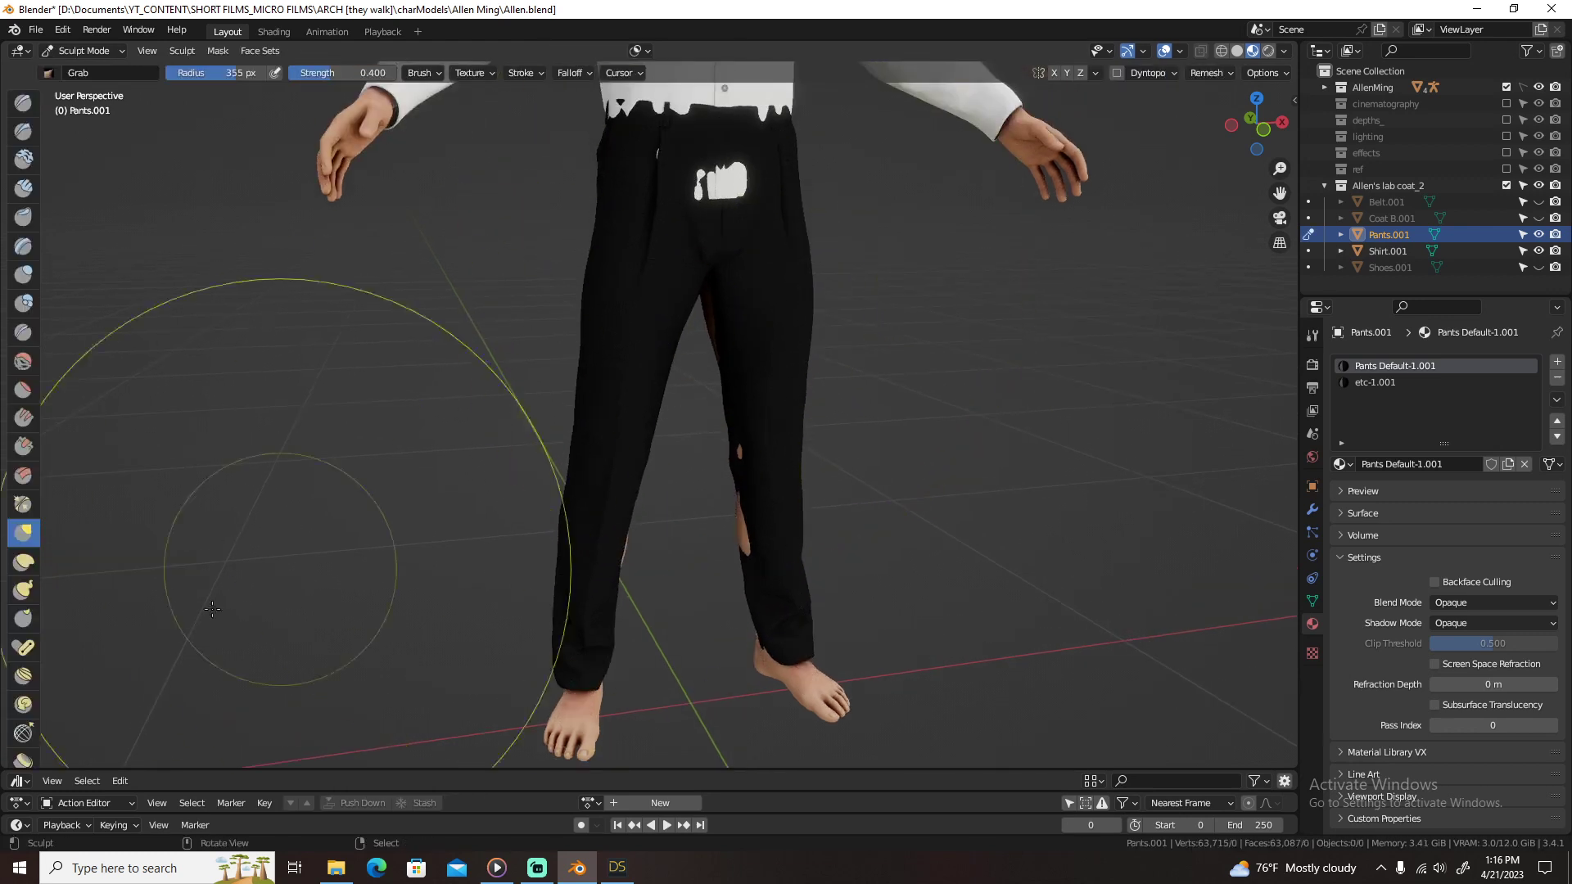
click(23, 564)
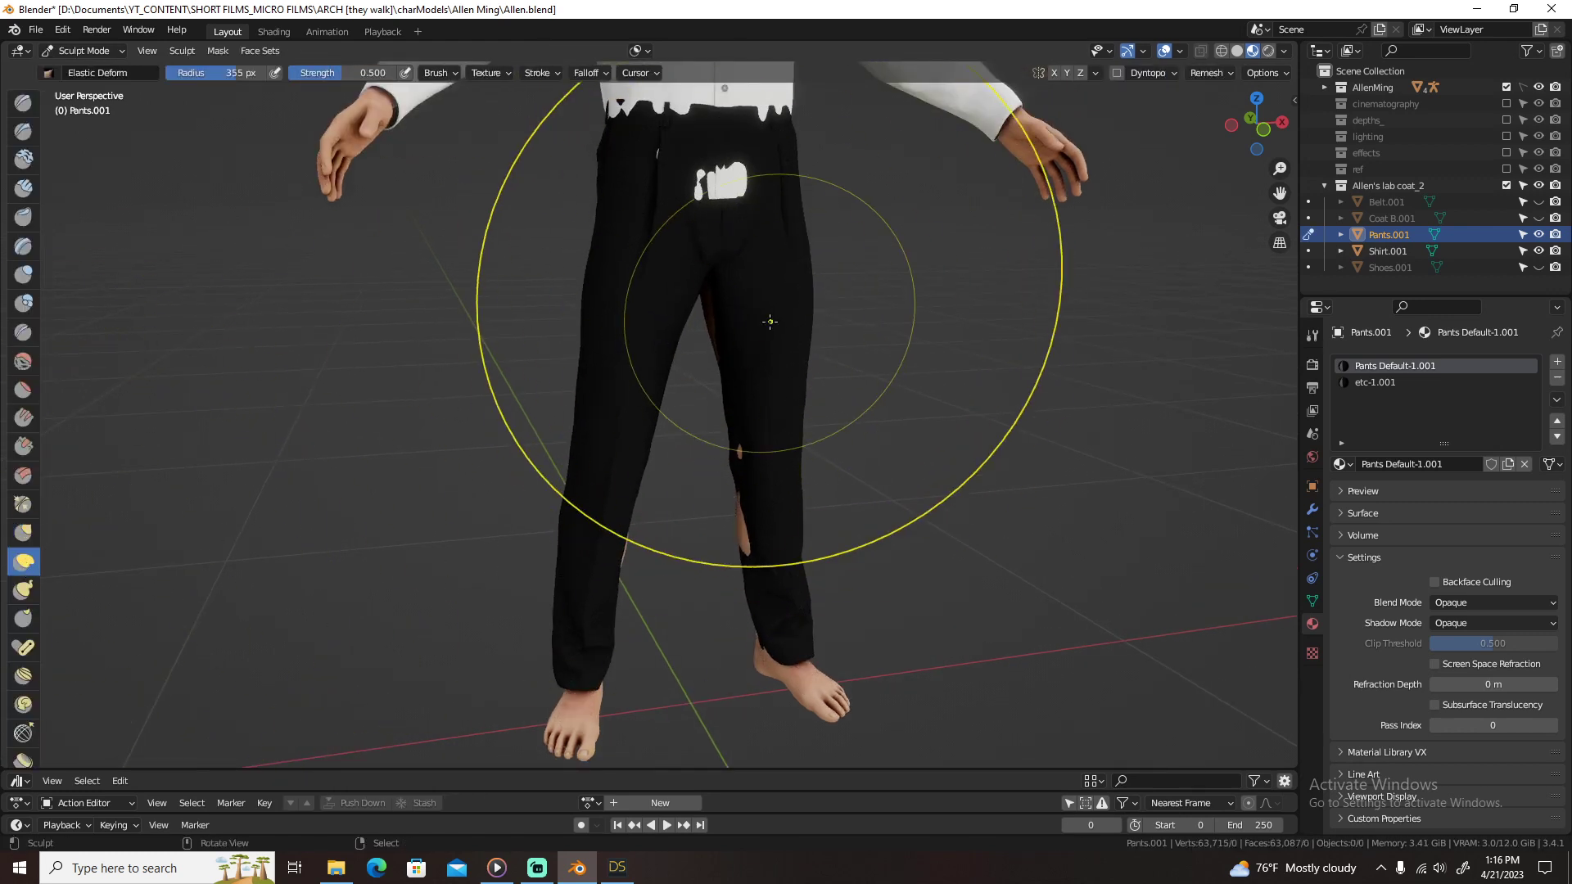
key(KP_1)
scroll(826, 146, up, 2)
scroll(827, 147, down, 2)
key(f)
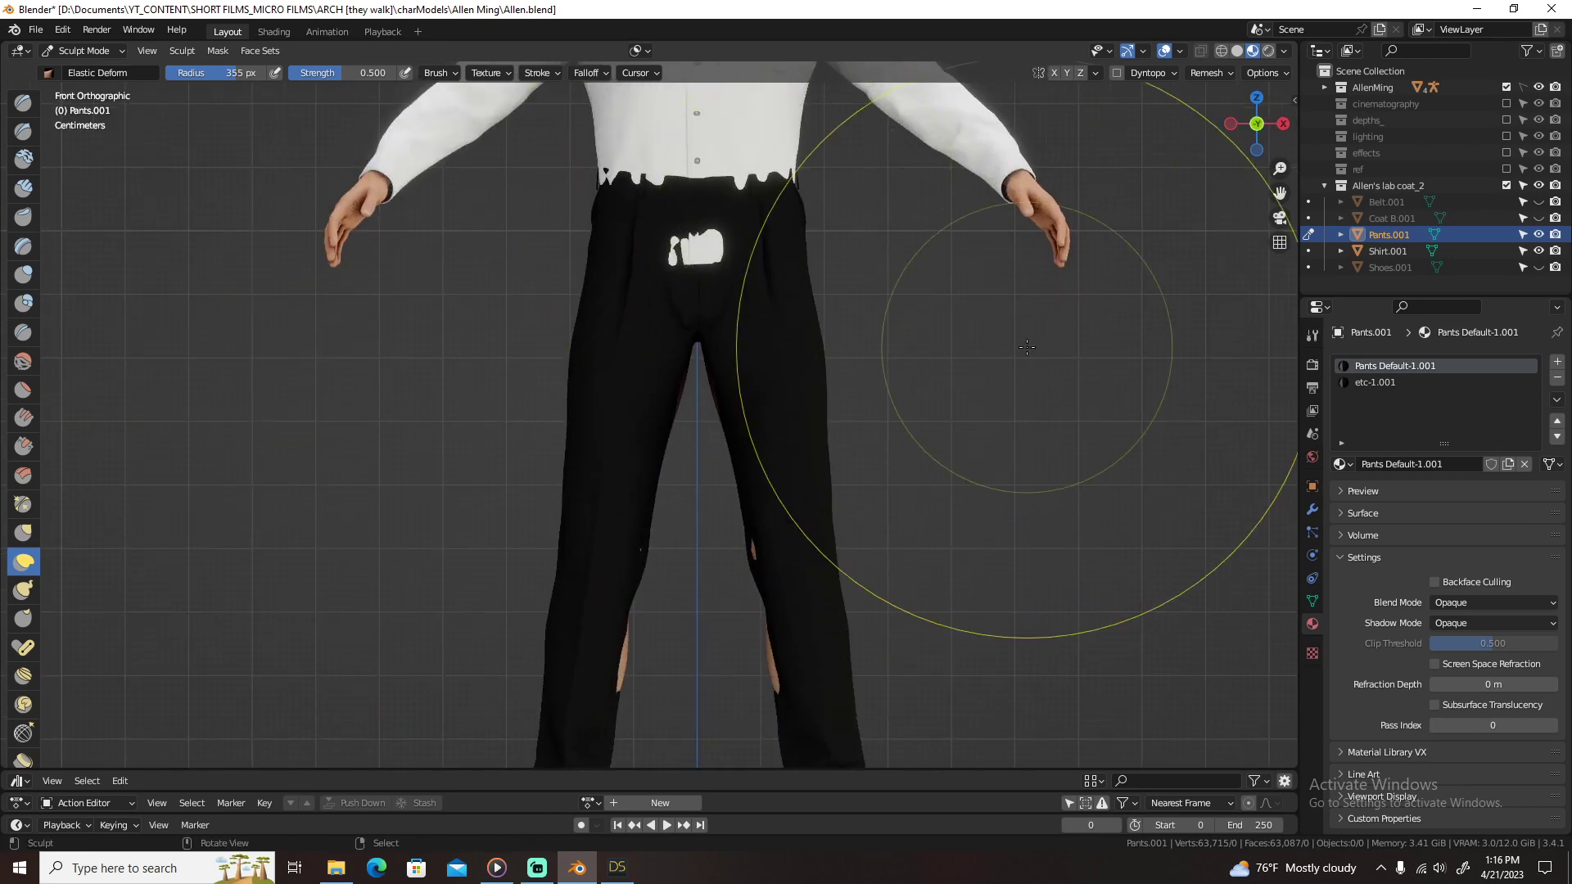
click(913, 321)
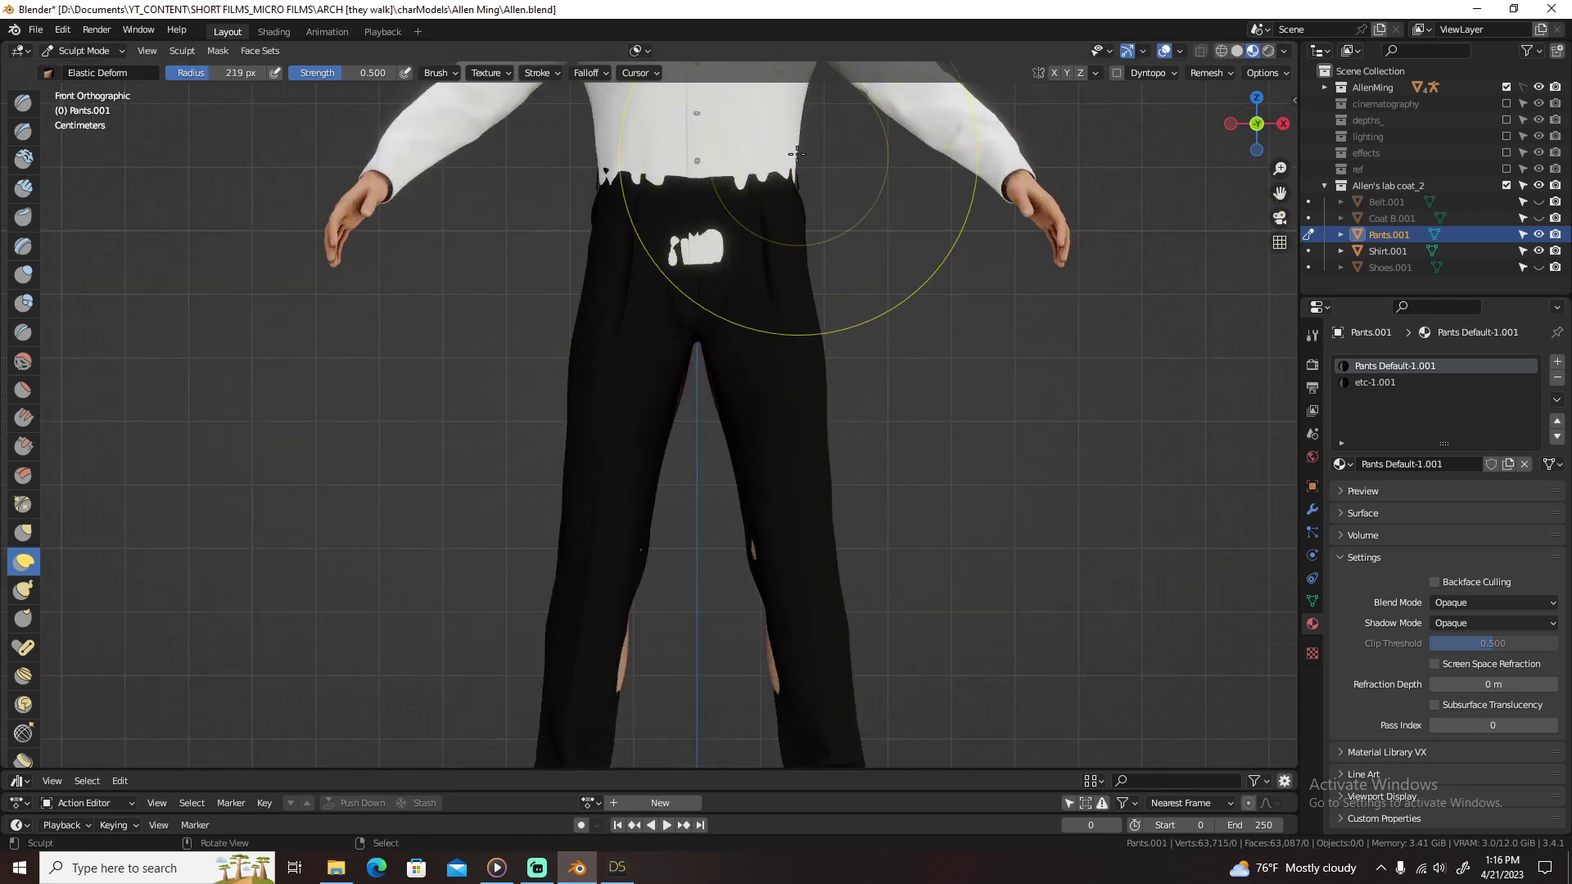
Step: Pull the pants' waist and hips over the shirt's hem from the front and side views, with sculpting mirrored on X
drag(795, 183, 783, 229)
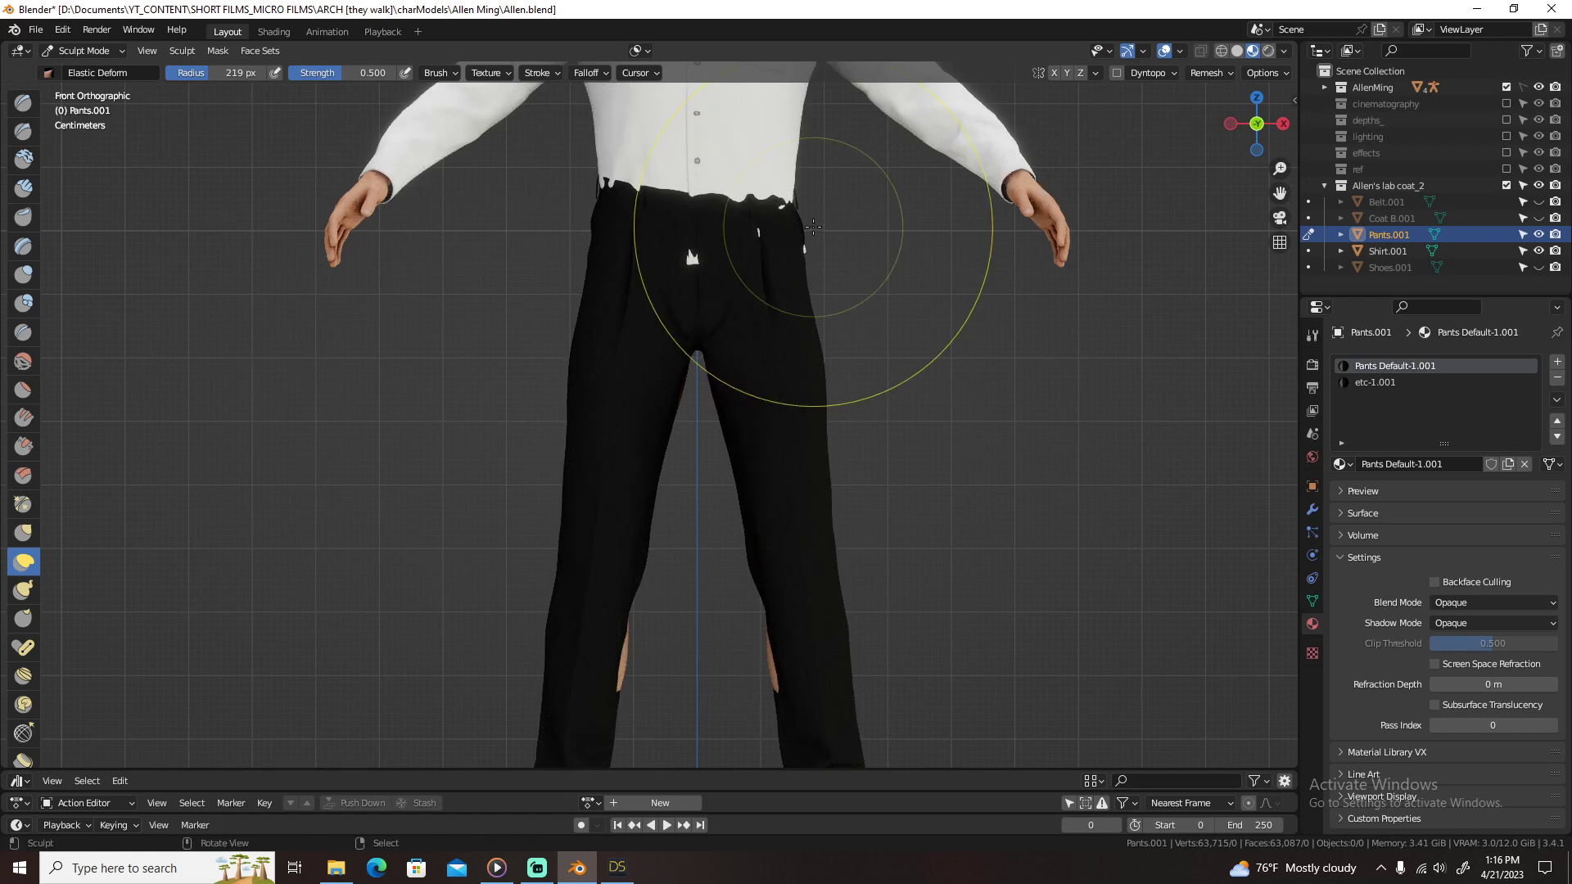
drag(813, 227, 829, 216)
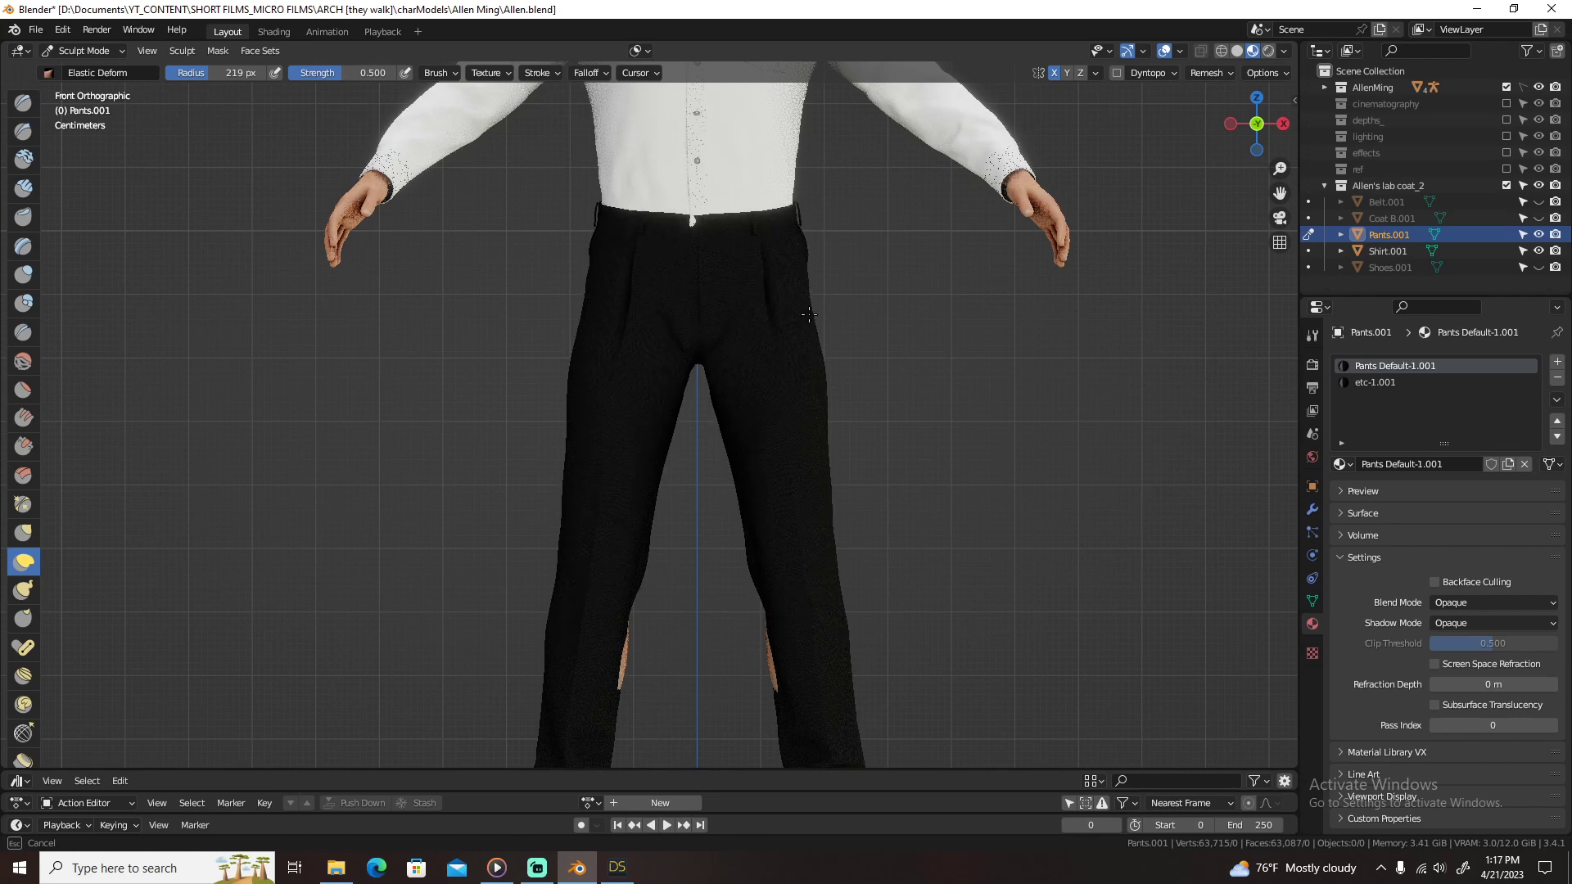
key(KP_3)
drag(794, 250, 809, 235)
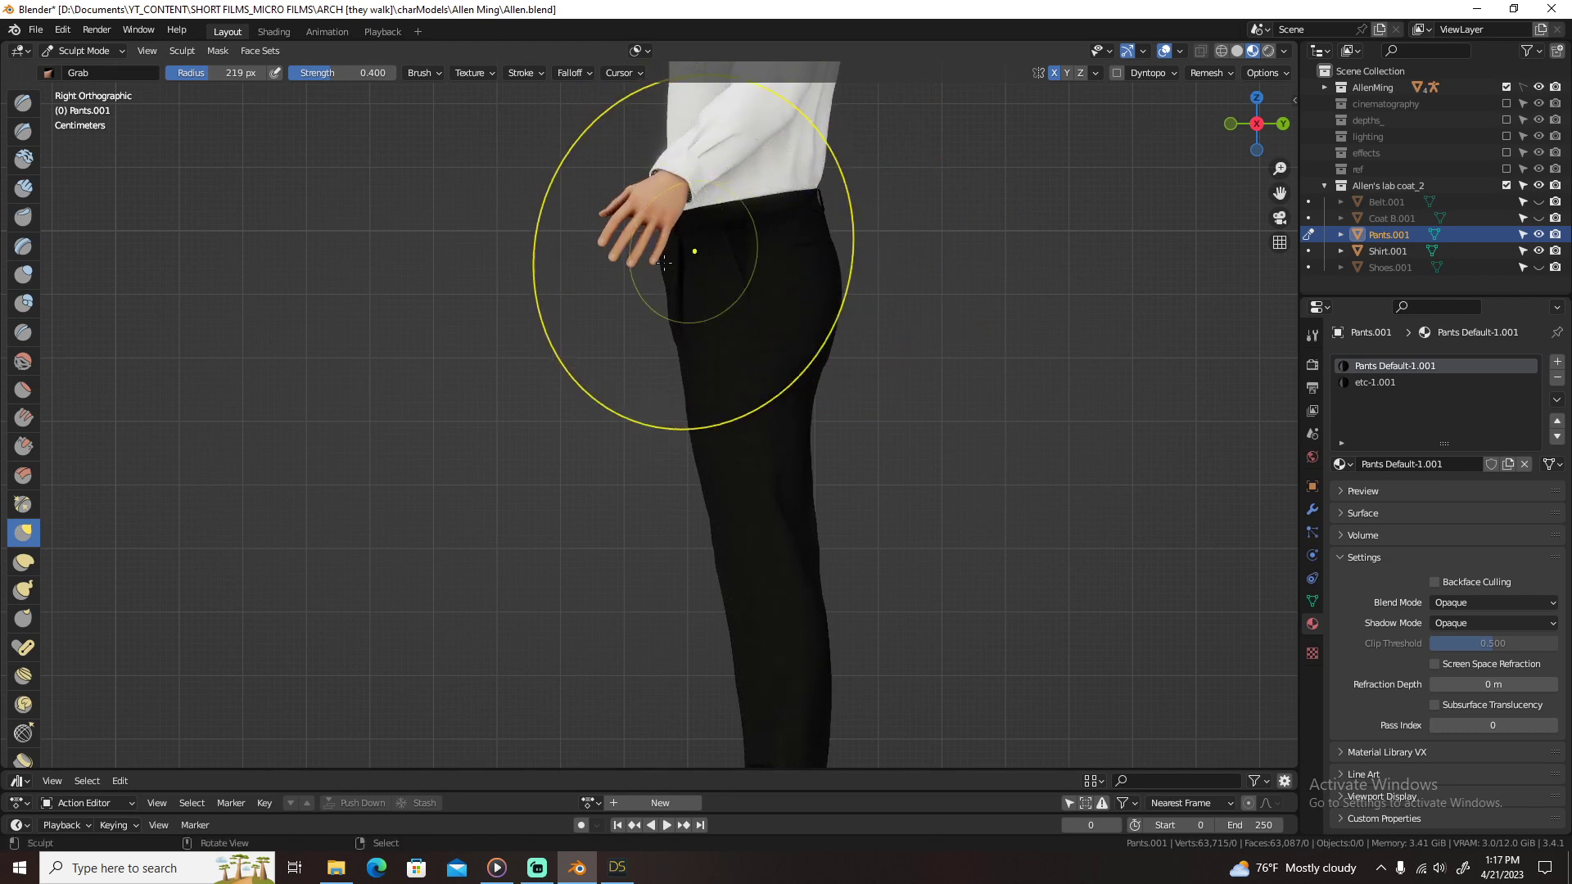
Step: Adjust the front of the pants' waist with the Grab brush and pull the seat outward from behind
middle_drag(664, 260, 678, 326)
scroll(678, 326, up, 4)
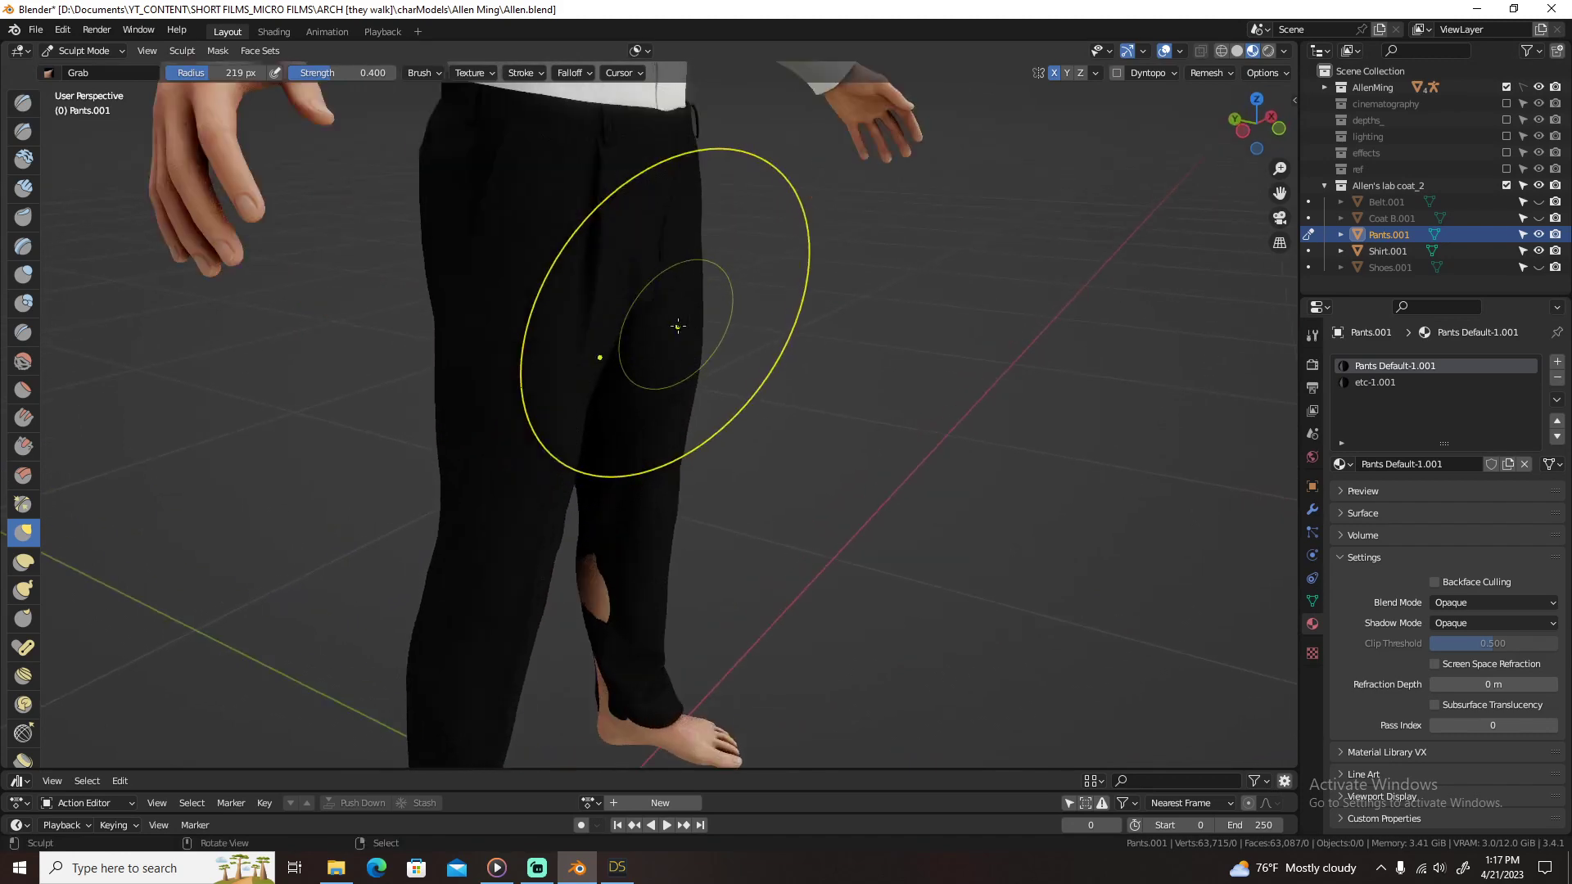
shift+middle_drag(641, 182, 710, 385)
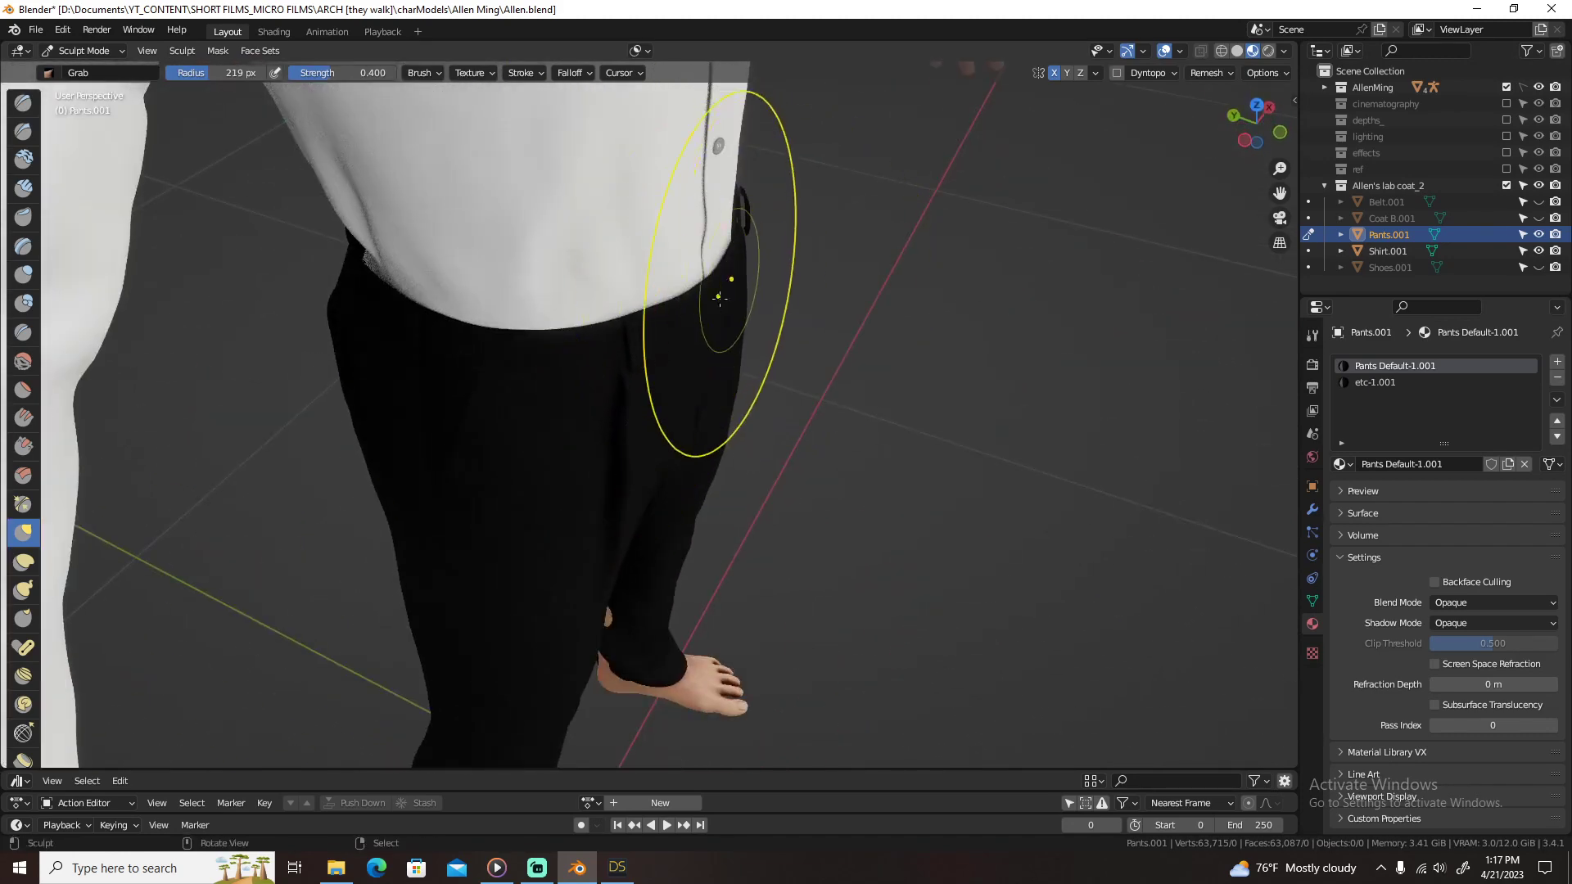
drag(718, 296, 712, 295)
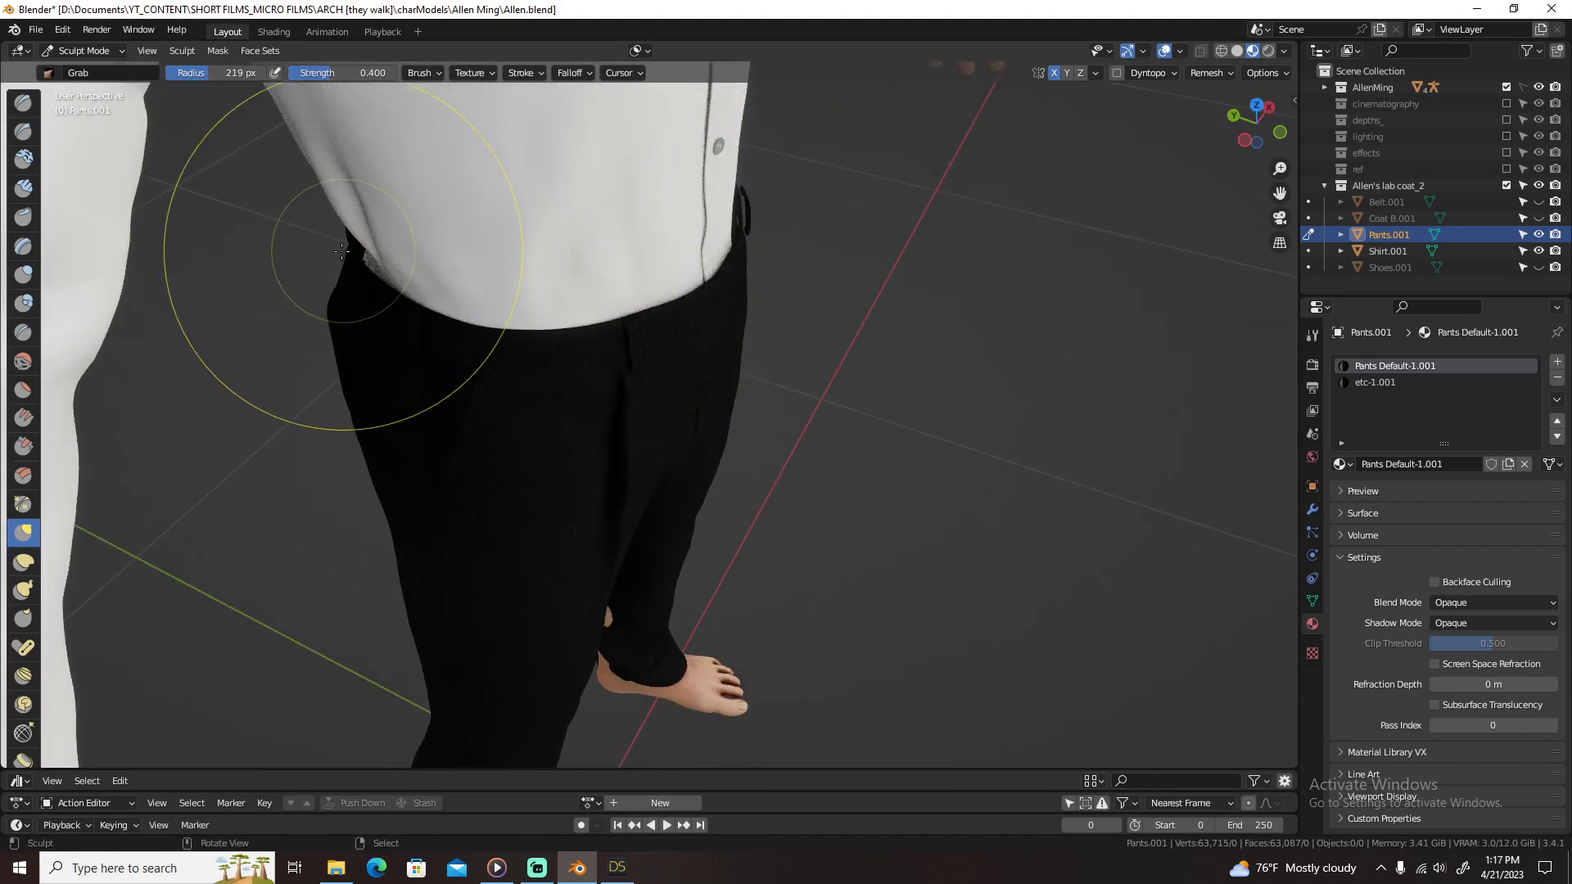
mouse_move(342, 252)
middle_down()
mouse_move(217, 414)
mouse_move(725, 336)
middle_up()
drag(813, 326, 828, 310)
drag(820, 375, 836, 388)
Step: Pull the back of the pants' upper inner thighs over the exposed skin below the crotch
scroll(756, 438, down, 2)
shift+middle_drag(683, 540, 728, 231)
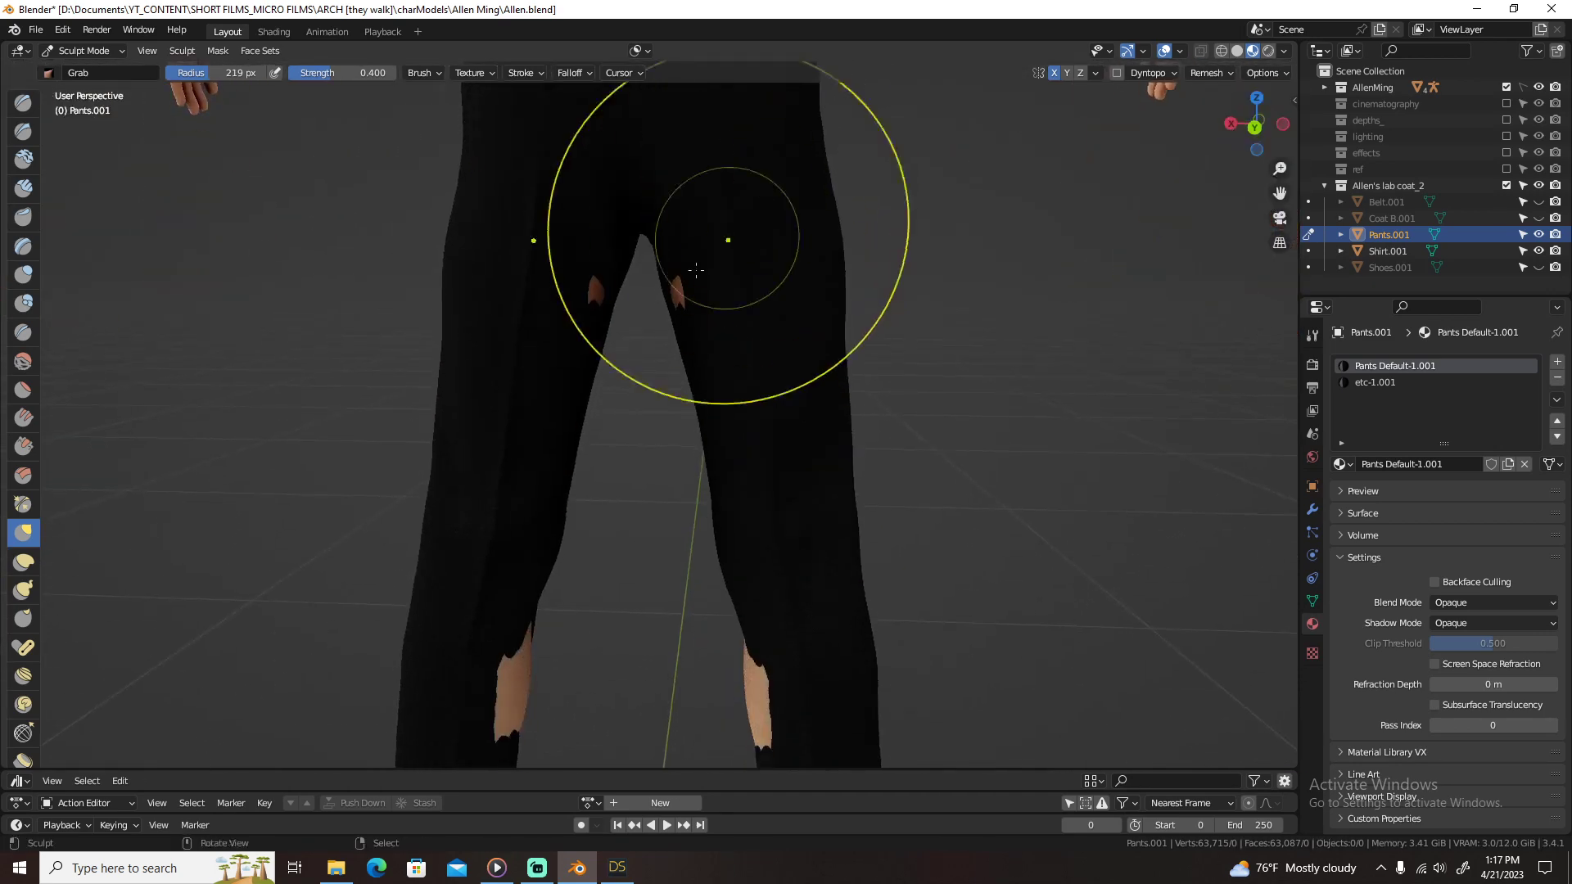
scroll(697, 272, up, 2)
drag(698, 288, 671, 235)
scroll(720, 229, down, 4)
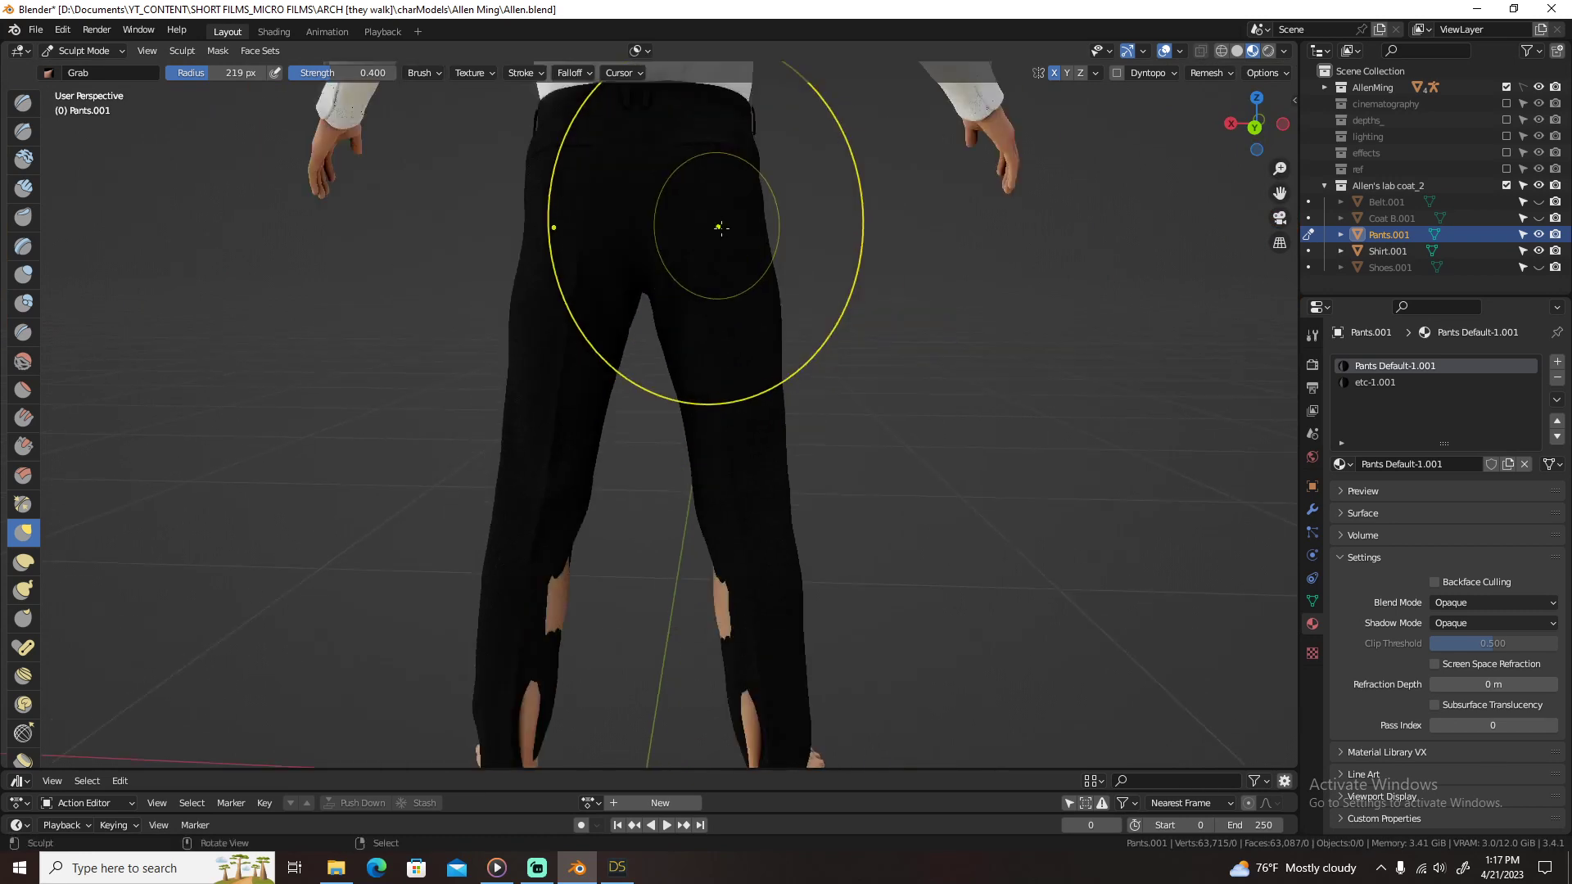
Step: Pull the backs of the lower pant legs over the exposed calves and ankles, and check the cuffs from the front
shift+middle_drag(739, 432, 719, 98)
drag(701, 283, 684, 257)
drag(719, 380, 695, 378)
mouse_move(728, 399)
mouse_down()
mouse_move(712, 396)
mouse_move(766, 363)
mouse_up()
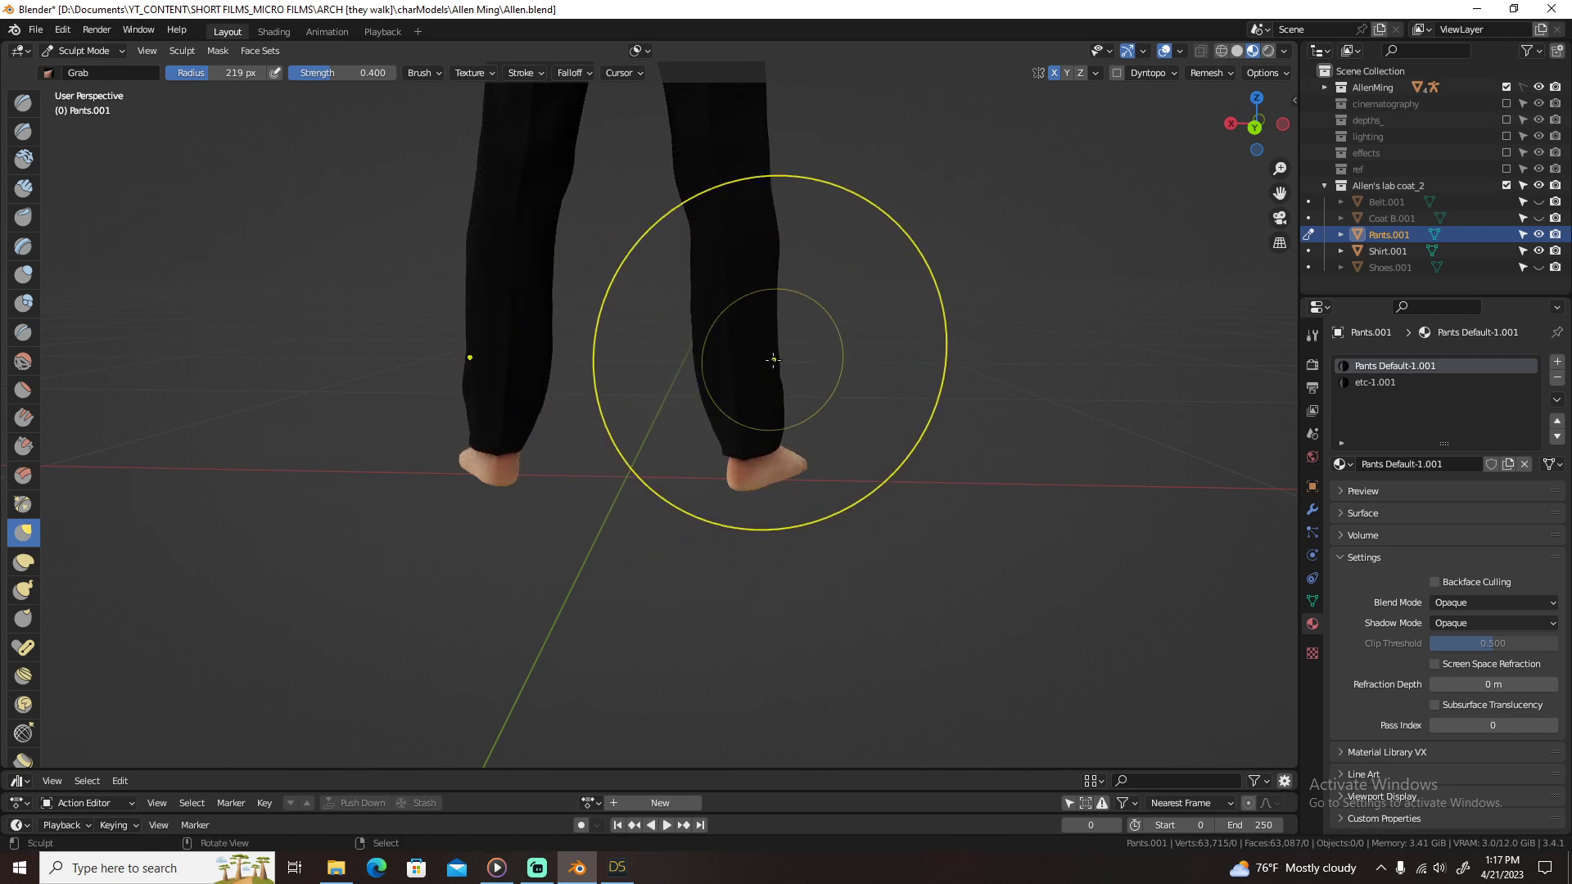
key(KP_1)
scroll(772, 459, up, 4)
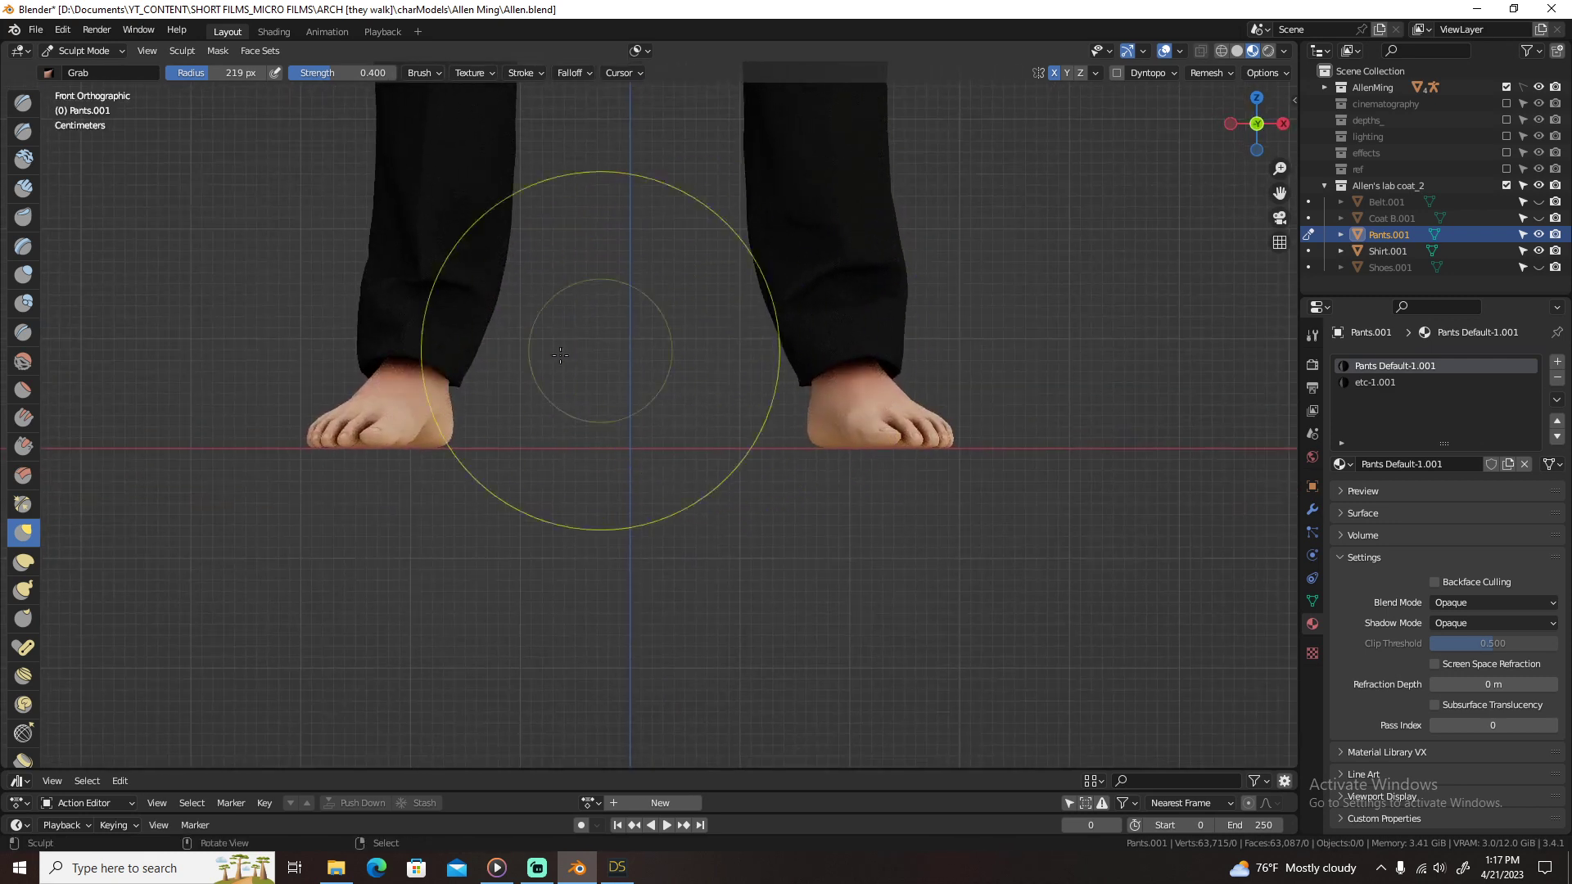
Step: Nudge the lower pant legs just above the cuffs with the Grab brush and return the pants to Object Mode
mouse_move(524, 340)
mouse_down()
mouse_move(458, 340)
mouse_move(475, 350)
mouse_move(408, 329)
mouse_move(456, 292)
mouse_up()
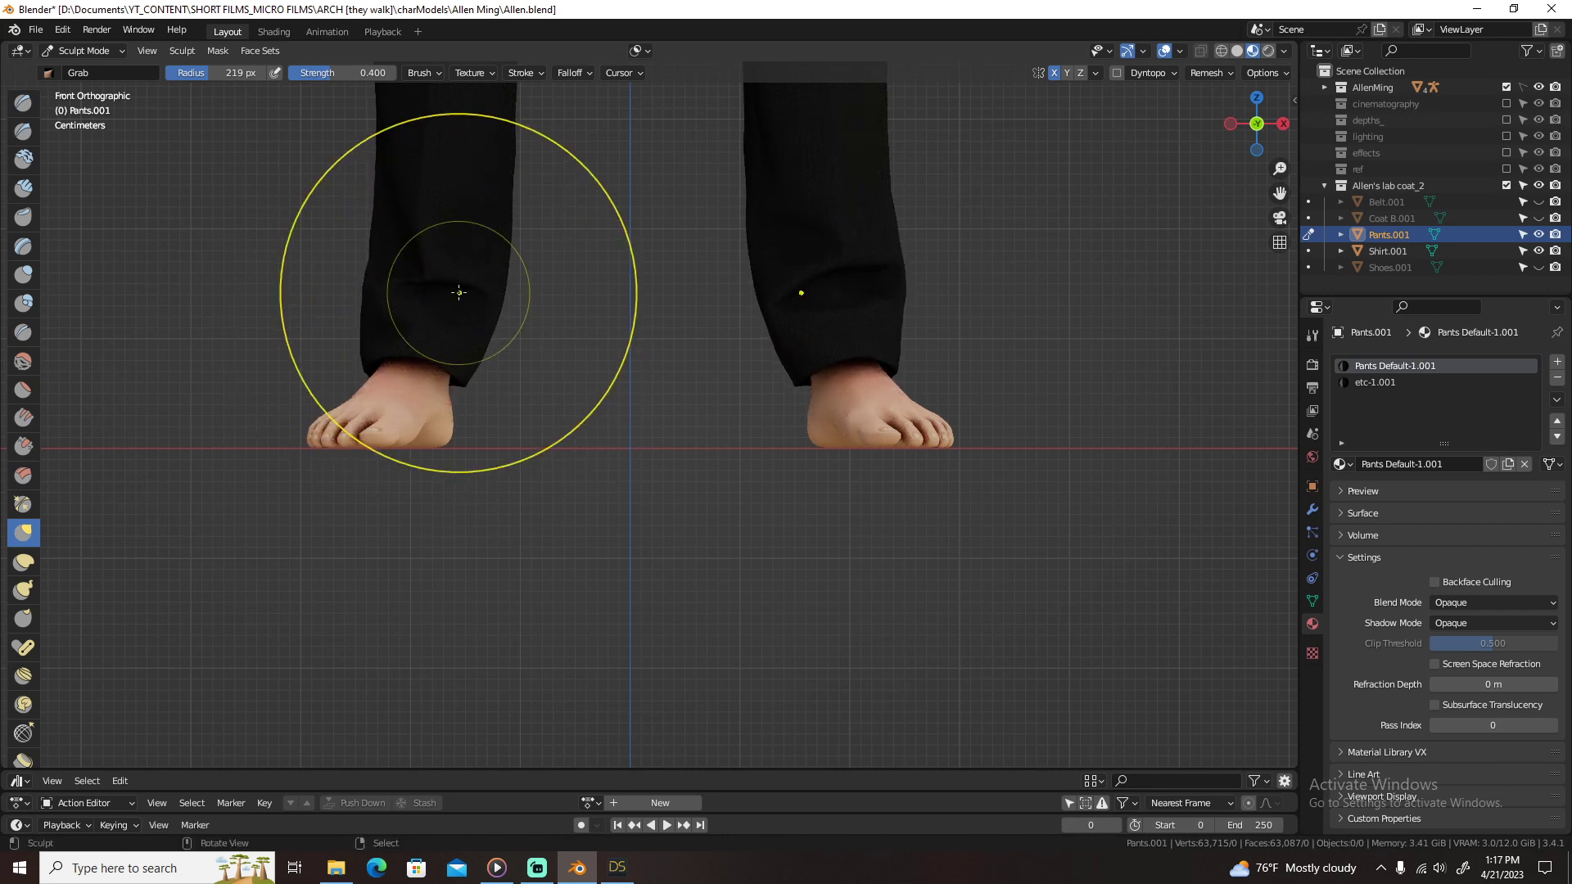
key(ctrl+Tab)
click(323, 292)
Step: Unhide the Coat B.001 garment and select it
scroll(578, 281, down, 4)
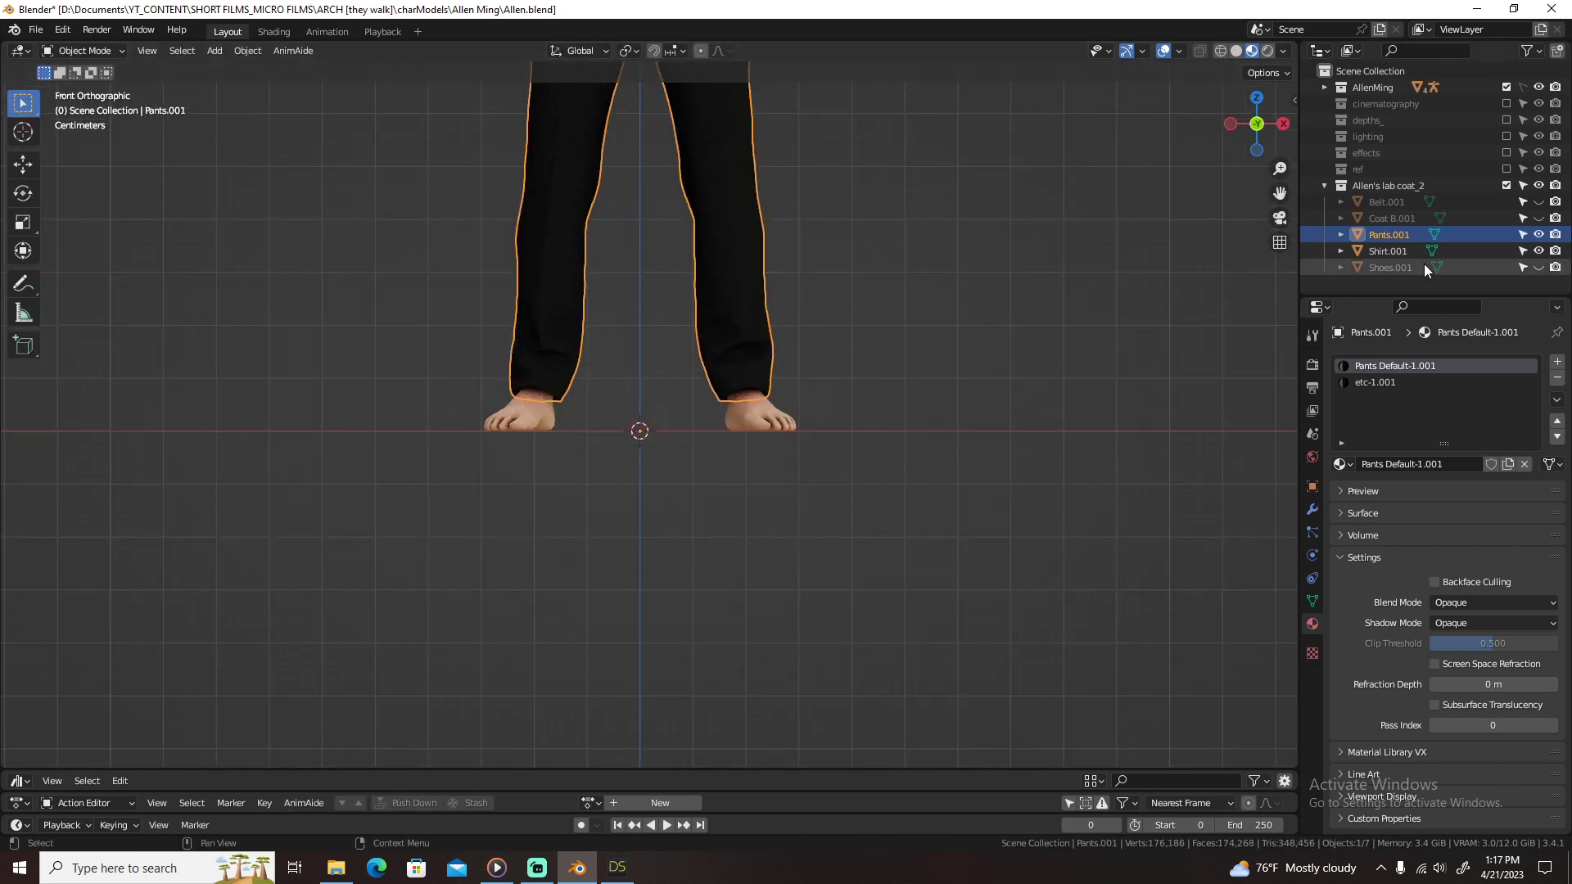
click(1539, 218)
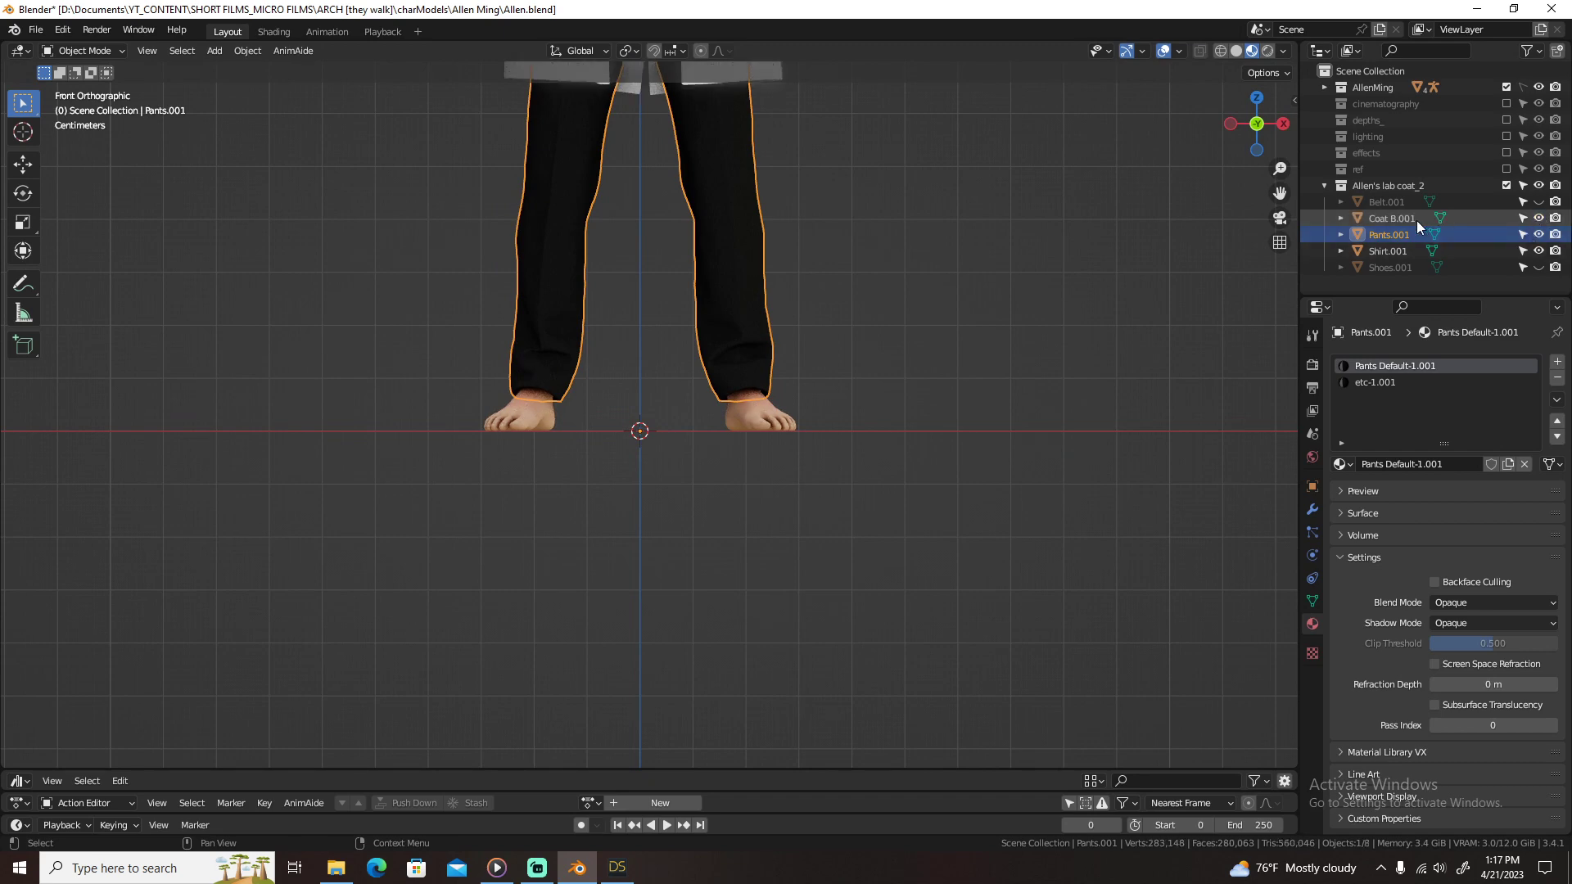
click(1406, 219)
shift+middle_drag(758, 173, 813, 450)
shift+middle_drag(810, 78, 776, 296)
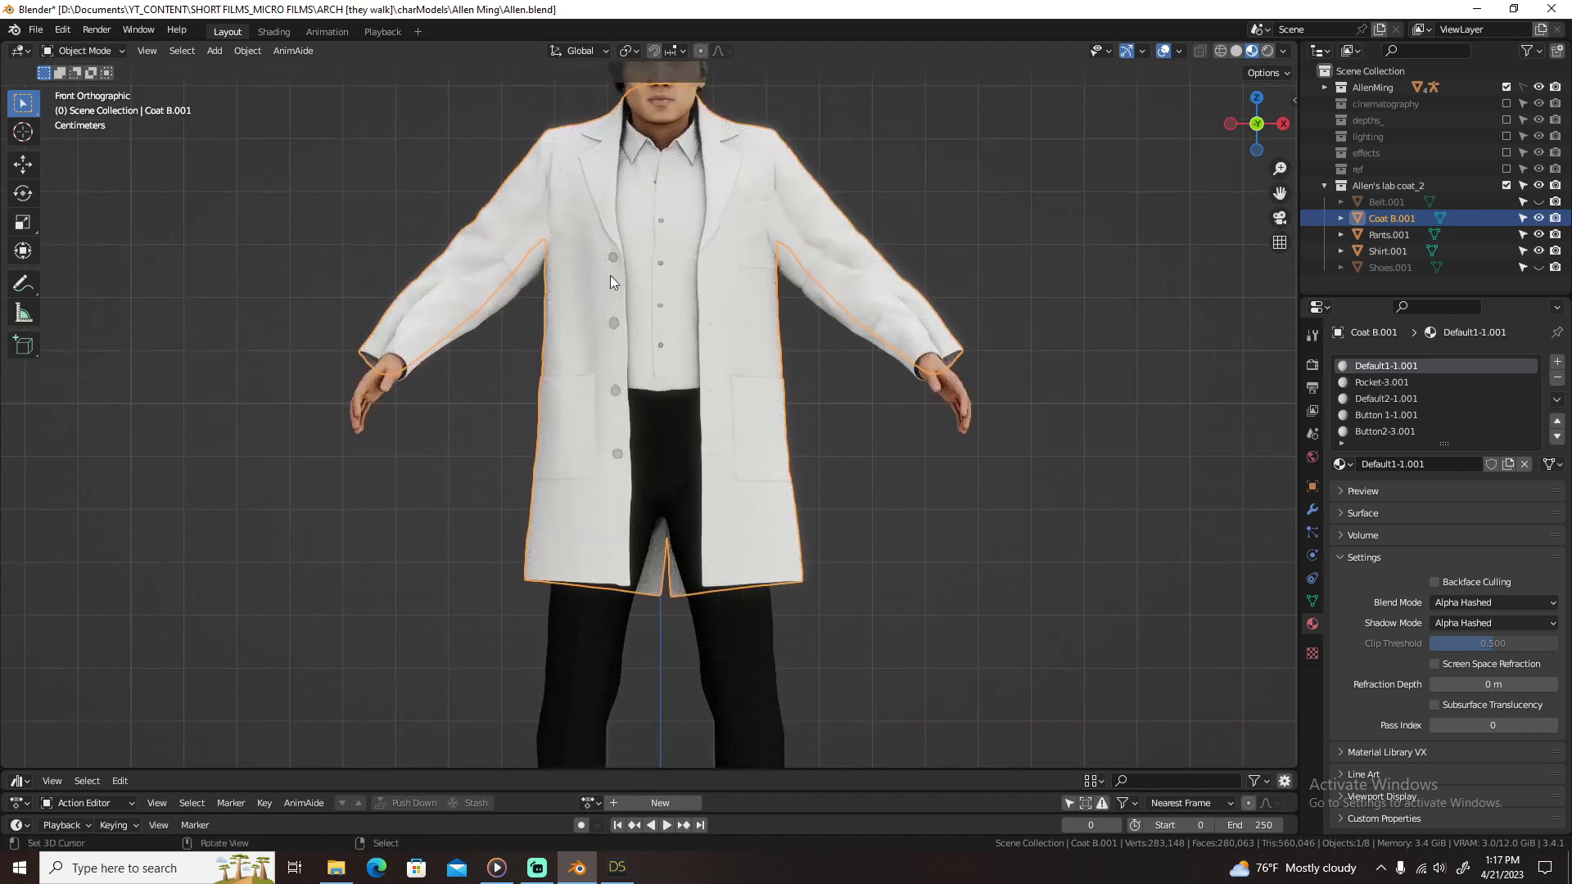
Step: Move the whole coat mesh down about 0.04 m along Z in Edit Mode so it sits lower on the shoulders
key(Tab)
key(g)
key(z)
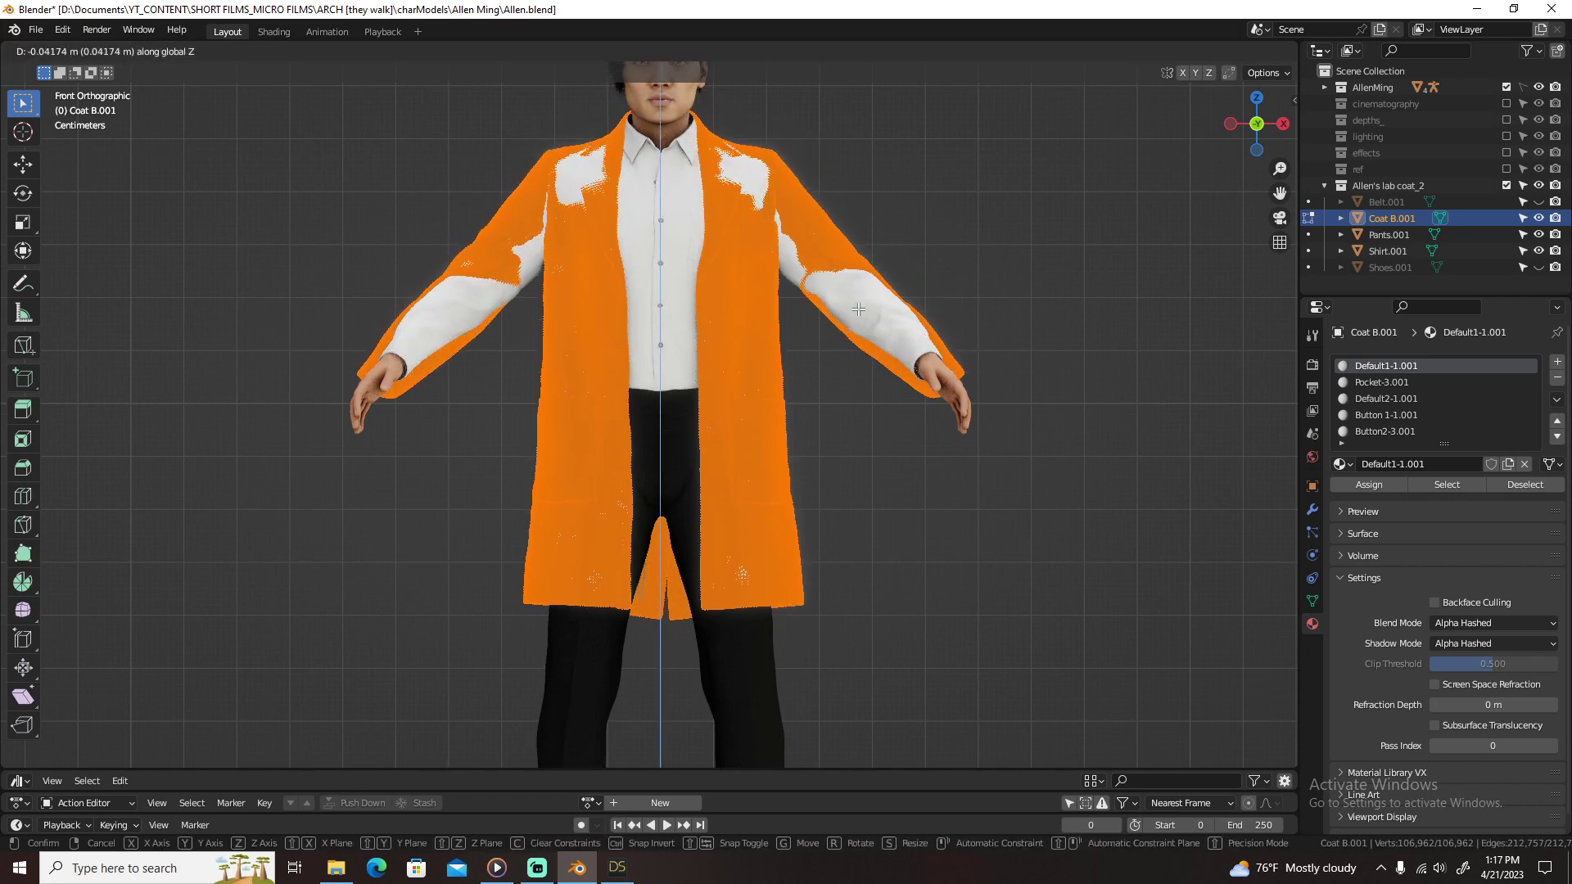
click(858, 309)
key(Tab)
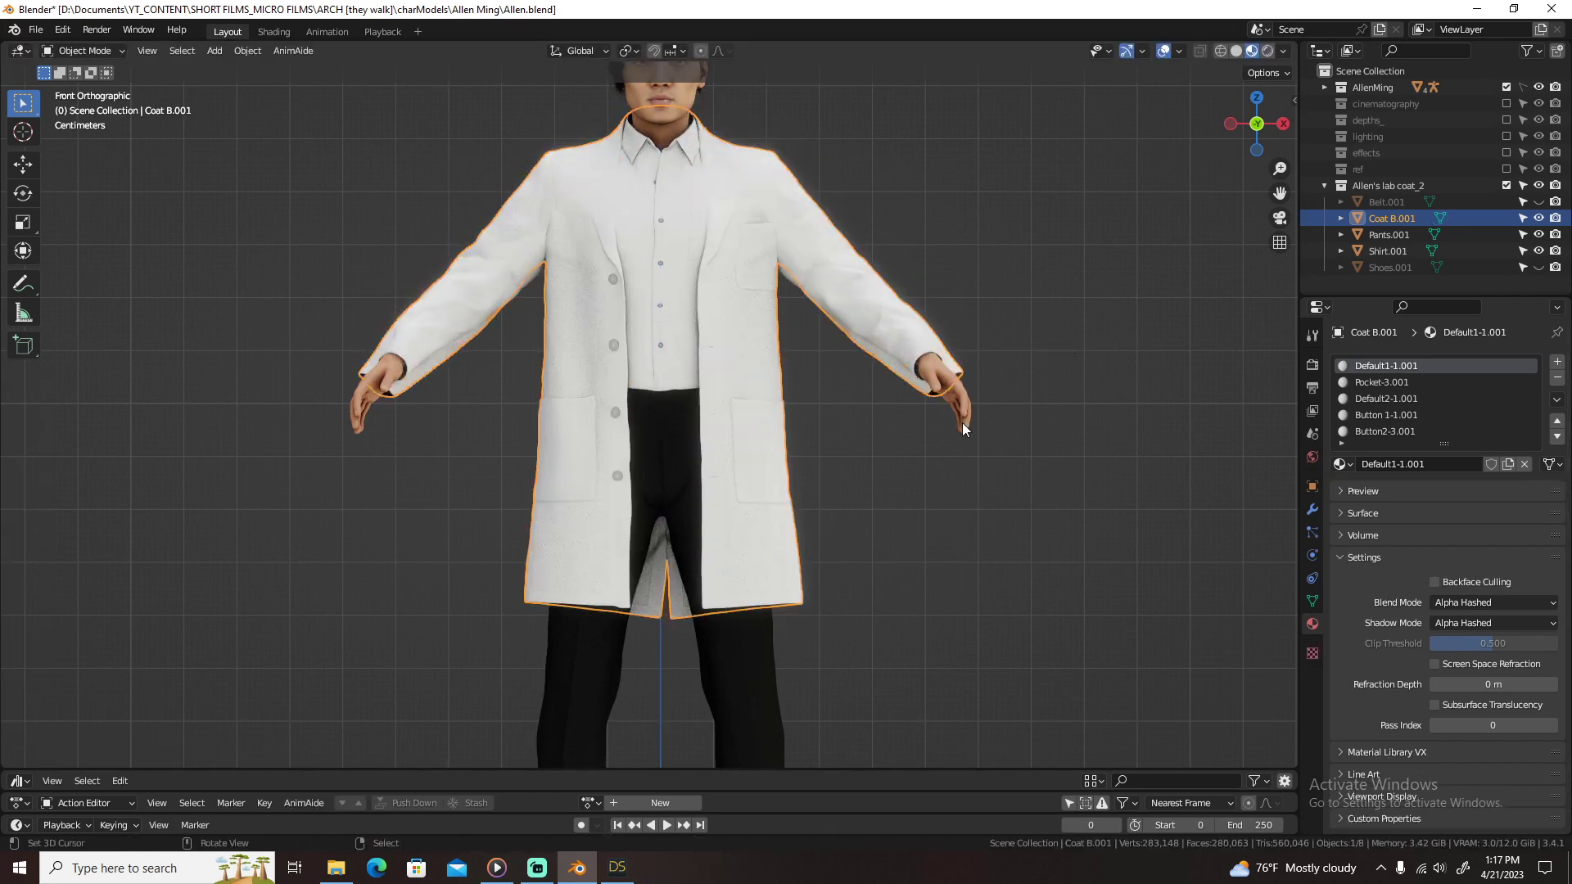
Step: Unlock the location, rotation and scale of the coat, shirt, pants, shoes and belt objects
middle_drag(961, 423, 789, 456)
middle_drag(859, 335, 795, 337)
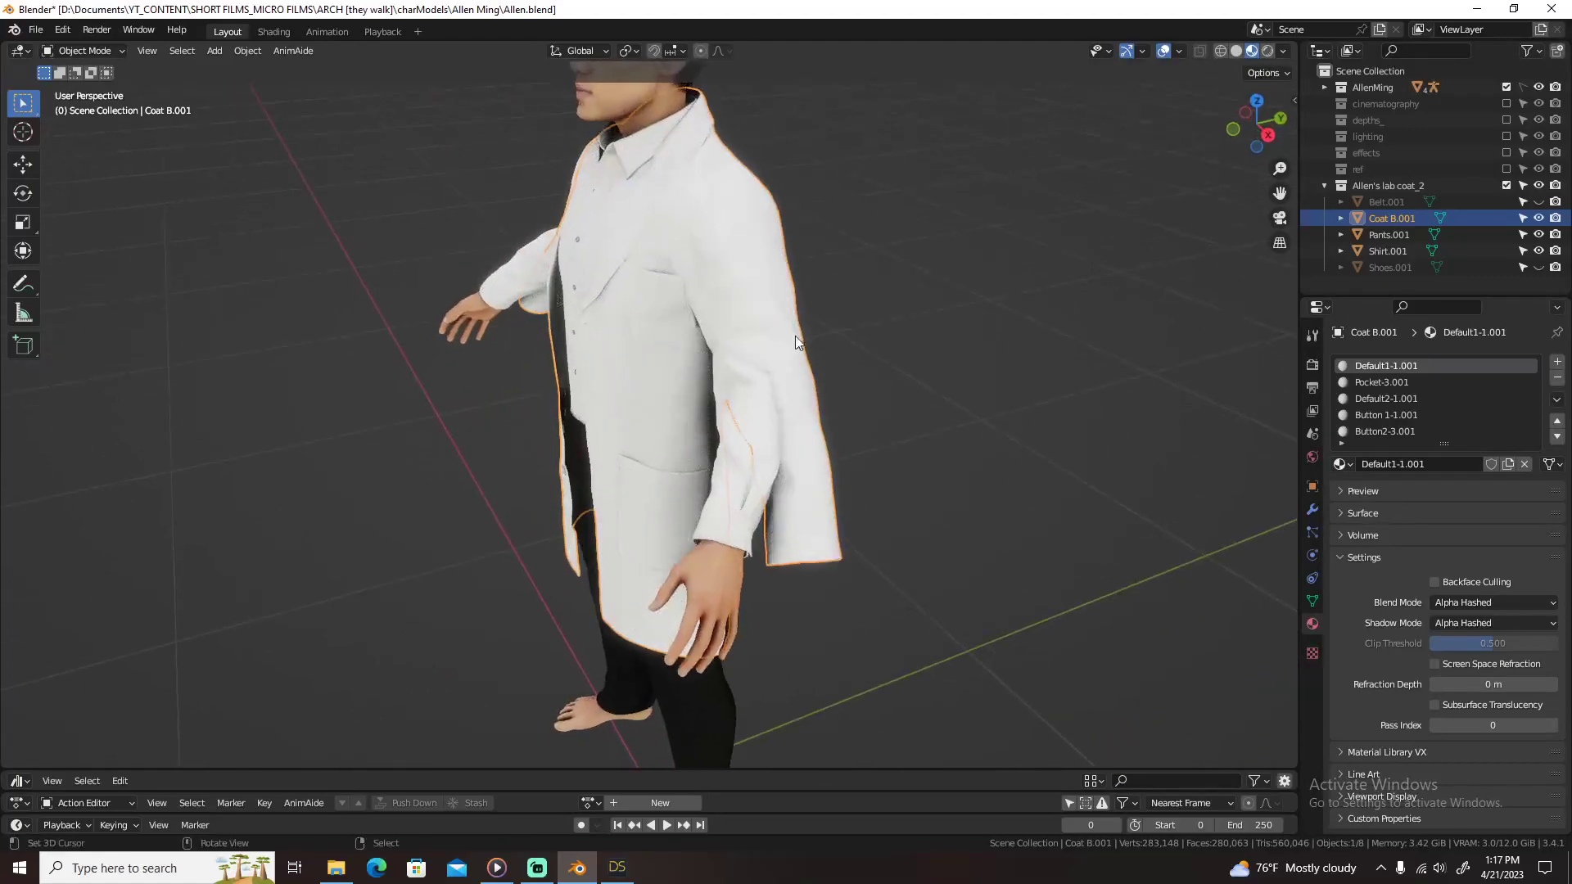
middle_drag(813, 528, 870, 484)
click(1313, 489)
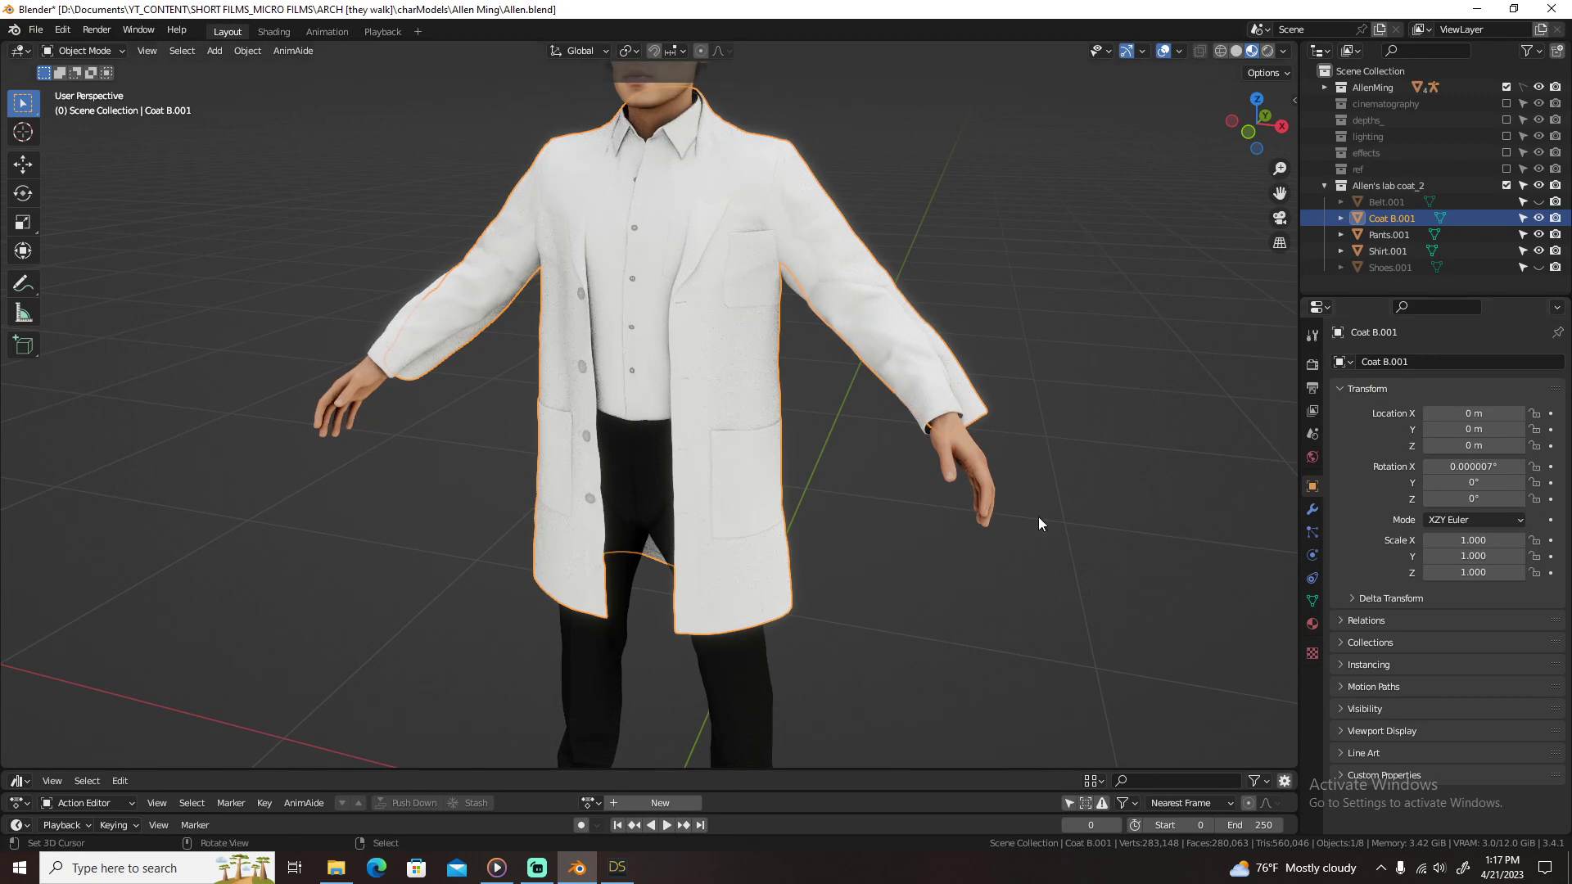
click(639, 240)
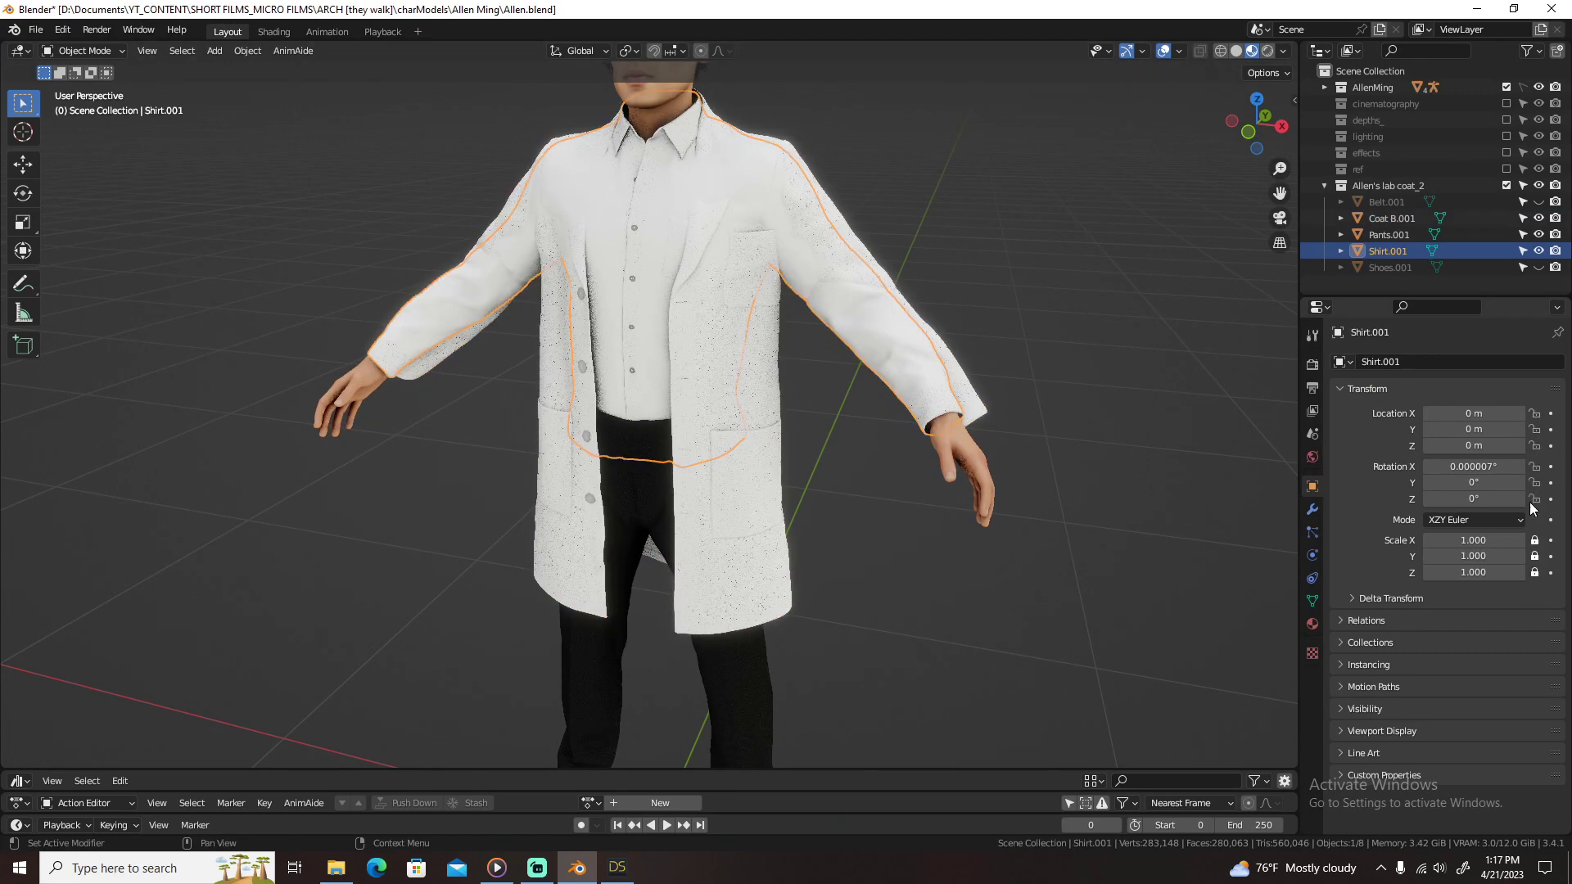
drag(1535, 540, 1537, 595)
click(1396, 235)
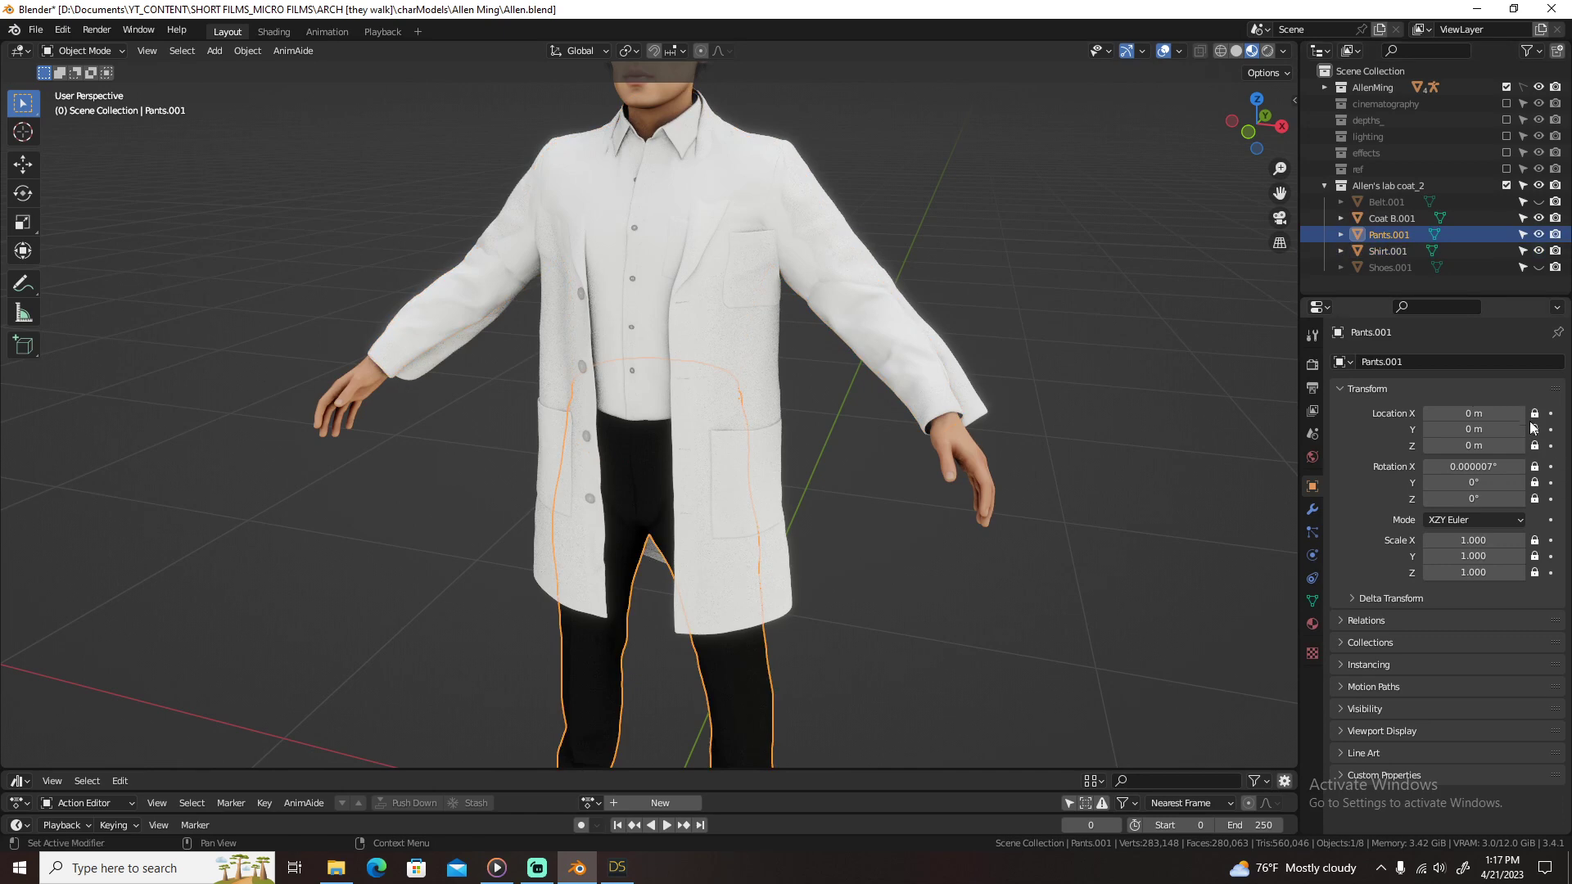
click(1390, 268)
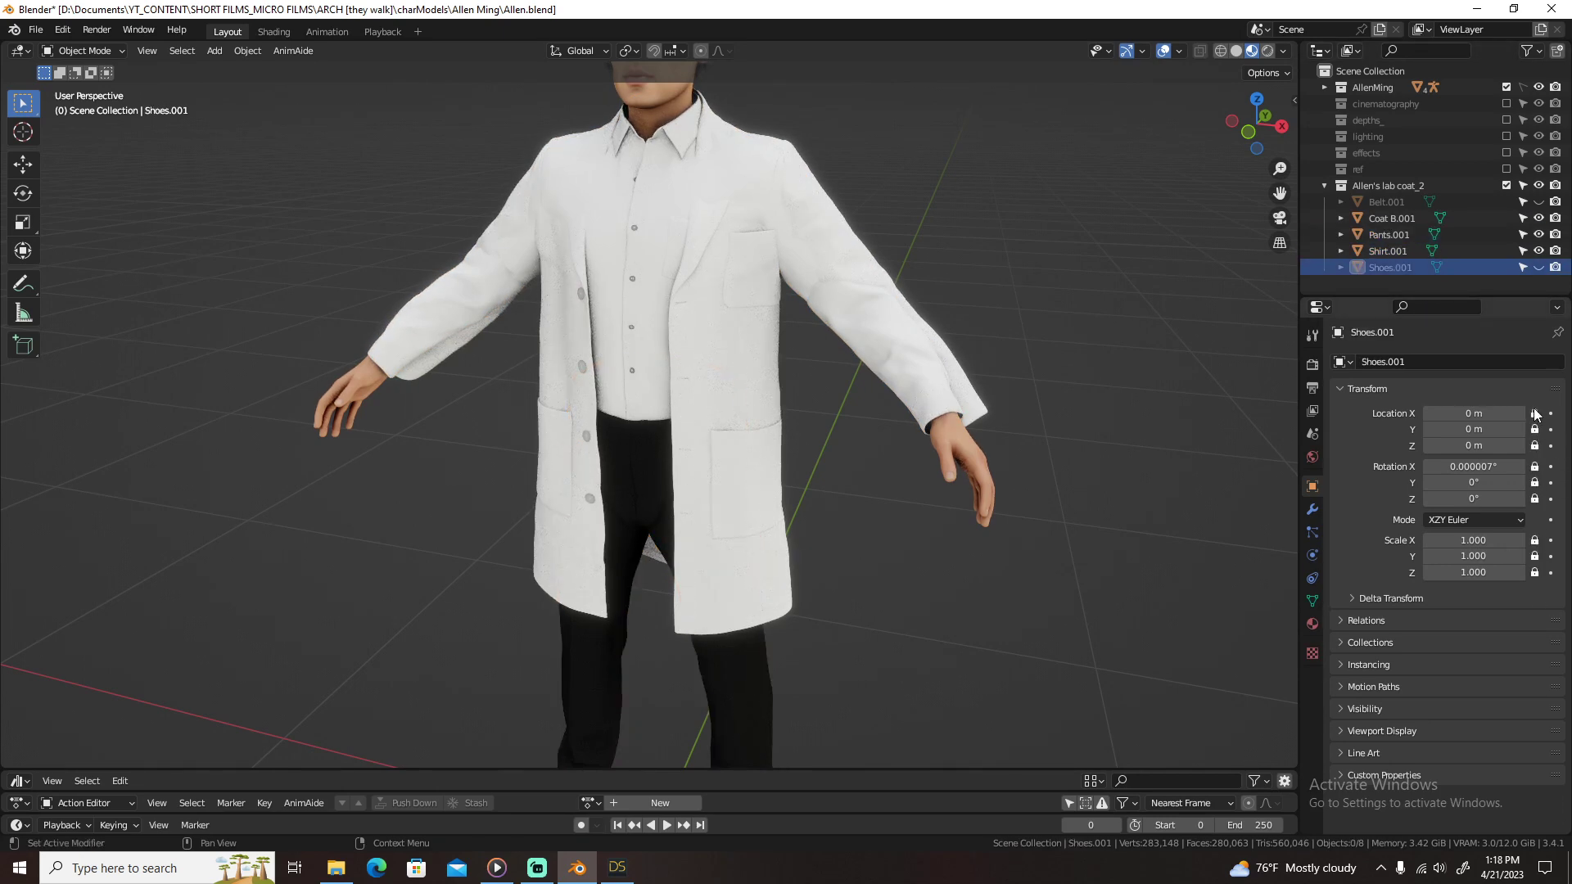
click(1386, 202)
drag(1534, 413, 1535, 573)
click(1383, 235)
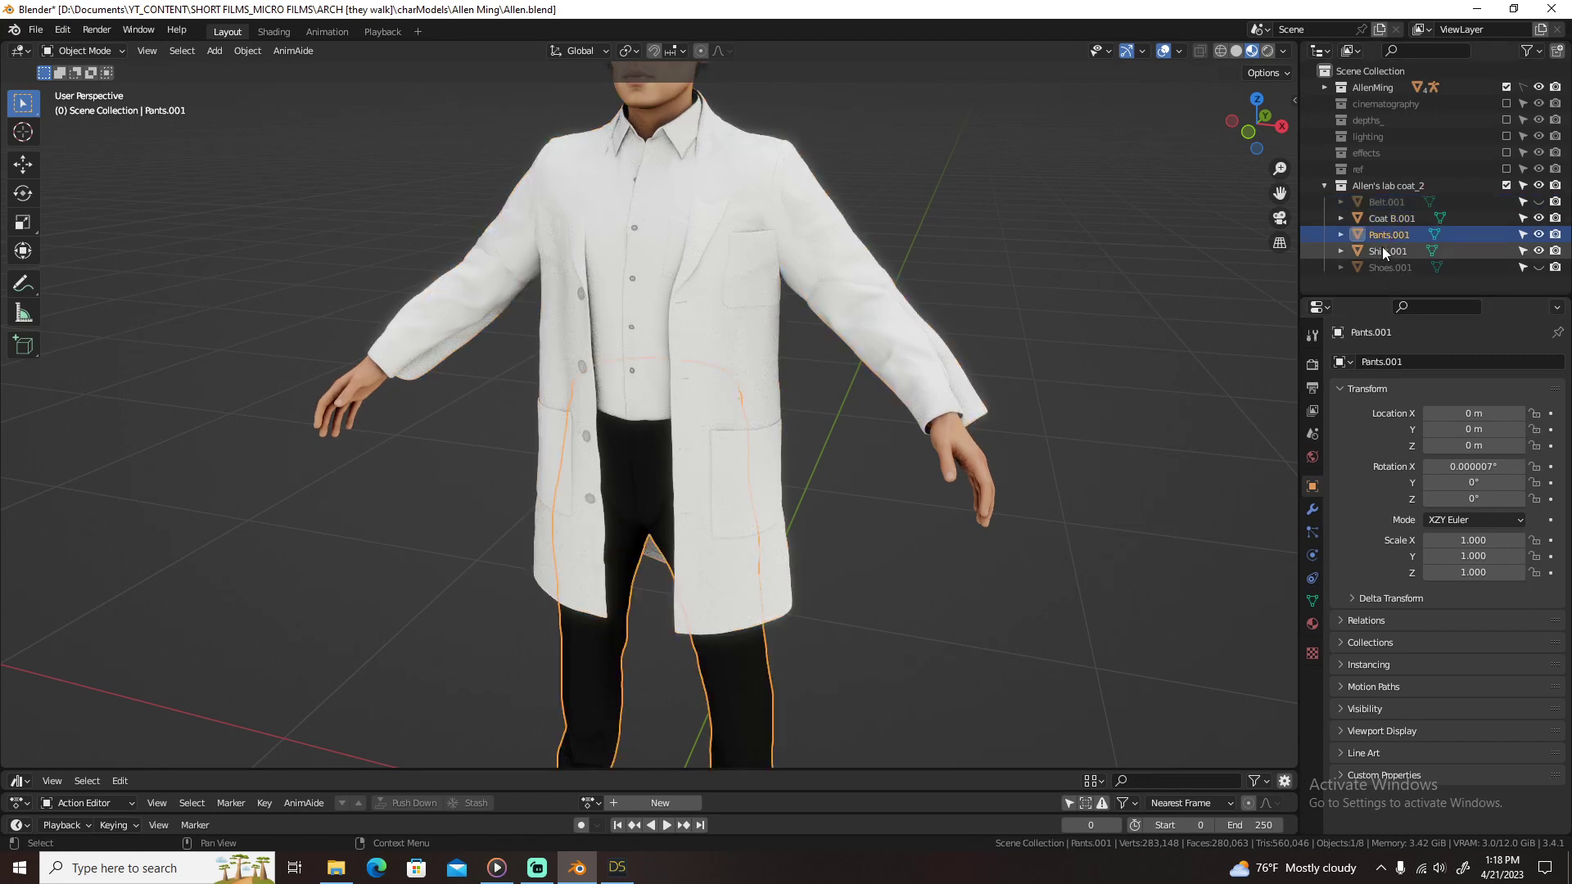
click(1382, 251)
Step: Put the coat in Sculpt Mode with X mirroring and the Pose brush, and save the file
middle_drag(772, 424, 858, 419)
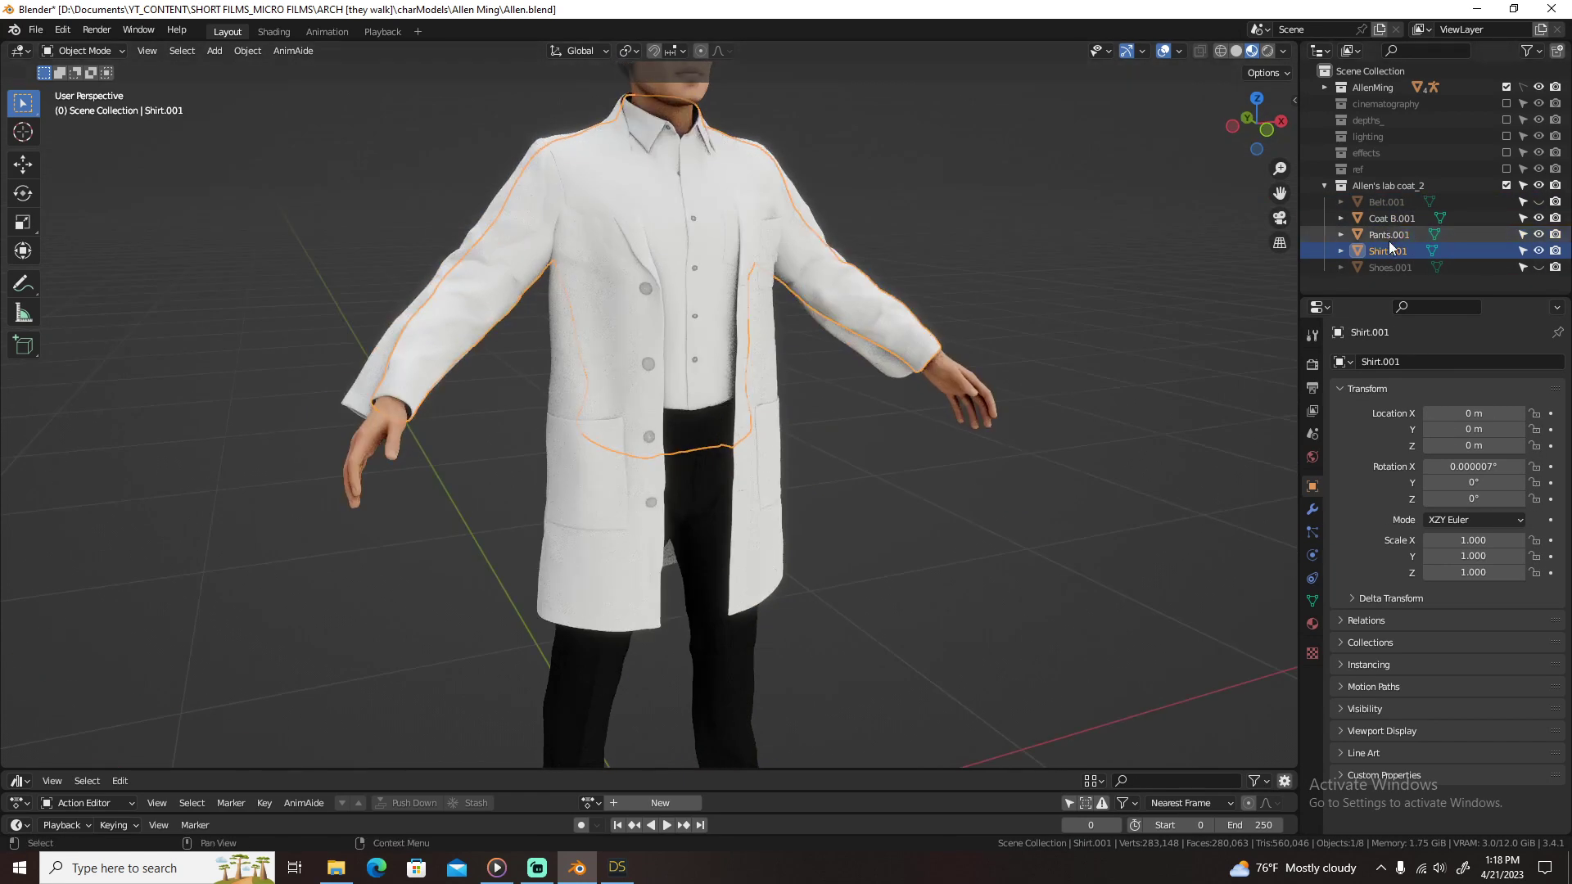
click(1388, 217)
middle_drag(920, 316, 865, 344)
key(ctrl+Tab)
click(872, 344)
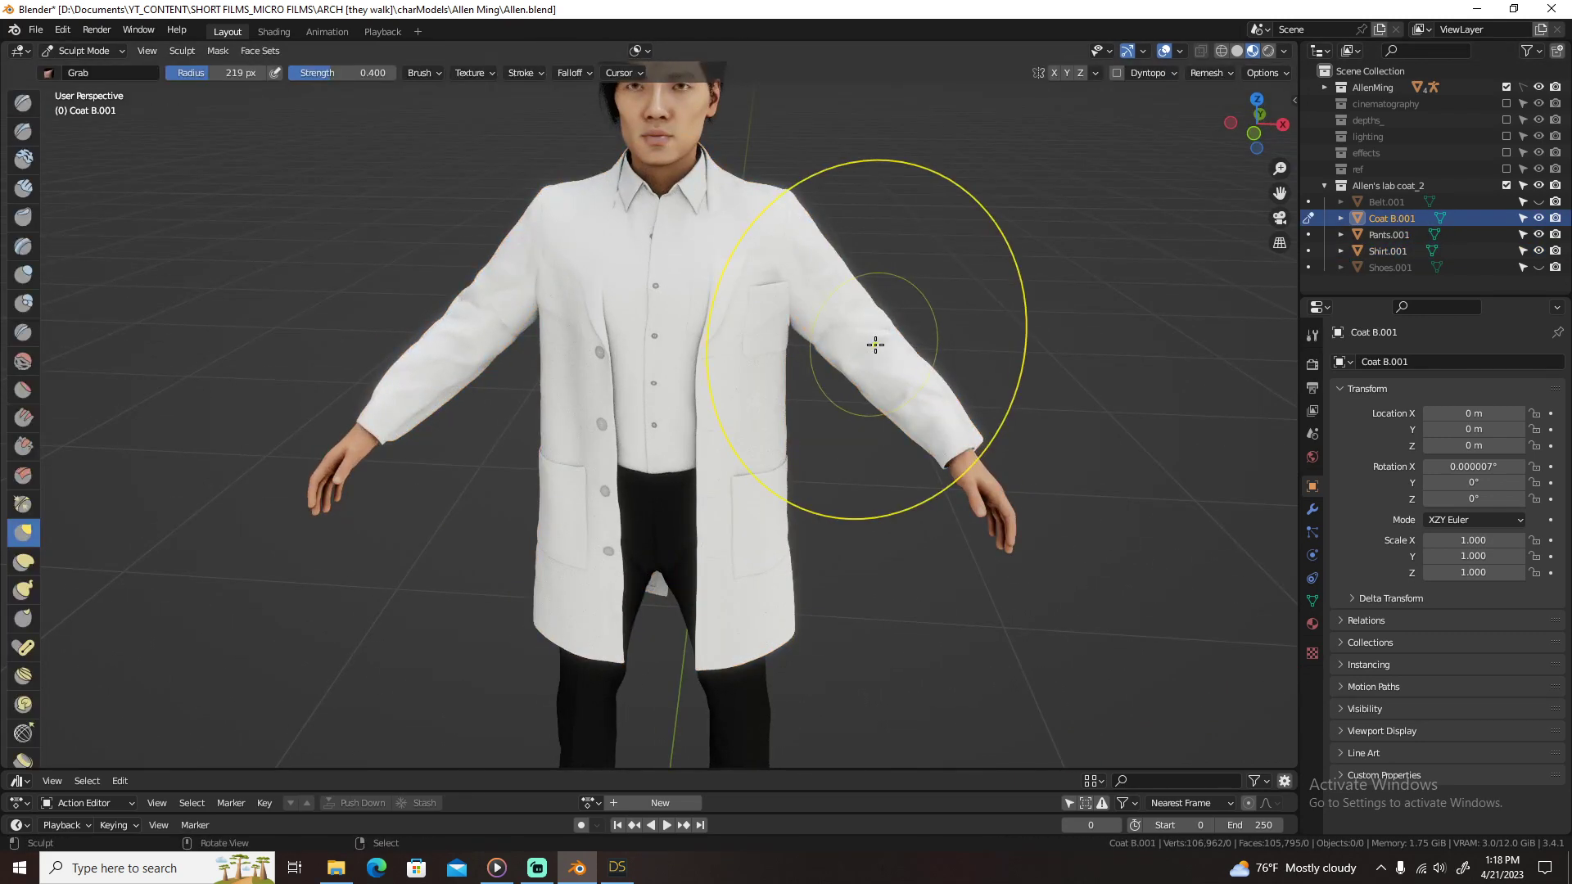
key(ctrl+s)
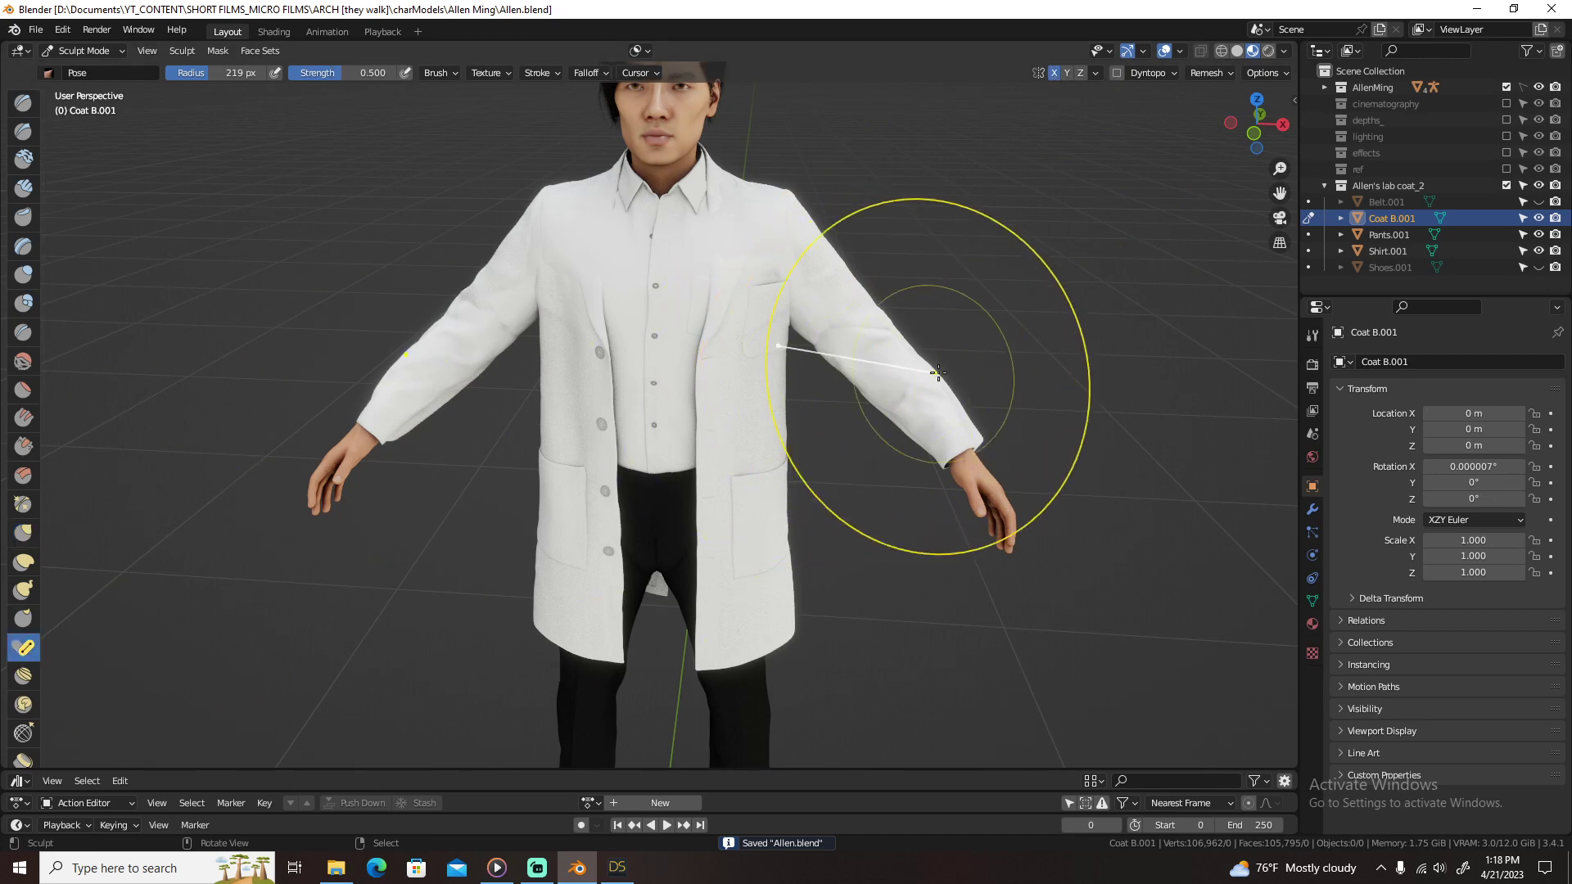
Step: Bend the coat's sleeves forward over the shirt sleeves with the Pose brush from the top view
key(KP_7)
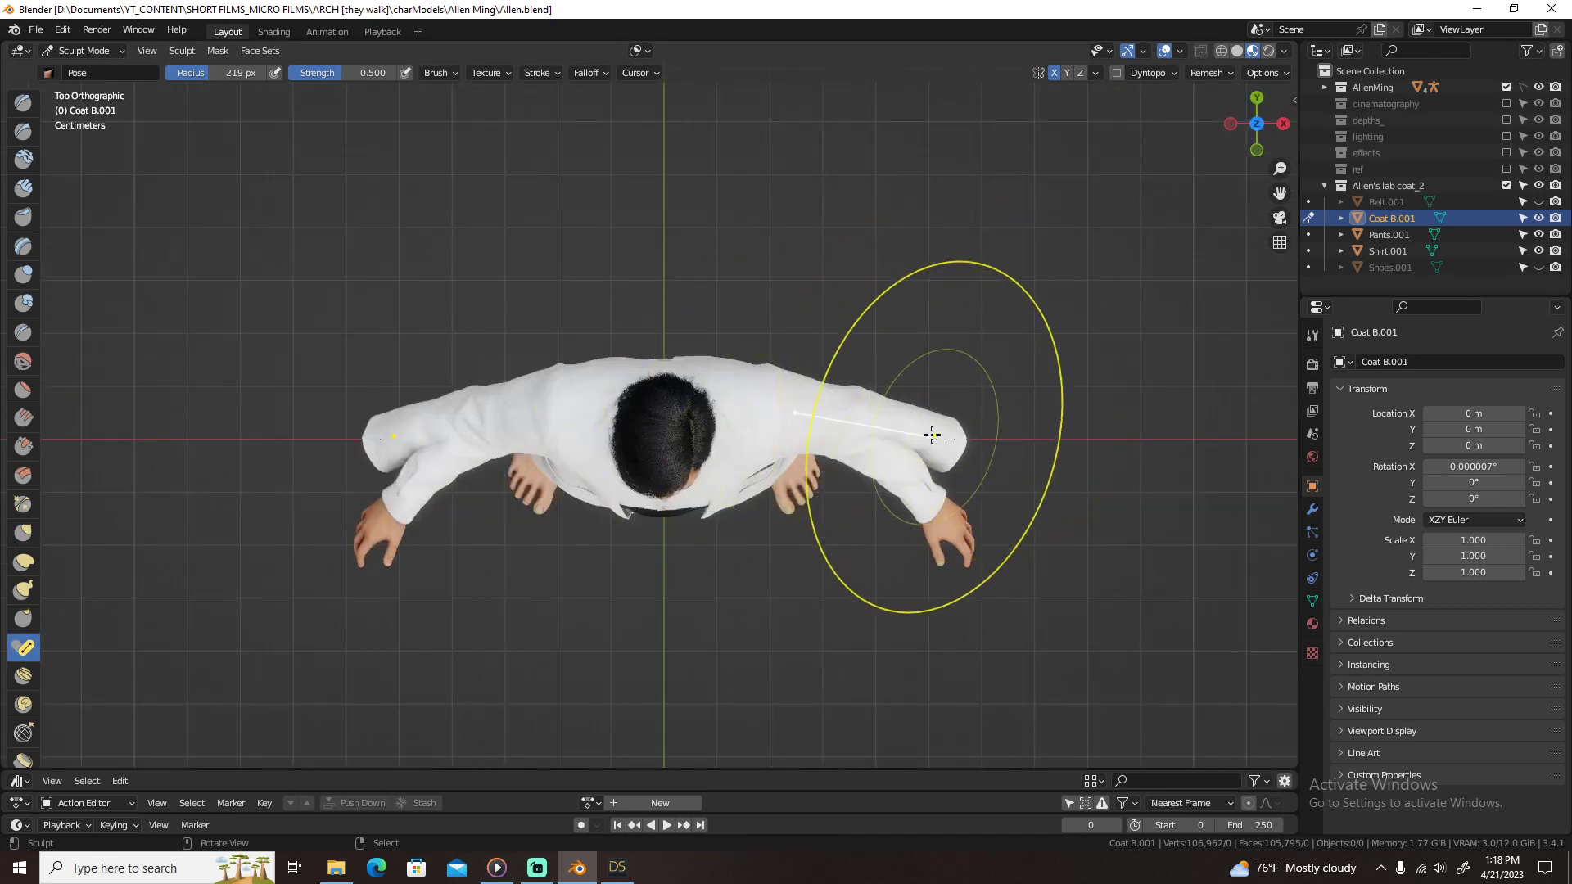
drag(961, 447, 930, 490)
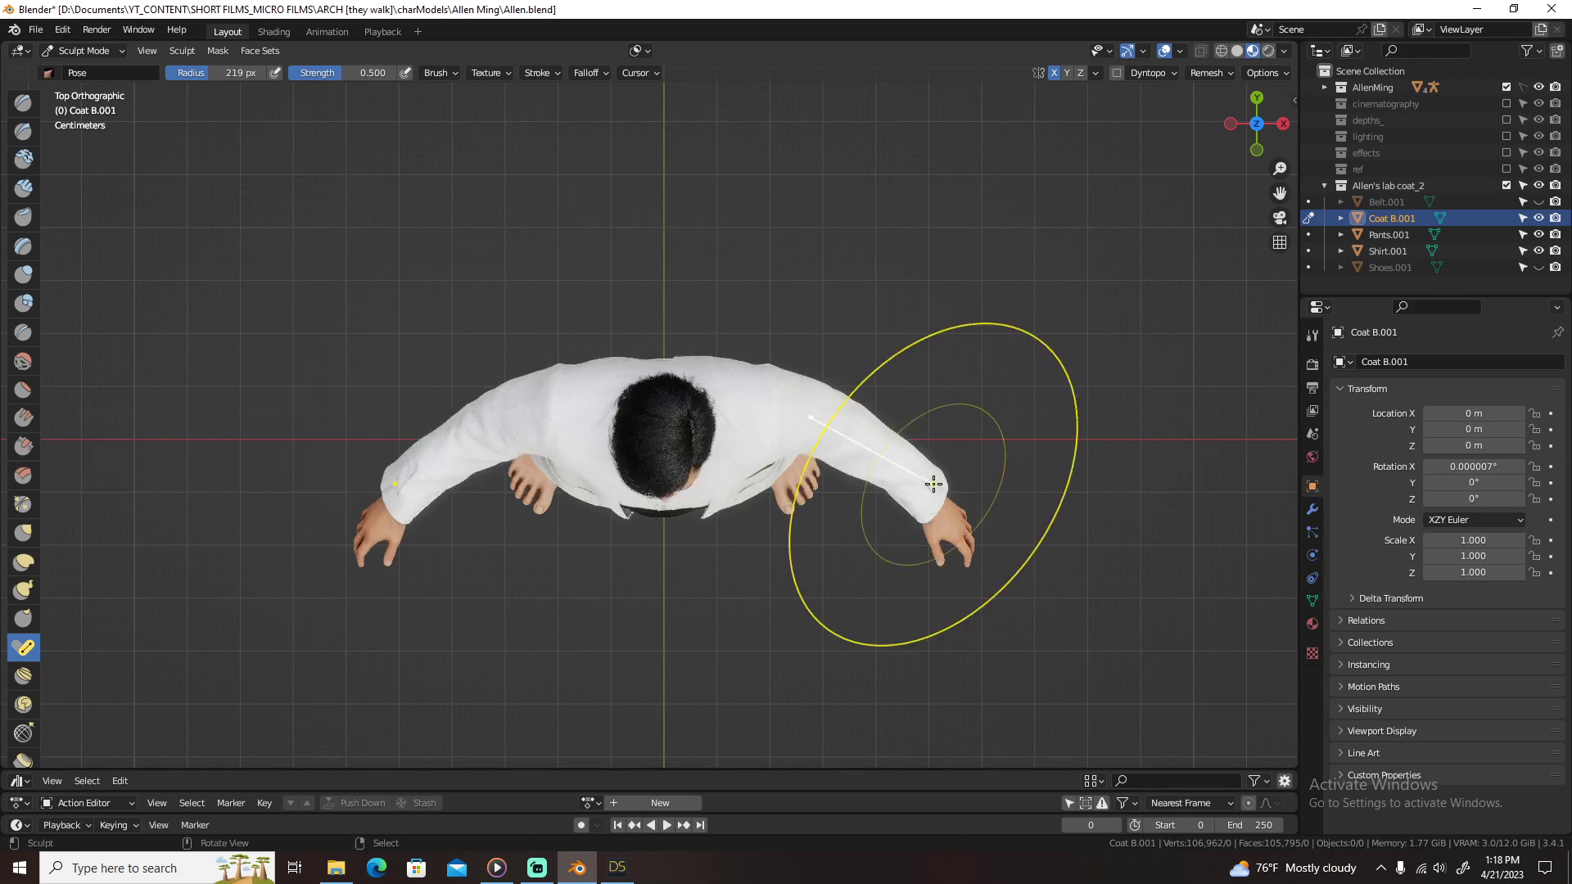
key(KP_1)
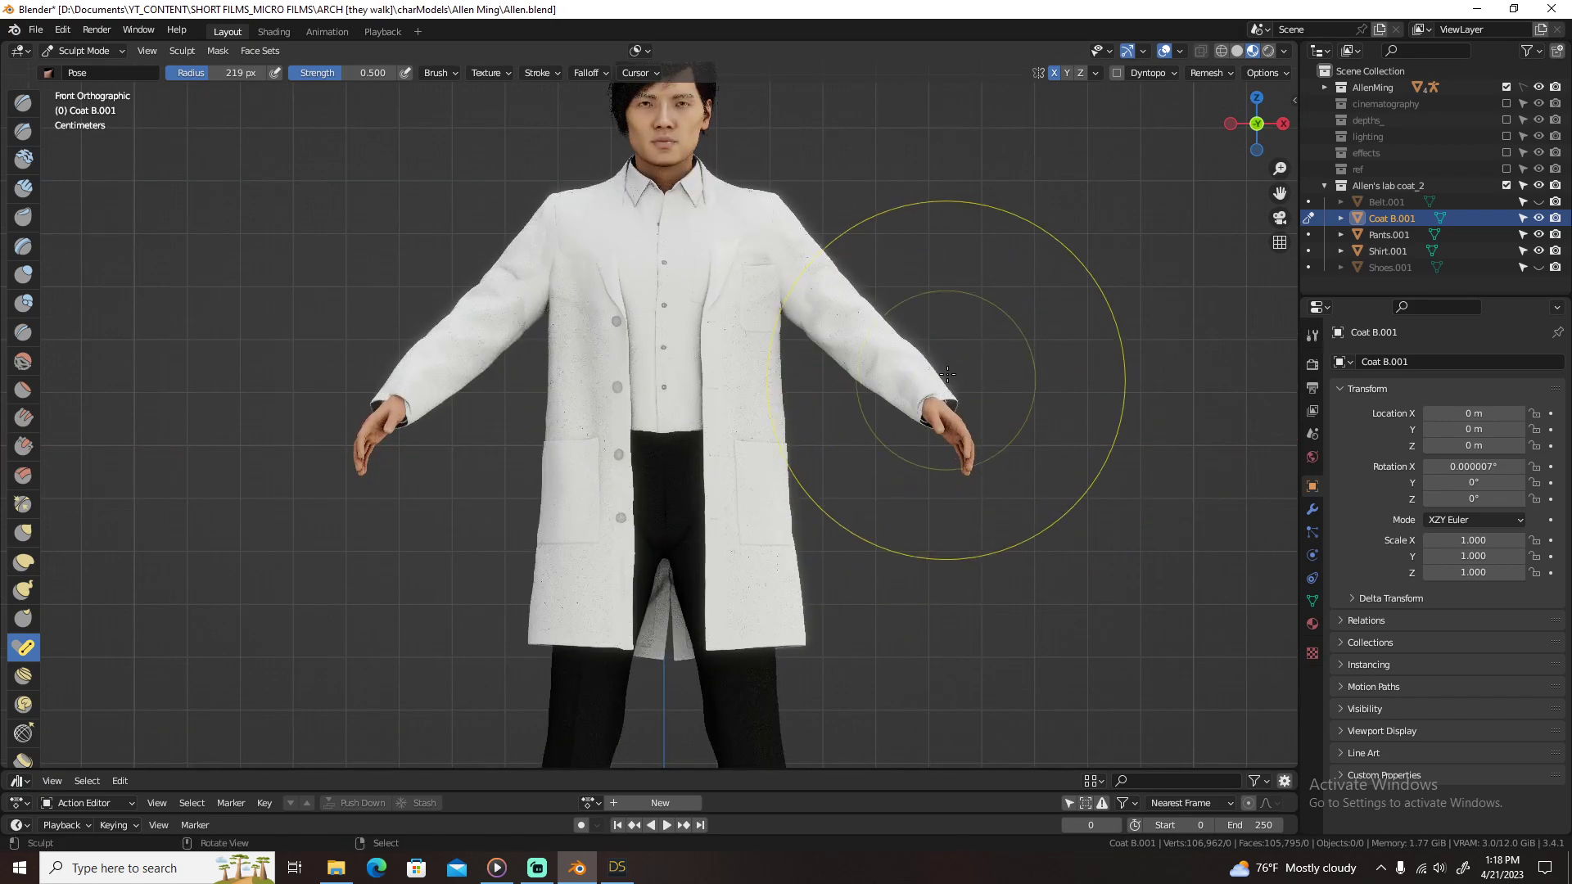
Step: Pull the coat's lower sleeve around the shirt cuff using the Grab brush with a 488 px radius
key(g)
scroll(787, 281, up, 4)
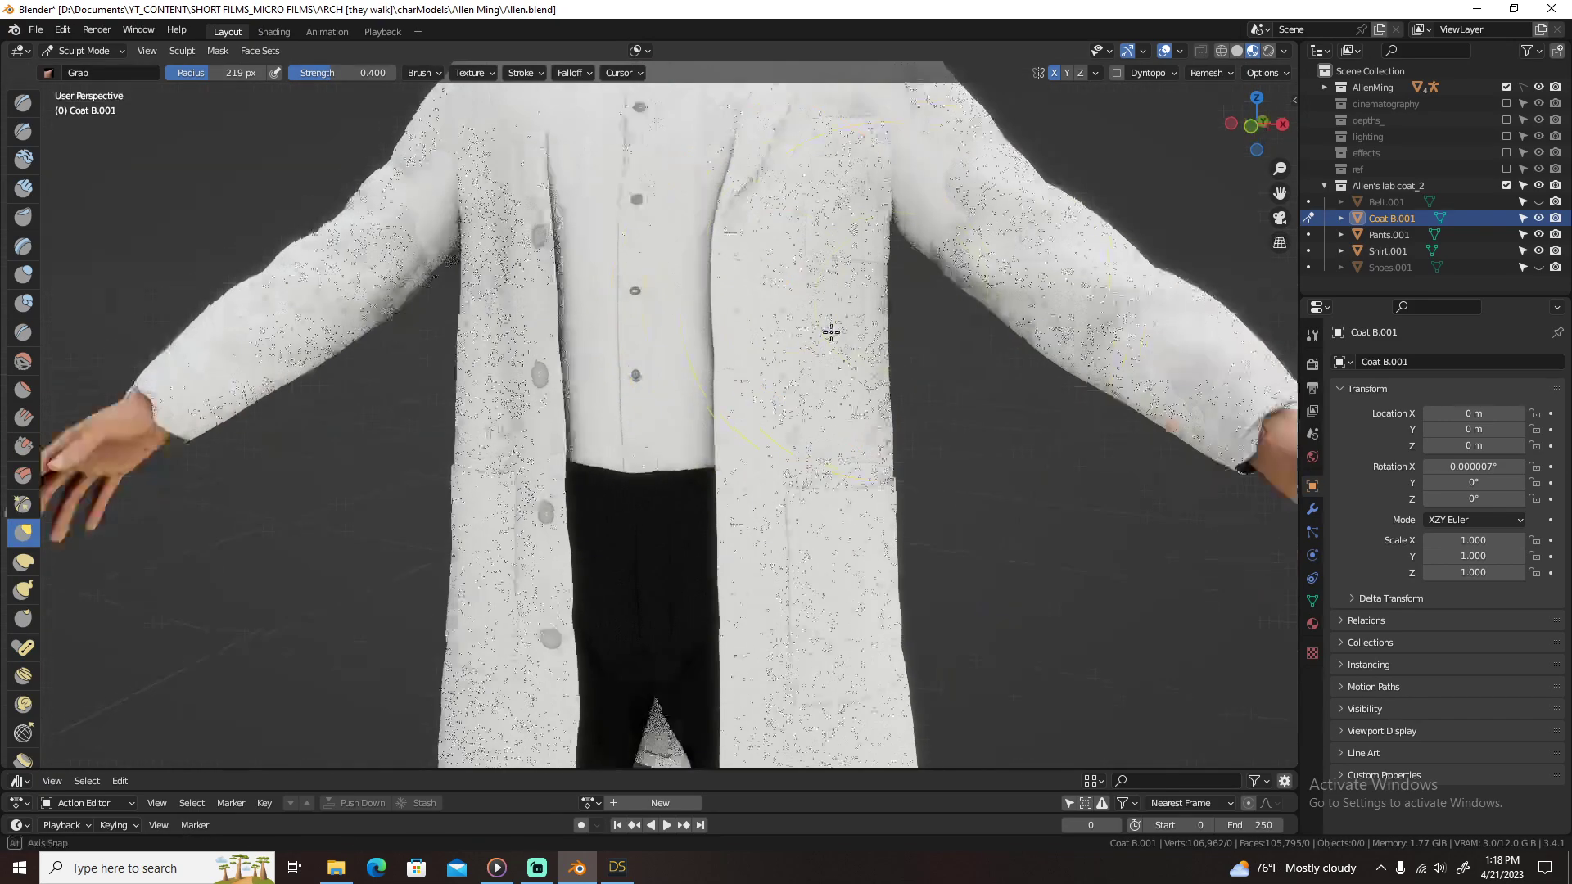
middle_drag(831, 333, 598, 405)
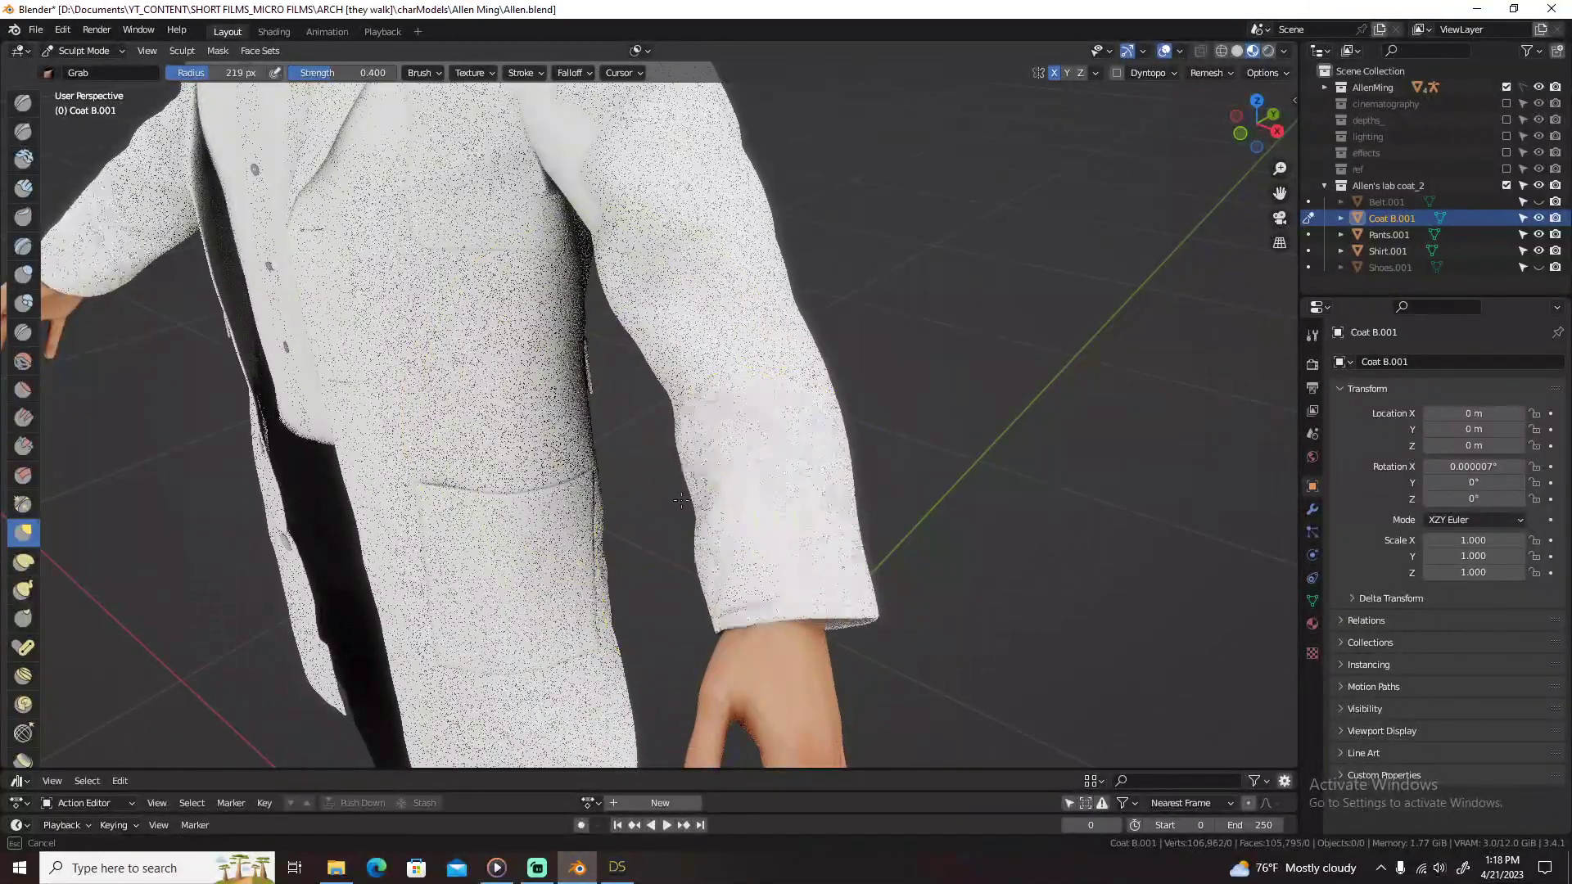
key(f)
click(1115, 547)
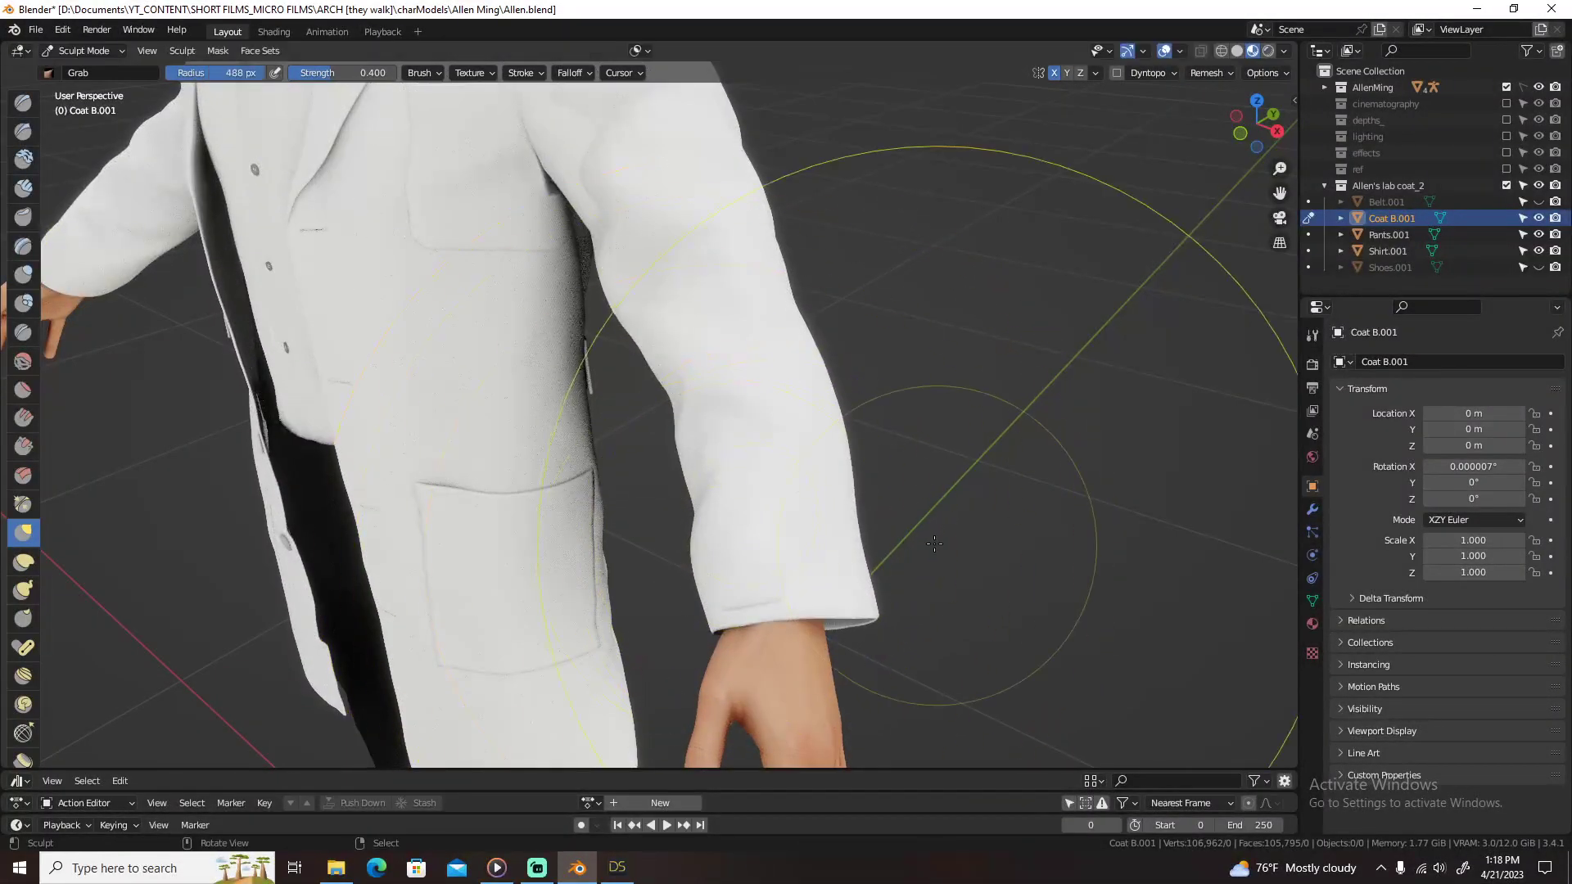
mouse_move(729, 526)
mouse_down()
mouse_move(692, 496)
mouse_move(761, 491)
mouse_move(712, 486)
mouse_up()
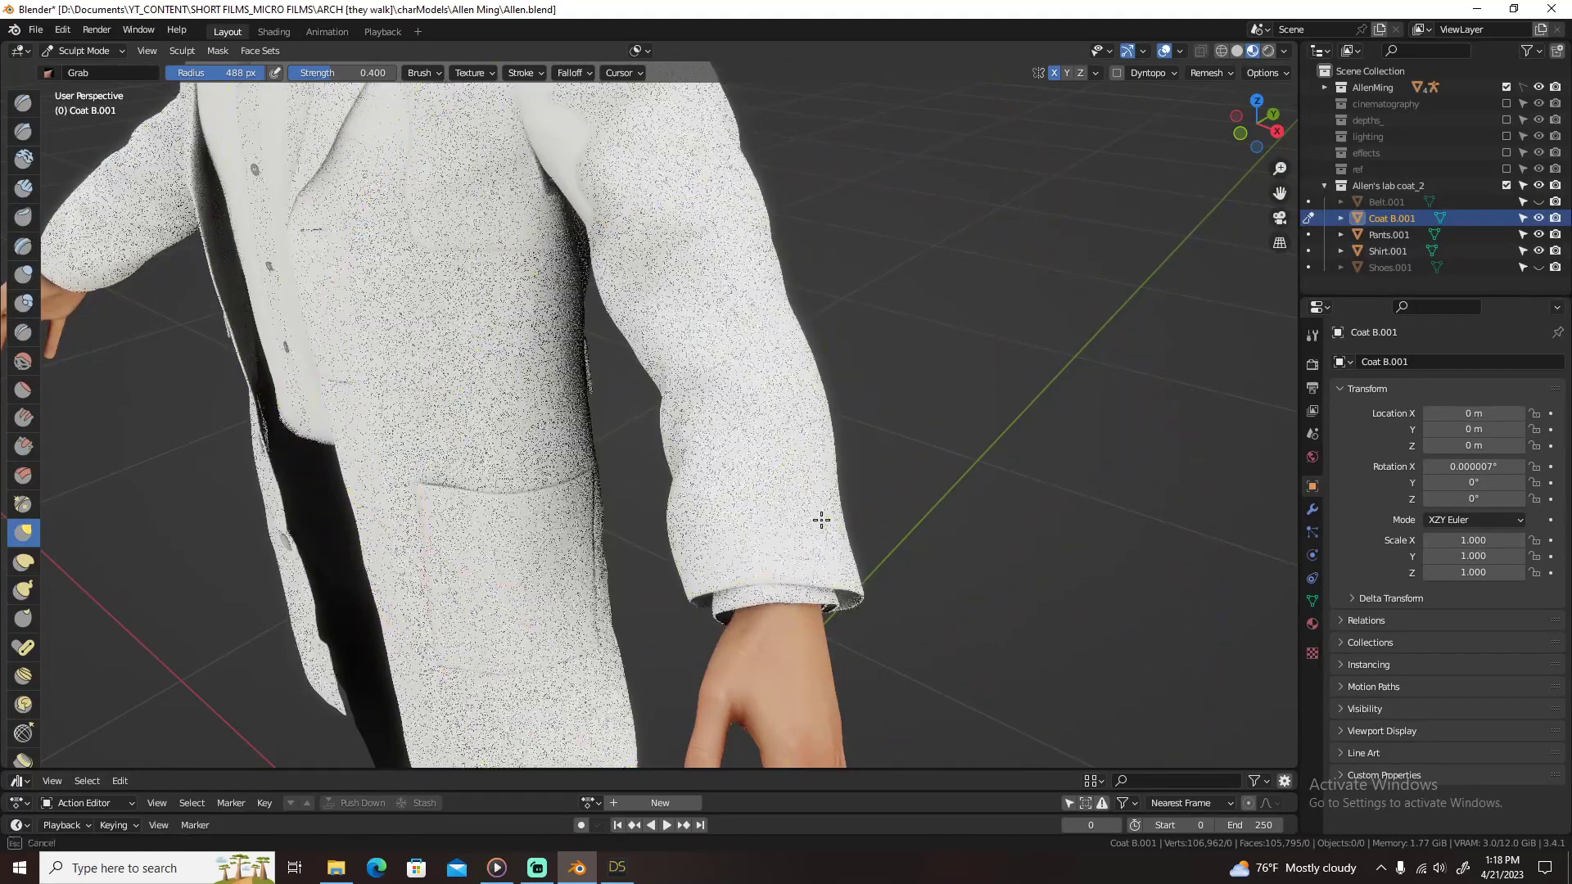
Step: Switch to solid shading, set the Grab radius to 343 px and adjust the coat sleeve around the elbow and upper arm
click(1234, 50)
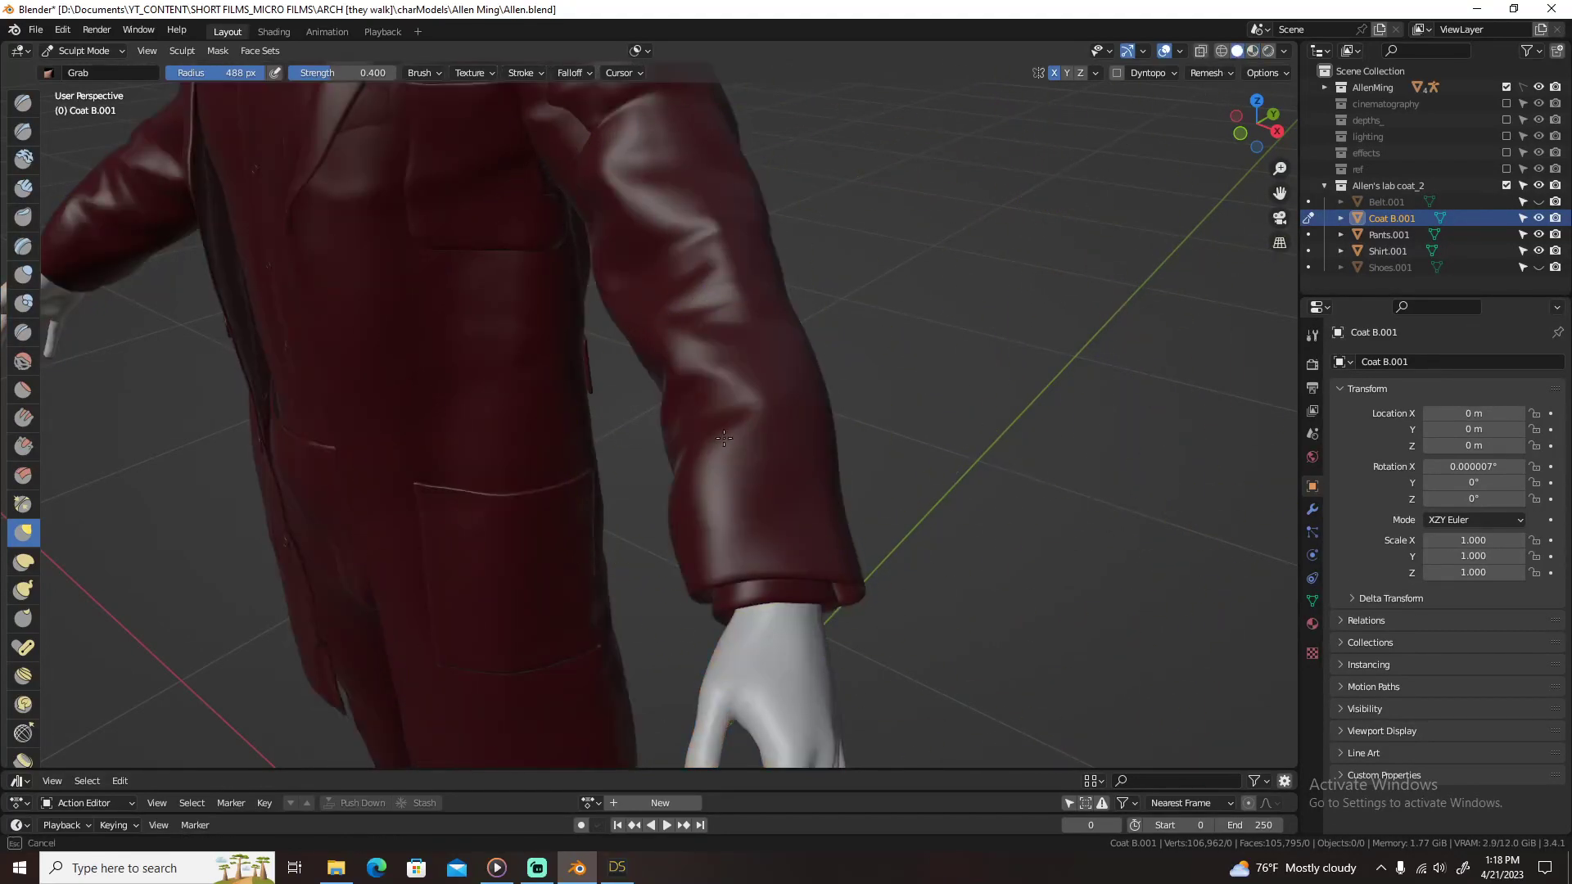
key(f)
click(518, 187)
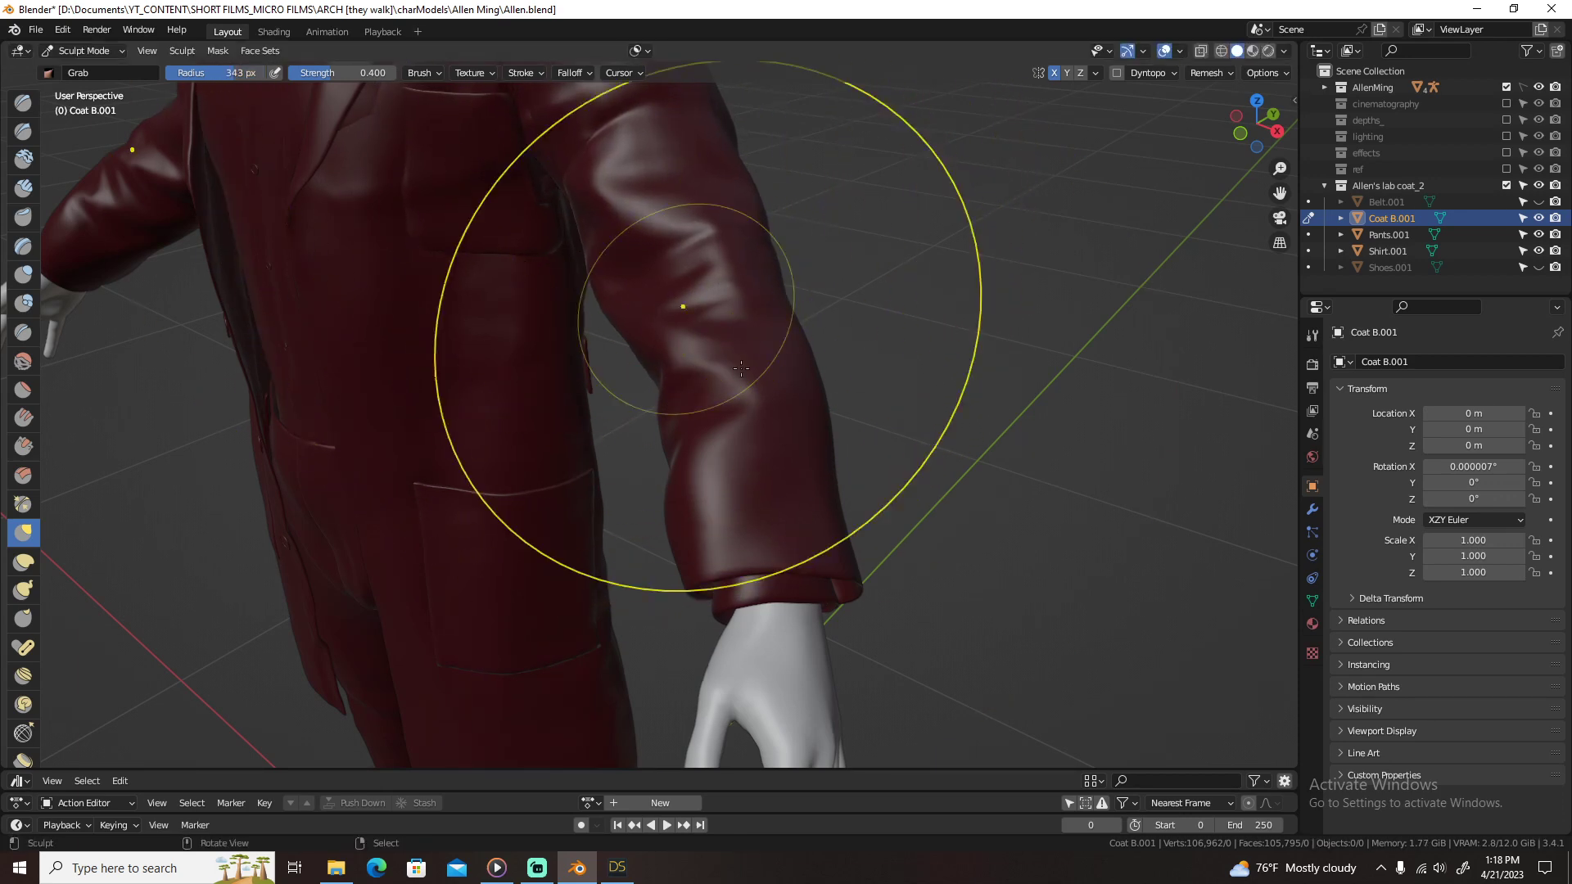
middle_drag(741, 369, 553, 431)
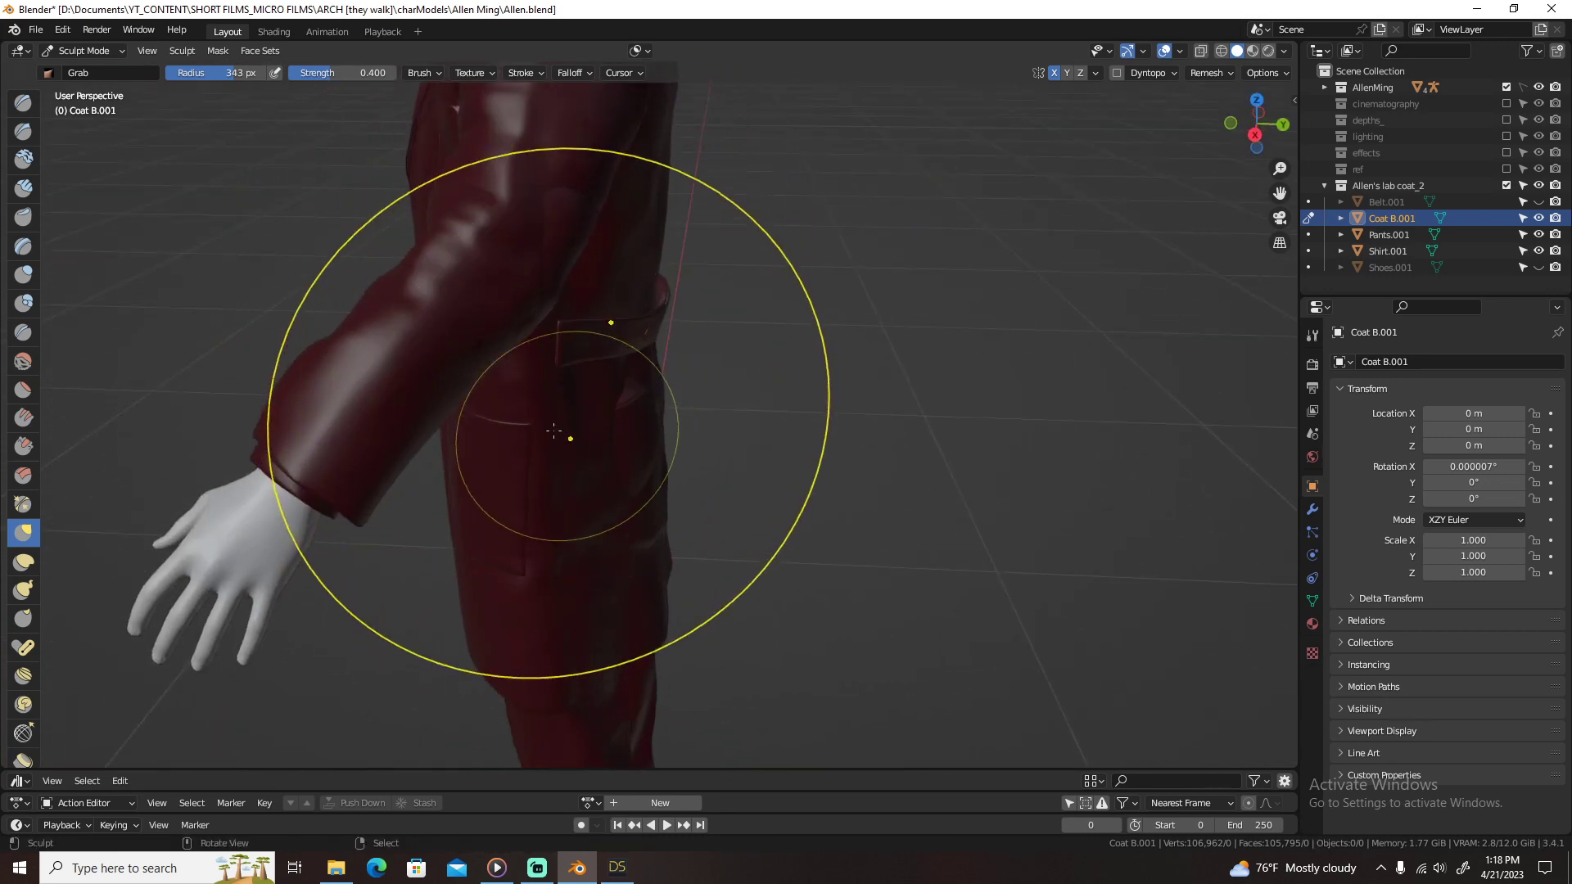
drag(449, 377, 517, 344)
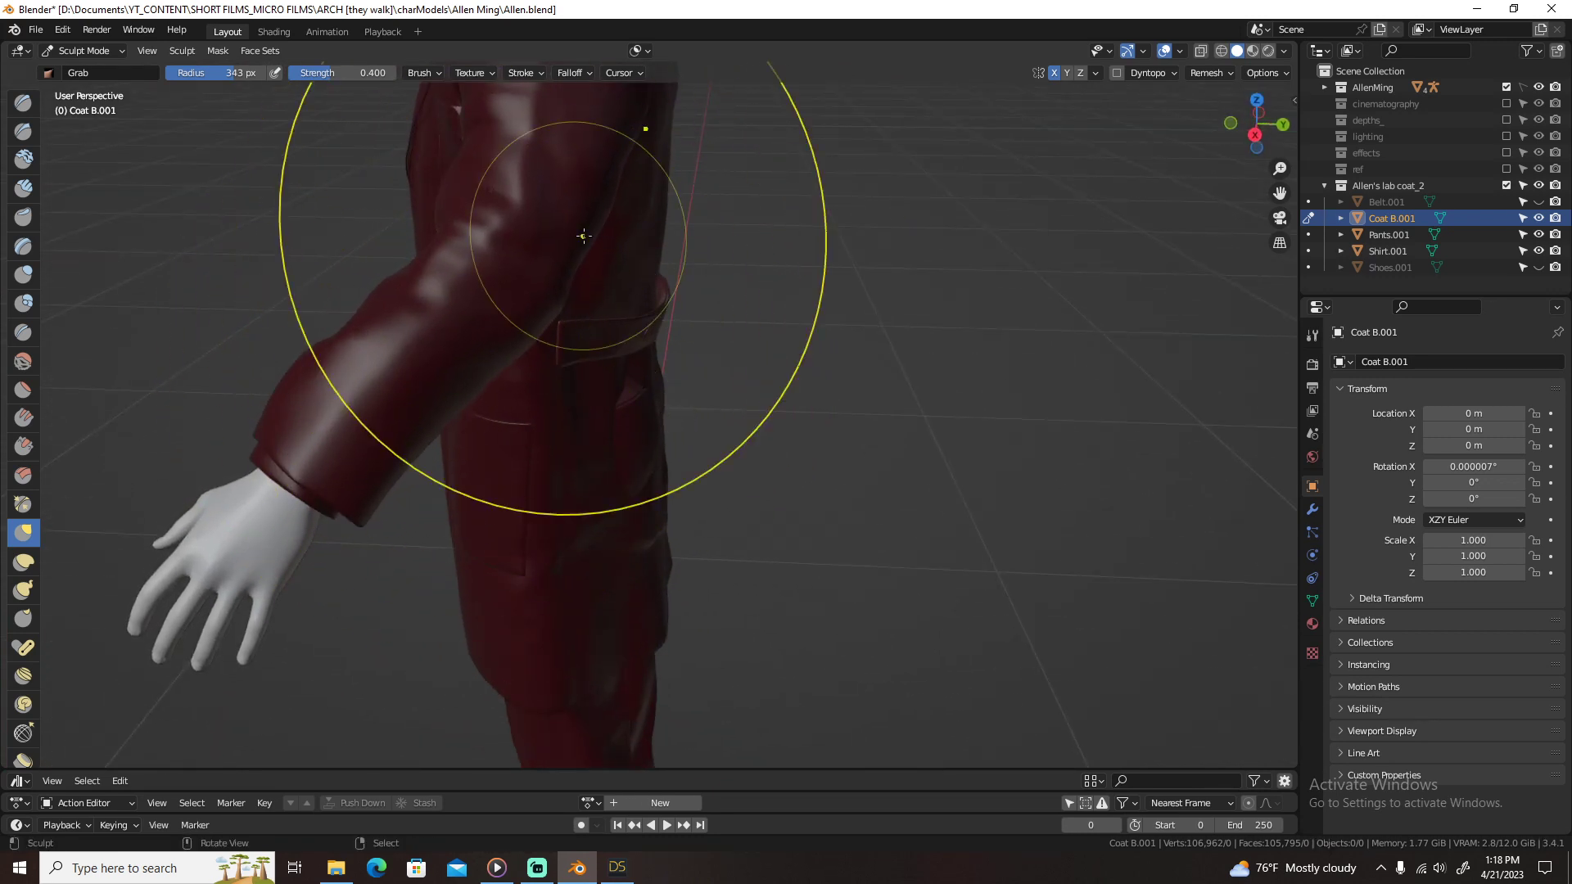
middle_drag(583, 236, 574, 398)
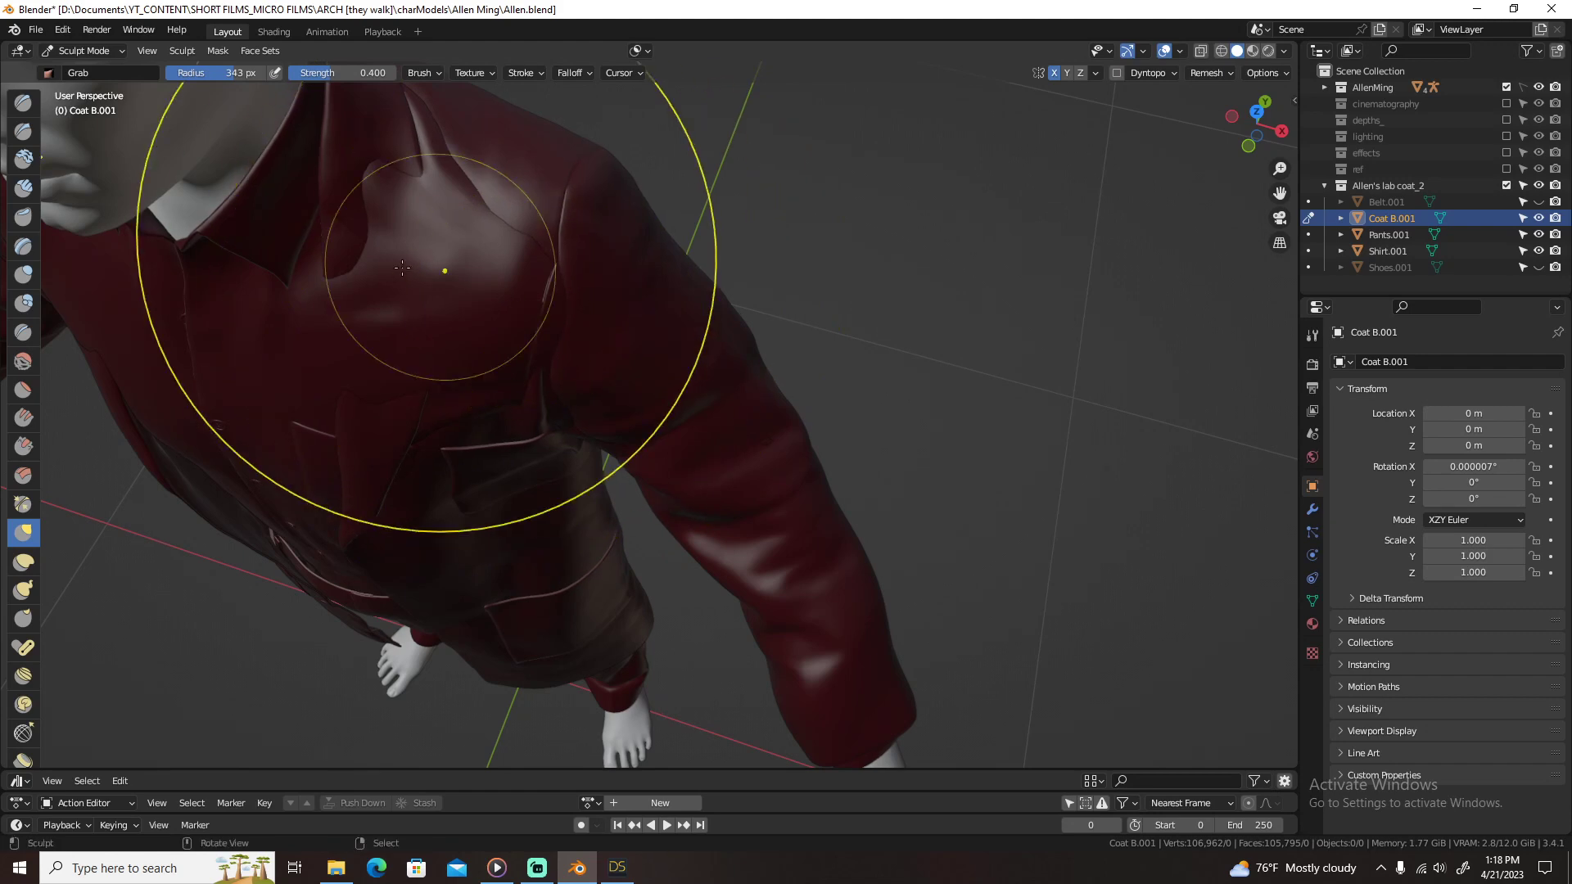
Step: Adjust the coat's side below the armpit, its chest and its lower front with small Grab strokes
key(KP_1)
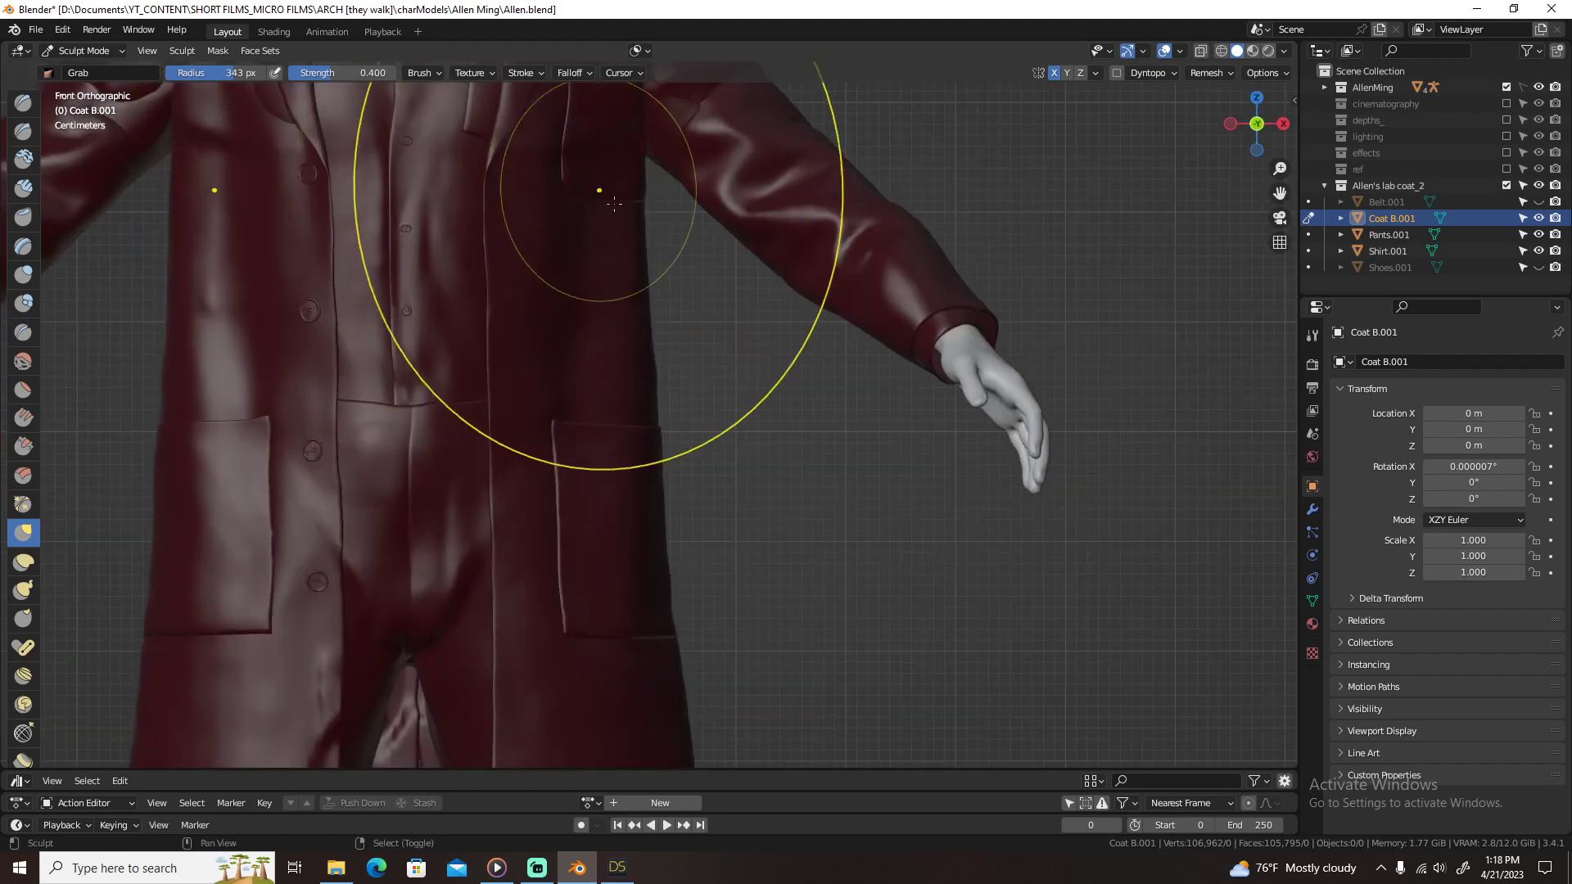
mouse_move(614, 204)
shift+middle_down()
mouse_move(724, 471)
mouse_move(702, 528)
shift+middle_up()
mouse_move(645, 239)
mouse_down()
mouse_move(640, 202)
mouse_move(641, 244)
mouse_up()
middle_drag(641, 244, 614, 421)
mouse_move(520, 474)
middle_down()
mouse_move(798, 355)
mouse_move(797, 334)
middle_up()
drag(792, 459, 772, 454)
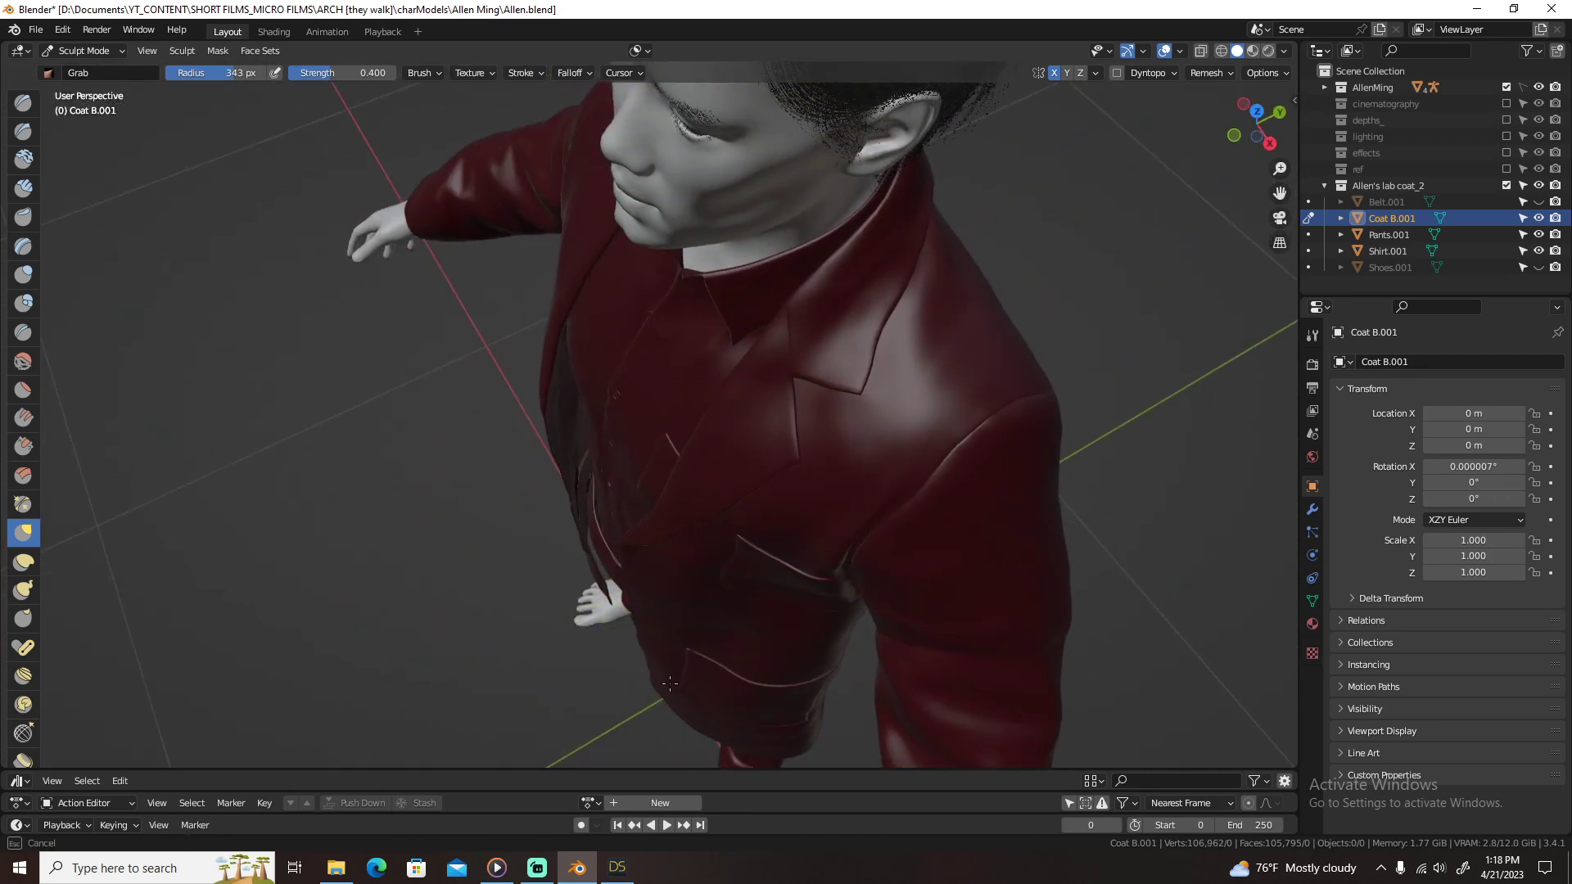
drag(670, 683, 673, 688)
Step: Pull the lower front panels of the coat near the hem to fit them around the pants
middle_drag(712, 651, 867, 552)
shift+middle_drag(793, 638, 721, 406)
mouse_move(720, 406)
middle_down()
mouse_move(743, 389)
mouse_move(587, 419)
middle_up()
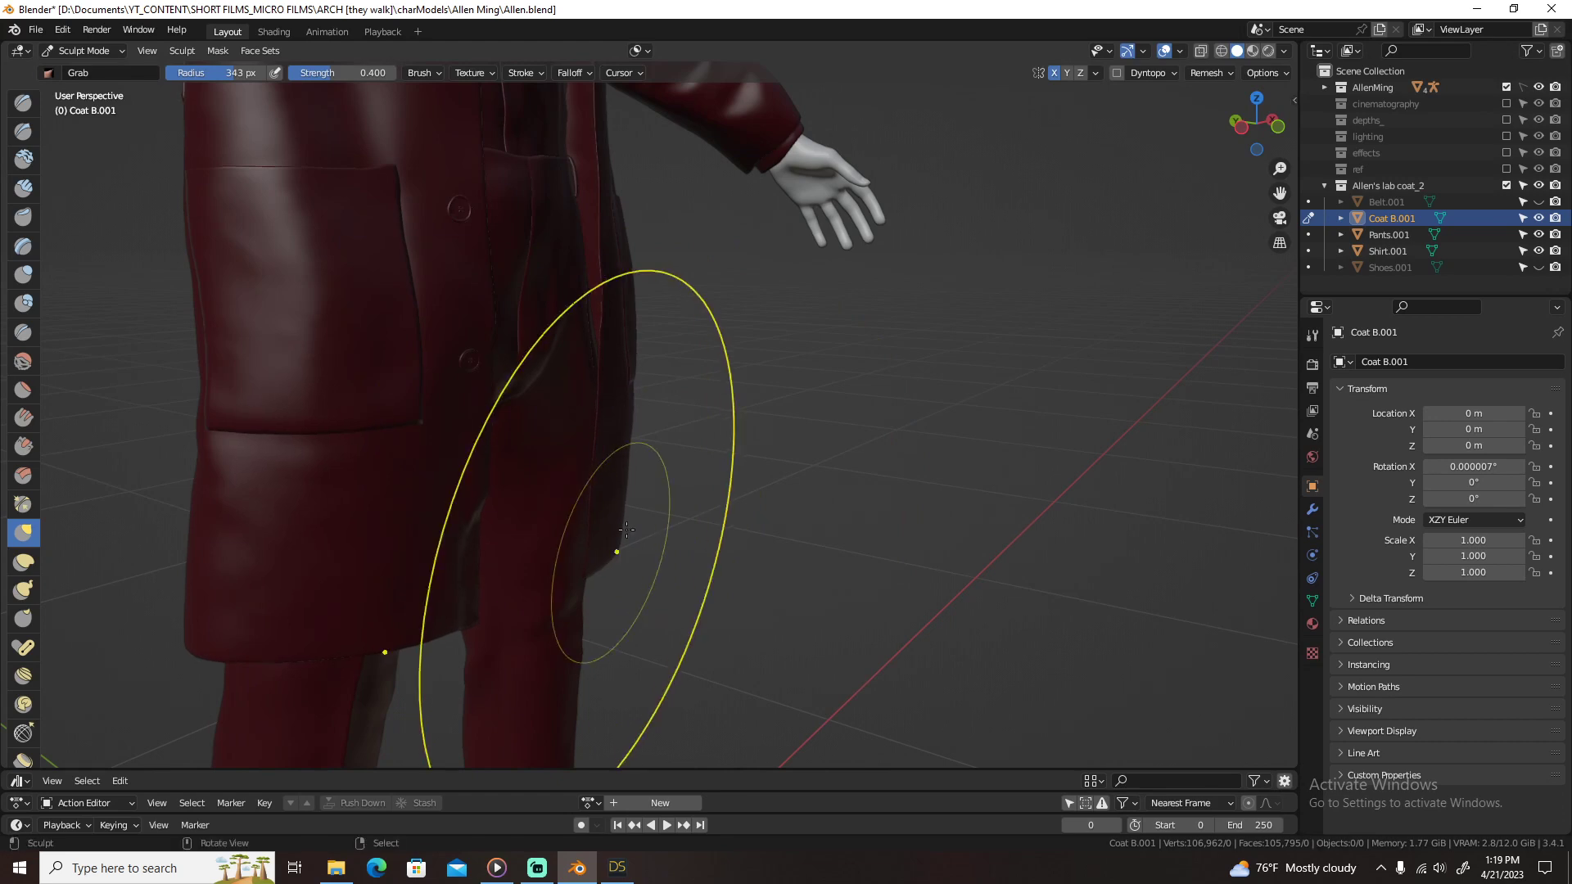
drag(425, 551, 476, 564)
Step: Adjust the back of the coat at the lower hem and upper back with the Grab brush
middle_drag(164, 544, 342, 547)
scroll(343, 547, down, 4)
mouse_move(524, 385)
middle_down()
mouse_move(704, 413)
mouse_move(535, 506)
mouse_move(544, 554)
mouse_move(516, 539)
middle_up()
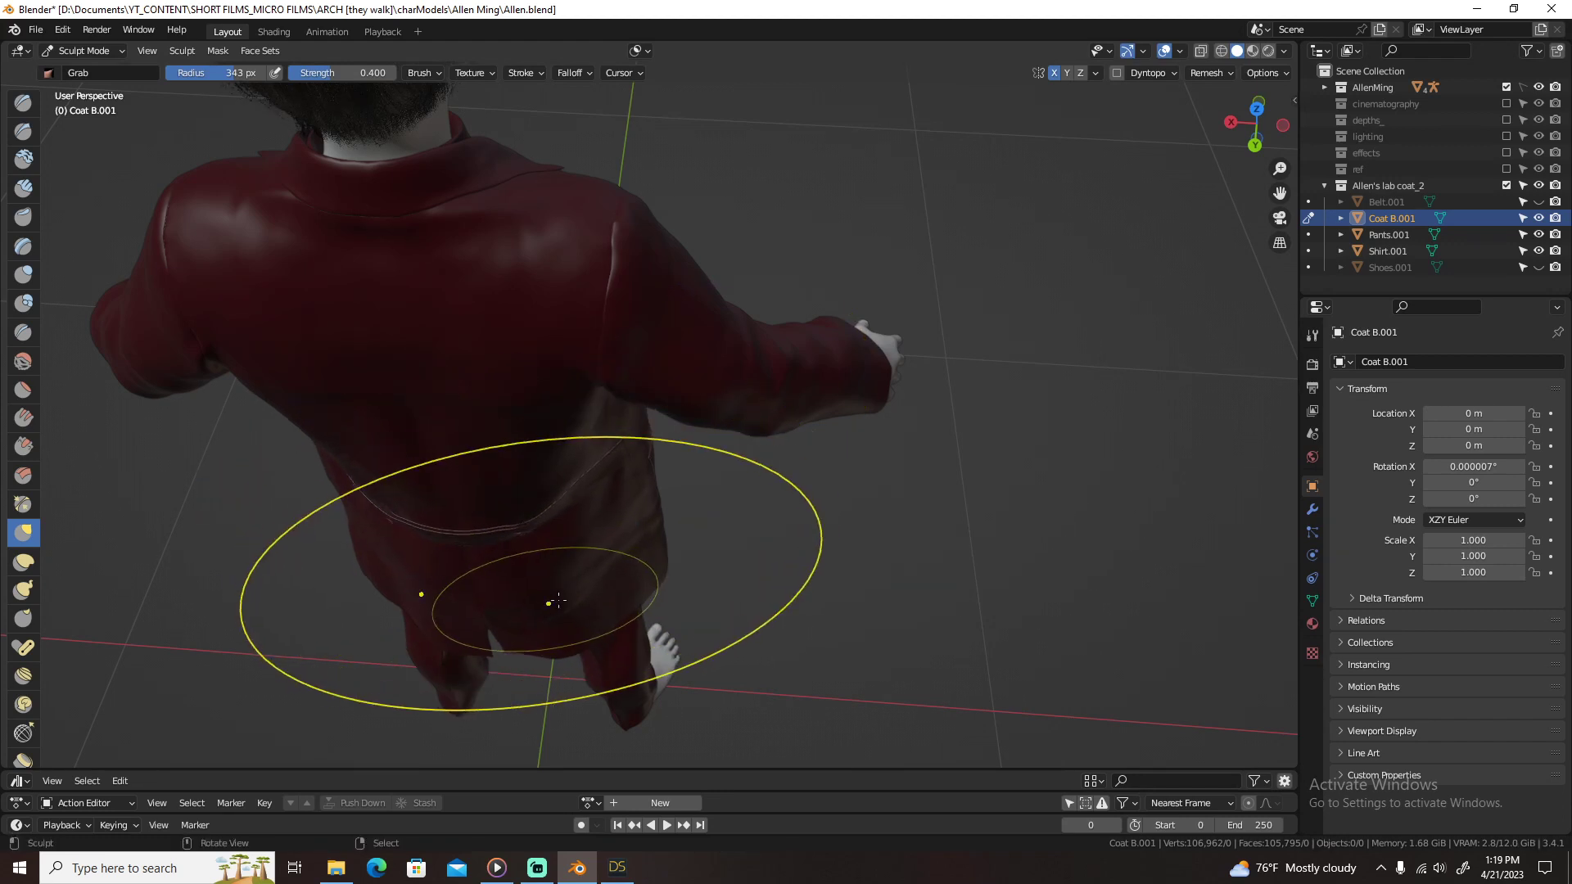
drag(543, 603, 591, 616)
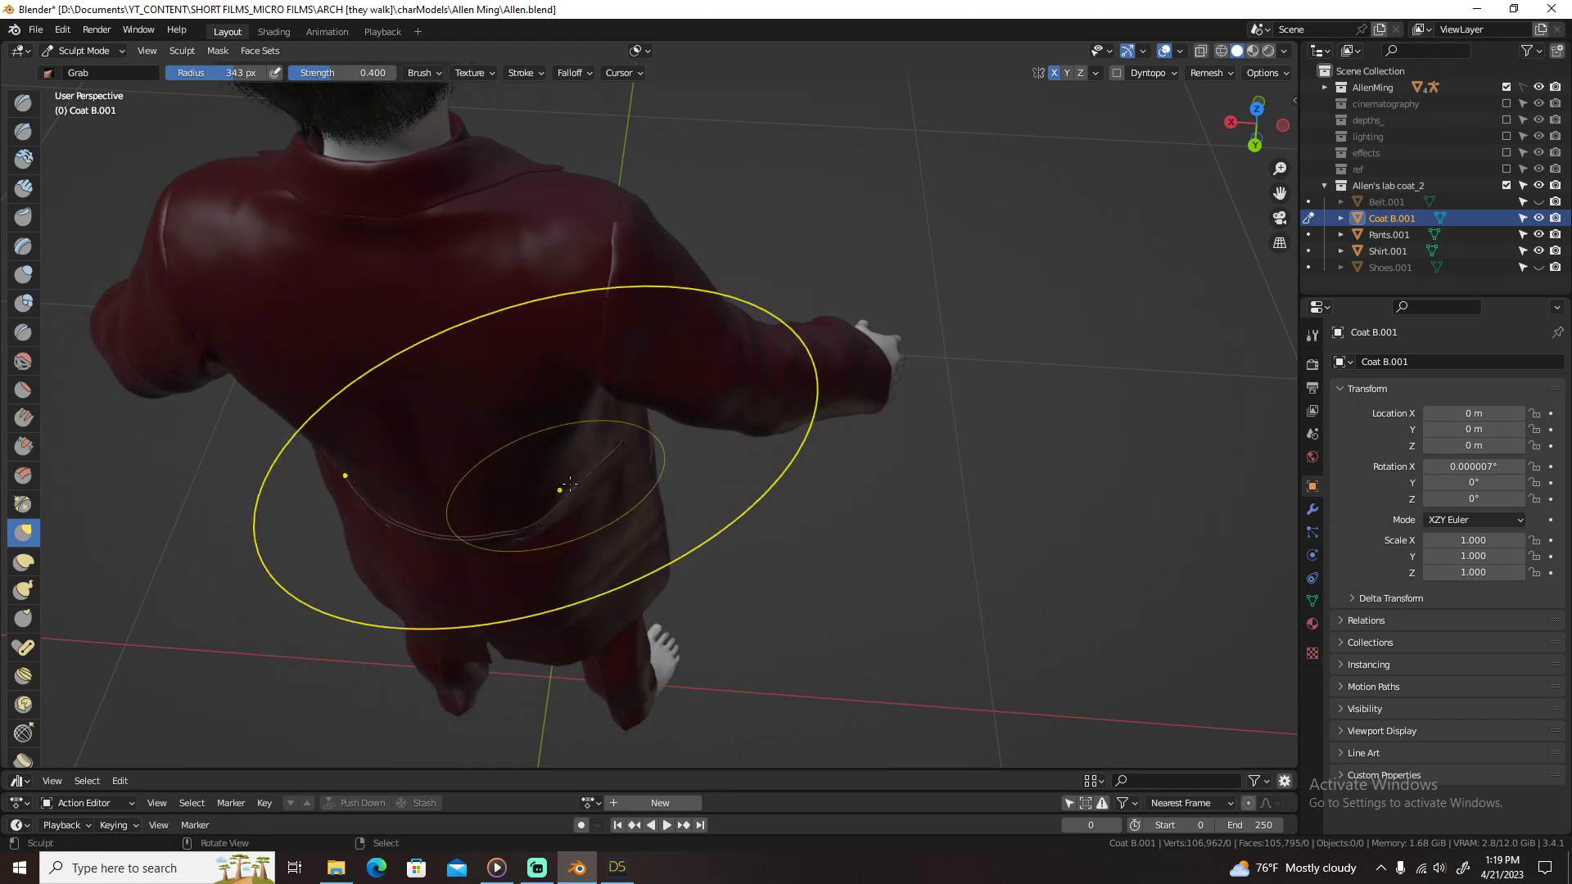
drag(454, 252, 531, 208)
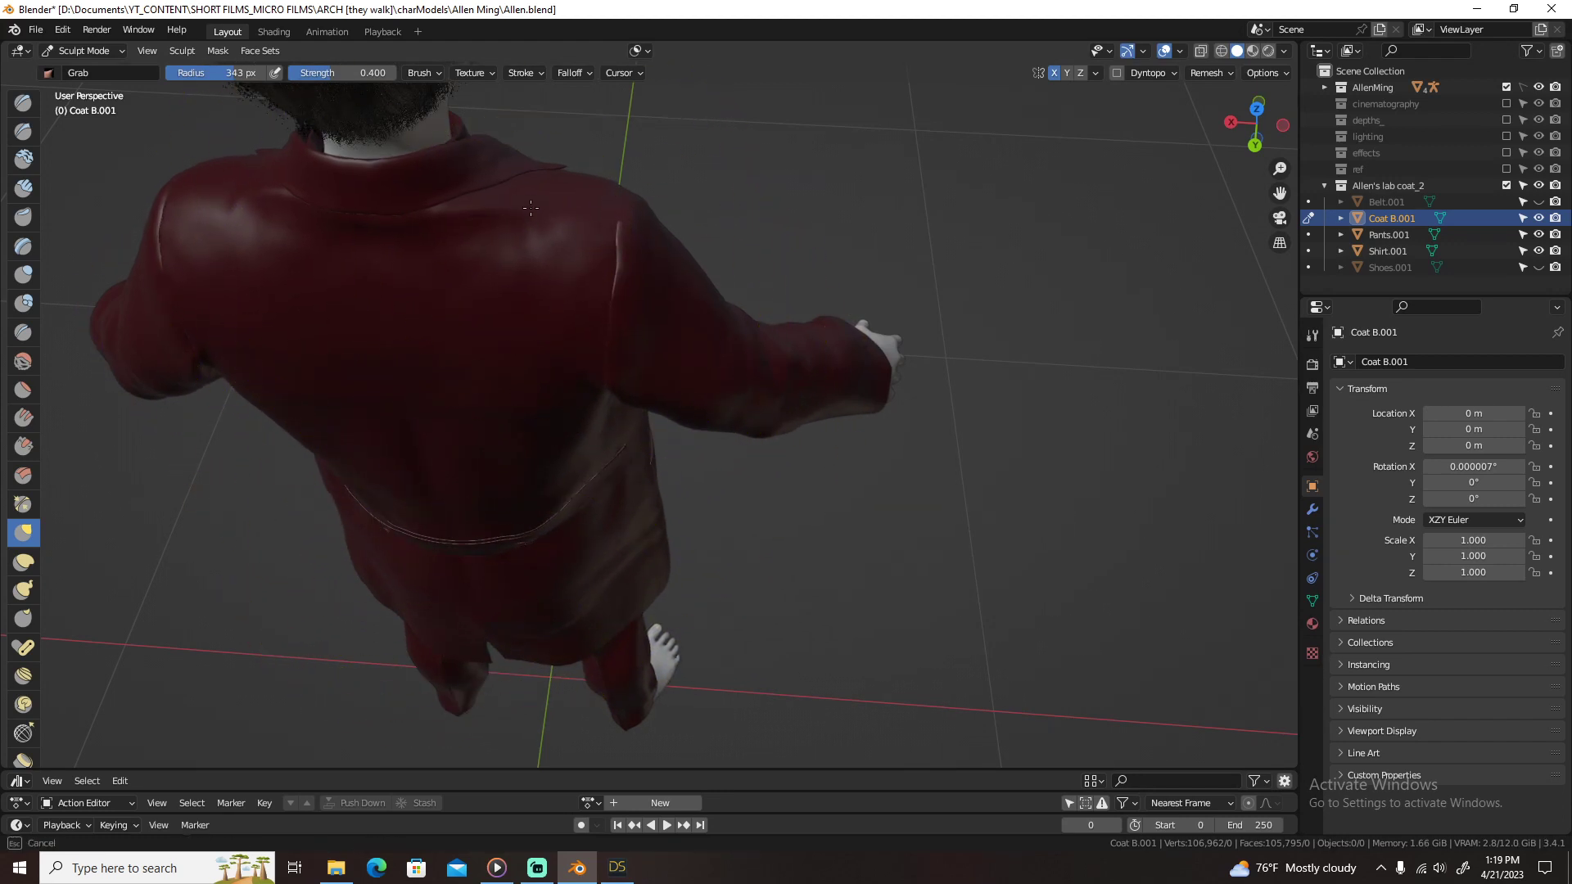
Step: Reshape the coat sleeve around the upper arm and armpit from the front and back with Grab strokes
middle_drag(540, 210, 658, 219)
scroll(818, 221, down, 3)
scroll(751, 401, up, 3)
scroll(770, 198, up, 4)
drag(662, 161, 639, 214)
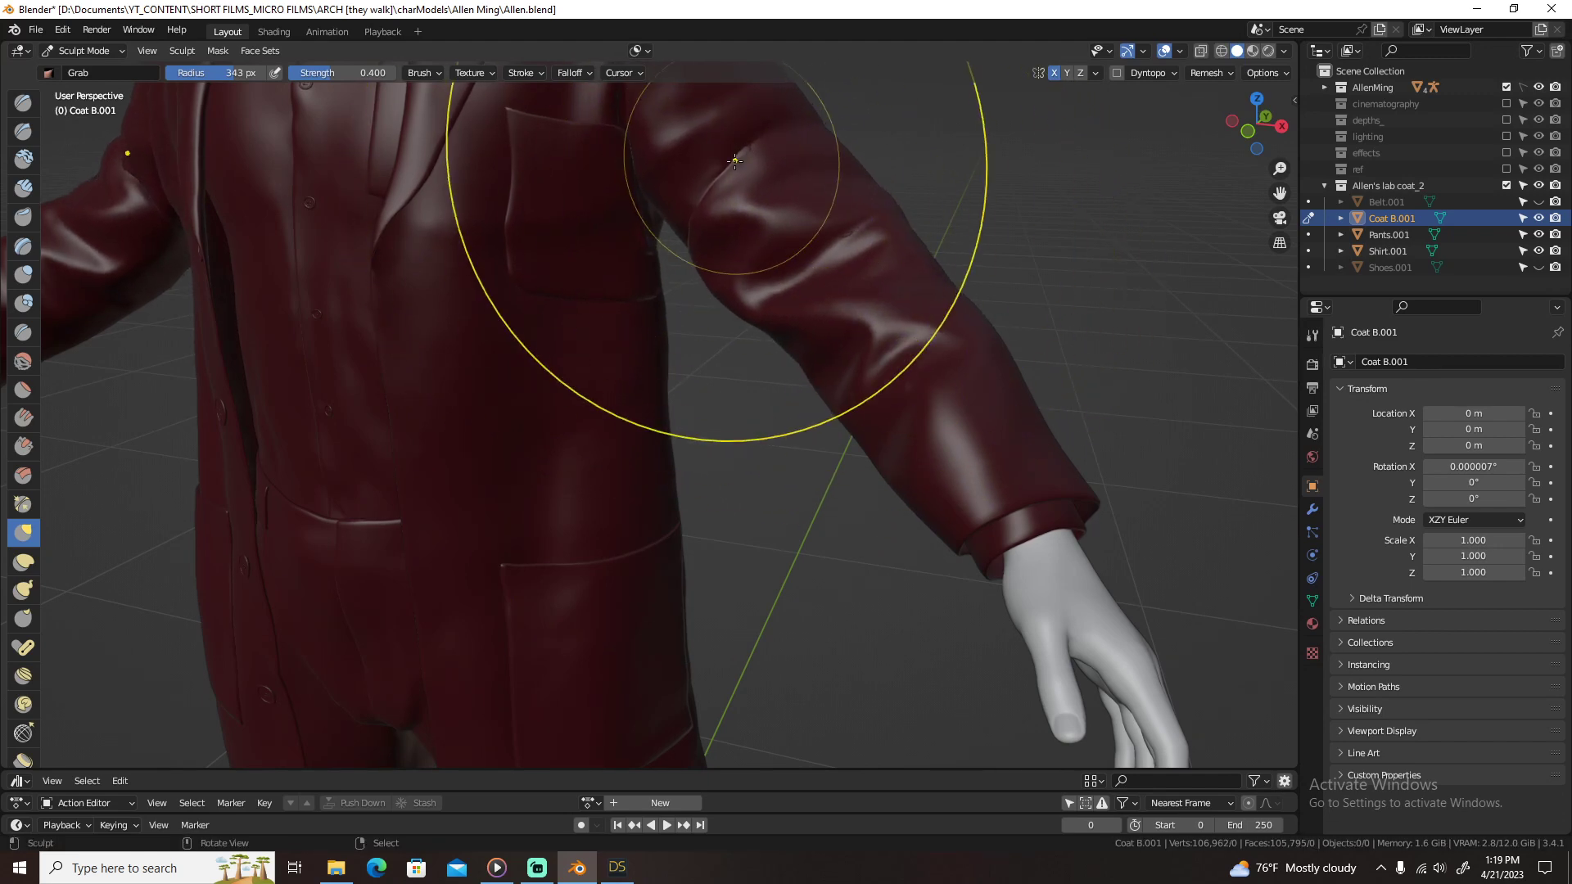
mouse_move(720, 135)
middle_down()
mouse_move(594, 239)
mouse_move(582, 175)
middle_up()
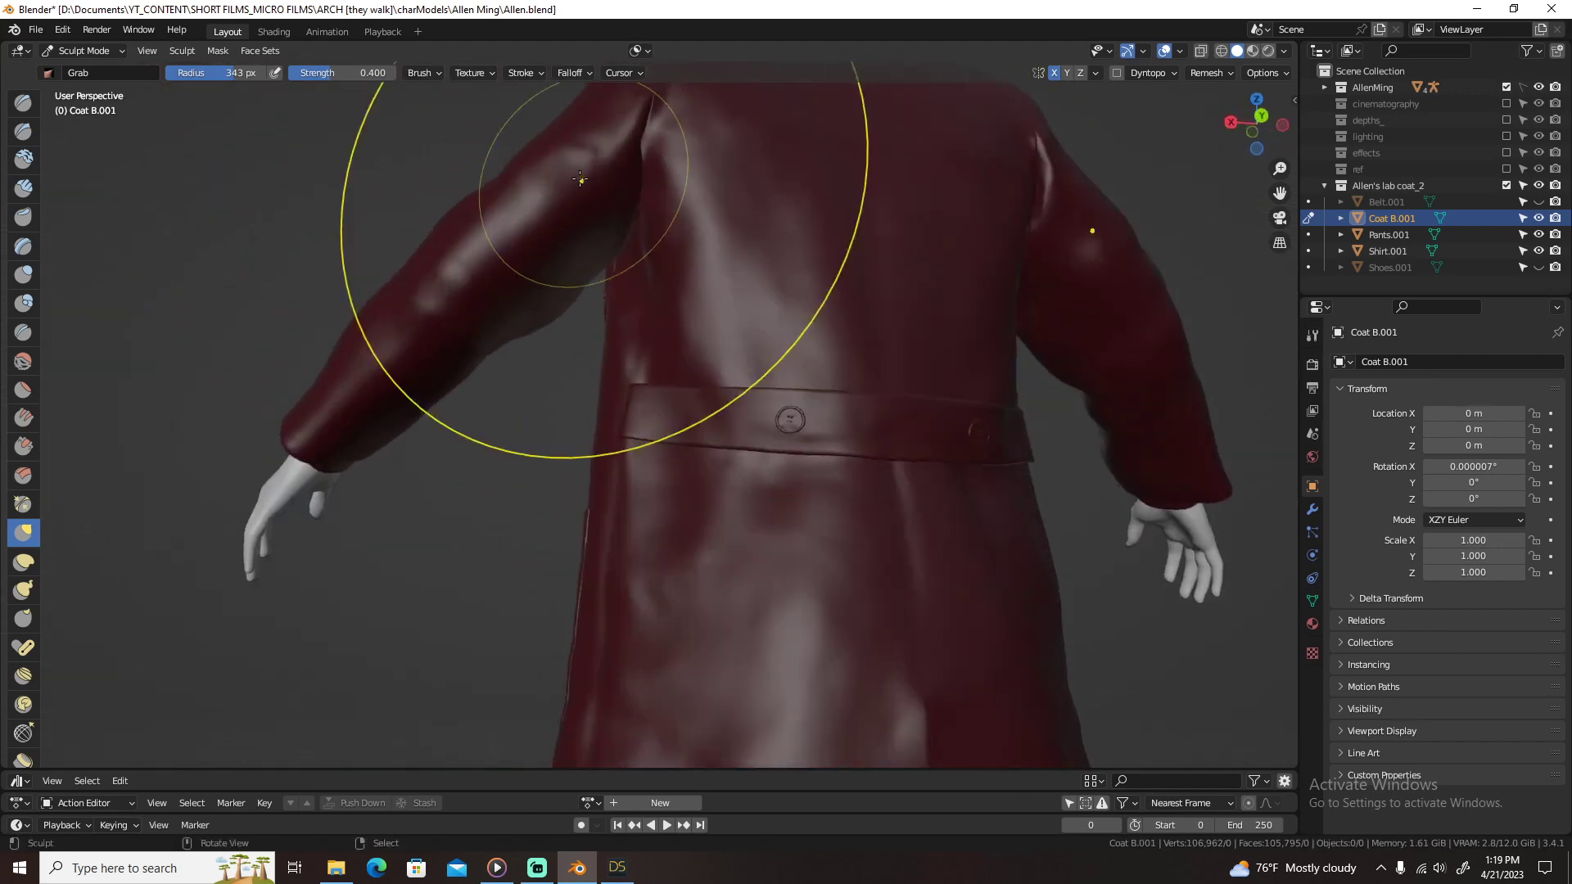
mouse_move(607, 232)
mouse_down()
mouse_move(611, 268)
mouse_move(597, 245)
mouse_up()
mouse_move(597, 246)
middle_down()
mouse_move(667, 263)
mouse_move(653, 238)
middle_up()
drag(491, 262, 481, 198)
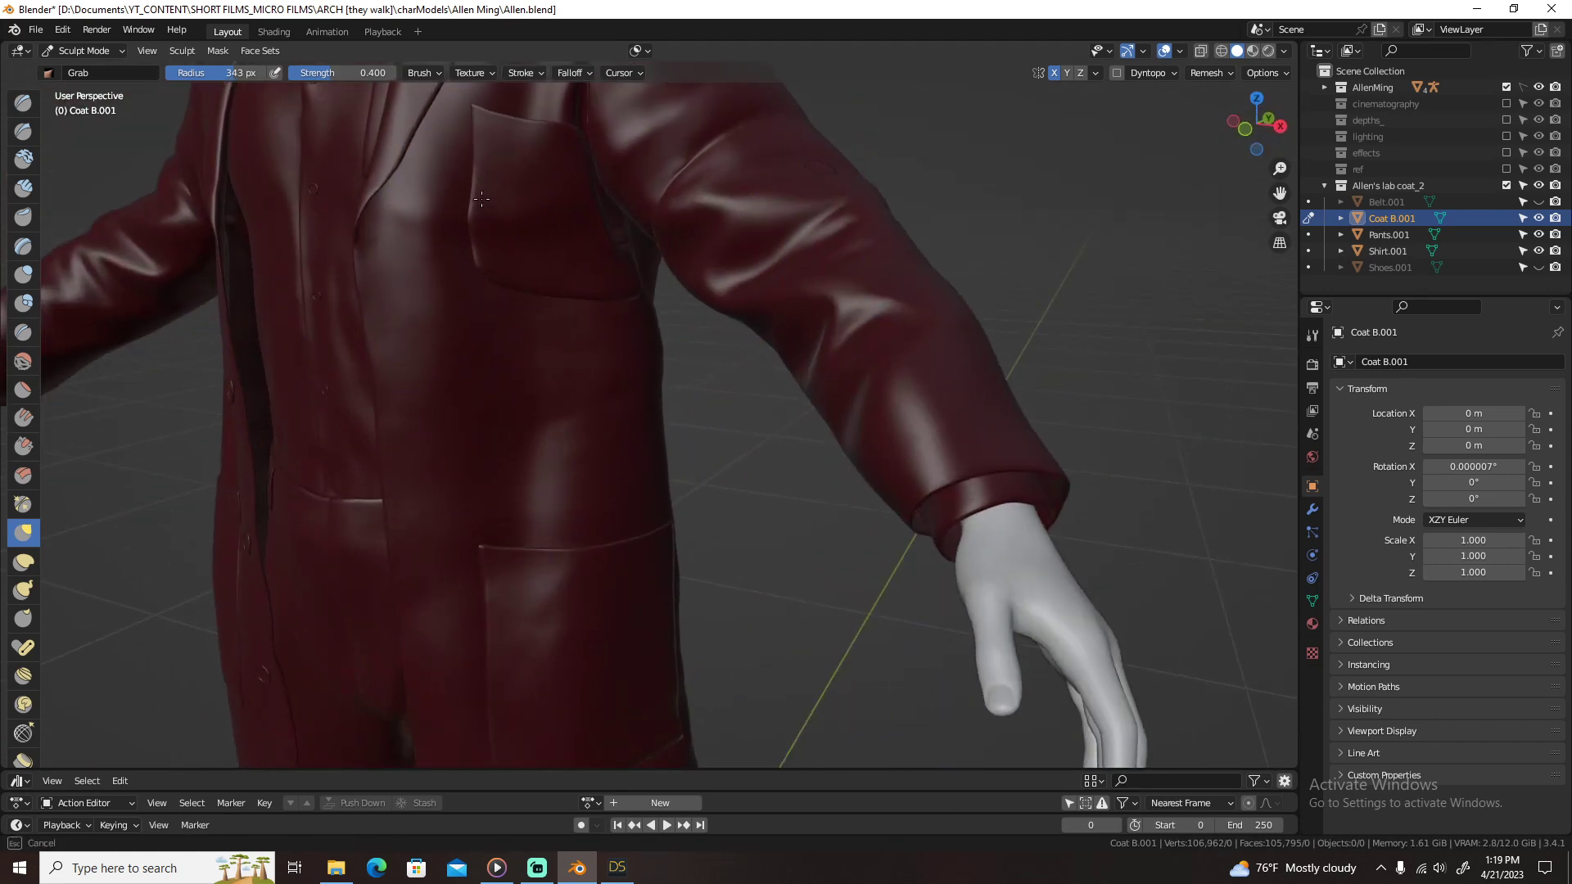
Step: Pull the coat's collar and shoulder tops into place from the front with the Grab brush
mouse_move(810, 232)
middle_down()
mouse_move(705, 307)
mouse_move(804, 502)
middle_up()
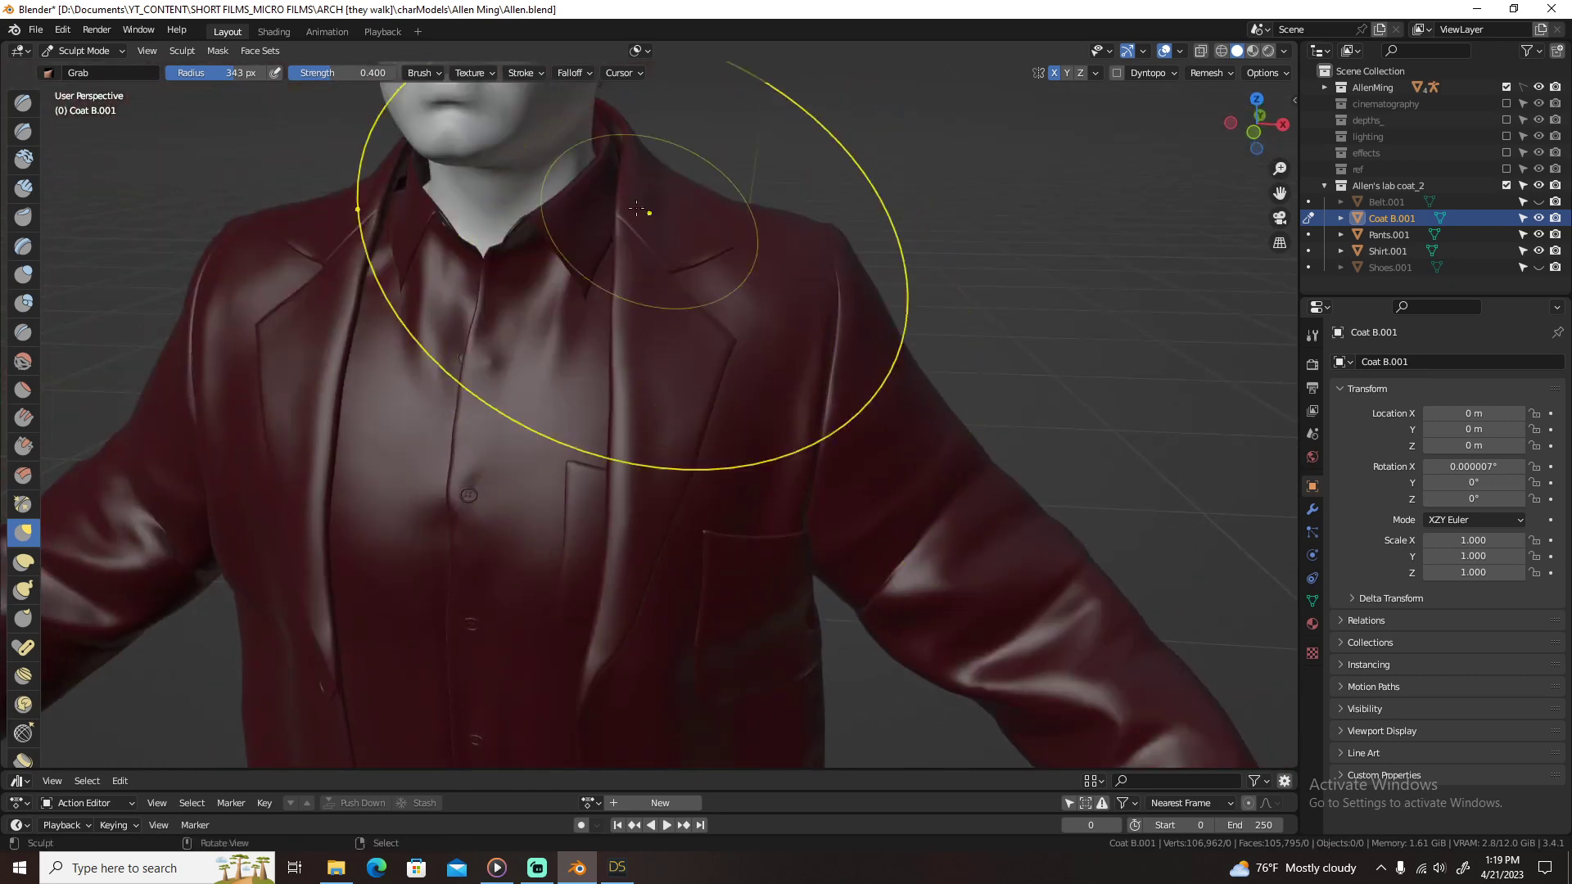
drag(683, 172, 679, 175)
drag(337, 180, 429, 230)
drag(671, 187, 683, 211)
Step: Refine the side of the coat's collar and the shoulder slope beside the neck with small Grab strokes
middle_drag(683, 211, 458, 215)
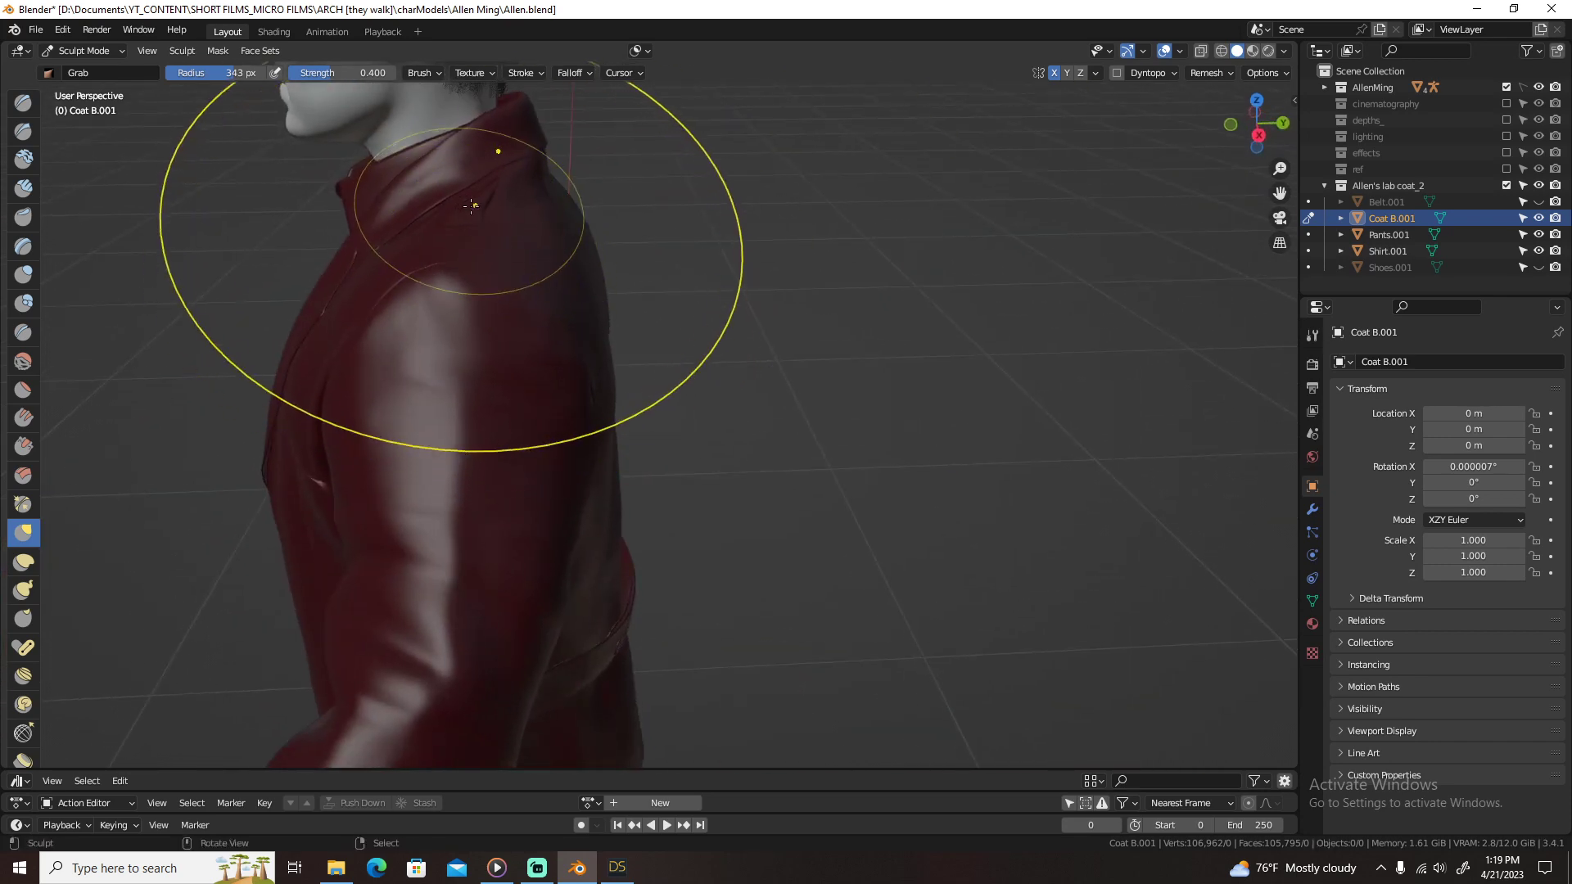
mouse_move(458, 214)
mouse_down()
mouse_move(504, 178)
mouse_move(416, 222)
mouse_move(378, 216)
mouse_up()
drag(503, 154, 515, 149)
drag(485, 177, 472, 182)
drag(430, 212, 427, 206)
drag(524, 193, 514, 186)
middle_drag(404, 267, 588, 236)
mouse_move(460, 131)
mouse_down()
mouse_move(402, 130)
mouse_move(424, 144)
mouse_up()
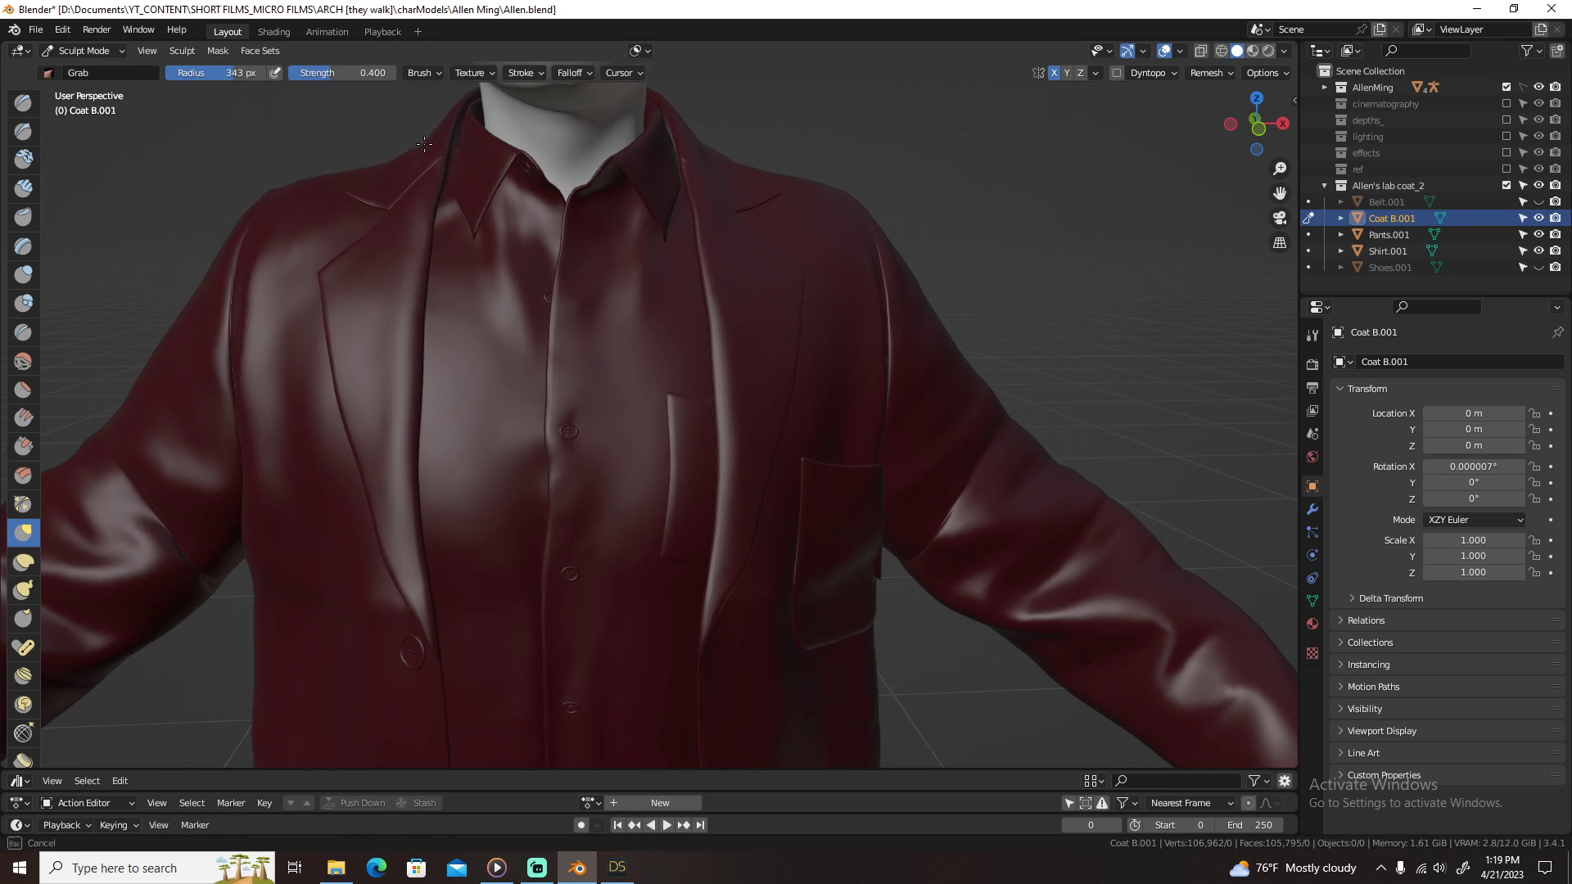
Step: Return the coat to Object Mode, deselect it and save the file
key(ctrl+Tab)
click(482, 163)
scroll(481, 162, down, 5)
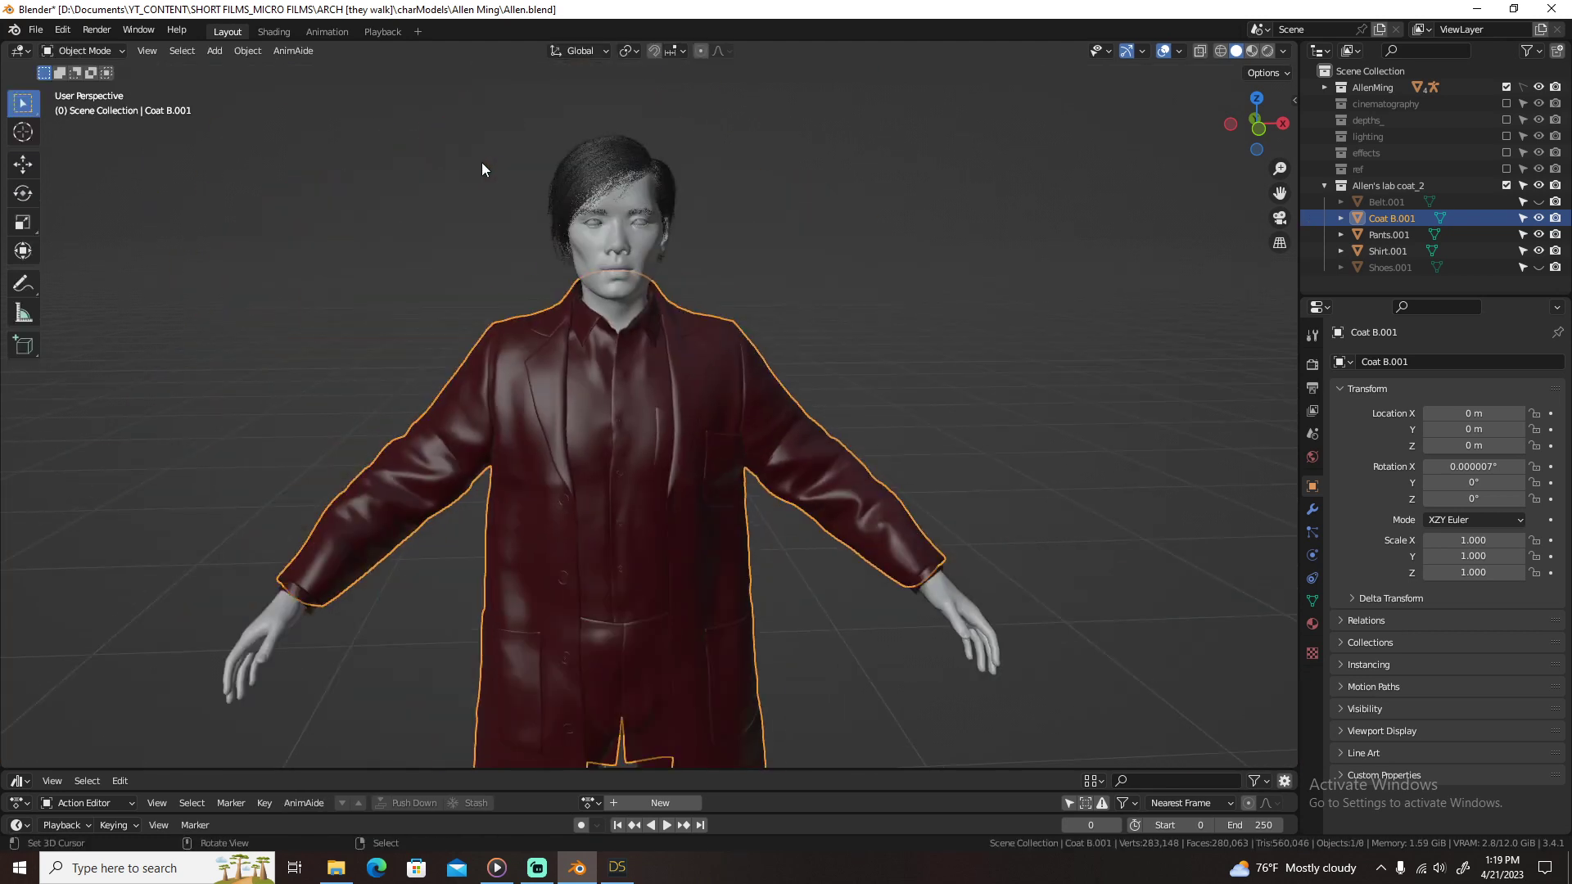
key(alt+a)
key(ctrl+s)
Step: Switch the viewport to Material Preview shading and view the whole outfit at an angle
shift+middle_drag(735, 322, 829, 130)
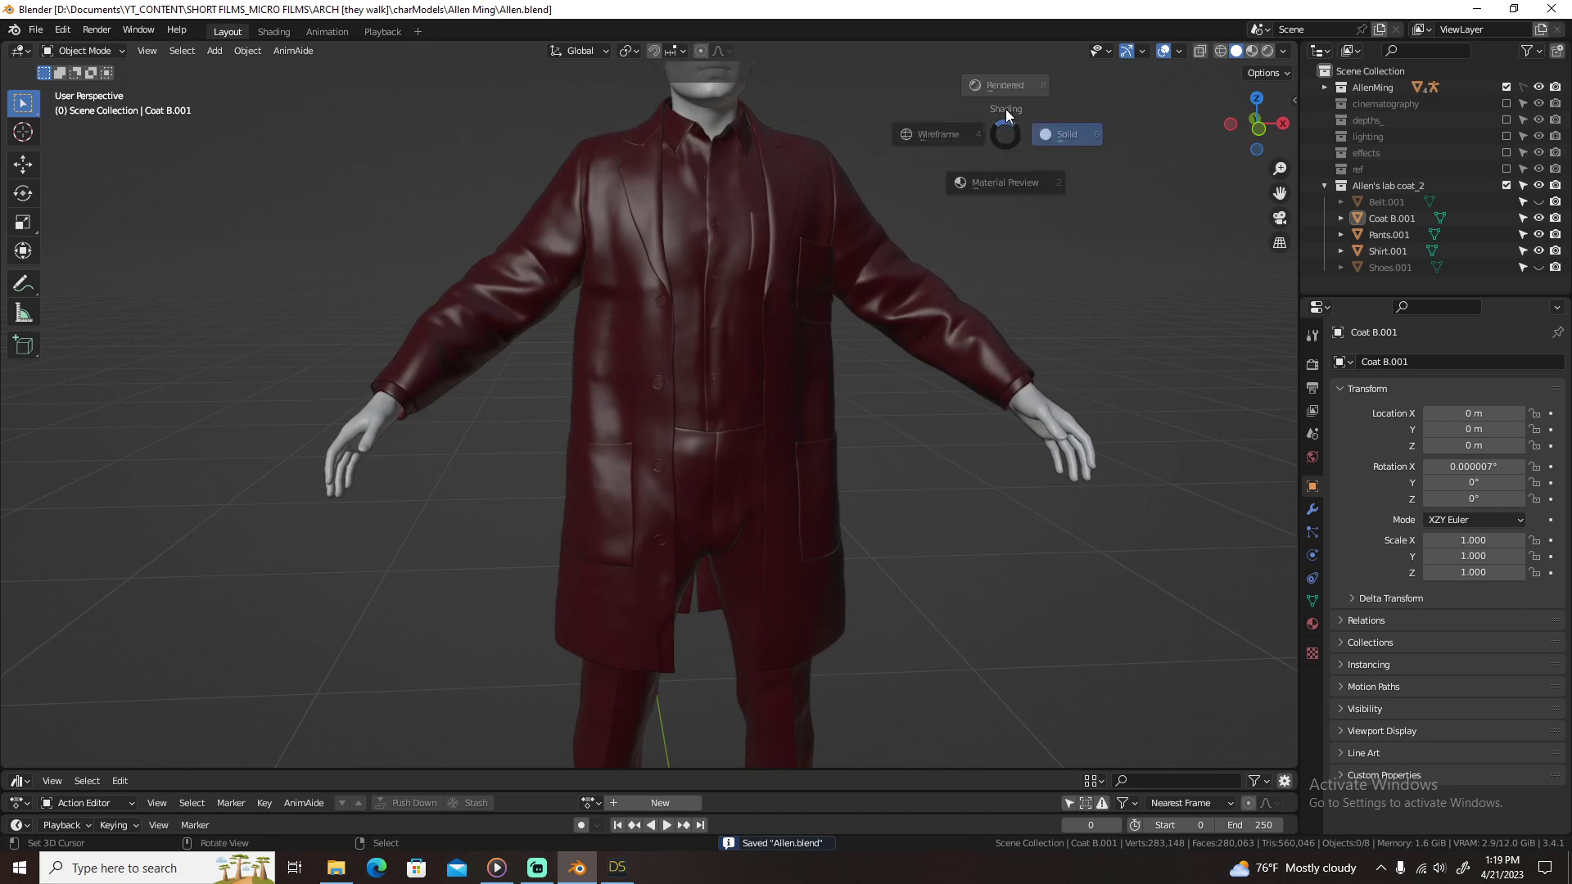
key(2)
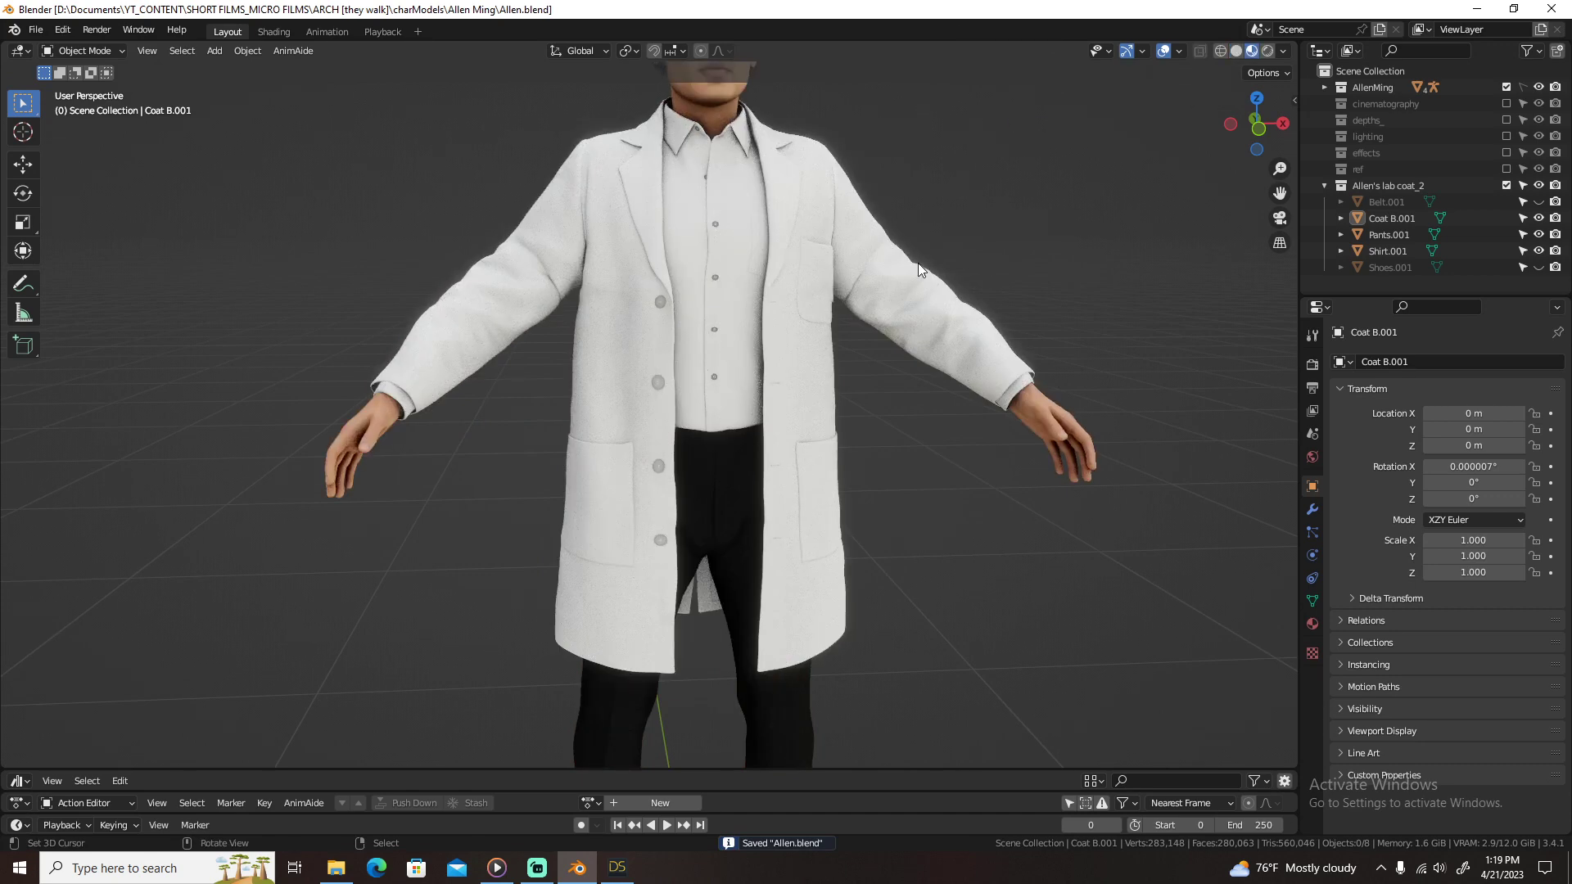
scroll(915, 237, down, 3)
middle_drag(913, 219, 881, 319)
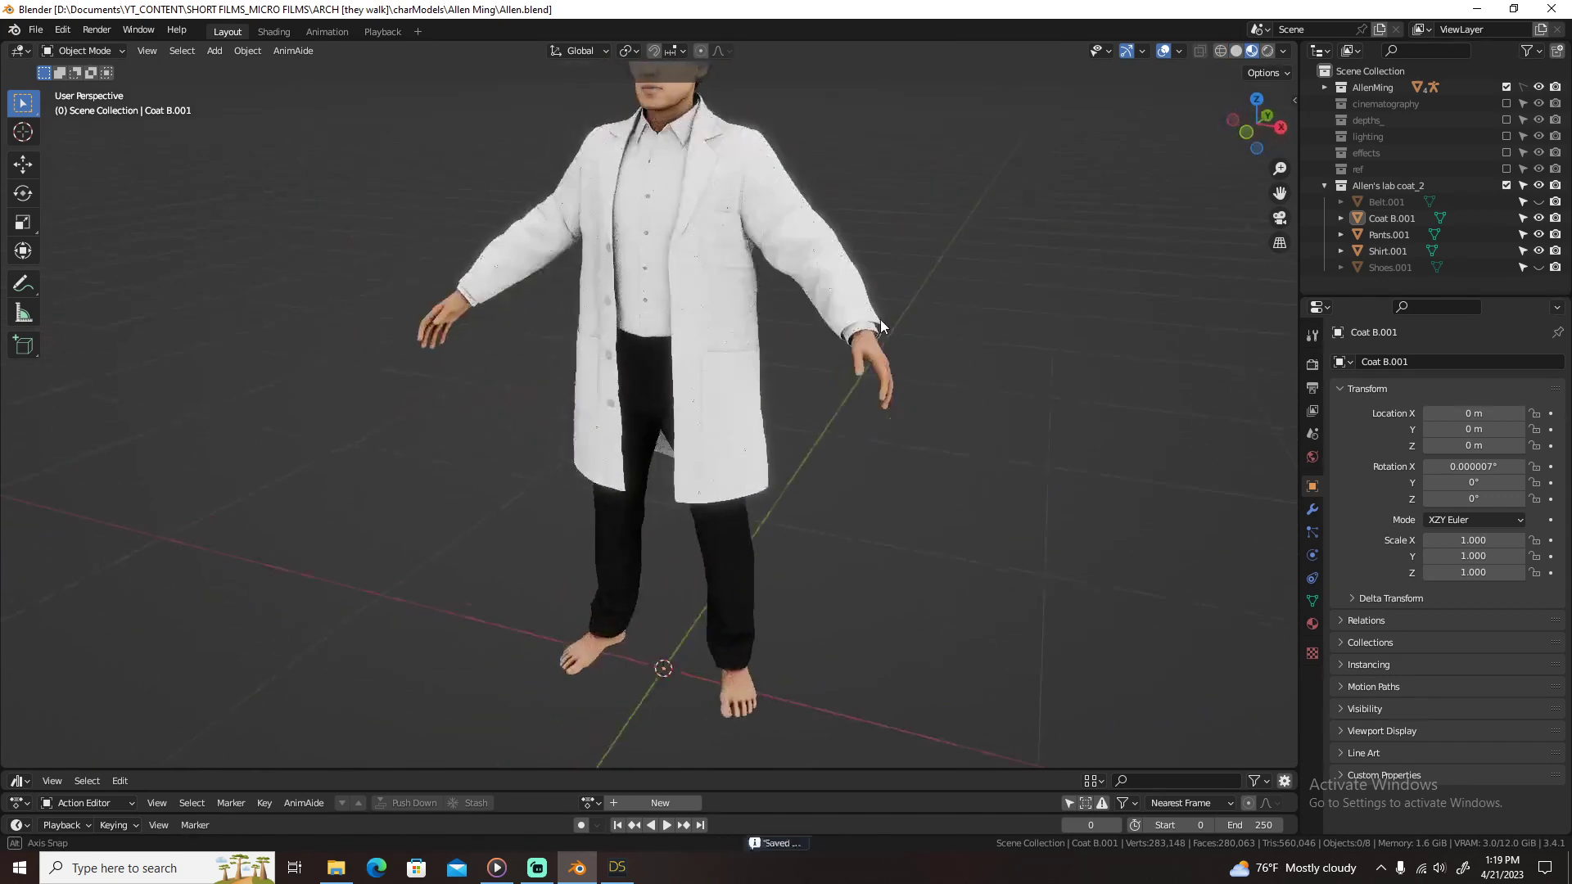
Step: Set the blend mode of the coat's Default1-1.001, Pocket-3.001 and Default2-1.001 materials to Opaque
click(830, 252)
click(1313, 624)
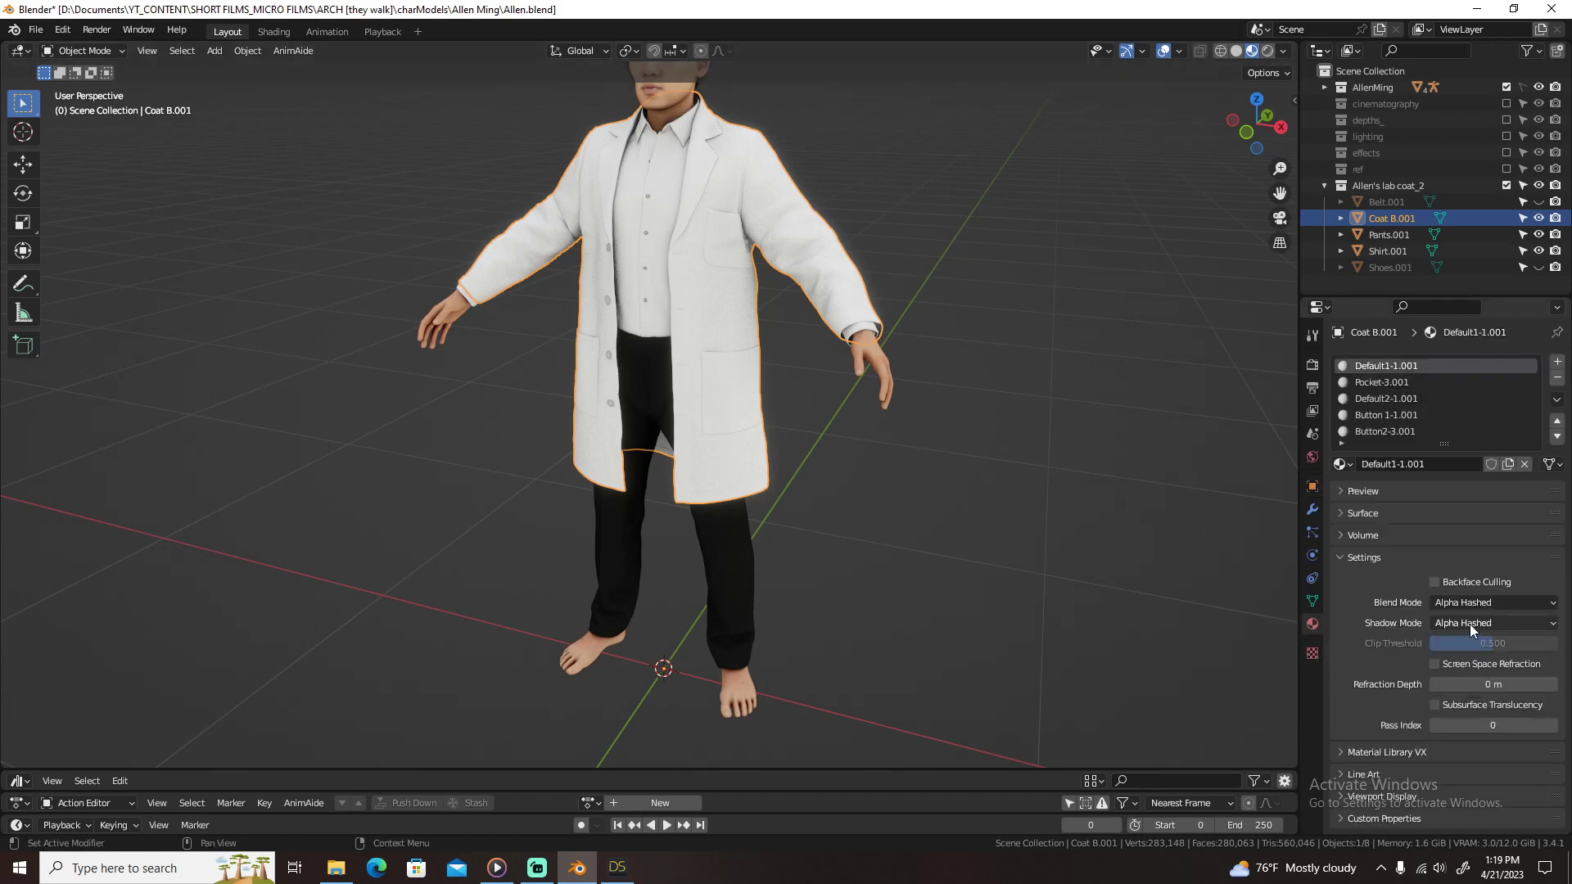
click(1472, 606)
click(1381, 382)
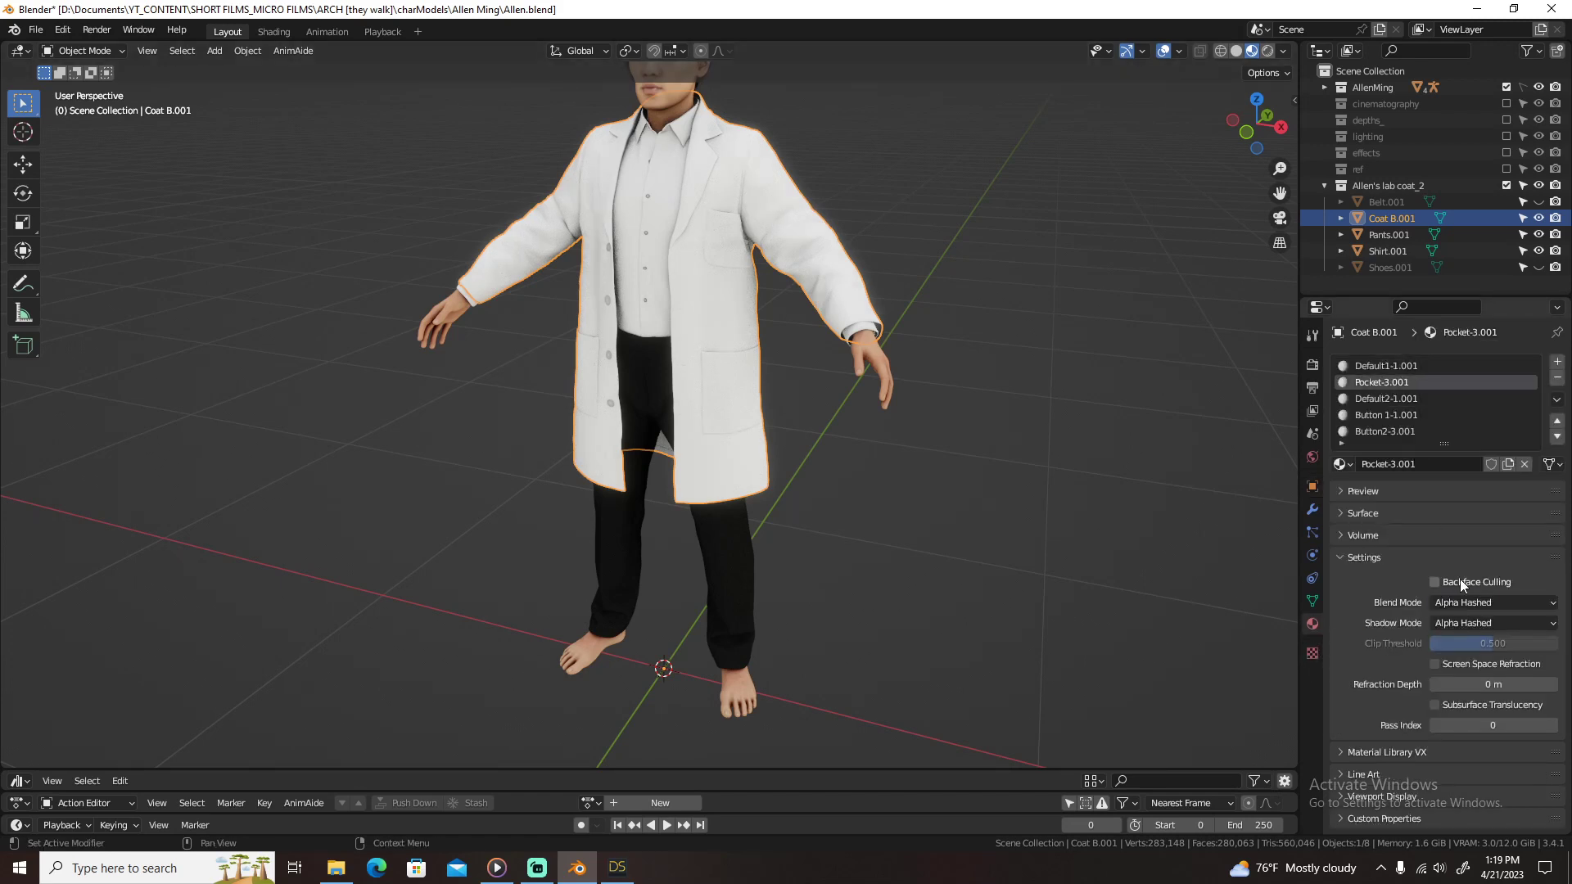
click(1471, 602)
click(1378, 398)
click(1462, 602)
click(1462, 624)
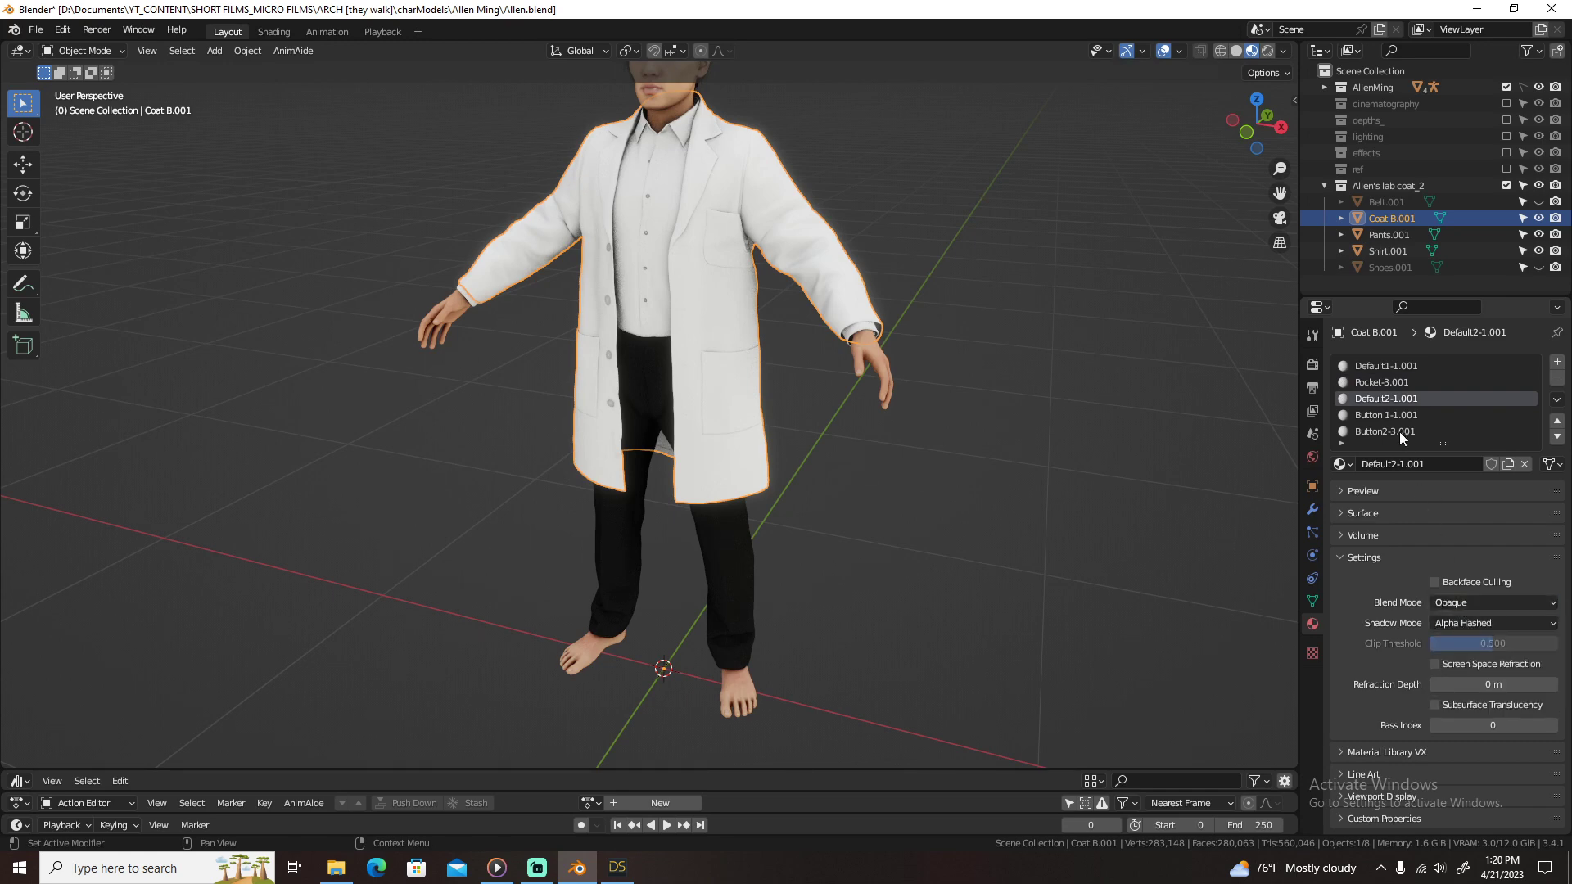
Step: Check the coat's Button 1-1.001 material settings, deselect the coat and save the file
click(1382, 415)
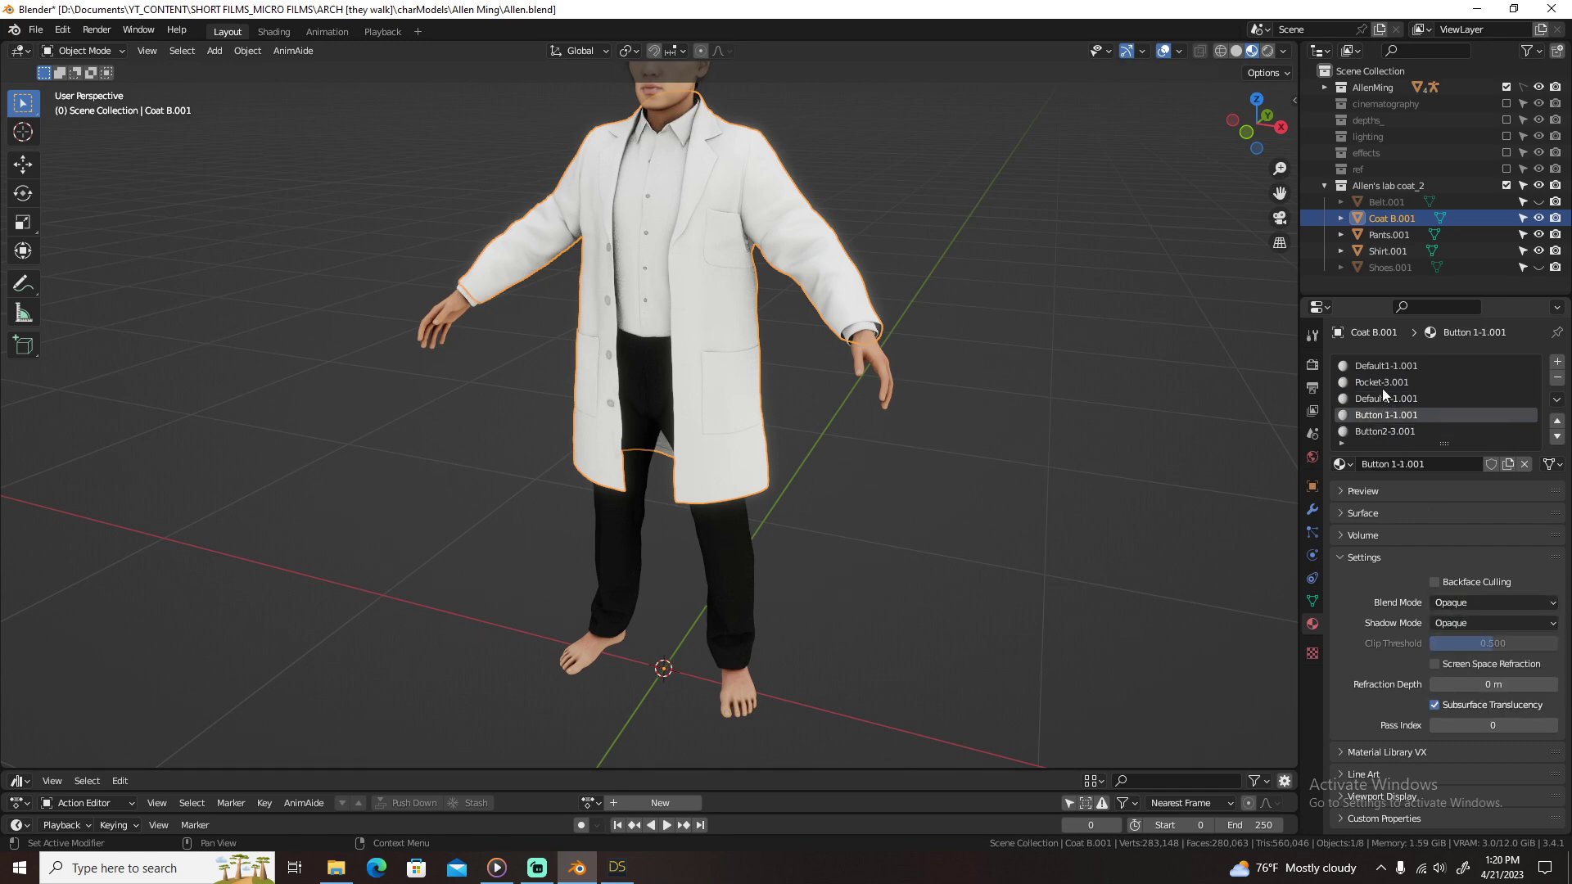
click(1382, 366)
middle_drag(718, 388, 790, 378)
key(alt+a)
mouse_move(654, 368)
middle_down()
mouse_move(760, 370)
mouse_move(647, 368)
middle_up()
key(ctrl+s)
Step: Check the blend settings of the pants' two materials, deselect the pants and save the file
shift+middle_drag(760, 540, 761, 432)
right_click(761, 433)
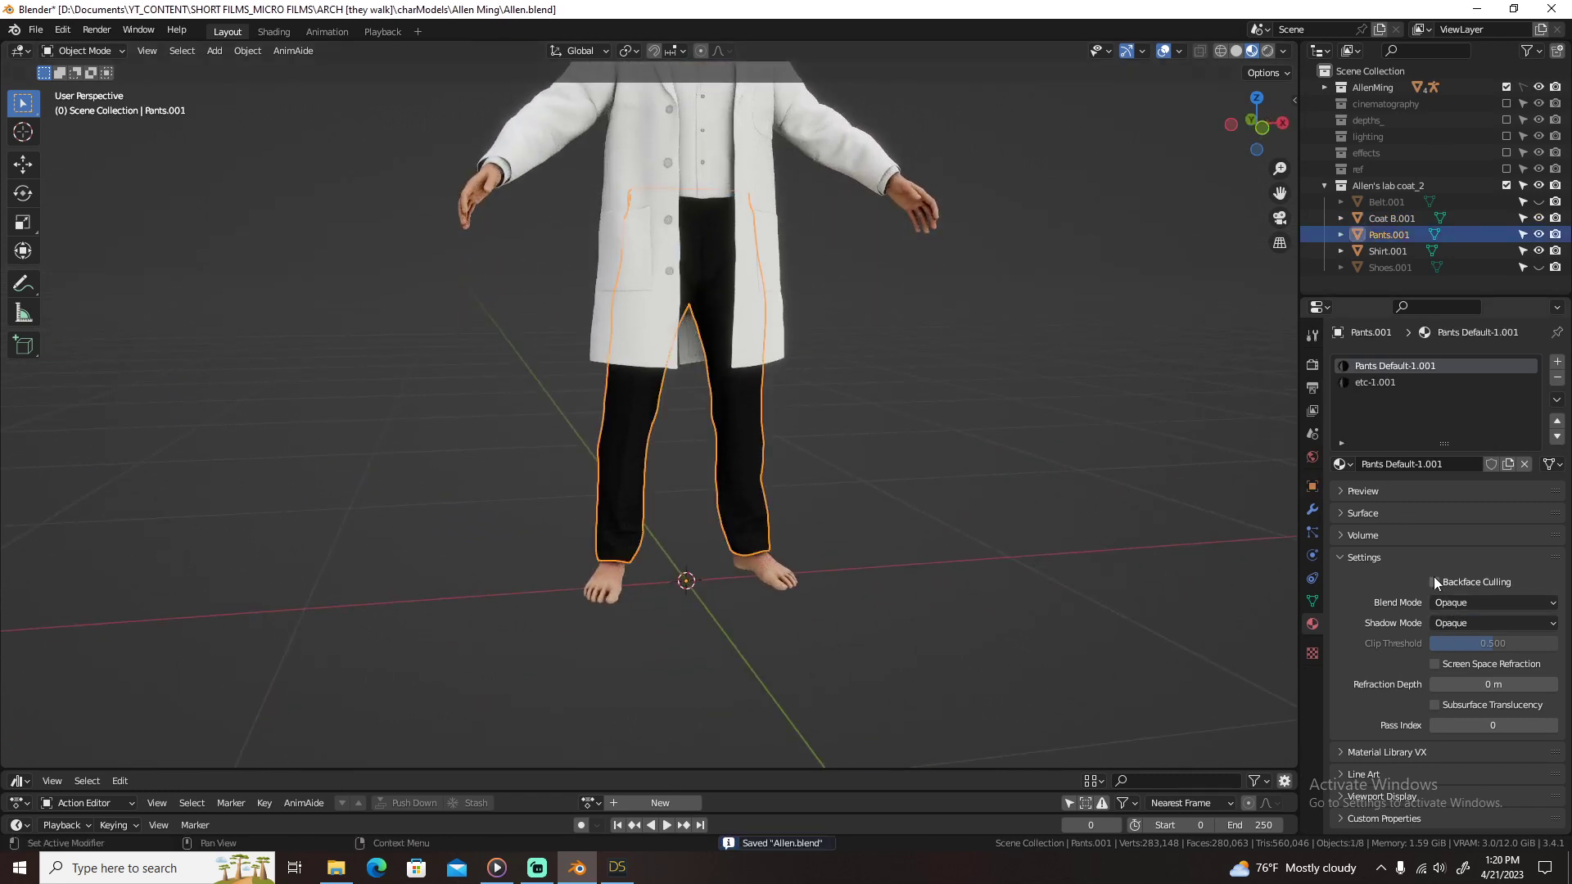
click(1369, 382)
click(1390, 365)
key(alt+a)
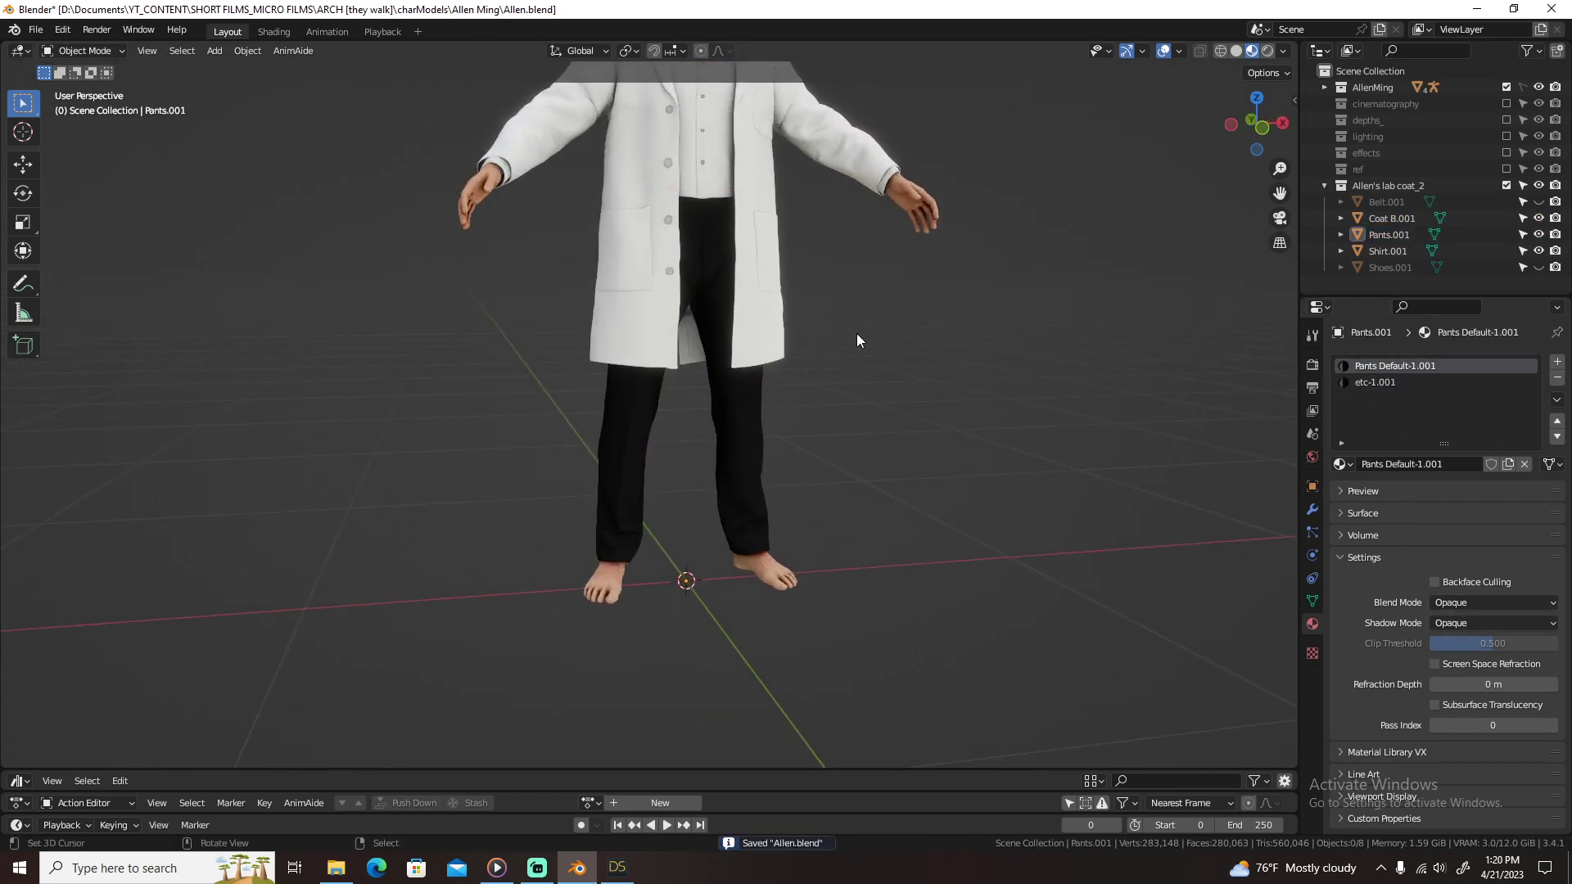
key(ctrl+s)
shift+middle_drag(874, 317, 836, 337)
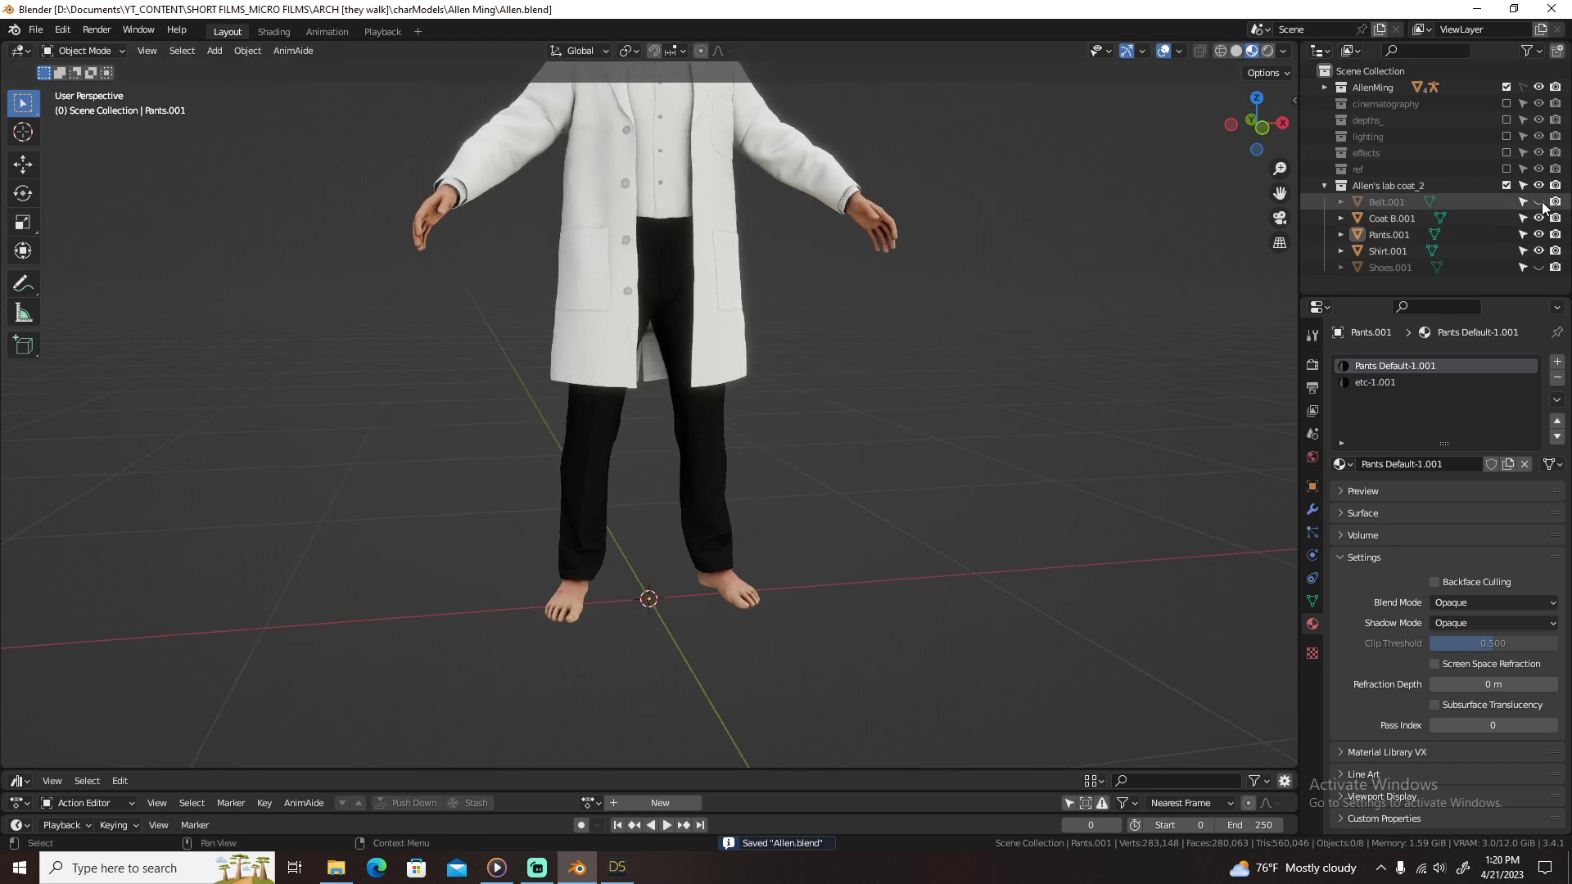
Step: Show the belt, hide the coat and lower the belt along Z onto the pants' waistband in front view
click(1540, 203)
click(1538, 217)
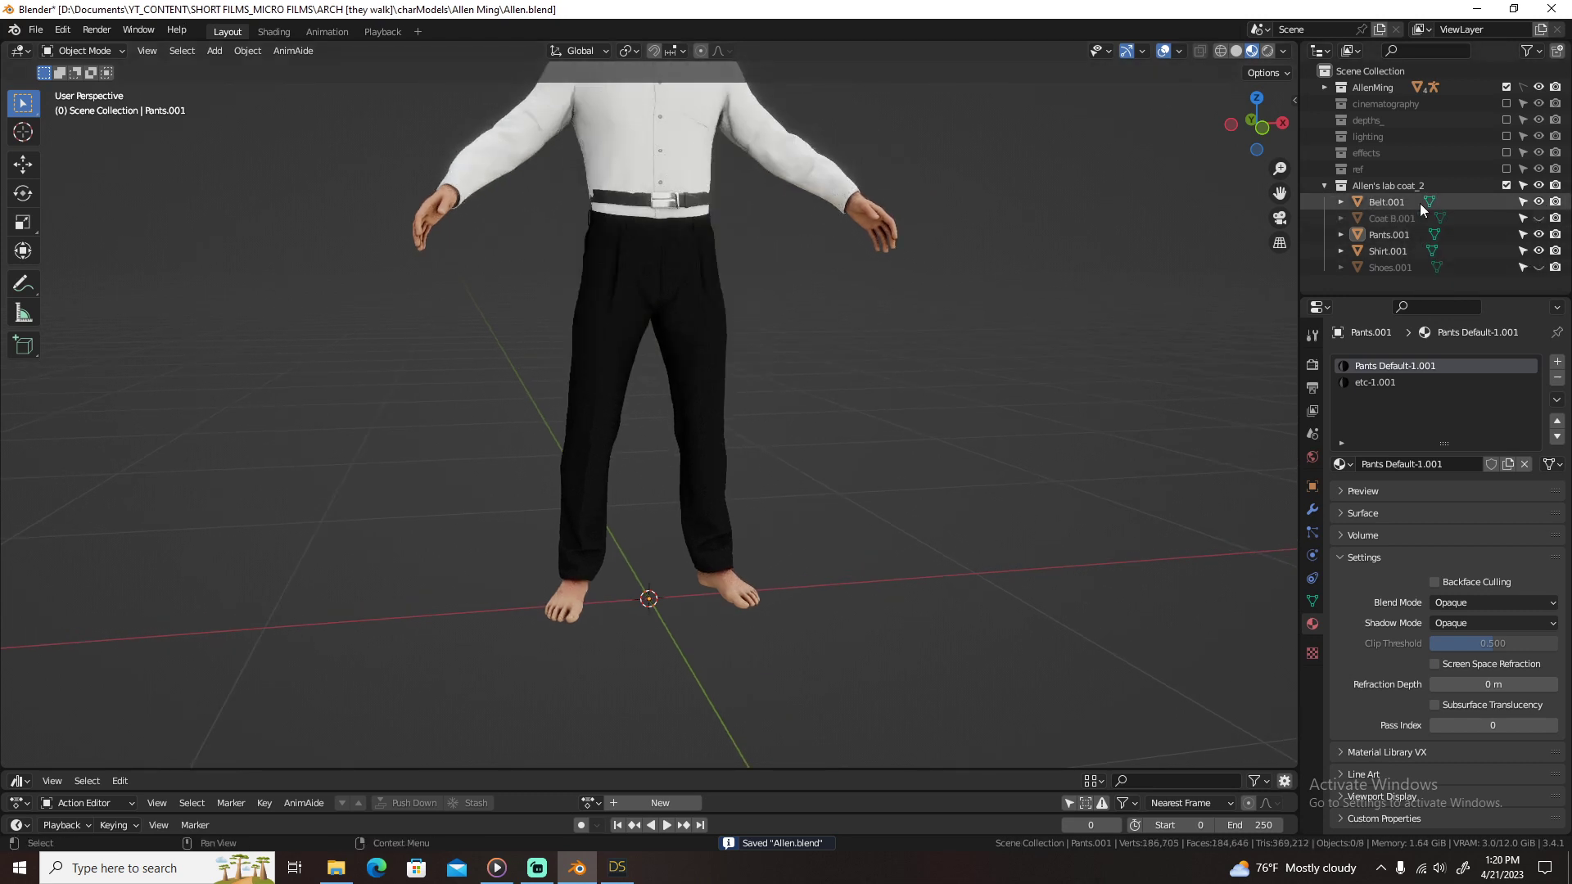
scroll(776, 294, up, 3)
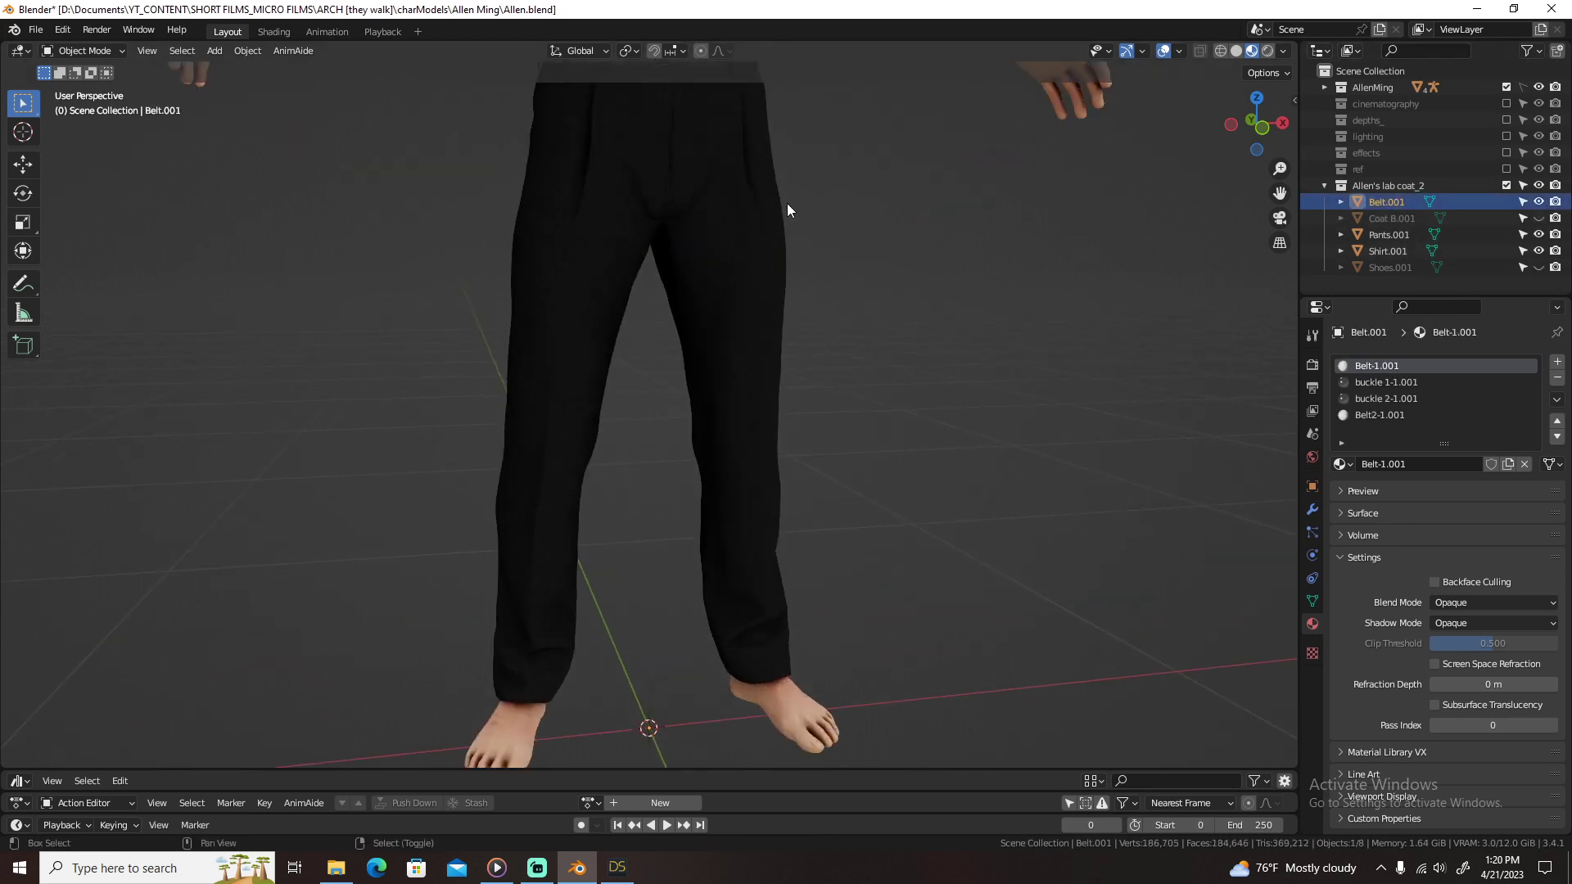
shift+middle_drag(788, 203, 759, 430)
key(KP_1)
key(g)
key(z)
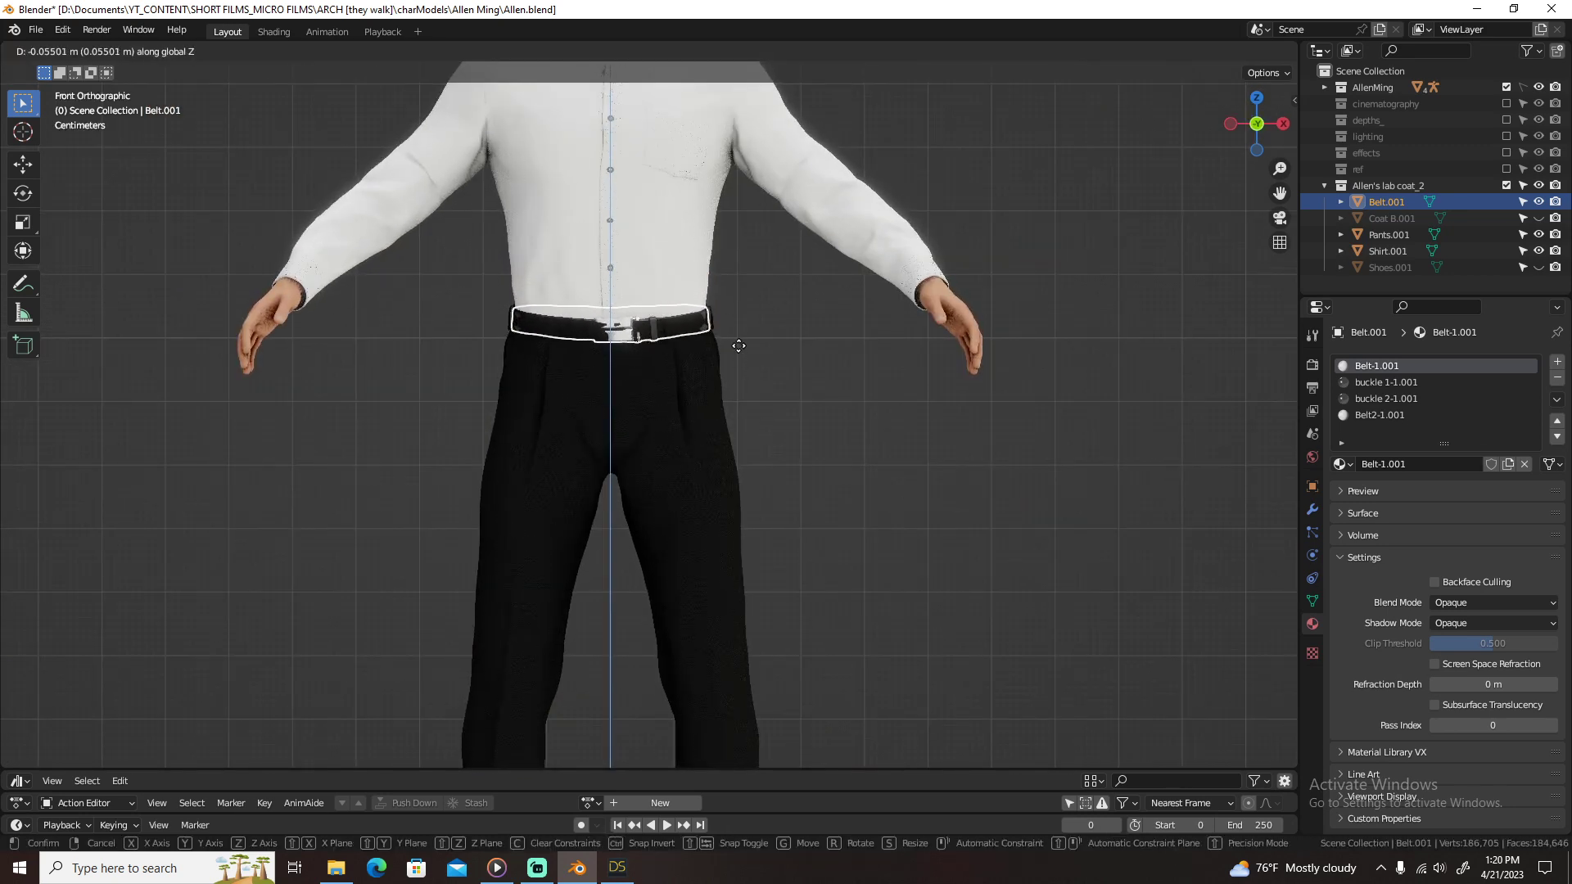
click(745, 378)
Step: Fine-tune the belt's height along Z to match the waistband and apply all its transforms
scroll(757, 364, up, 5)
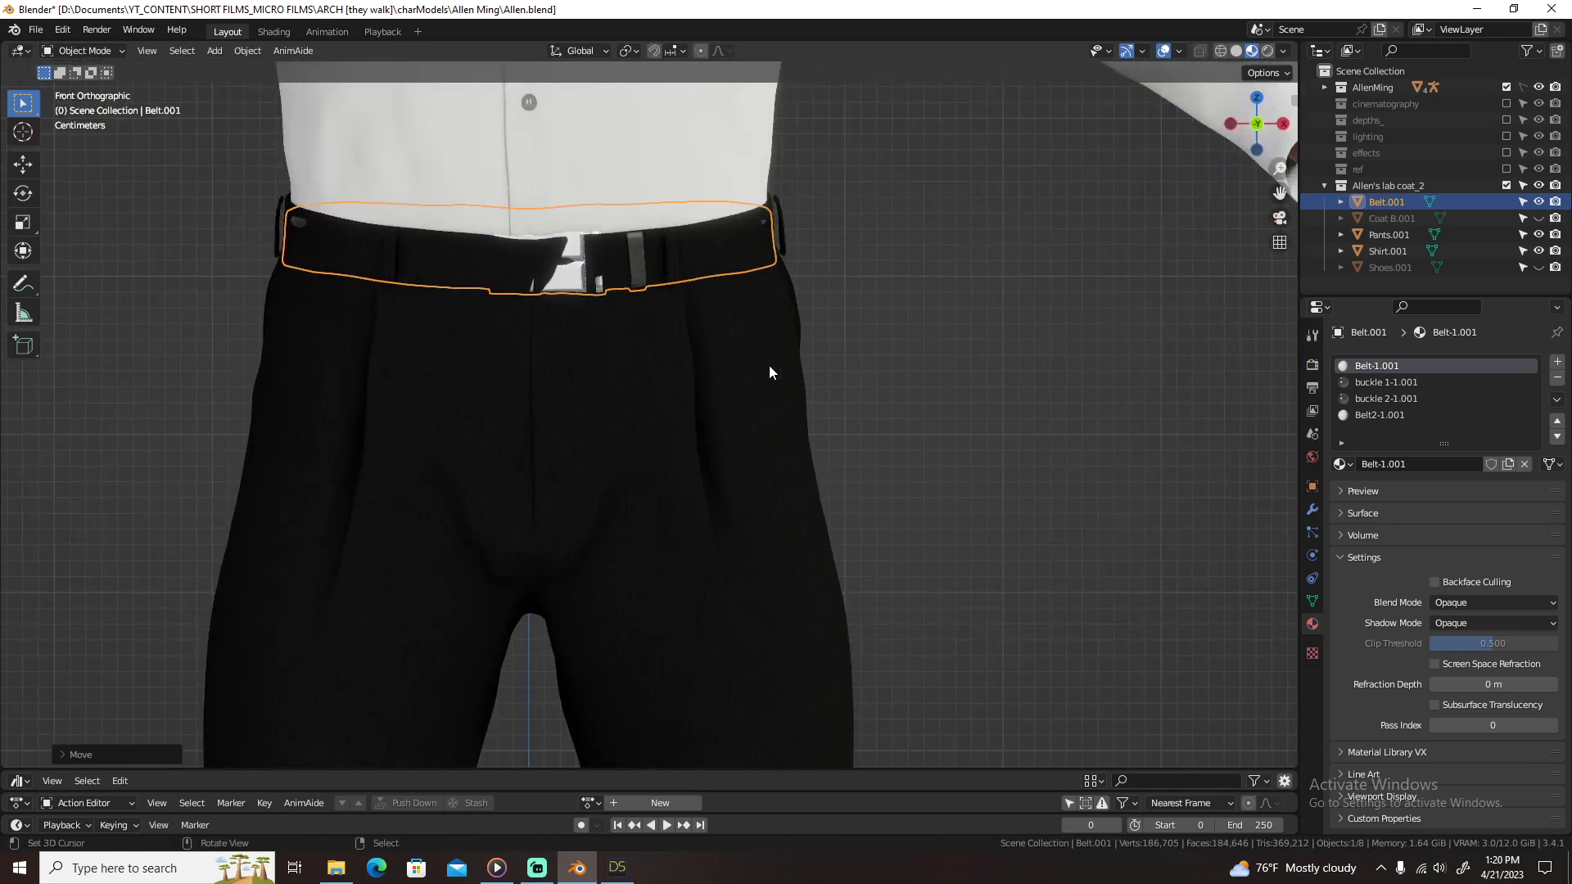
key(g)
key(z)
click(780, 360)
key(ctrl+a)
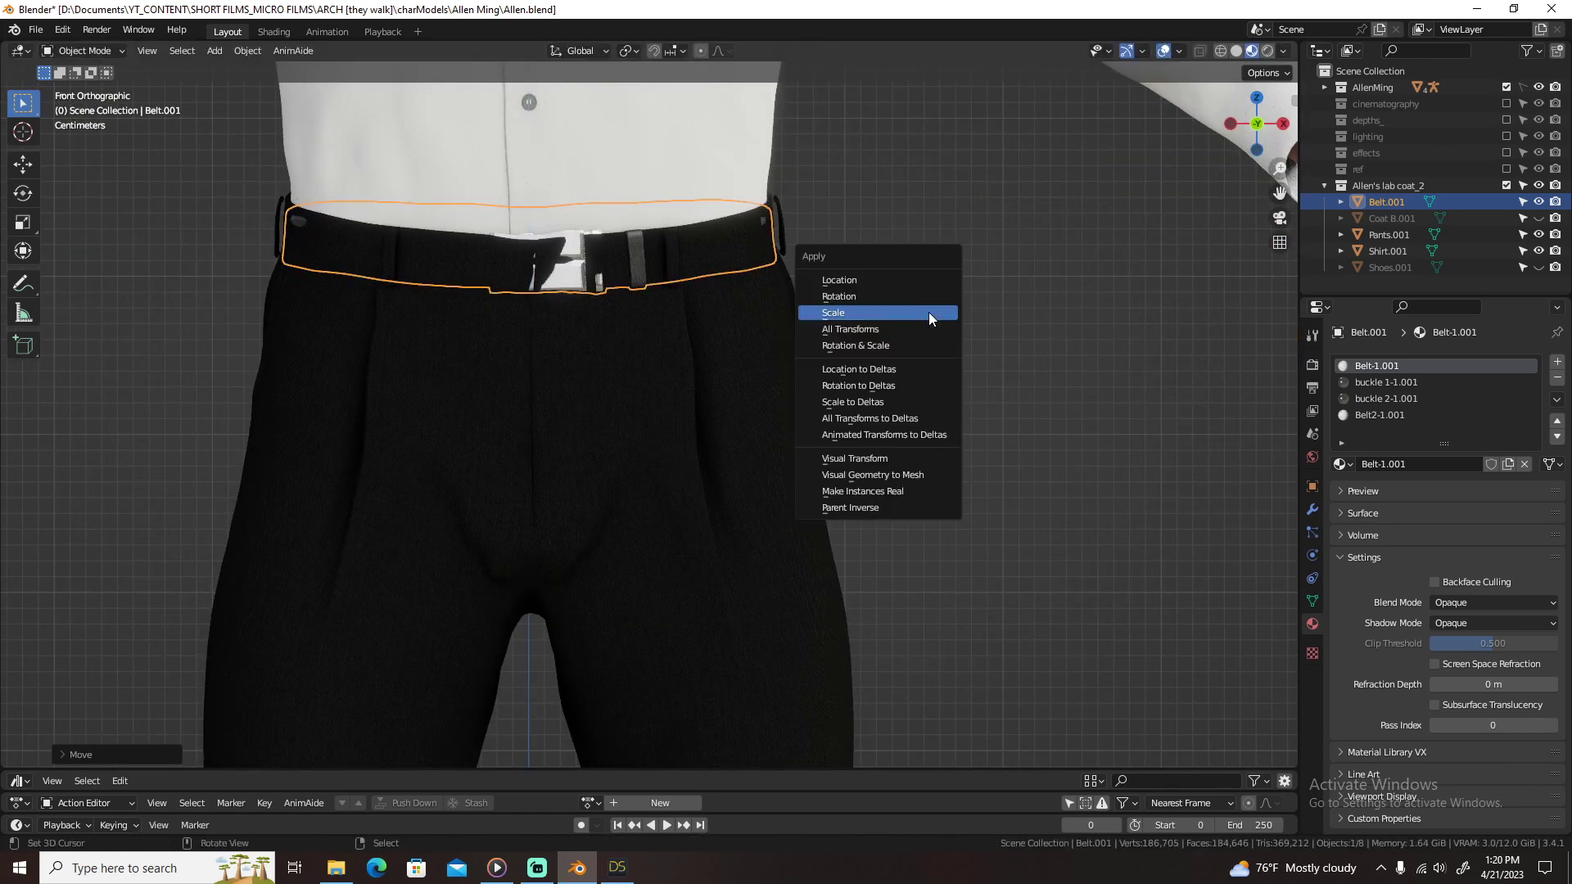
click(933, 332)
Step: In Sculpt Mode, set the Grab radius to 380 px and pull the belt outward at the hip and back
key(ctrl+Tab)
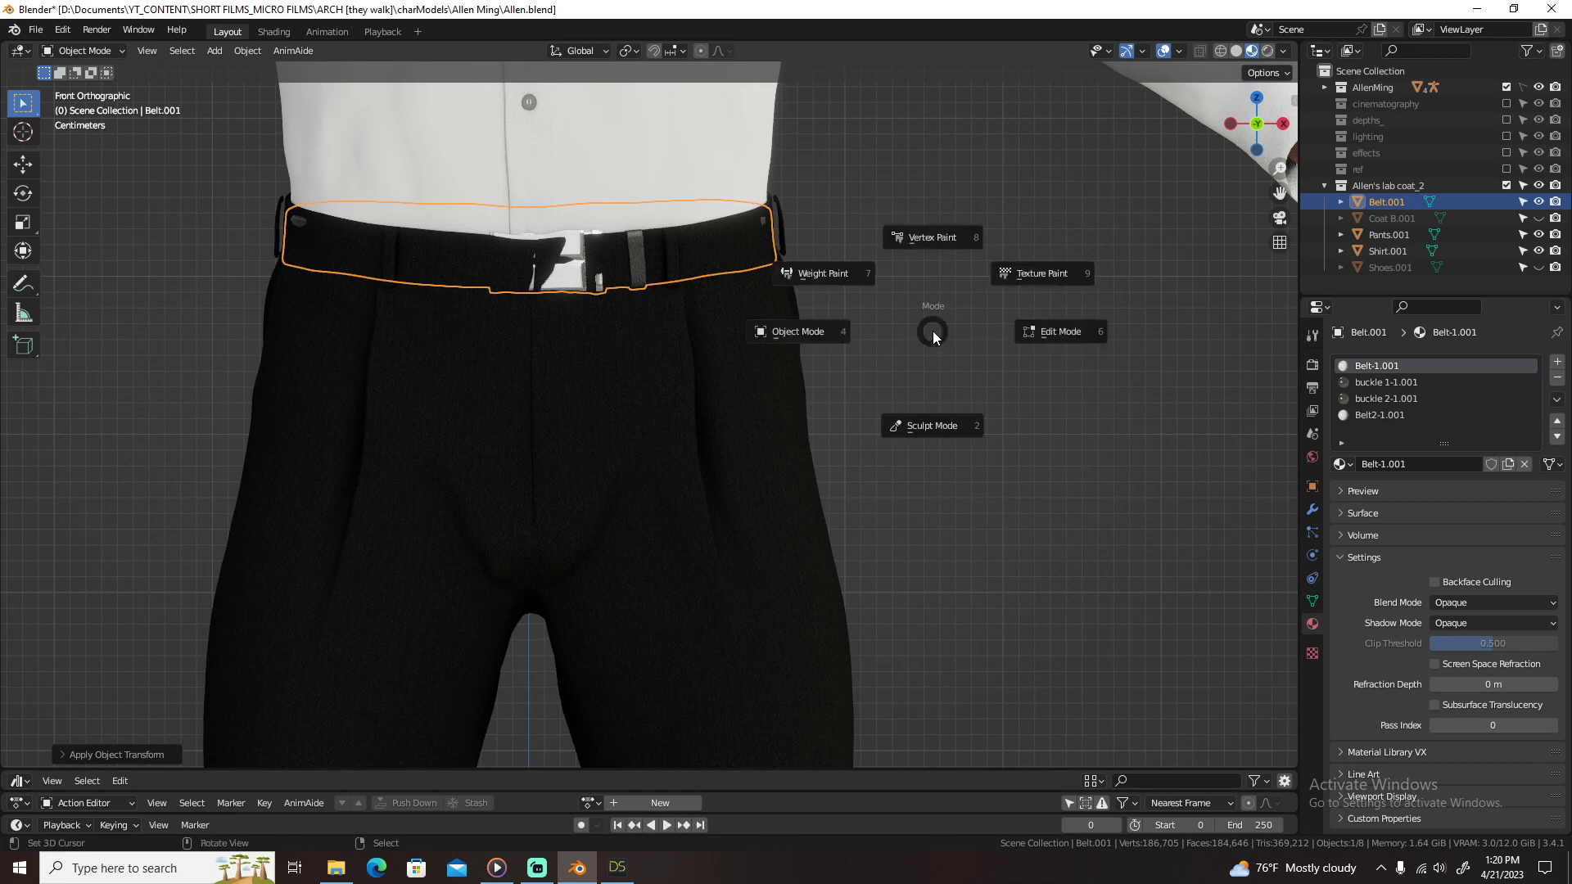
click(1039, 270)
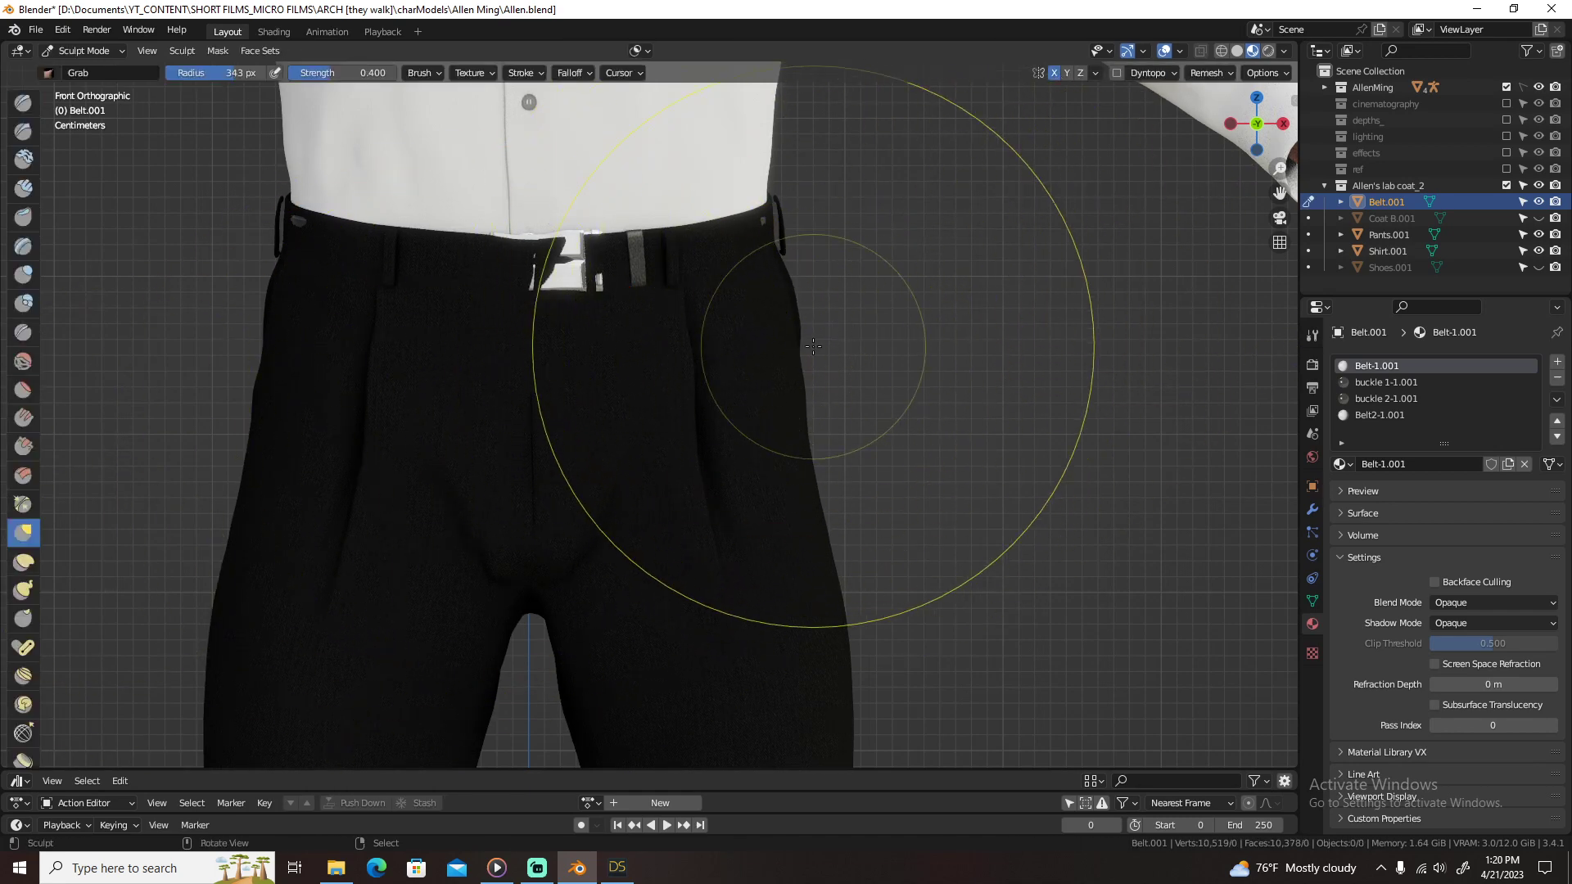
key(f)
click(657, 179)
drag(760, 228, 776, 223)
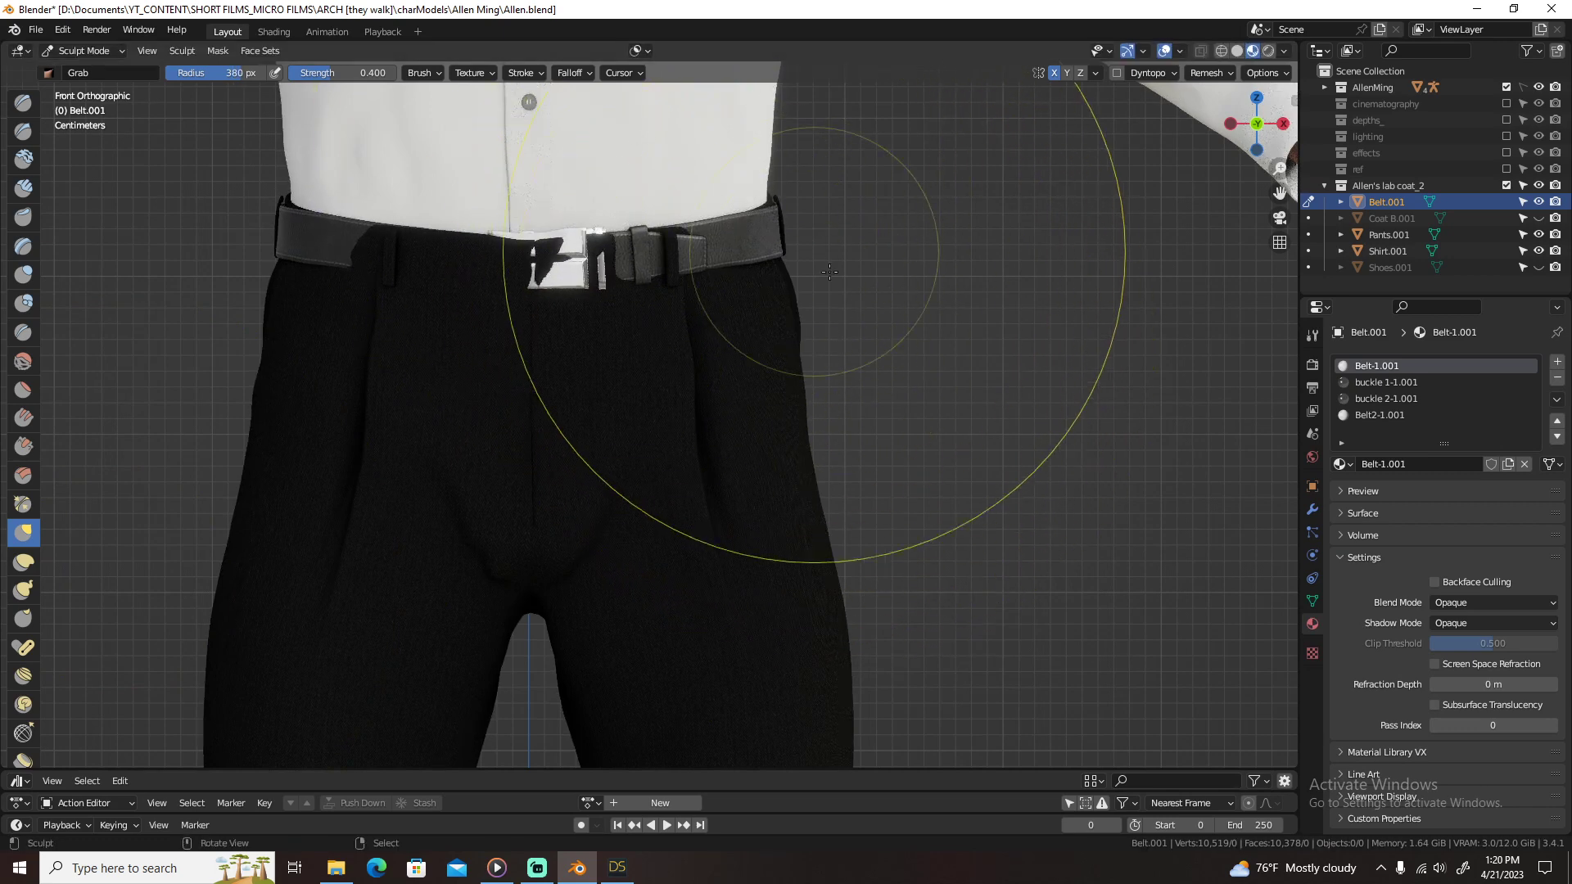
key(KP_3)
mouse_move(631, 218)
mouse_down()
mouse_move(701, 172)
mouse_move(721, 188)
mouse_move(702, 192)
mouse_up()
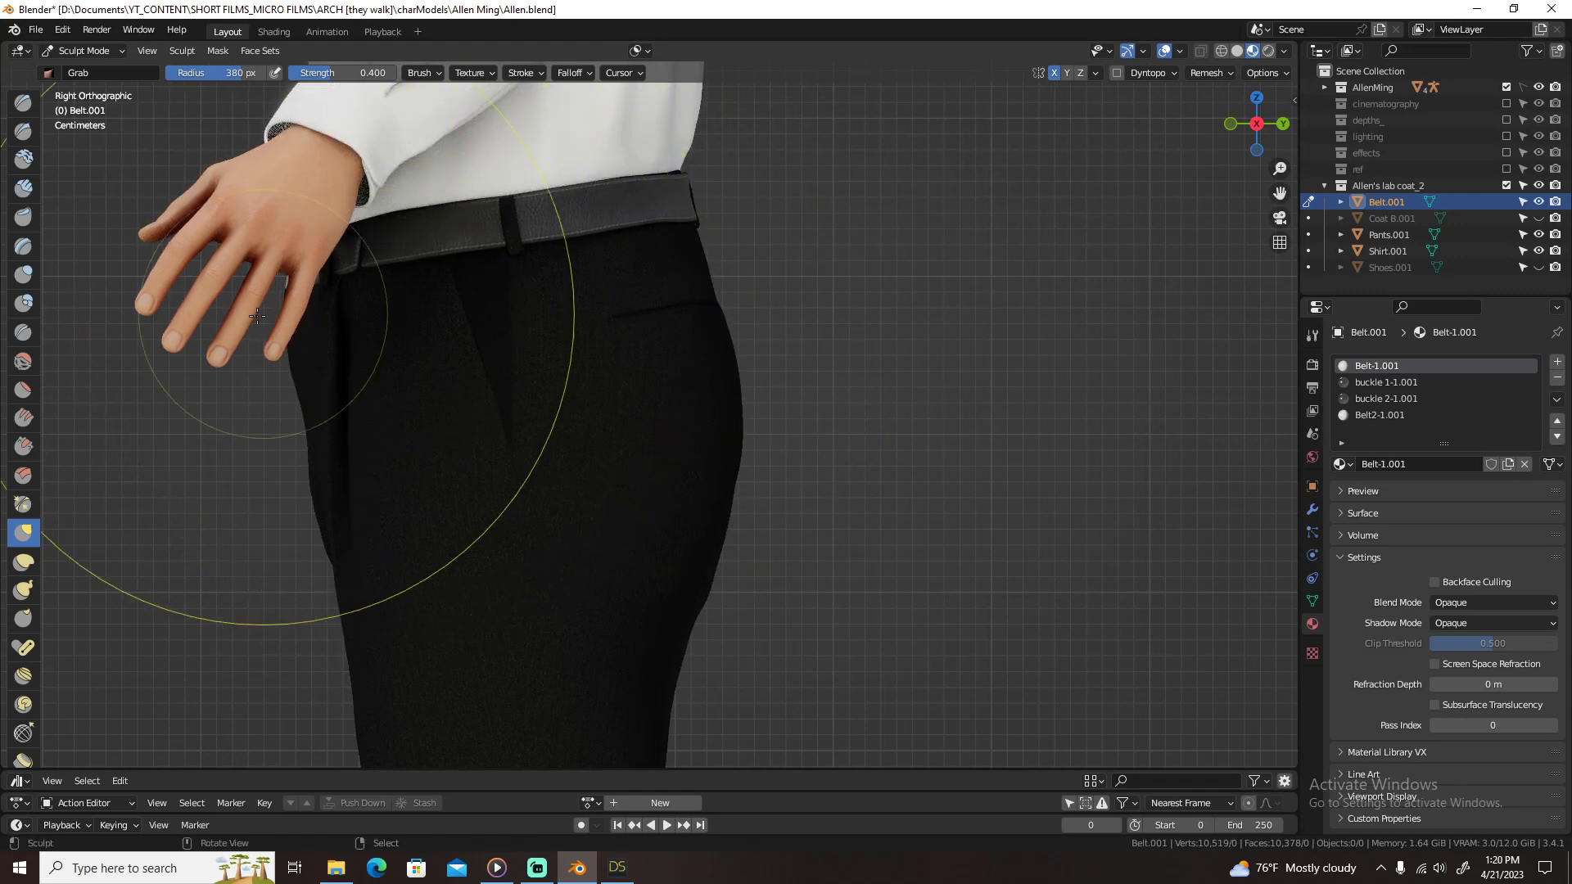
Step: Adjust the front of the belt around the buckle to follow the pants' waistband
middle_drag(361, 377, 404, 410)
scroll(459, 505, up, 5)
shift+middle_drag(446, 607, 625, 355)
middle_drag(784, 276, 640, 427)
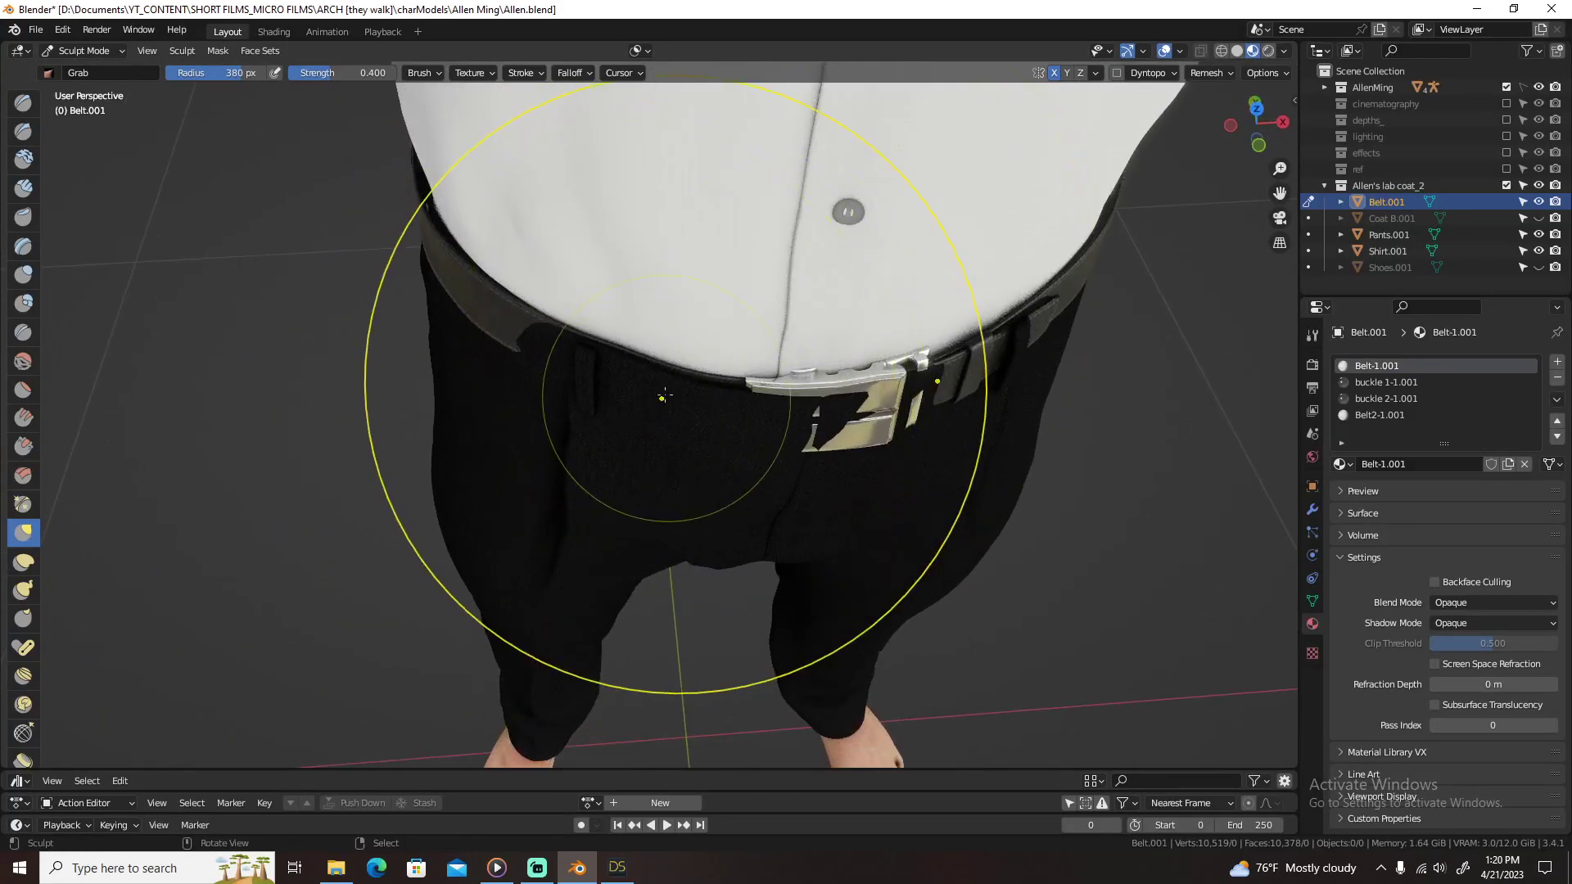
mouse_move(659, 393)
mouse_down()
mouse_move(679, 426)
mouse_move(731, 448)
mouse_move(767, 436)
mouse_up()
drag(767, 437, 825, 423)
Step: Nudge the back of the belt near the belt loops with a small Grab stroke
mouse_move(709, 430)
middle_down()
mouse_move(746, 385)
mouse_move(667, 263)
mouse_move(631, 246)
mouse_move(456, 386)
mouse_move(664, 334)
mouse_move(639, 368)
mouse_move(491, 458)
middle_up()
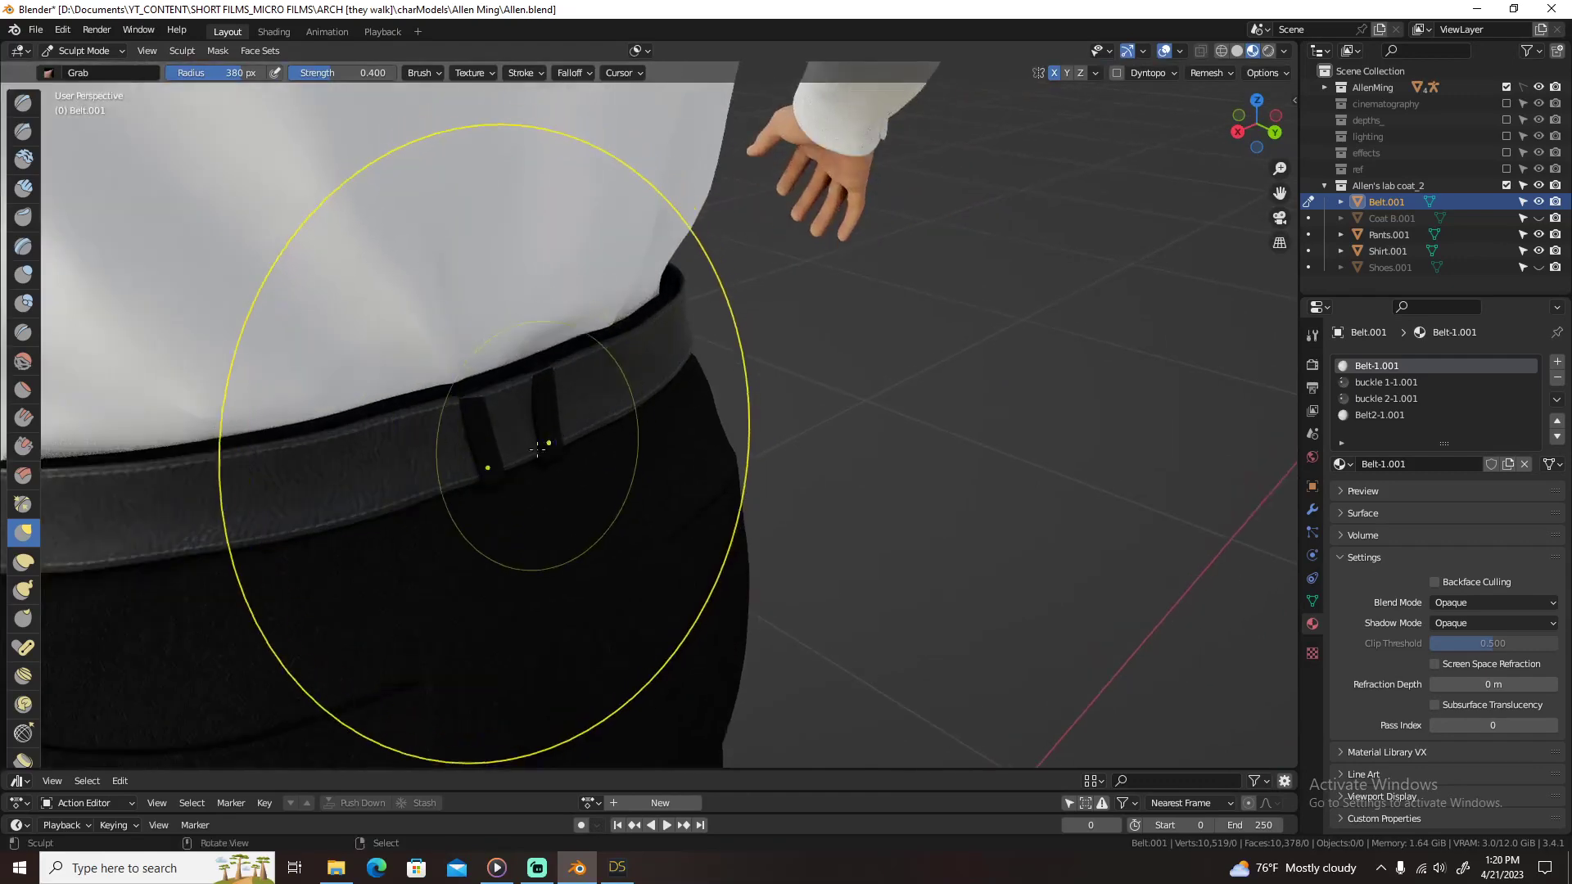
scroll(631, 316, up, 5)
mouse_move(632, 316)
middle_down()
mouse_move(586, 382)
mouse_move(728, 350)
middle_up()
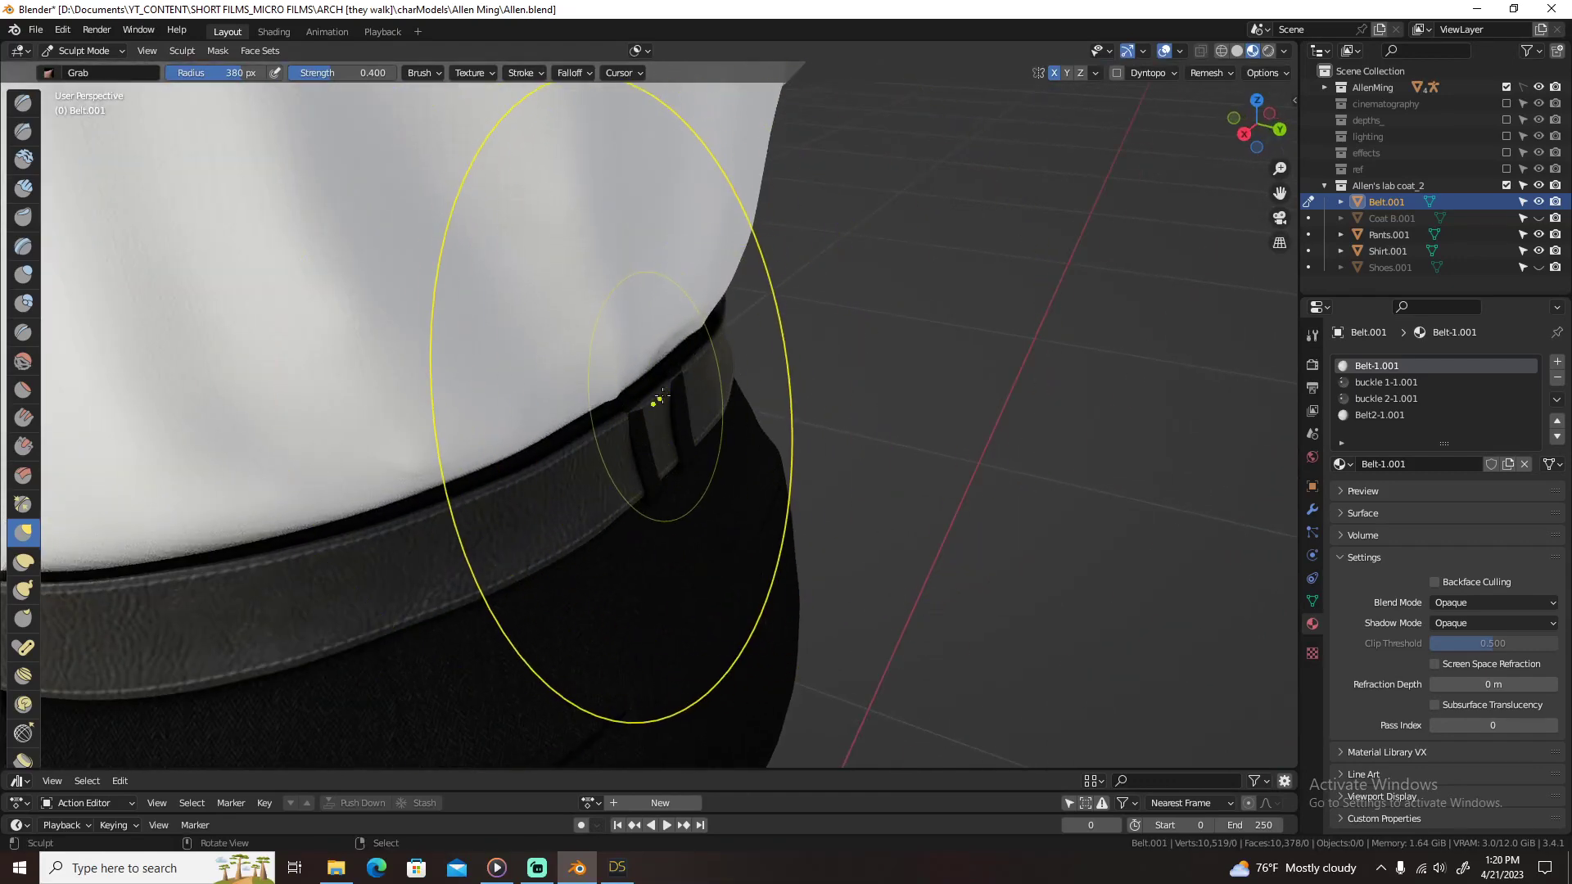
drag(646, 402, 653, 398)
scroll(684, 389, down, 5)
mouse_move(685, 388)
middle_down()
mouse_move(831, 351)
mouse_move(619, 417)
mouse_move(752, 361)
middle_up()
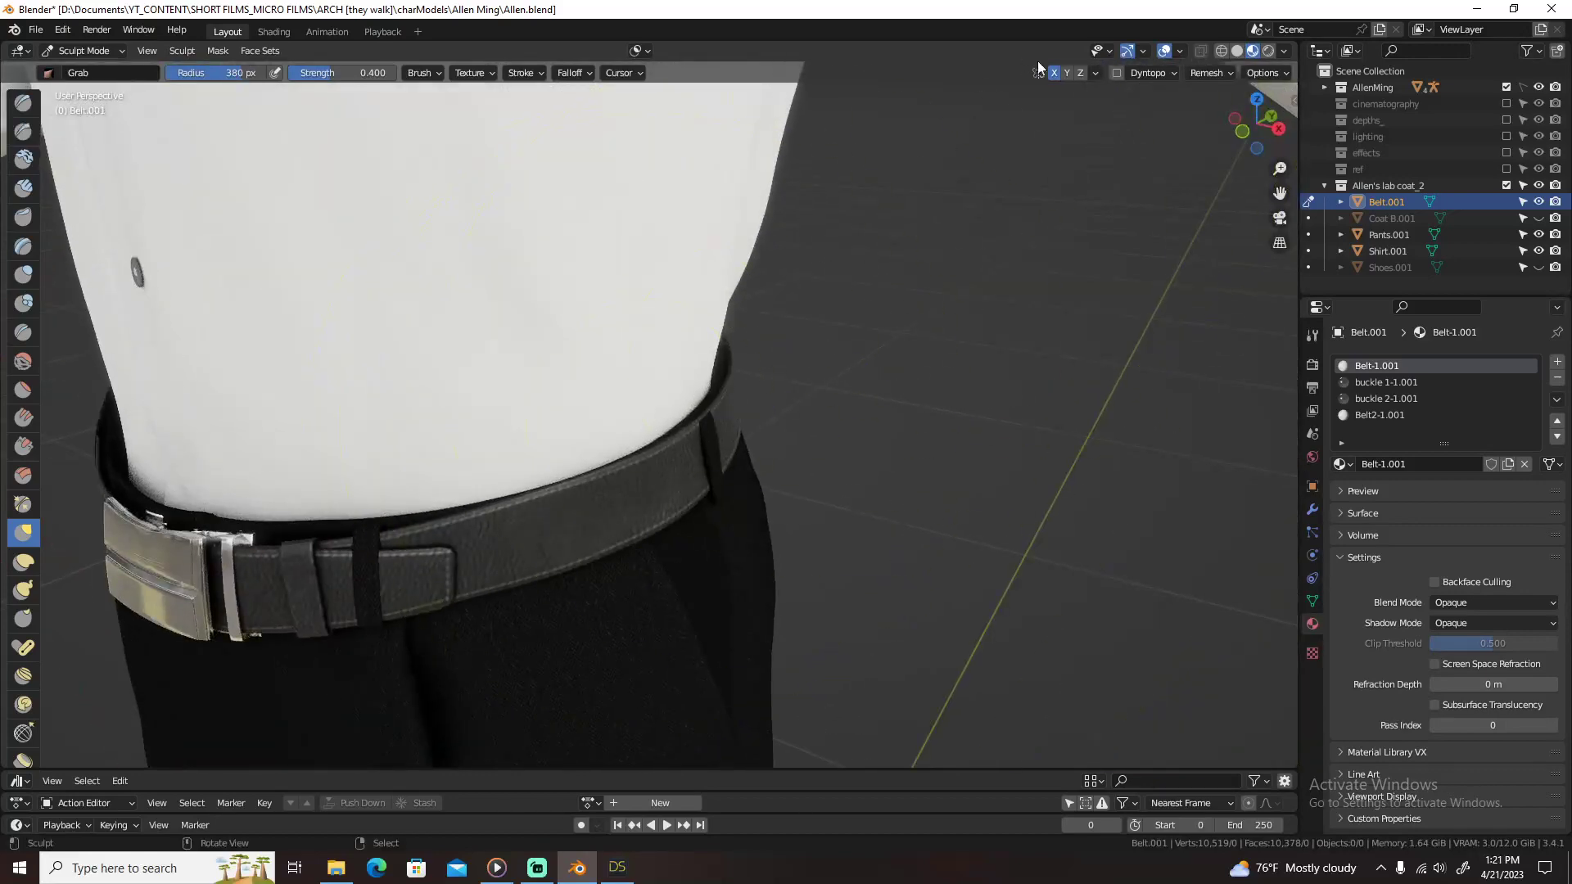
Step: Turn off X mirroring and adjust the sides of the belt individually around the belt loops
mouse_move(685, 460)
middle_down()
mouse_move(692, 432)
mouse_move(420, 446)
mouse_move(519, 460)
middle_up()
middle_drag(940, 384, 949, 425)
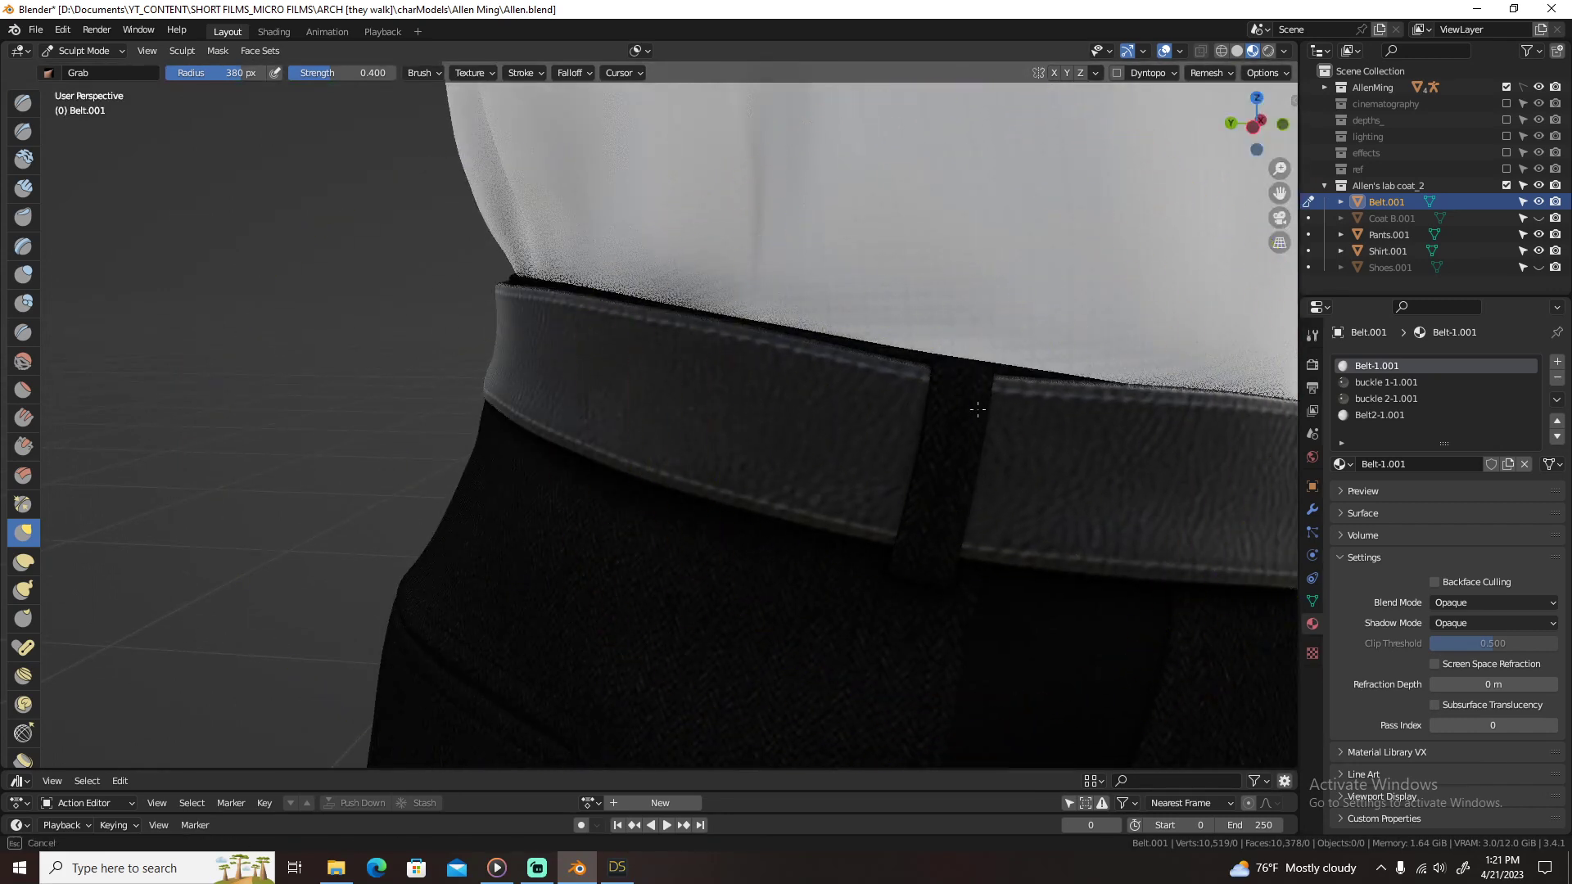
middle_drag(1163, 409, 868, 413)
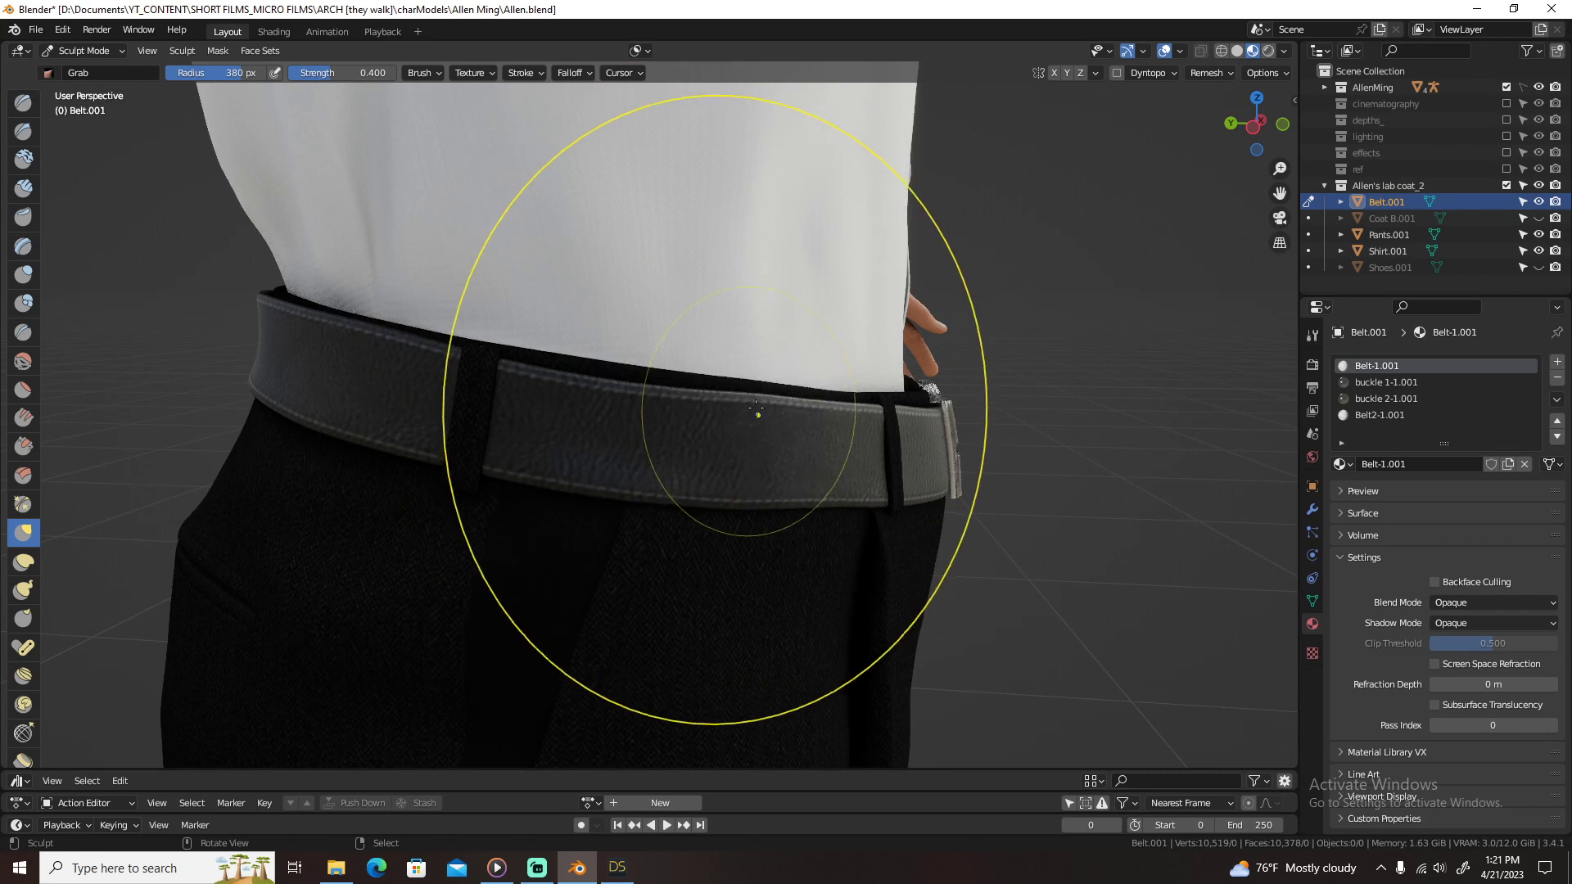
mouse_move(948, 491)
middle_down()
mouse_move(748, 370)
mouse_move(621, 354)
middle_up()
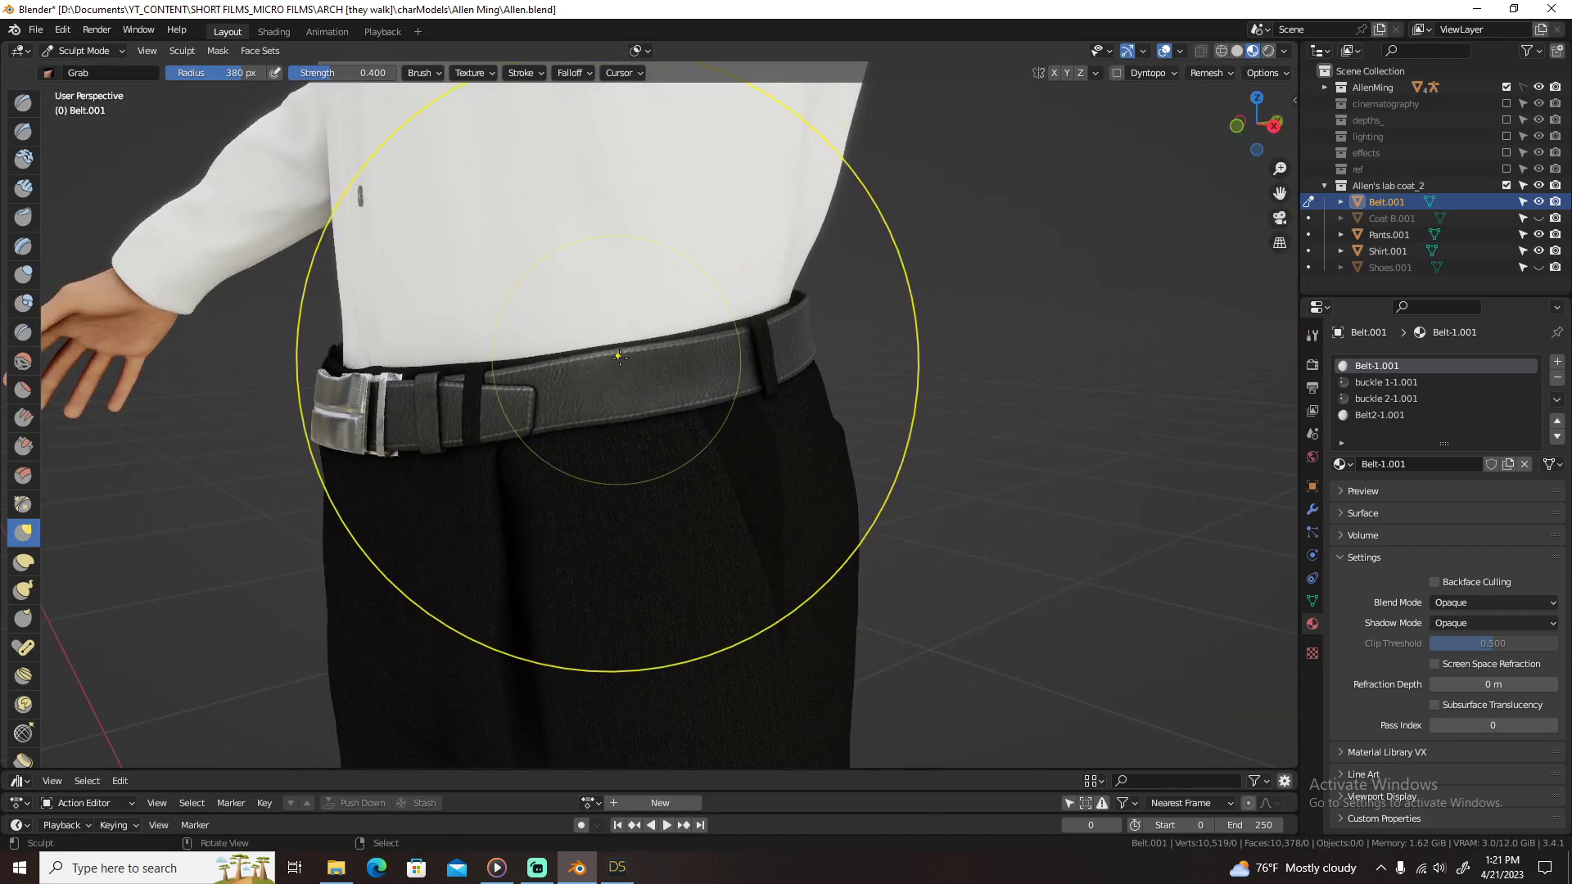
drag(719, 361, 755, 324)
Step: Return the belt to Object Mode, save the file and show the coat again
key(ctrl+Tab)
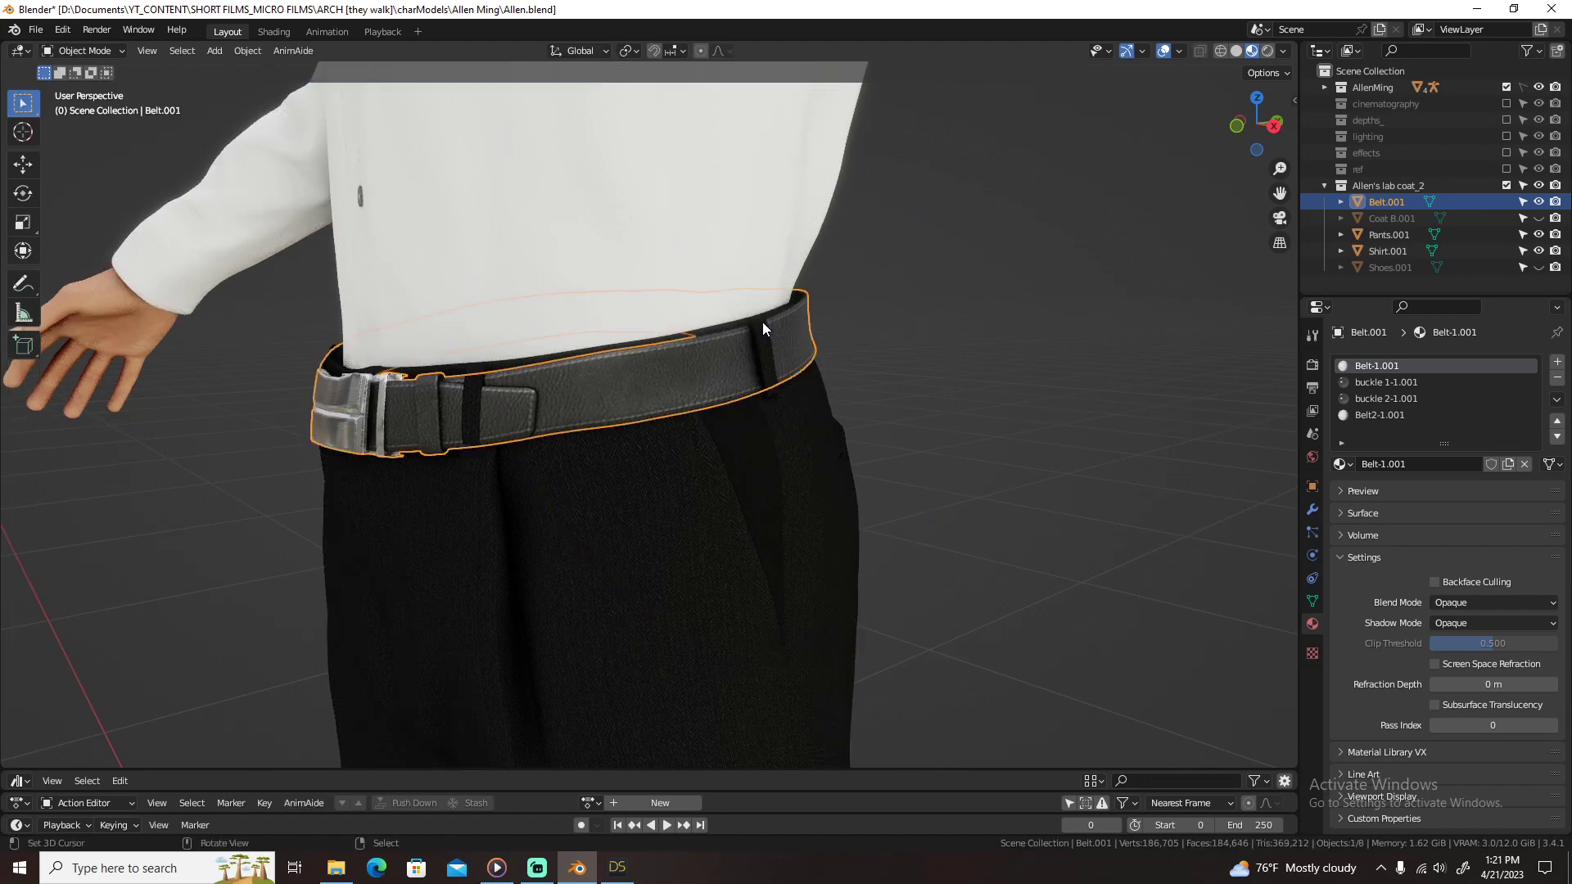
scroll(808, 326, down, 5)
click(809, 326)
key(ctrl+s)
middle_drag(809, 326, 762, 413)
click(1538, 219)
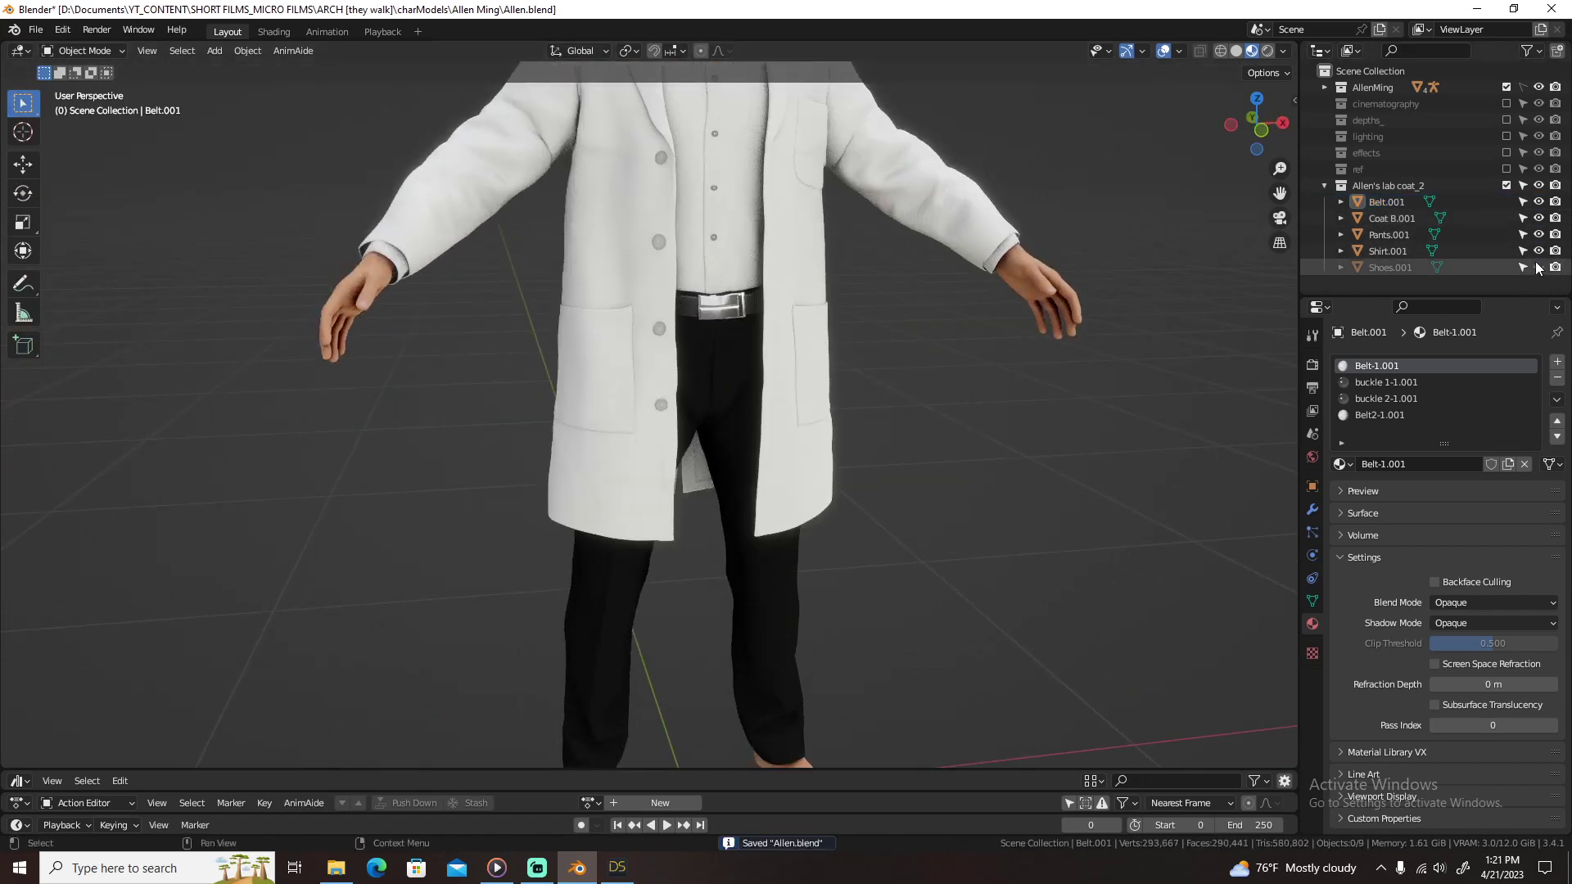
Step: Show the shoes from the front and delete the vertices of the shoe on the character's right foot
key(KP_1)
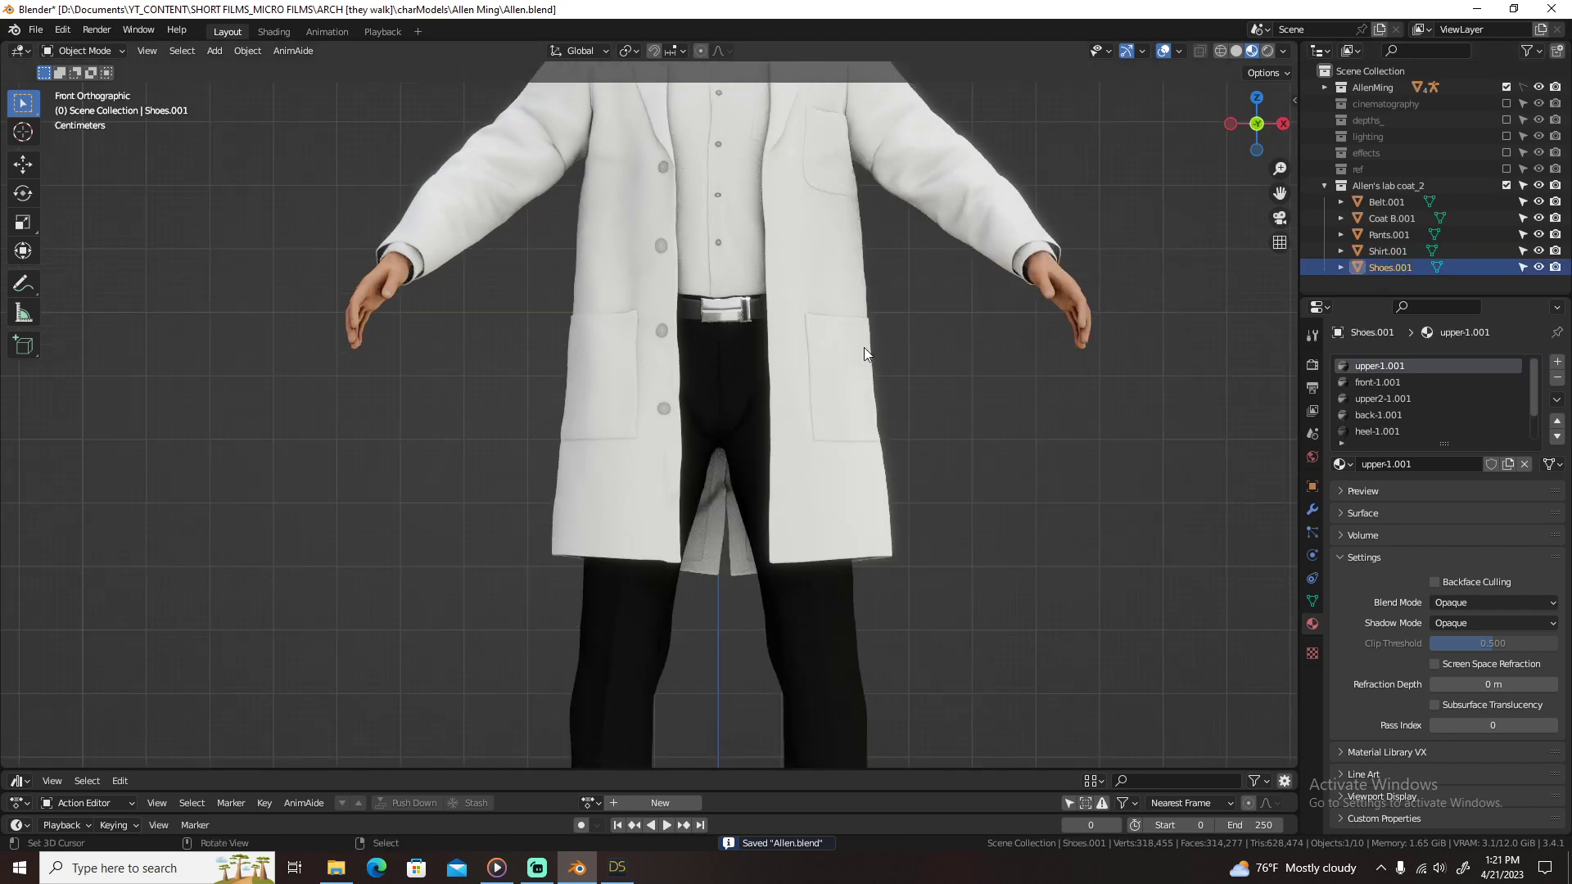
key(KP_Decimal)
scroll(792, 410, up, 2)
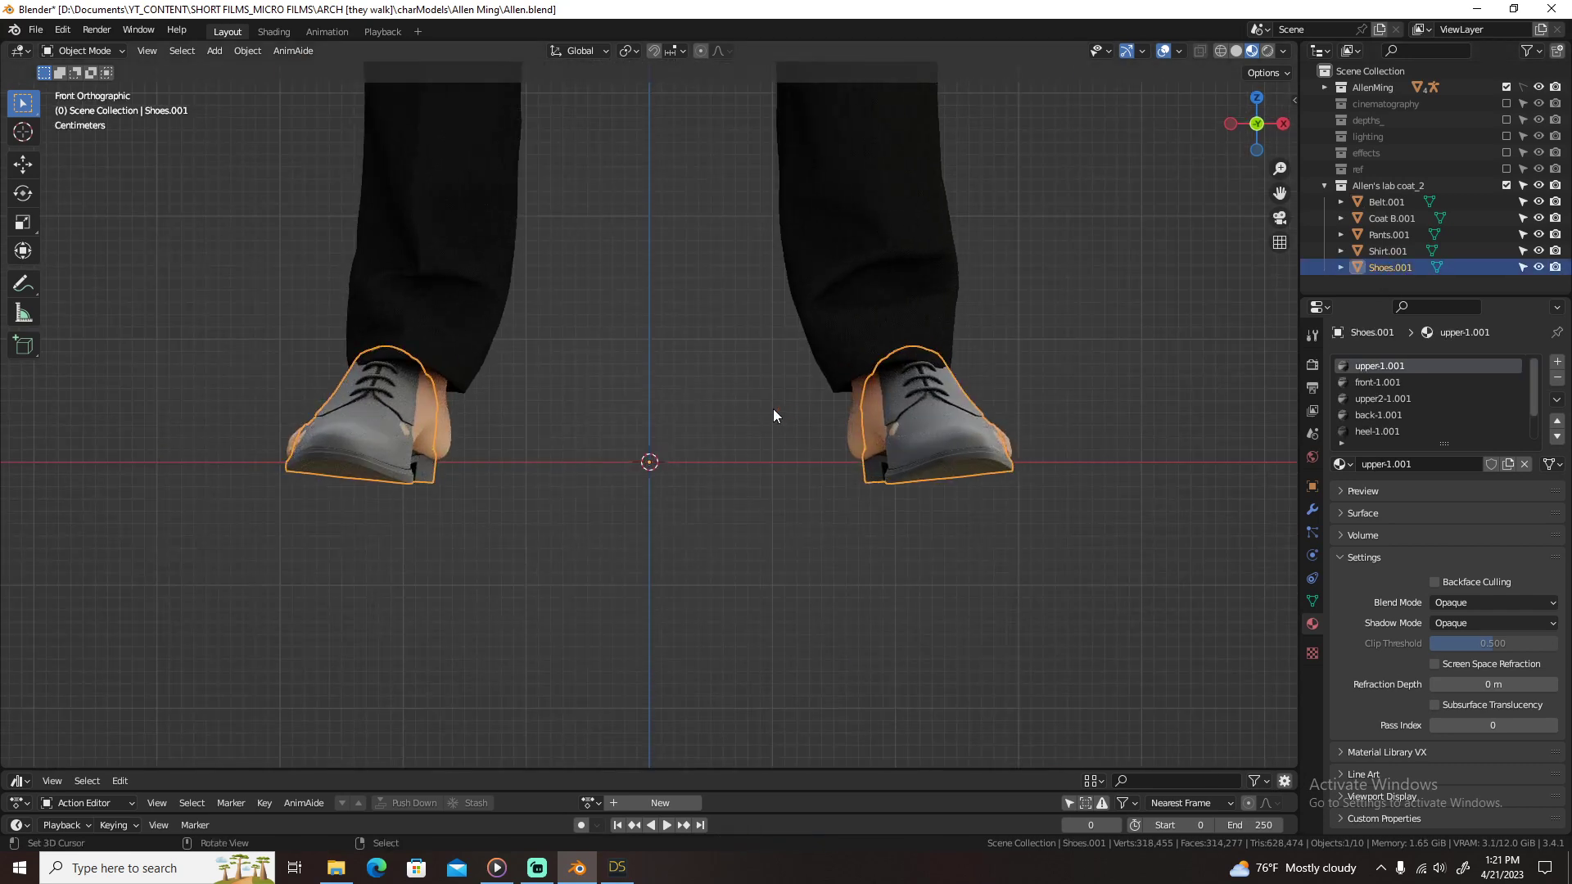
scroll(773, 409, down, 2)
key(Tab)
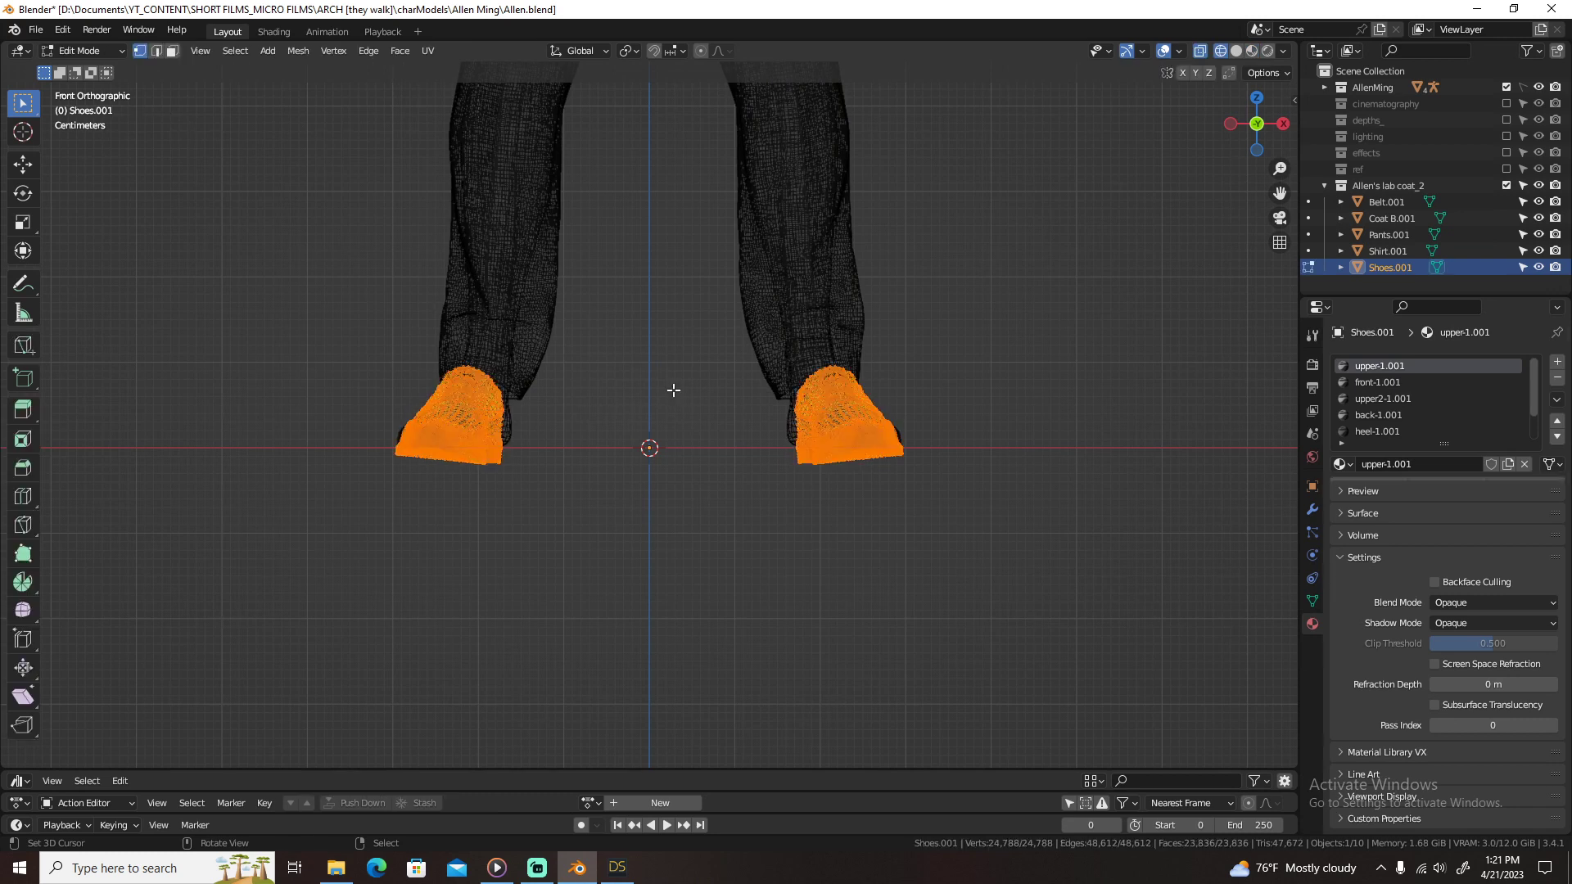
drag(316, 292, 612, 543)
key(x)
click(567, 366)
Step: Select the remaining shoe, rotate it about 4.6° in front view and raise it about 0.016 m onto the foot
drag(730, 326, 991, 553)
key(r)
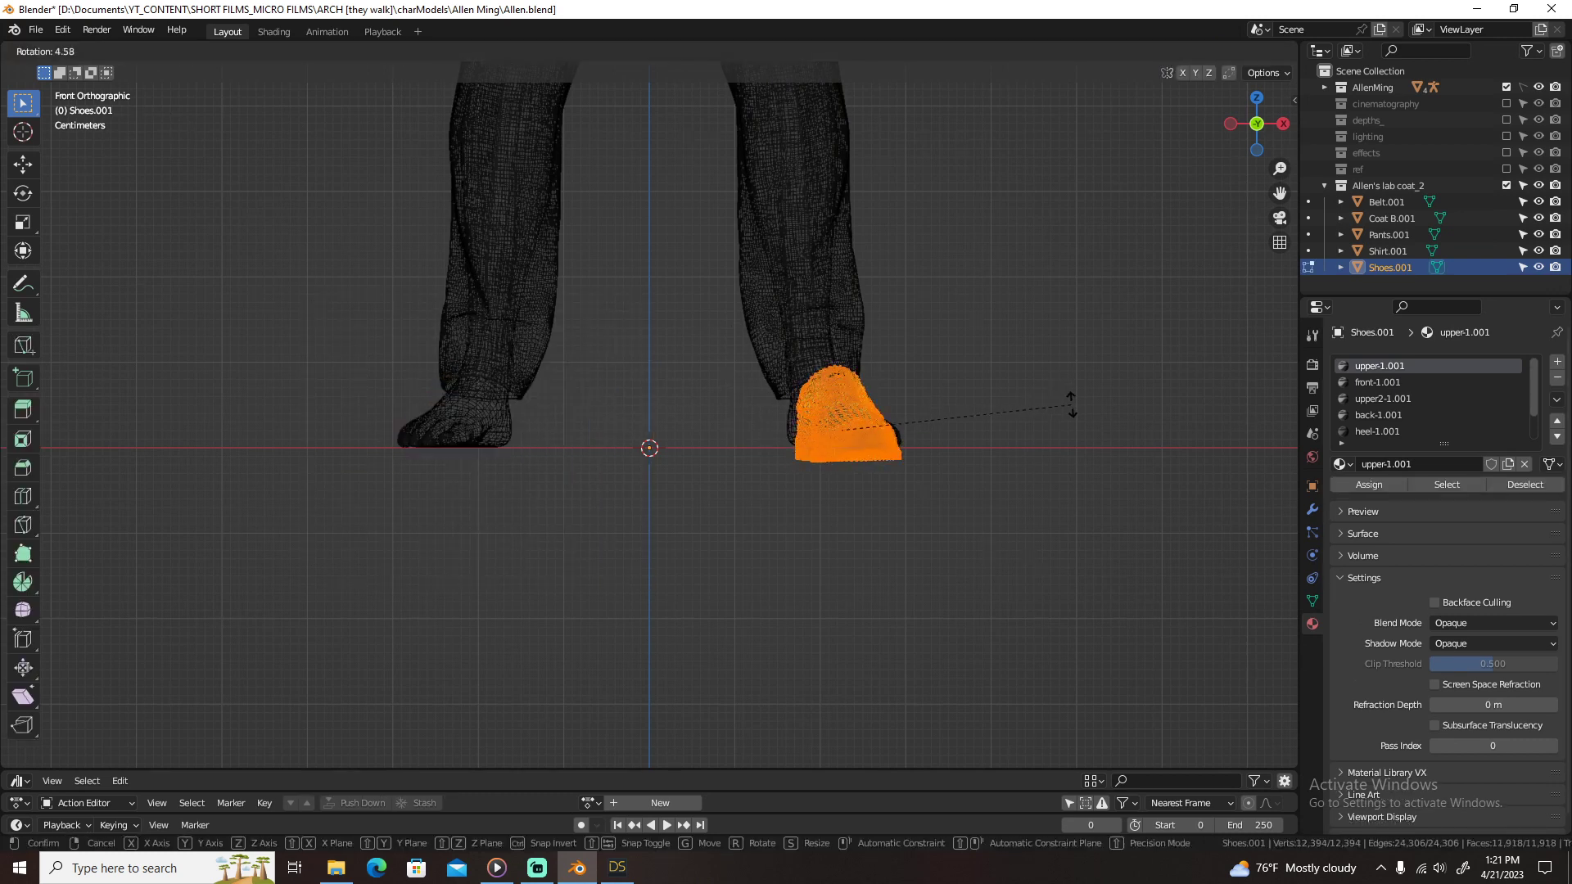
click(1070, 405)
key(KP_Decimal)
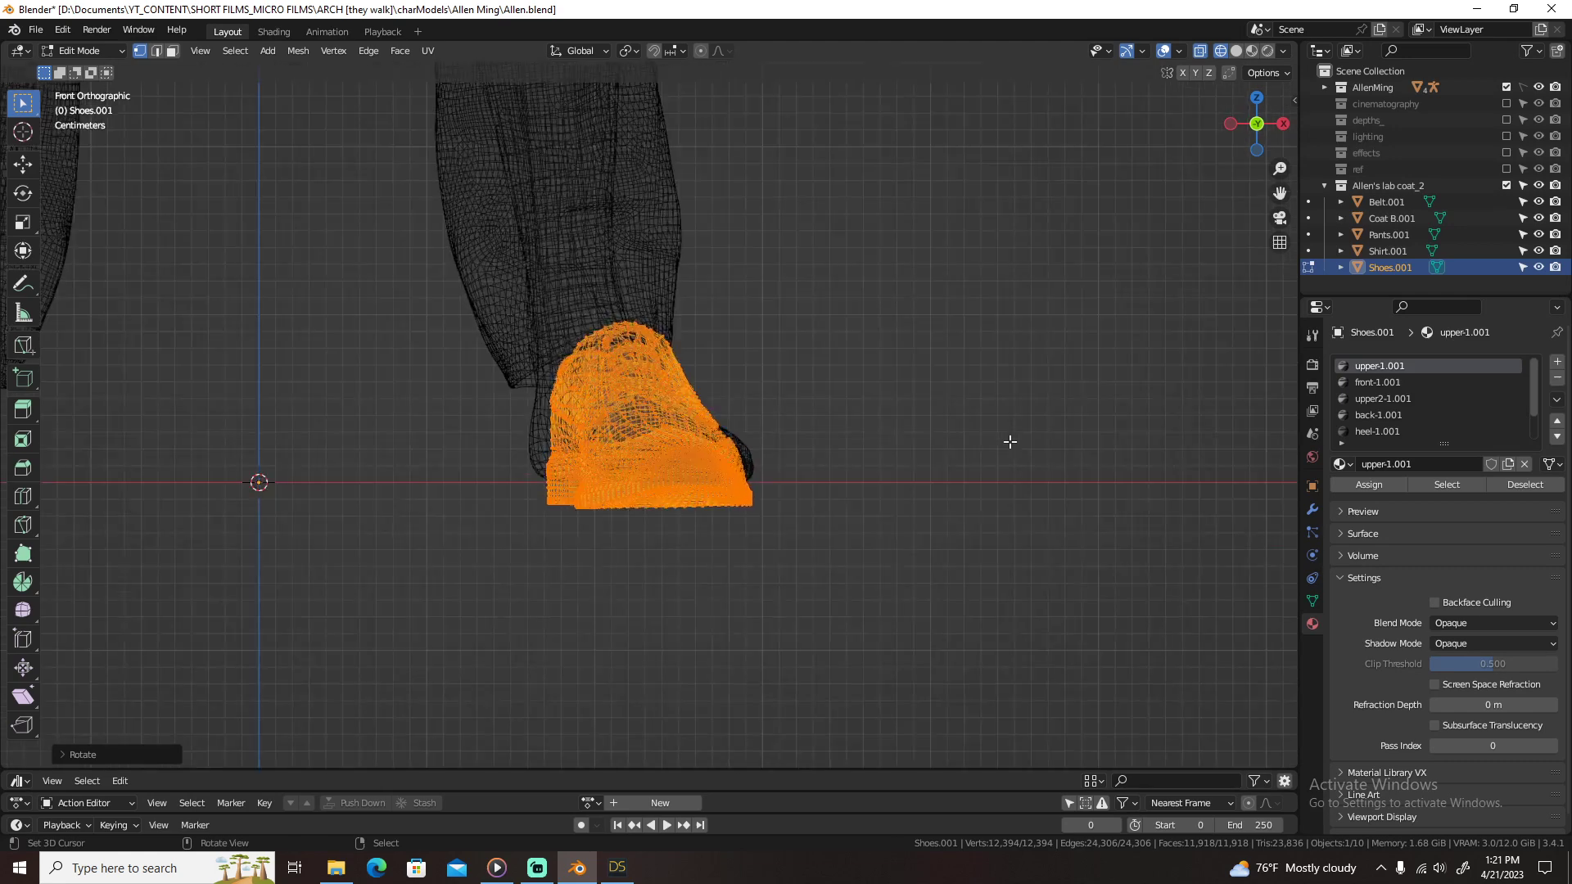
key(g)
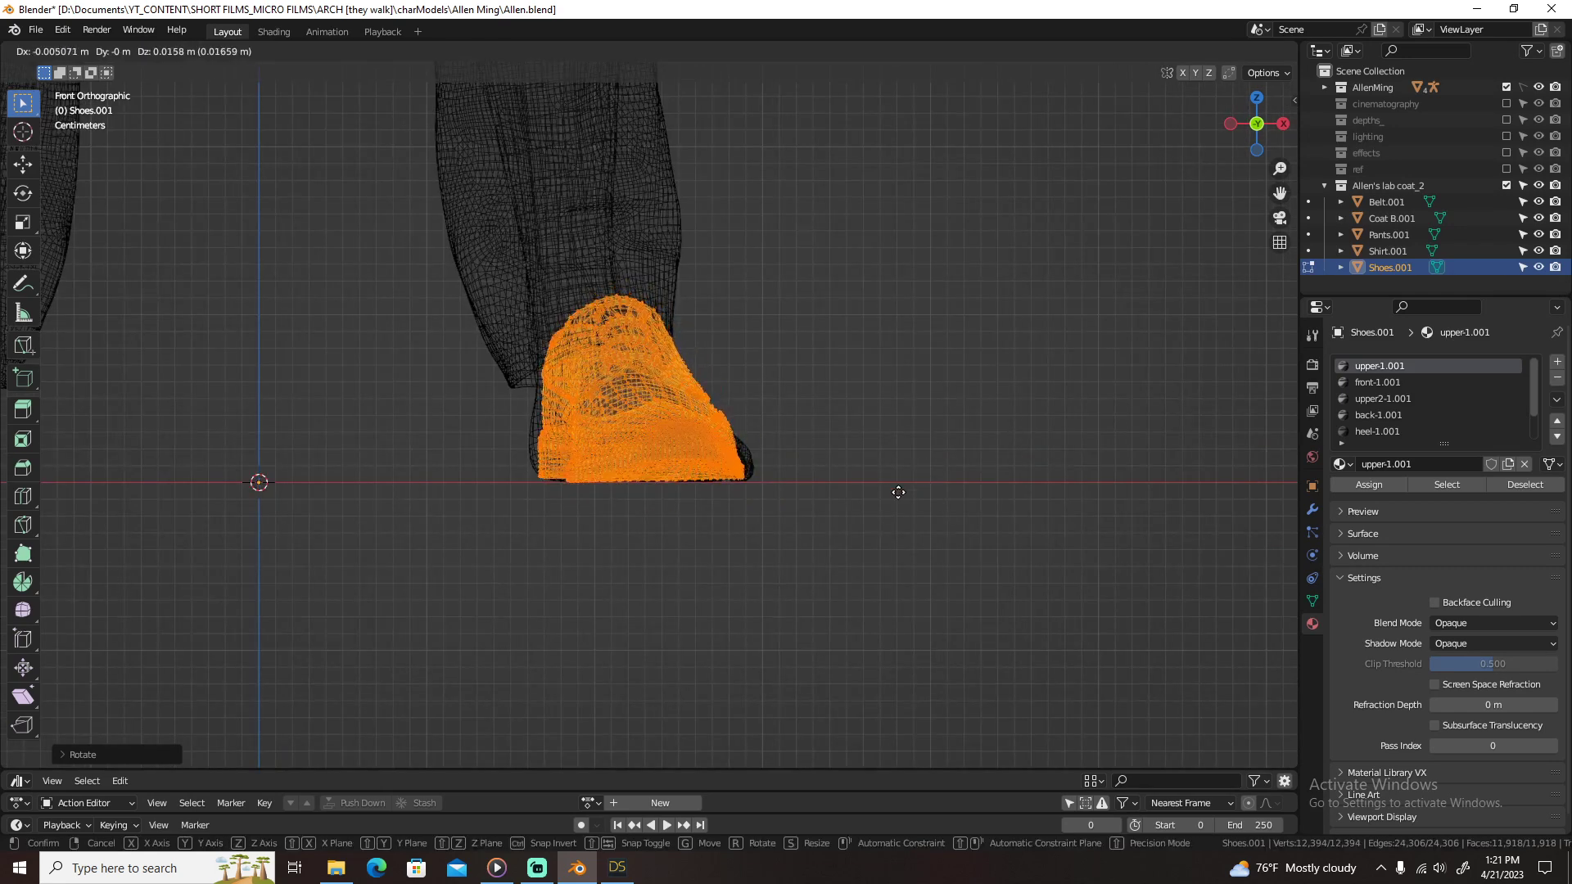
click(898, 492)
Step: Rotate the remaining shoe in top view to match the foot's direction and move it over the foot
key(KP_7)
key(r)
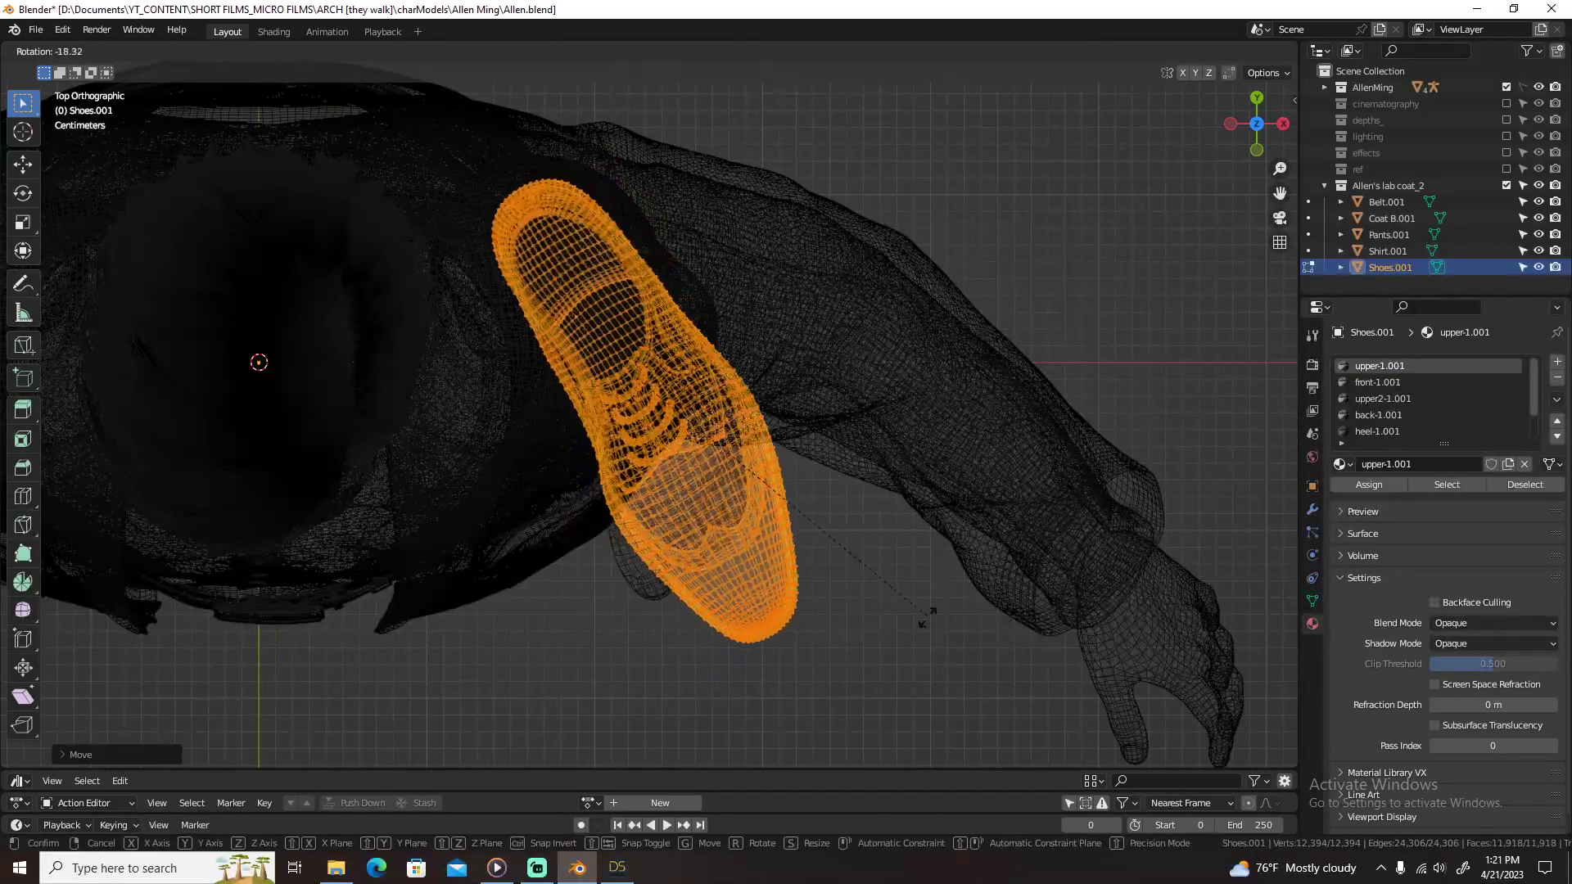
click(921, 621)
key(g)
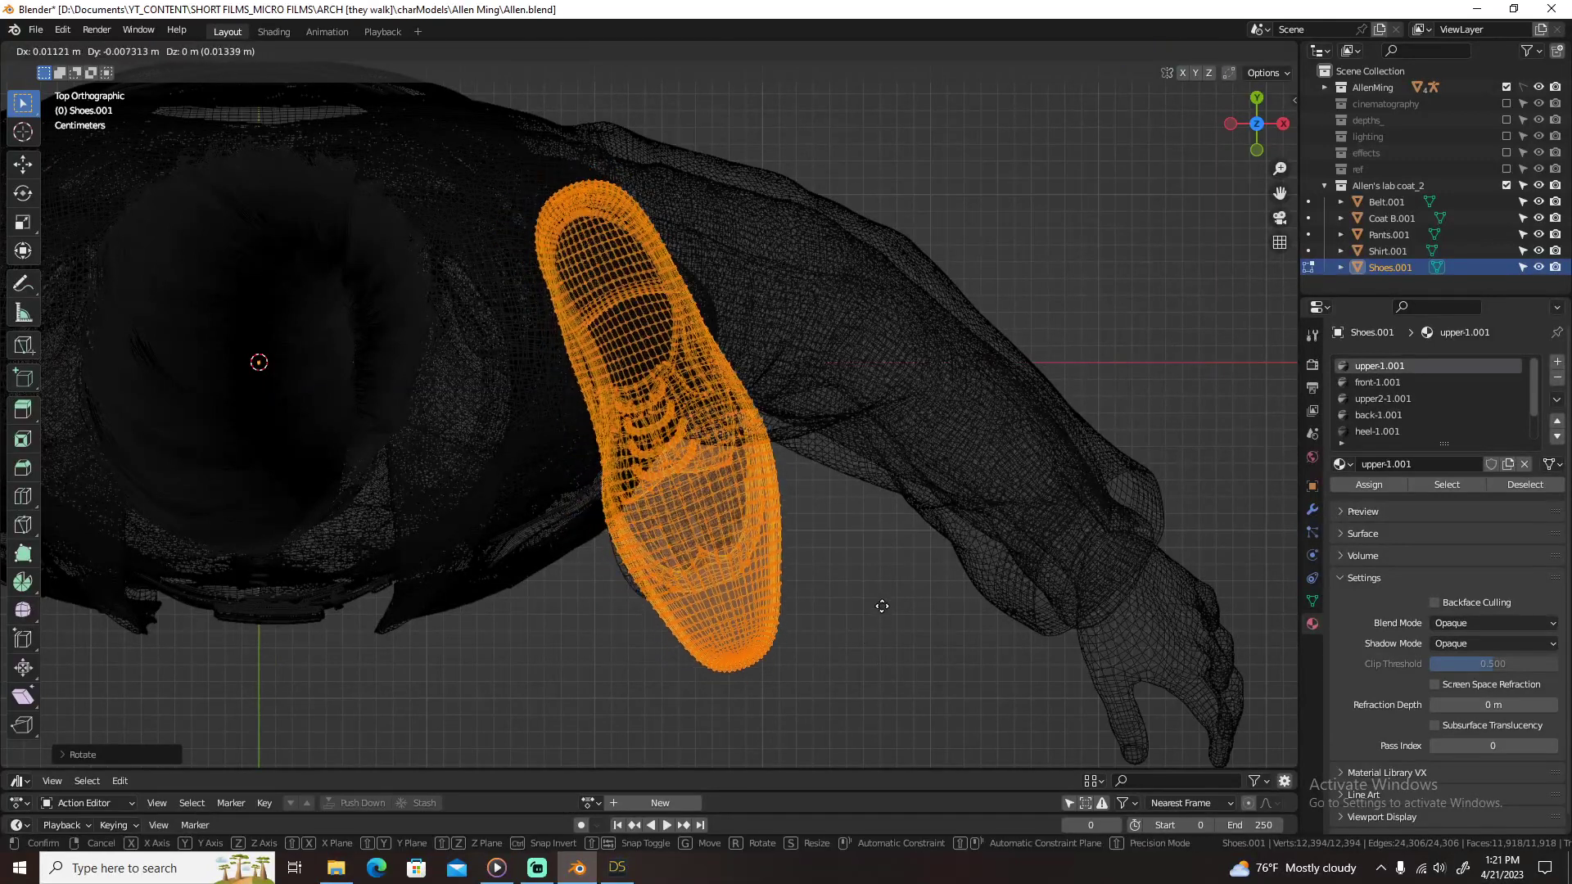
Step: Move the selected shoe mesh over the character's left foot in the top view, then nudge it into line in the right view
click(885, 606)
key(KP_3)
key(g)
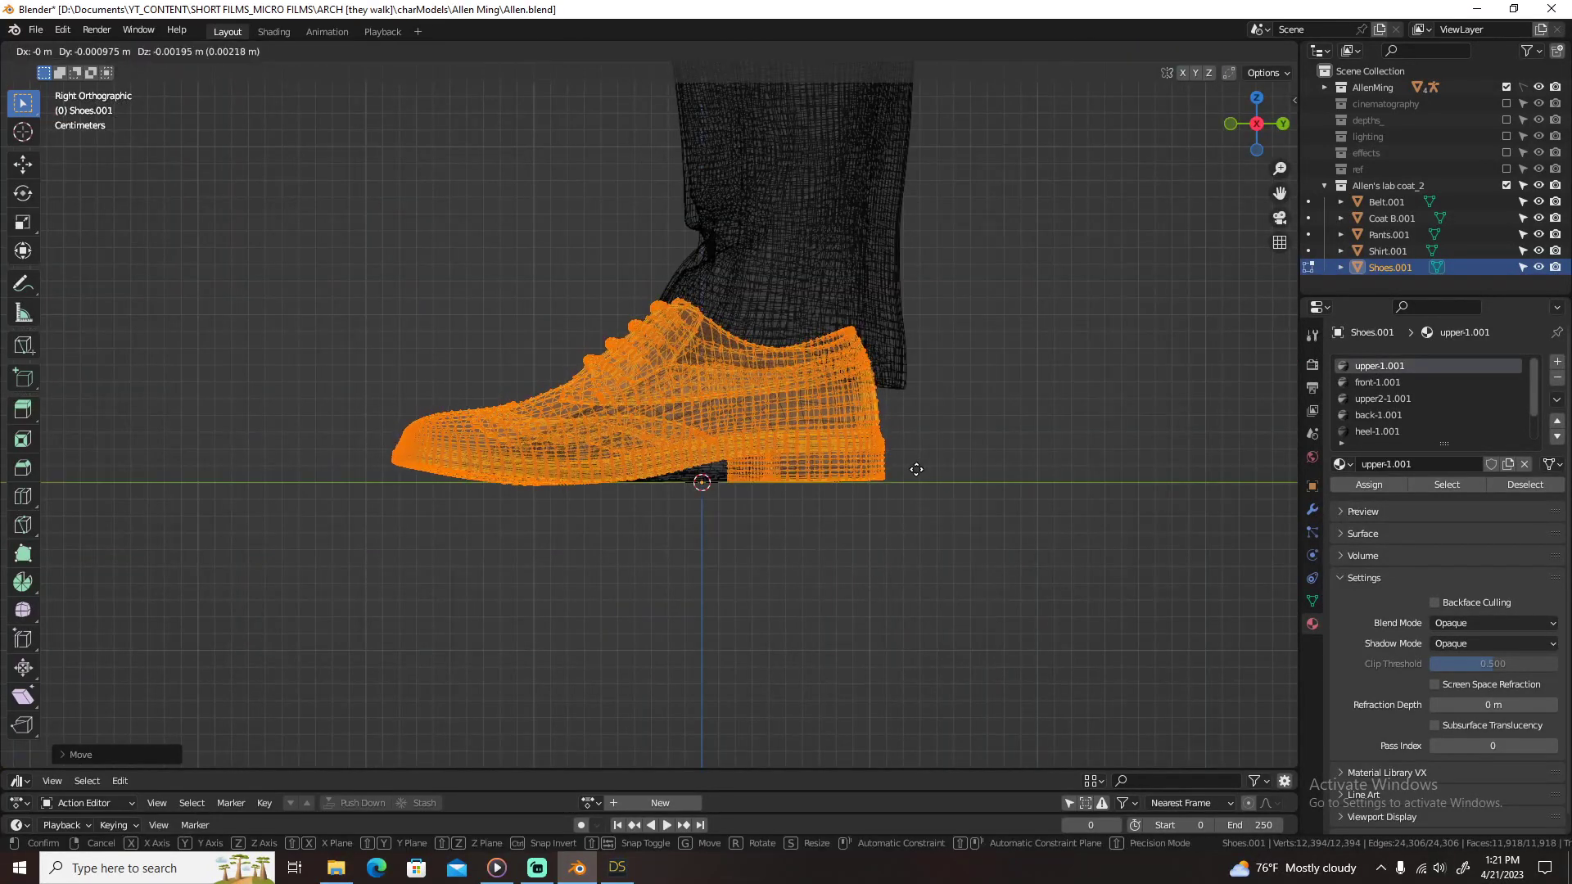
click(912, 468)
middle_drag(912, 468, 915, 470)
Step: Rotate the shoe slightly in the top view and move it along the Y axis to line up with the foot
key(KP_7)
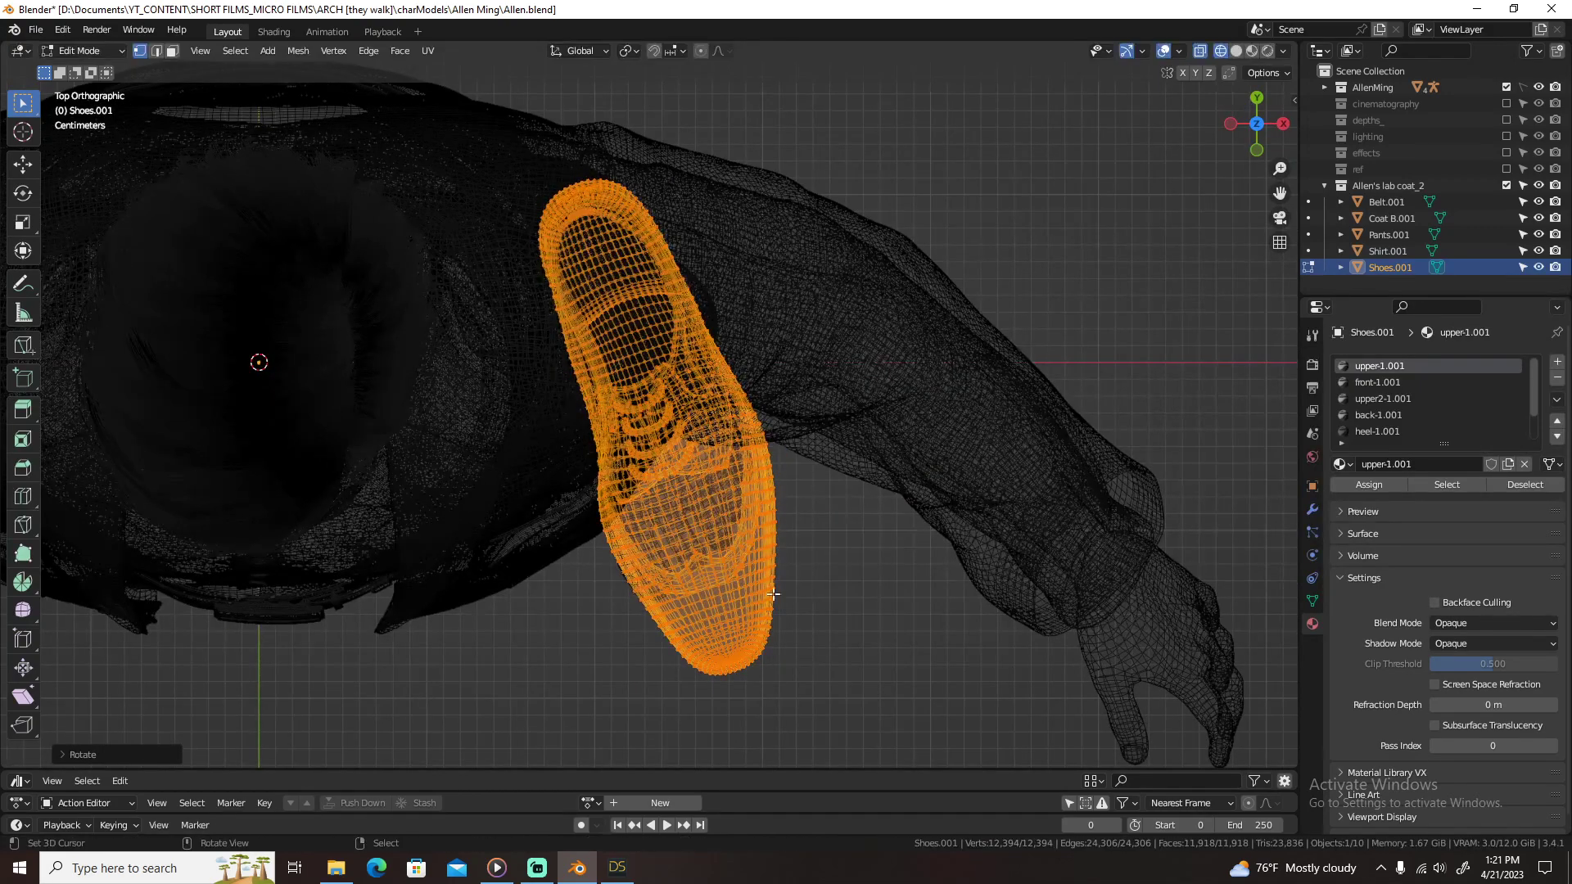
mouse_move(915, 464)
middle_down()
mouse_move(875, 418)
mouse_move(947, 418)
mouse_move(909, 456)
middle_up()
key(g)
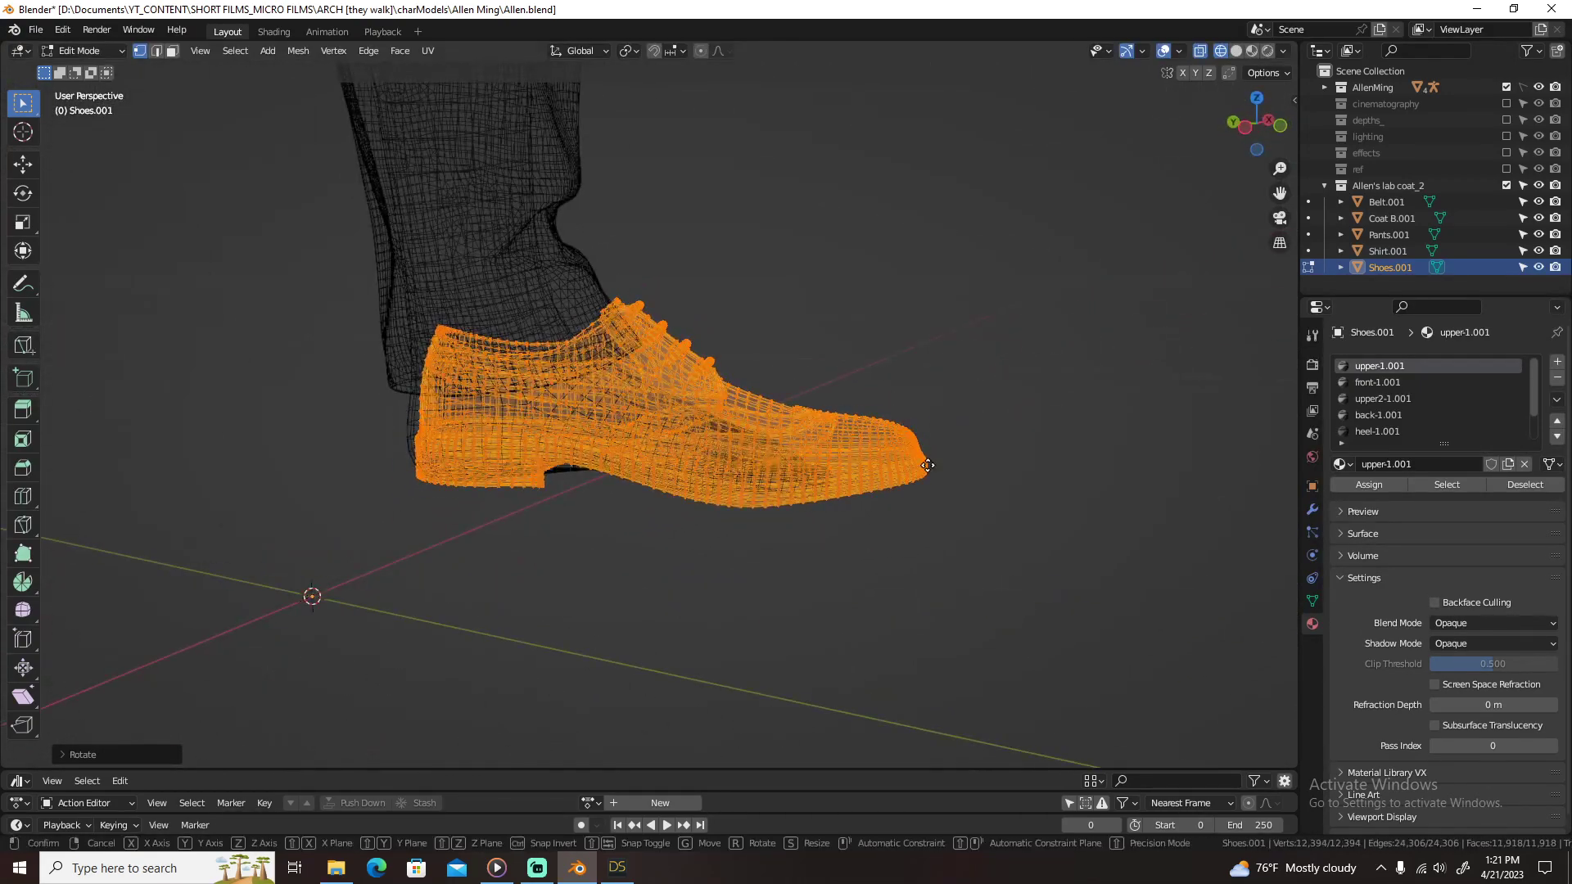
key(y)
click(909, 459)
Step: Rotate the shoe slightly in the top view to match the direction of the foot
key(KP_7)
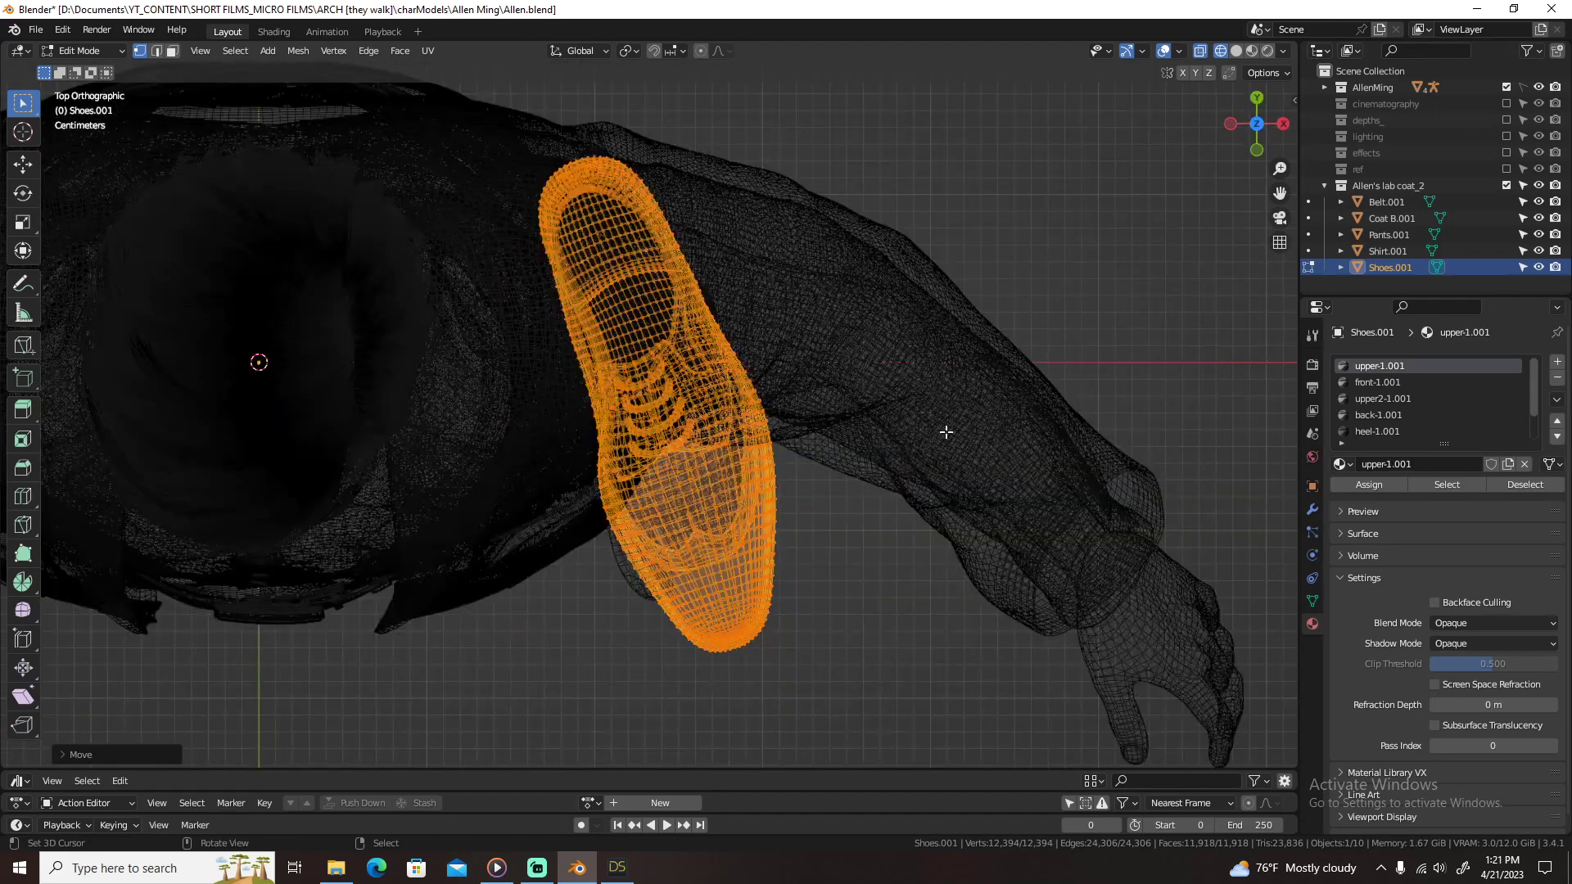
key(r)
click(842, 537)
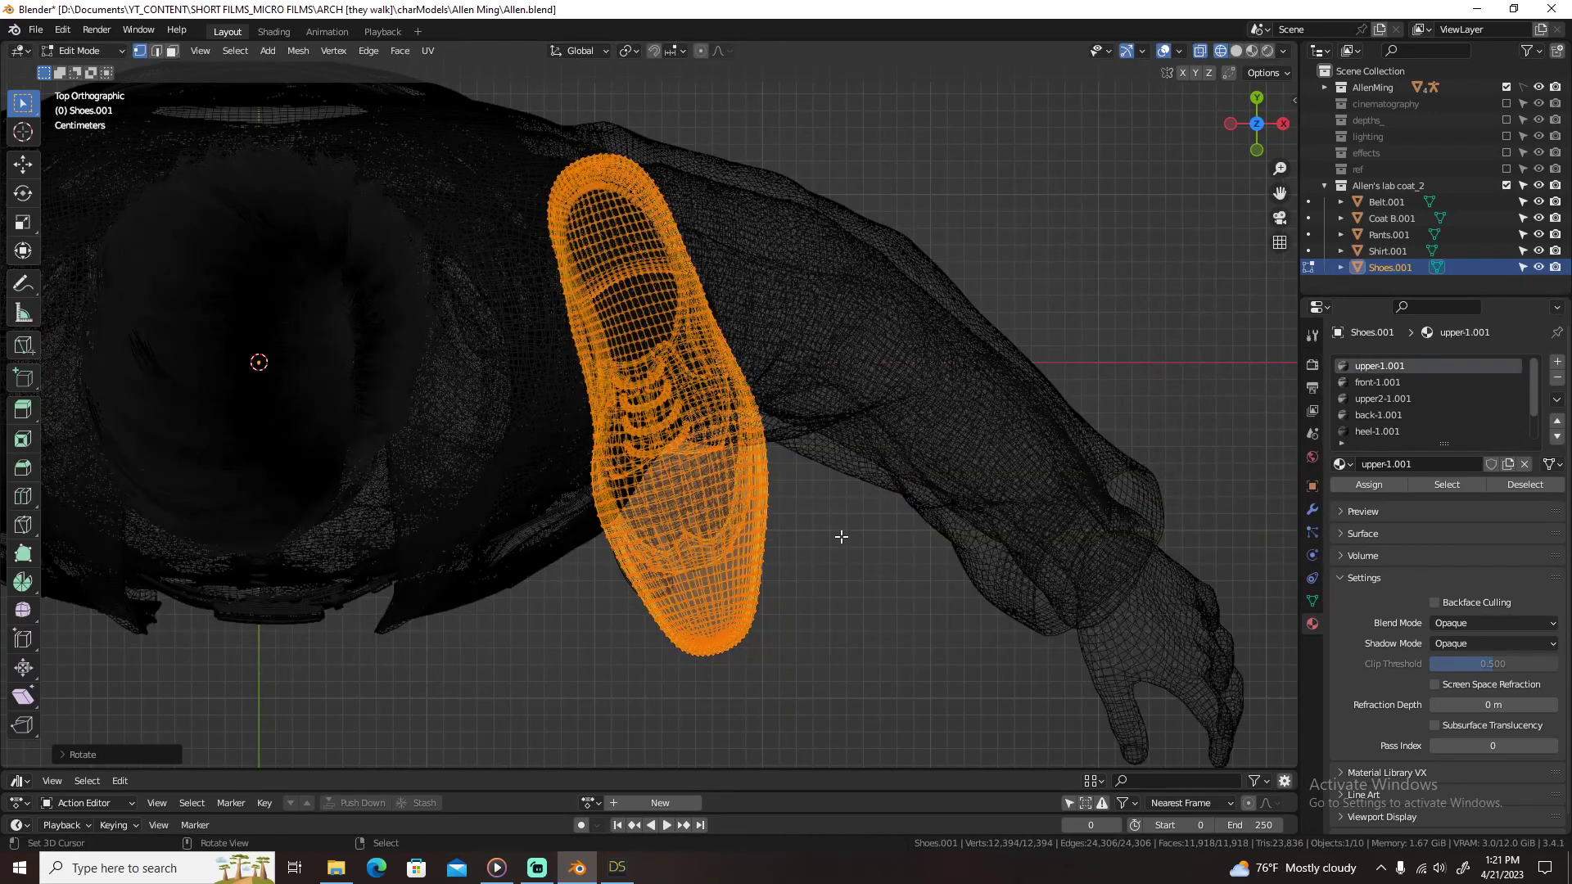
Step: Show the viewport in material preview and move the shoe about -0.01 m along the X axis to cover the foot
key(2)
middle_drag(837, 533, 806, 426)
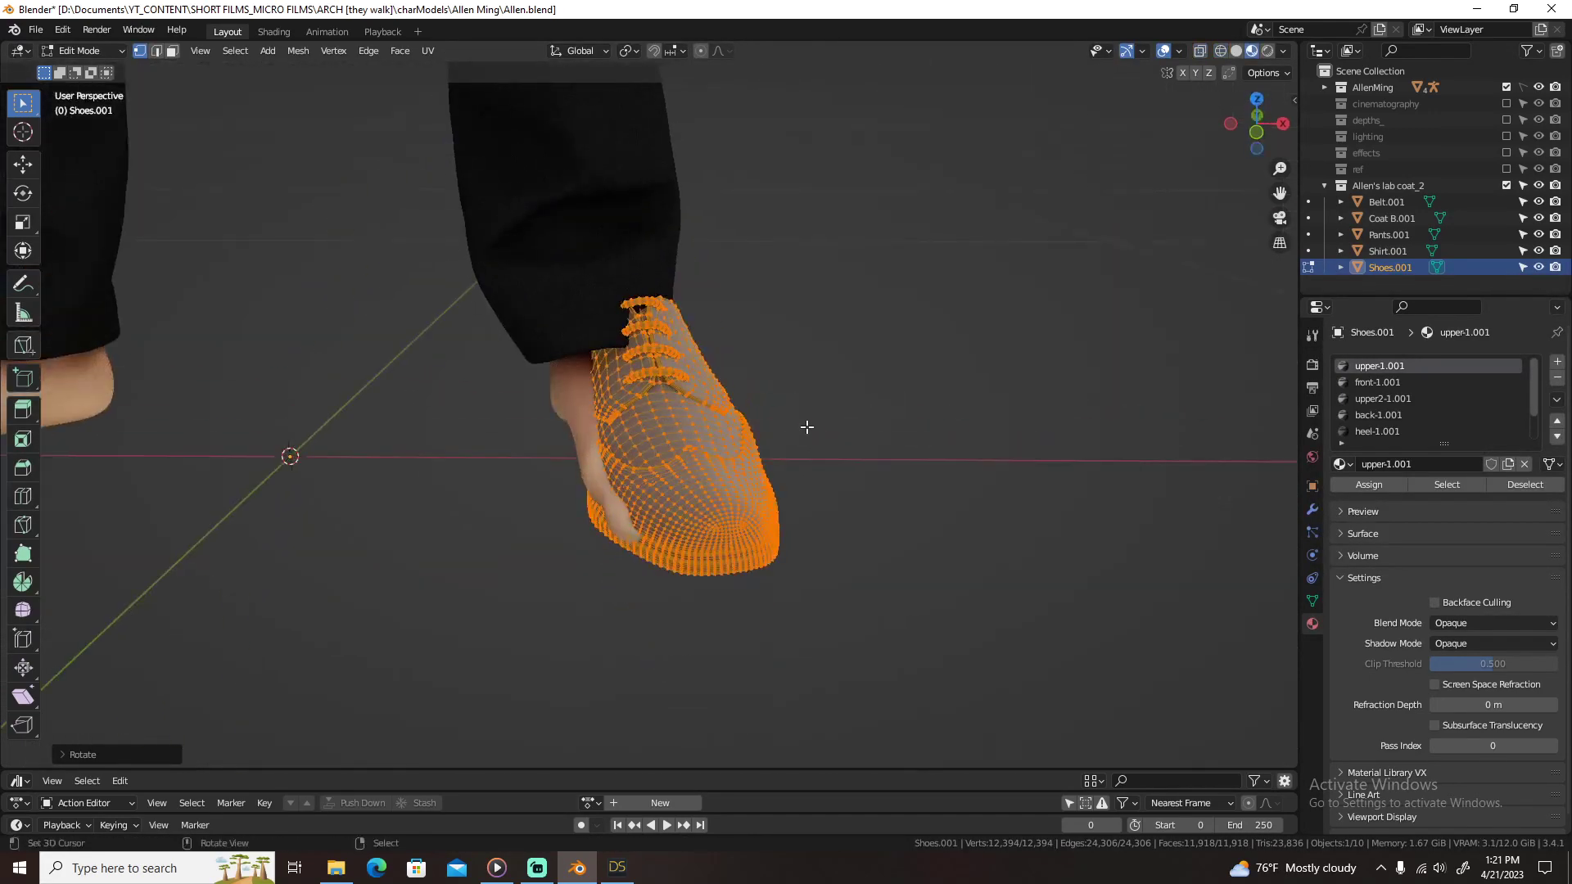
key(g)
key(z)
key(x)
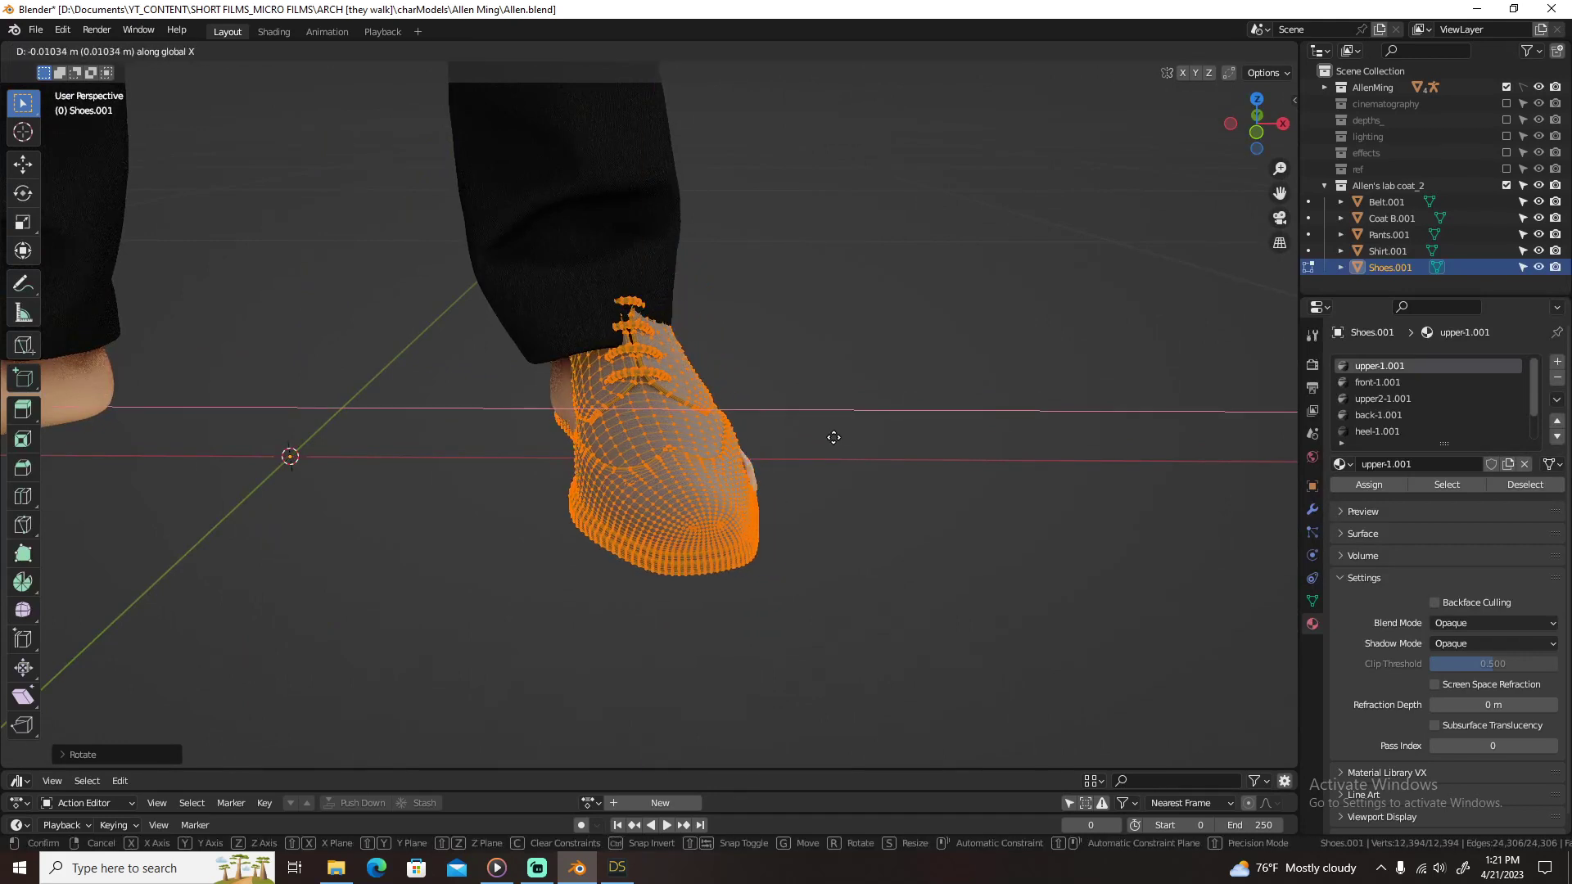
click(830, 437)
Step: Rotate the shoe mesh around the Z axis so it follows the foot's angle
middle_drag(830, 438, 778, 377)
key(r)
key(z)
click(870, 442)
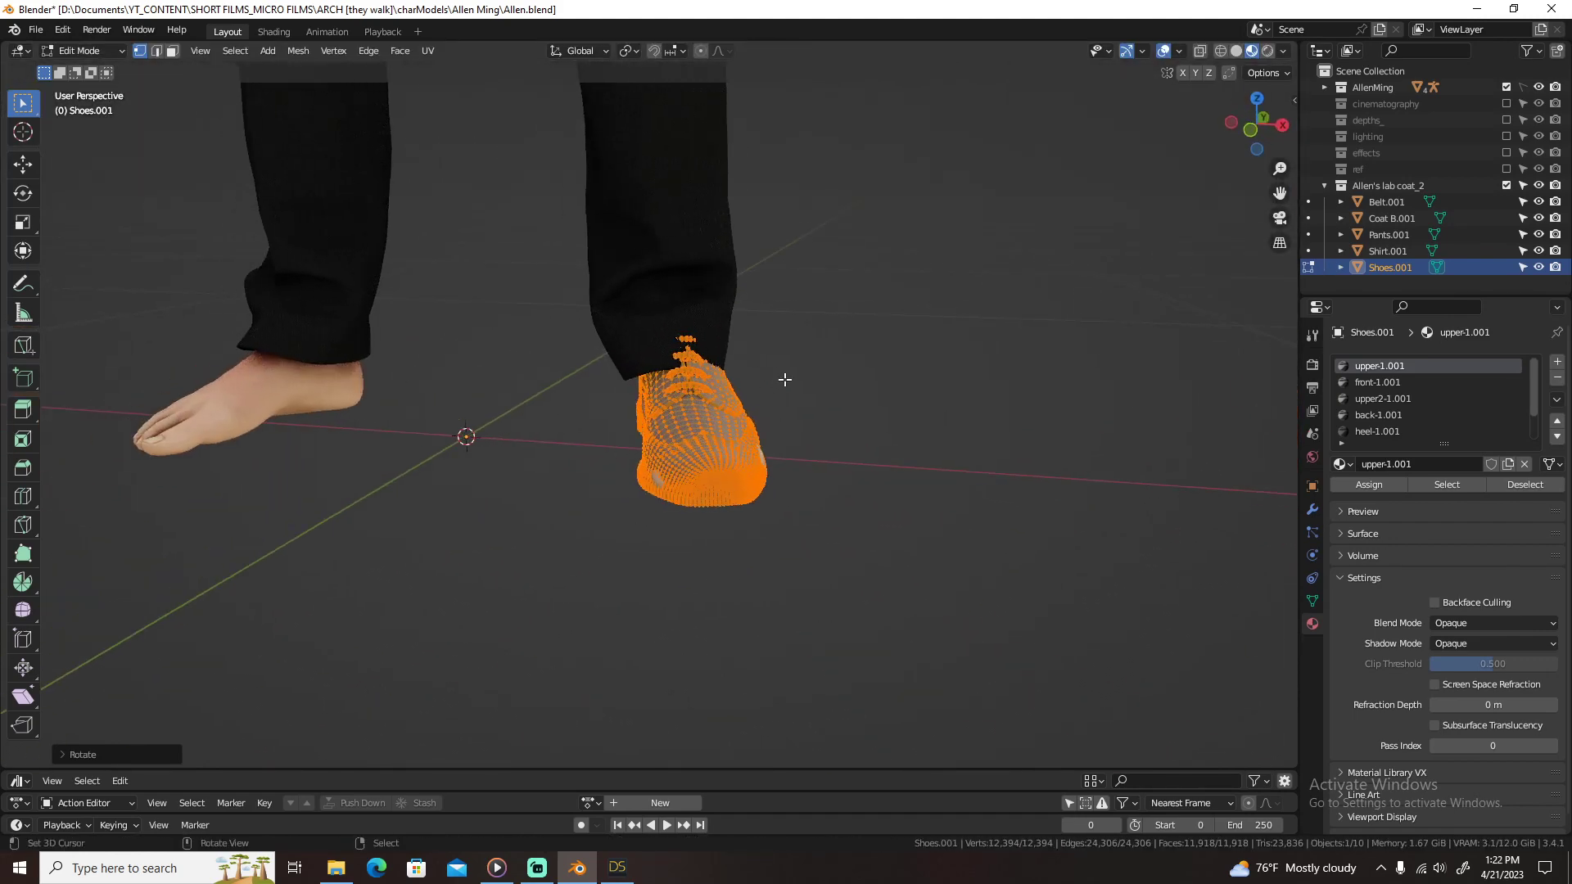
Step: Return to Object Mode and apply all transforms to the shoe
key(Tab)
key(ctrl+a)
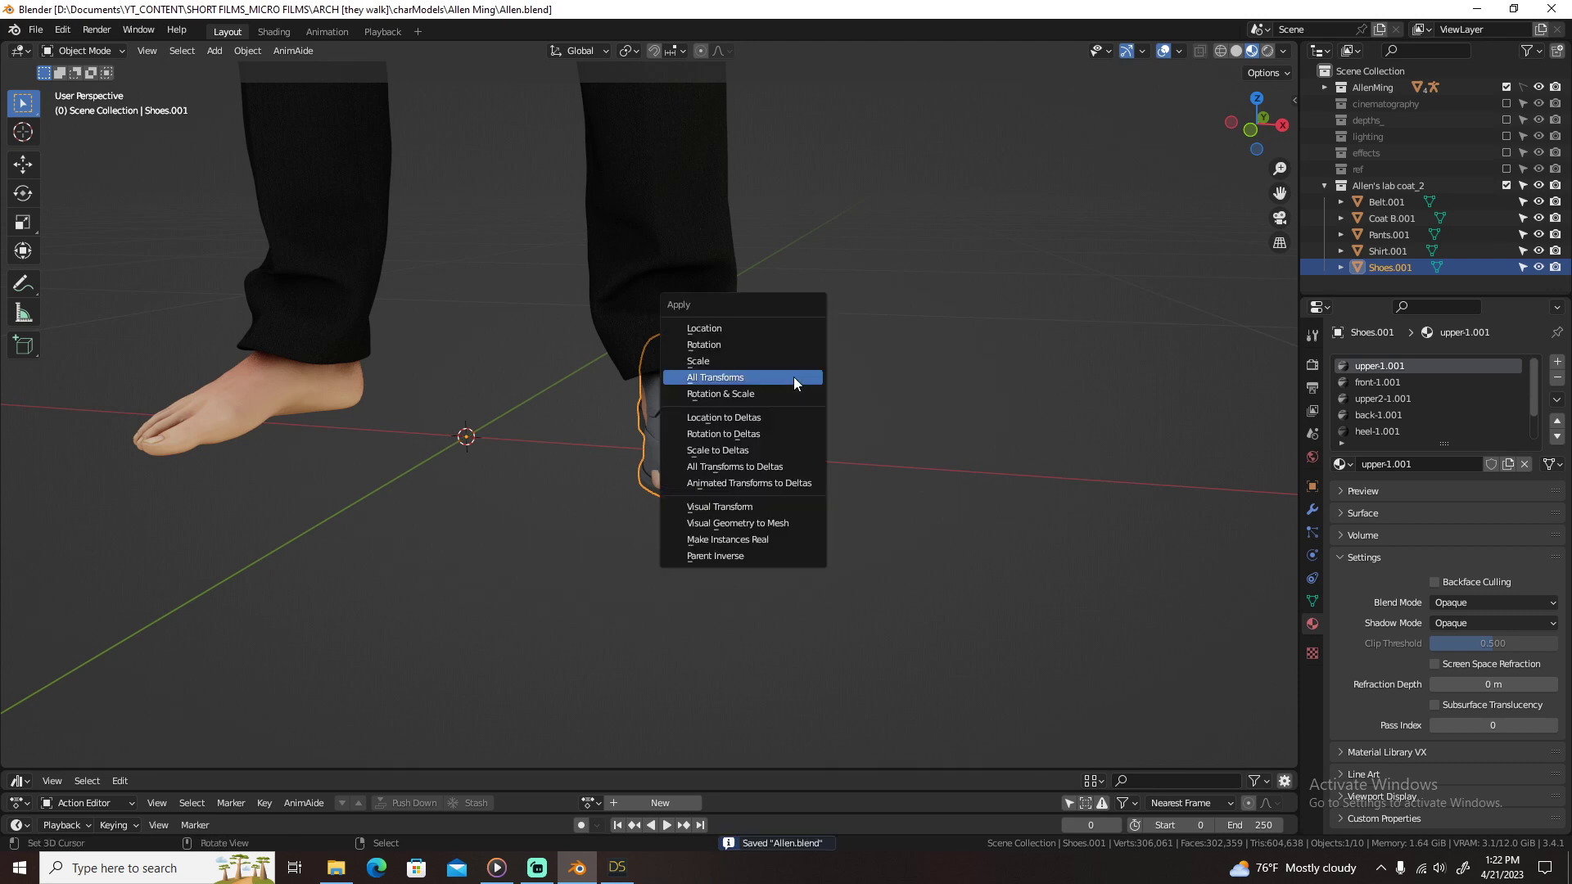
click(793, 376)
Step: Add a Mirror modifier on the X axis to the shoe and apply it
click(1313, 511)
click(1384, 362)
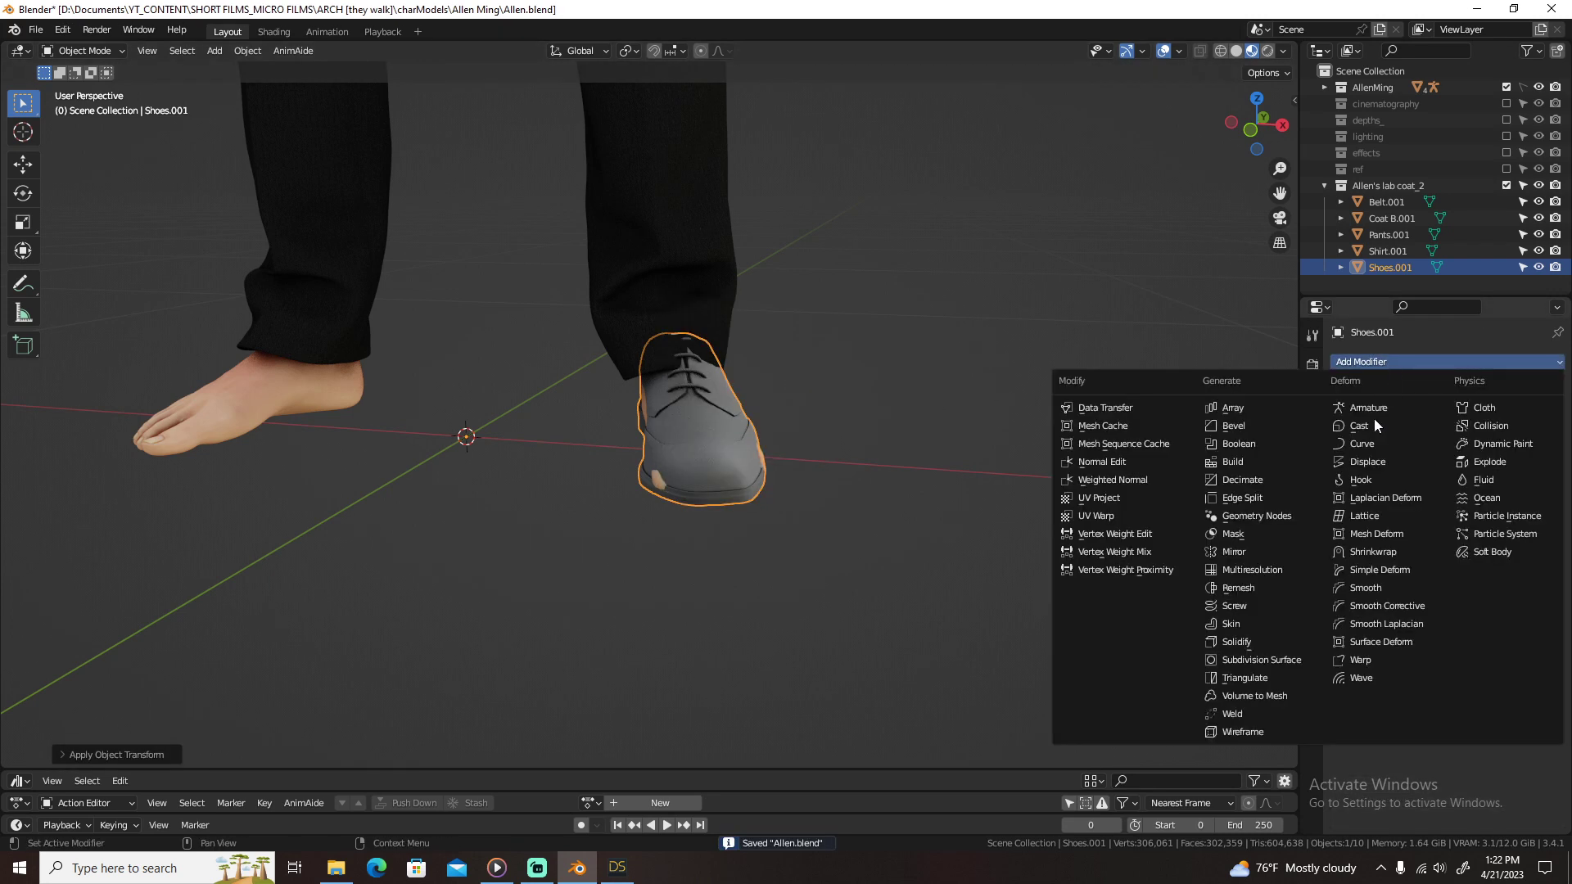
click(1268, 552)
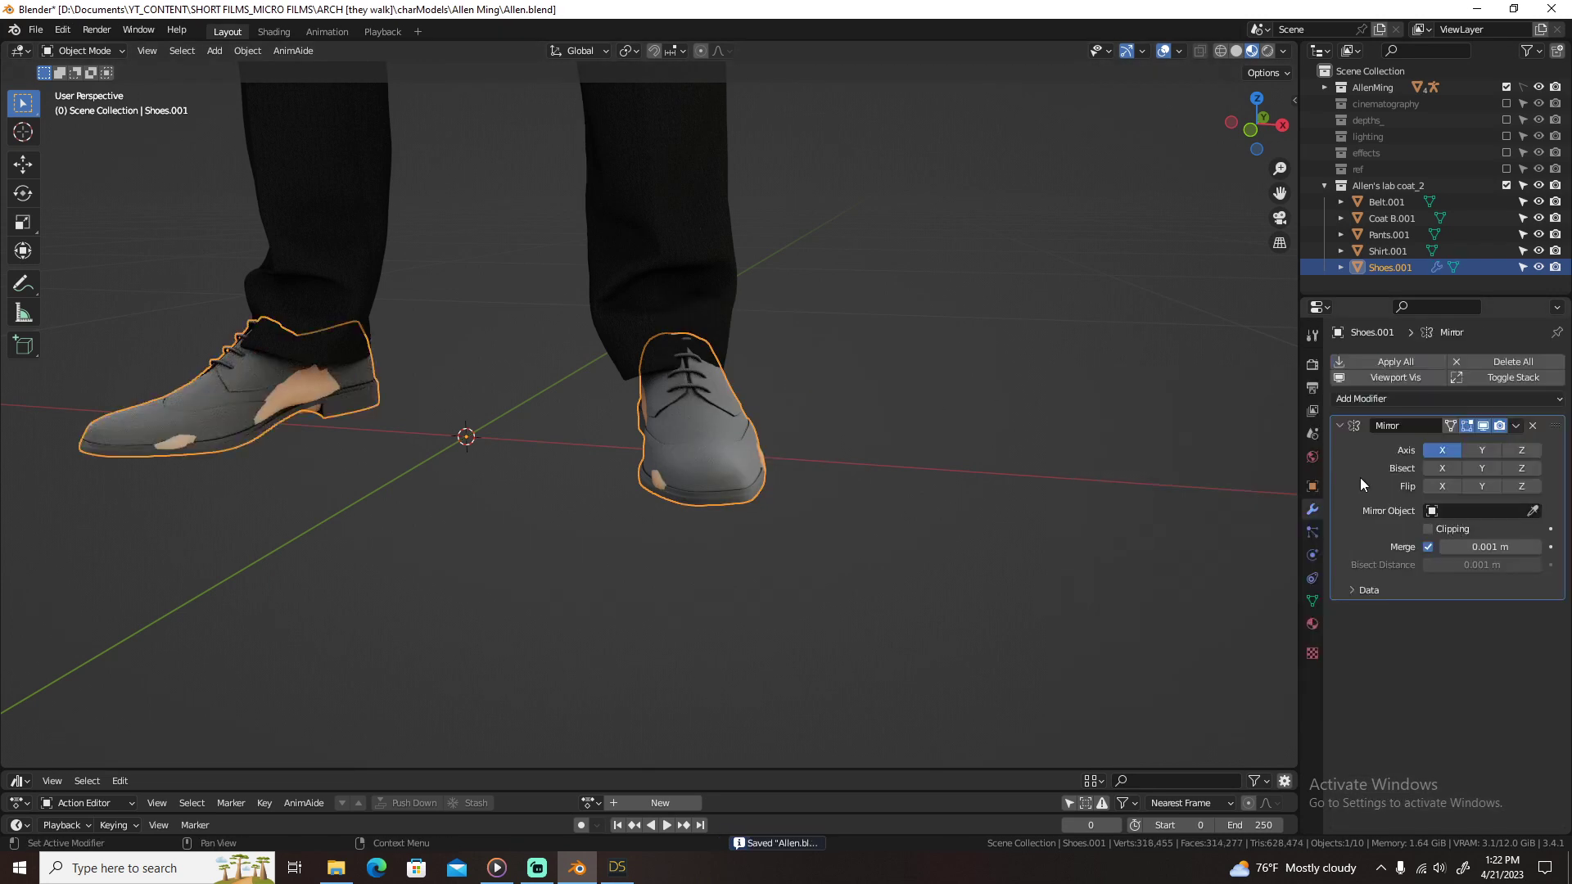
key(ctrl+a)
Step: Put the pants into Sculpt Mode and reshape the lower leg near the shoe's laces with the Grab brush
middle_drag(894, 396, 786, 449)
click(891, 360)
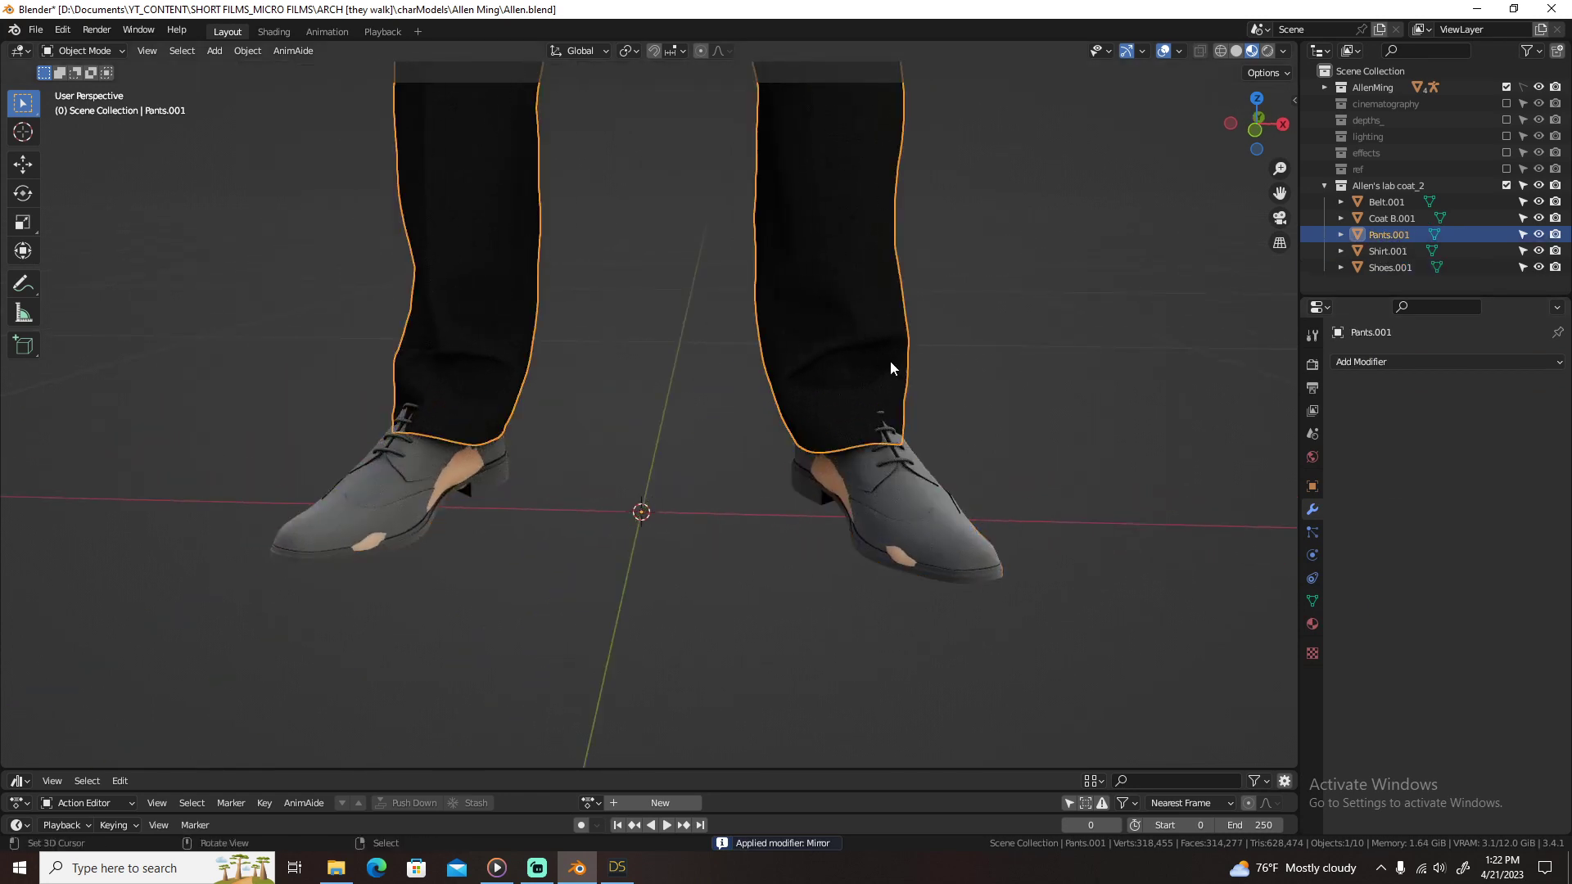
key(ctrl+Tab)
scroll(892, 357, up, 2)
middle_drag(955, 393, 814, 379)
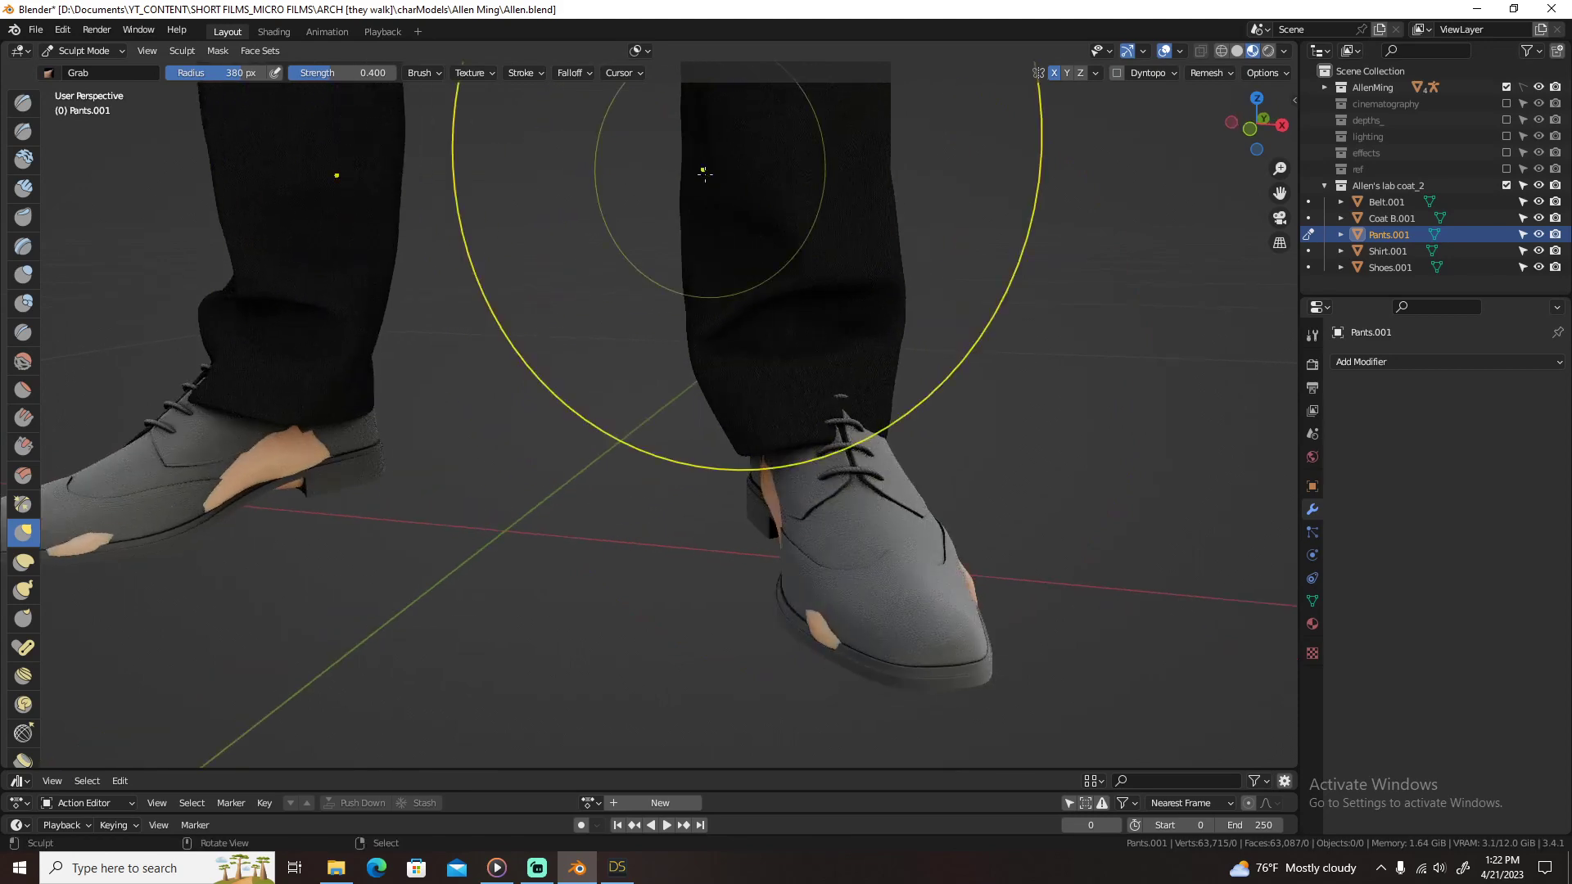
drag(786, 386, 843, 358)
mouse_move(830, 374)
mouse_down()
mouse_move(833, 388)
mouse_move(789, 361)
mouse_up()
Step: Pull the back of the pants hem around the shoe heel with the Grab brush, reducing its radius to 292 px
middle_drag(653, 348, 825, 305)
mouse_move(270, 326)
middle_down()
mouse_move(412, 334)
mouse_move(639, 557)
mouse_move(498, 491)
mouse_move(540, 478)
middle_up()
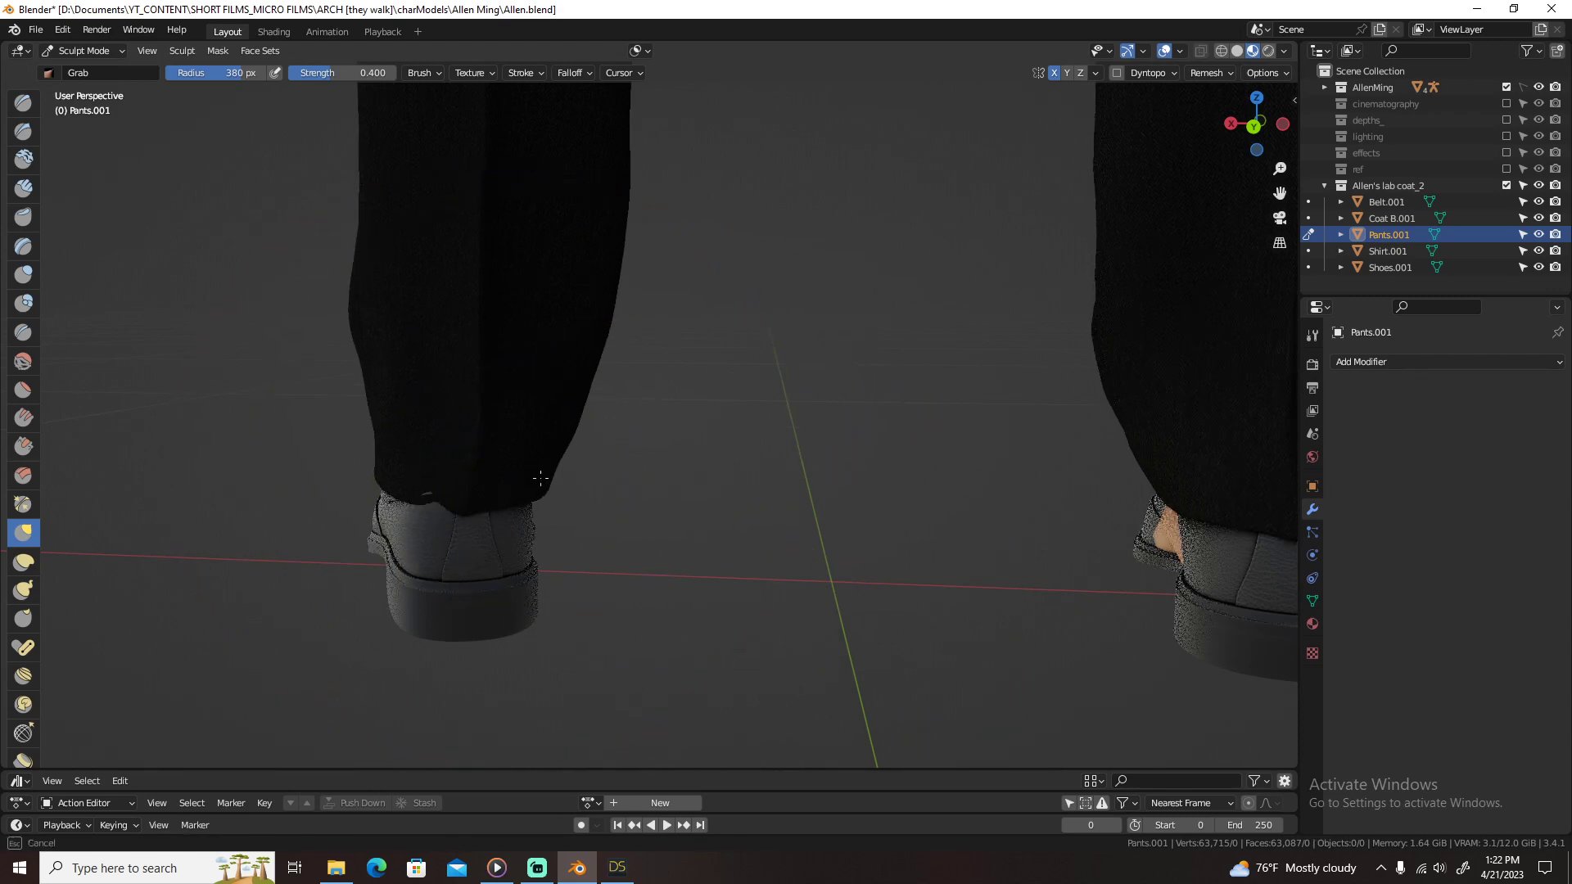
drag(541, 478, 448, 474)
key(f)
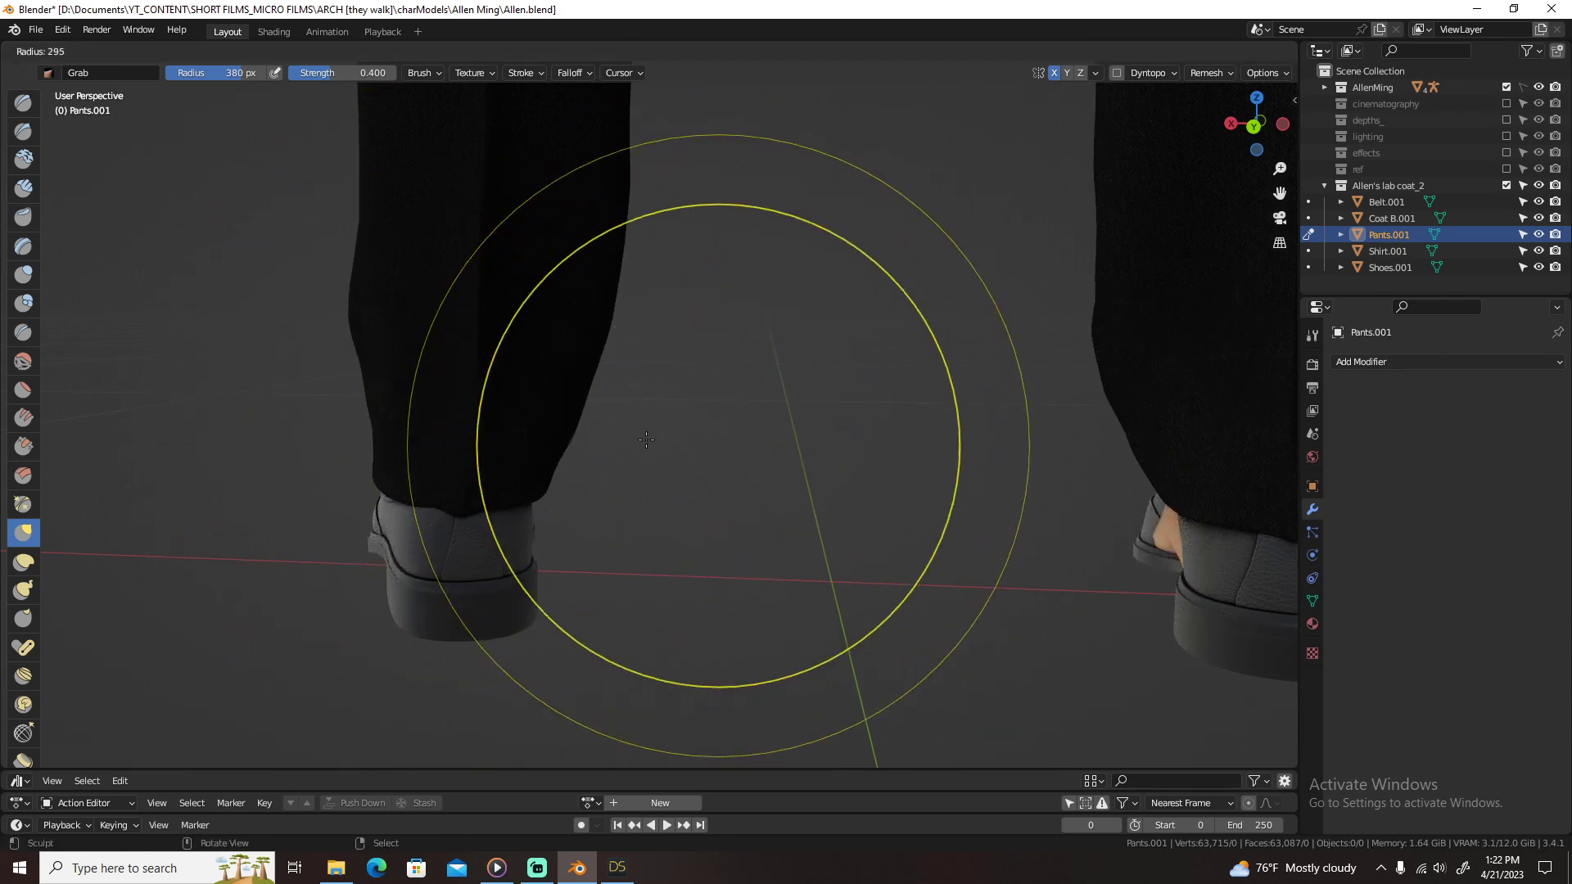
click(646, 440)
mouse_move(404, 474)
middle_down()
mouse_move(562, 403)
mouse_move(579, 491)
middle_up()
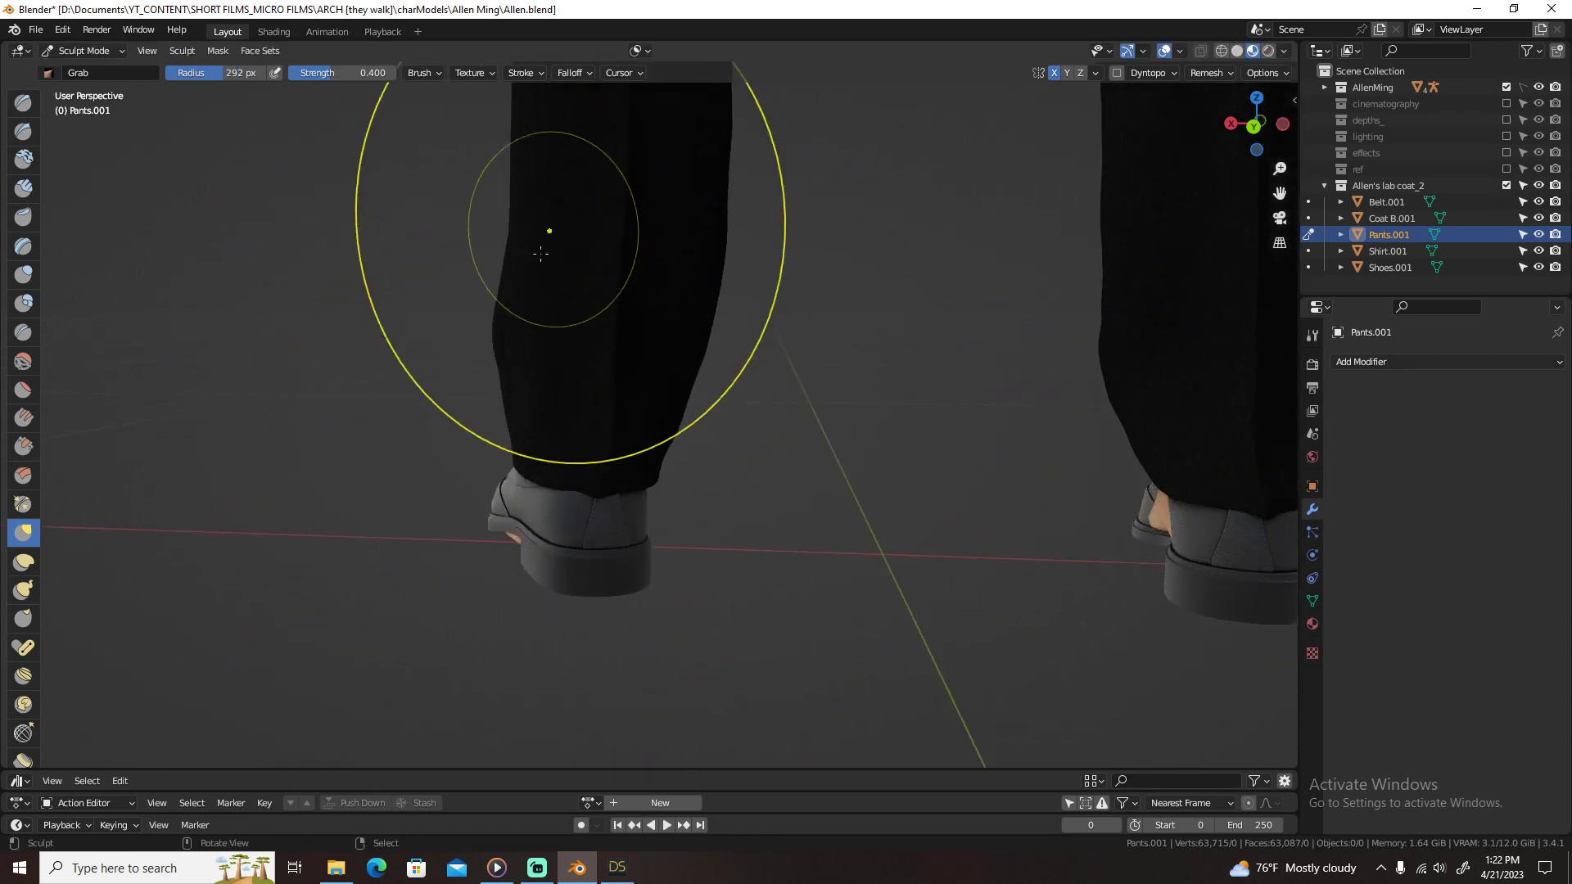
mouse_move(546, 458)
mouse_down()
mouse_move(534, 476)
mouse_move(643, 489)
mouse_move(570, 492)
mouse_up()
mouse_move(577, 454)
middle_down()
mouse_move(770, 483)
mouse_move(809, 468)
mouse_move(684, 456)
middle_up()
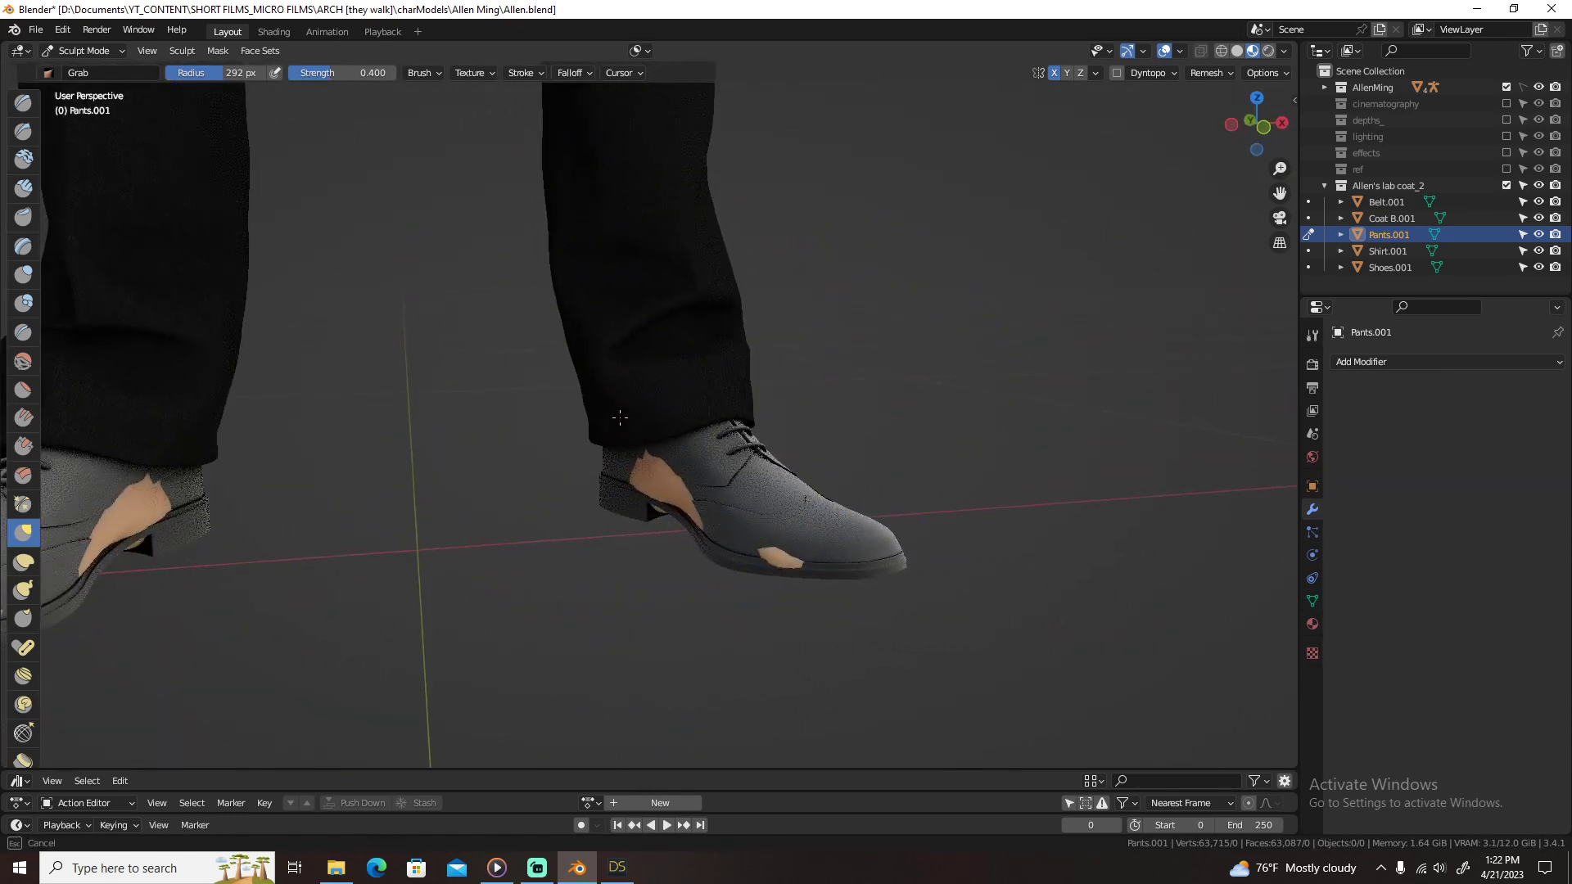
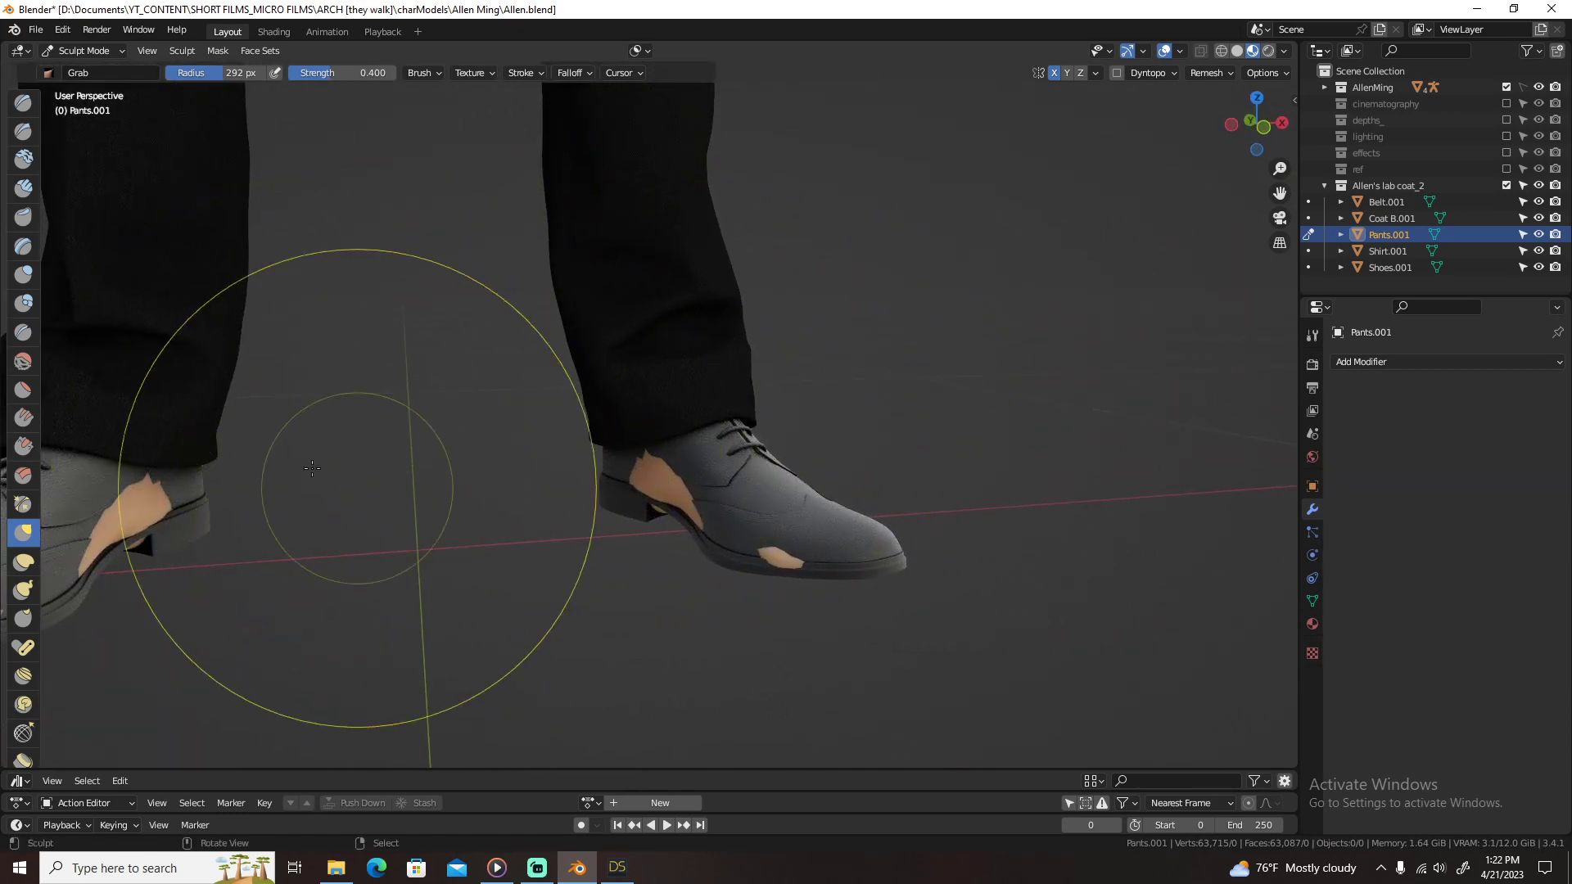
Step: Return the pants to Object Mode, deselect everything and save the file
mouse_move(209, 425)
middle_down()
mouse_move(608, 391)
mouse_move(737, 456)
mouse_move(737, 385)
mouse_move(652, 449)
mouse_move(734, 343)
middle_up()
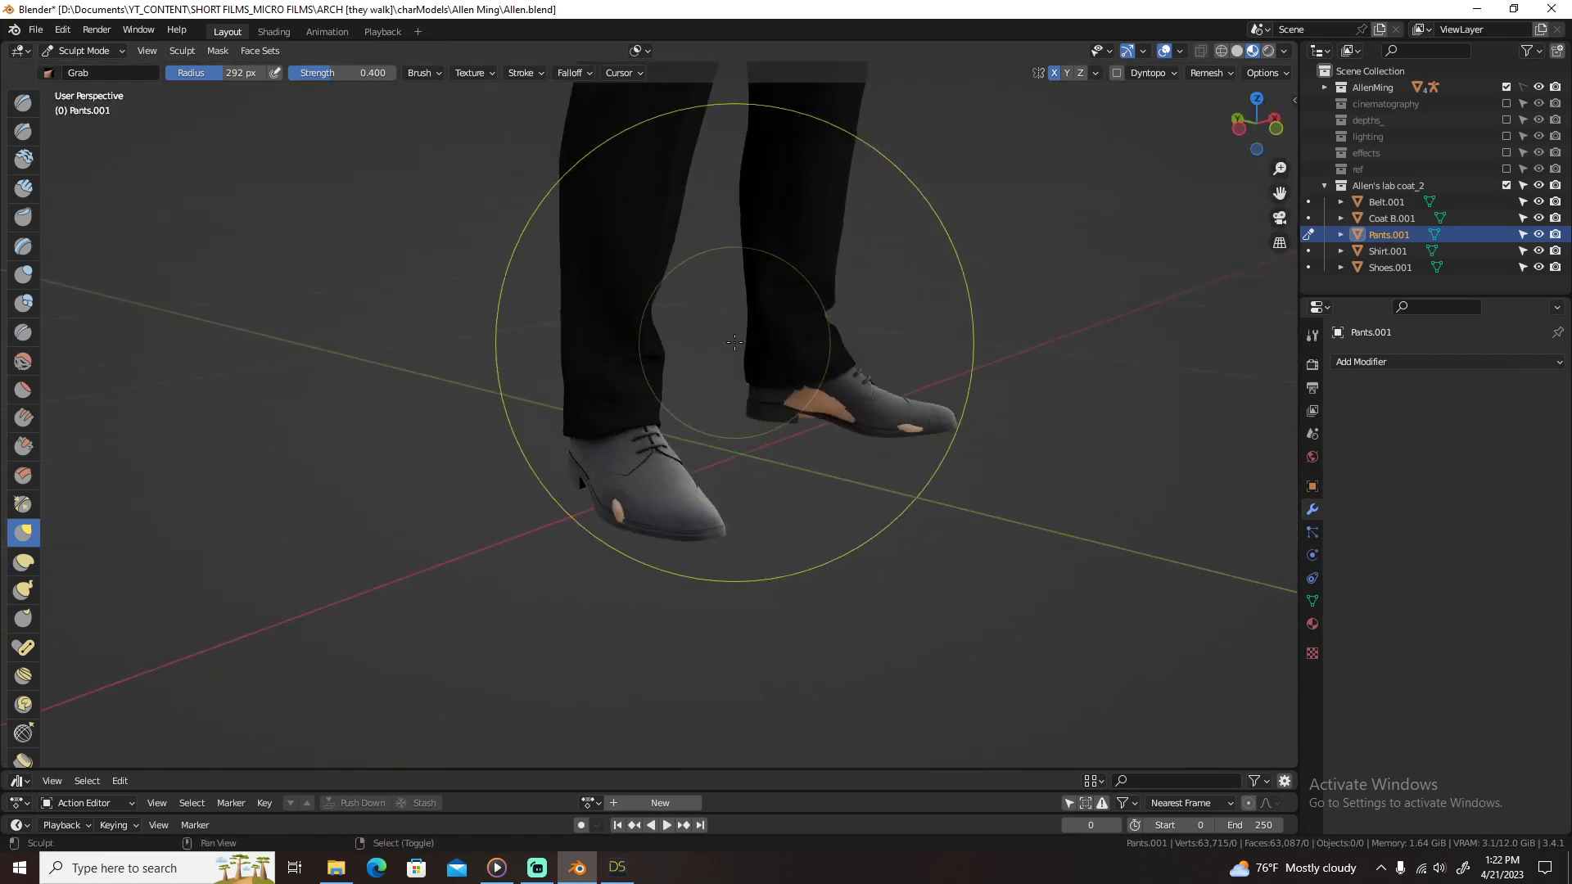
shift+drag(734, 342, 610, 432)
key(ctrl+Tab)
scroll(626, 429, down, 3)
key(alt+a)
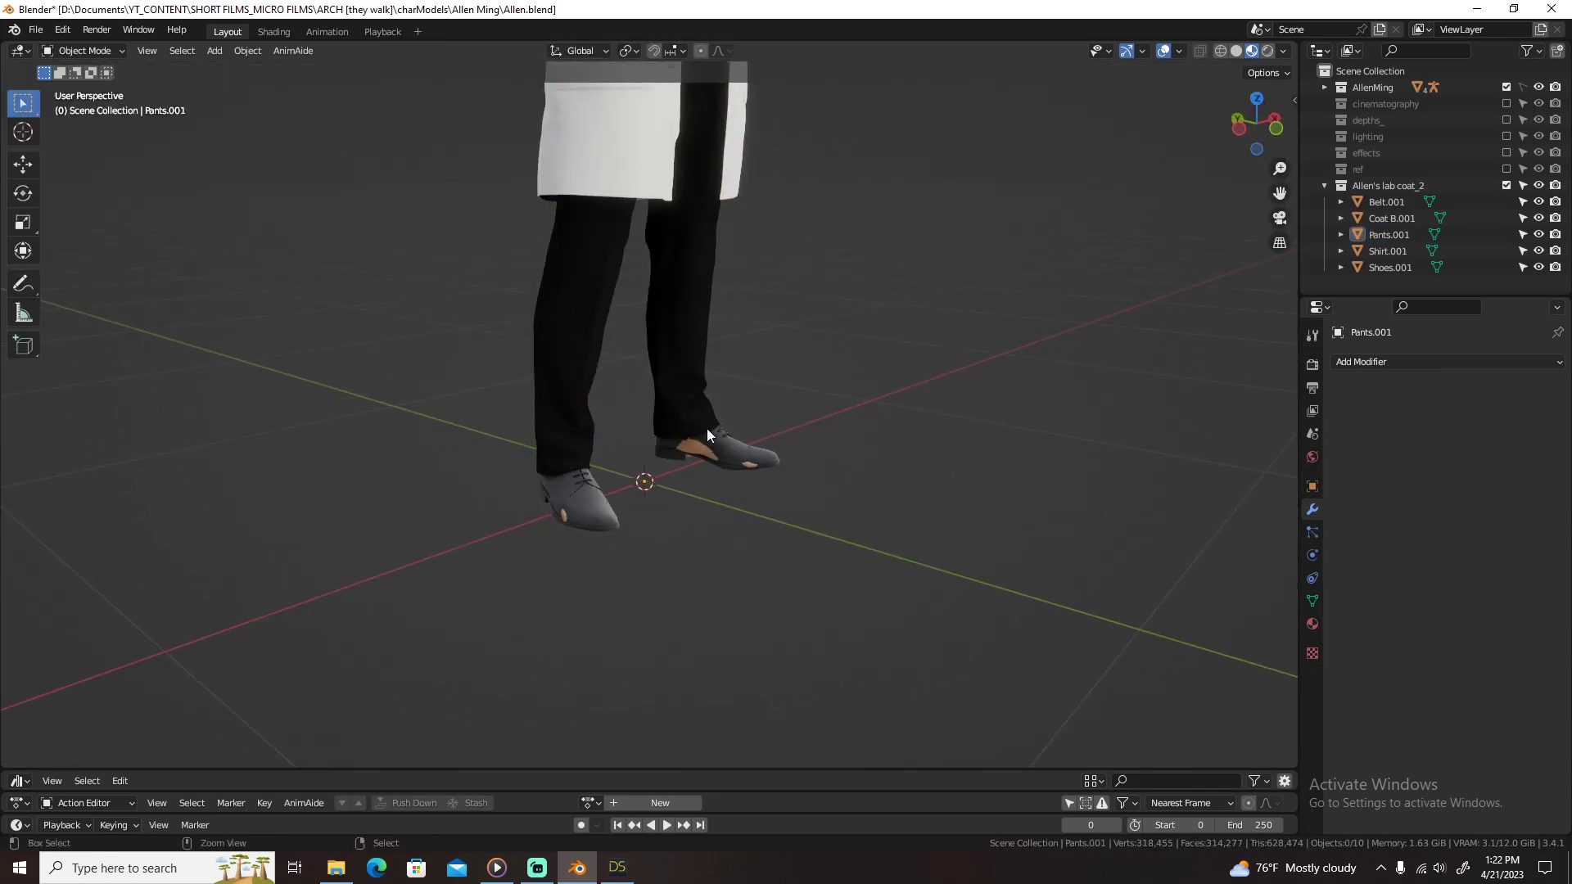
key(ctrl+s)
scroll(706, 429, down, 3)
middle_drag(766, 411, 670, 409)
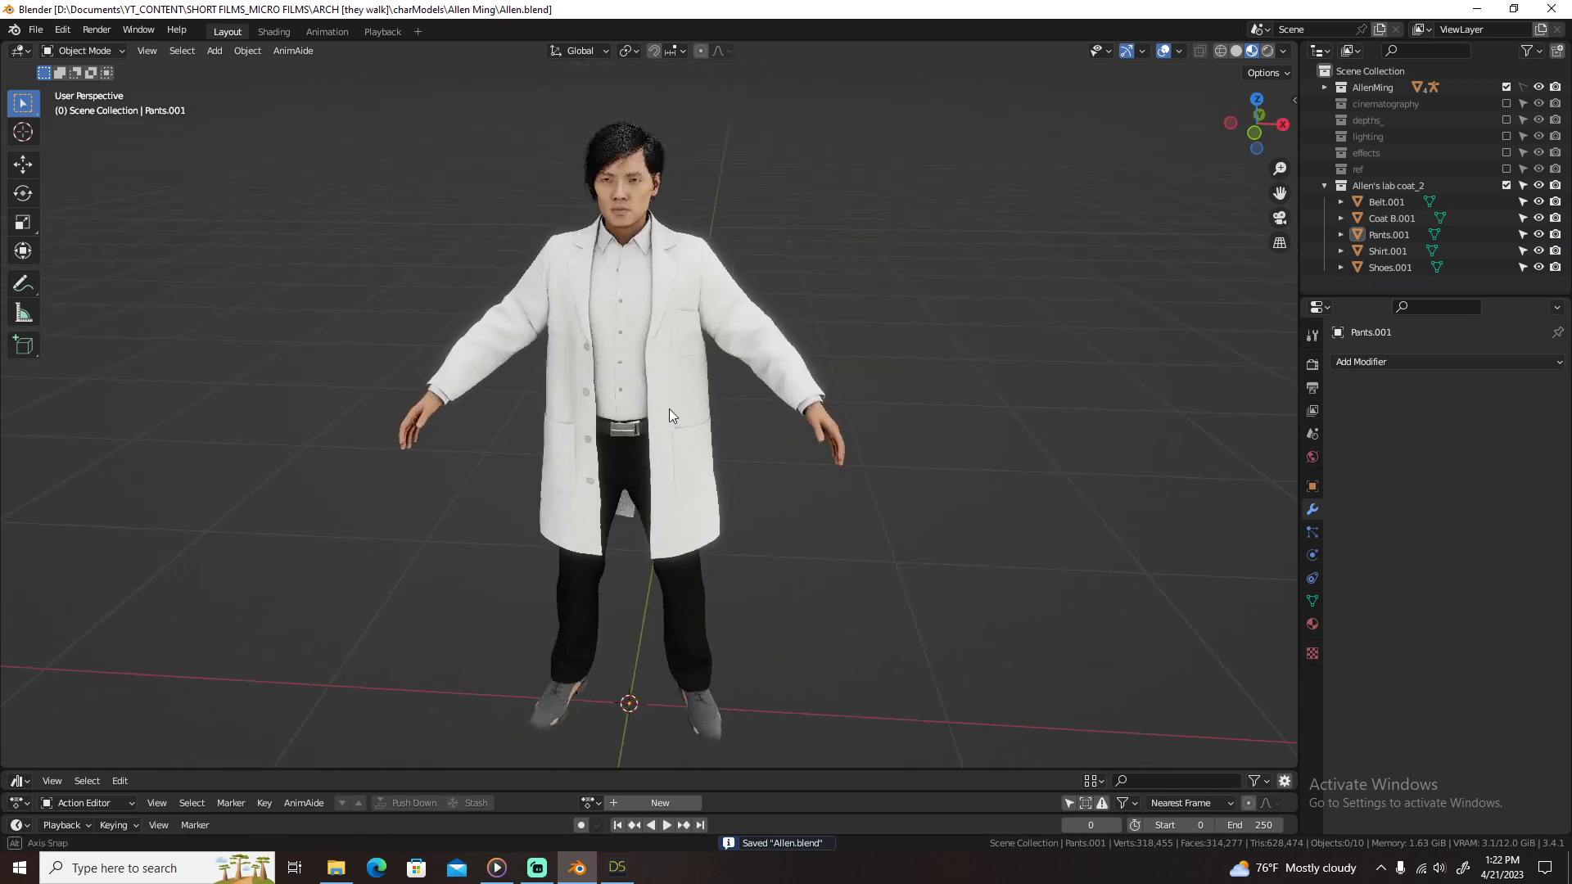
Step: Select the lab coat and add it to the human as Torso clothing with HumGen
scroll(714, 278, up, 3)
click(689, 322)
key(n)
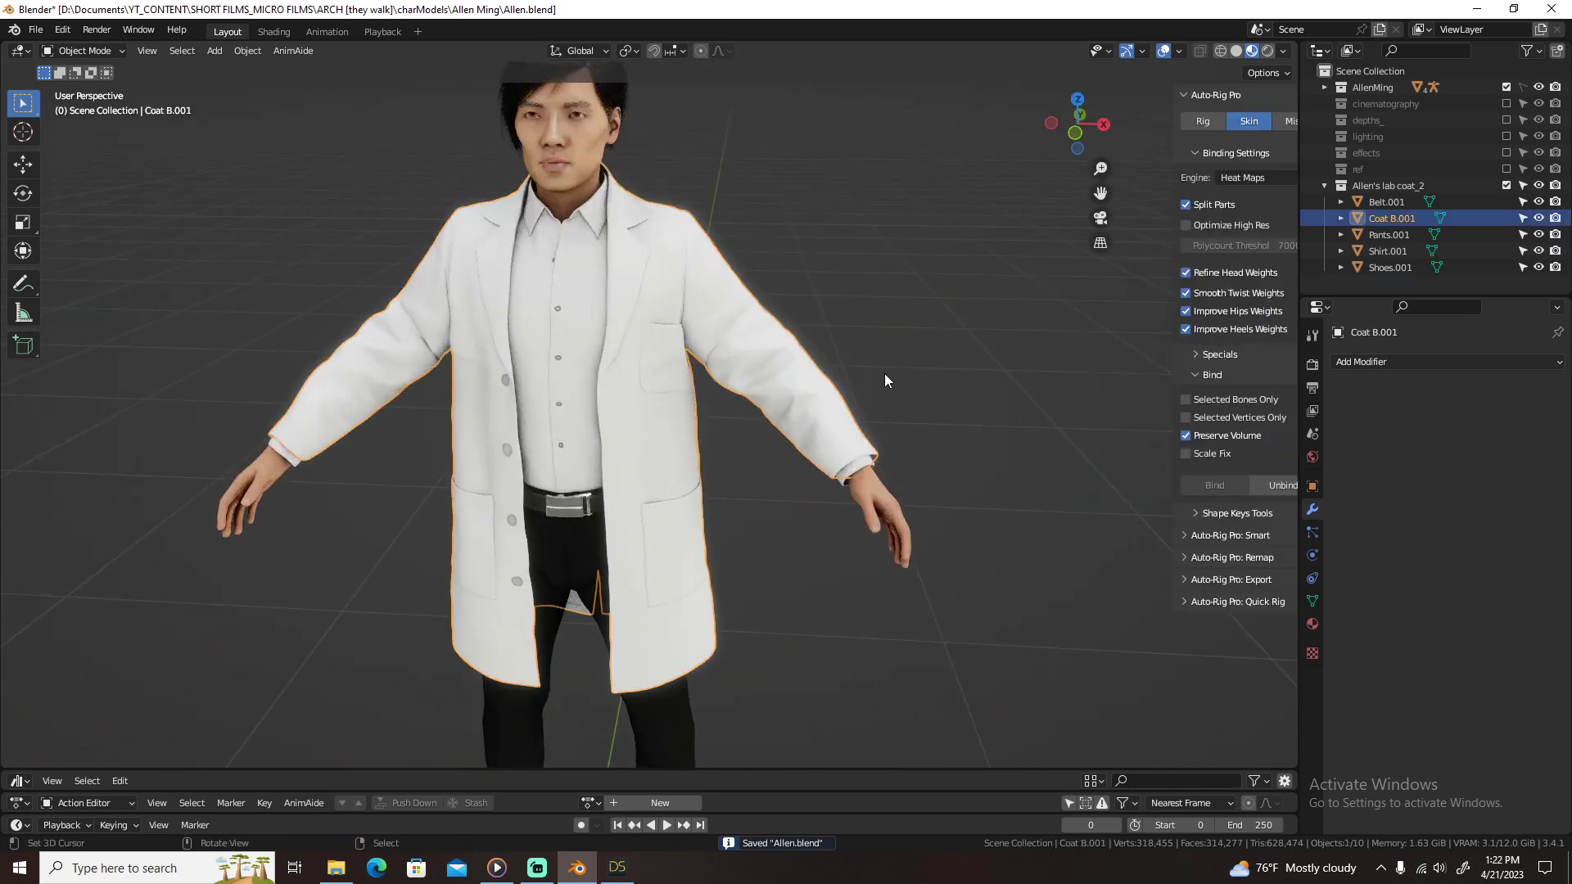
click(1289, 544)
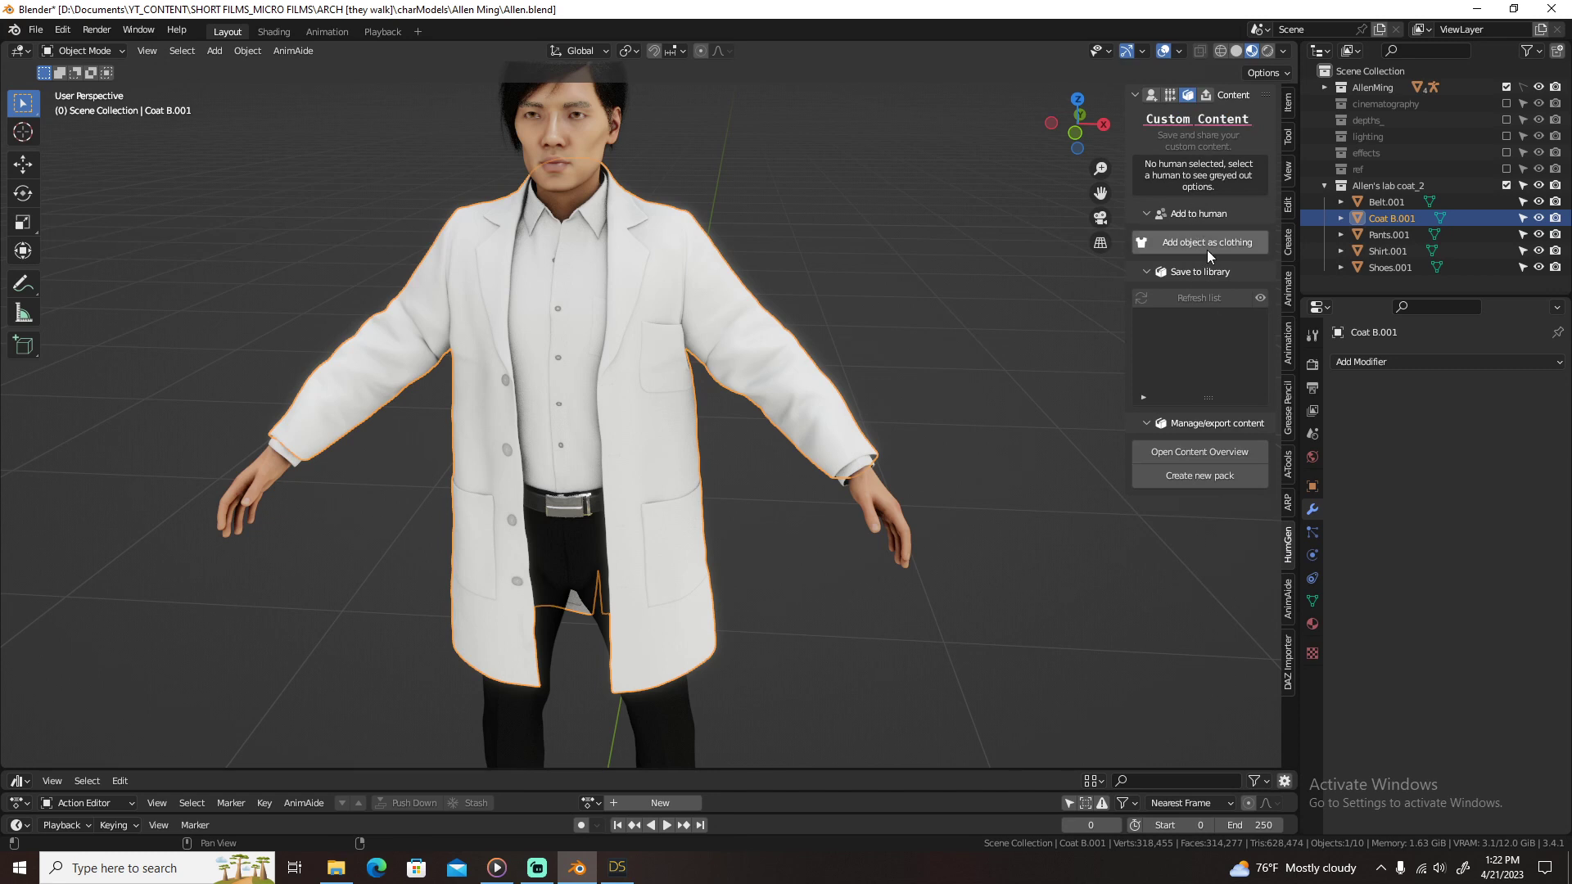
click(1210, 244)
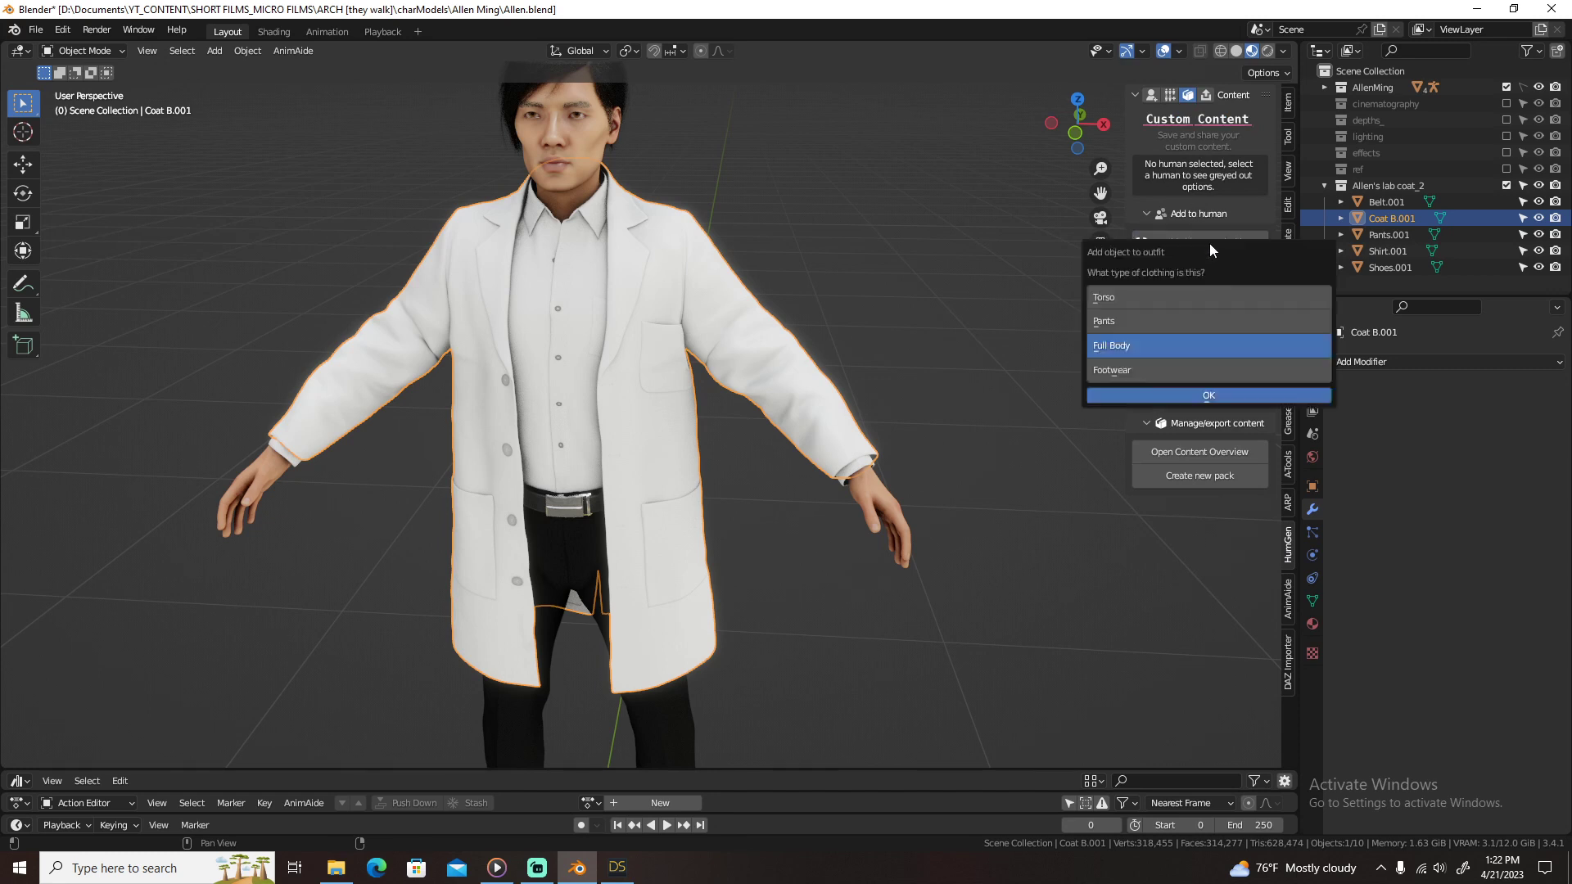
click(1170, 297)
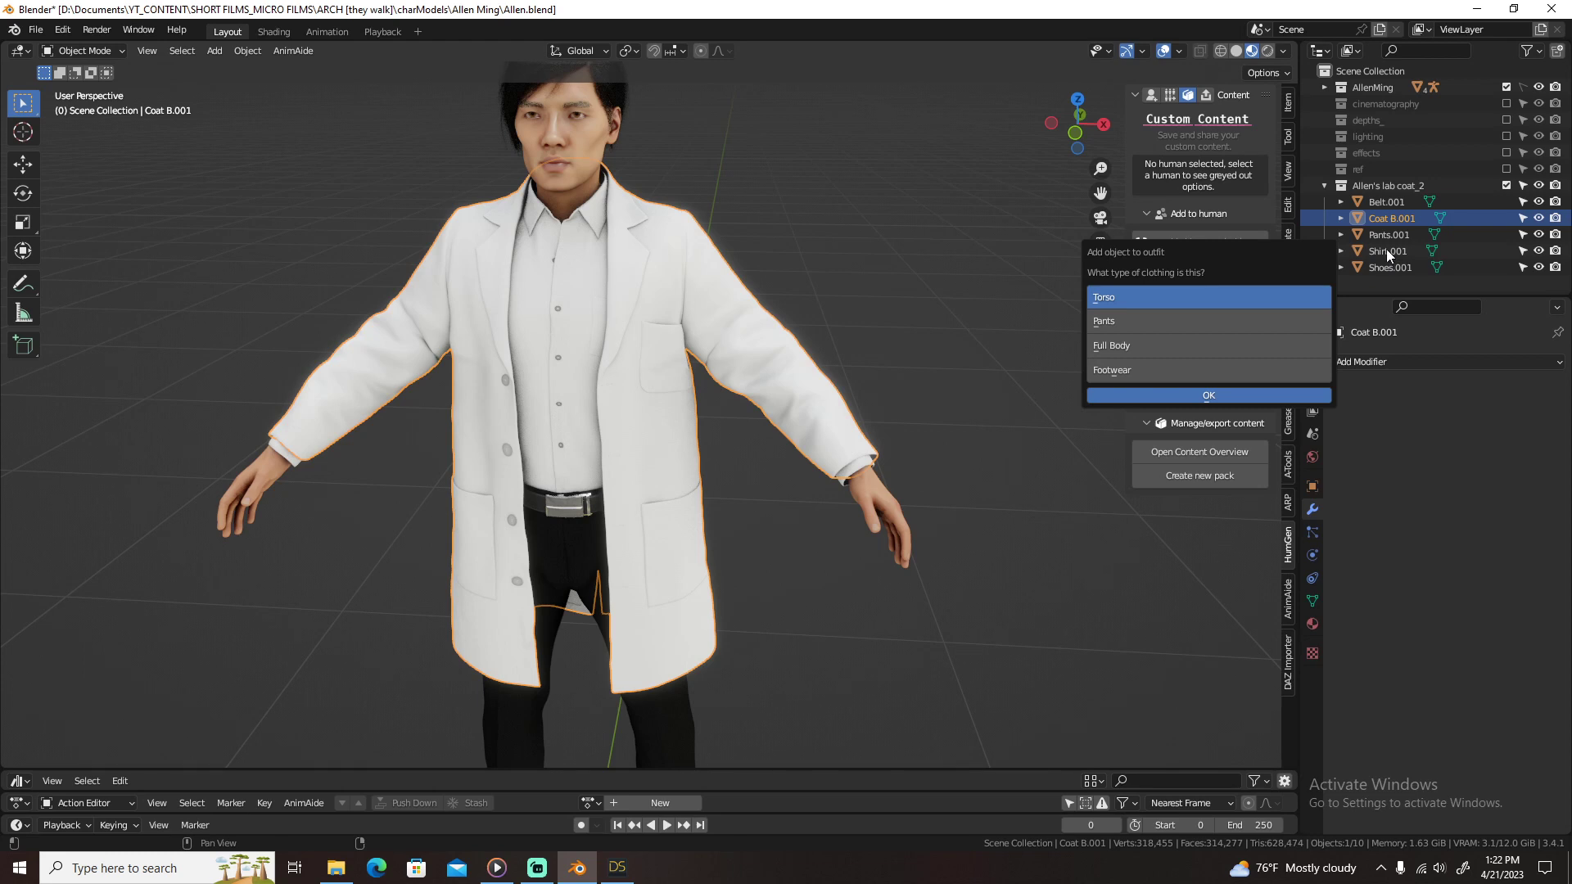
key(Return)
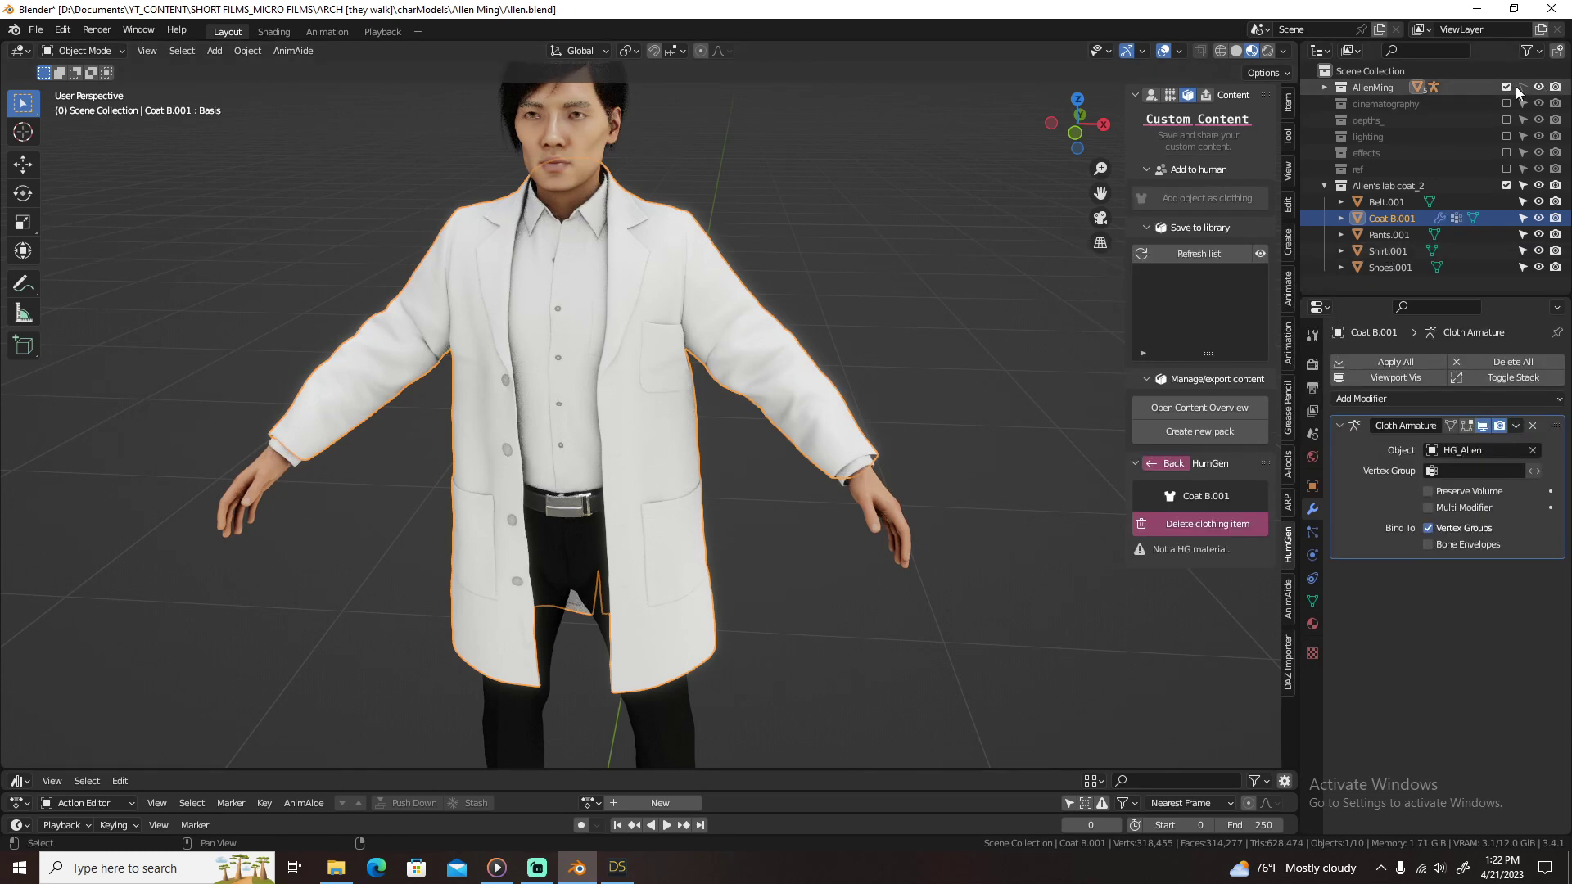
Step: Add the shirt to the human as Torso clothing
click(1390, 250)
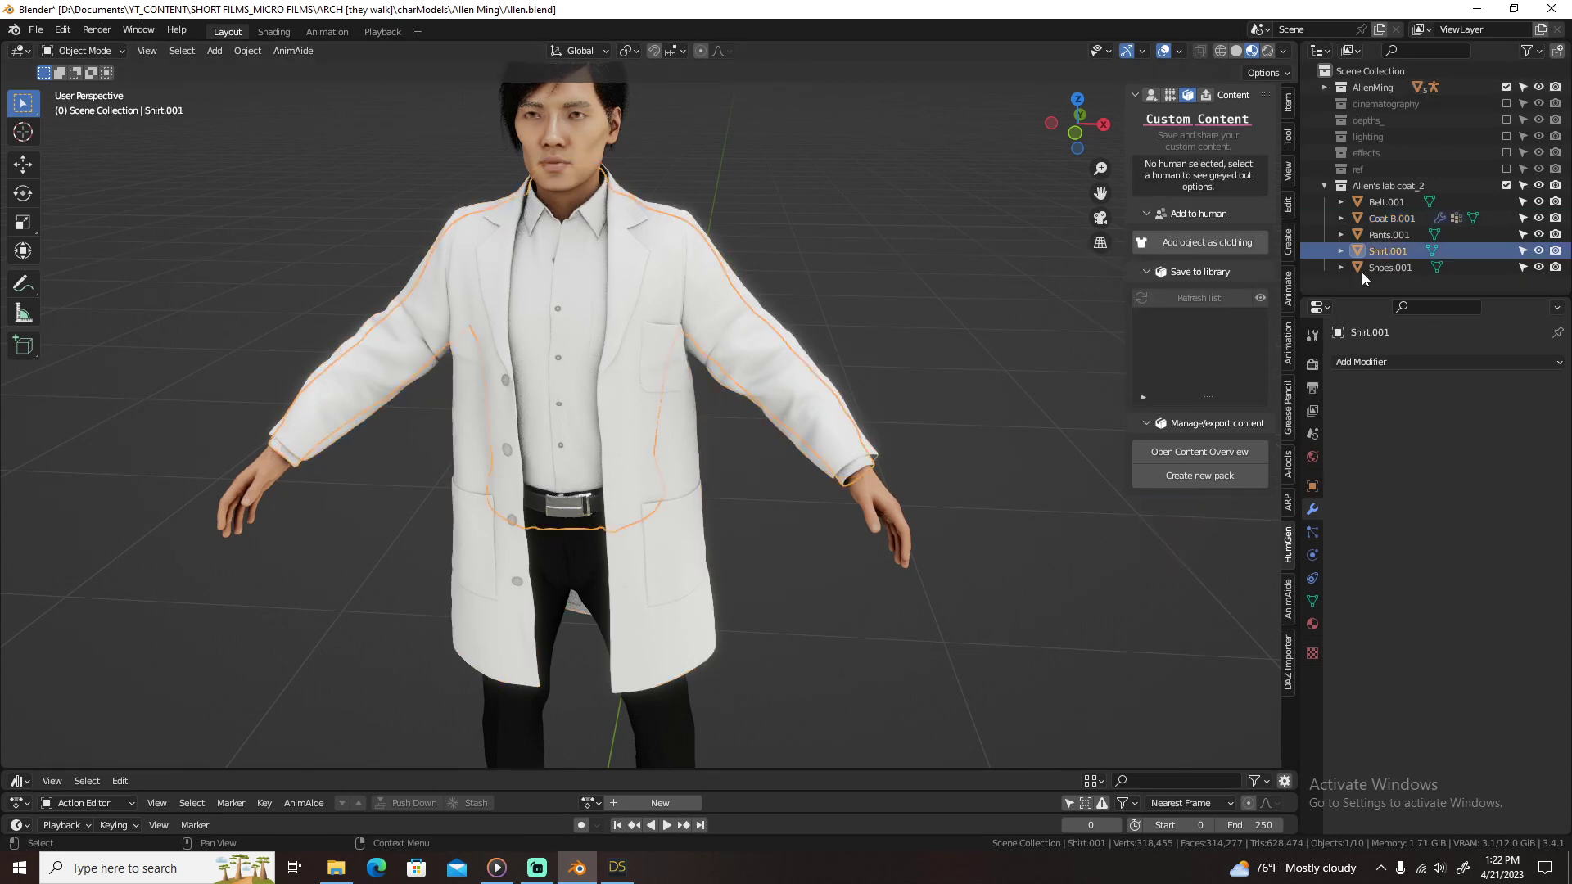
click(1205, 244)
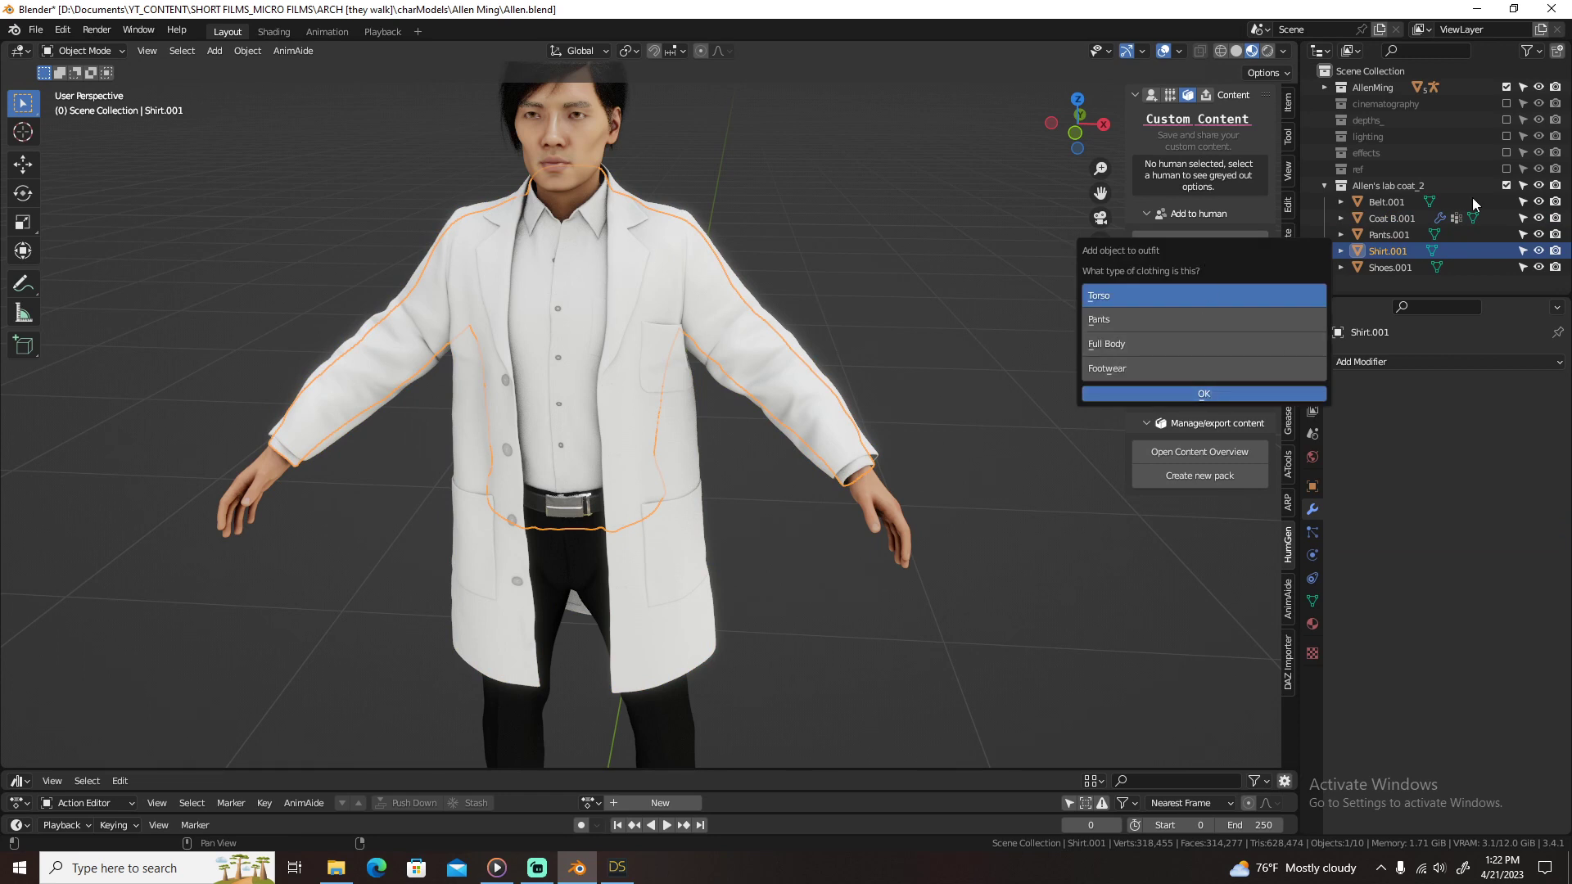
key(Return)
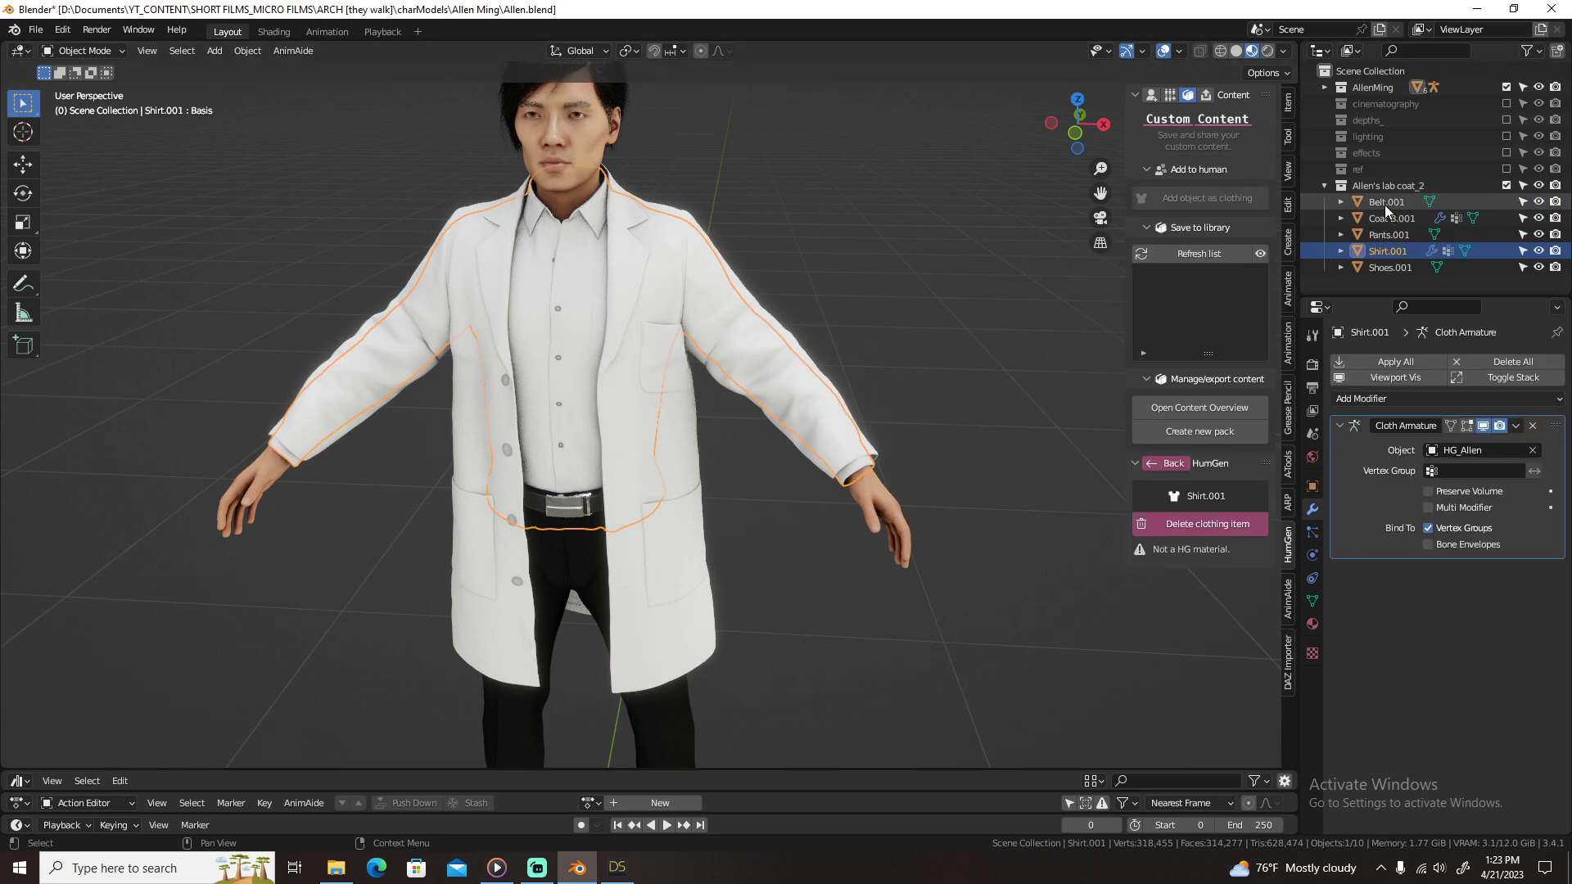
Step: Add the belt to the human as Torso clothing
click(1386, 203)
click(1200, 243)
click(1215, 401)
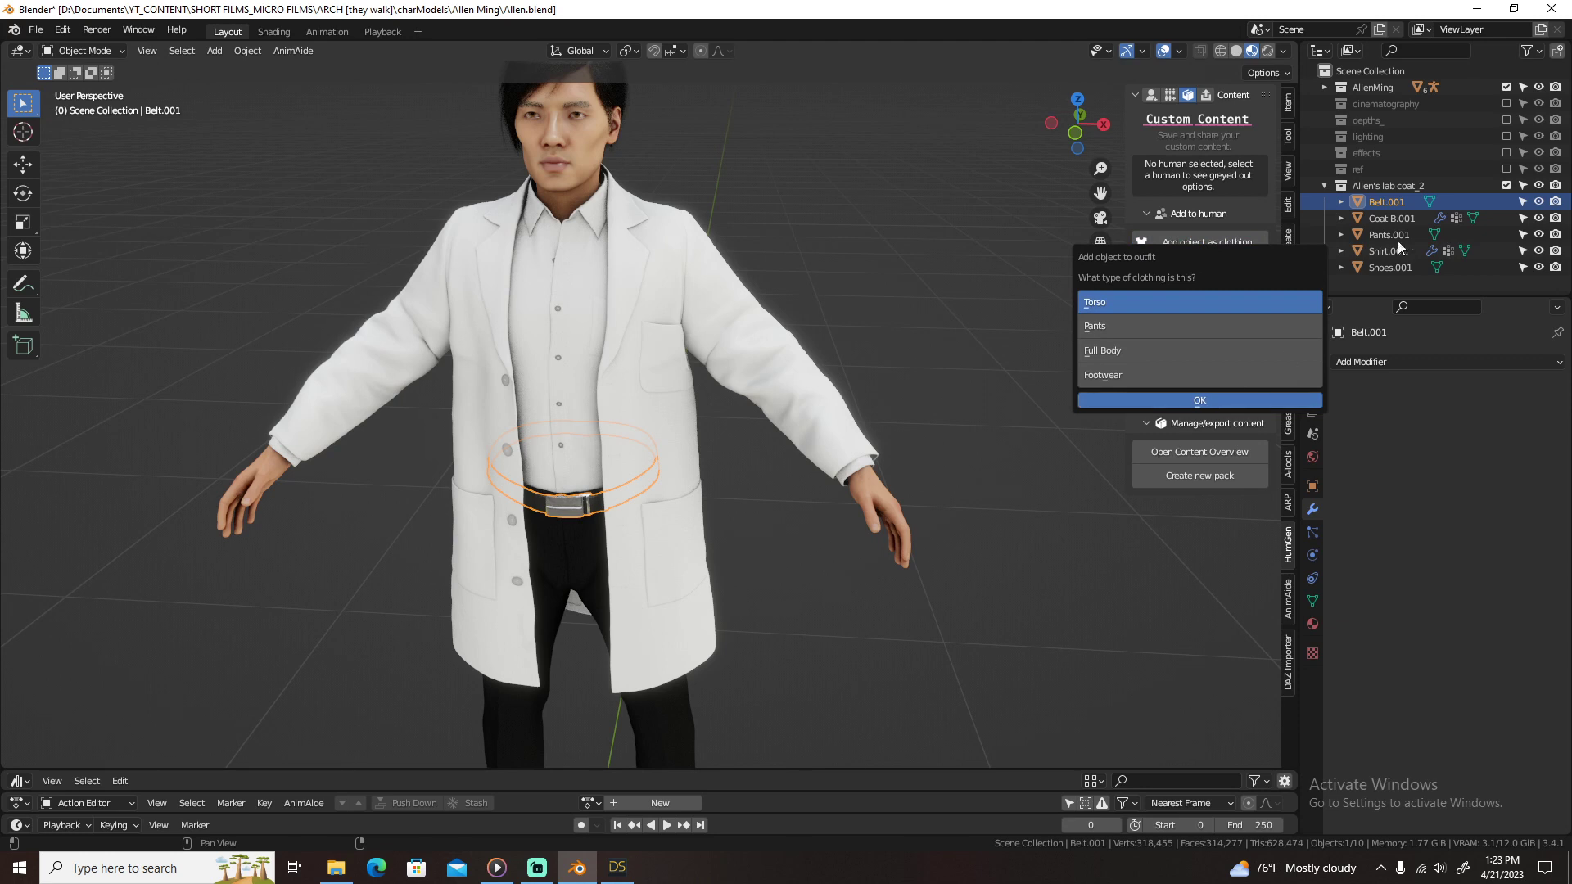
Step: Add the pants to the human as clothing of the Pants type
click(1396, 234)
click(1204, 243)
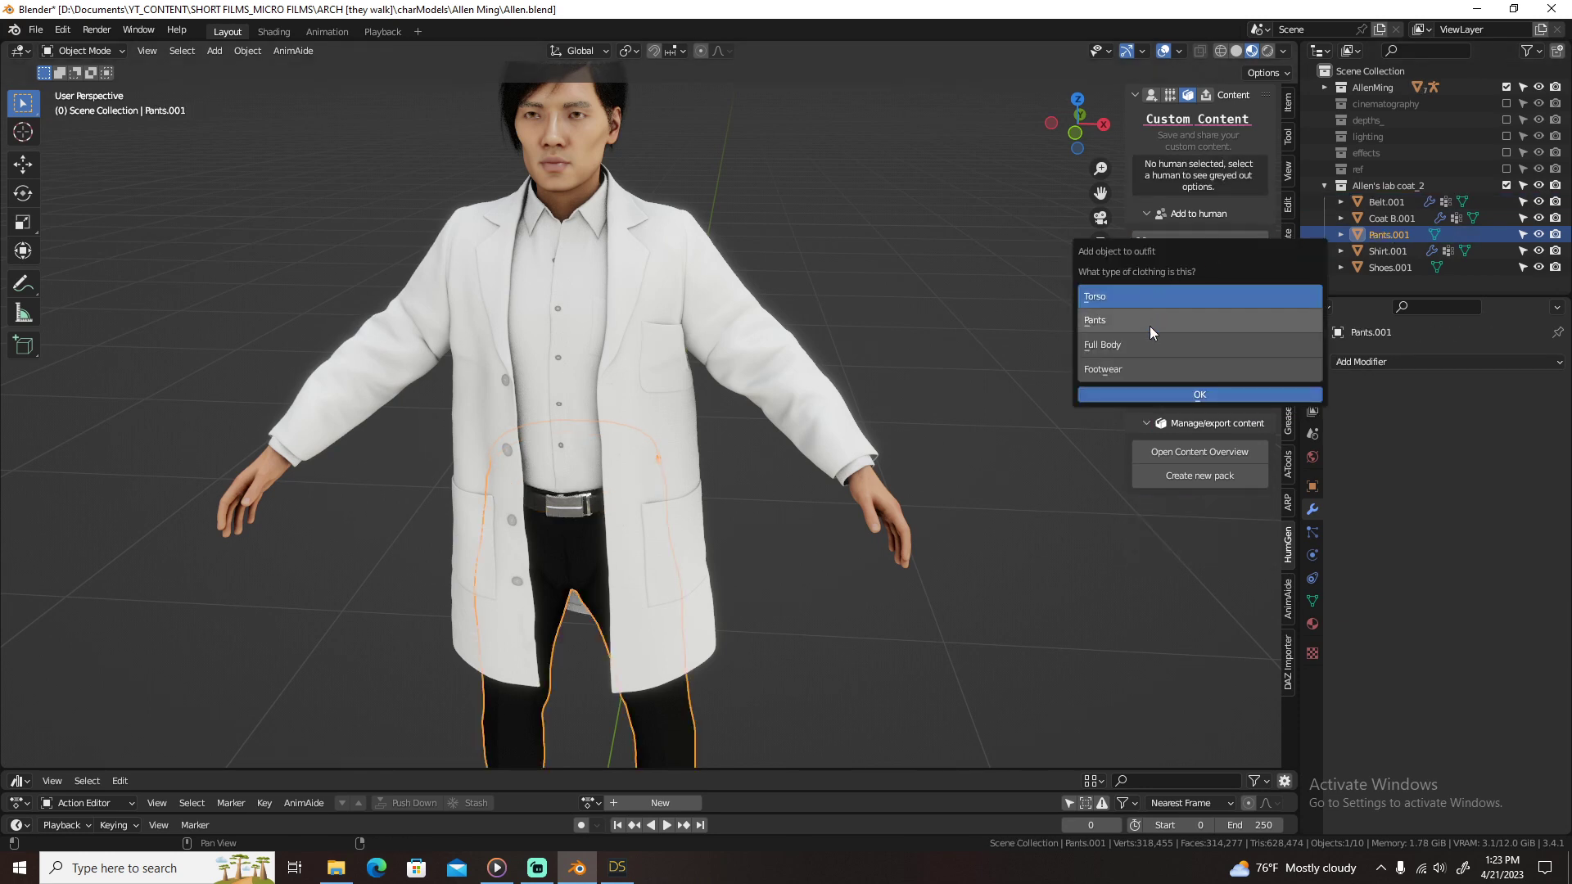
click(1149, 320)
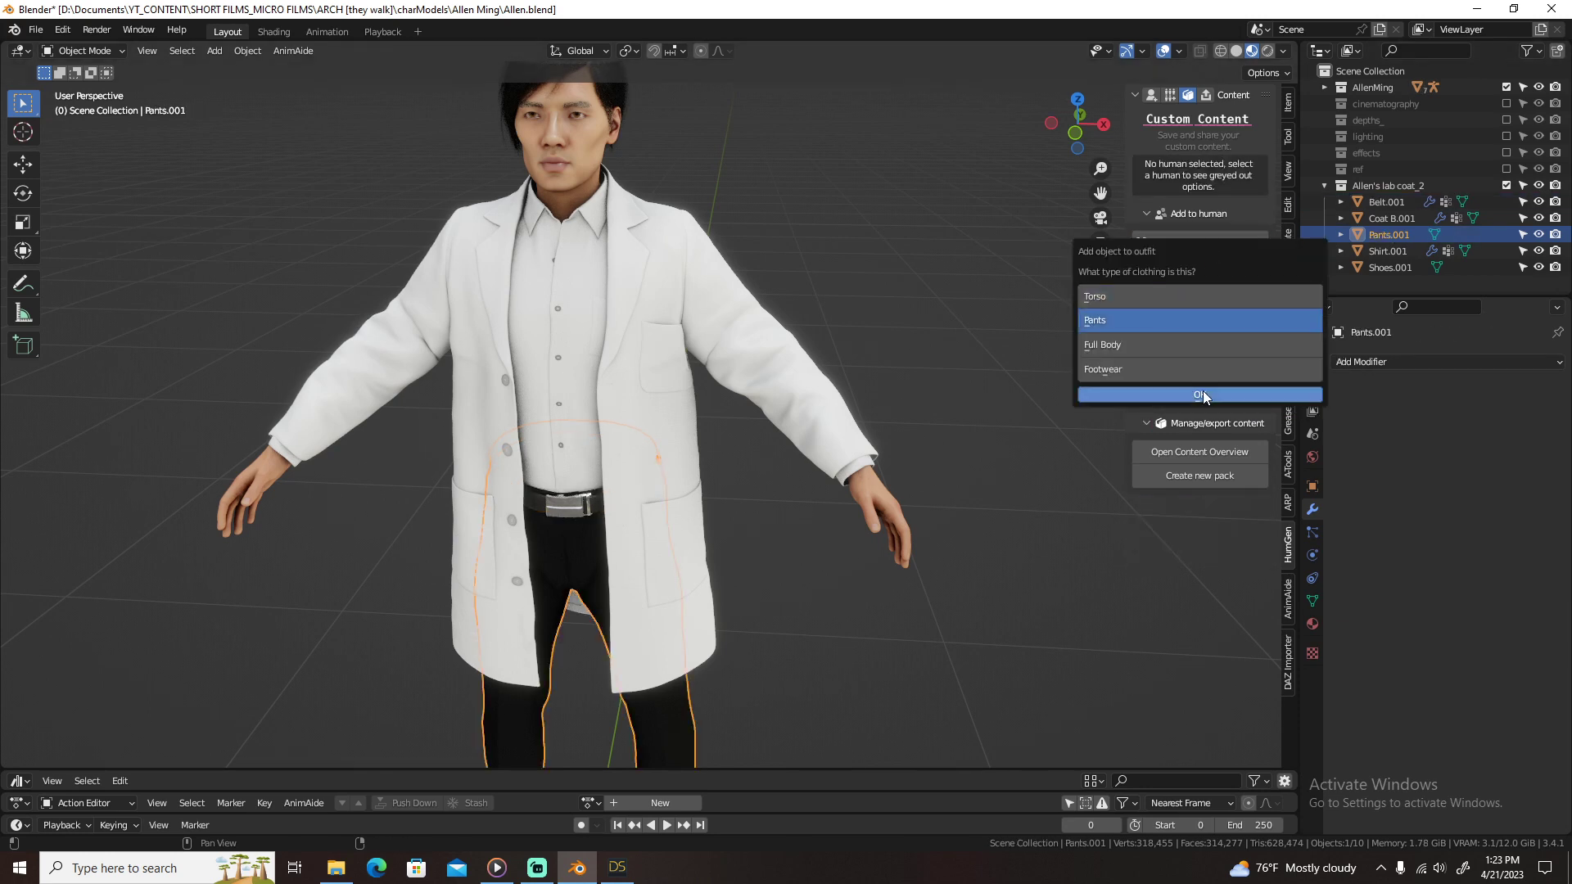
key(Return)
Step: Add the shoes to the human as clothing of the Full Body type
click(1382, 267)
click(1200, 243)
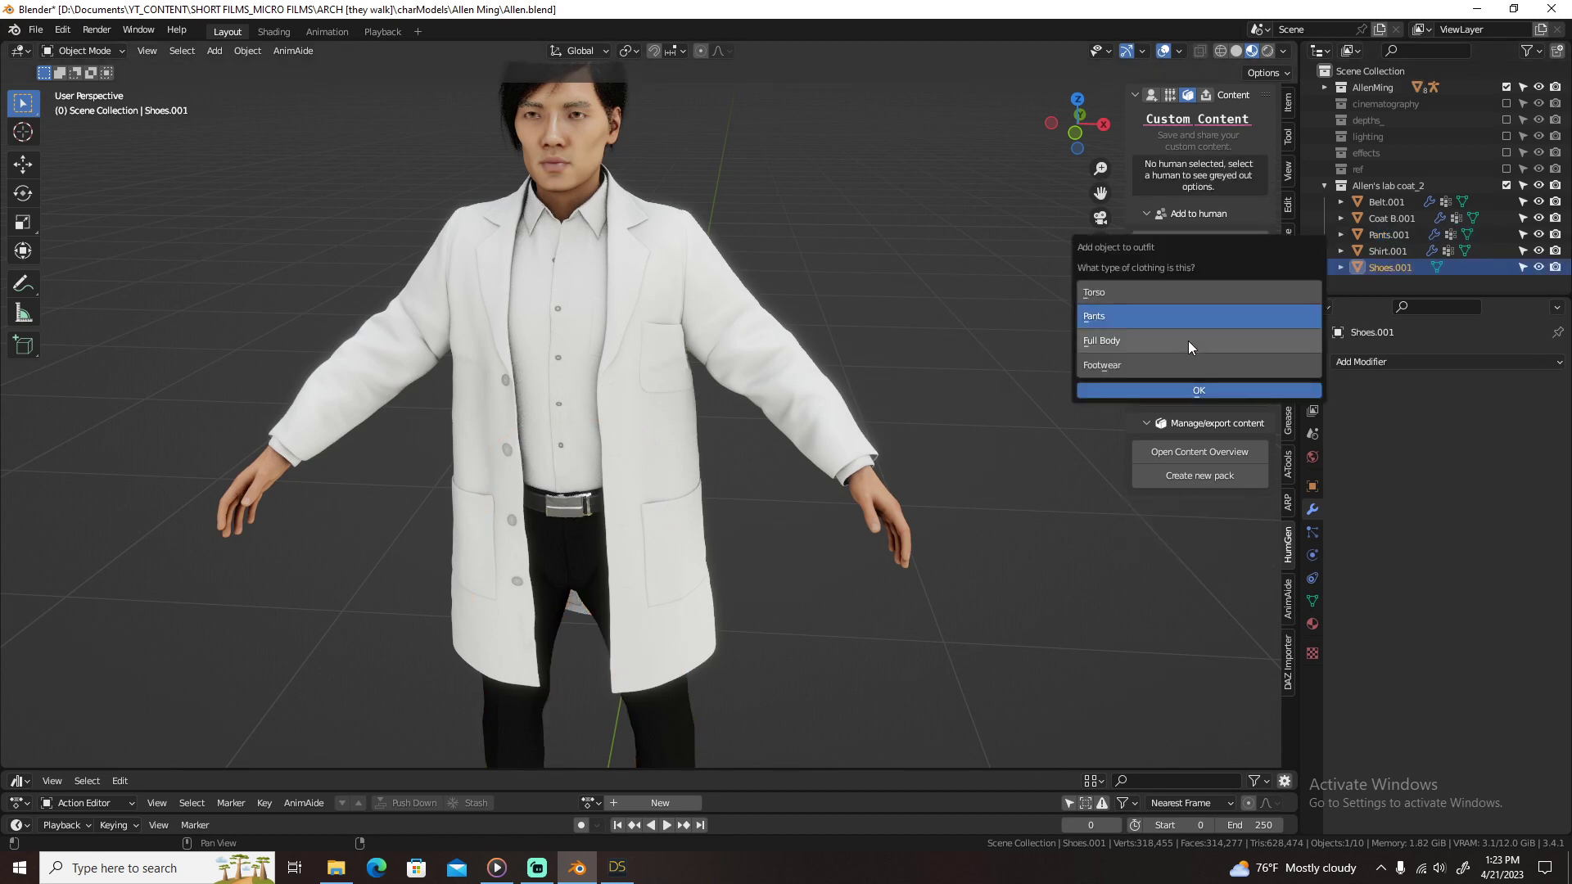
click(1187, 364)
click(1179, 340)
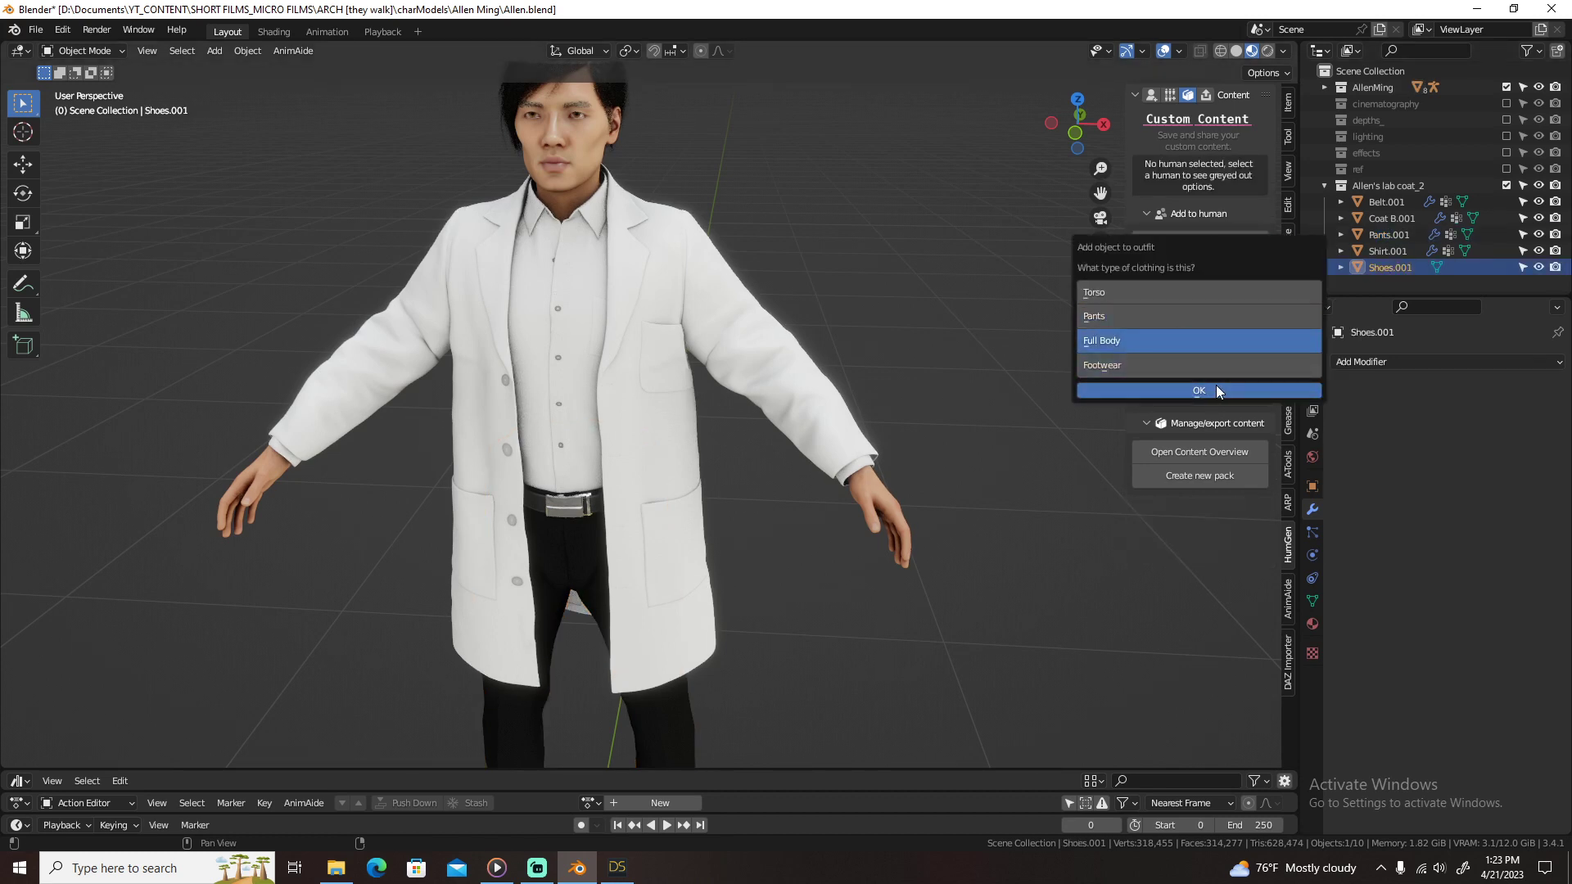
click(1216, 391)
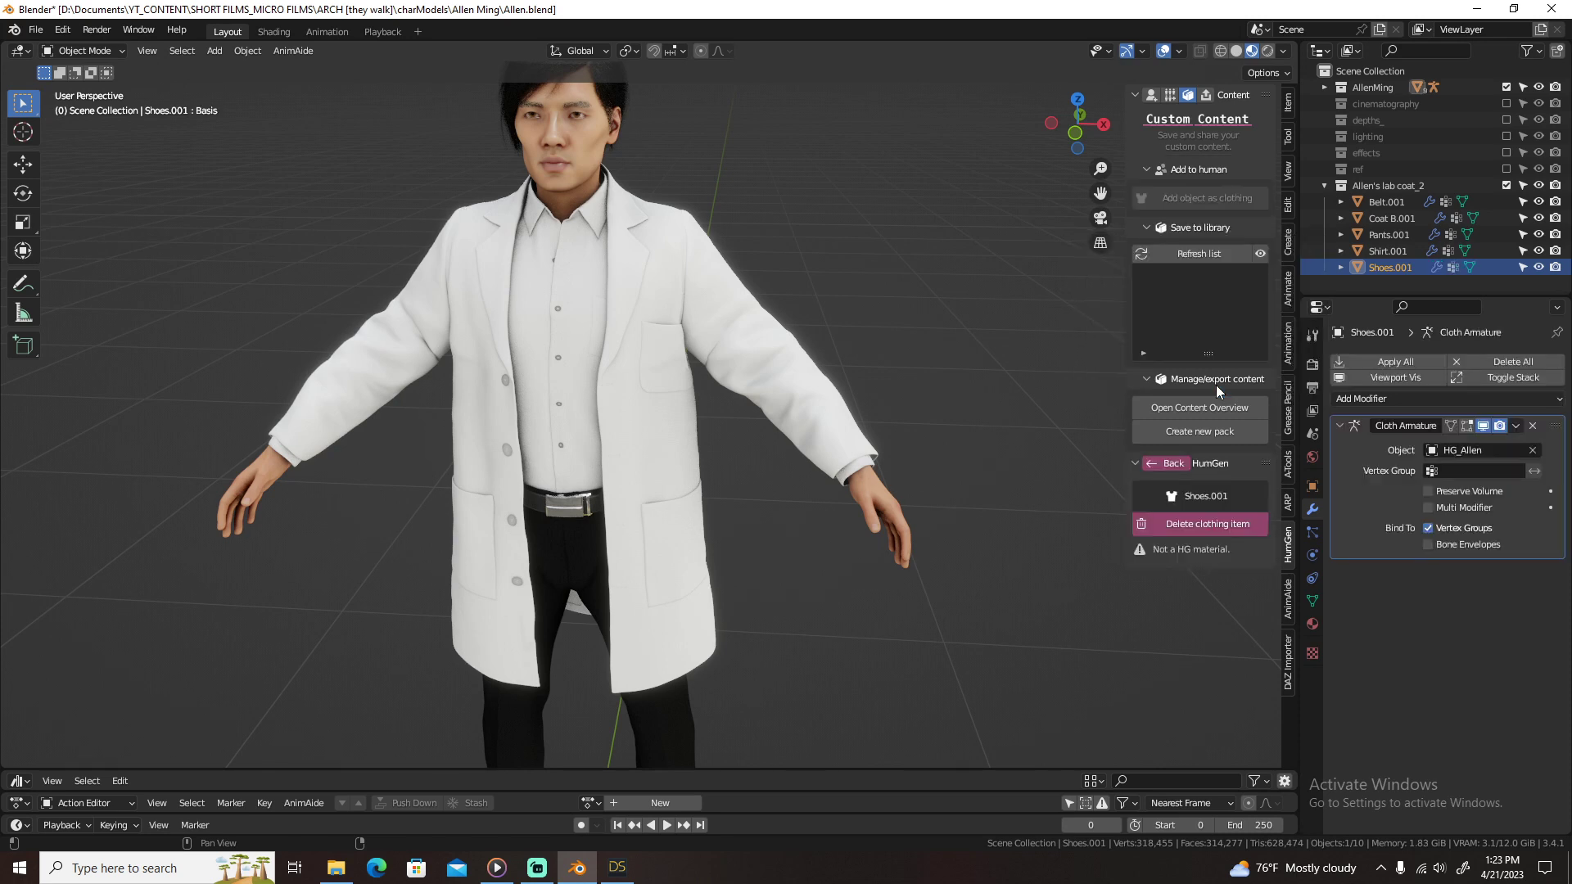
Step: Return to the human's main HumGen settings and turn on the display of bones in the viewport
click(1151, 97)
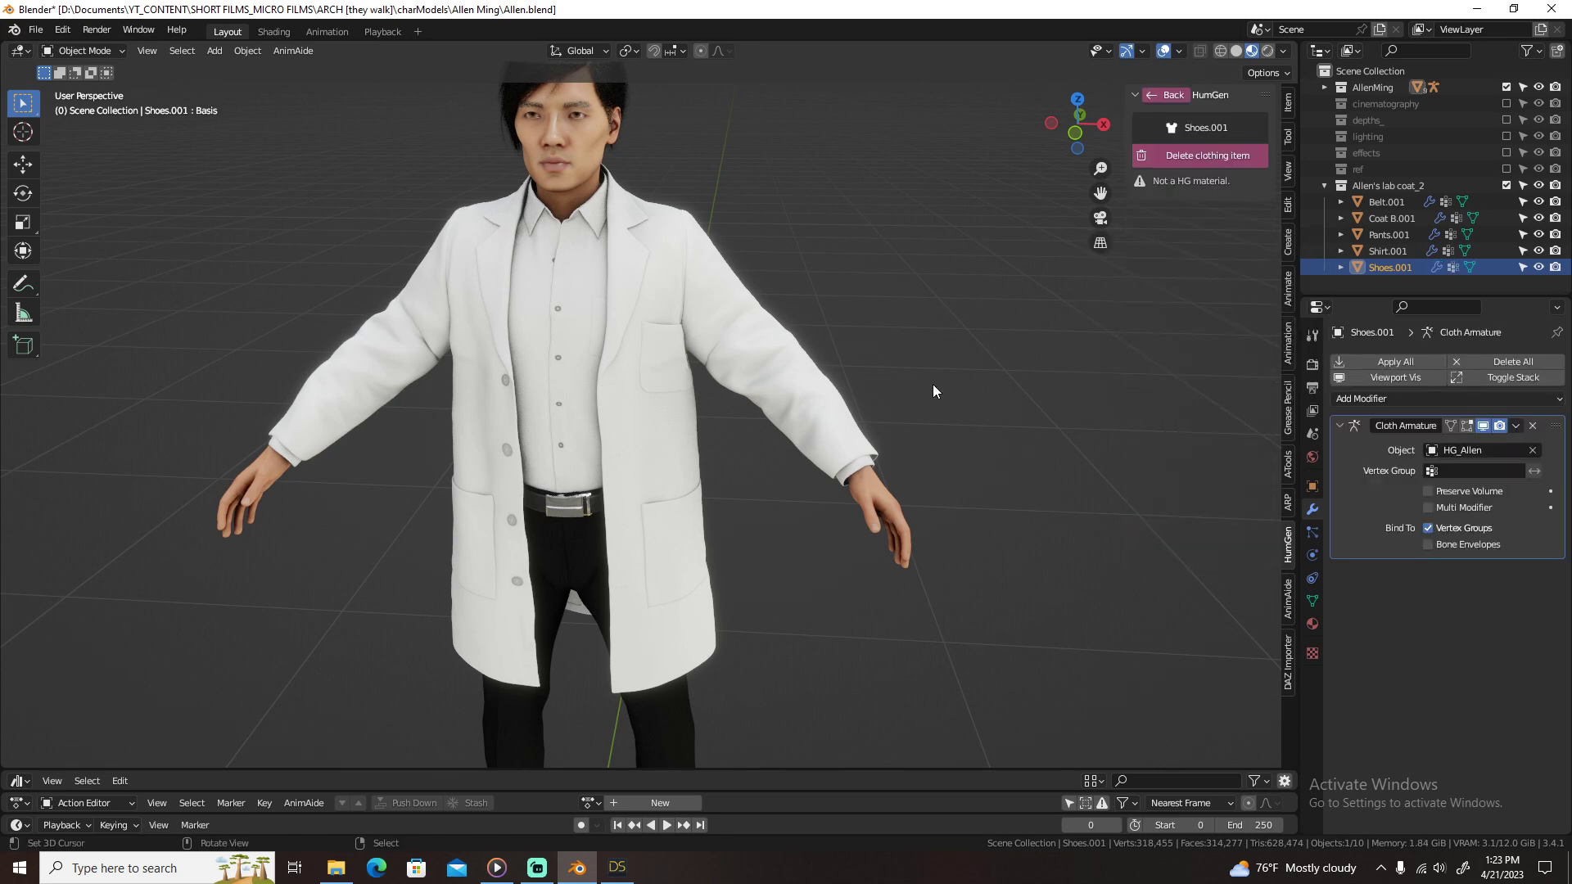
click(1173, 96)
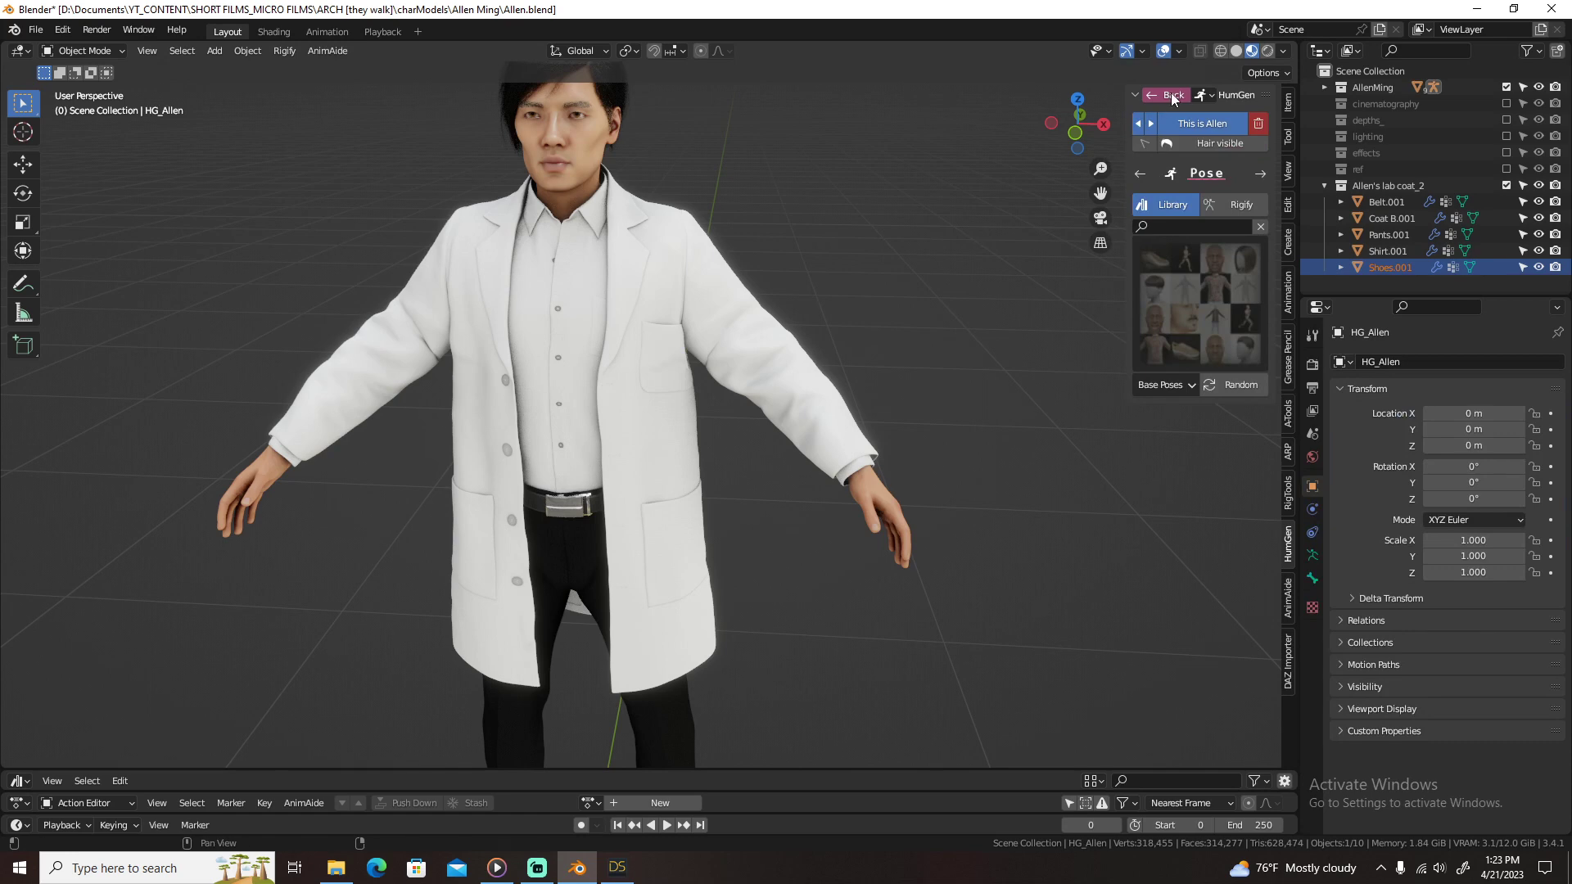
click(1173, 96)
scroll(901, 315, down, 4)
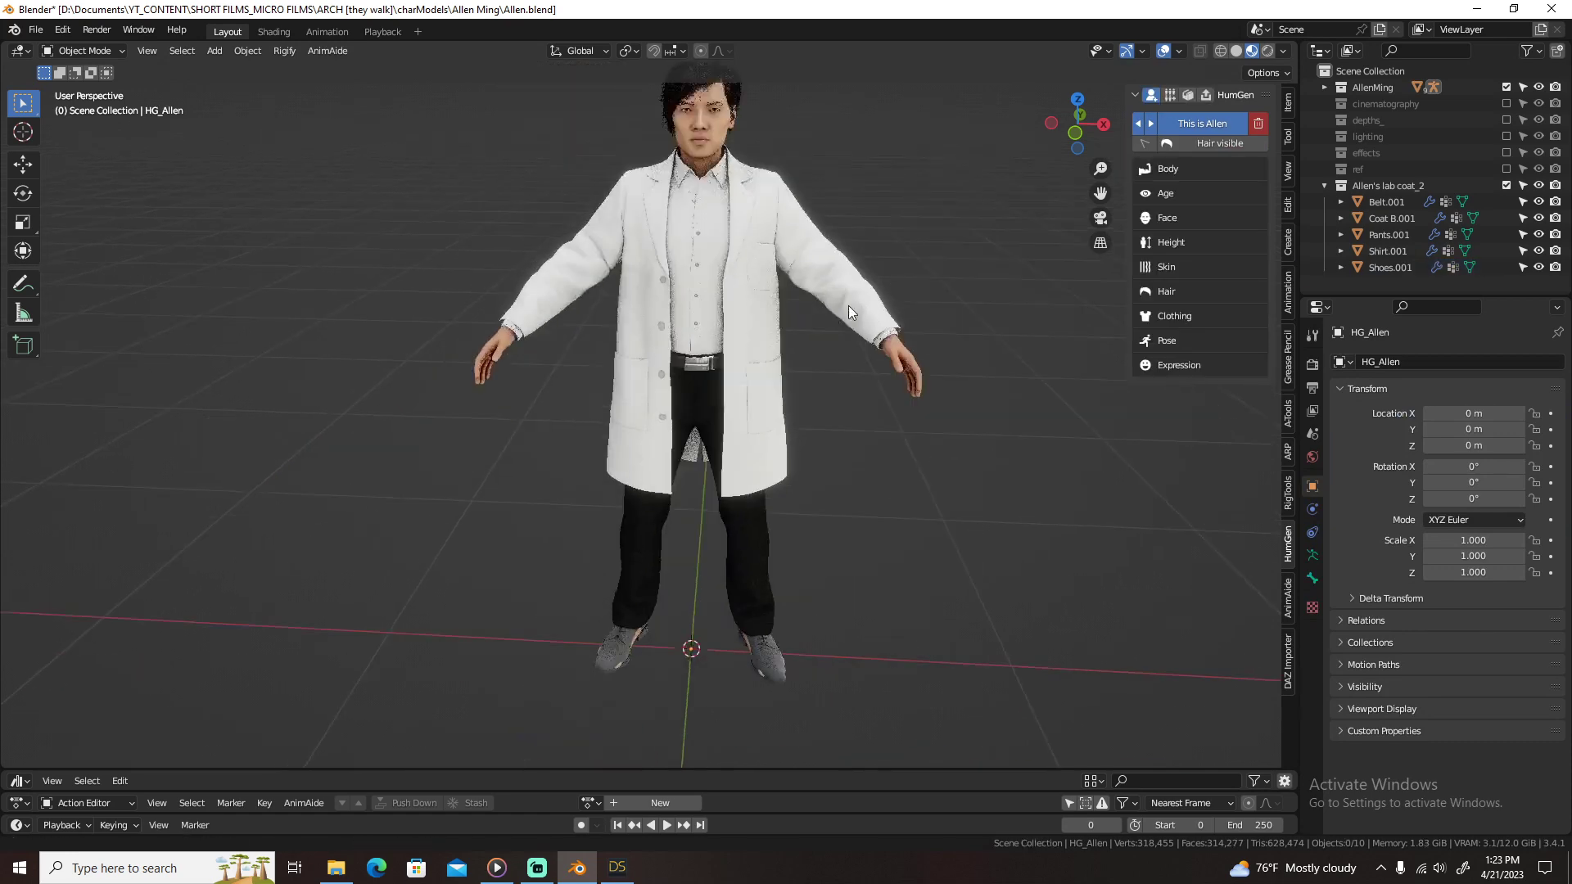
click(1179, 51)
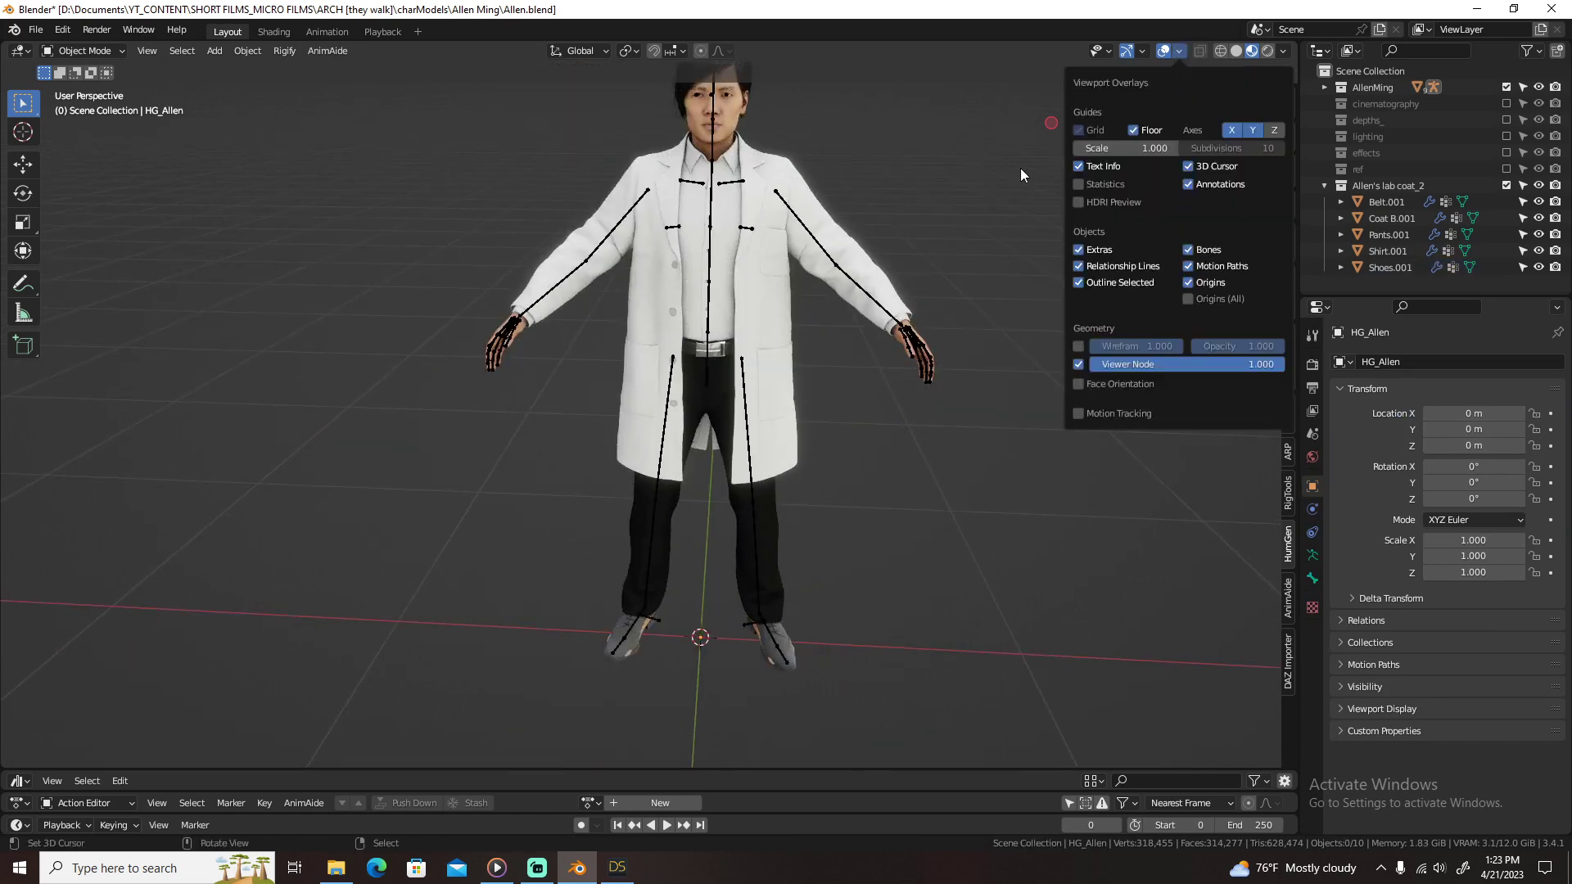
scroll(917, 246, up, 4)
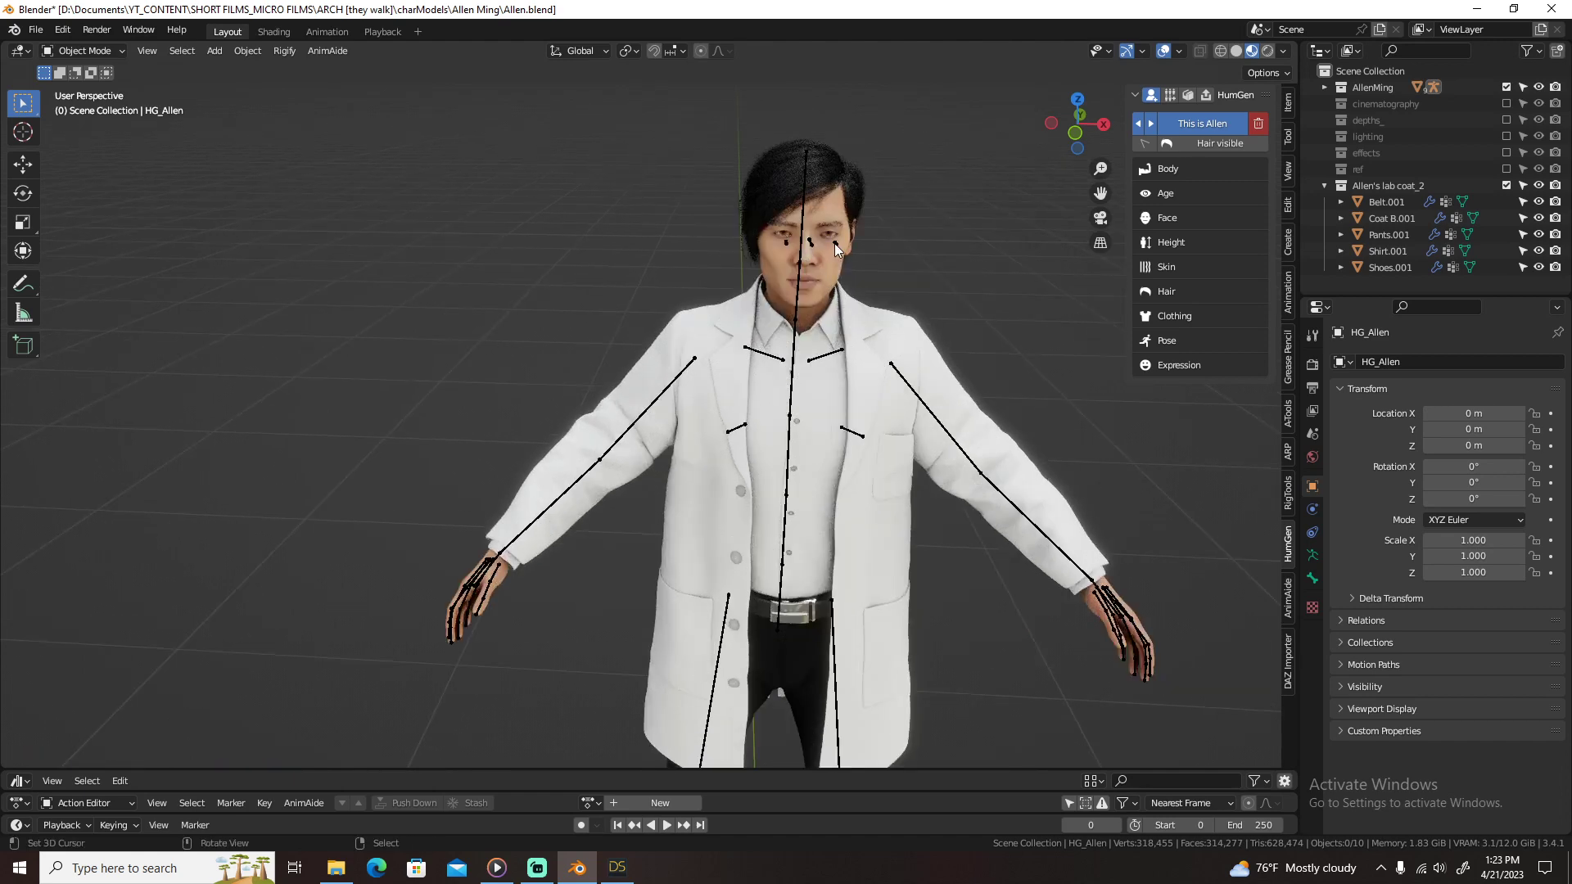
Step: Select the character's rig and save the file
right_click(833, 243)
middle_drag(807, 287, 884, 301)
shift+middle_drag(884, 301, 837, 302)
mouse_move(817, 393)
ctrl+middle_down()
mouse_move(813, 351)
mouse_move(793, 340)
mouse_move(804, 372)
ctrl+middle_up()
key(ctrl+s)
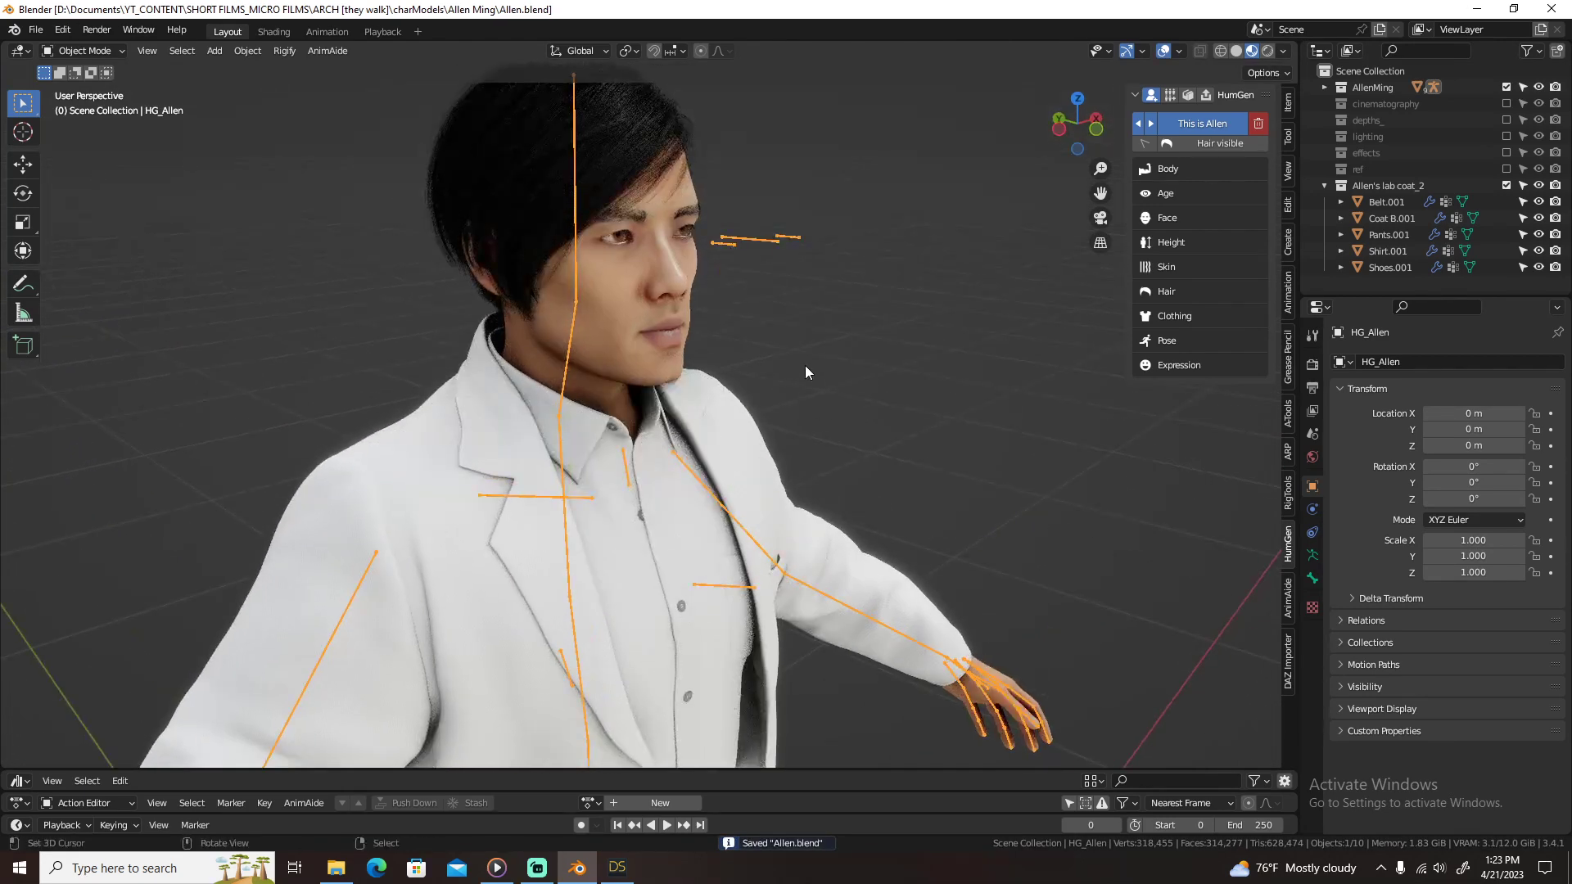
Step: Add a facial rig to the human through the HumGen expression options
click(1192, 365)
click(1232, 205)
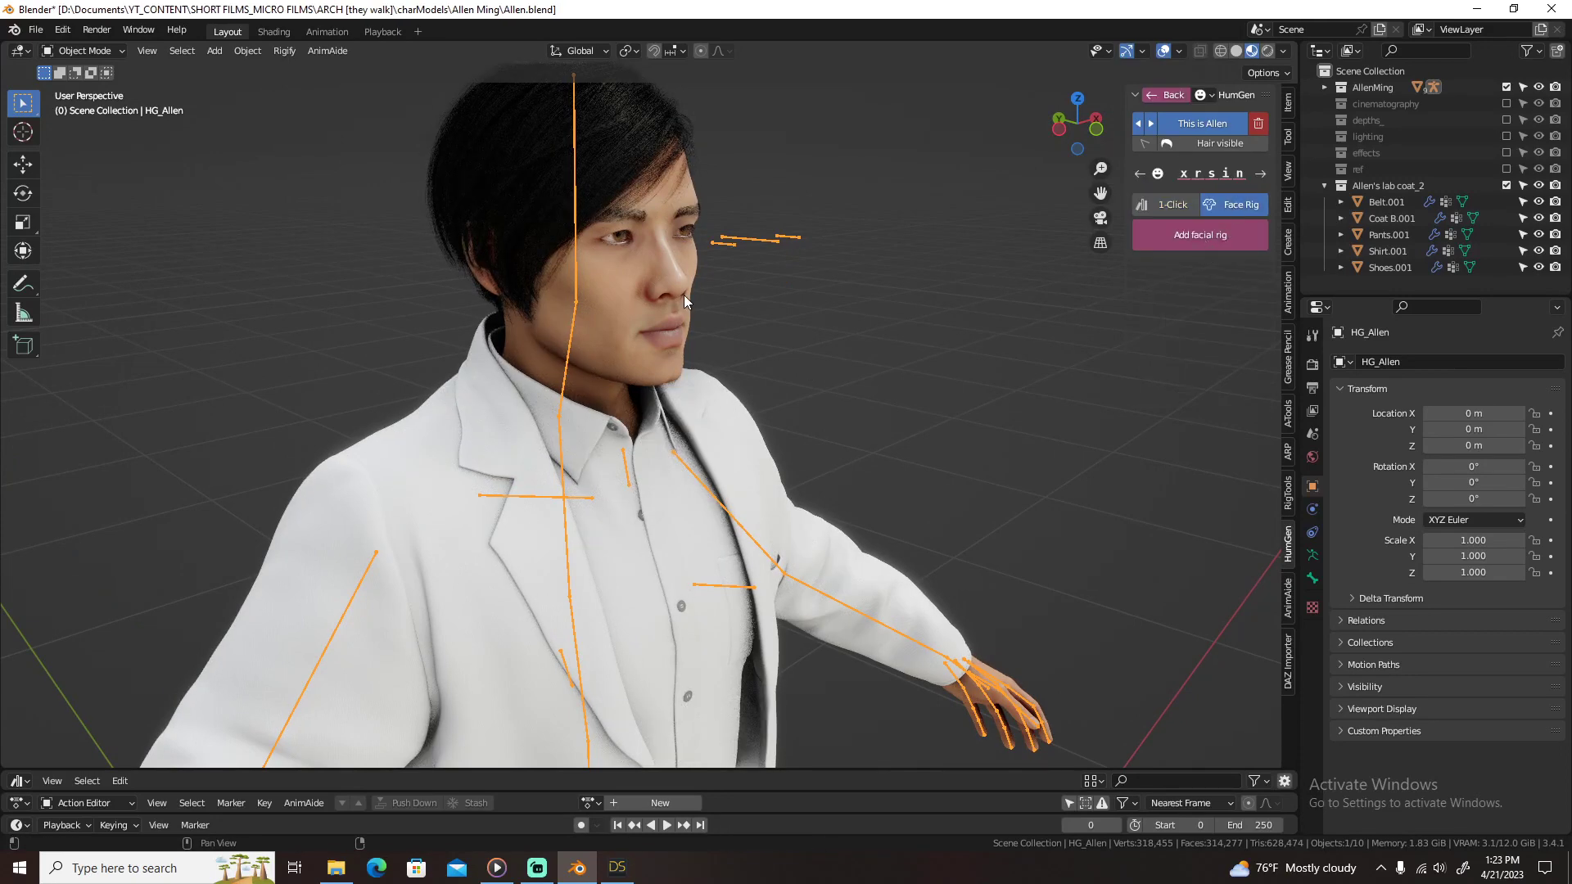
right_click(749, 352)
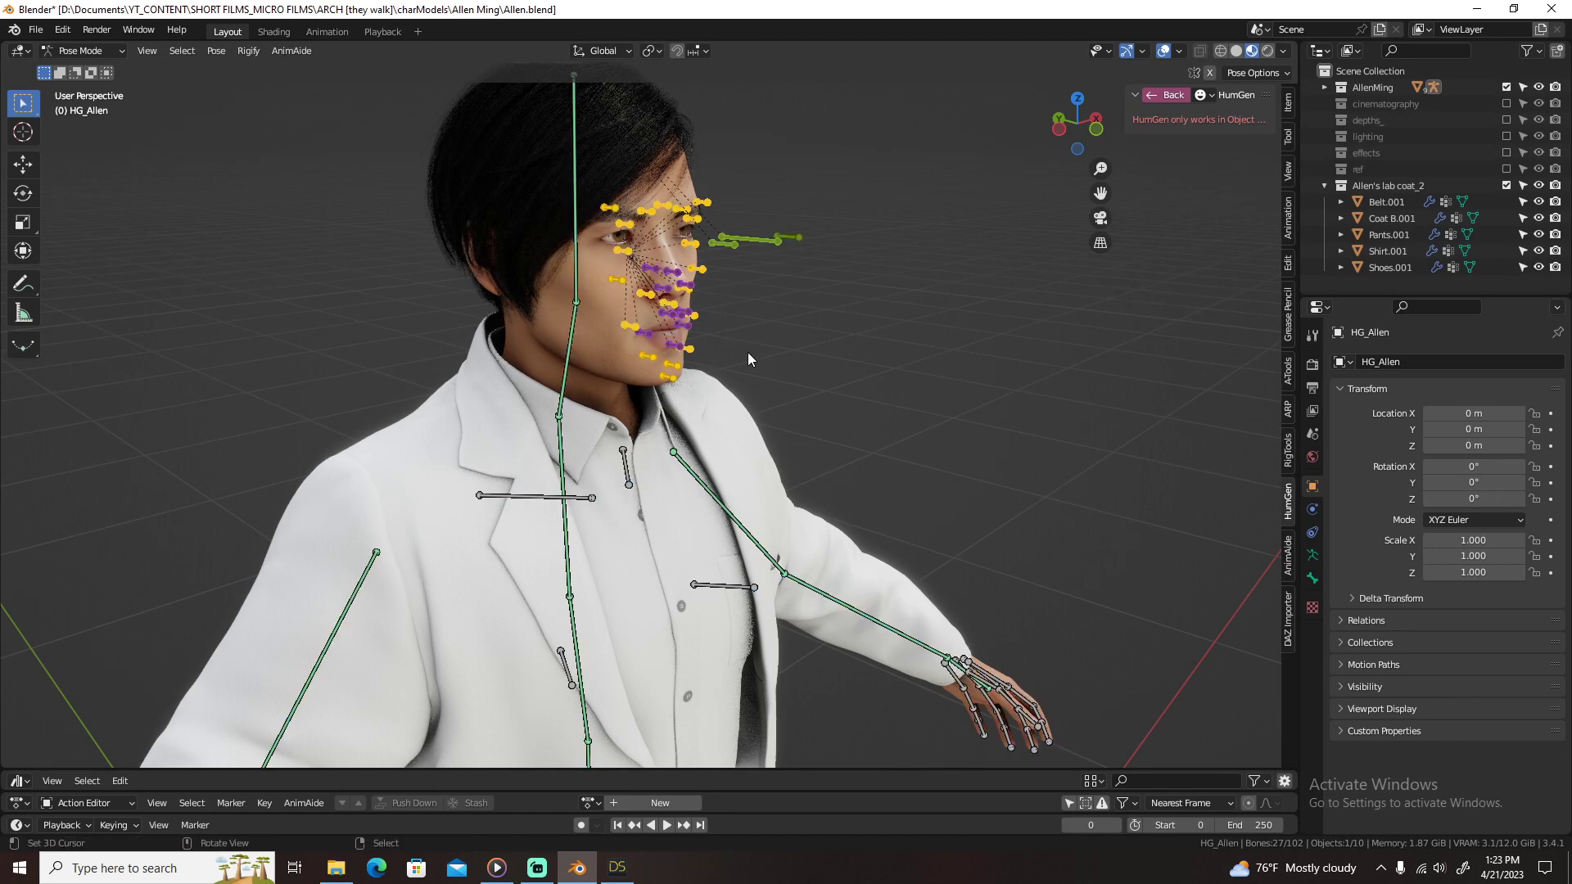
Step: In Edit Mode, move the four purple mouth bones around the nose down along Z by about 0.045 m to the lips
scroll(749, 352, up, 5)
middle_drag(748, 352, 710, 339)
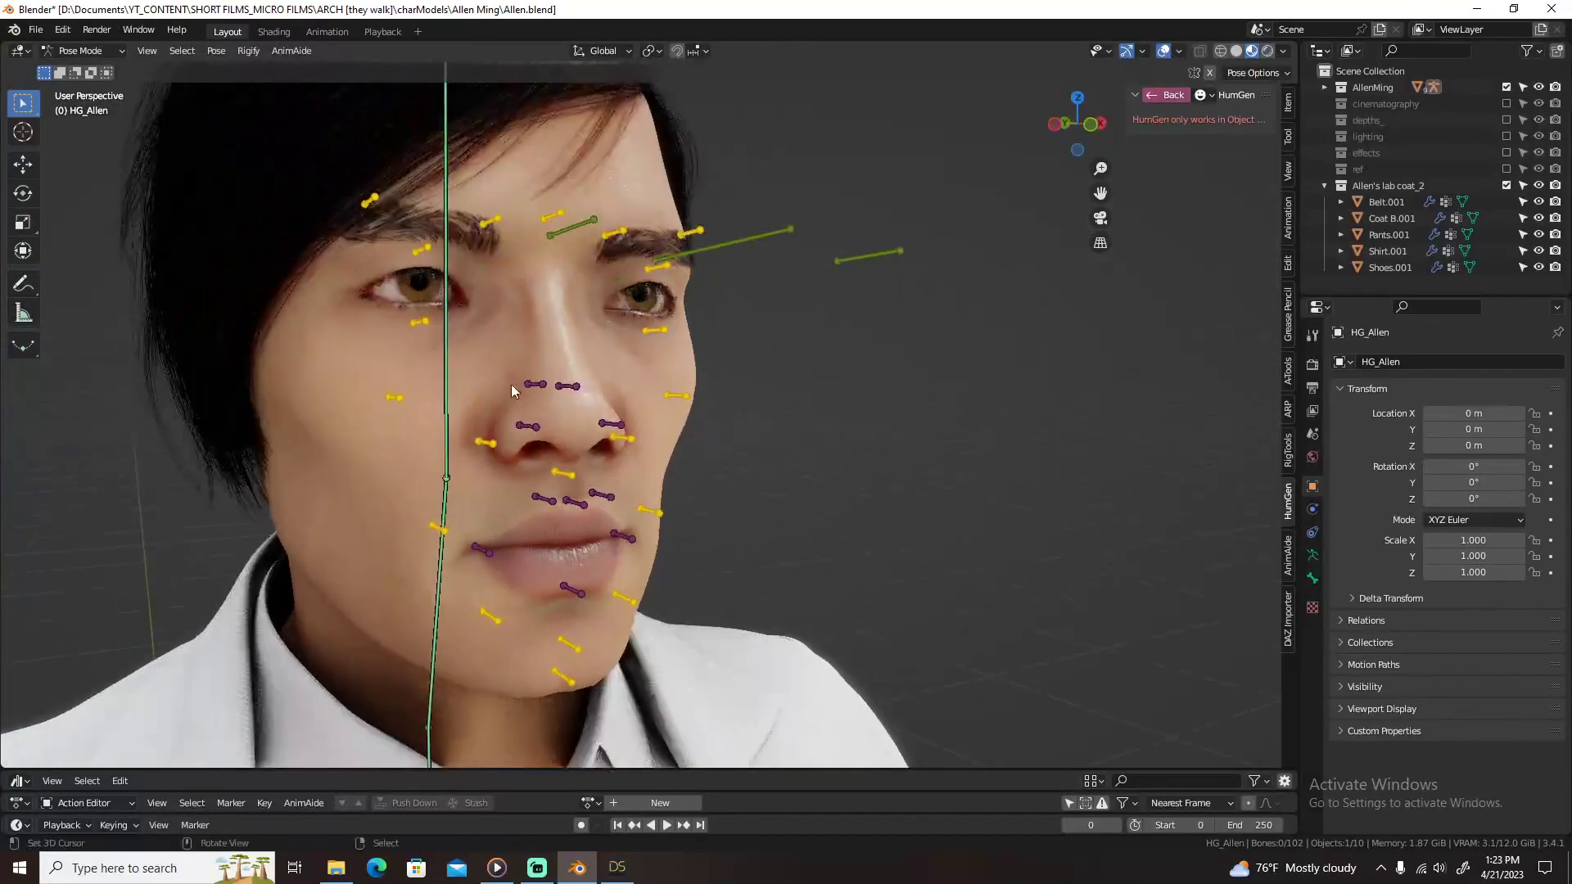
right_click(533, 384)
shift+right_click(566, 386)
shift+right_click(529, 426)
shift+right_click(612, 424)
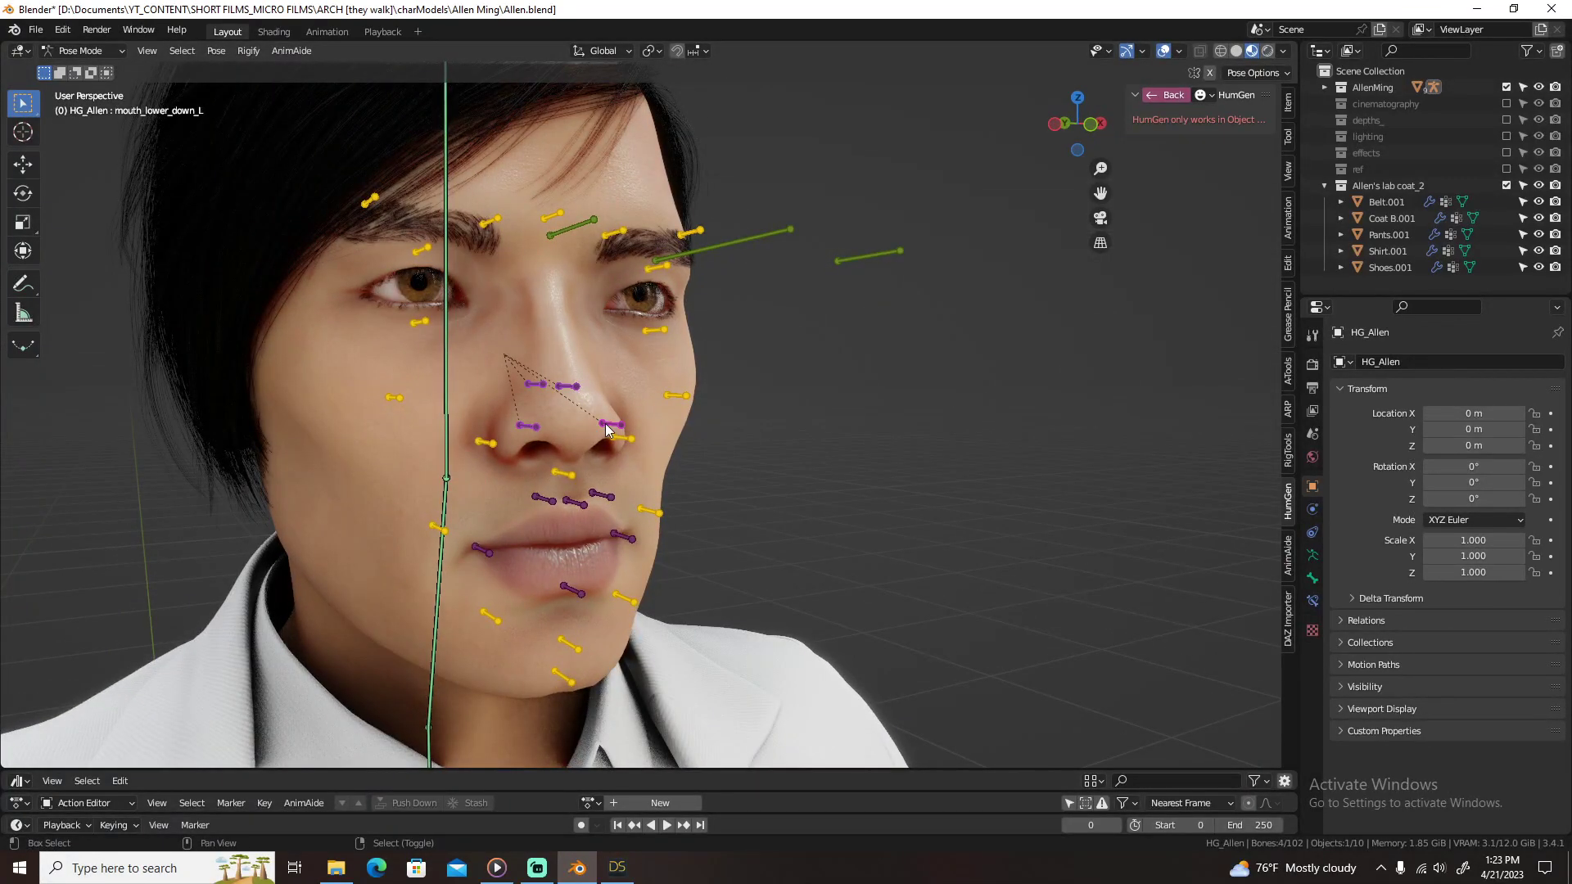
key(Tab)
key(KP_1)
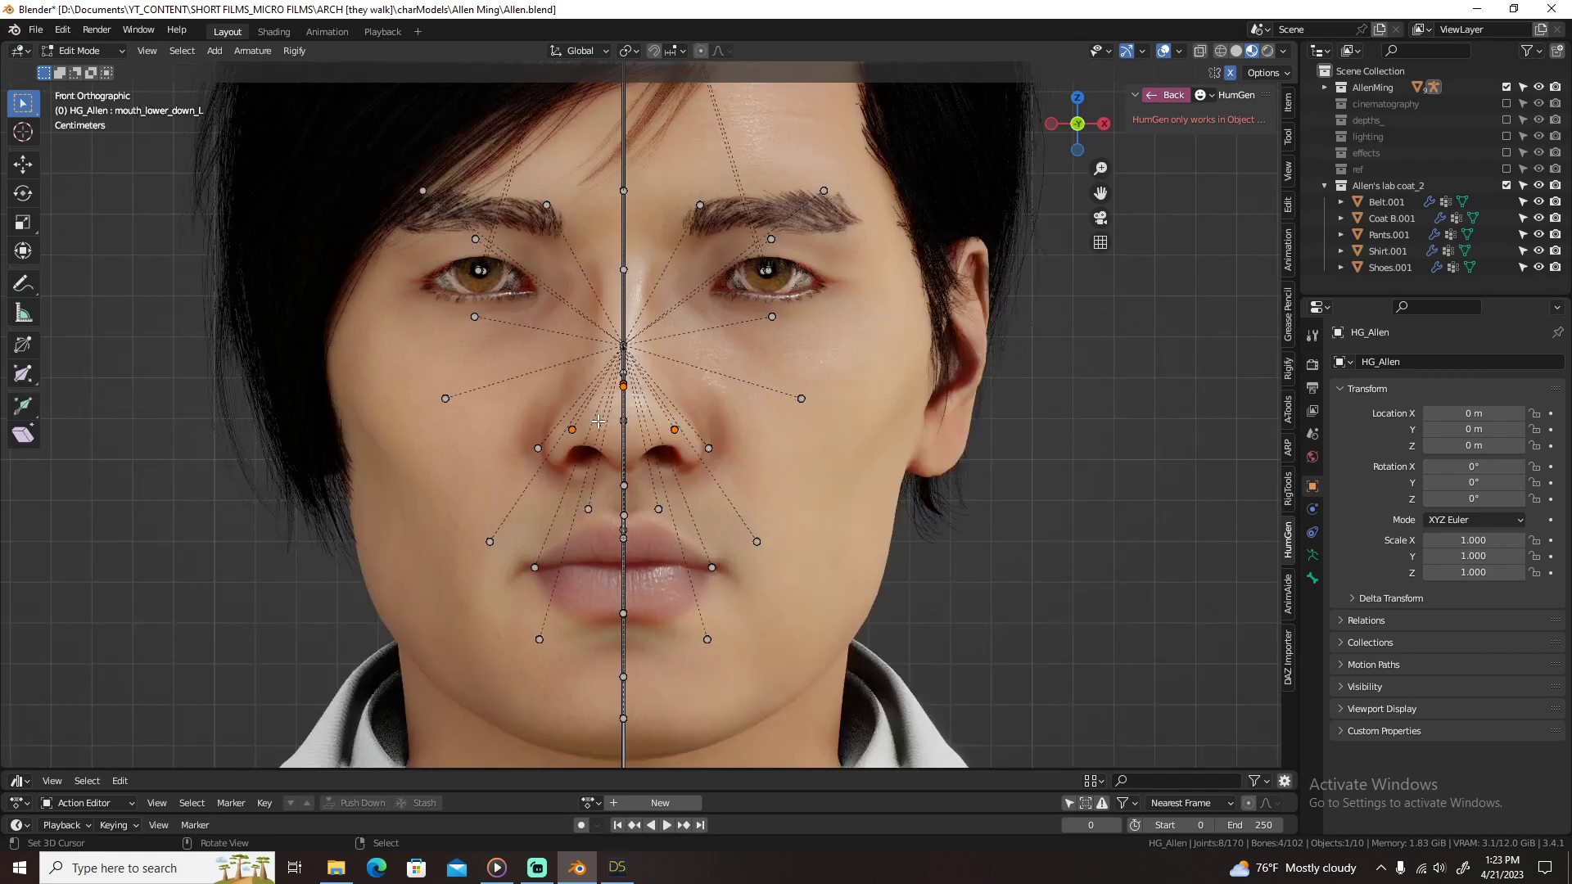
key(g)
key(z)
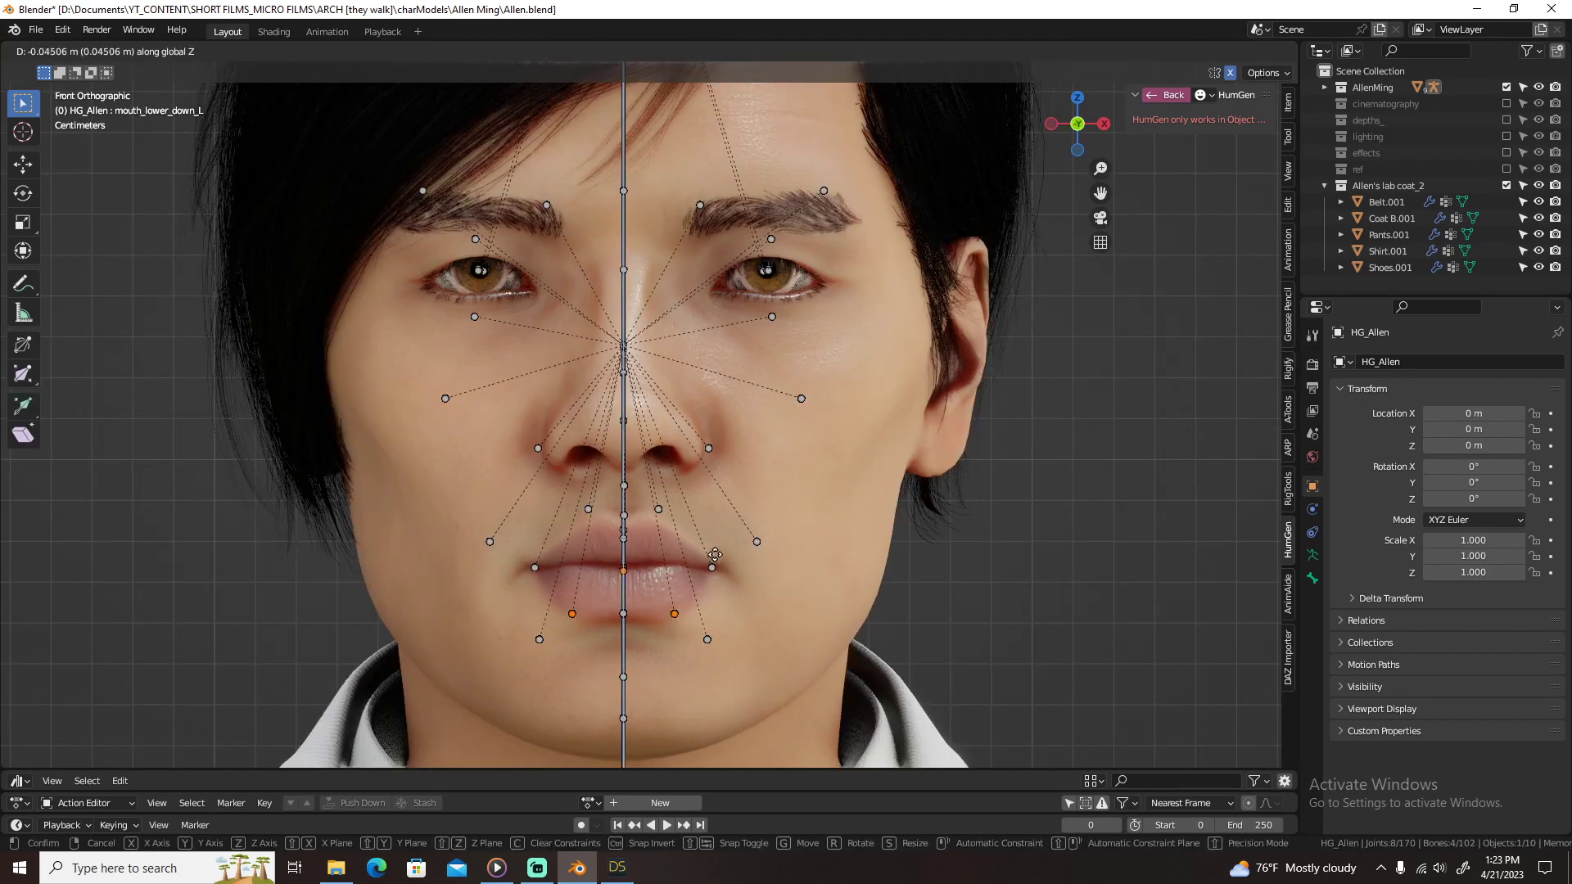
click(715, 555)
Step: Return the rig to Object Mode, save the file and go back to the main HumGen settings
key(ctrl+Tab)
middle_drag(691, 484, 851, 385)
key(ctrl+Tab)
key(ctrl+s)
click(1177, 96)
Step: Move all five clothing objects into the AllenMing collection and delete the emptied lab coat collection
click(1386, 202)
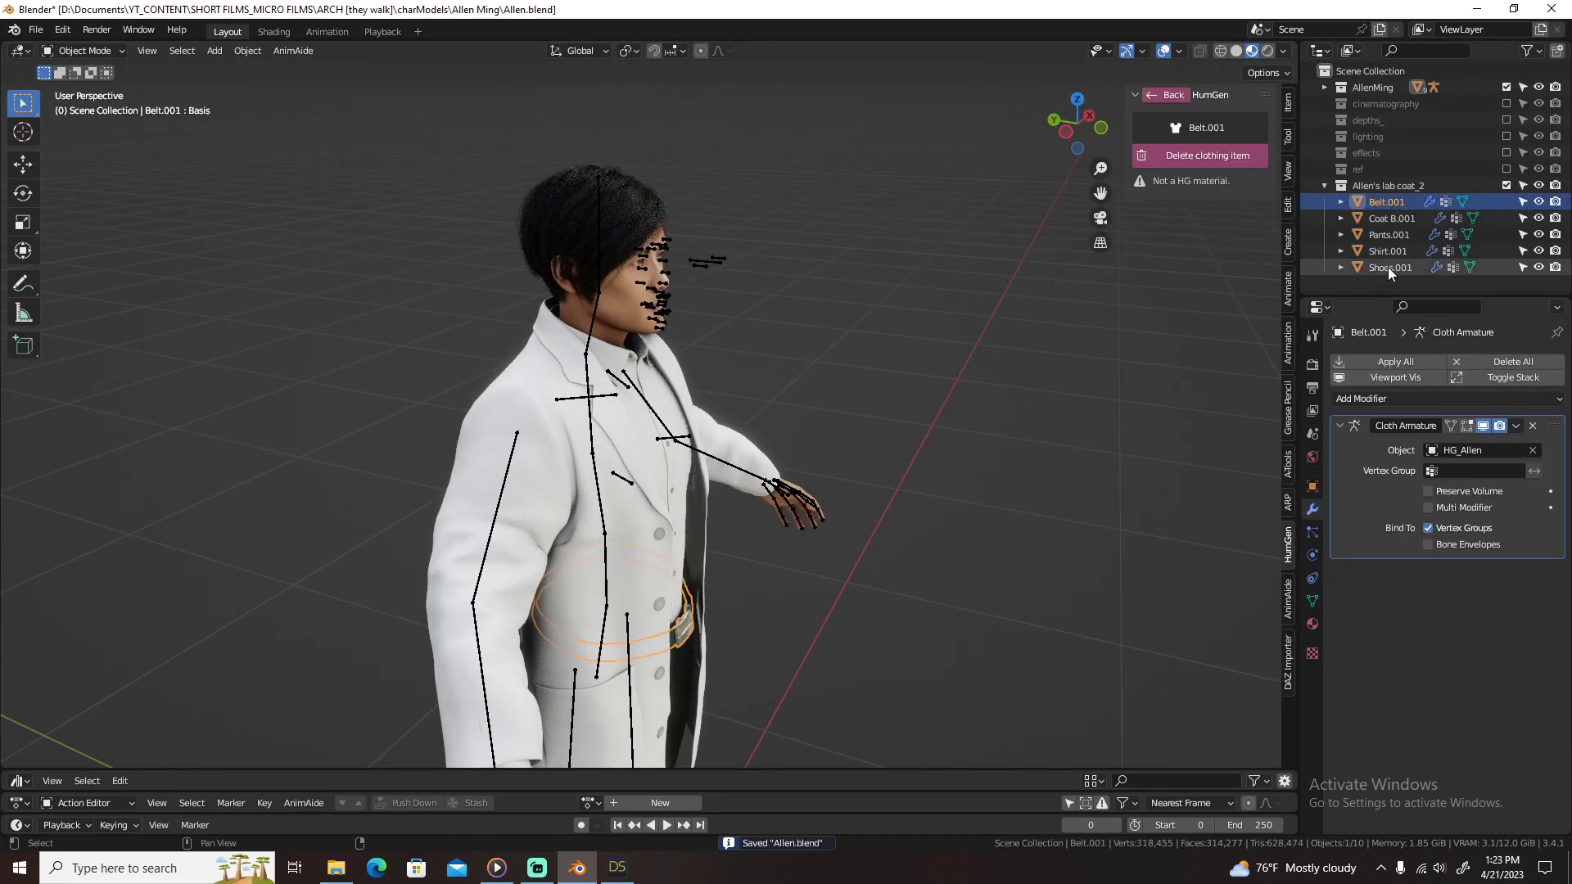
shift+click(1388, 267)
key(m)
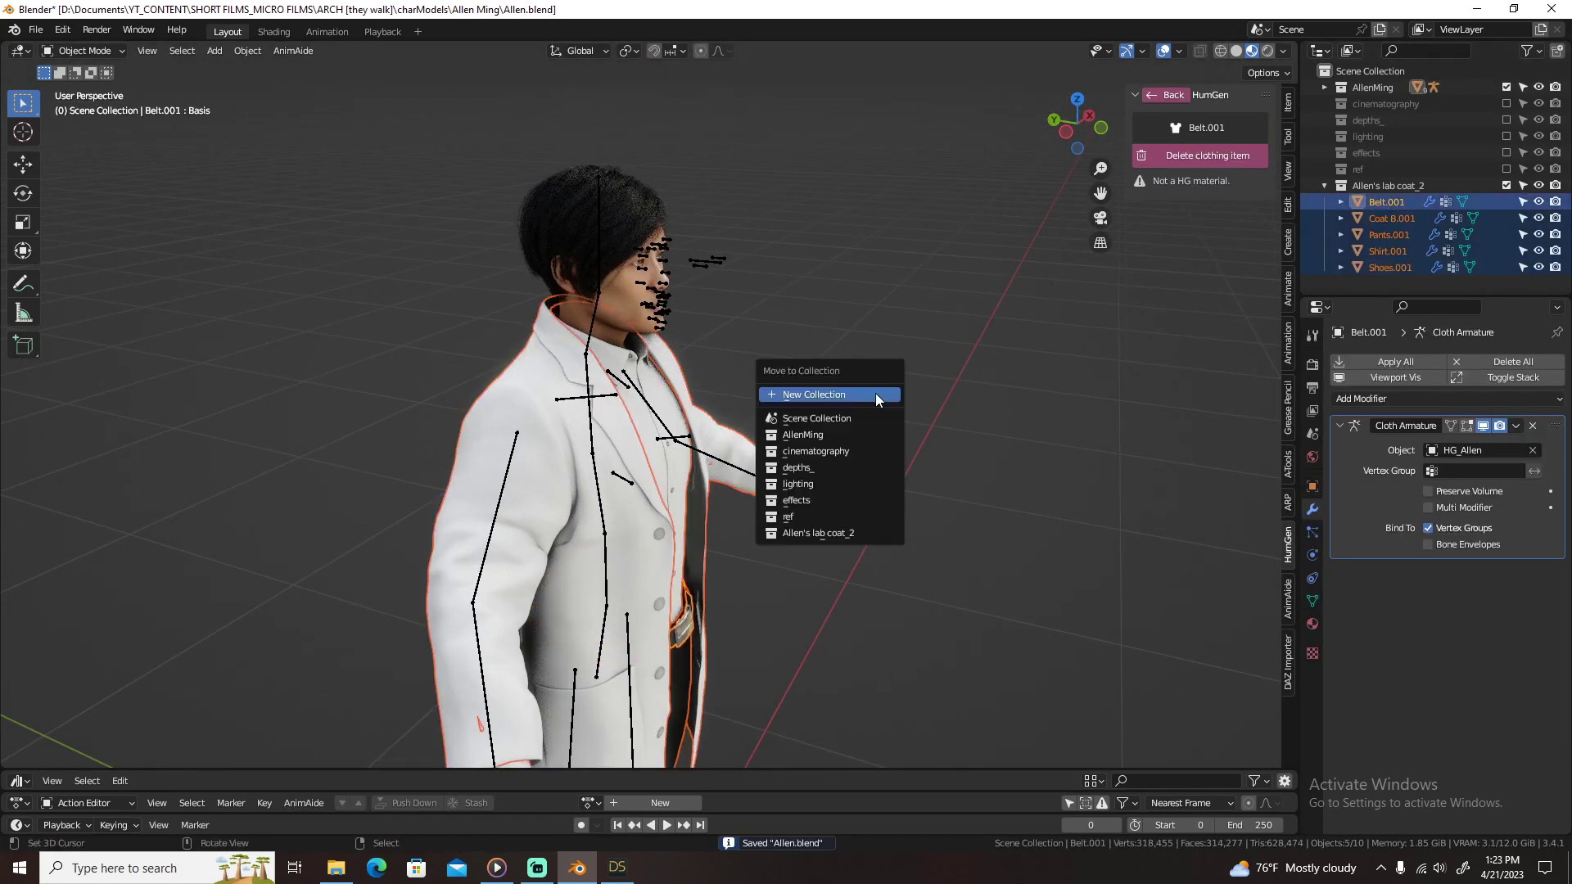
click(853, 436)
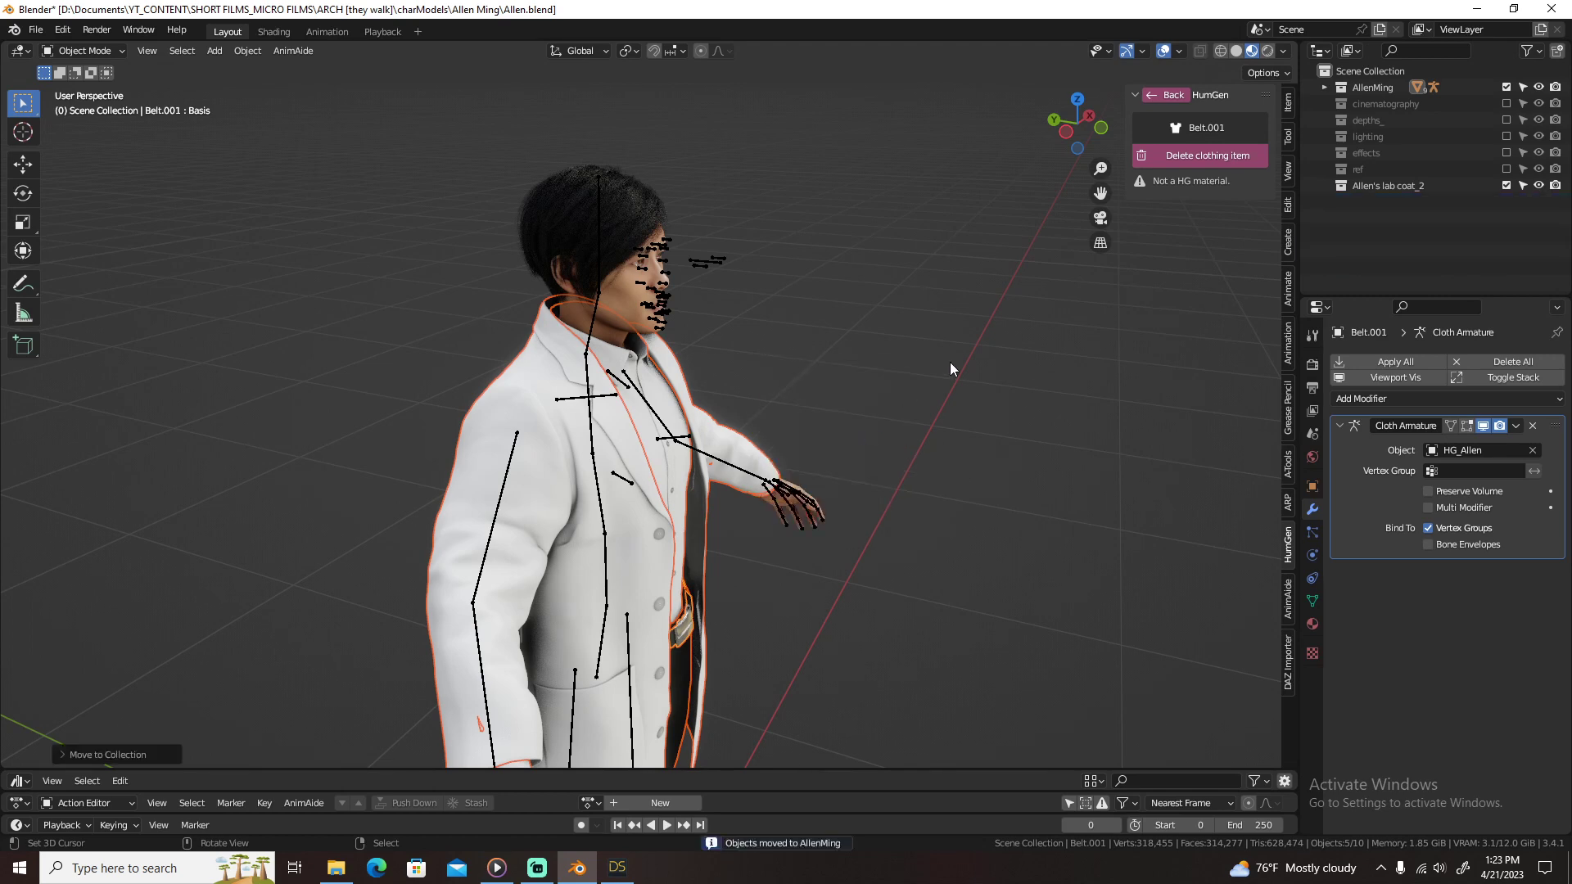
click(1389, 186)
key(Delete)
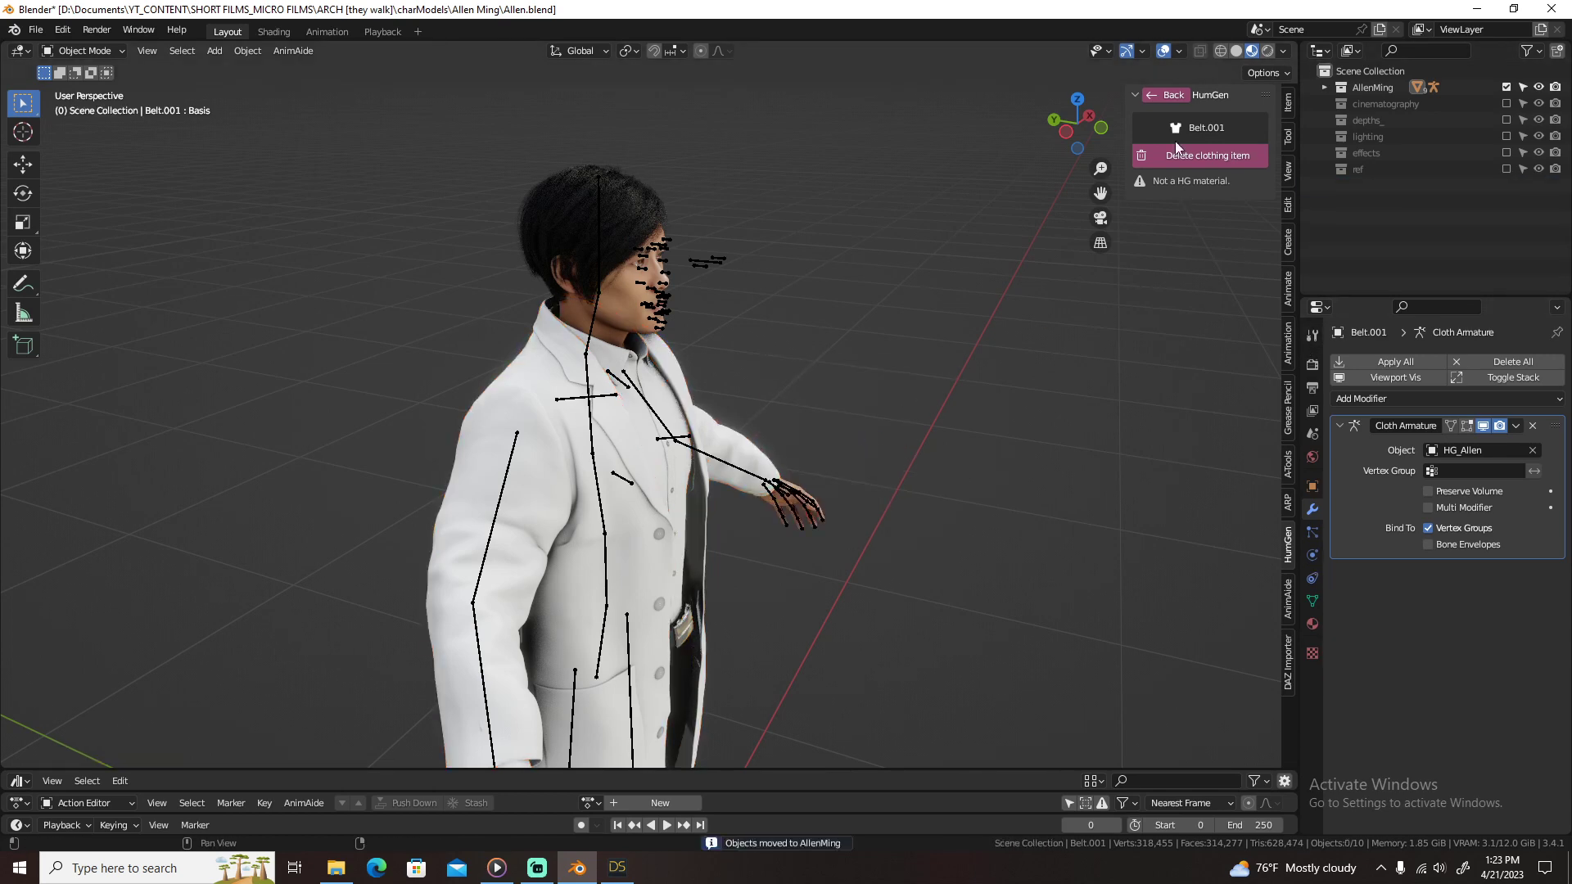
Step: Add a Smooth Corrective modifier to the lab coat
click(1170, 96)
middle_drag(831, 396, 746, 314)
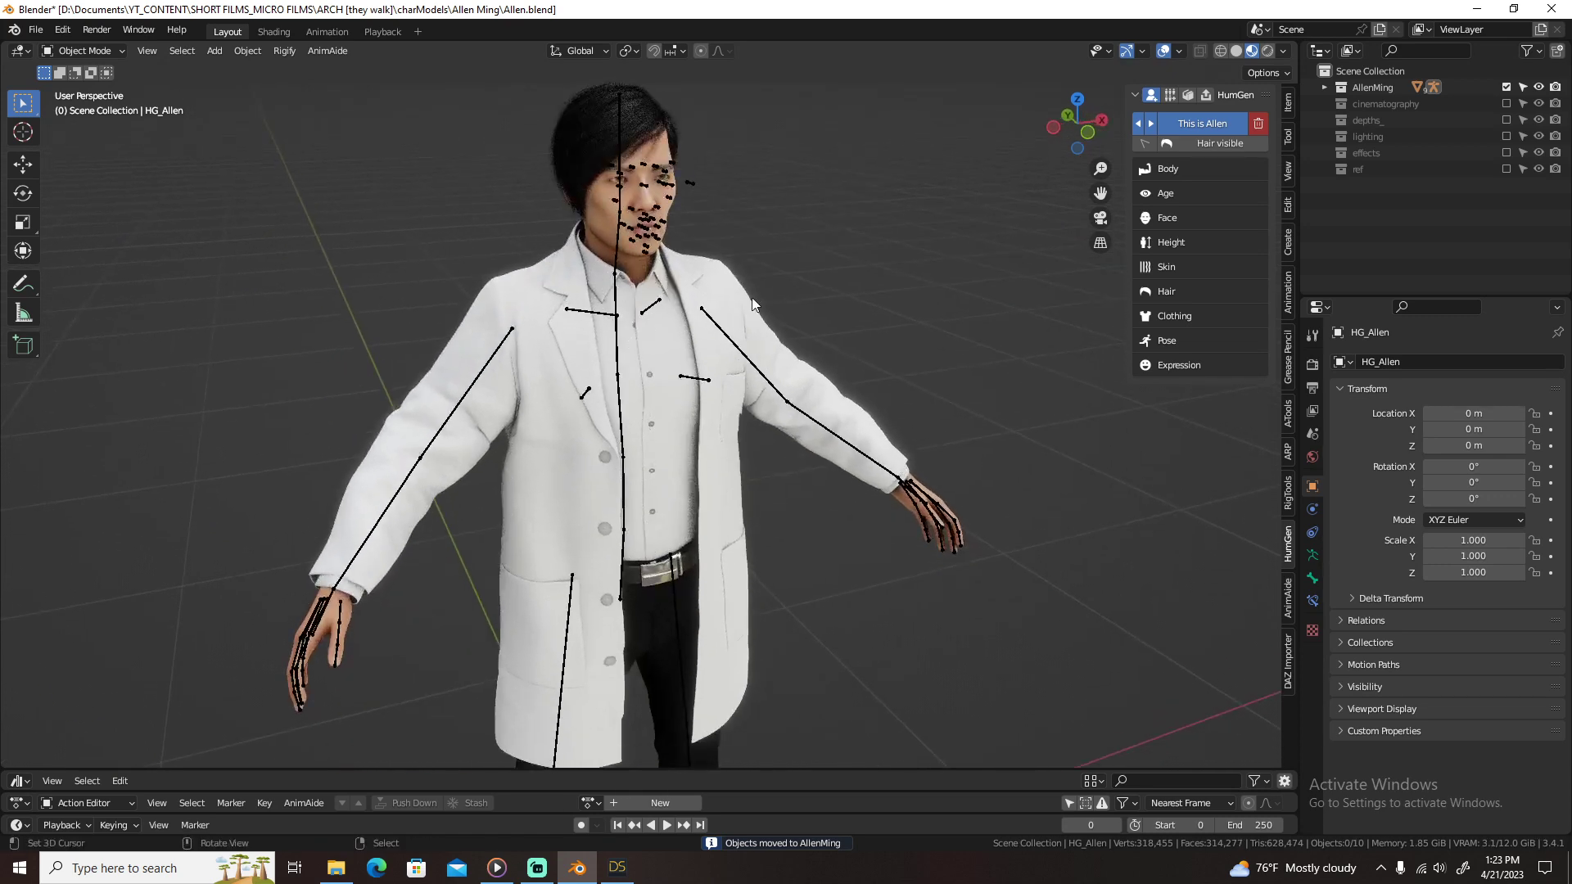
click(778, 368)
click(1340, 426)
click(1384, 399)
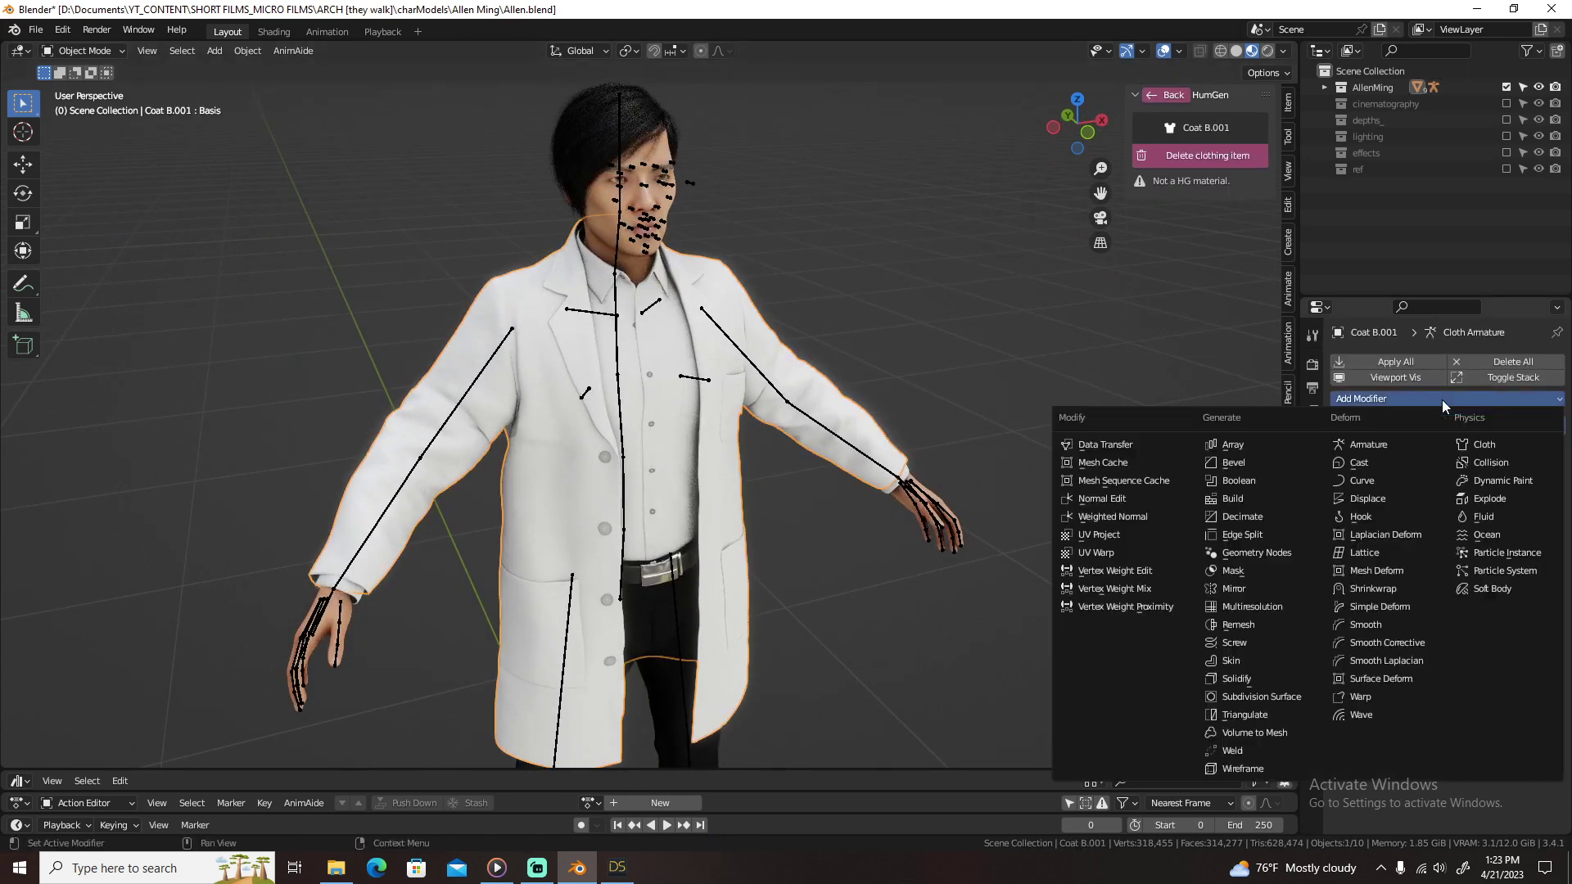
click(1383, 655)
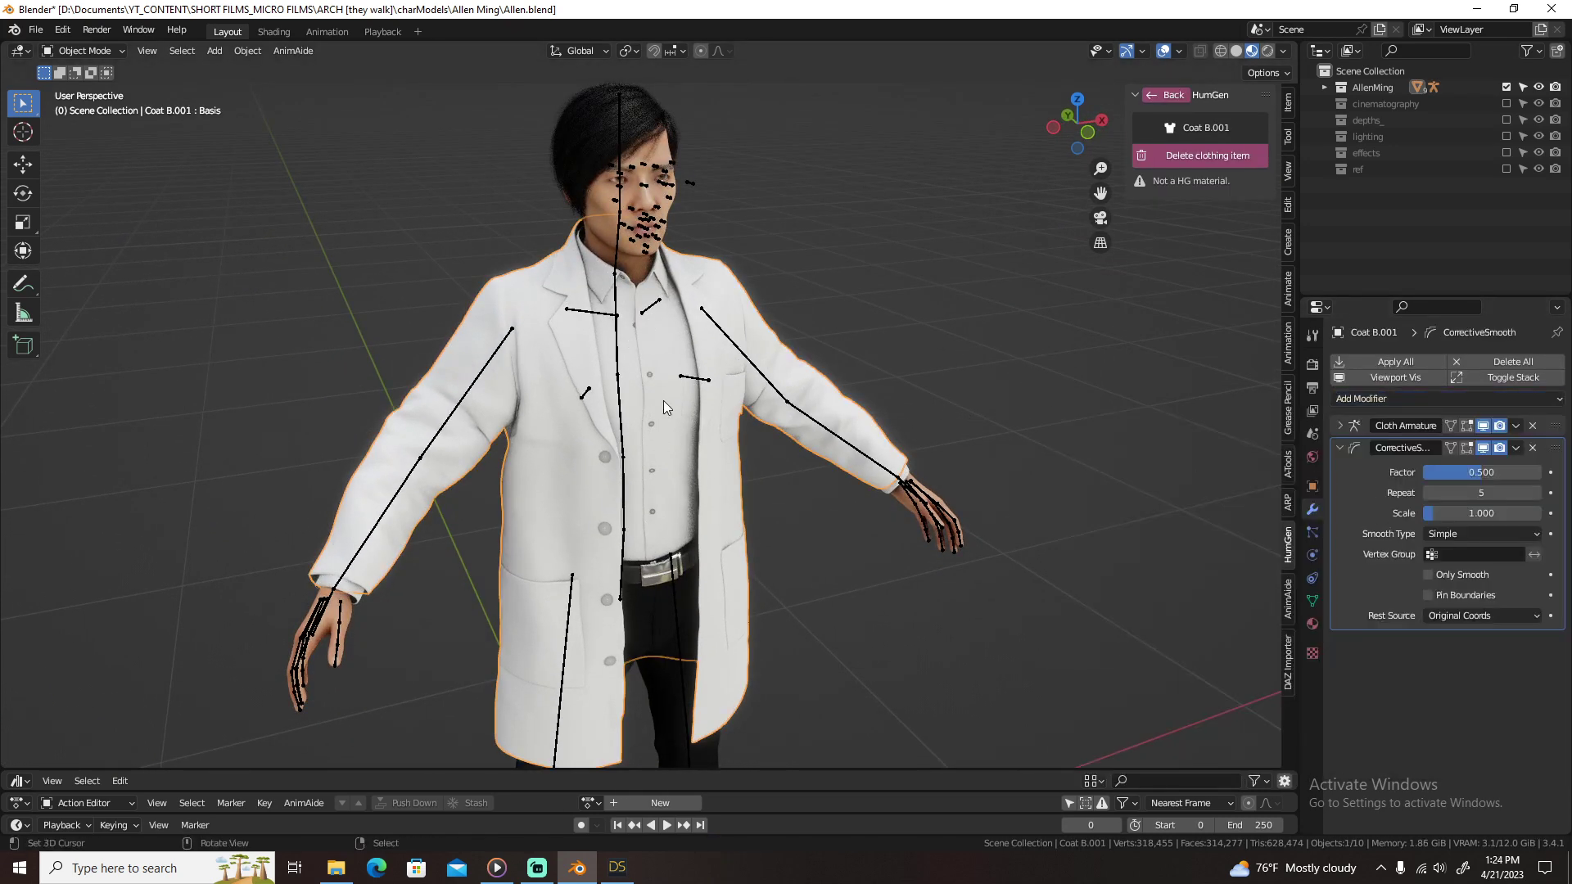
Step: Add a Smooth Corrective modifier to the shirt
click(672, 429)
click(1340, 426)
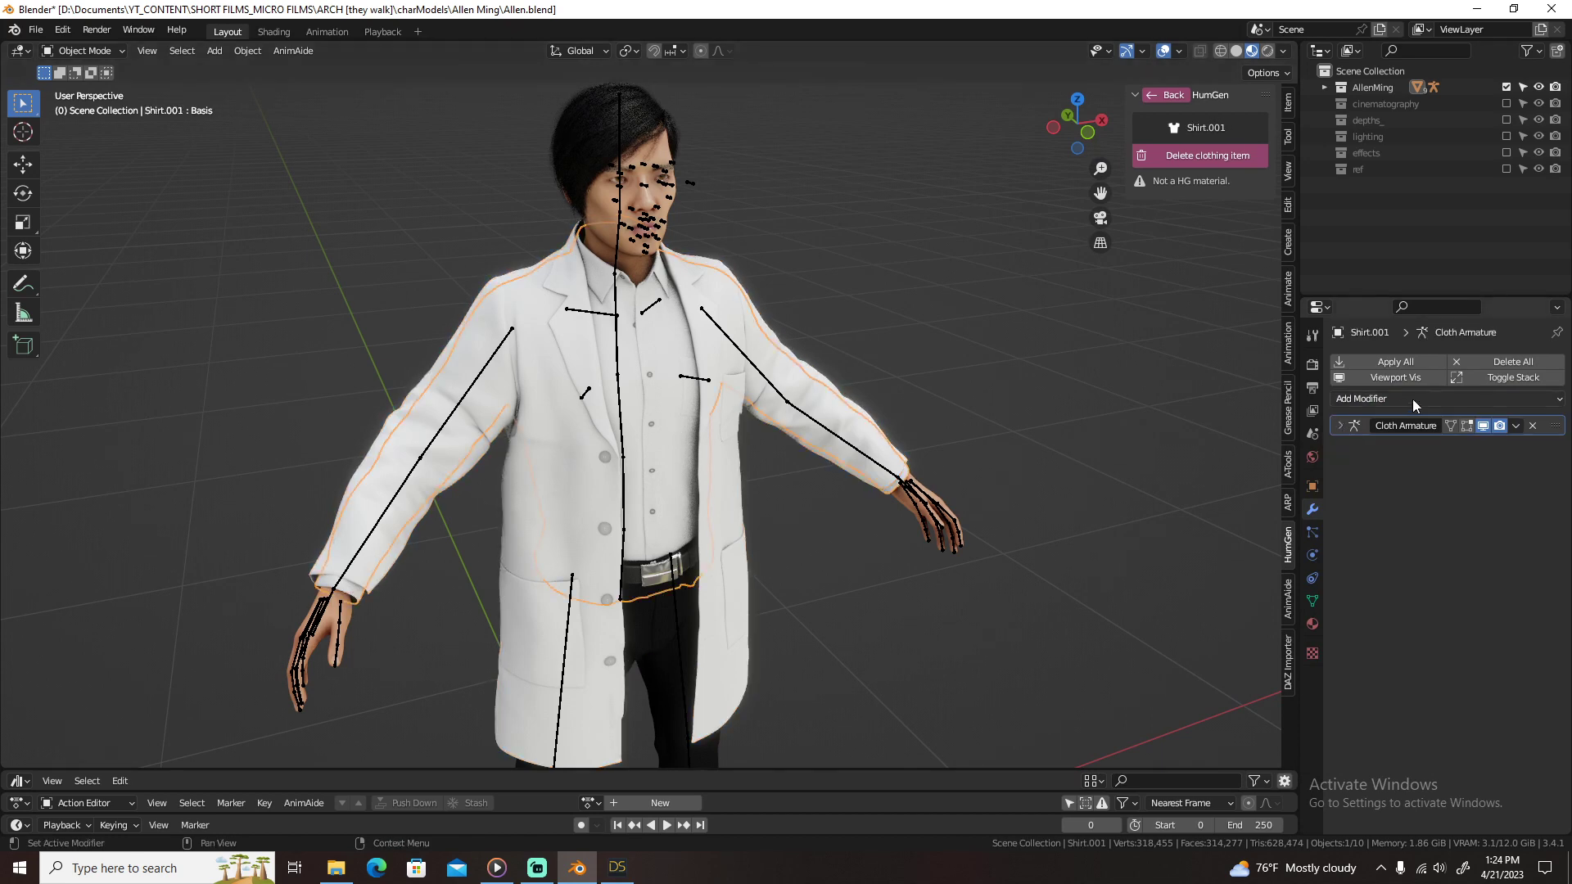
click(1412, 399)
click(1387, 643)
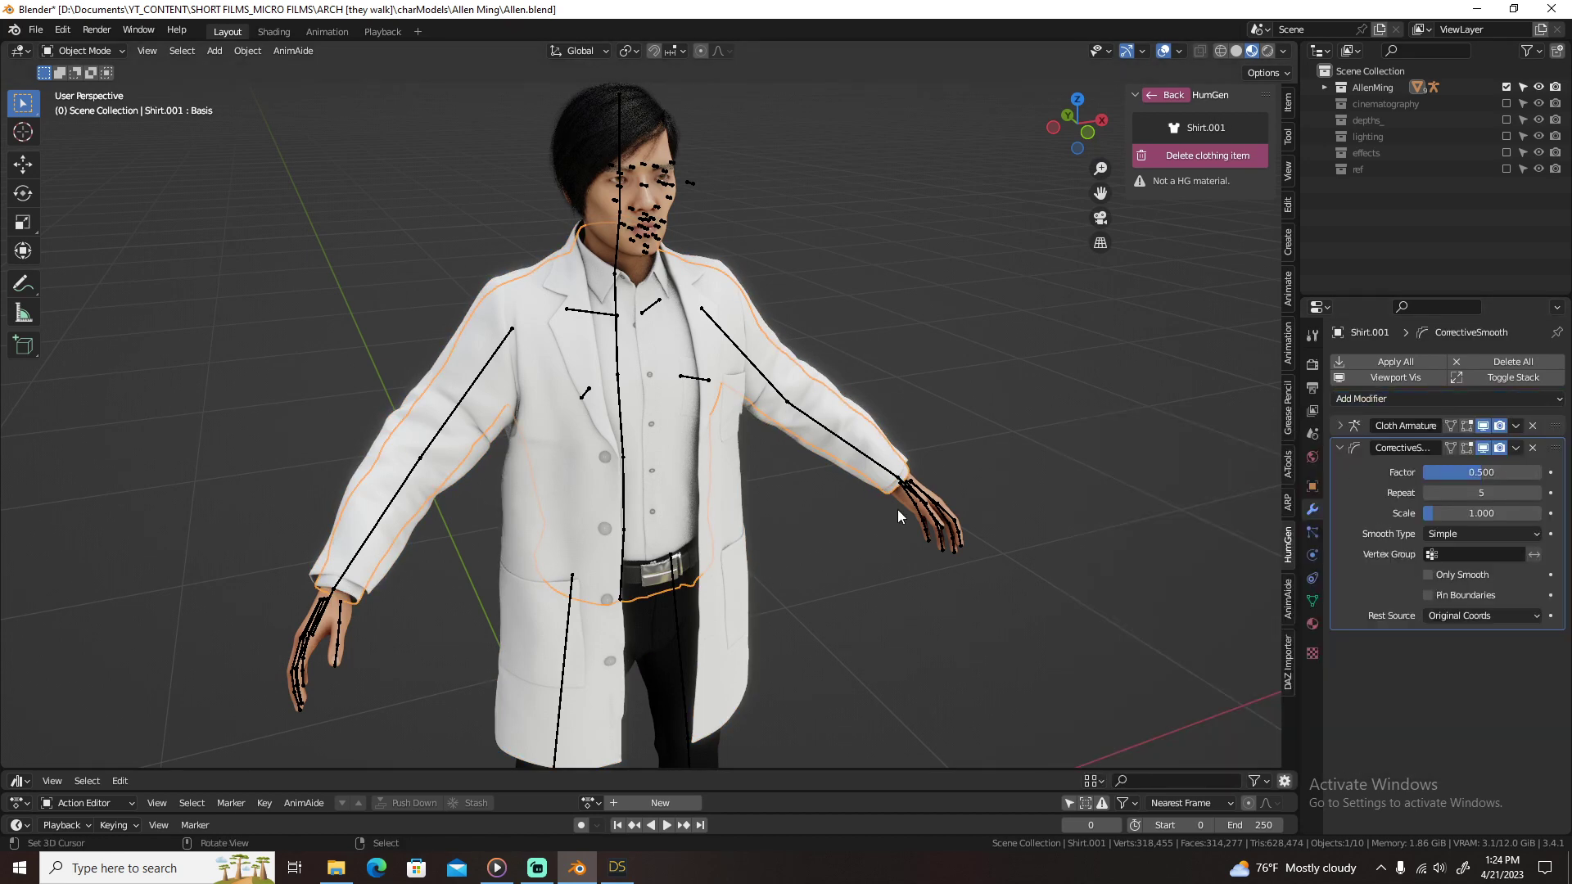
Step: Add a Smooth Corrective modifier to the pants
shift+middle_drag(898, 509, 770, 245)
click(701, 490)
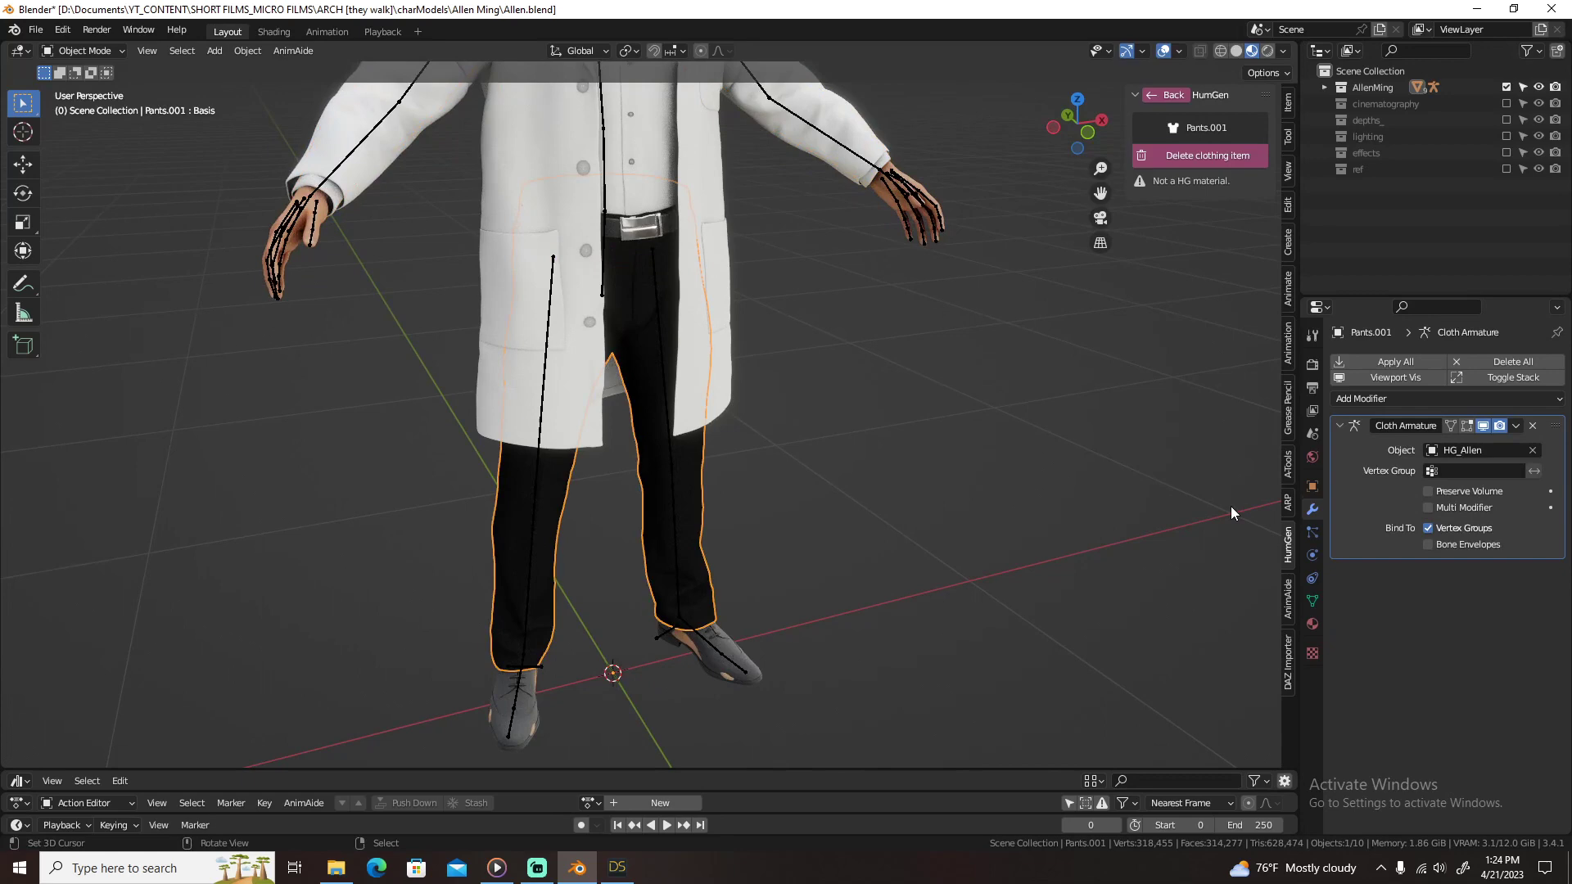
click(1340, 426)
click(1382, 399)
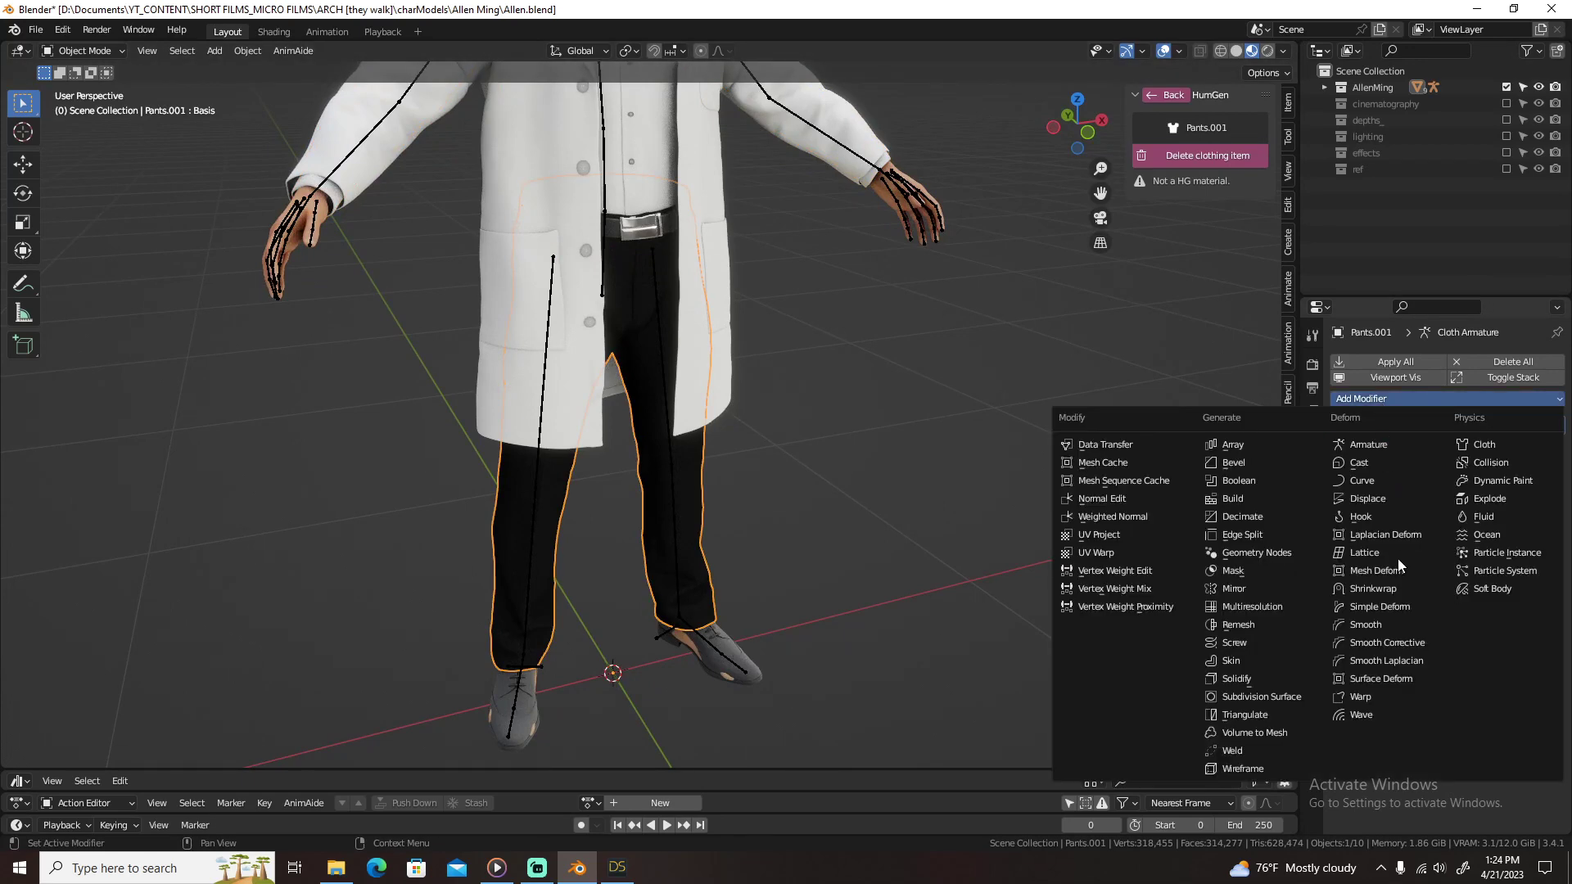
click(1397, 651)
Step: Deselect everything, save the file and hide the bones in the viewport
click(945, 244)
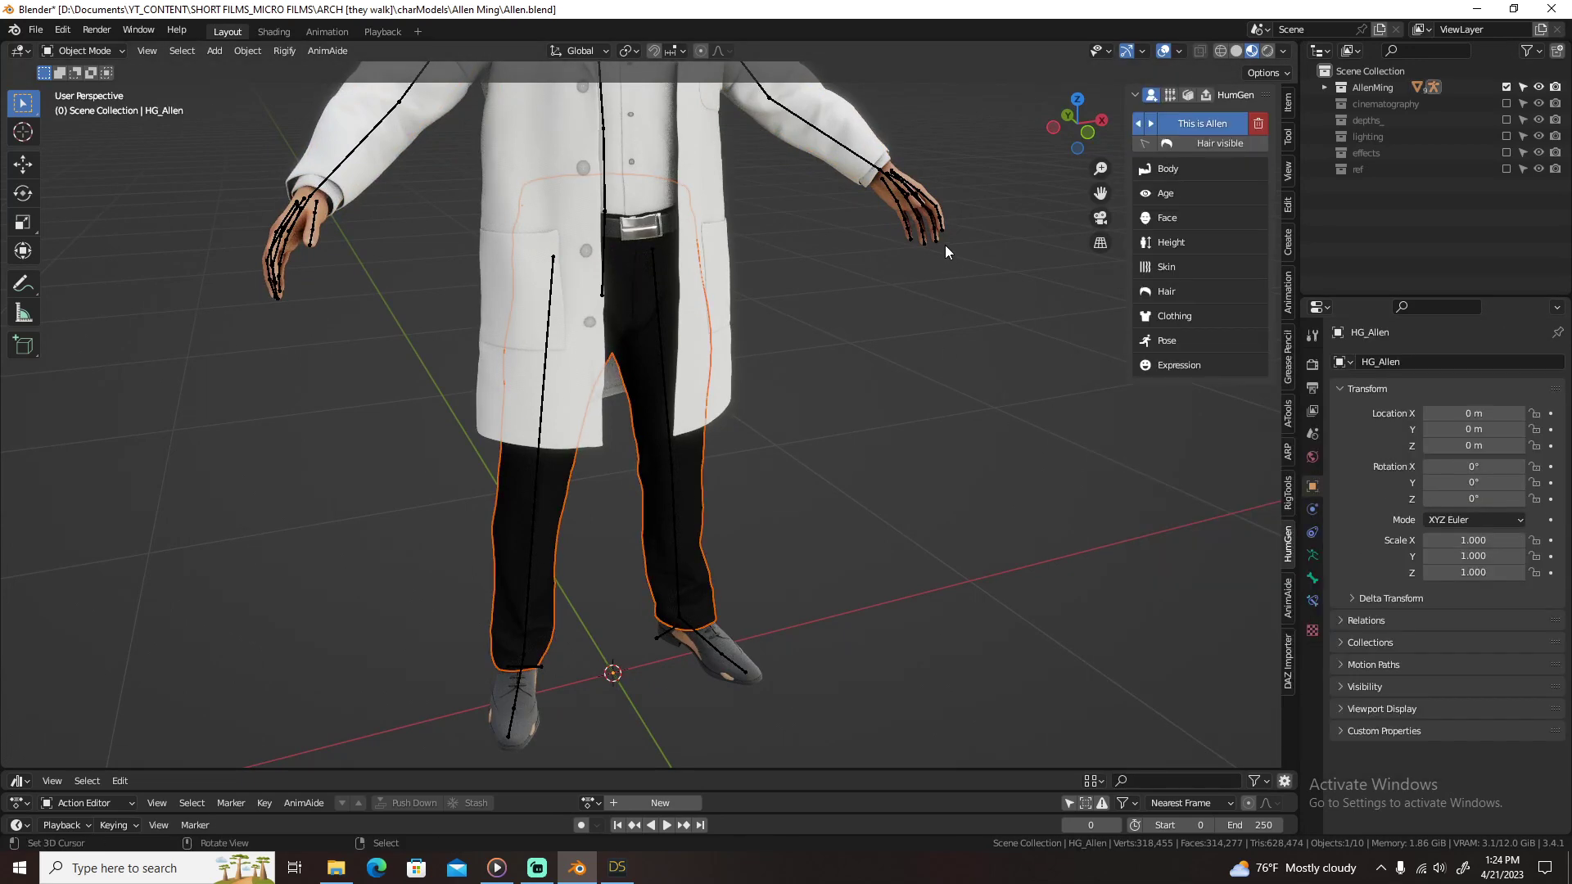
scroll(833, 352, down, 2)
click(834, 352)
key(ctrl+s)
middle_drag(689, 333, 679, 388)
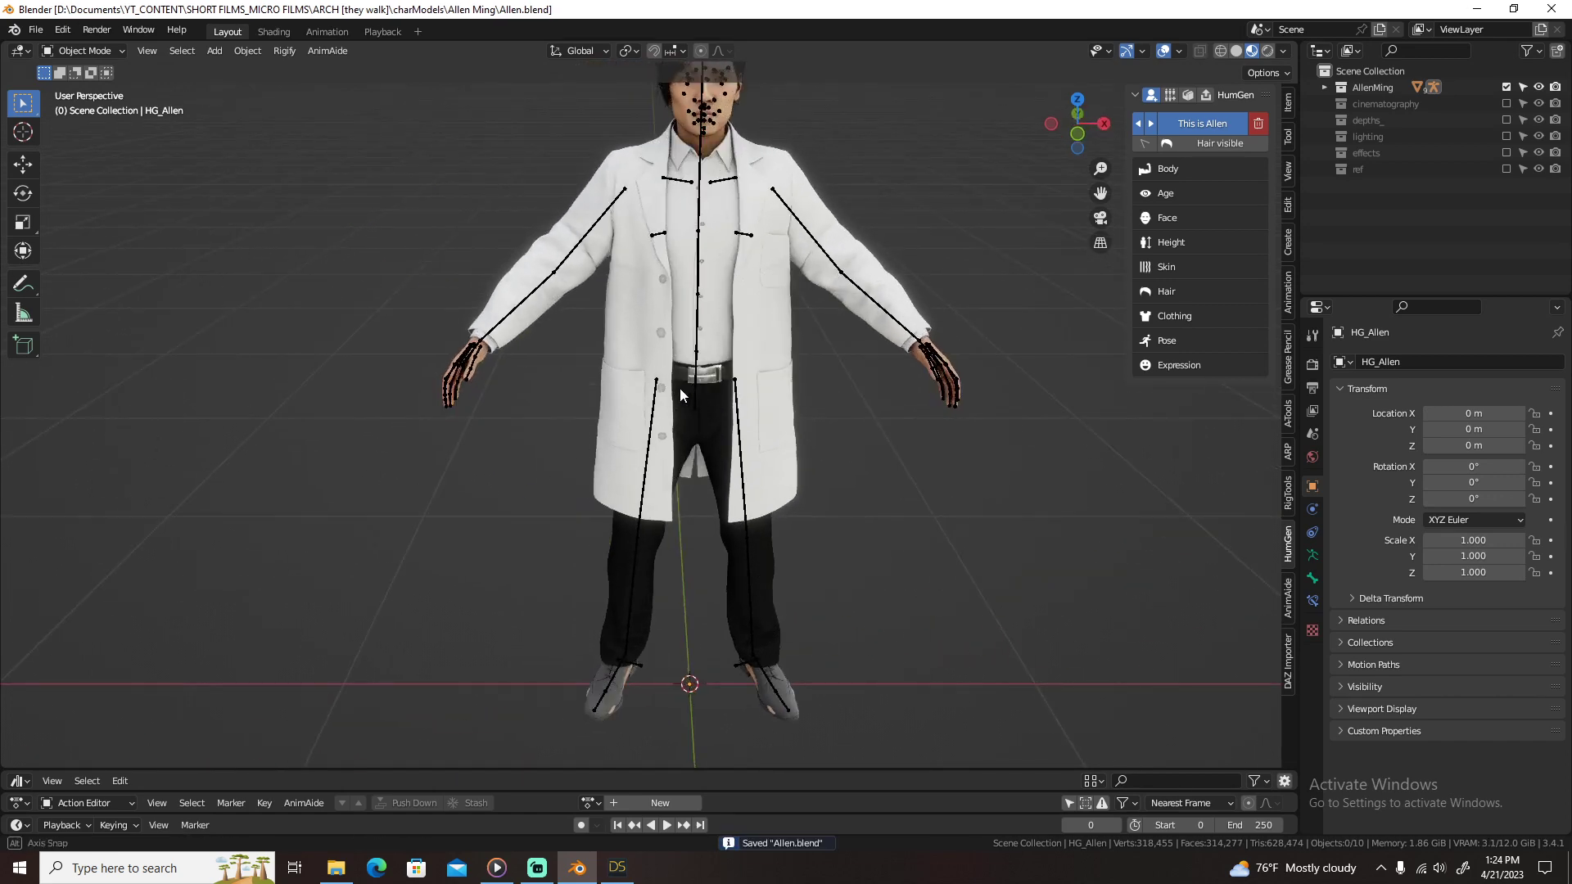
shift+middle_drag(743, 567, 751, 489)
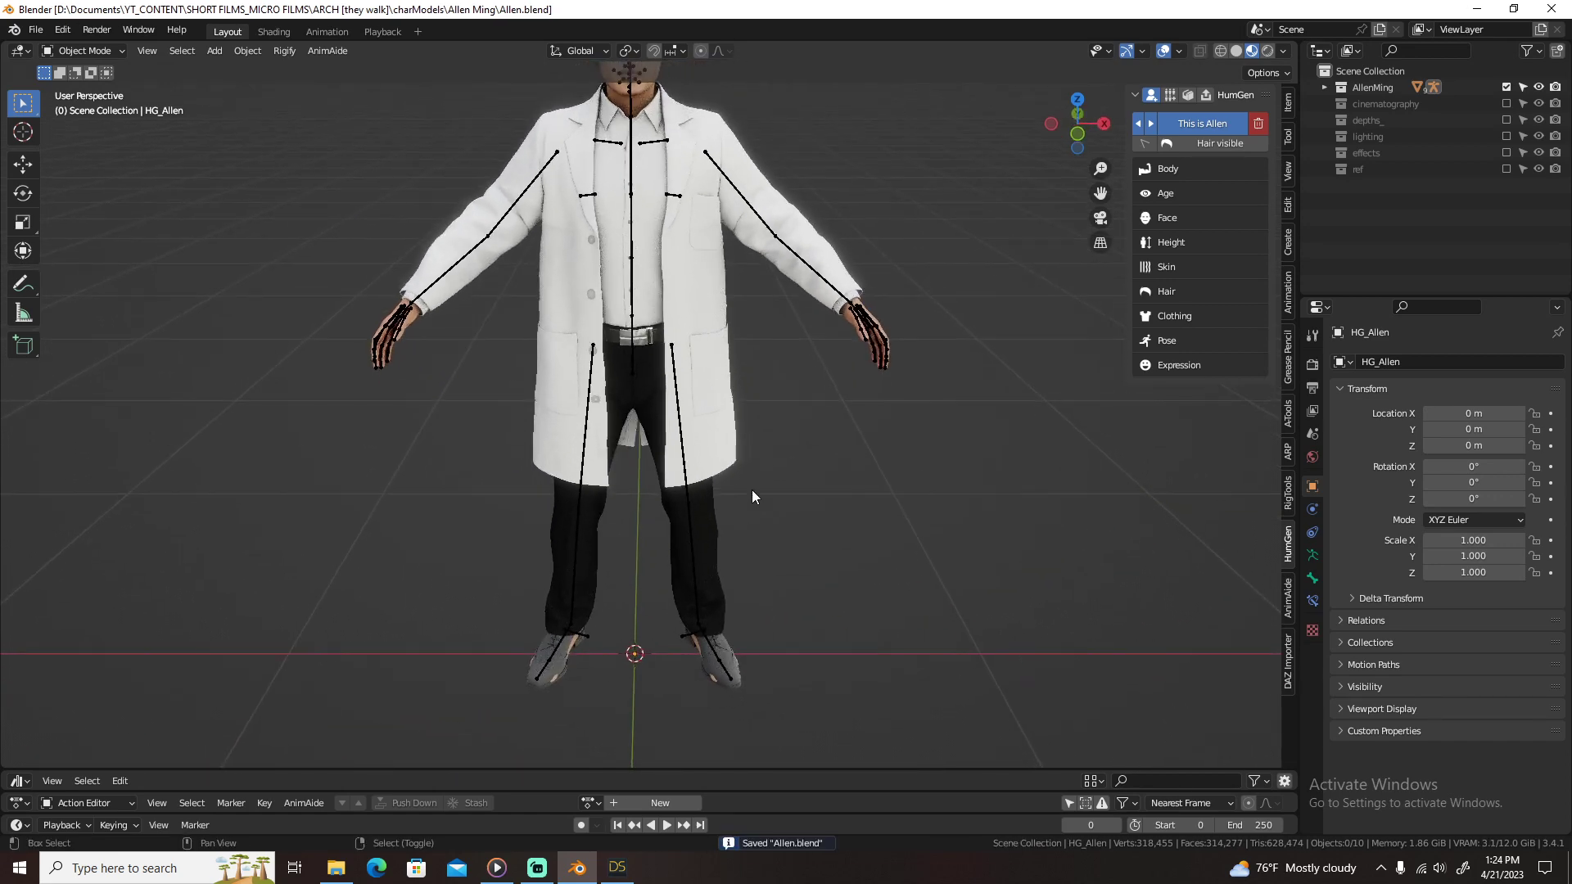
click(1179, 50)
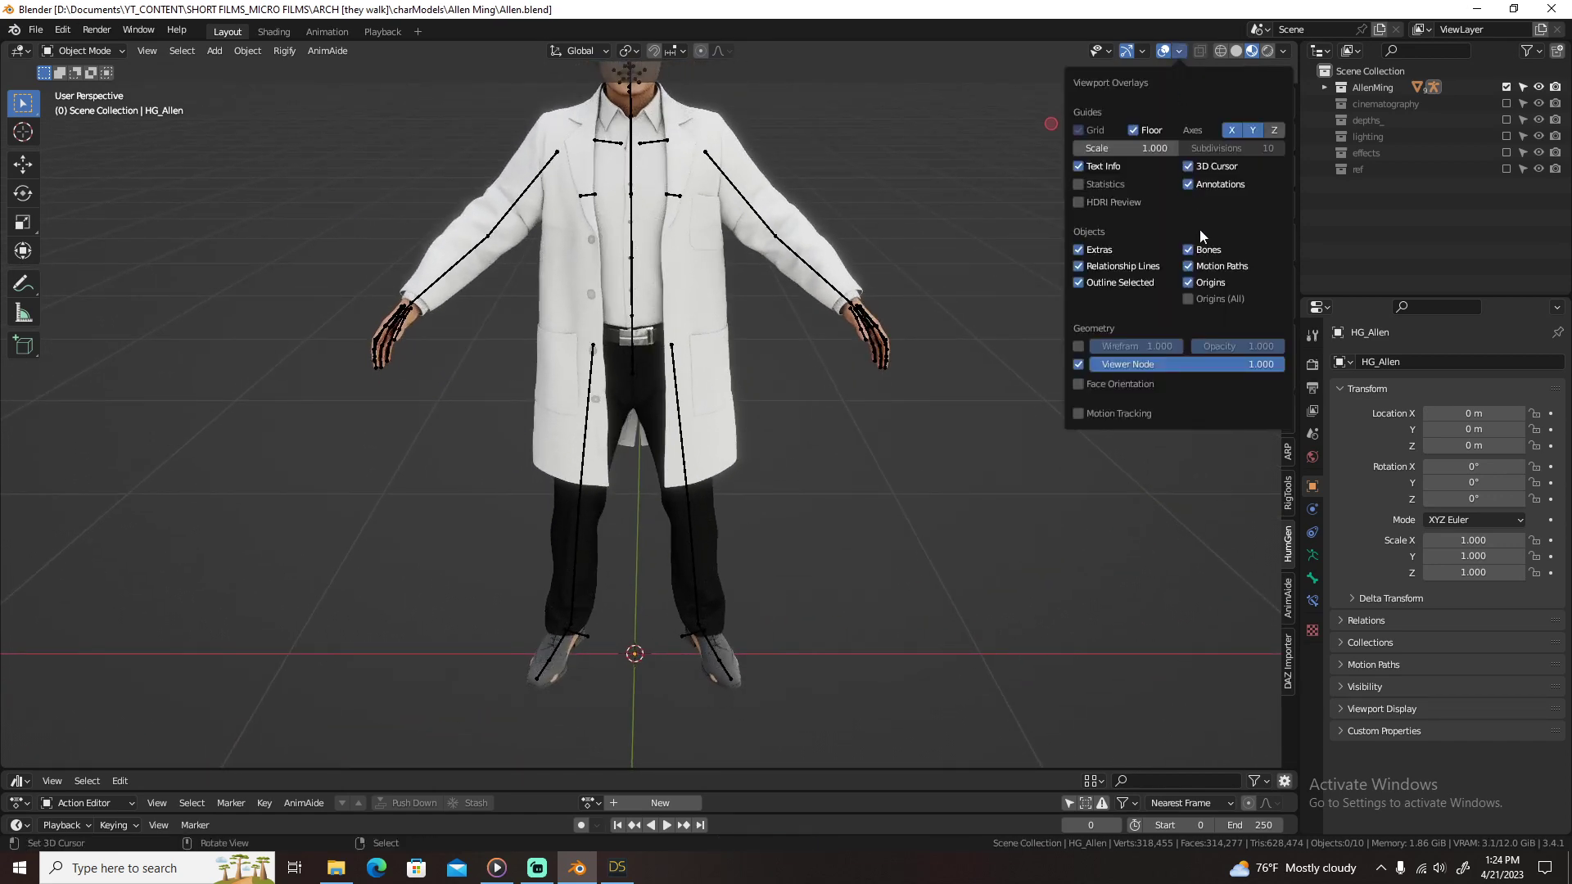
click(1206, 249)
Step: Add an inverted Mask modifier to the human's body using the mask_foot vertex group, and save the file
click(864, 315)
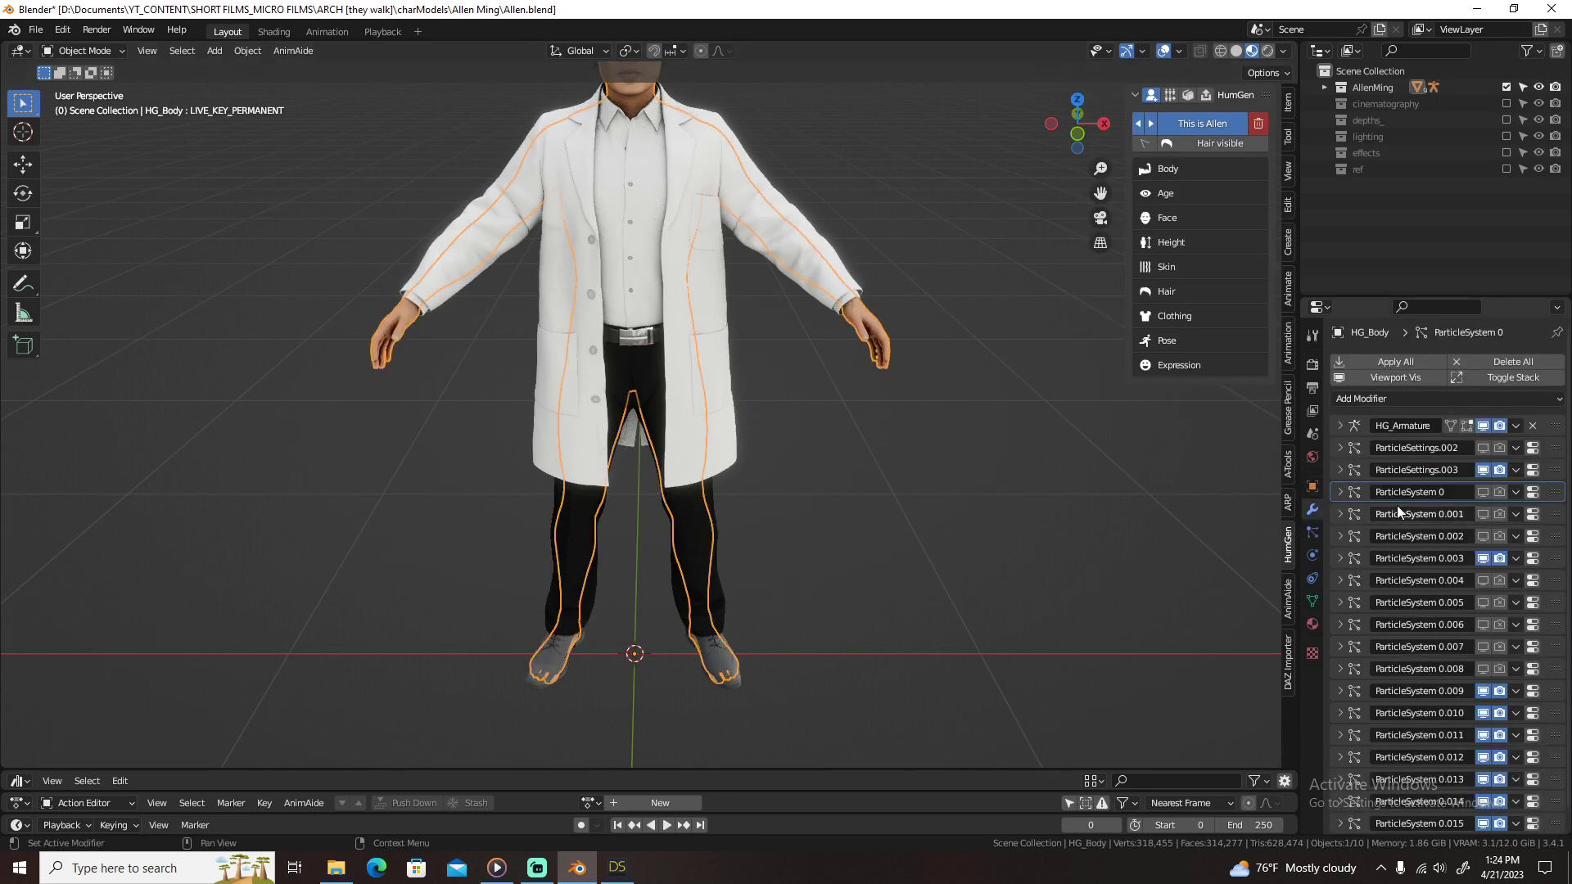
scroll(1408, 547, down, 1)
scroll(1415, 528, up, 1)
click(1482, 400)
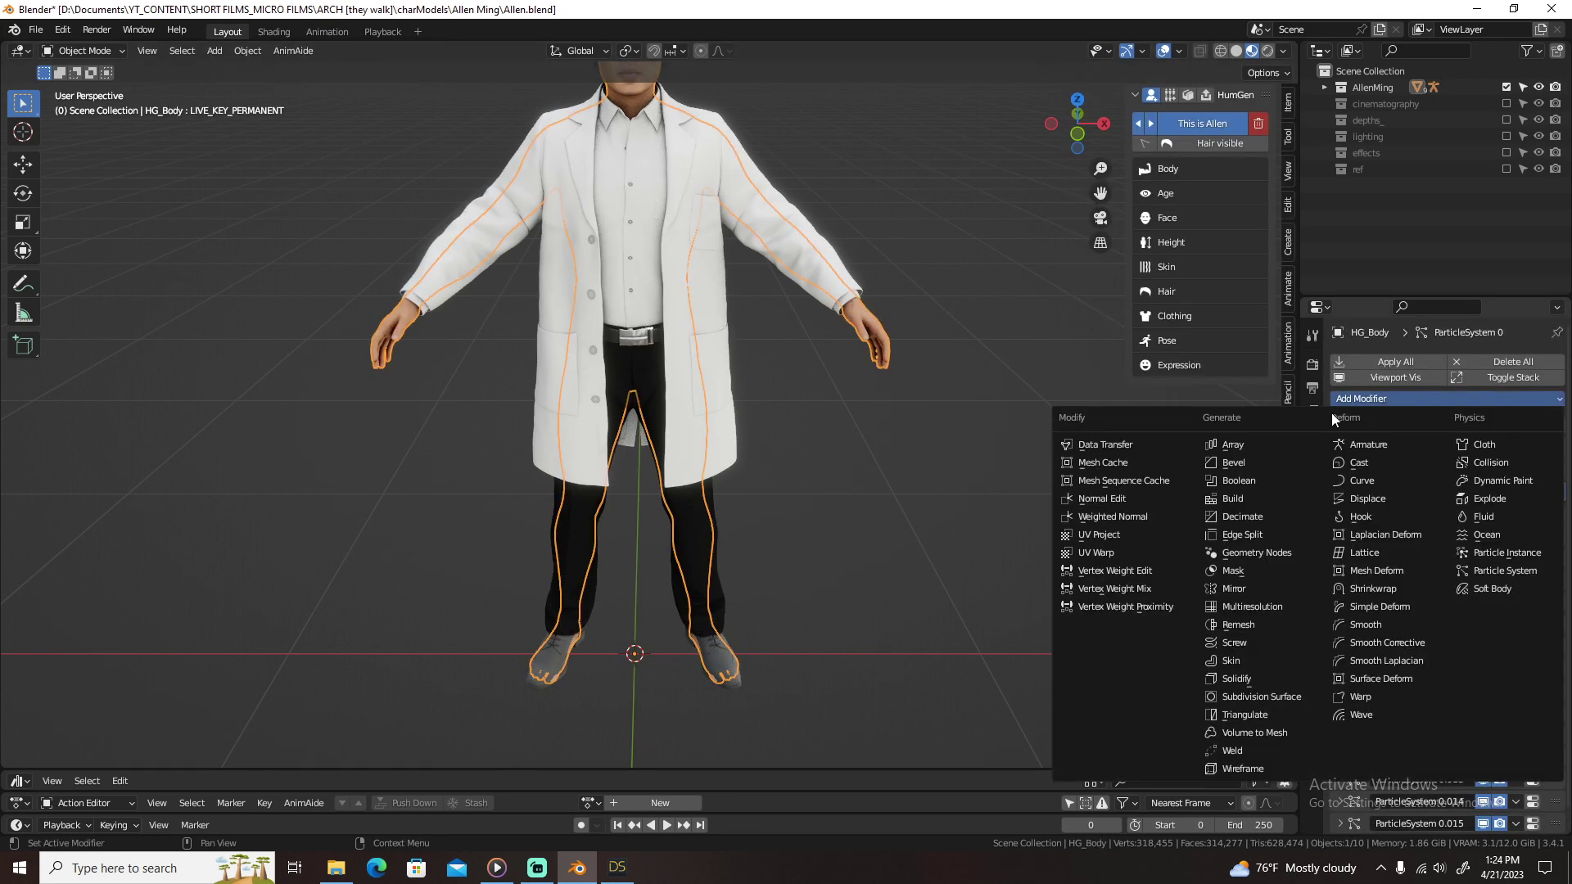
click(1250, 572)
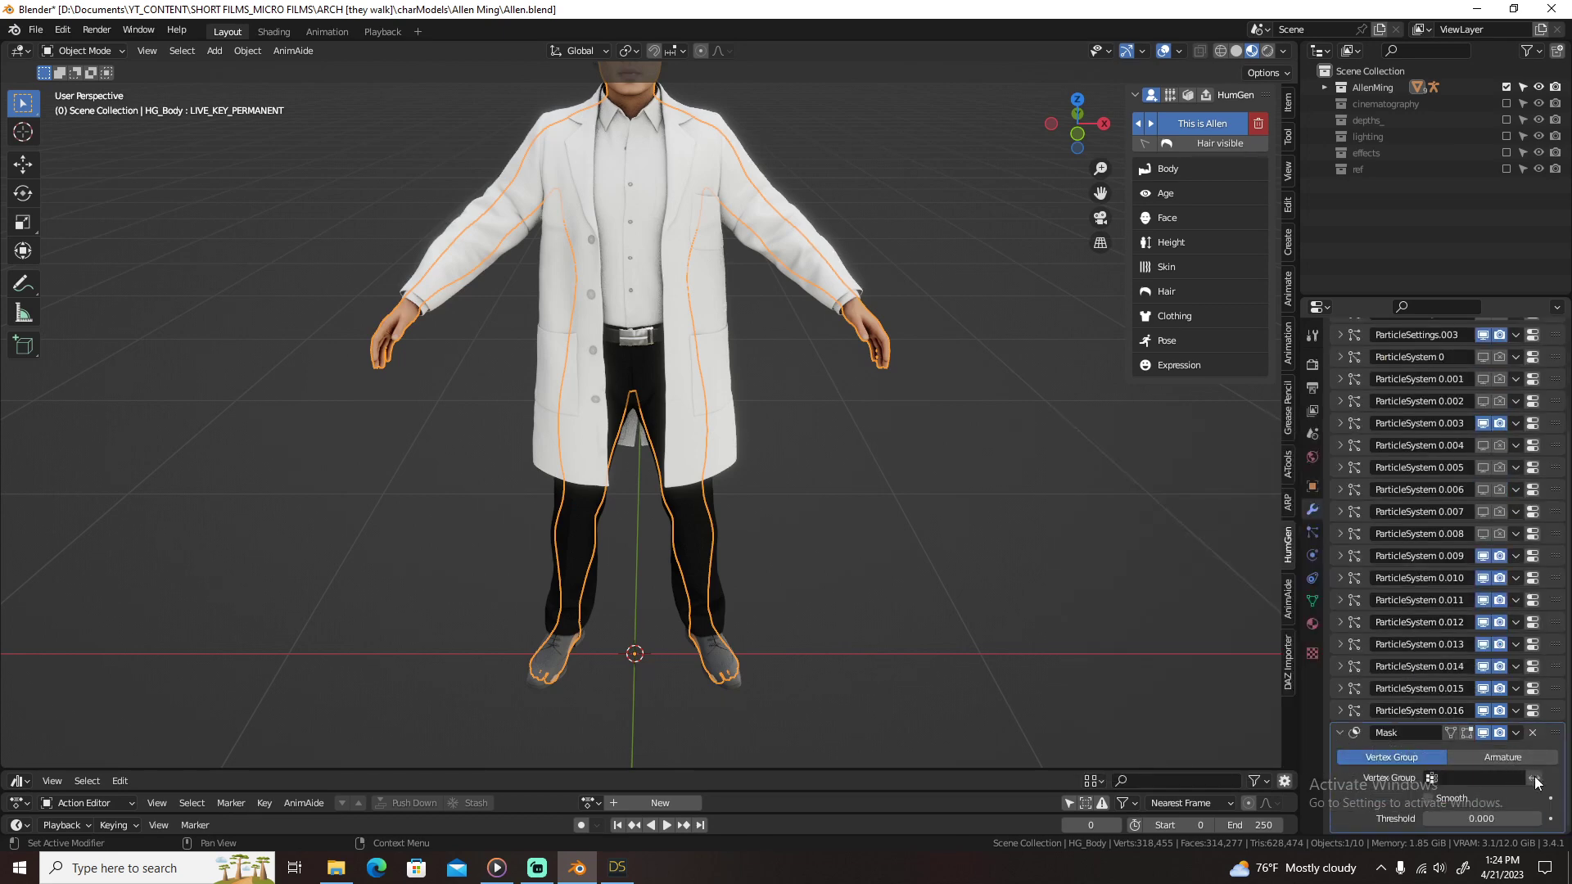
click(1478, 778)
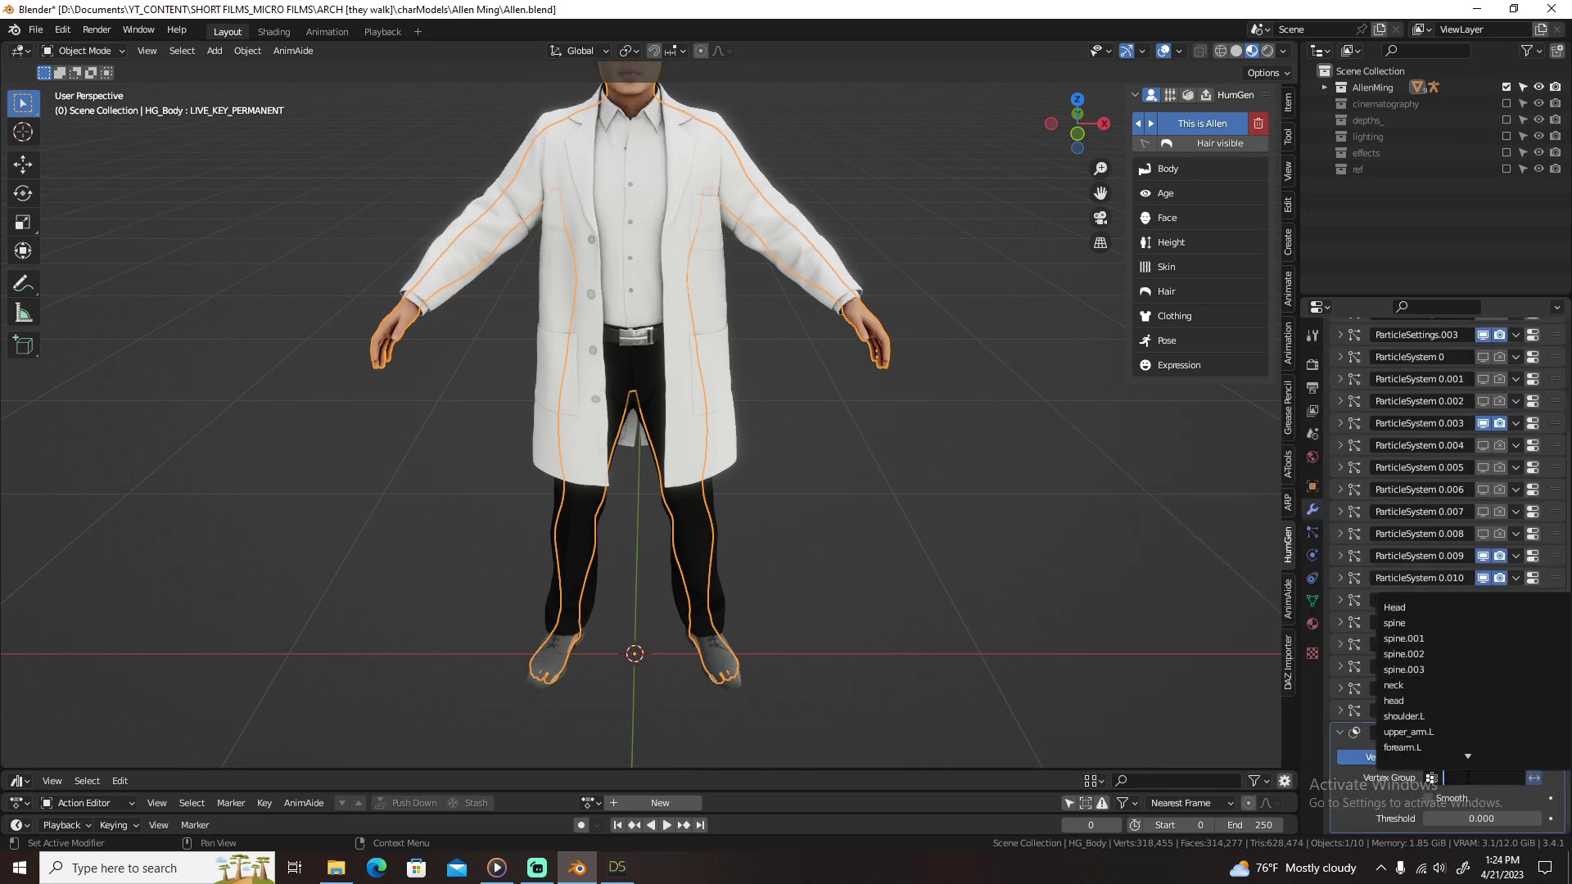
text(foot)
key(Down)
key(Down)
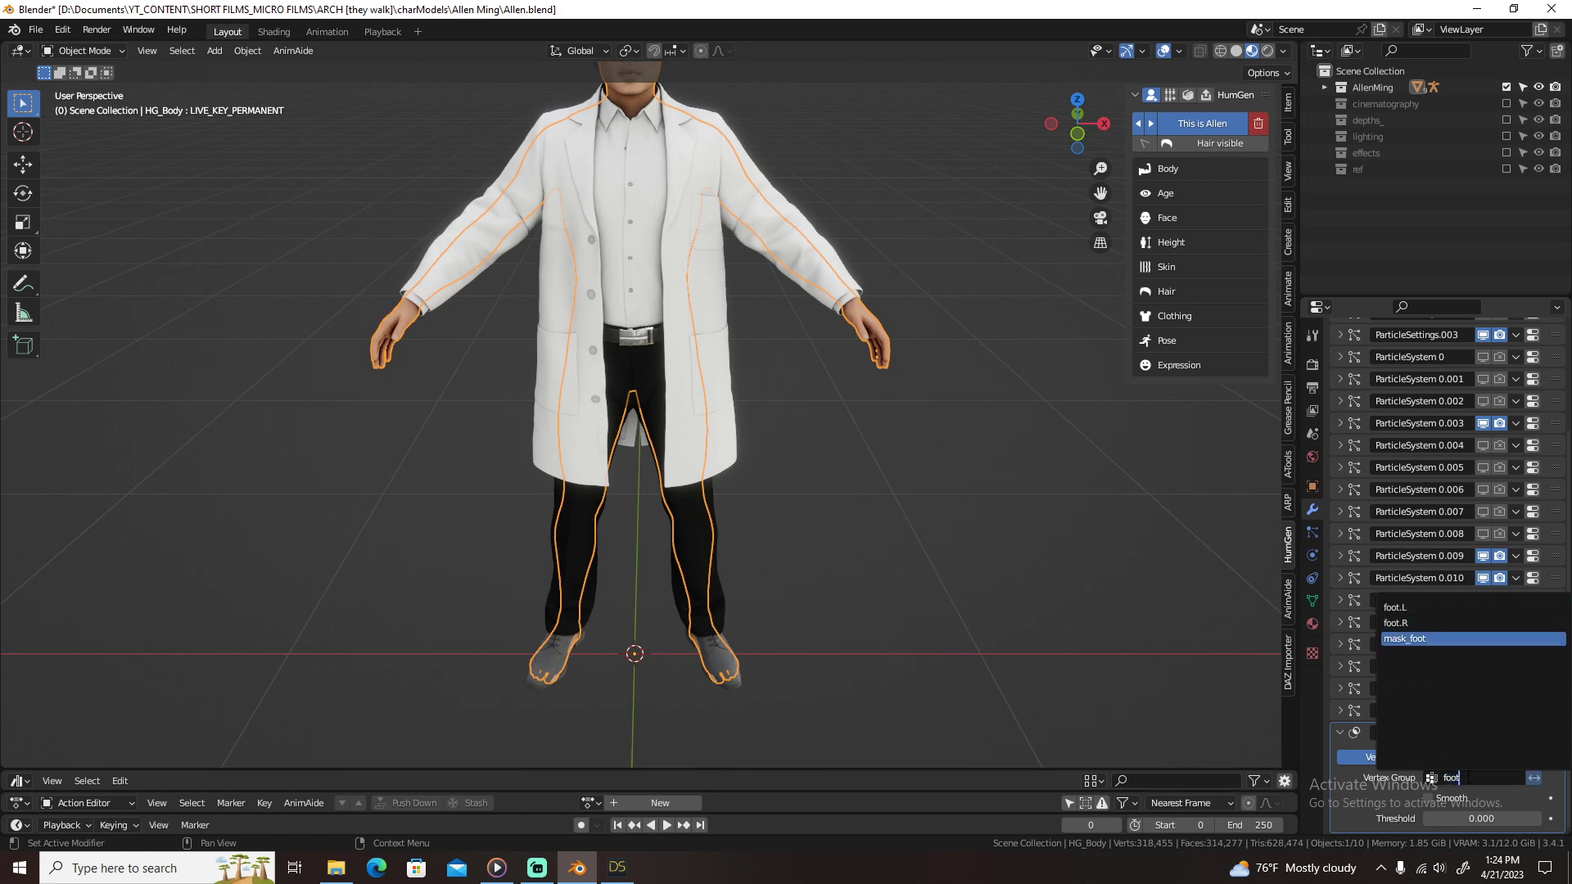
key(Return)
click(1341, 732)
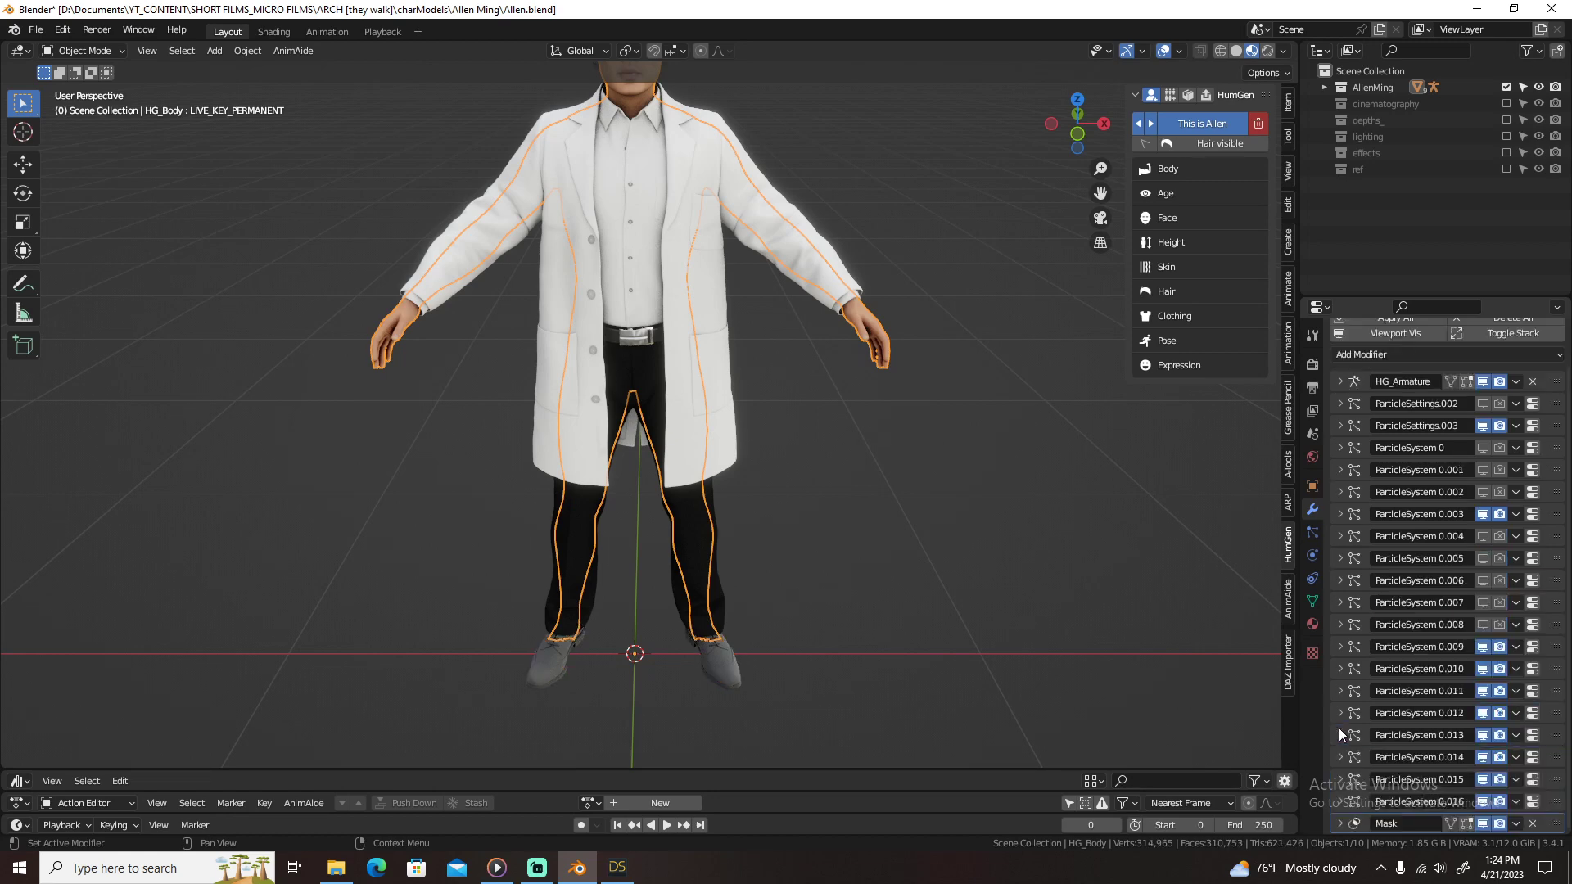
key(ctrl+s)
Step: Add a second Mask modifier to the human's body using the mask_arms_long vertex group
click(1439, 355)
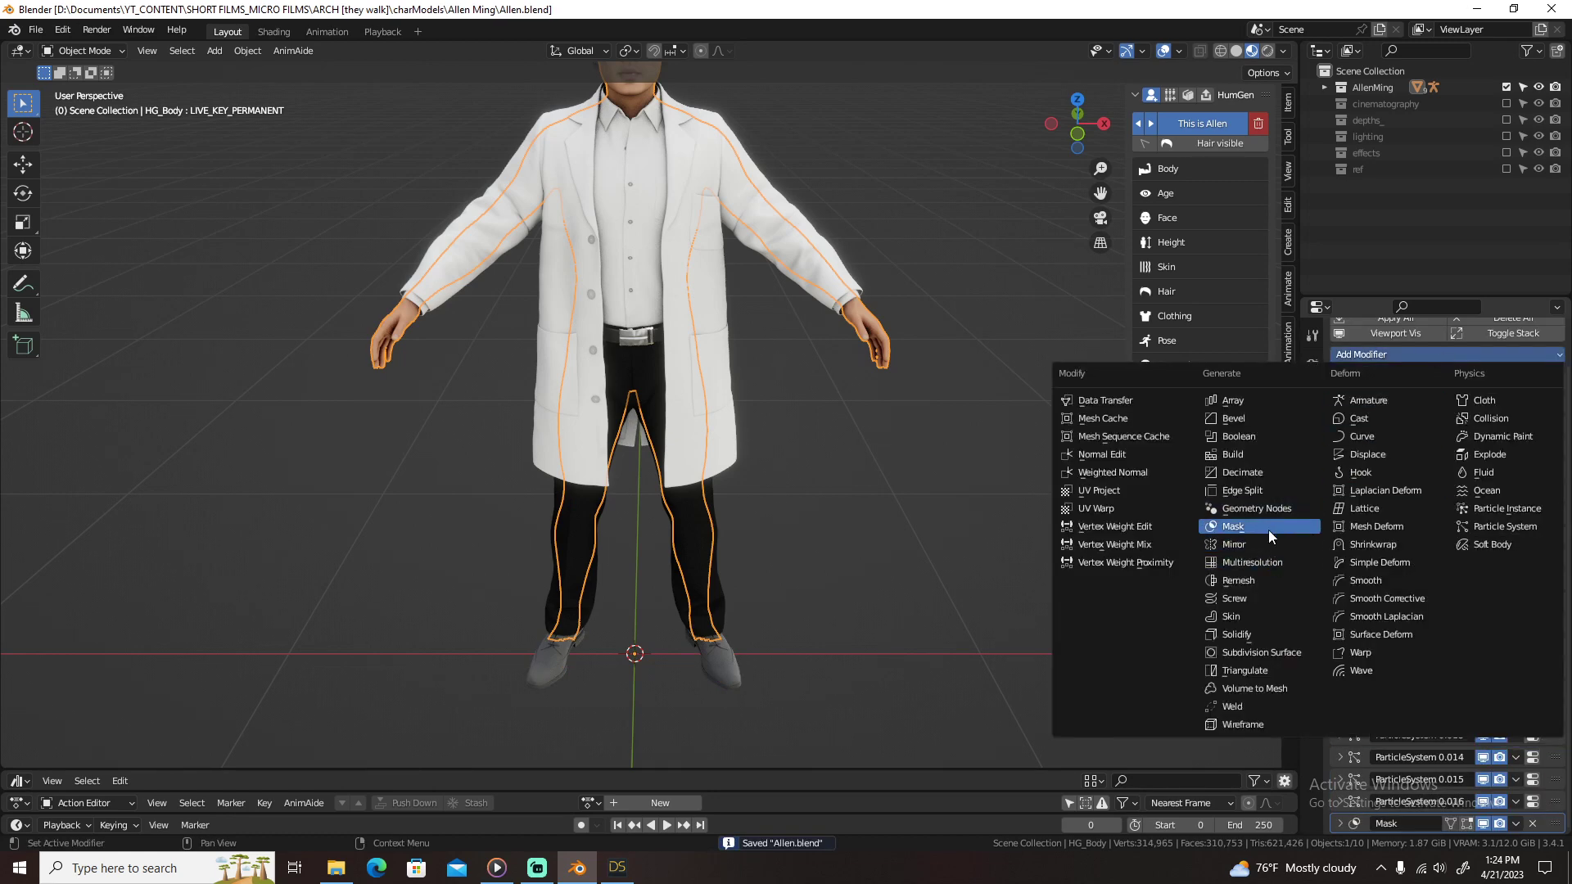
scroll(1447, 755, down, 4)
click(1485, 778)
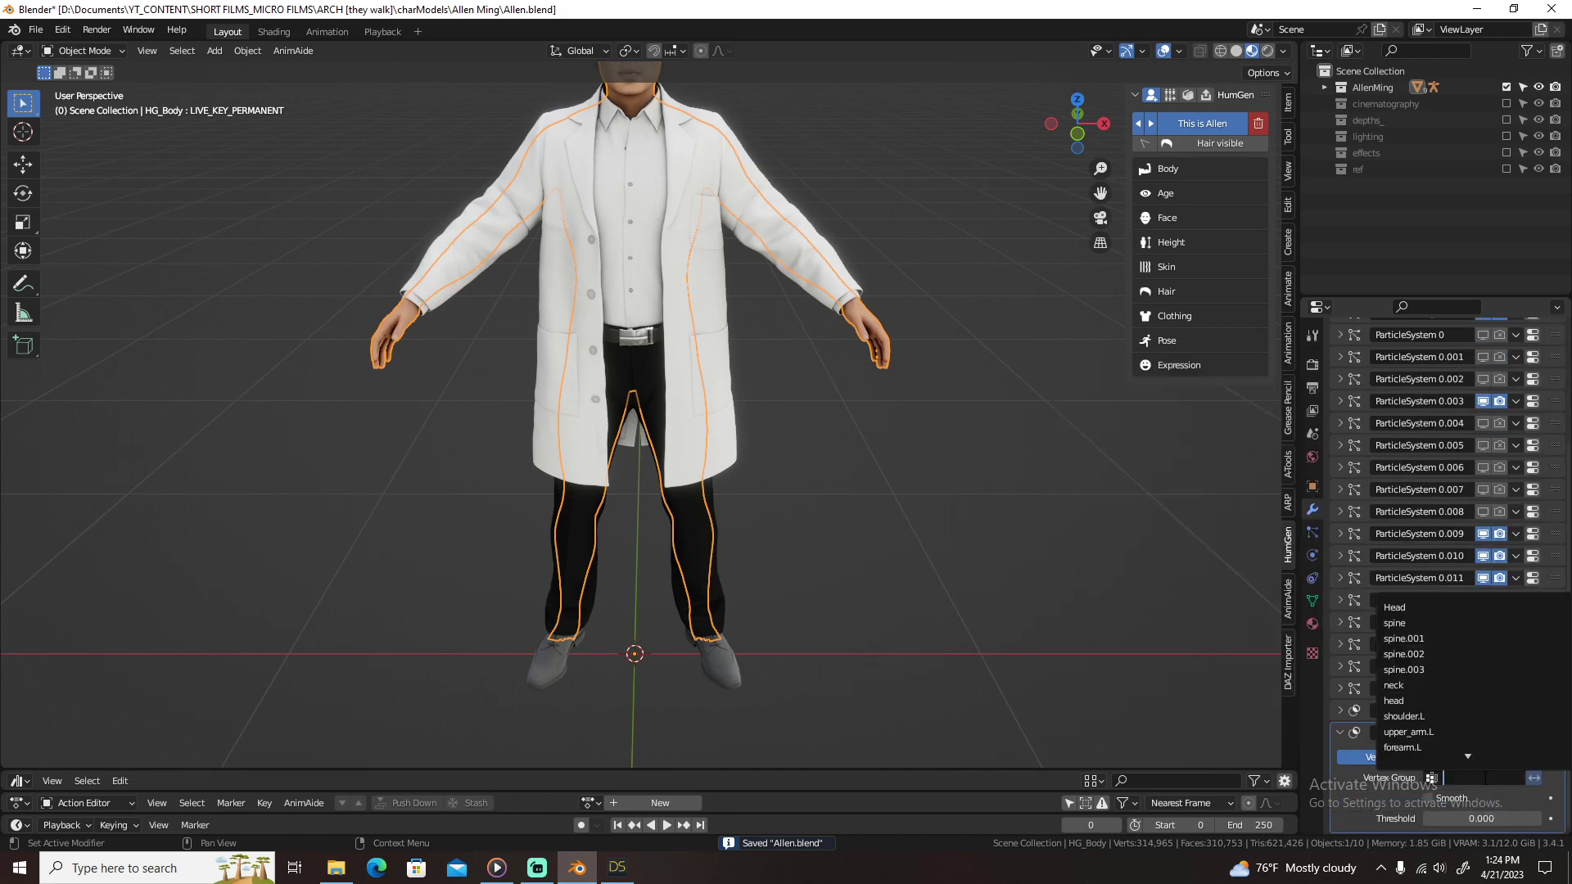
text(long)
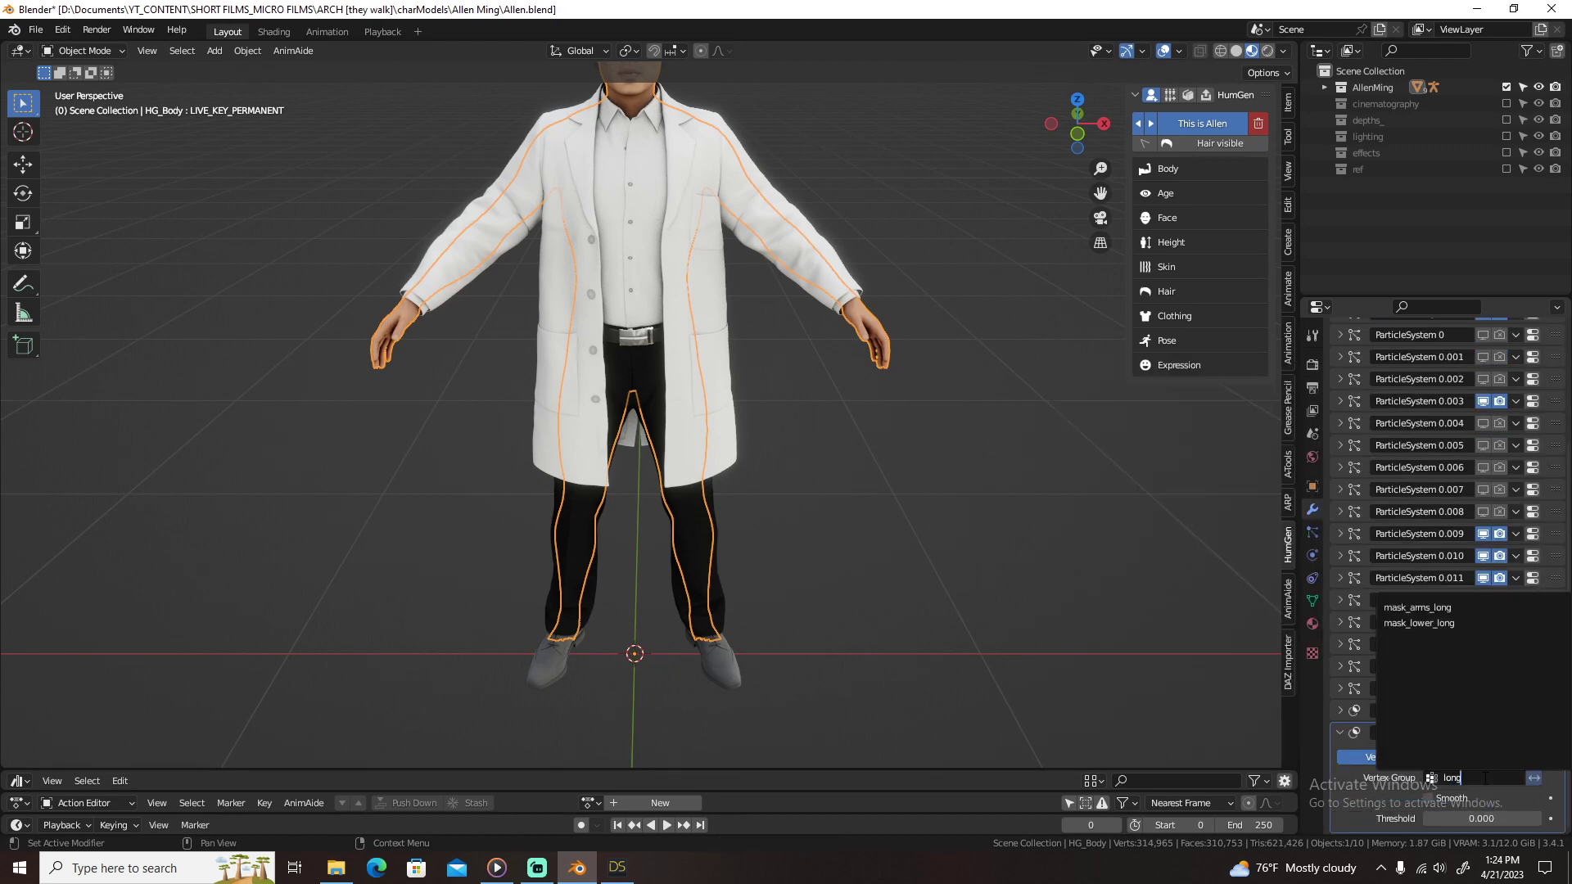
click(1417, 608)
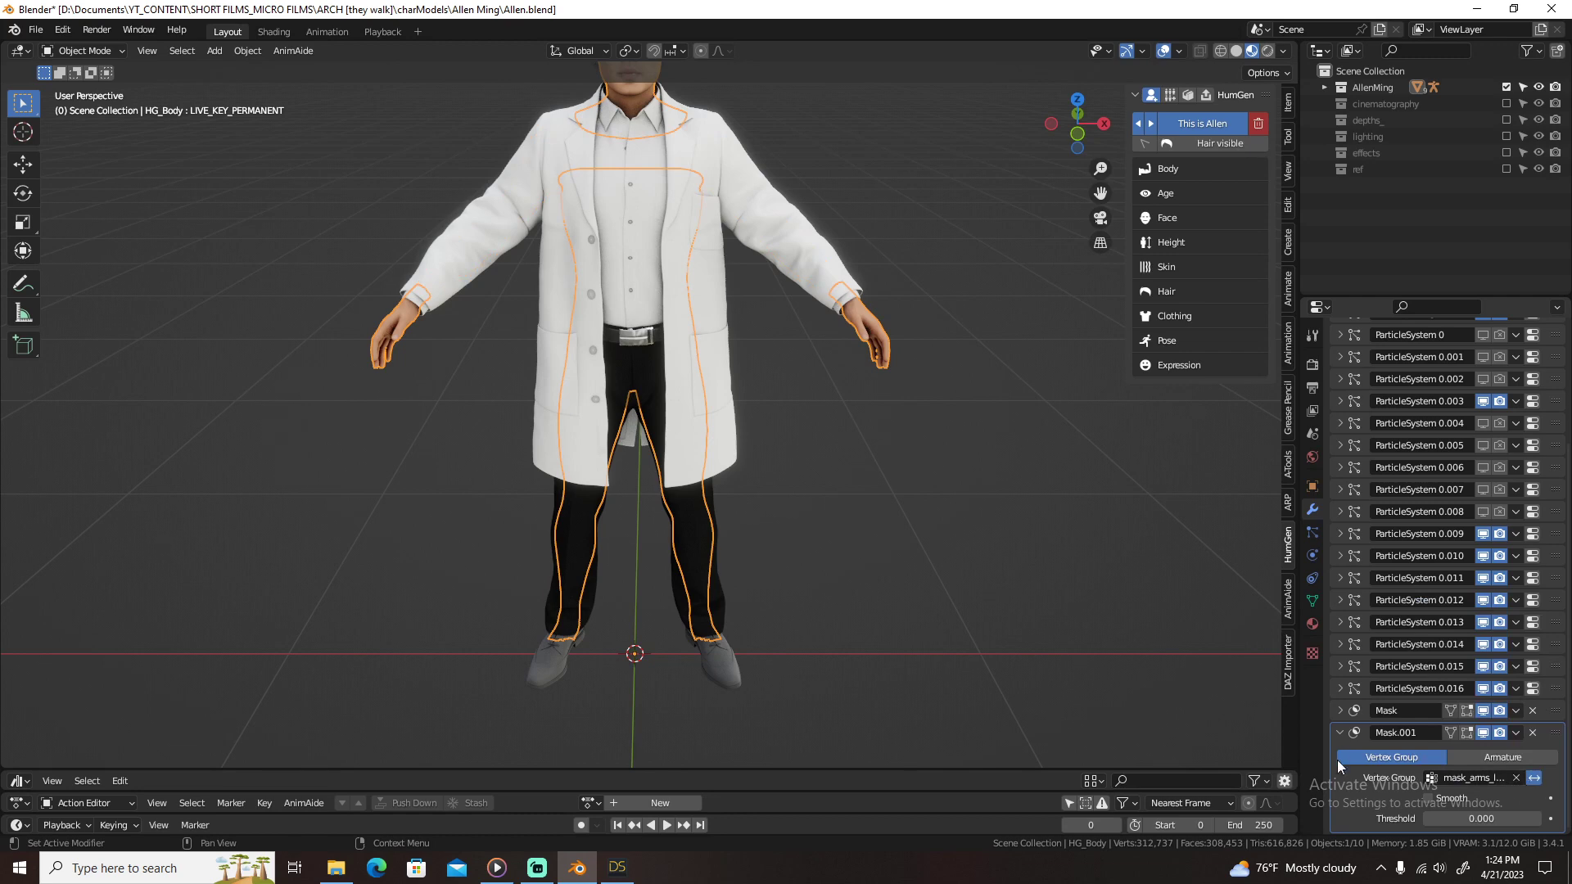
click(1339, 732)
Step: Add another Mask modifier to the body with mask_lower_long as its vertex group
click(1412, 332)
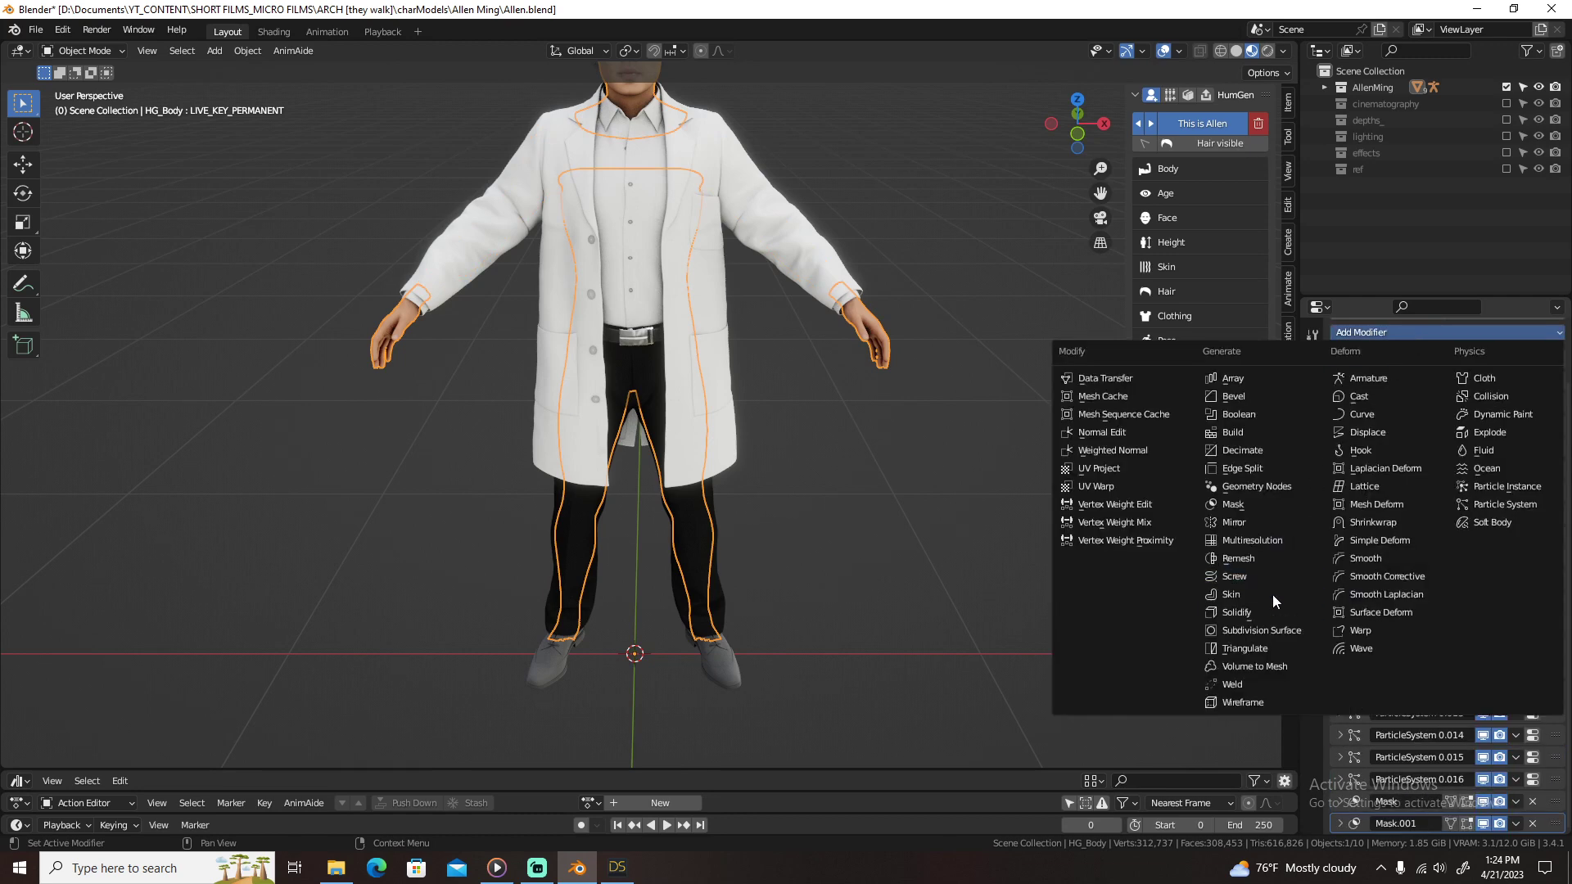
click(1271, 504)
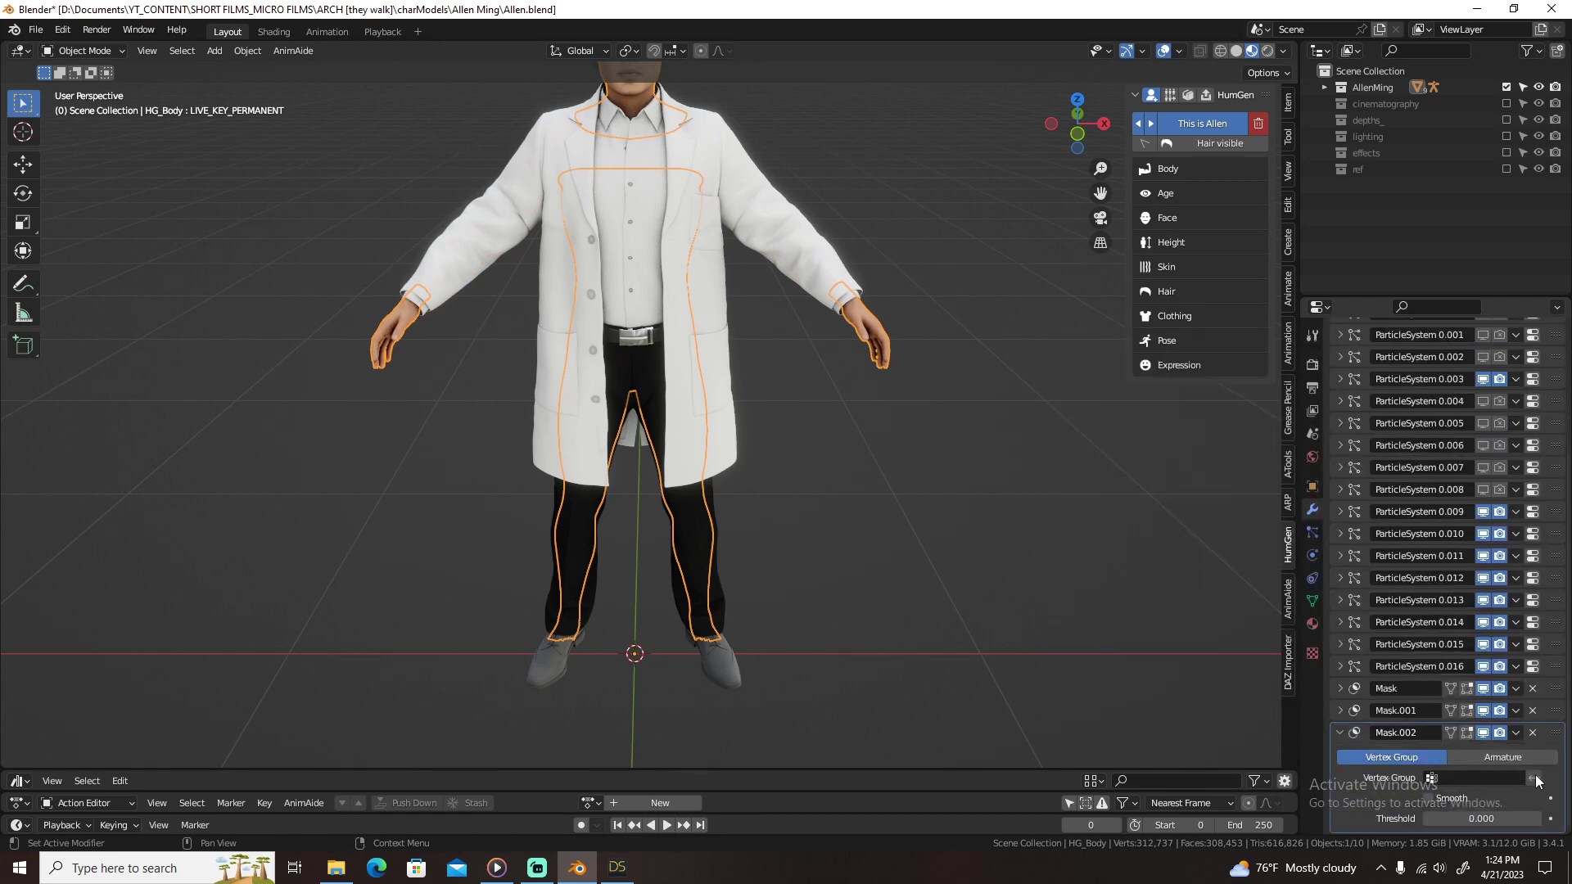
click(1482, 779)
text(mask)
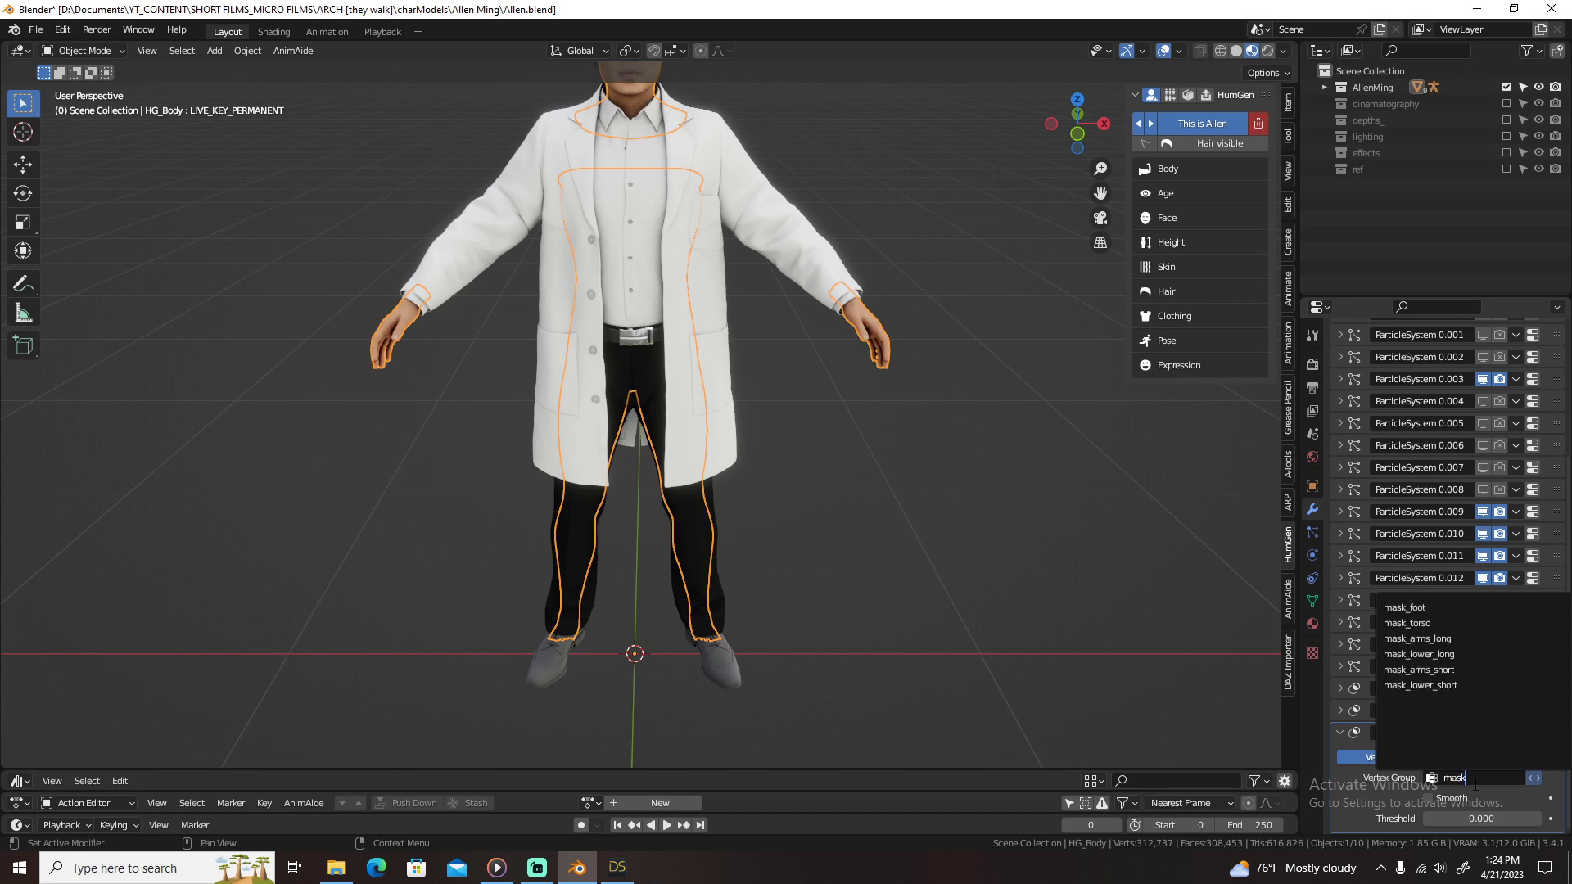
click(1434, 654)
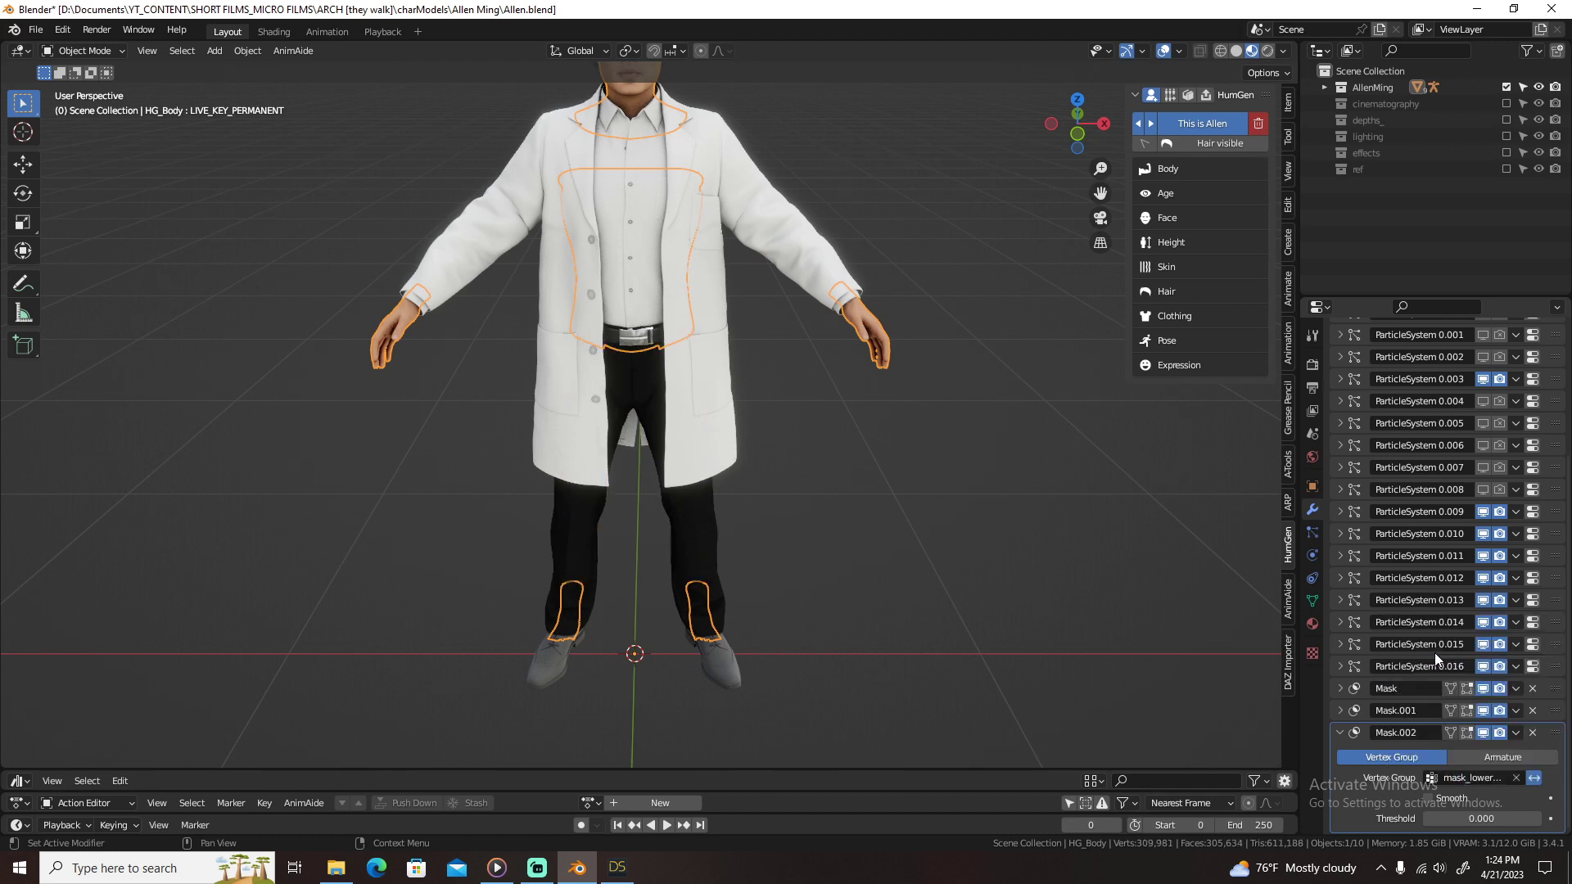
click(1338, 734)
Step: Add a fourth Mask modifier to the body using the mask_torso vertex group
scroll(1384, 532, up, 5)
click(1412, 398)
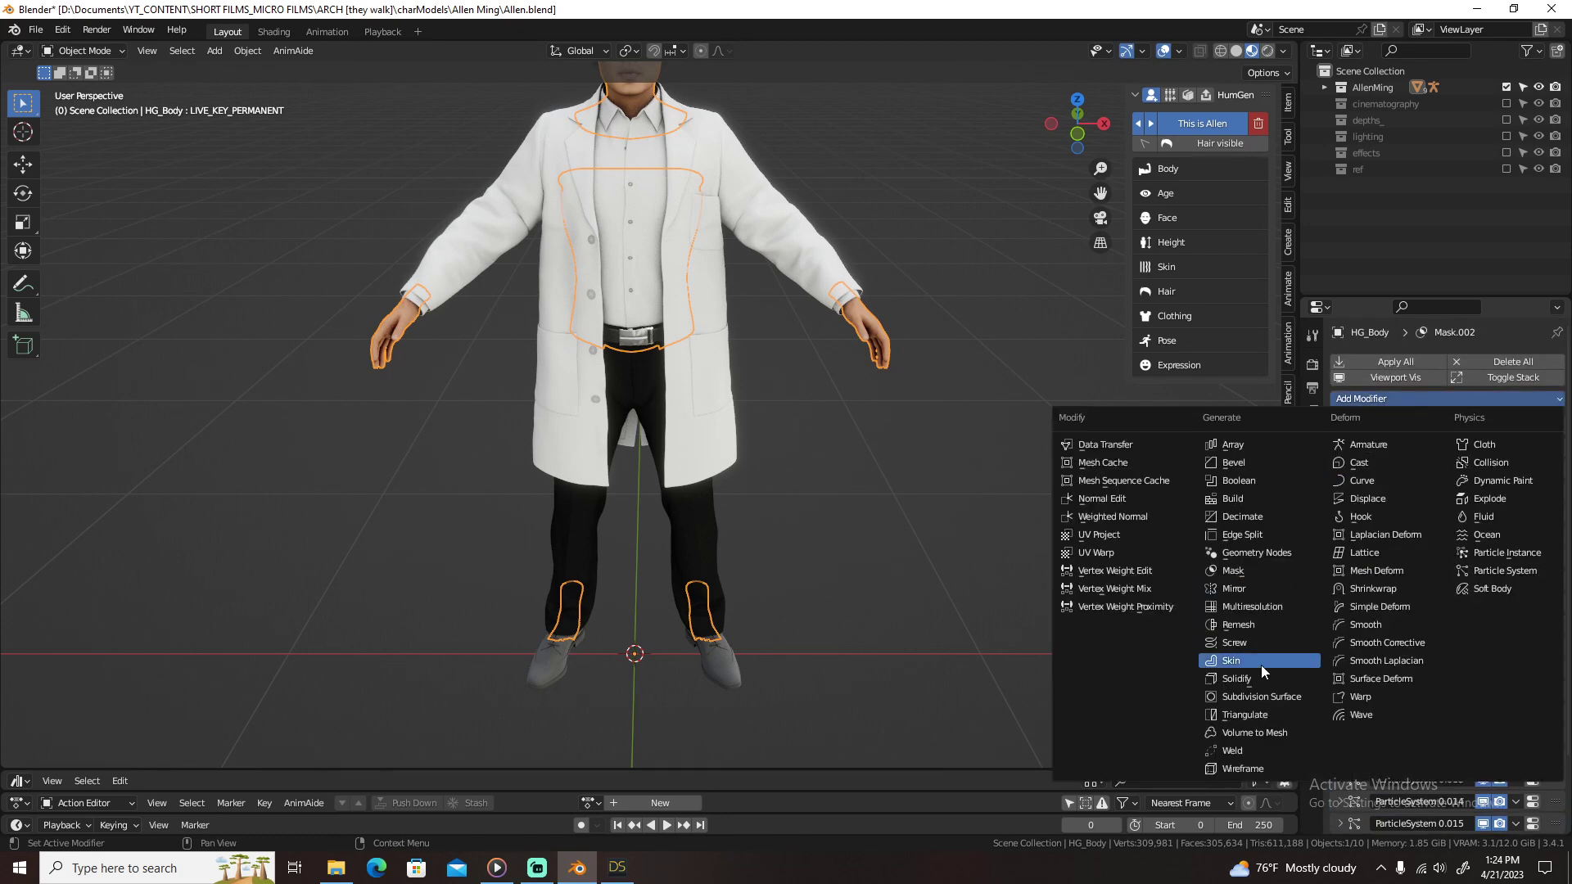
click(1266, 569)
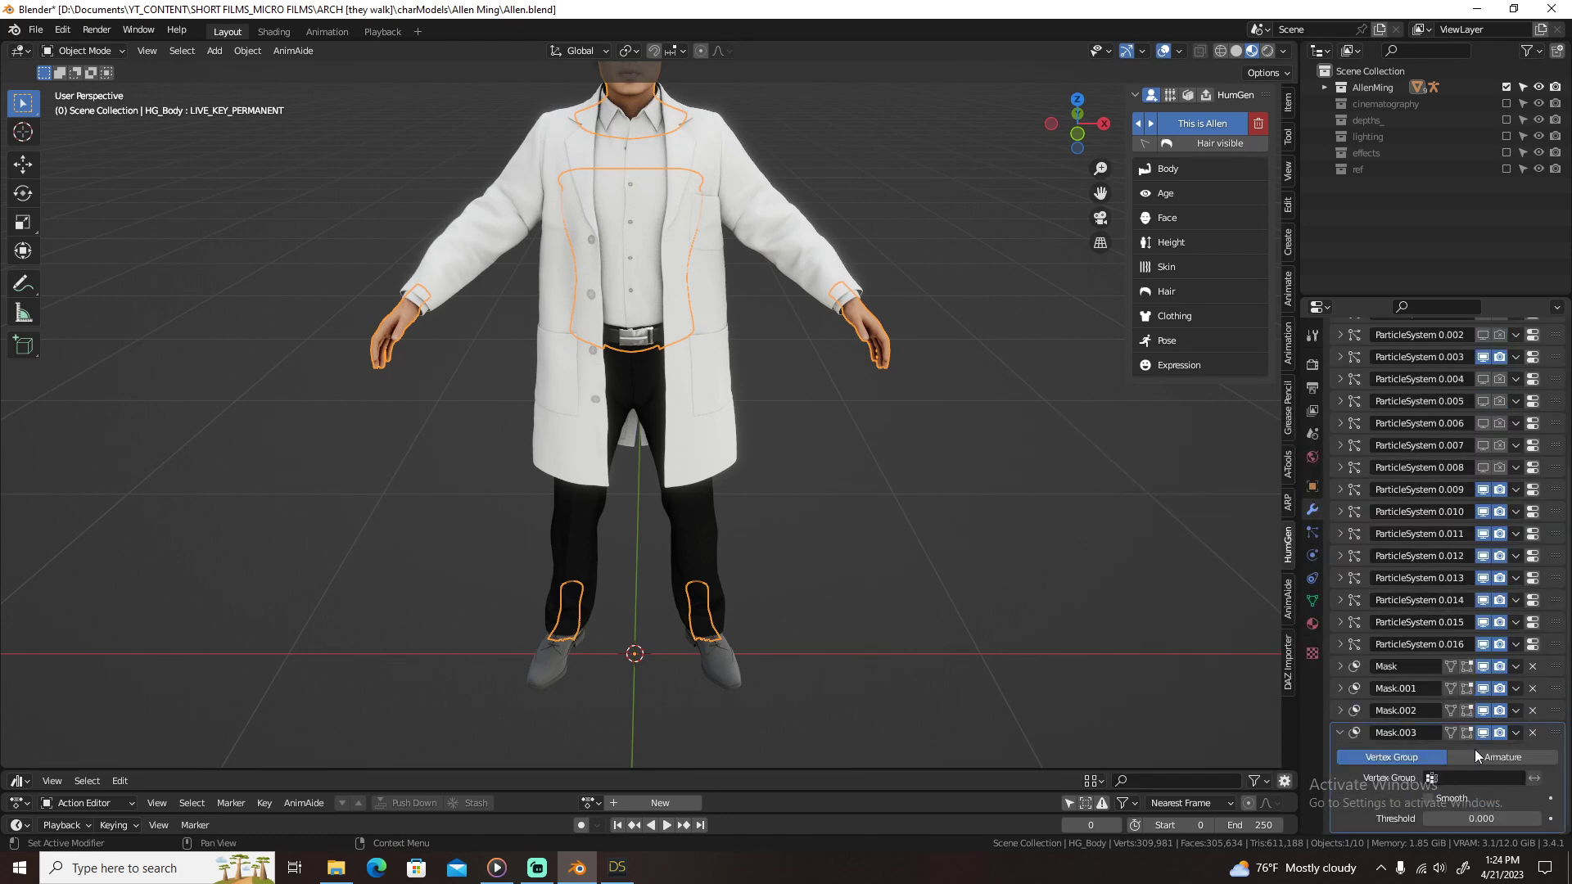
click(1476, 778)
text(torso)
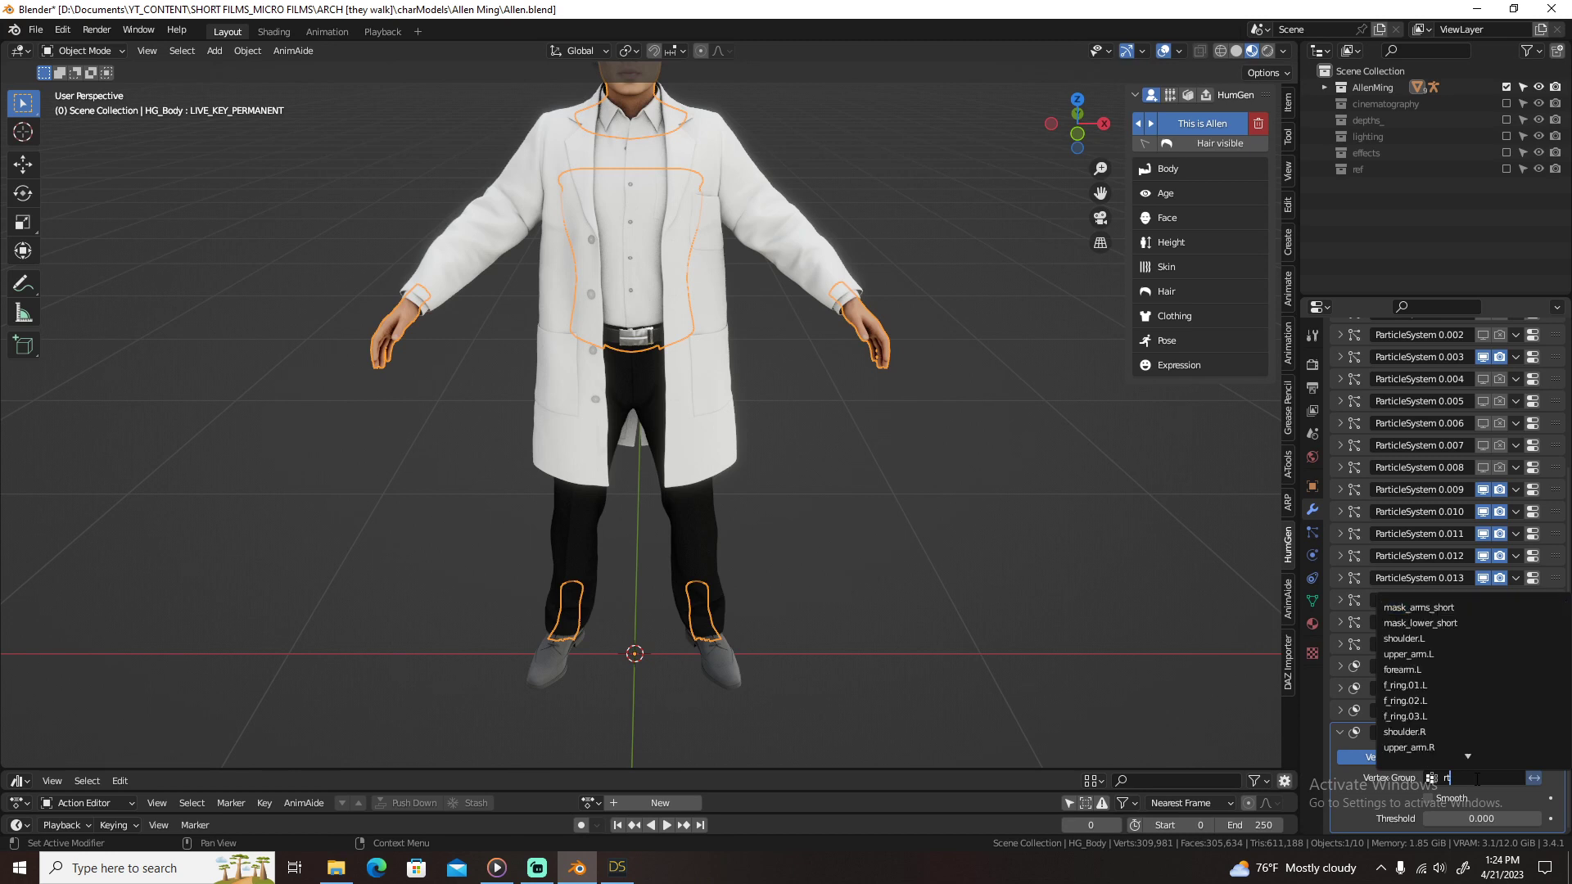
key(Return)
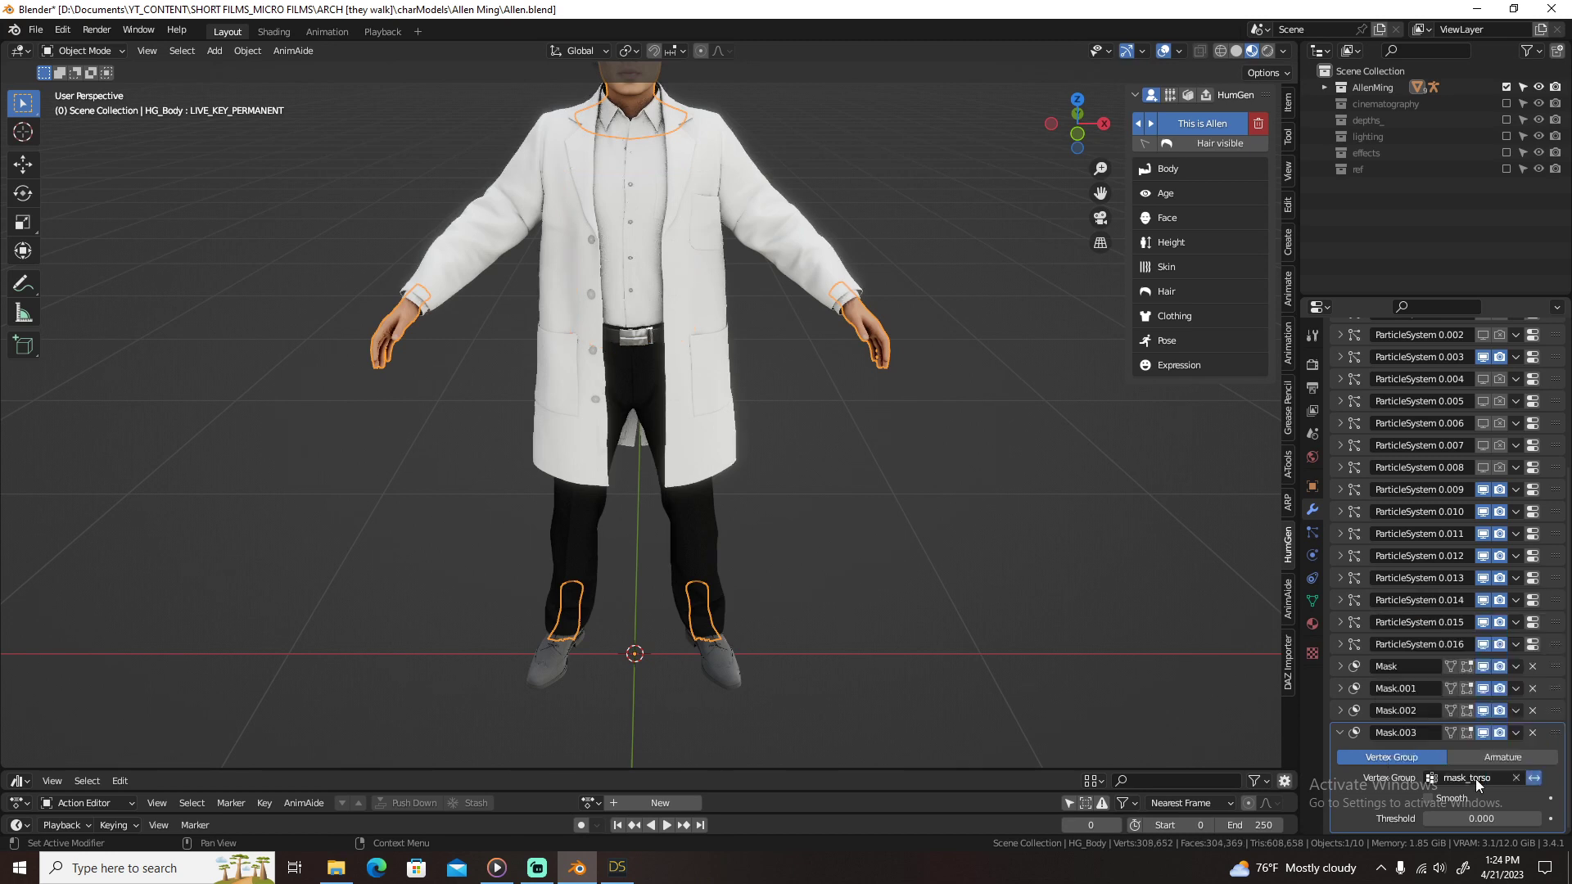
click(1340, 732)
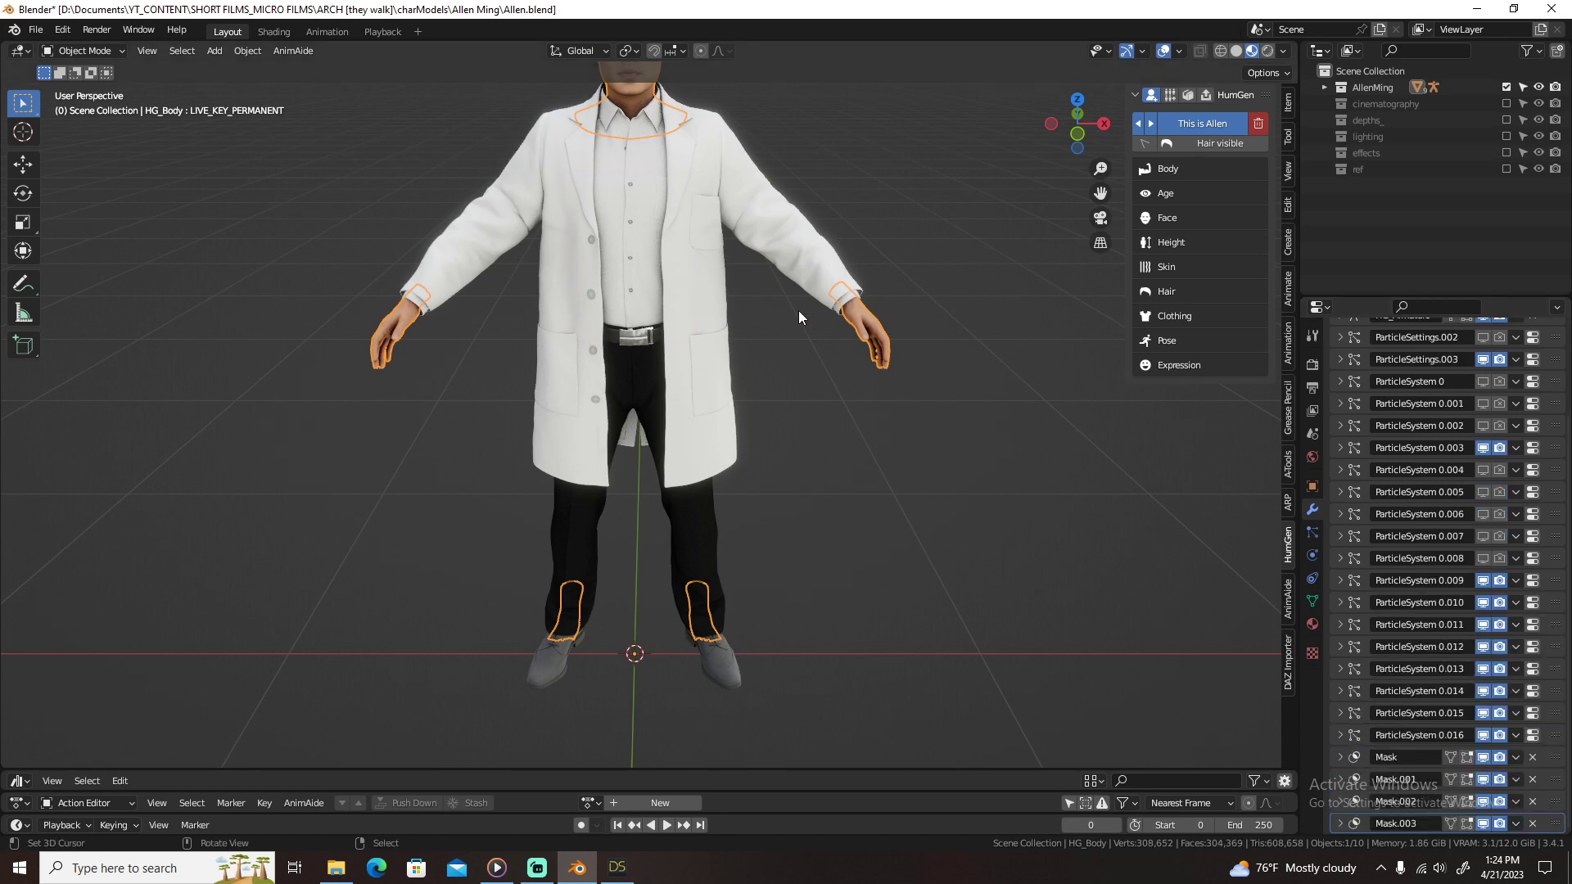
Step: Select the lab coat and remove its CorrectiveSmooth modifier
scroll(799, 311, down, 2)
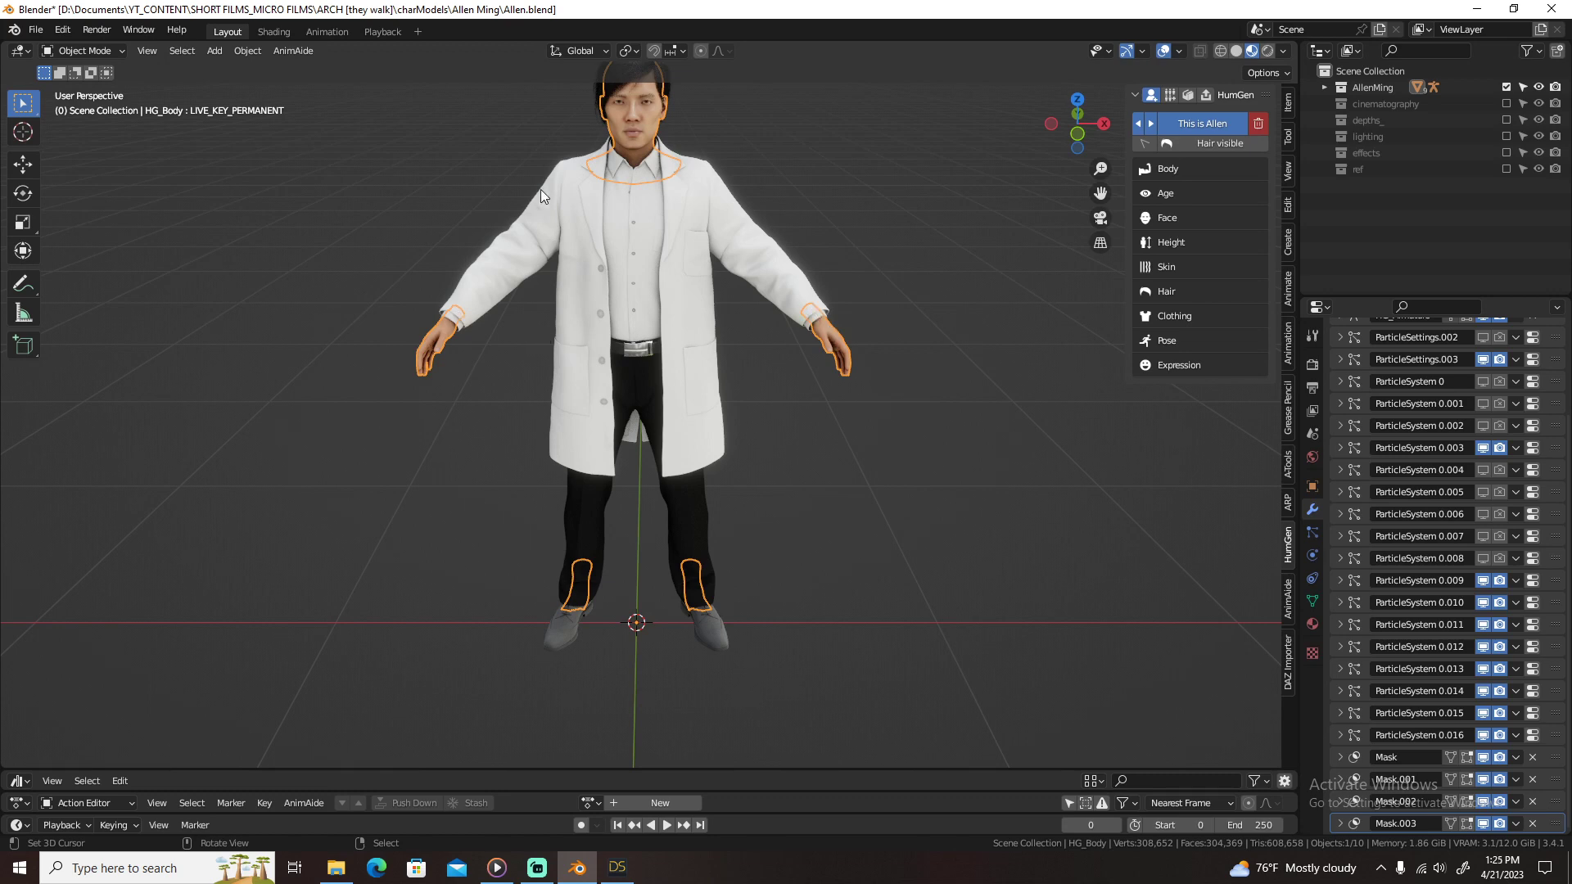
click(1026, 410)
middle_drag(1026, 411, 547, 470)
scroll(547, 470, up, 2)
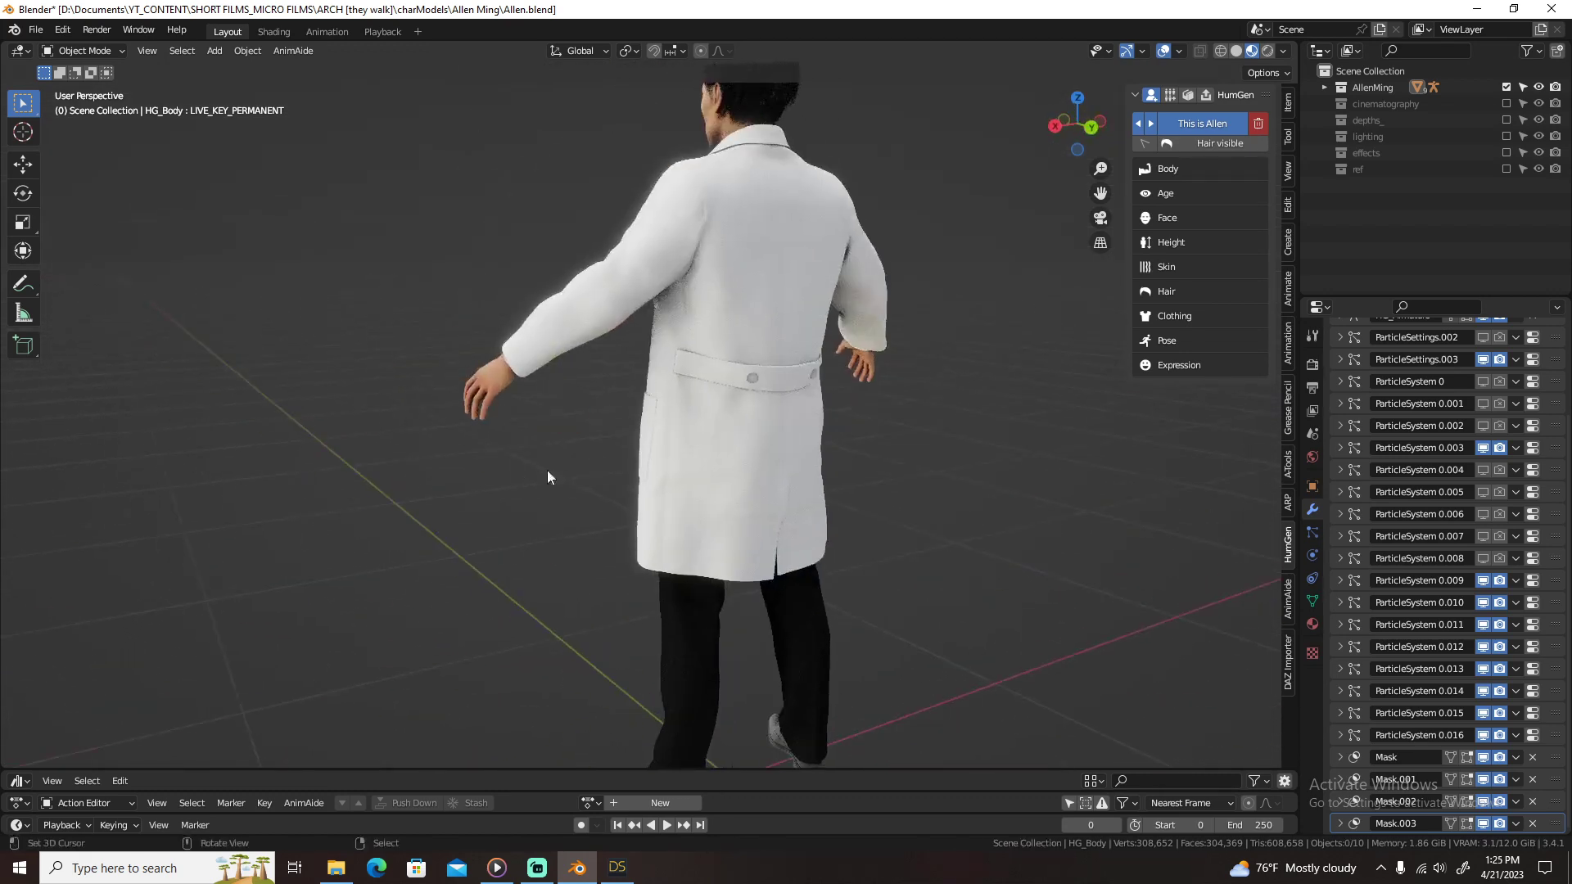
right_click(728, 455)
scroll(733, 457, up, 5)
shift+middle_drag(853, 518, 663, 270)
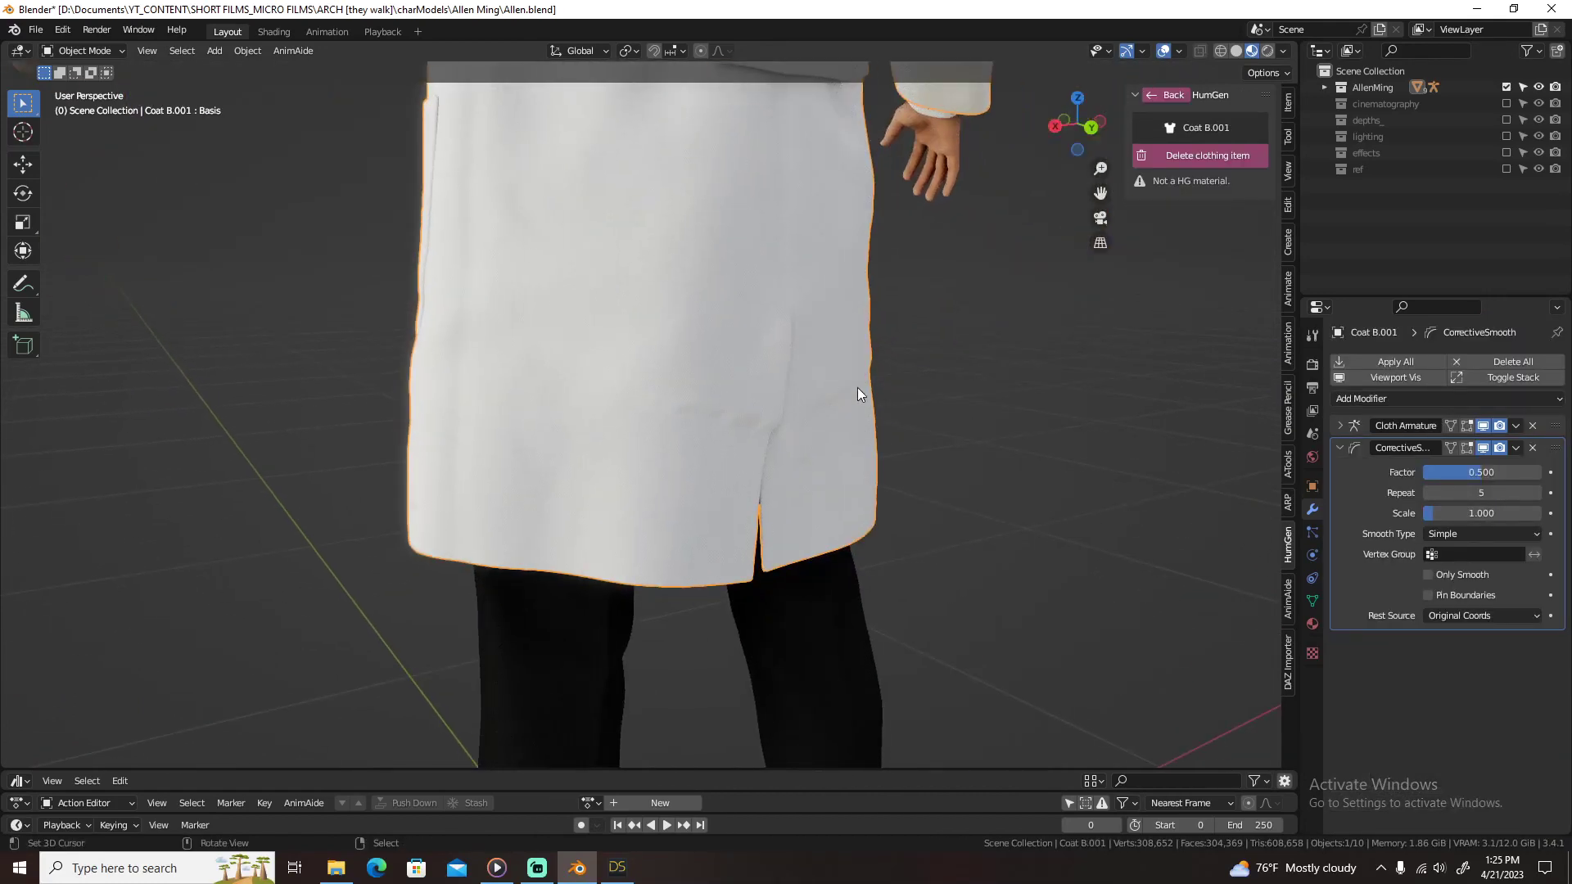
middle_drag(857, 393, 901, 410)
click(1533, 448)
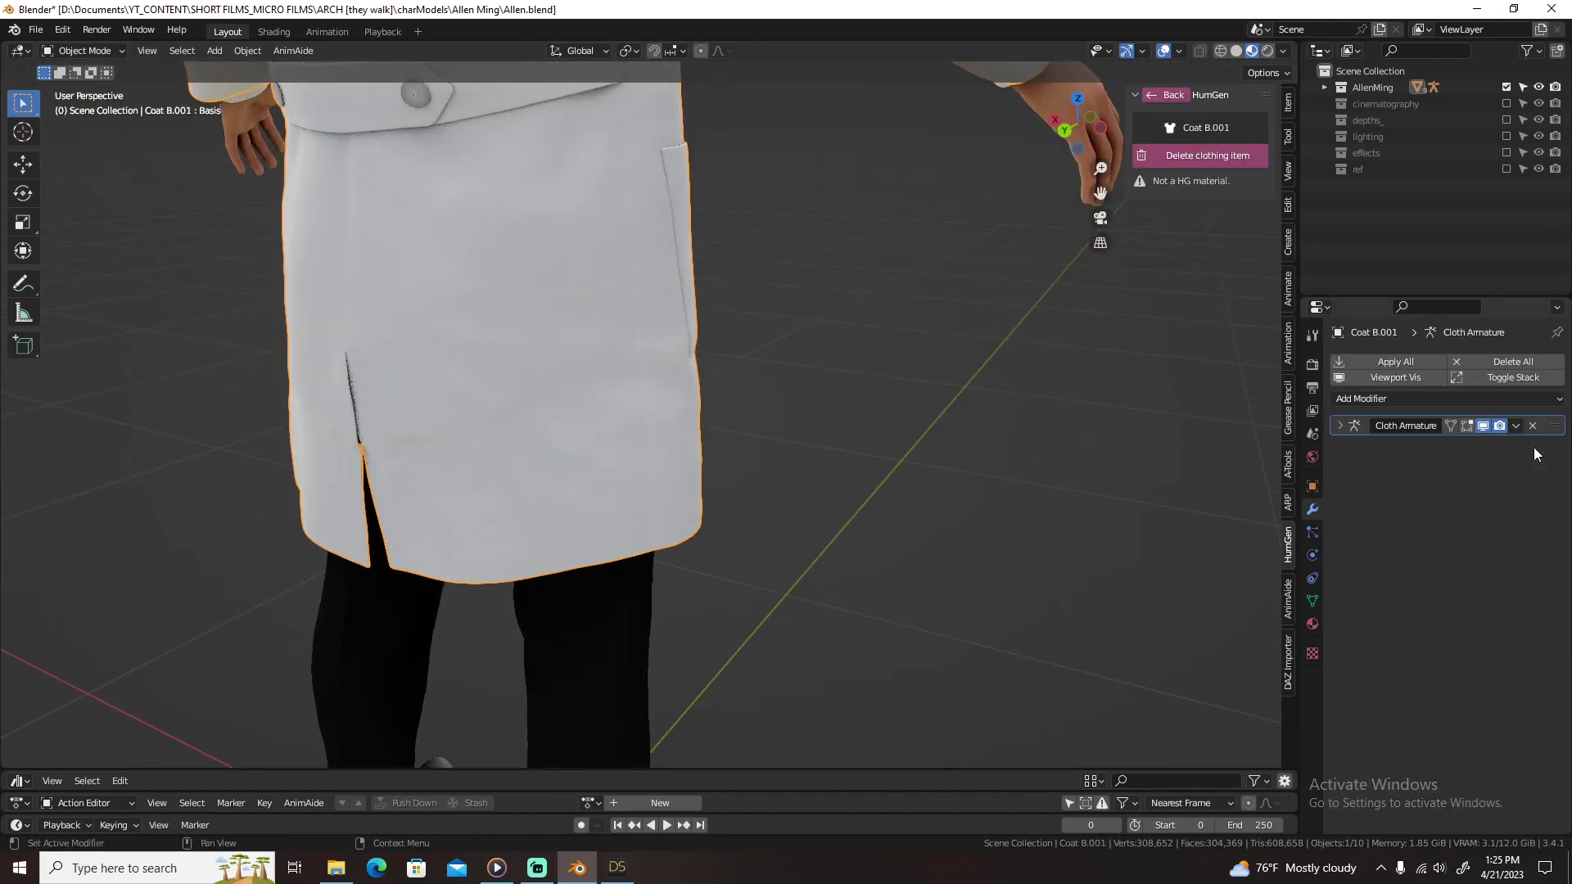
Step: Smooth the creases around the slit on the back of the coat in Sculpt Mode using the Smooth brush
scroll(726, 443, up, 1)
middle_drag(725, 442, 804, 418)
scroll(804, 416, down, 1)
key(ctrl+Tab)
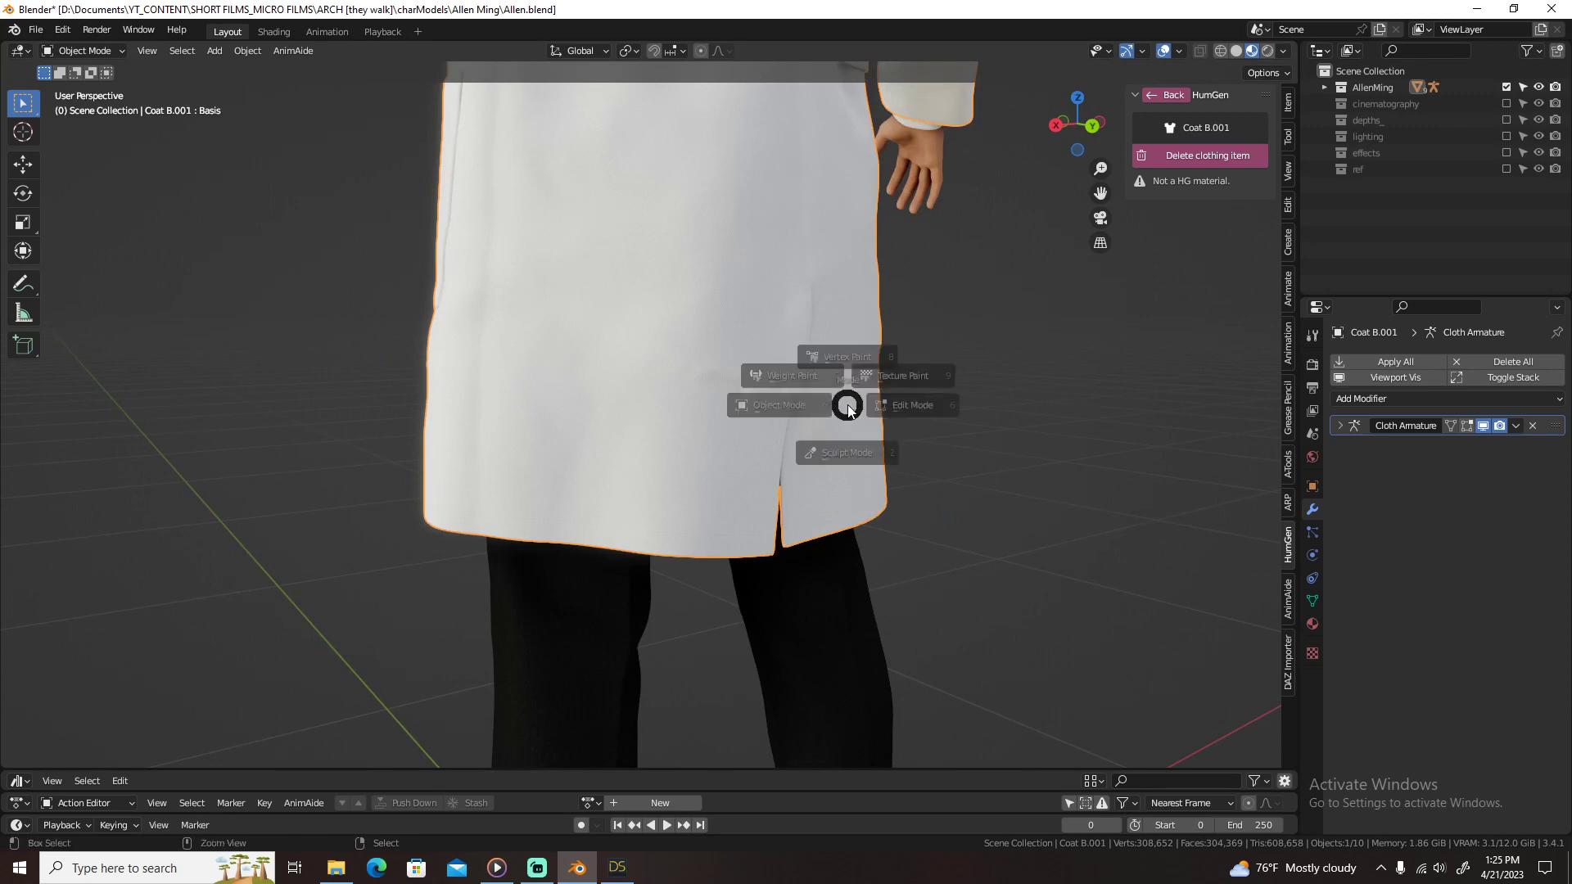
click(848, 471)
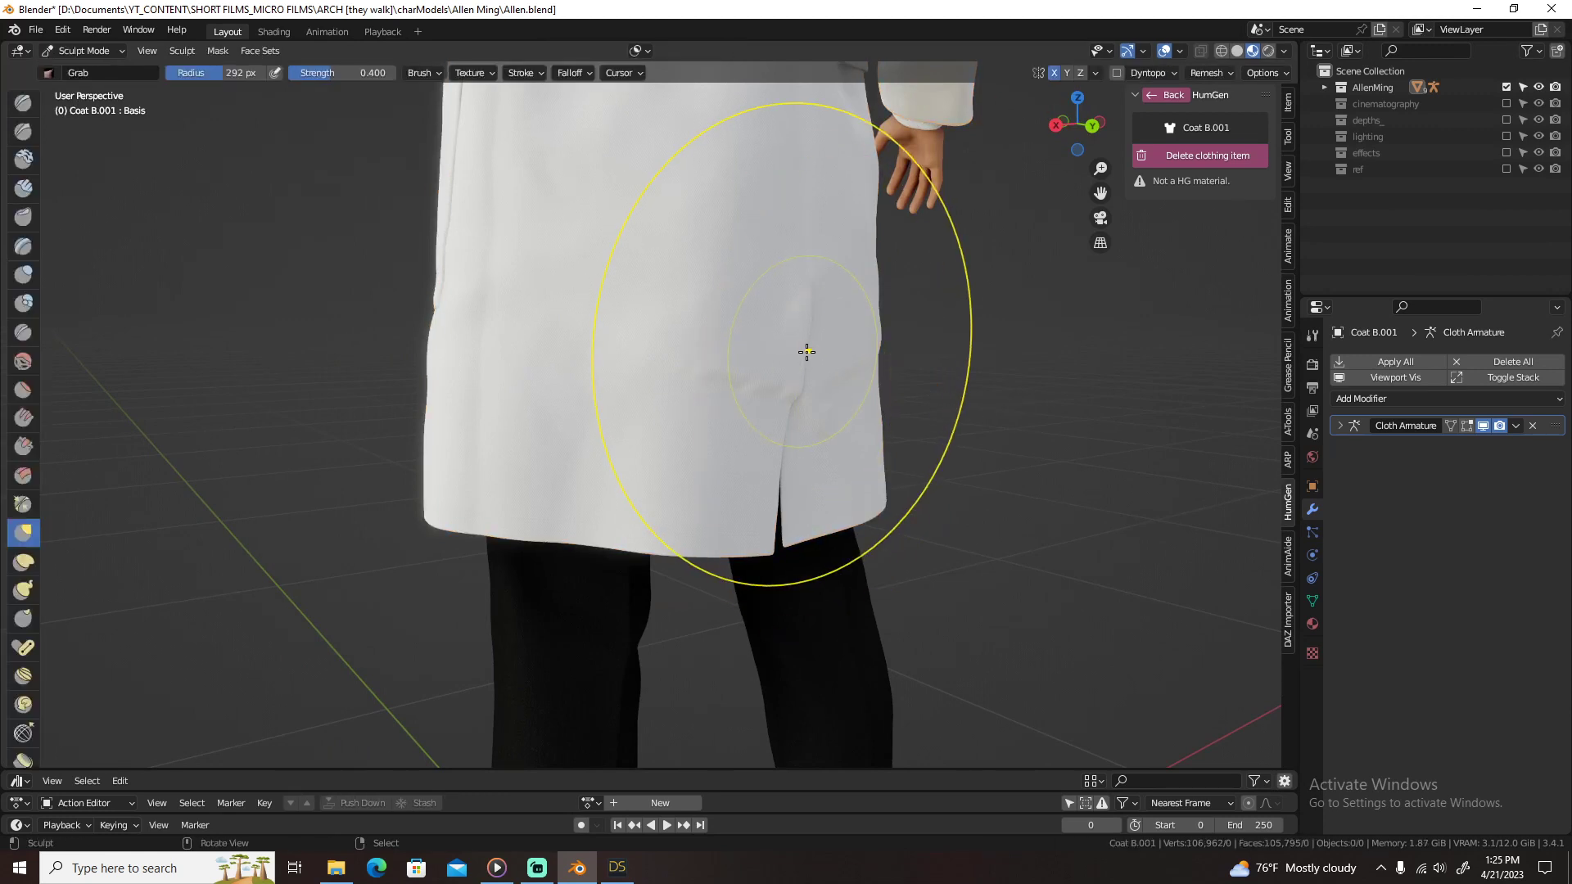
key(shift+s)
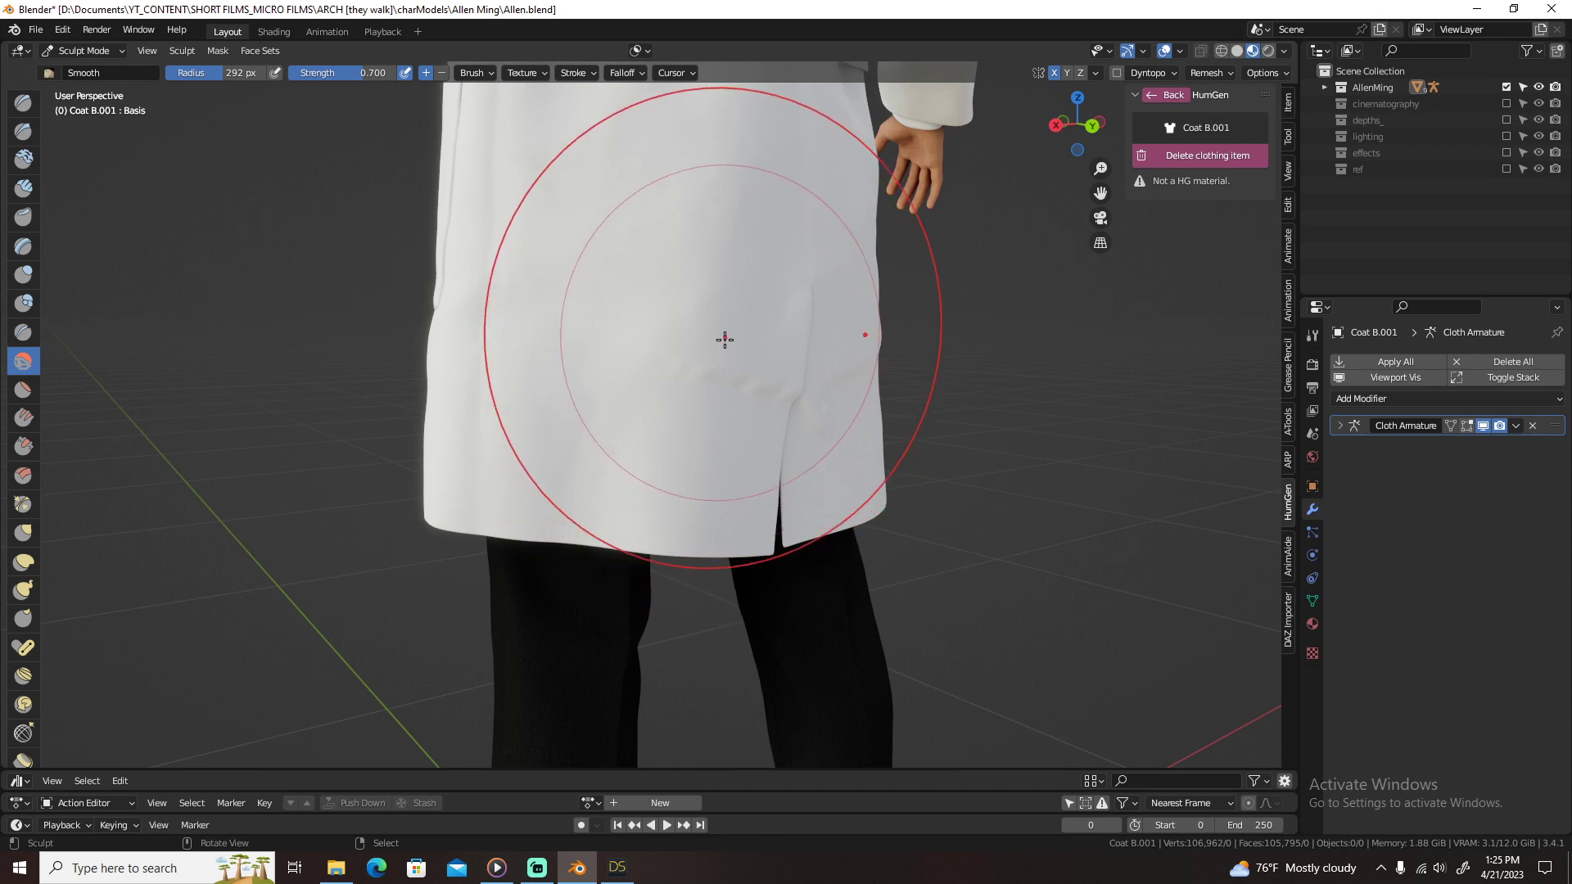
mouse_move(725, 339)
mouse_down()
mouse_move(736, 375)
mouse_move(730, 351)
mouse_move(773, 354)
mouse_up()
mouse_move(822, 295)
mouse_down()
mouse_move(855, 374)
mouse_move(852, 336)
mouse_up()
mouse_move(659, 193)
mouse_down()
mouse_move(597, 330)
mouse_move(684, 300)
mouse_up()
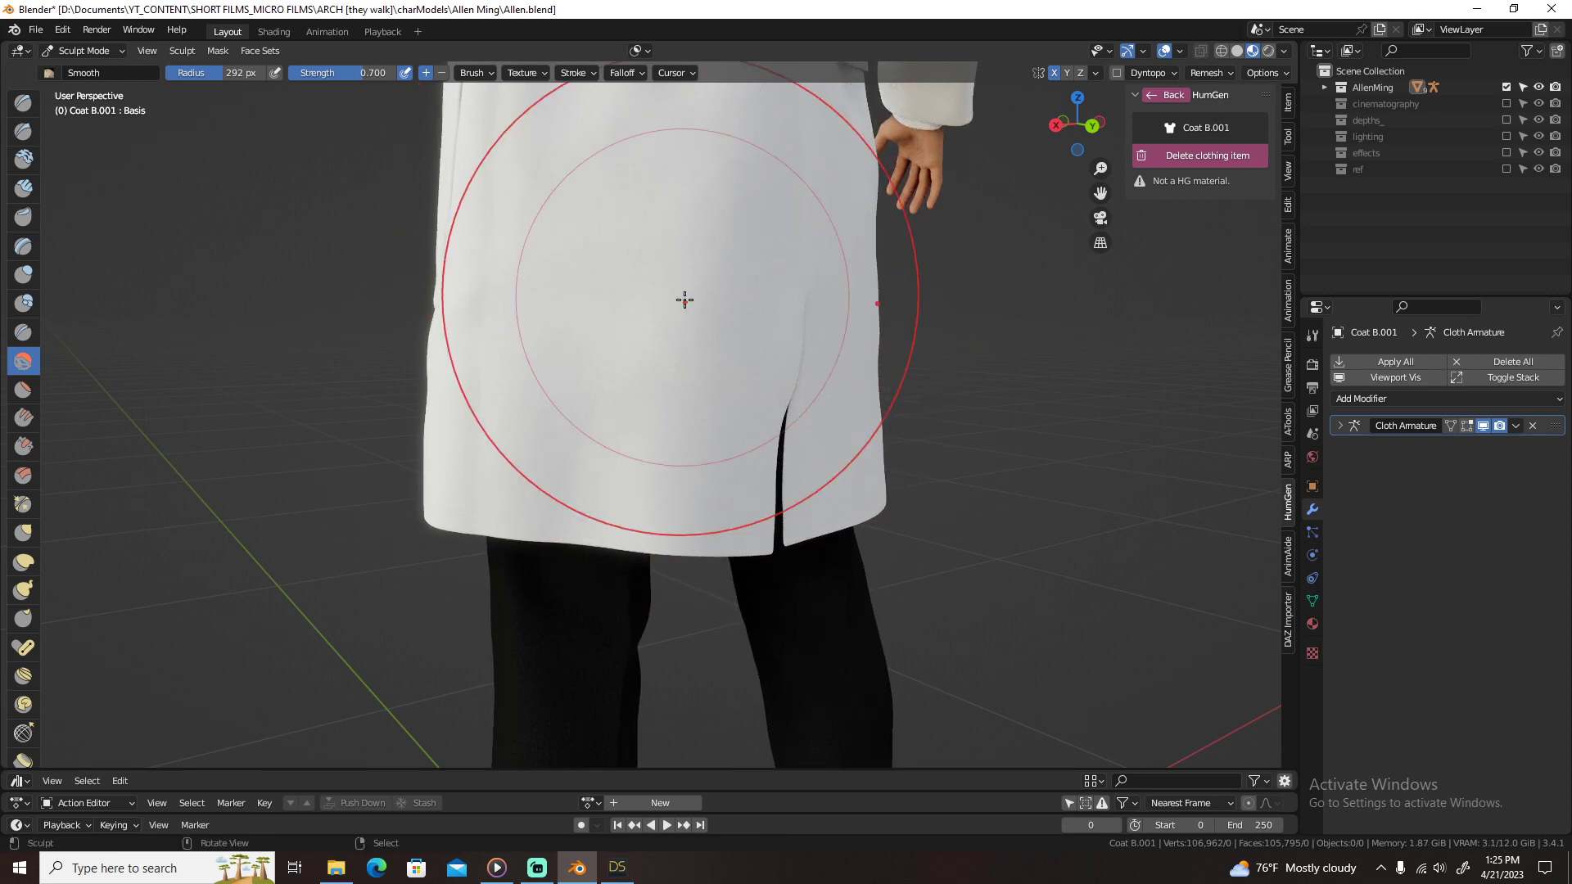
Step: Return to Object Mode, deselect everything and save the file
key(ctrl+Tab)
key(alt+a)
scroll(684, 300, down, 5)
key(ctrl+s)
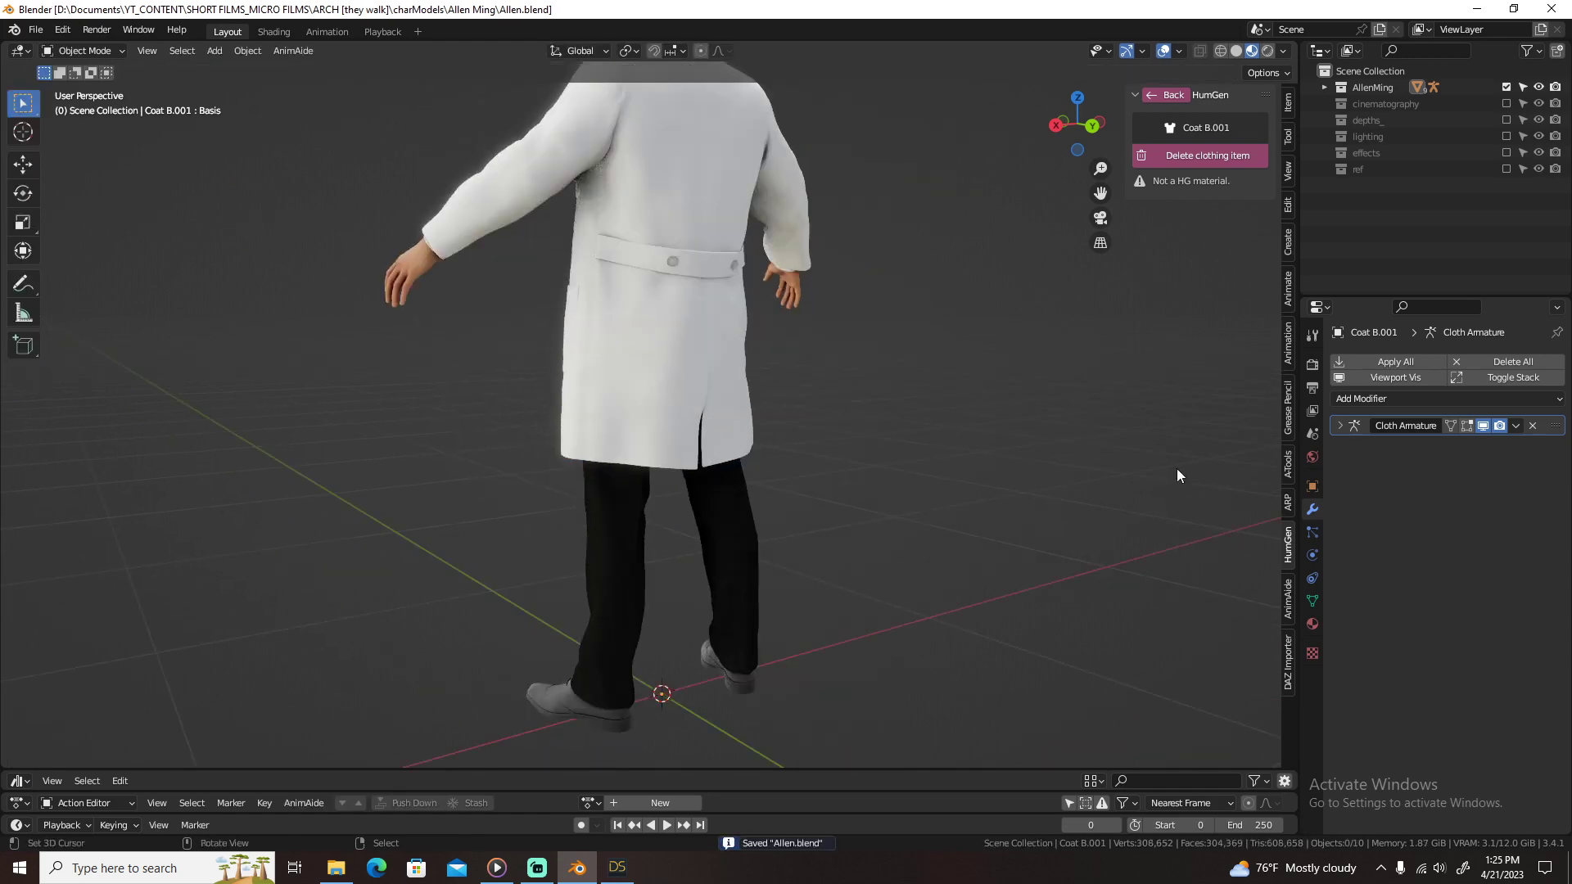
Step: Add a Smooth Corrective modifier back onto the coat and return to the human's main HumGen settings
click(1478, 401)
click(1410, 639)
middle_drag(573, 385, 826, 262)
click(1169, 94)
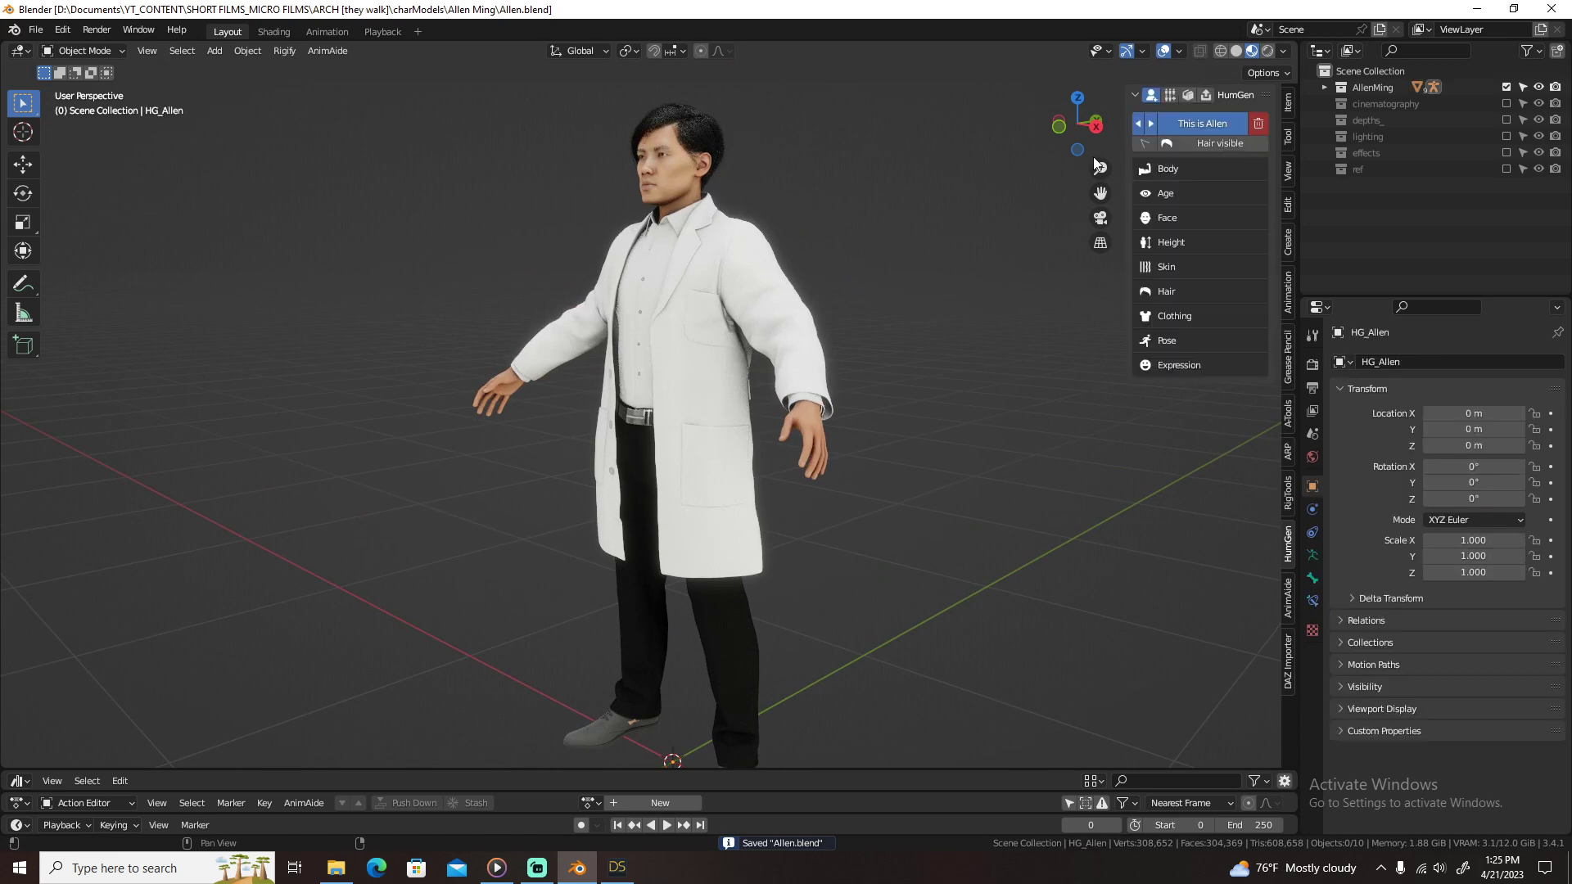
Step: Show the bones in the viewport with Solid shading and select the character's armature
click(1178, 53)
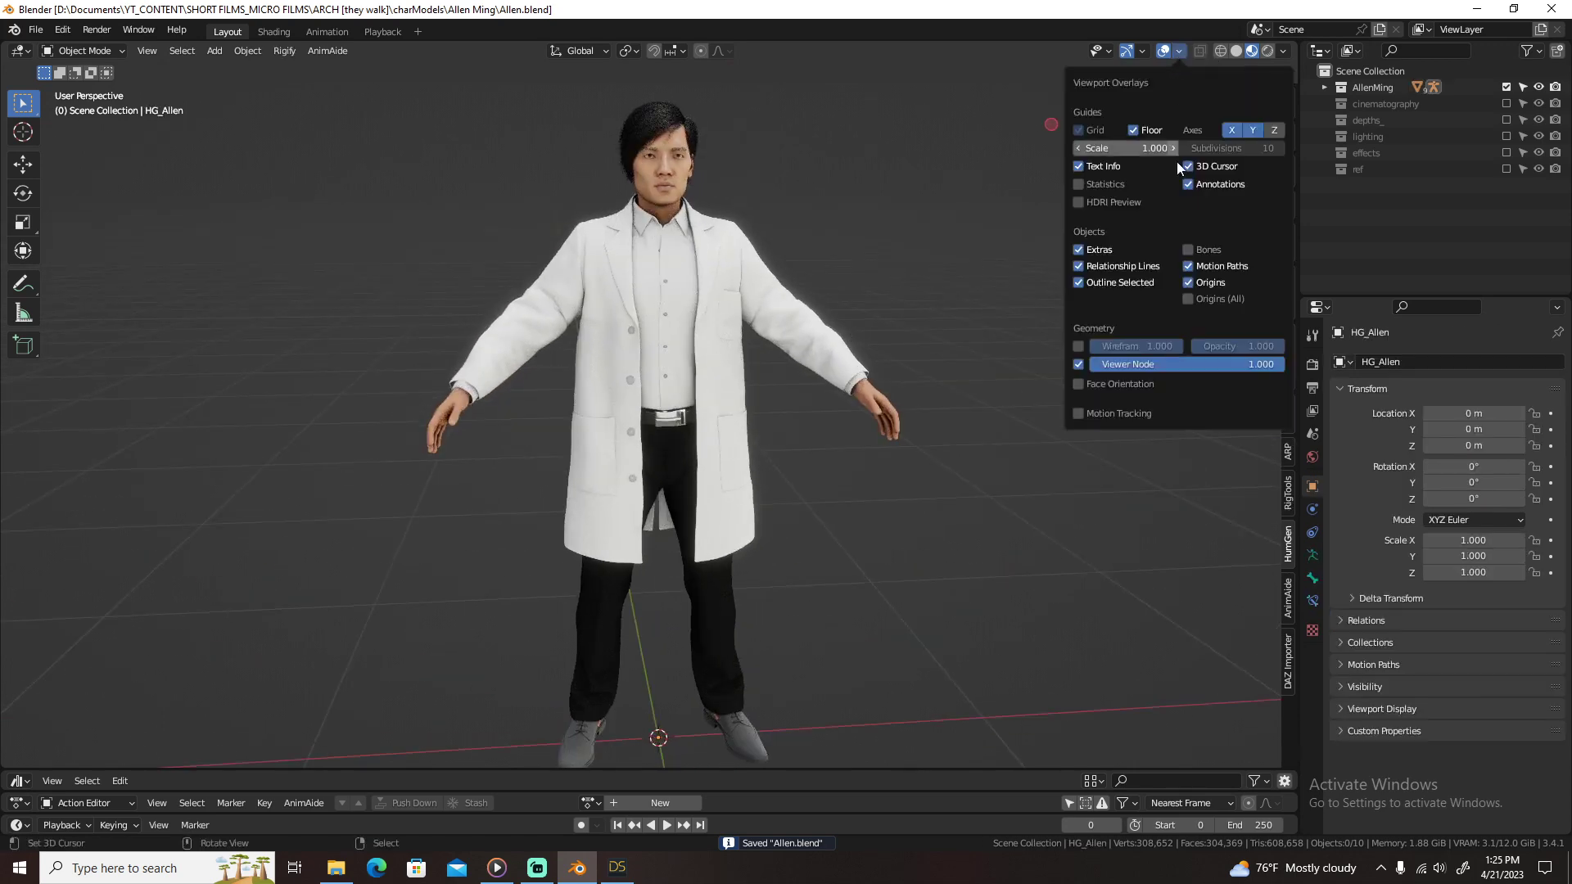
click(1211, 250)
middle_drag(646, 293, 793, 283)
click(1236, 52)
right_click(701, 174)
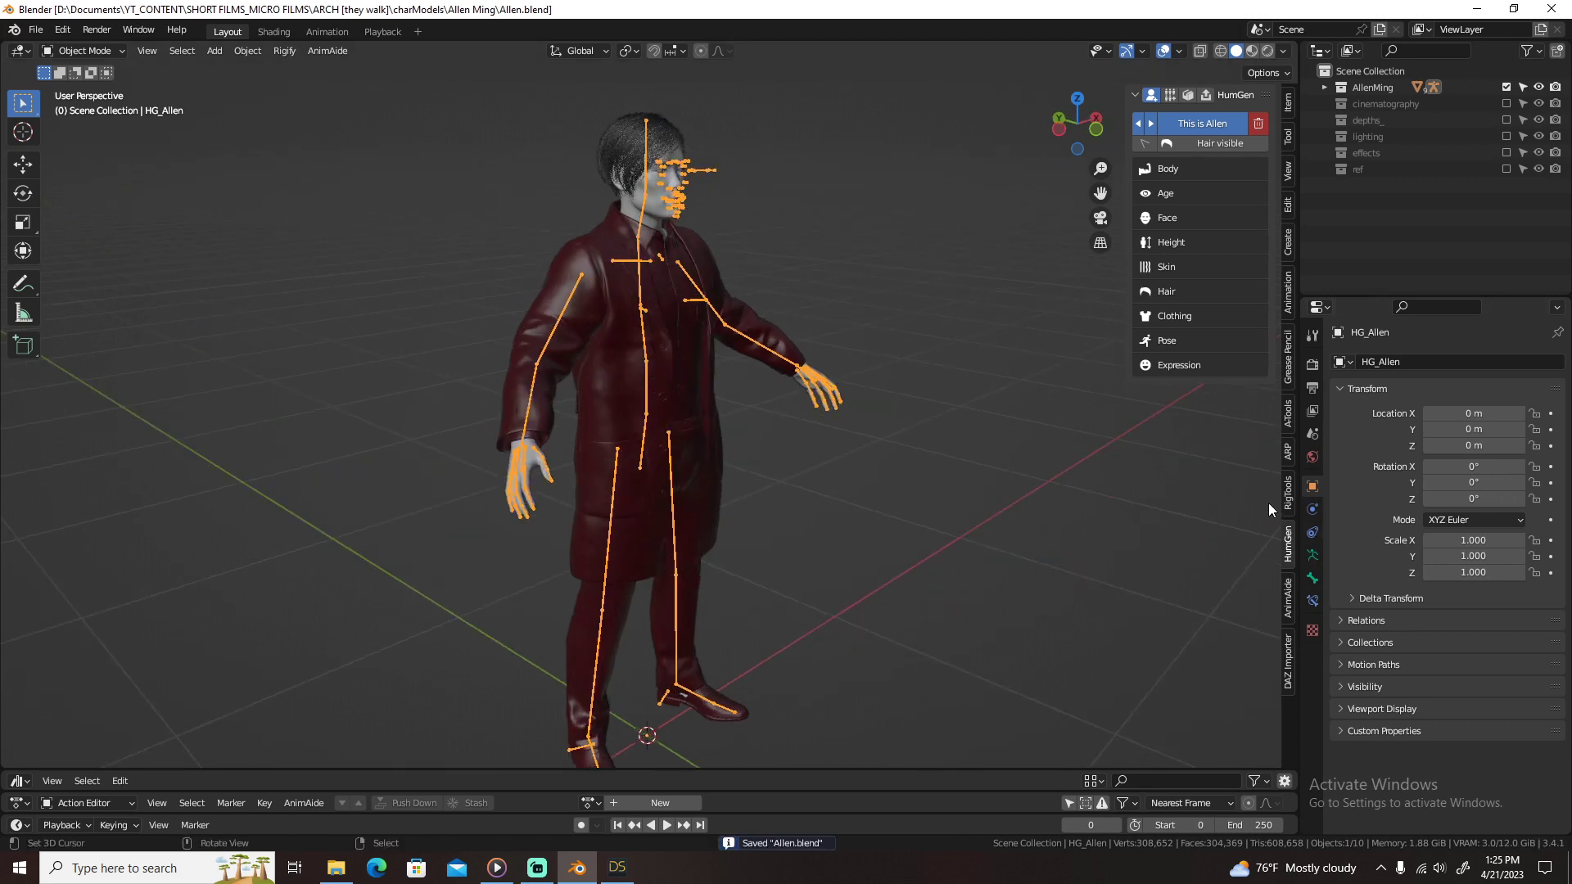
Step: Import the Human Generator V2 bone mapping preset in Auto-Rig Pro Quick Rig
click(1289, 450)
click(1193, 95)
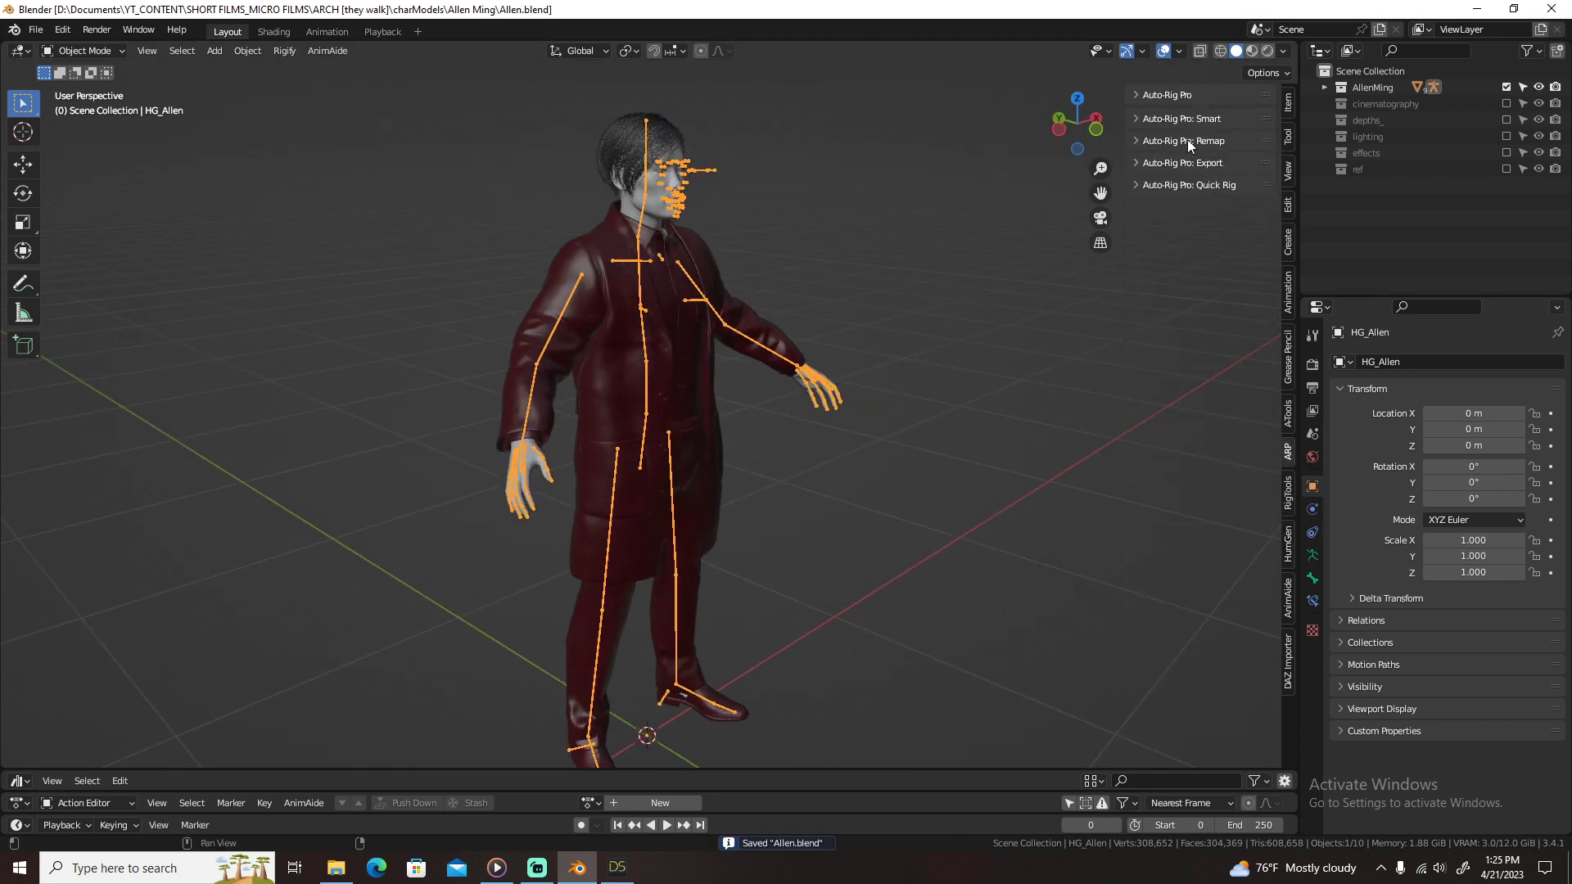
click(1205, 185)
click(1196, 239)
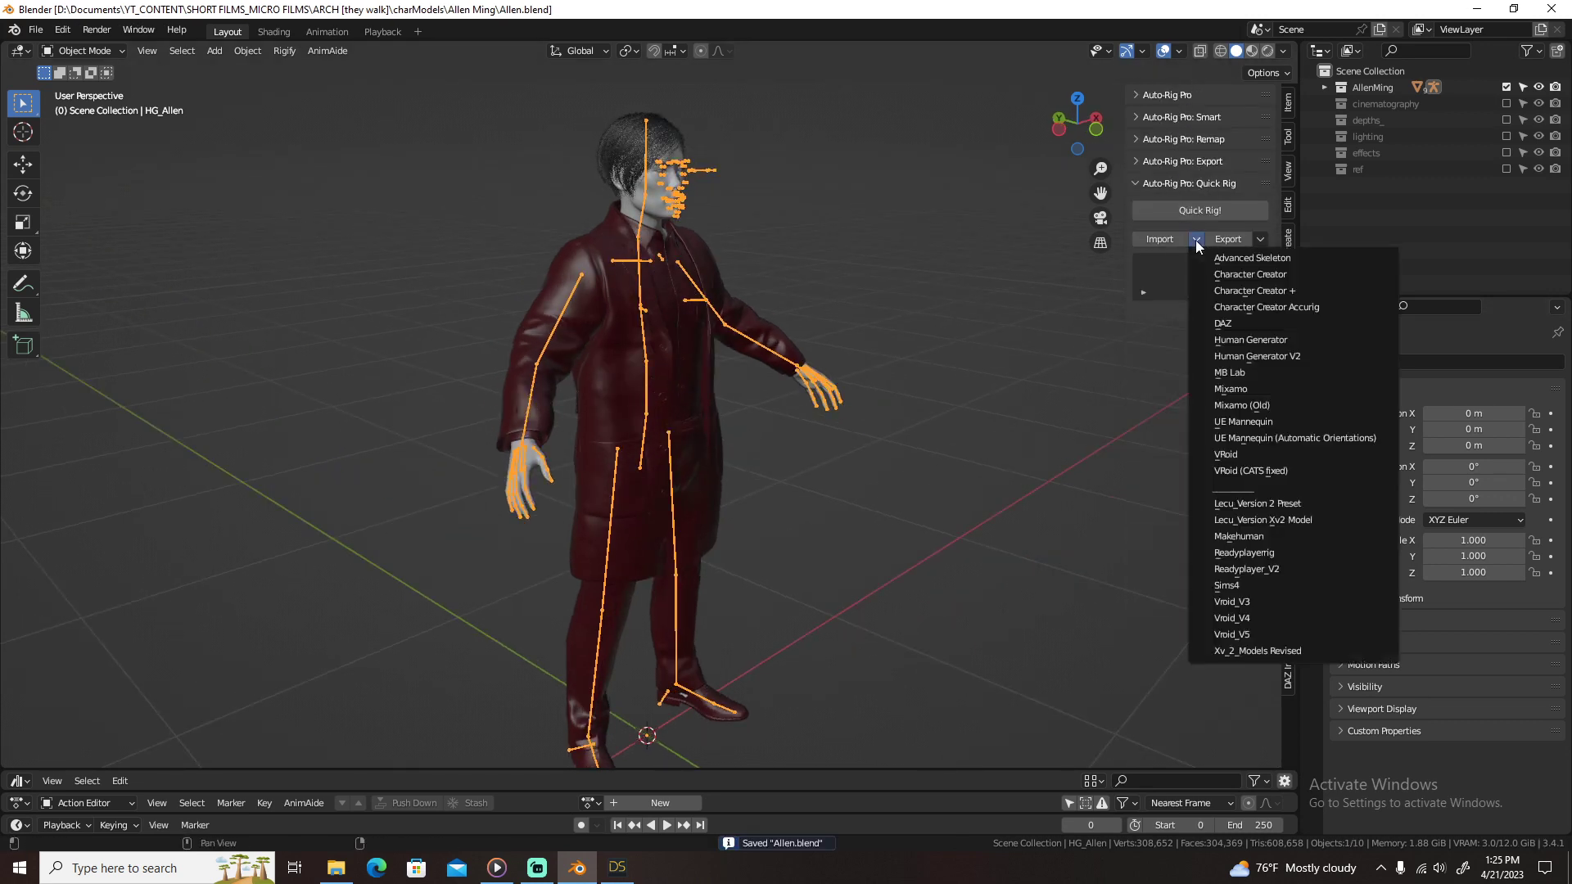
click(1232, 362)
click(1261, 408)
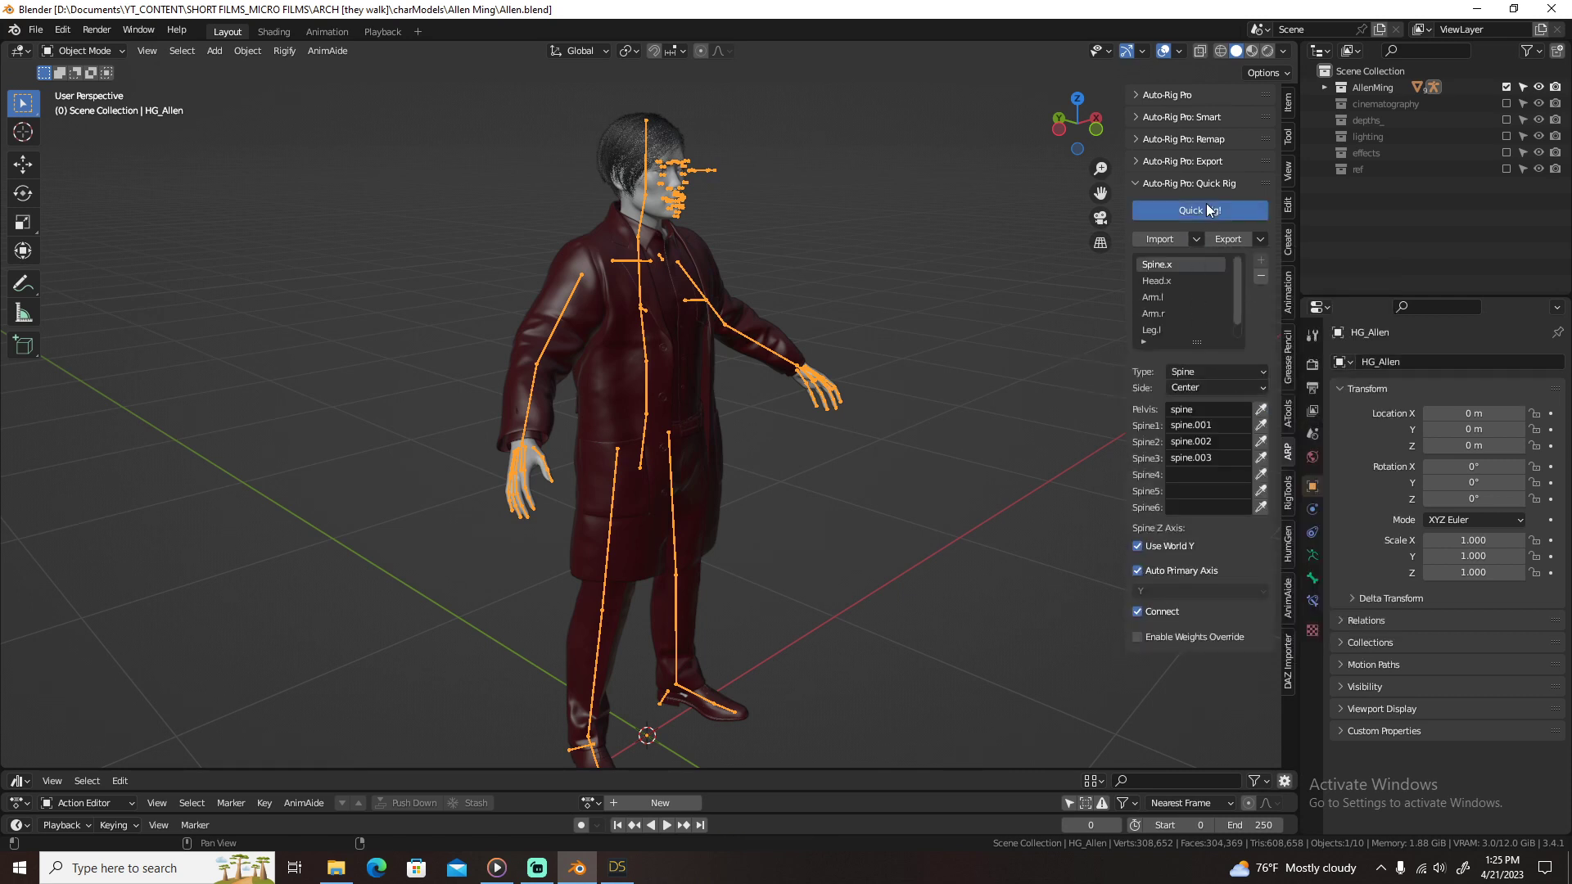
Step: Generate the Quick Rig with FK arms and legs, copied constraints, retargeted shape key drivers and red orphan bones
click(1203, 207)
click(1167, 295)
click(1171, 332)
click(1112, 506)
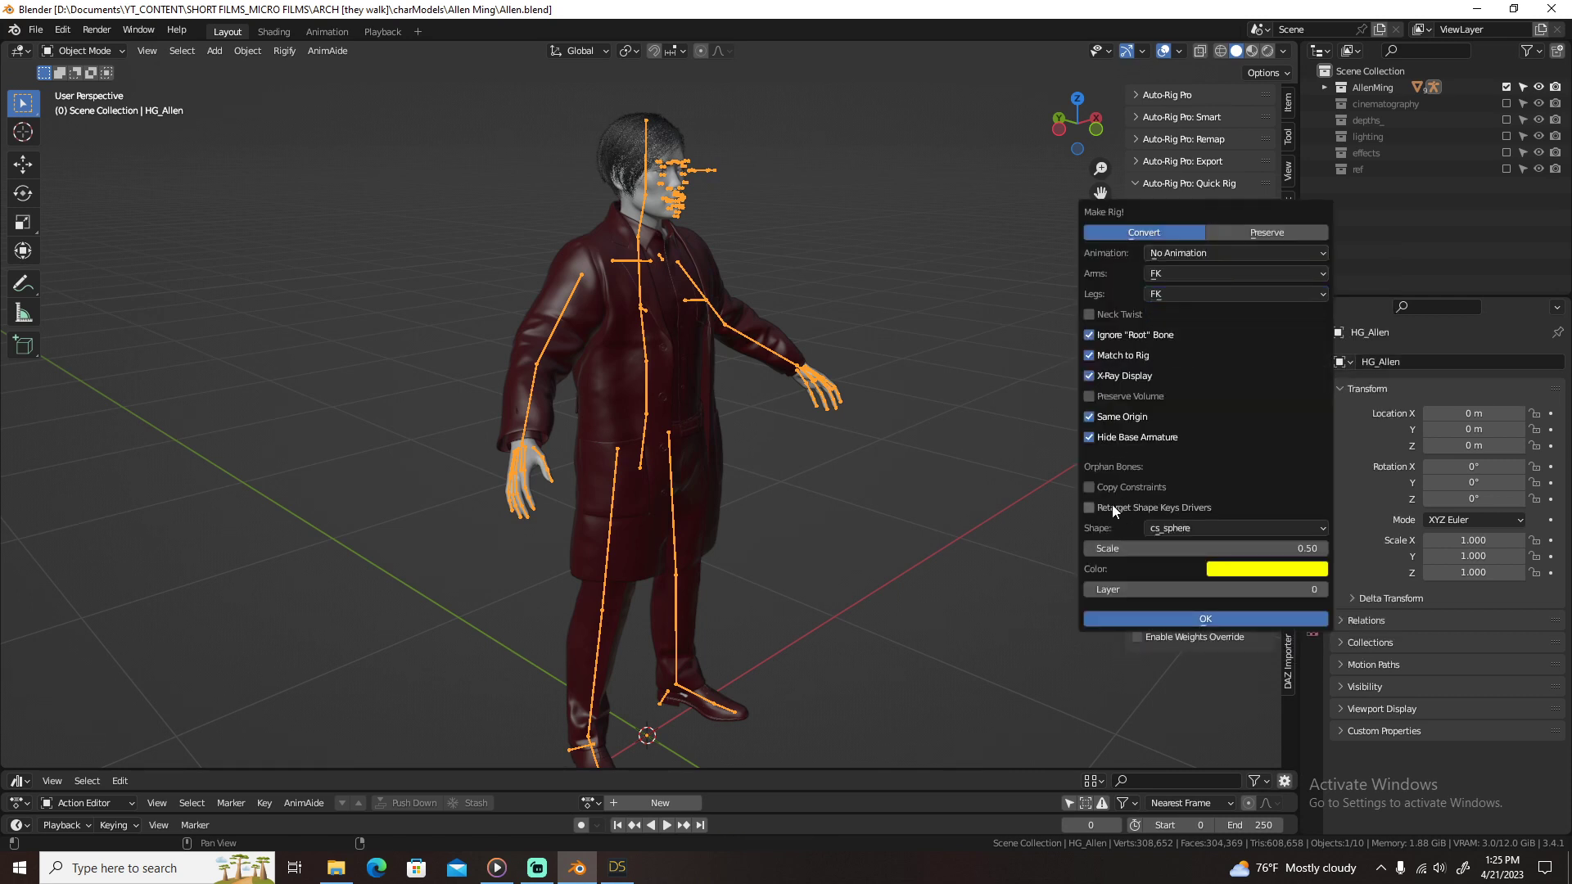
click(1112, 486)
click(1284, 571)
drag(1257, 514, 1219, 514)
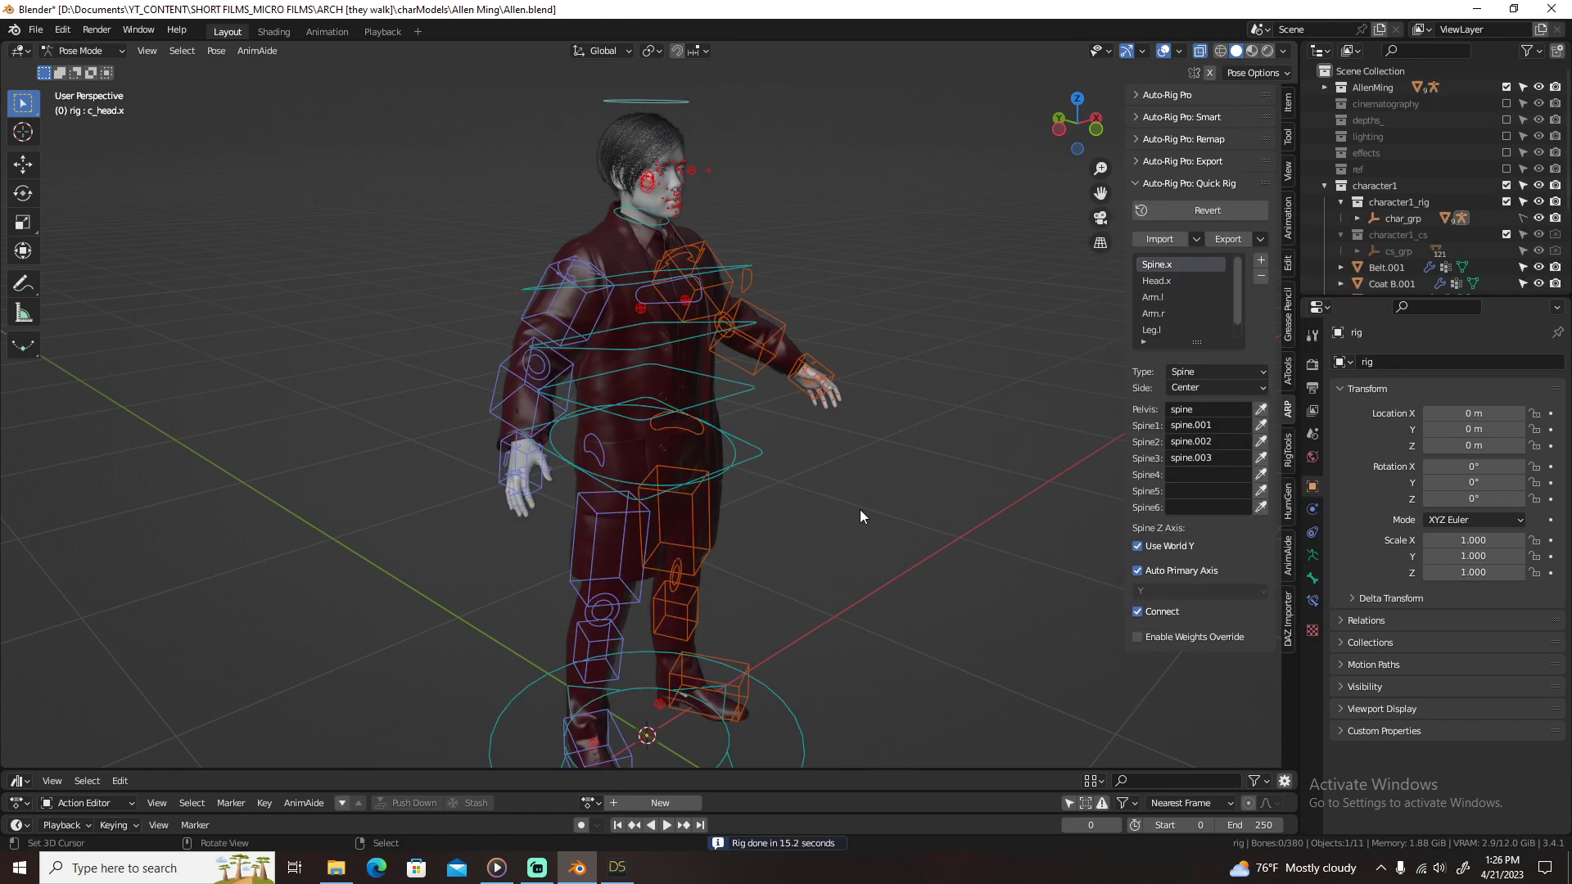
Step: Move the character1 collection into the AllenMing collection and enable In Front display for the rig
click(1325, 187)
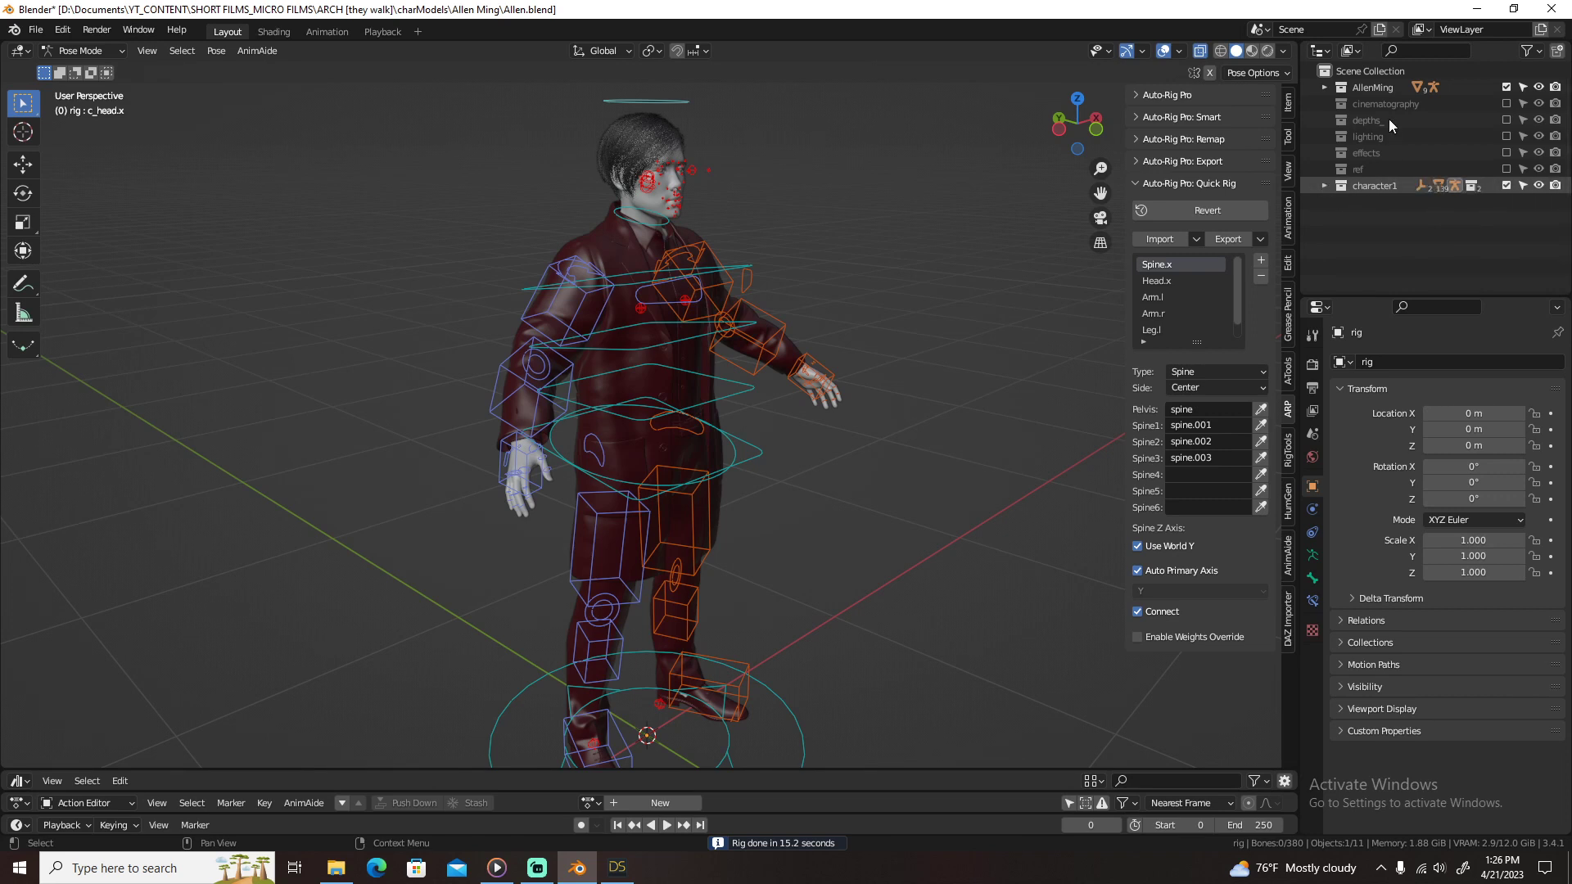
drag(1388, 119, 1389, 87)
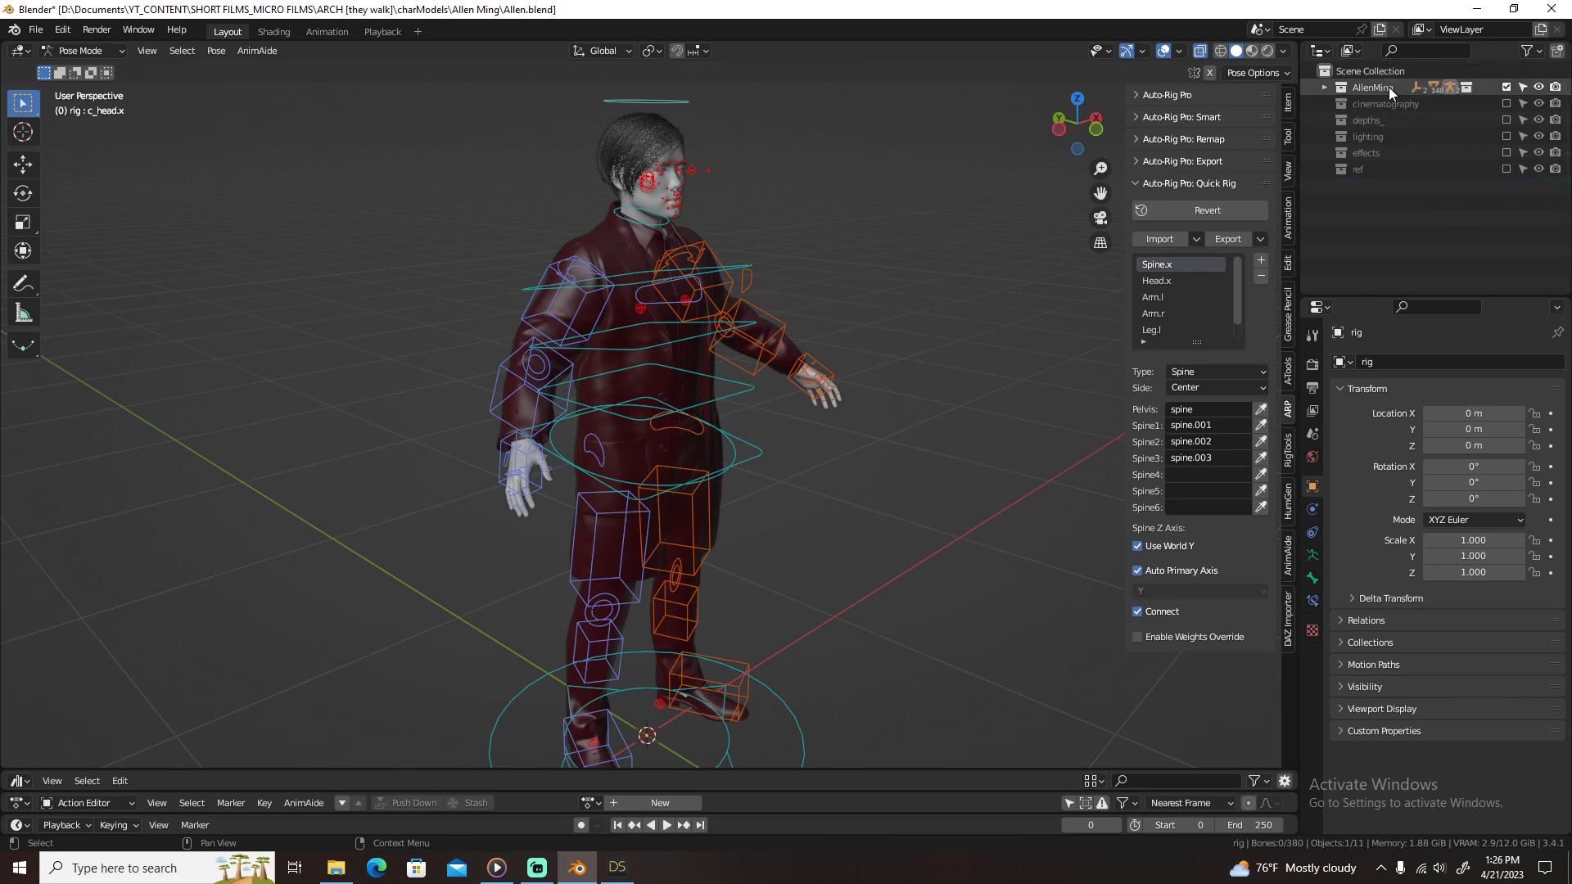
click(1312, 556)
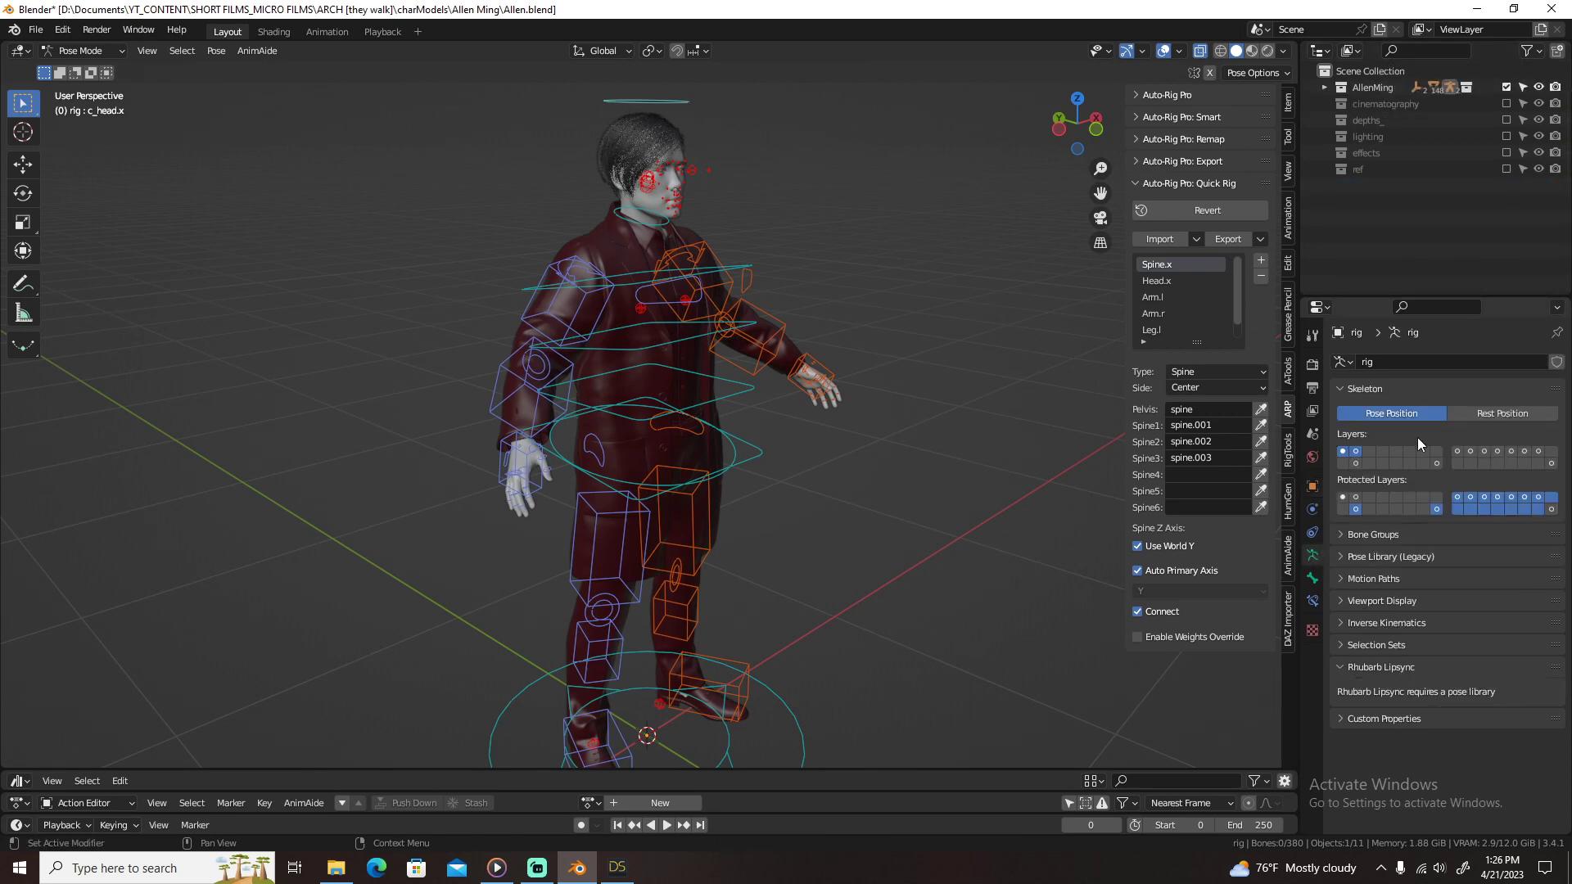
click(1378, 601)
click(1429, 700)
middle_drag(770, 473, 779, 366)
Step: Rename the rig object and its armature data as Allen_Rig and save the file
key(ctrl+Tab)
click(918, 419)
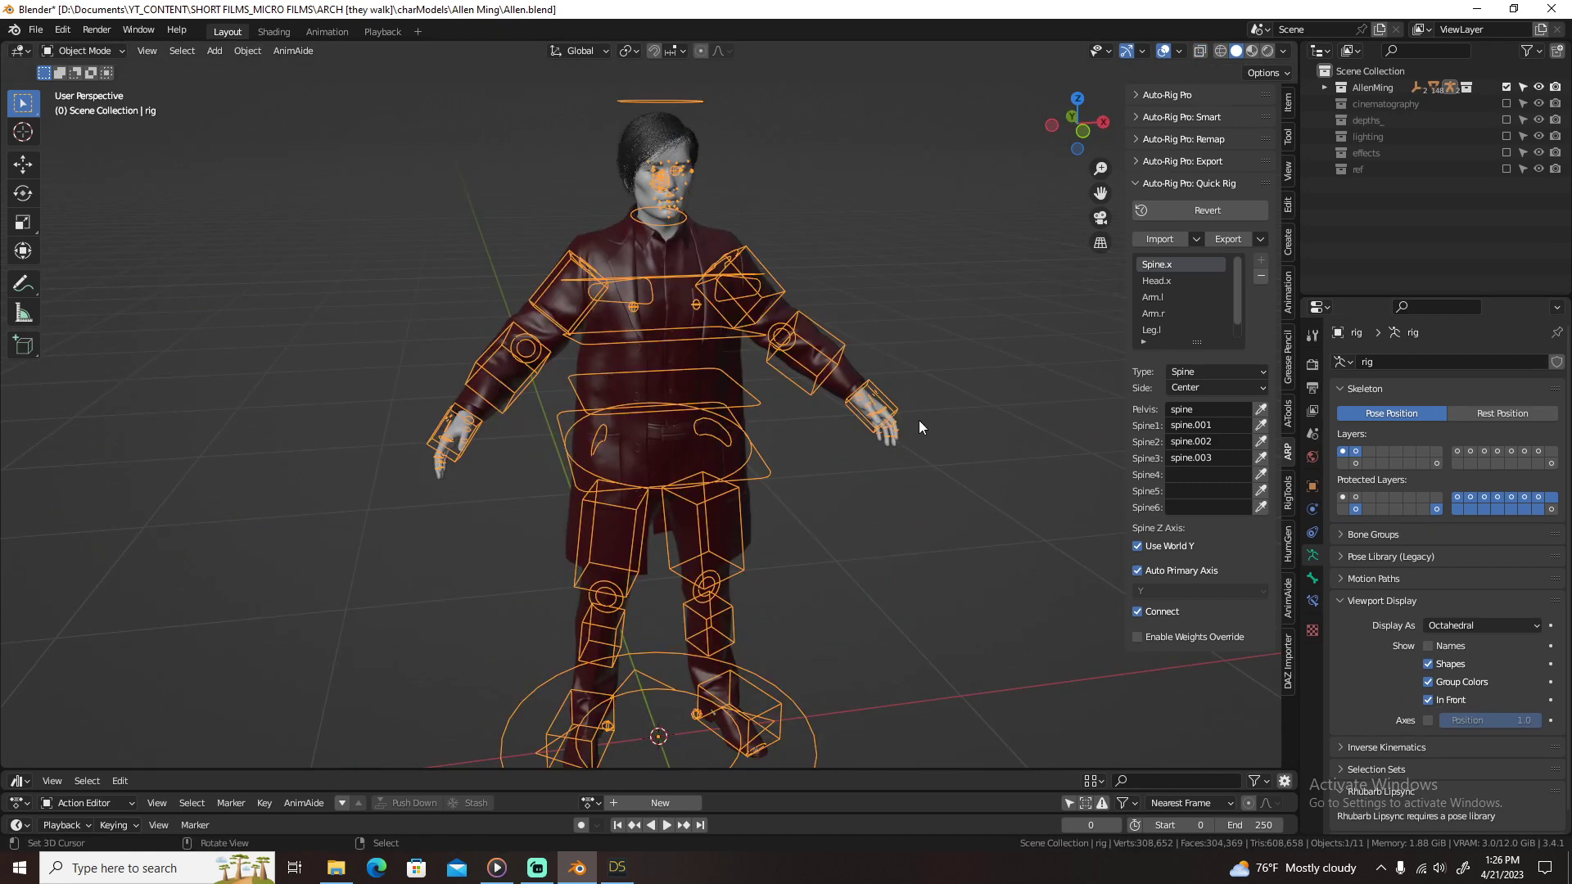
key(F2)
text(Allen_Rig)
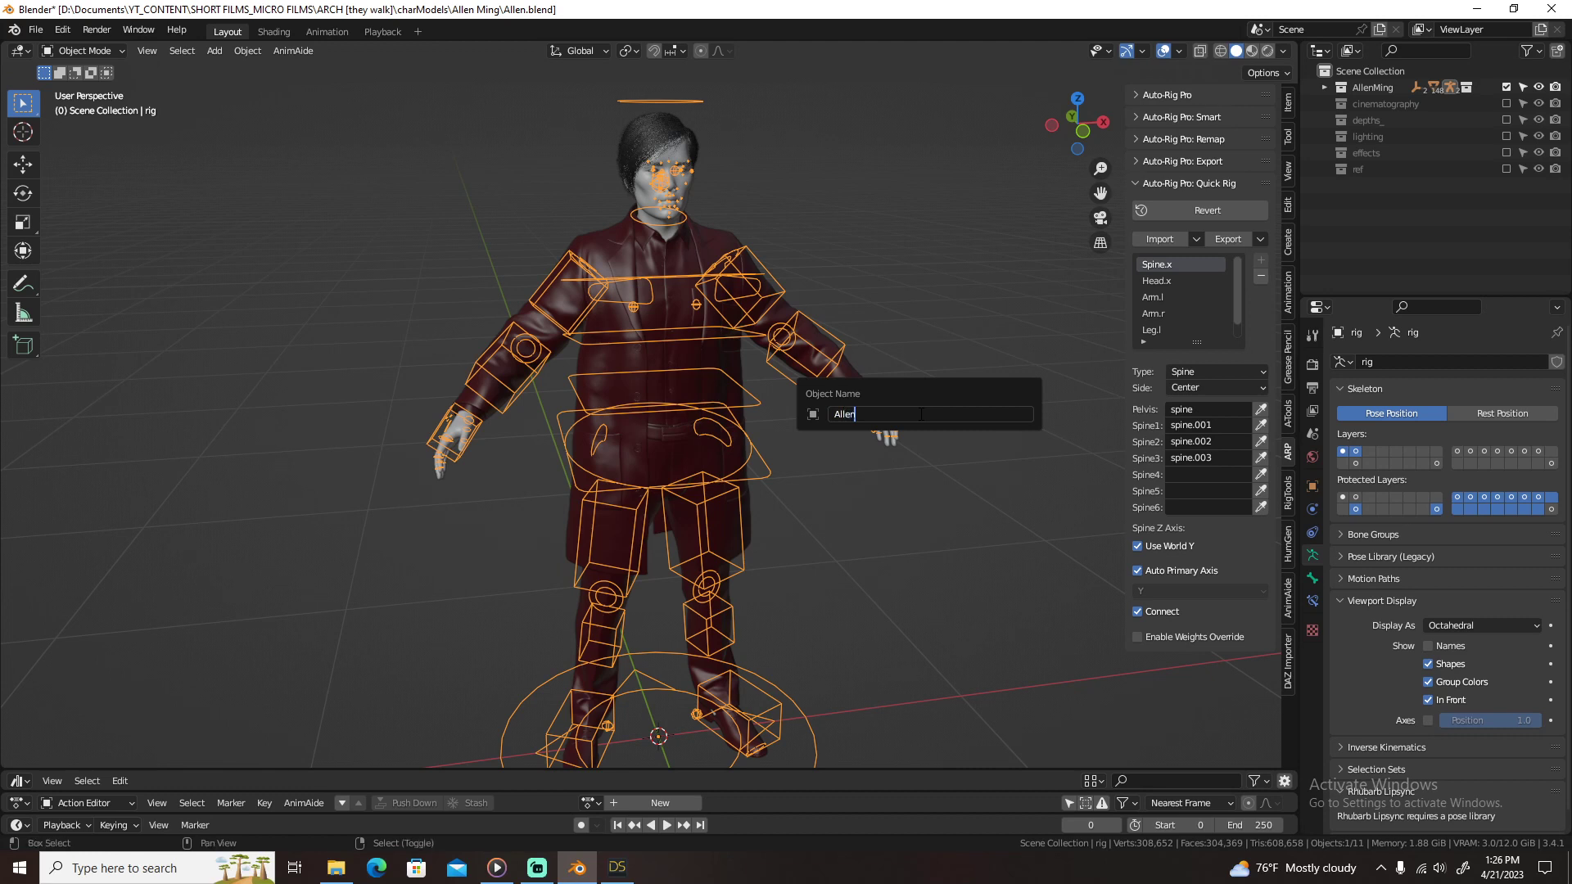
key(Return)
key(F2)
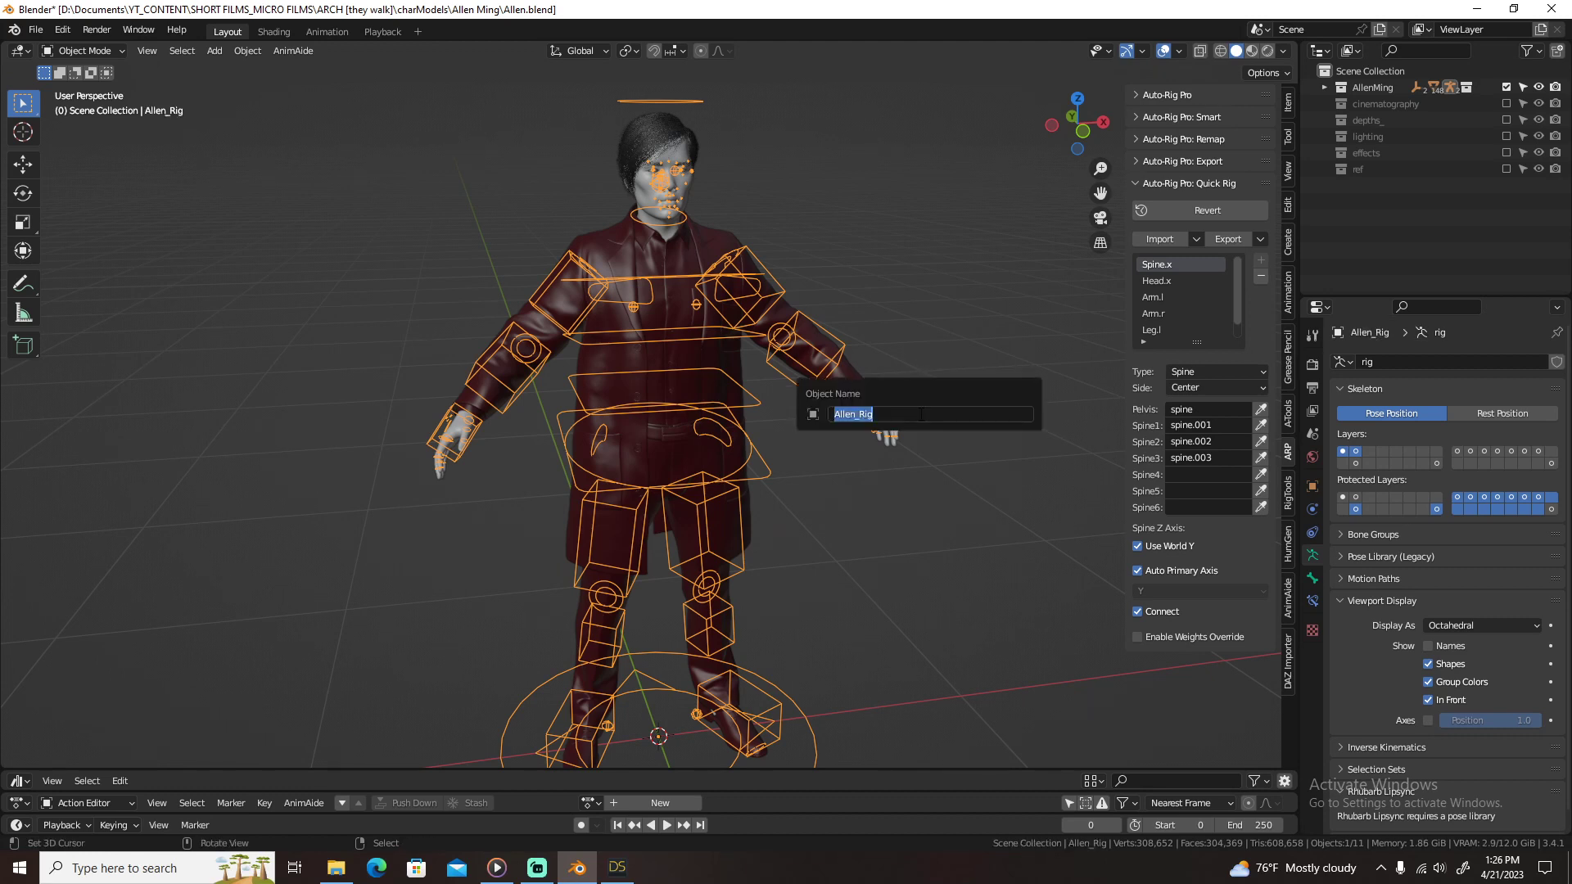
text(Allen_Rig)
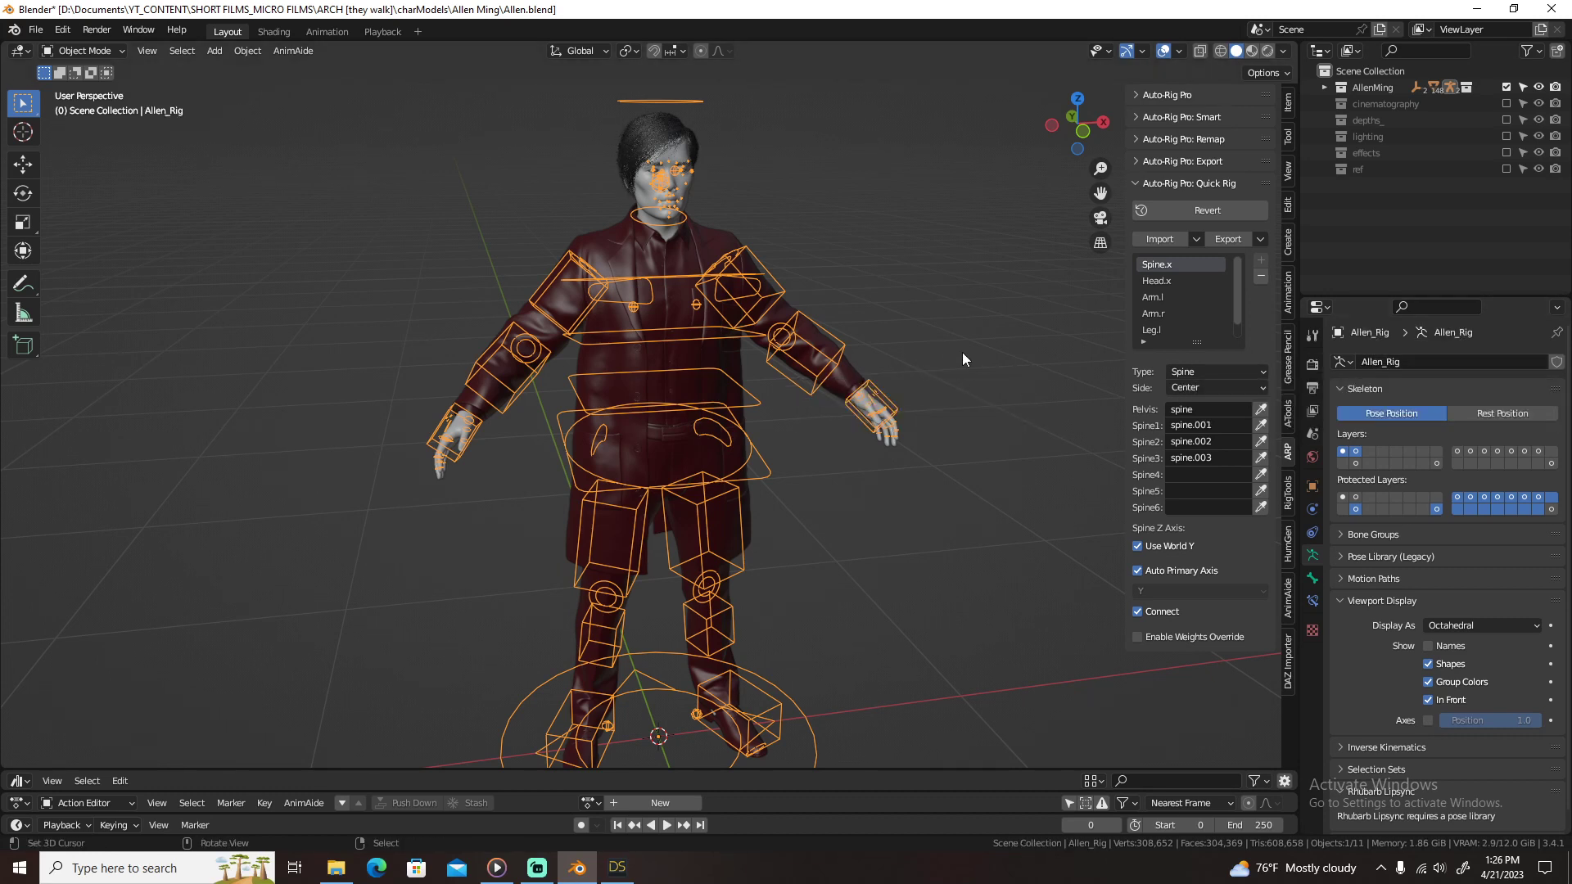
click(941, 340)
key(ctrl+s)
Step: Select the left upper arm FK control in Pose Mode, with Local orientation, the Rotate tool and X-Axis Mirror enabled
click(1157, 184)
scroll(709, 288, down, 2)
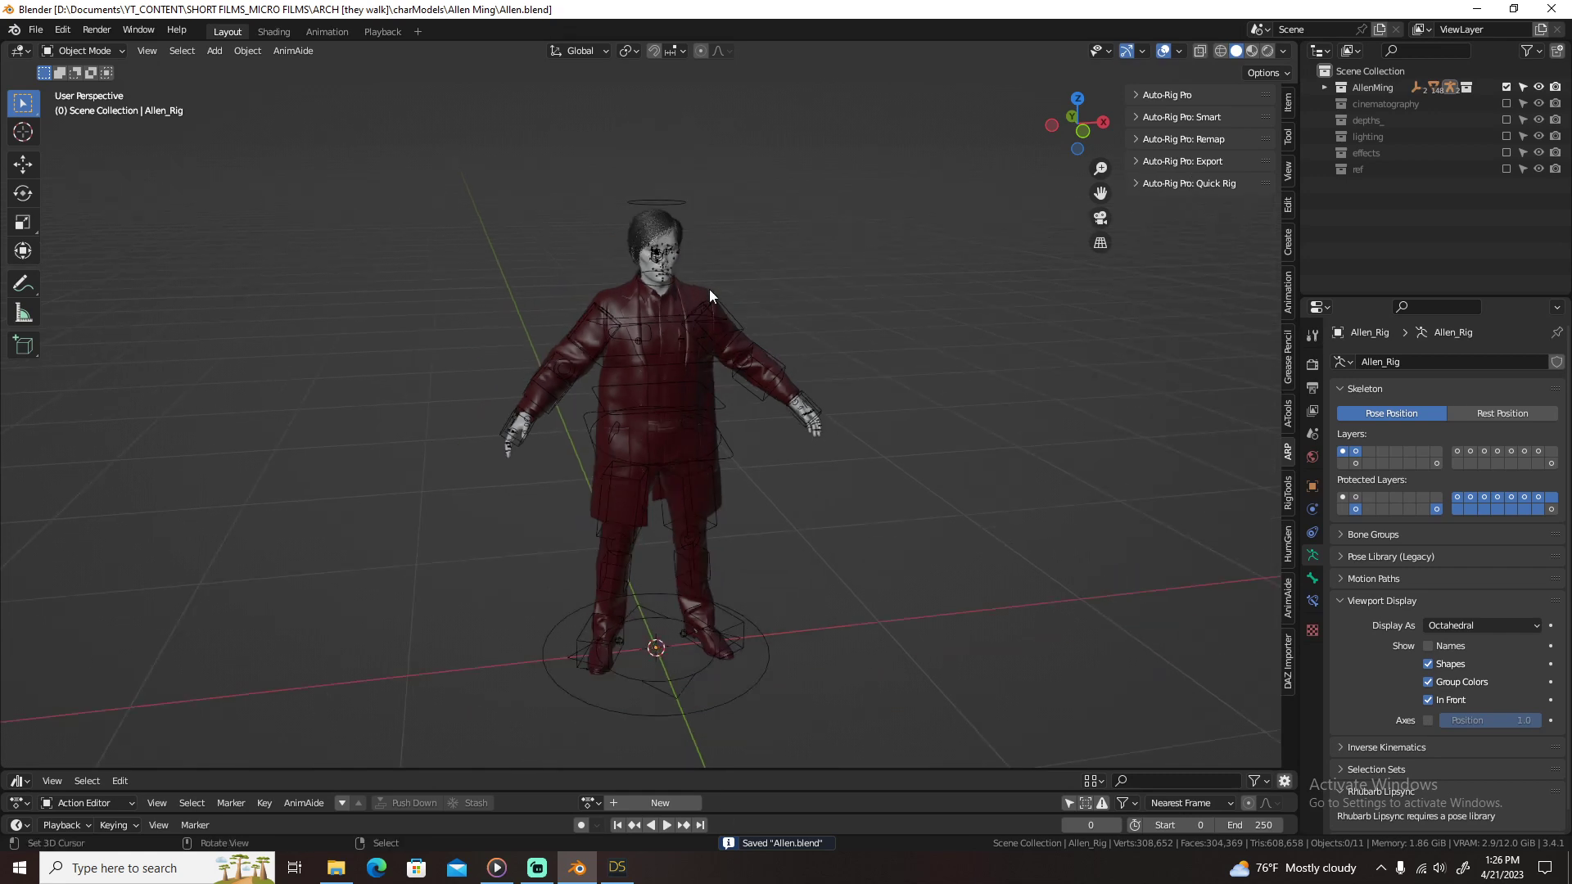
click(737, 307)
key(ctrl+Tab)
scroll(860, 287, up, 3)
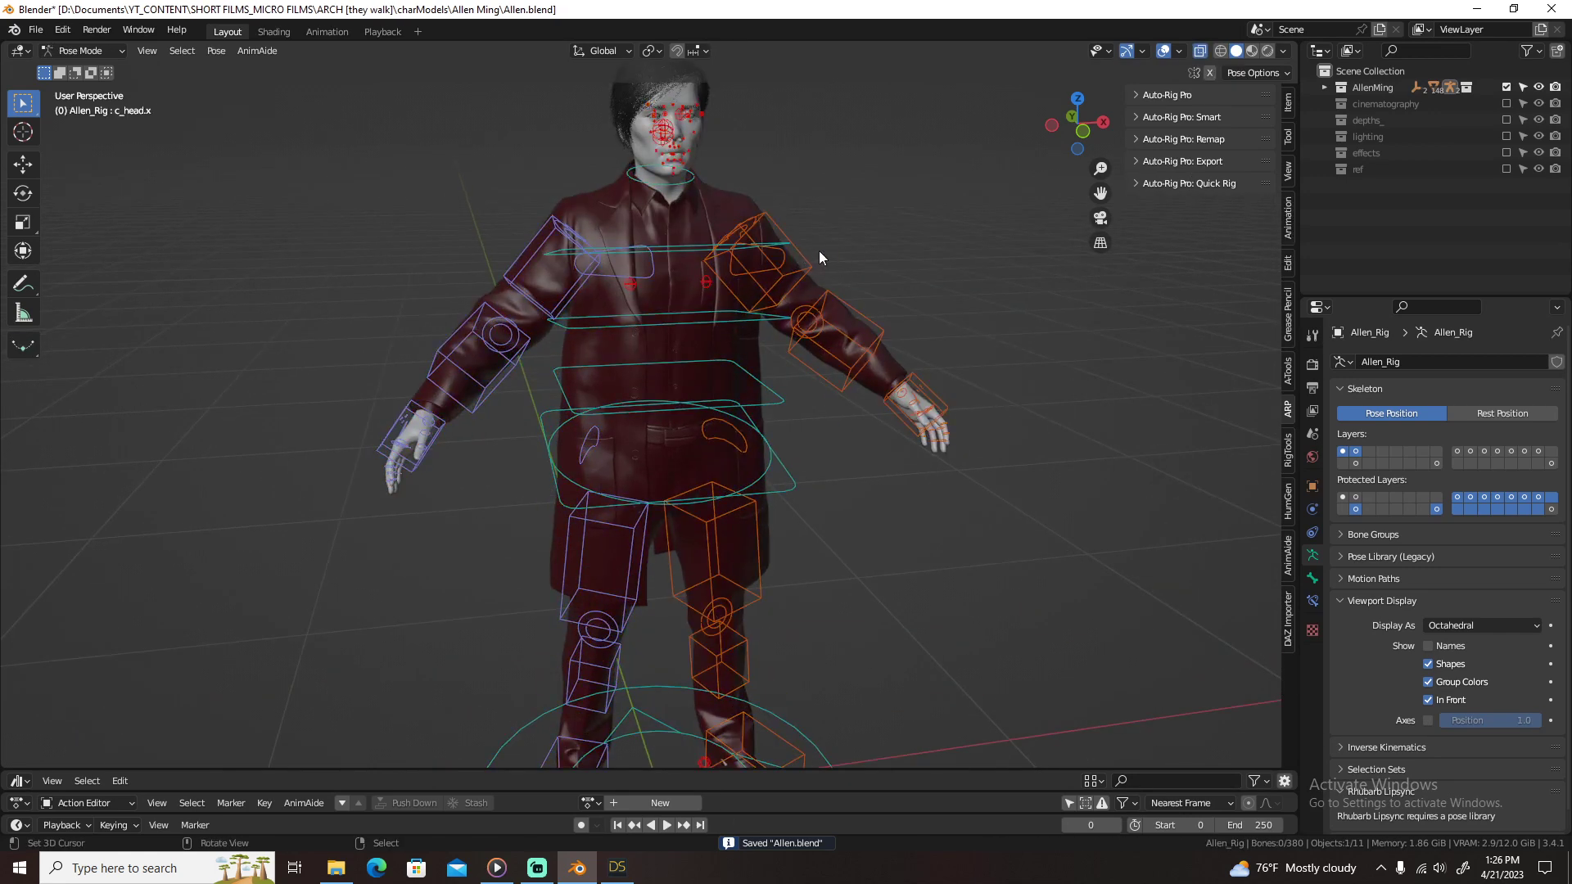
click(782, 258)
click(600, 51)
click(573, 118)
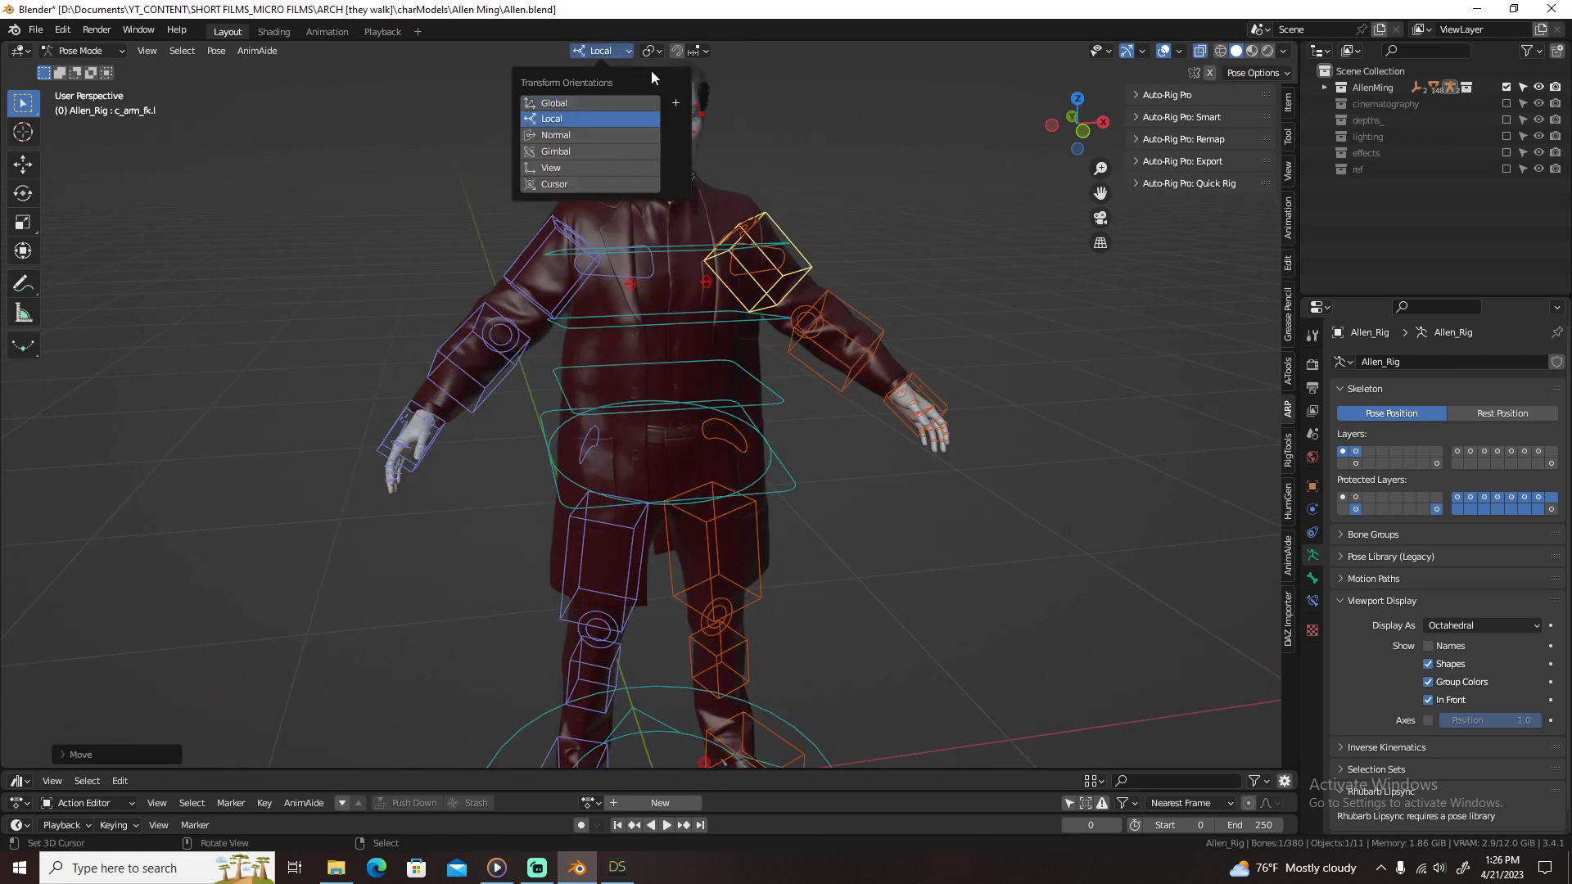
click(651, 52)
click(670, 108)
click(23, 194)
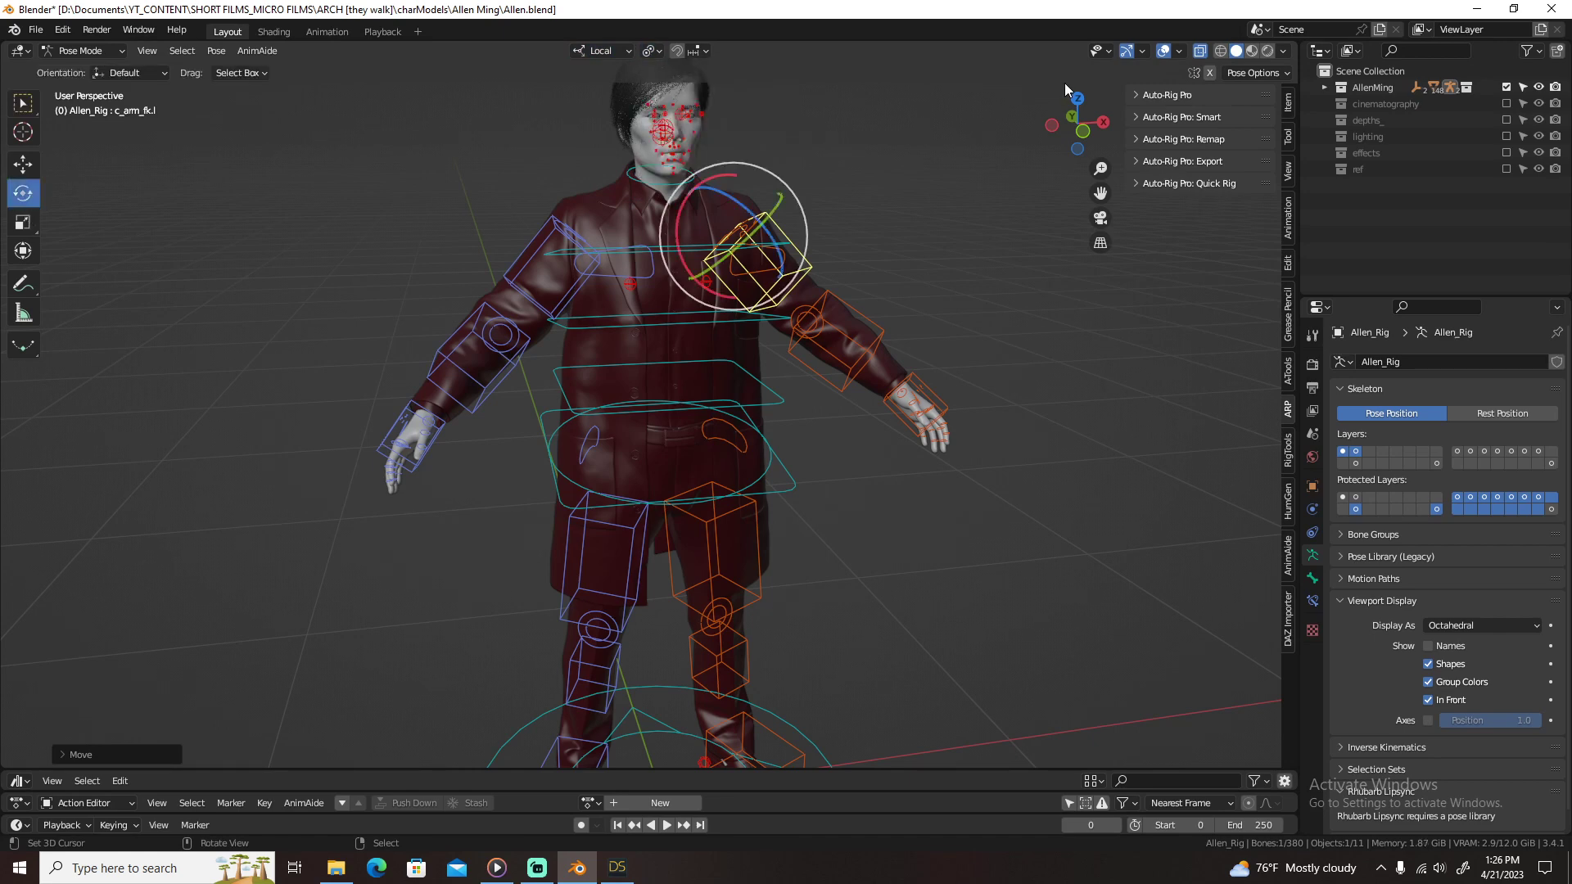
click(1210, 74)
key(n)
scroll(856, 229, down, 3)
middle_drag(856, 230, 839, 280)
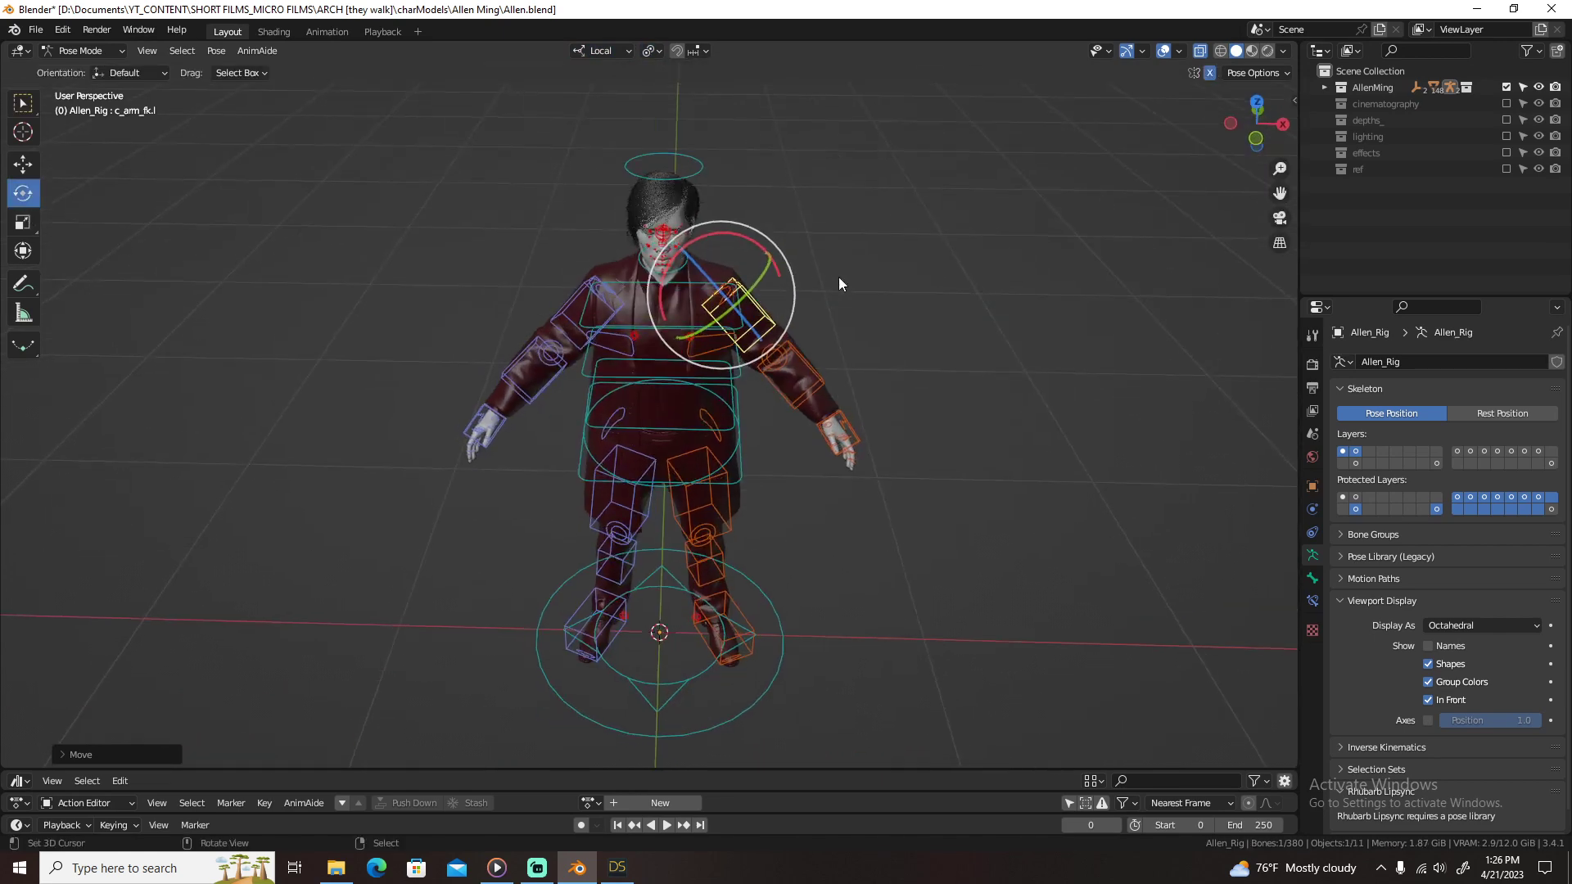
Step: Rotate the mirrored upper arm FK controls about their local Y axis and adjust their swing
key(r)
key(y)
click(879, 434)
middle_drag(879, 434, 737, 270)
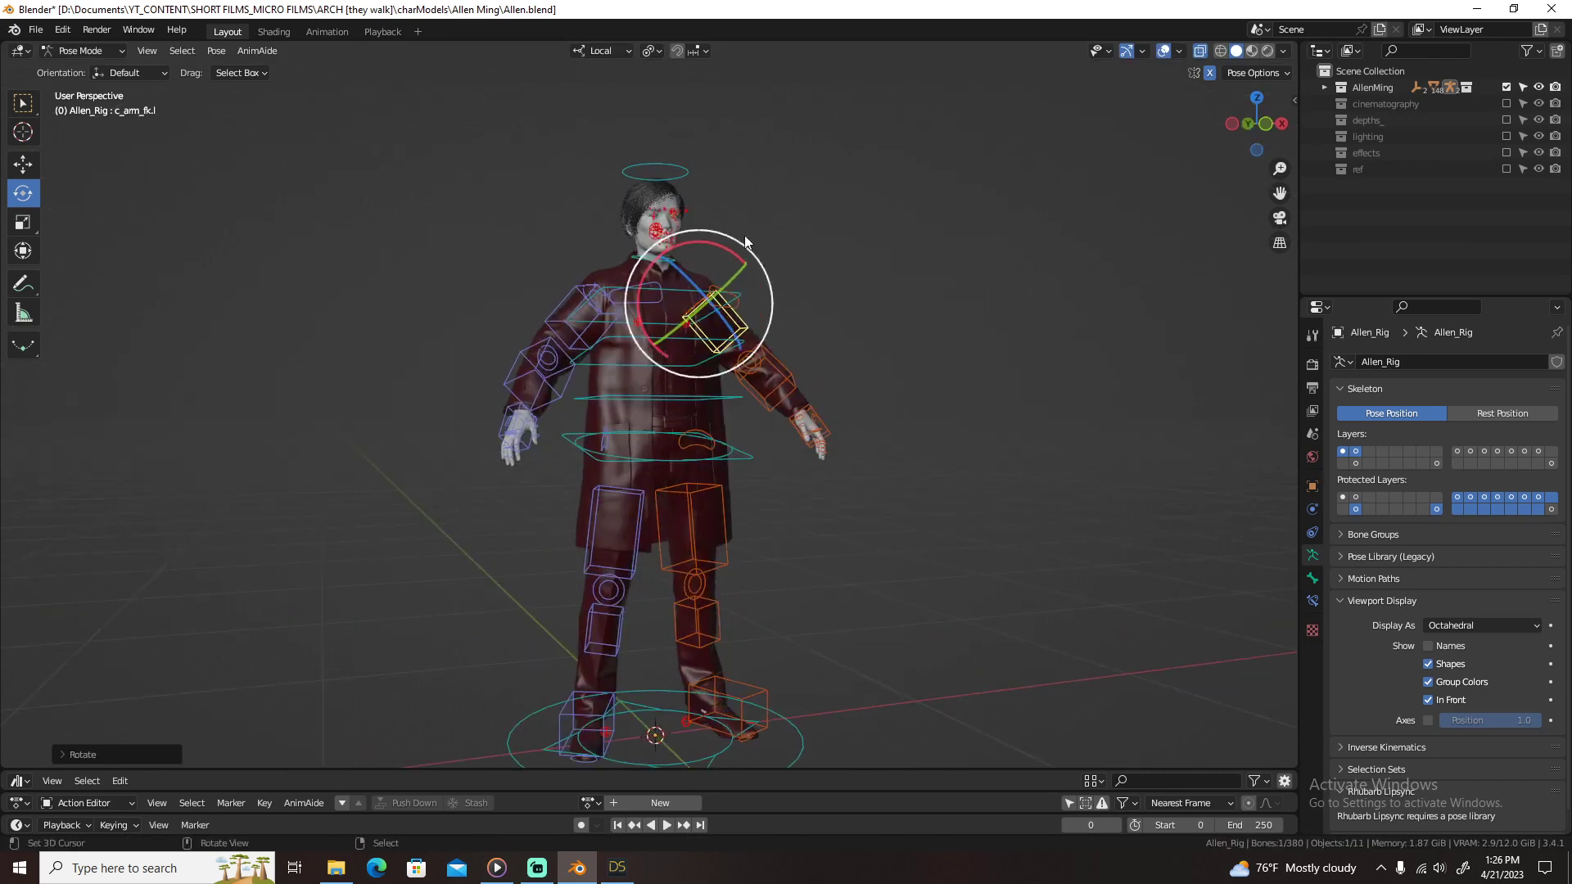
mouse_move(711, 244)
mouse_down()
mouse_move(742, 260)
mouse_move(731, 250)
mouse_up()
middle_drag(869, 400, 725, 368)
drag(716, 350, 733, 434)
click(704, 406)
right_click(709, 319)
middle_drag(711, 321, 804, 437)
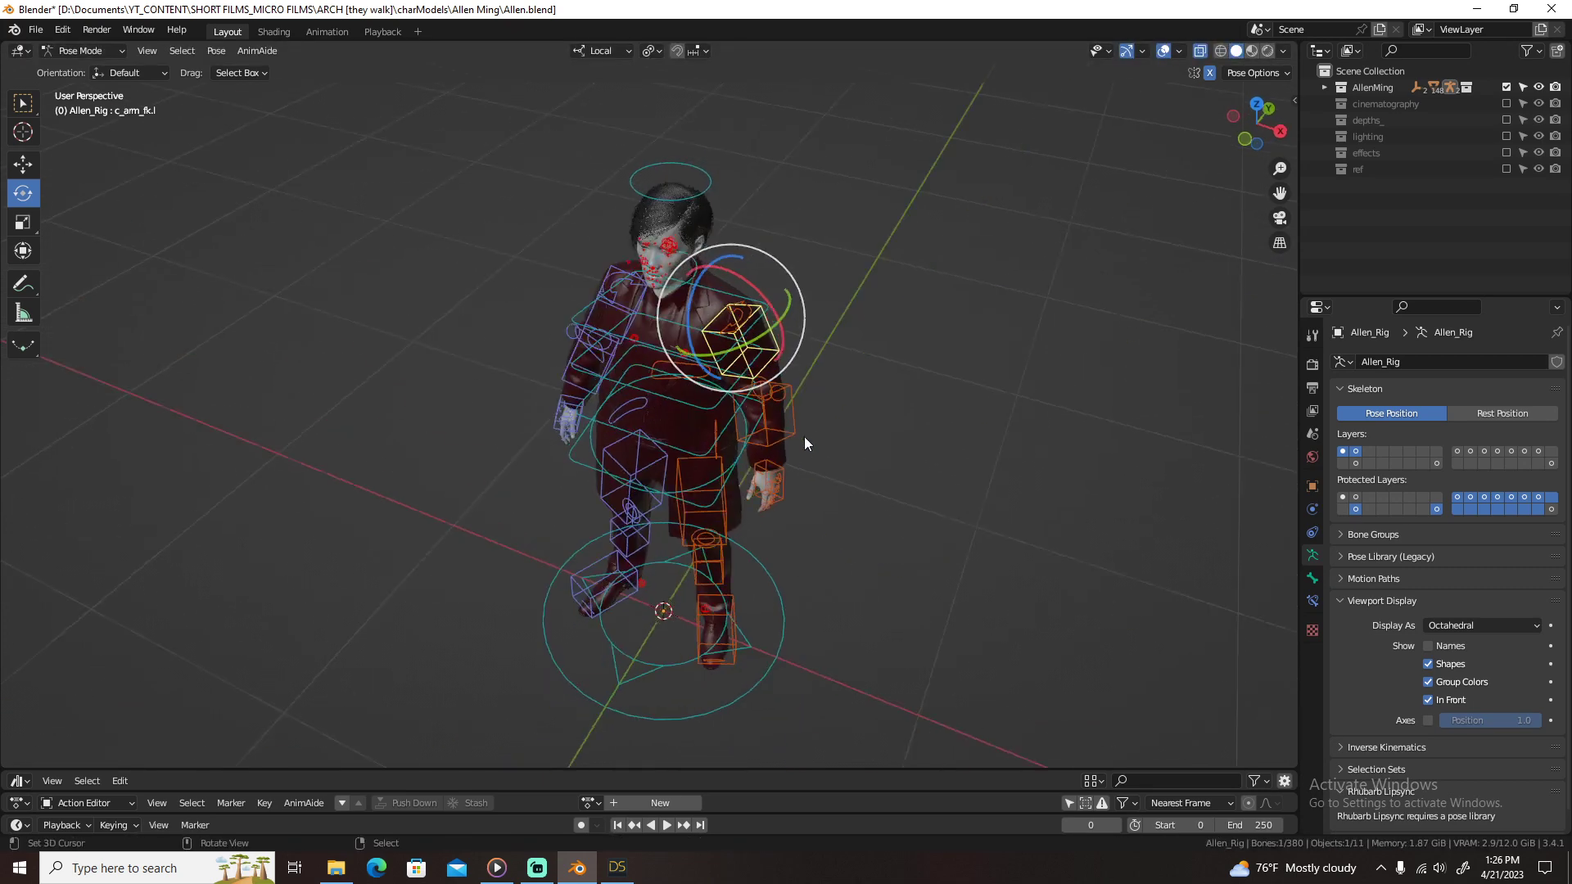
Step: Lower both upper arms alongside the body, rotating about local Y and freely in the front view
key(r)
key(y)
click(939, 435)
key(KP_1)
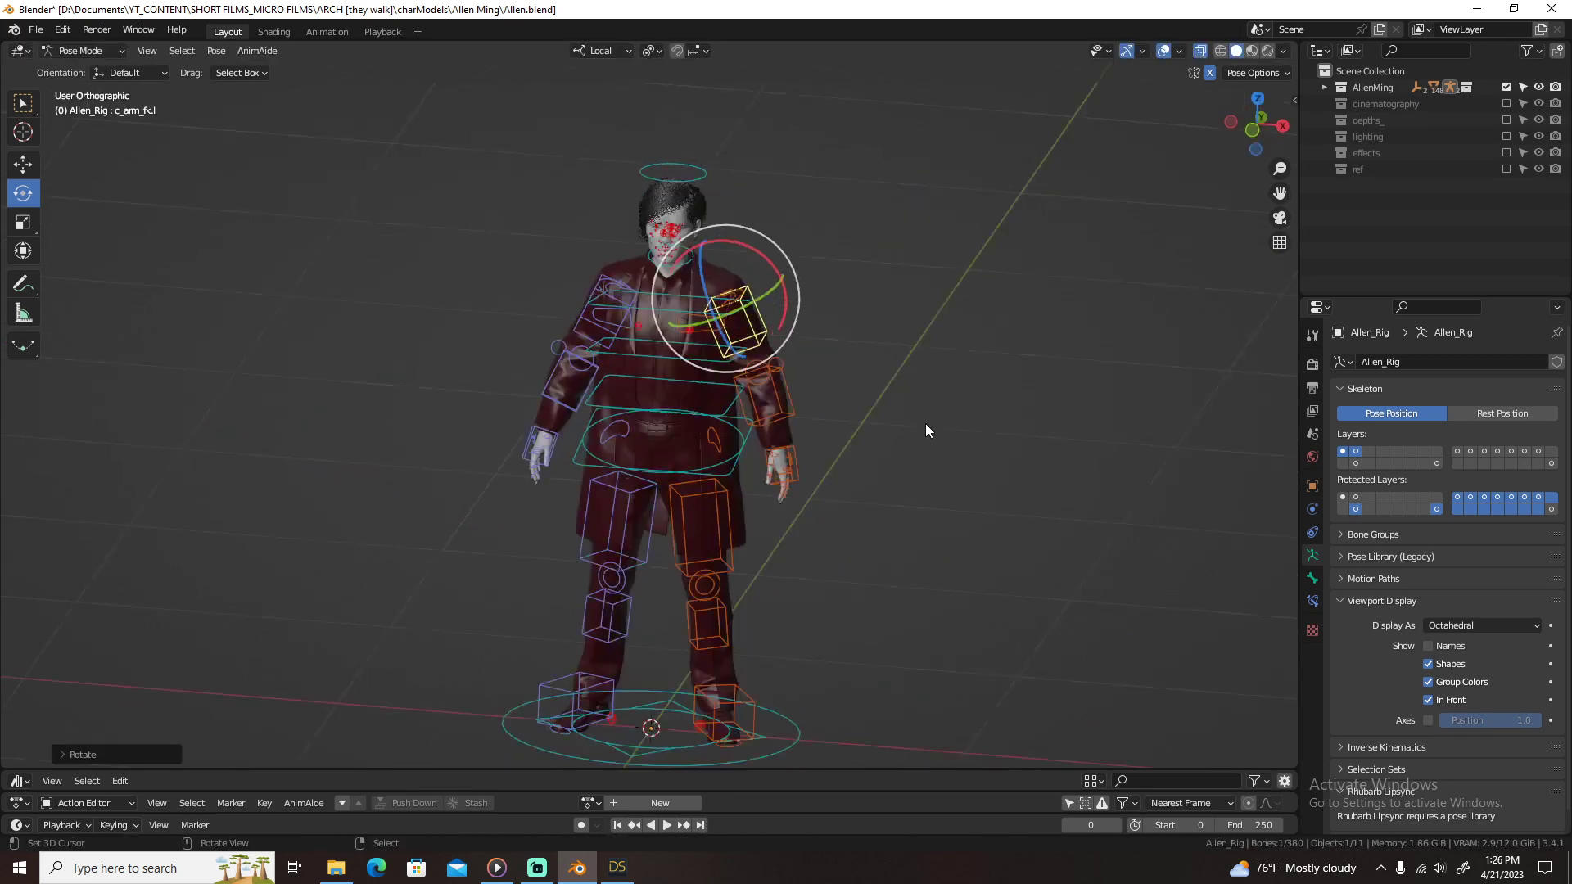
scroll(926, 424, up, 3)
key(r)
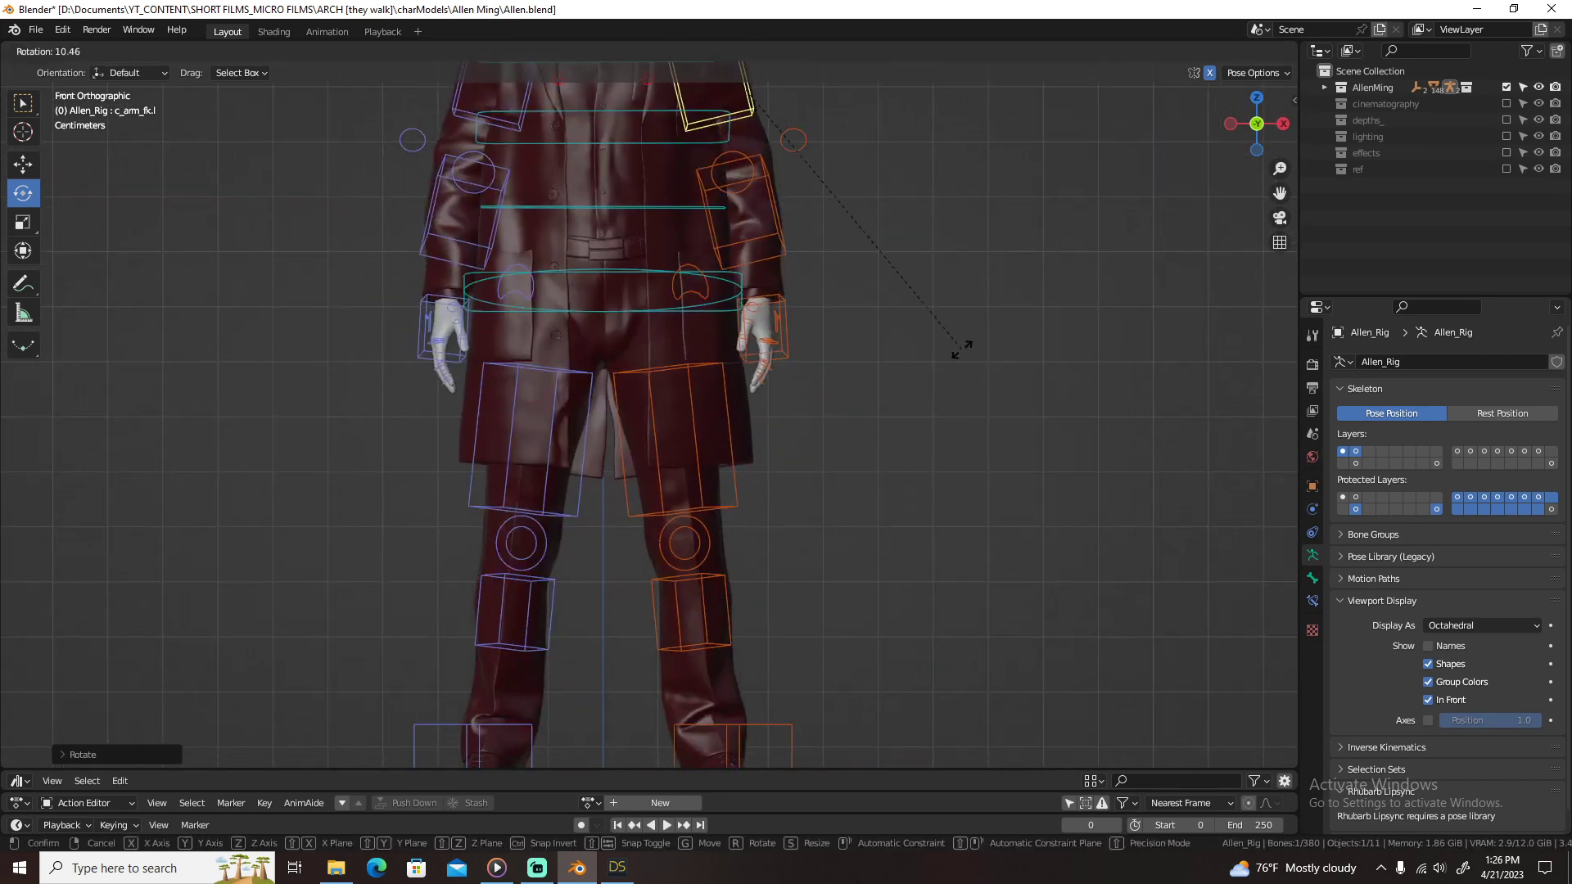
click(982, 333)
drag(767, 273, 894, 428)
Step: Select the left hand FK control and rotate it freely to test the wrist deformation
middle_drag(921, 402, 846, 333)
scroll(852, 405, up, 6)
scroll(871, 414, down, 6)
scroll(832, 478, up, 4)
scroll(827, 323, up, 3)
click(897, 181)
scroll(972, 198, down, 4)
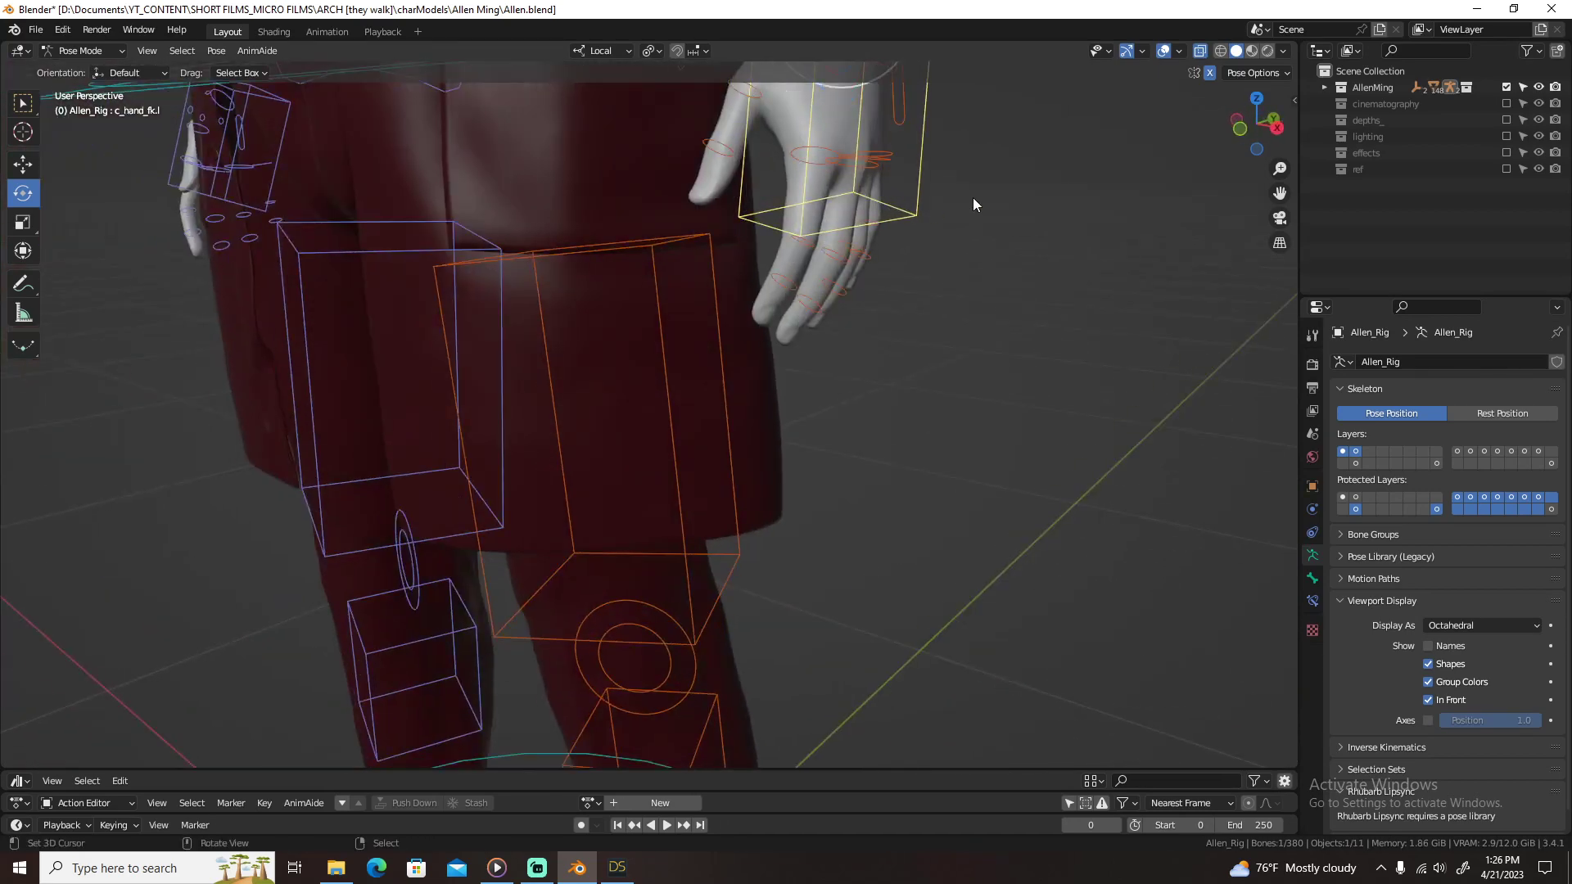
middle_drag(972, 198, 766, 220)
drag(766, 220, 836, 221)
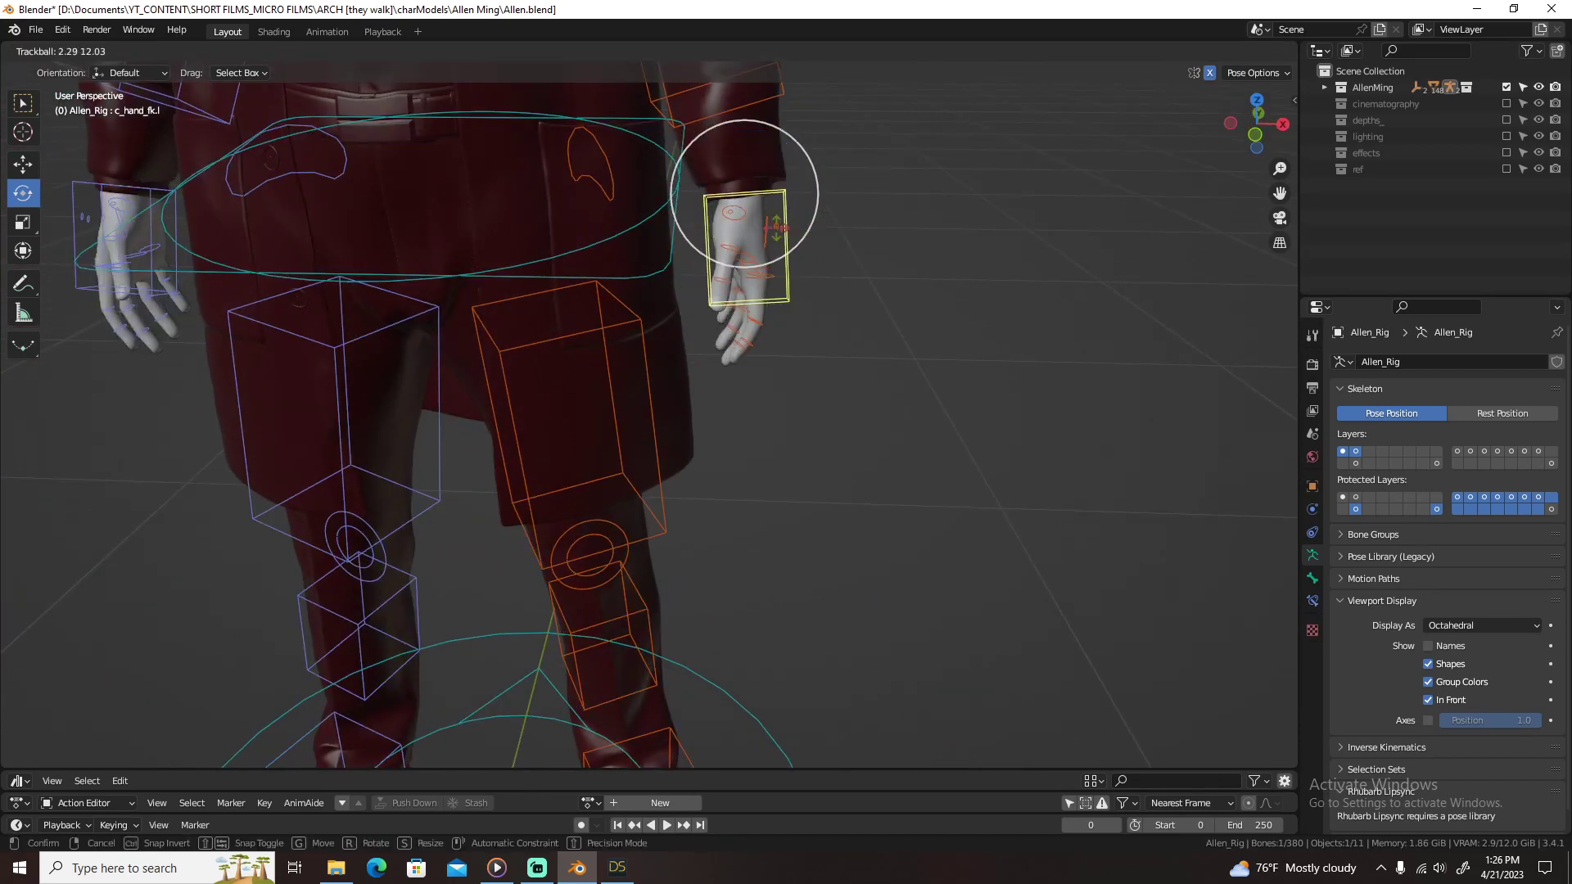
click(917, 291)
scroll(917, 291, down, 3)
Step: Clear the rotation of all pose bones and revert the Quick Rig to the original HG_Allen armature
key(a)
key(alt+r)
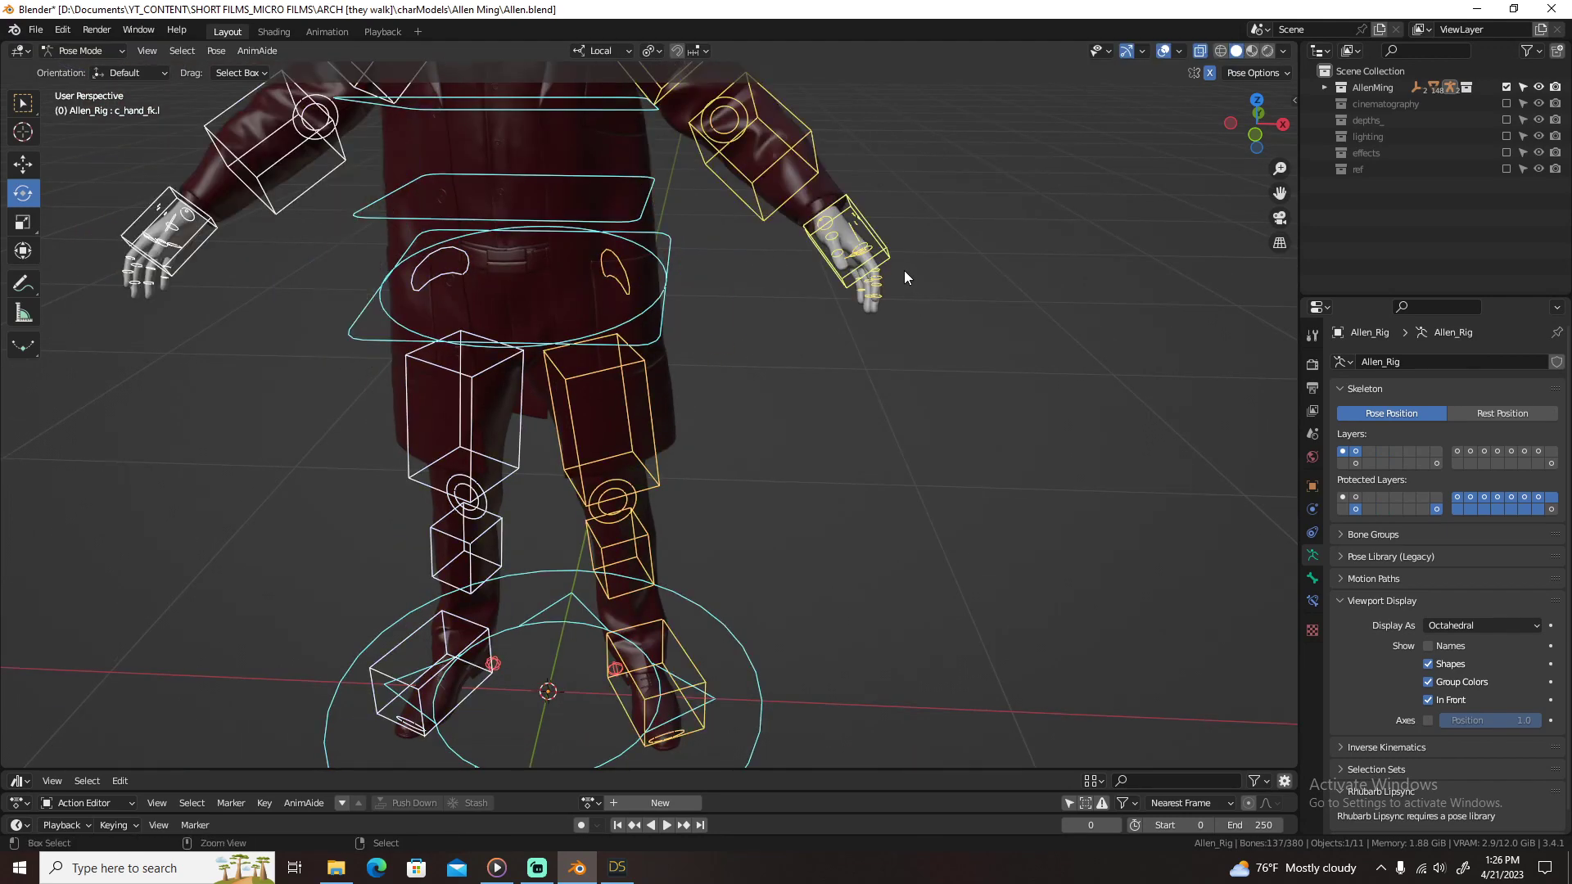
key(ctrl+Tab)
scroll(902, 268, down, 3)
key(n)
click(1183, 183)
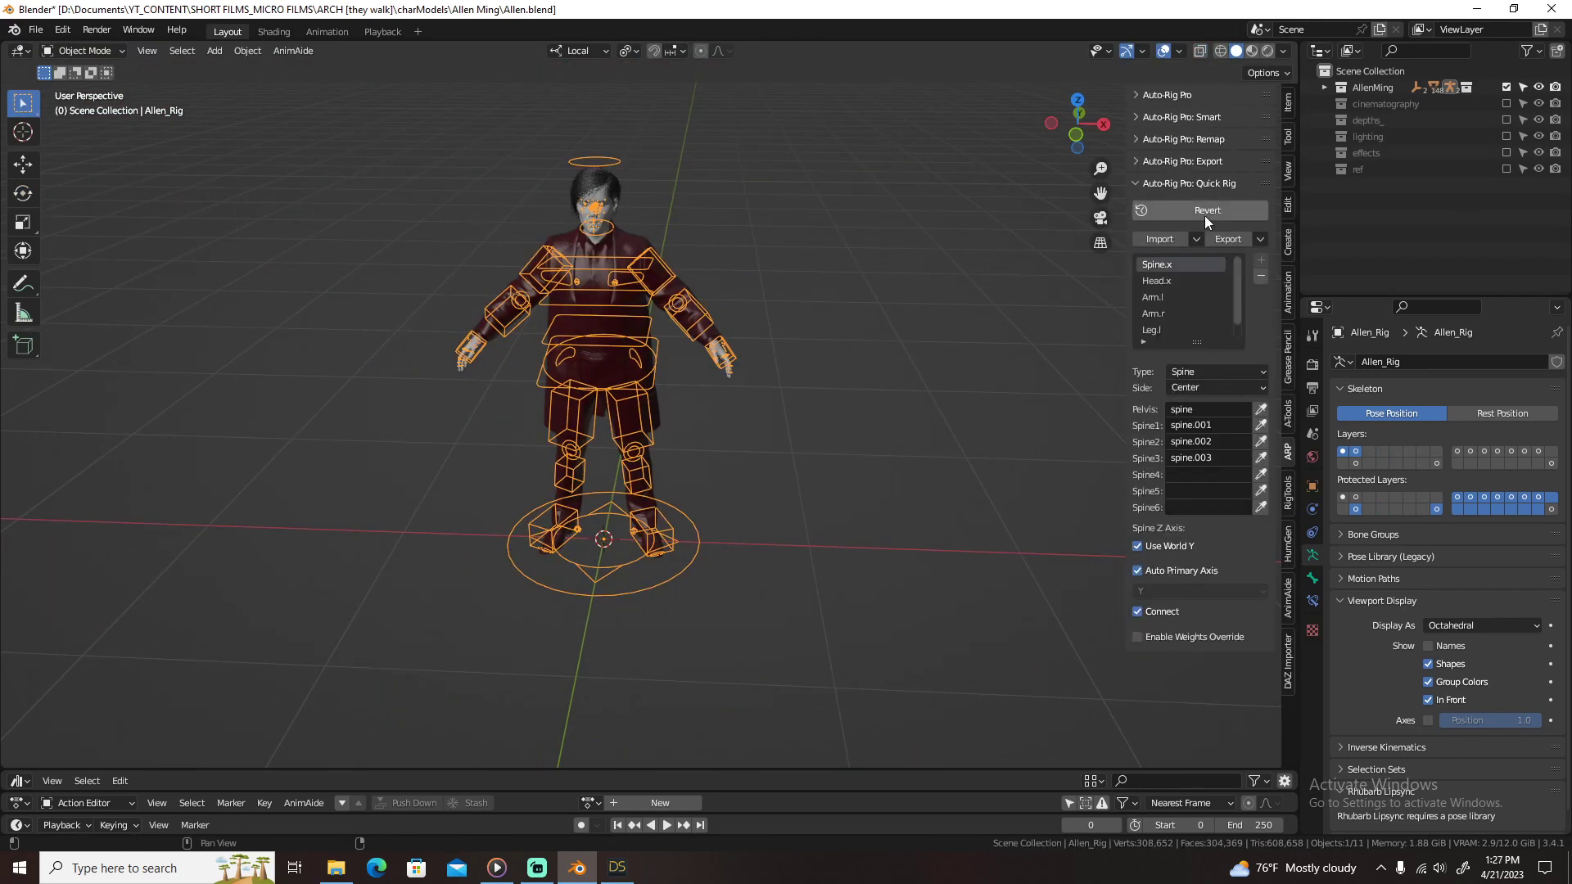
middle_drag(717, 347, 749, 342)
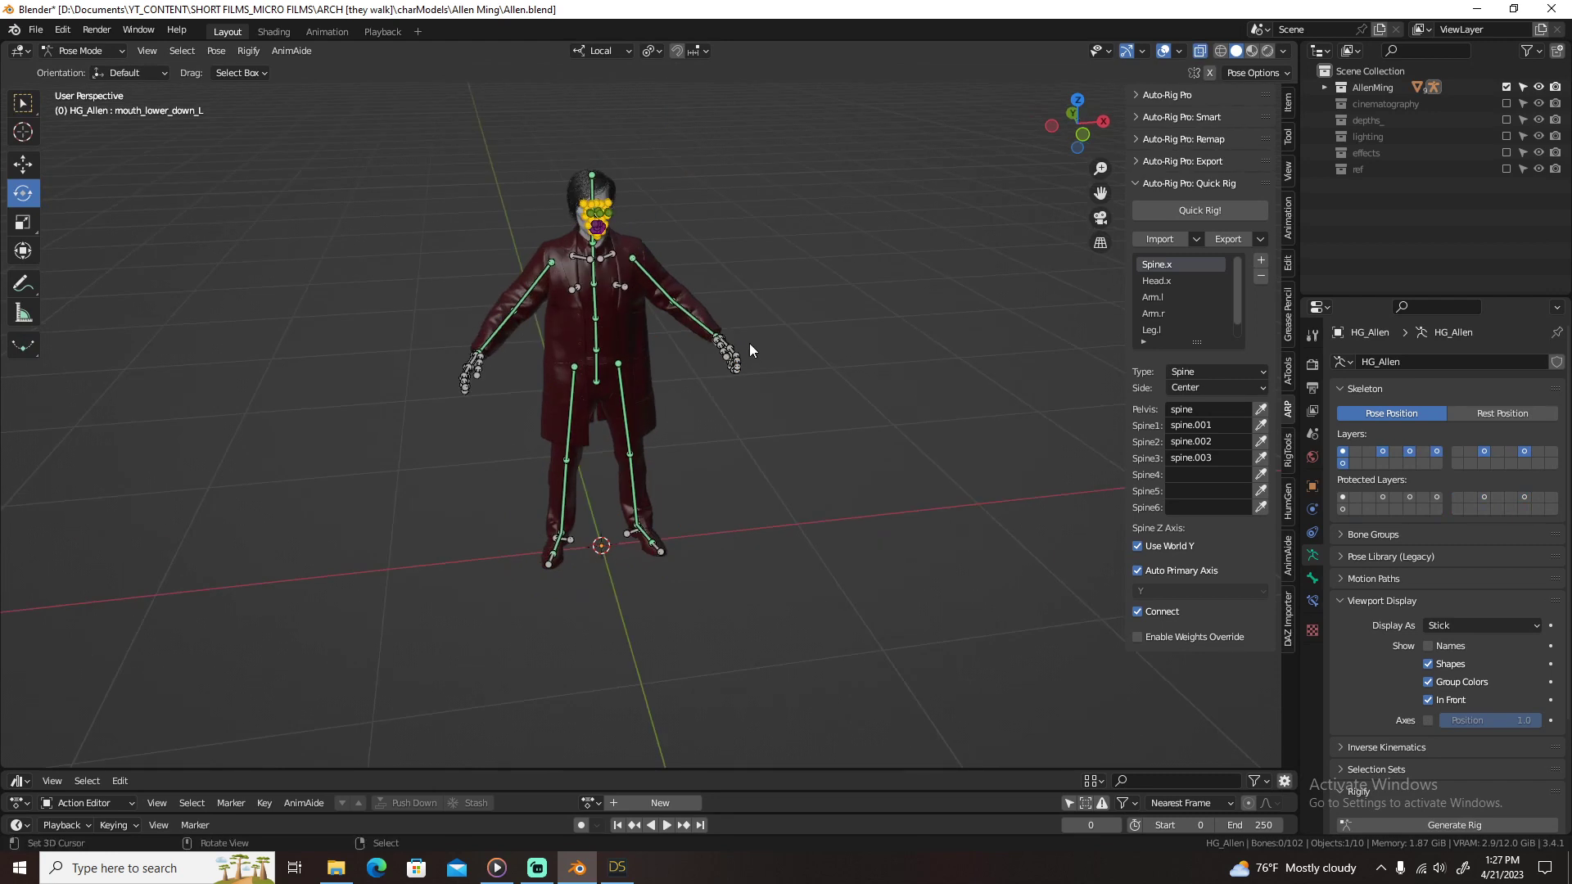
key(ctrl+Tab)
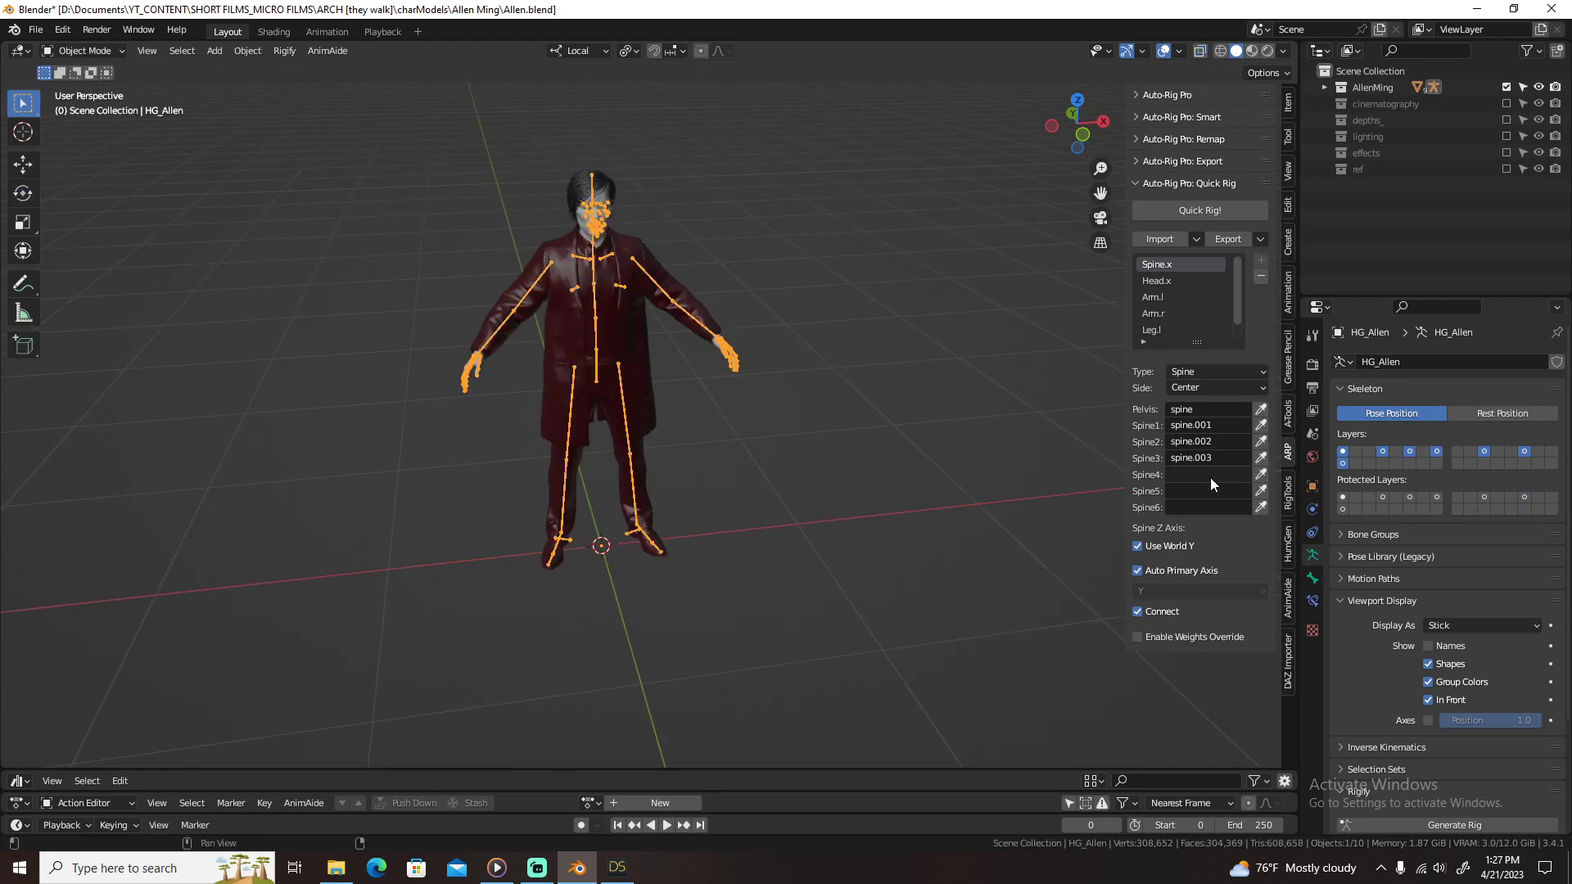
Step: Browse the Human Generator pose library for the character and save the file
click(1286, 547)
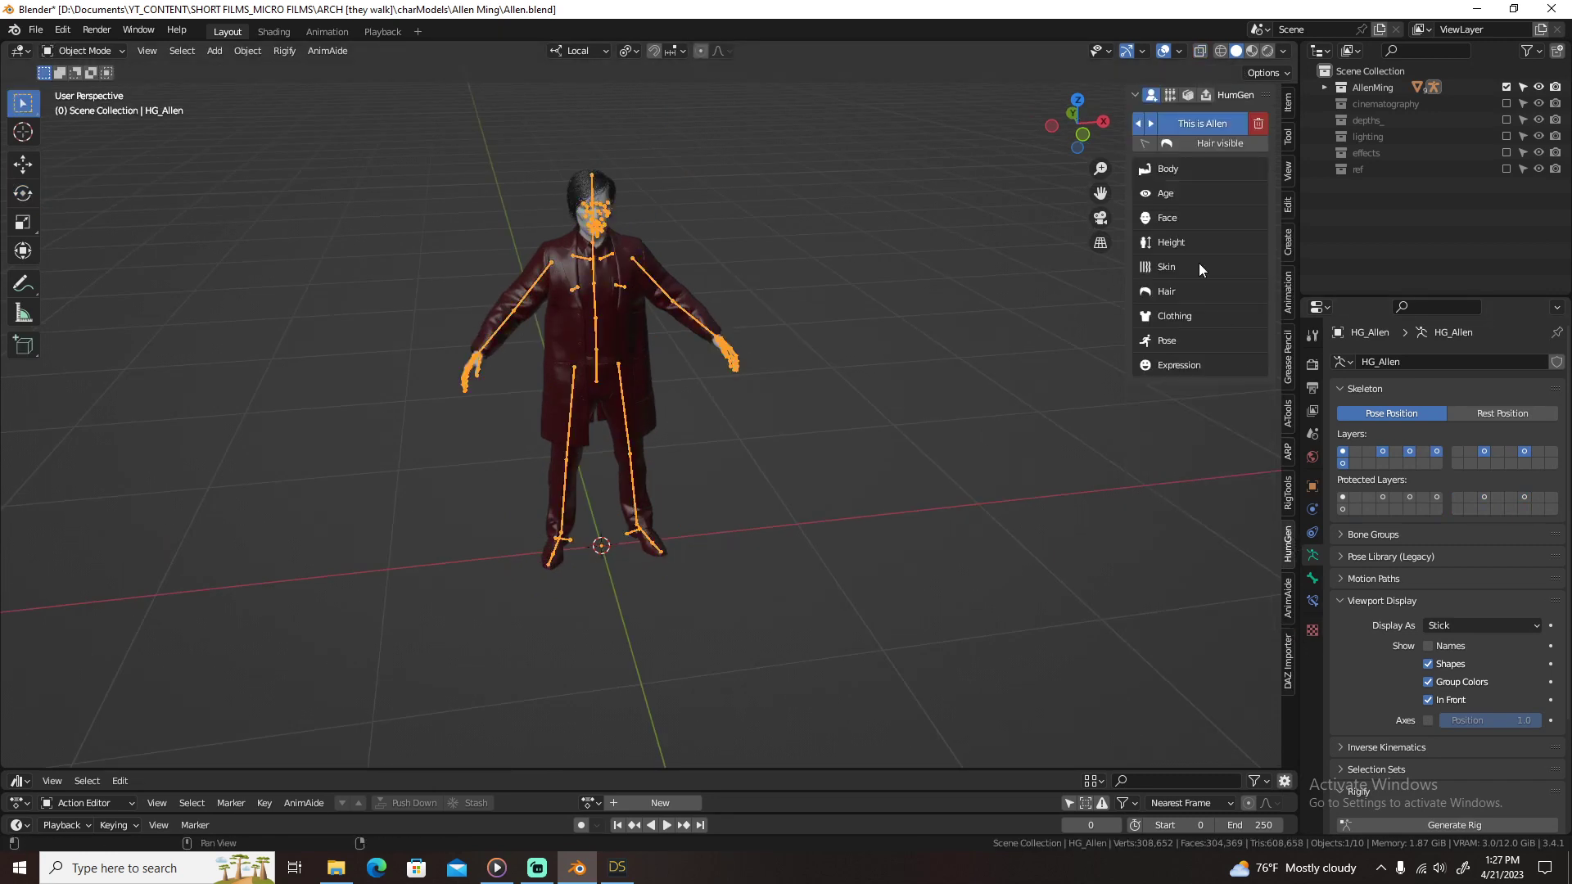
click(1176, 338)
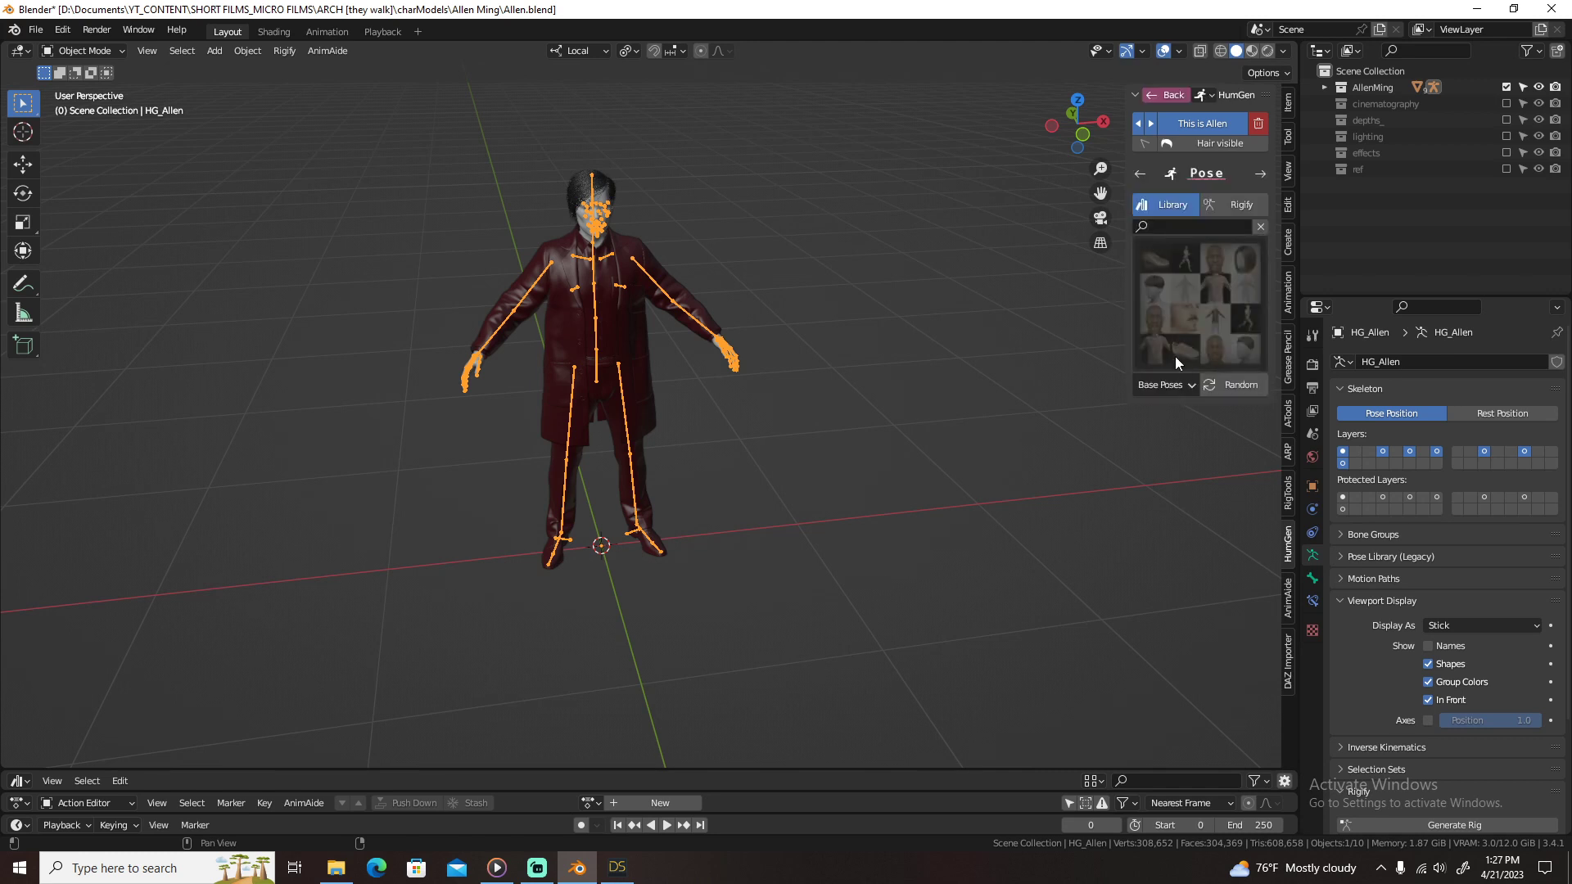
click(1169, 385)
click(1163, 425)
click(1179, 338)
key(ctrl+Tab)
key(ctrl+Tab)
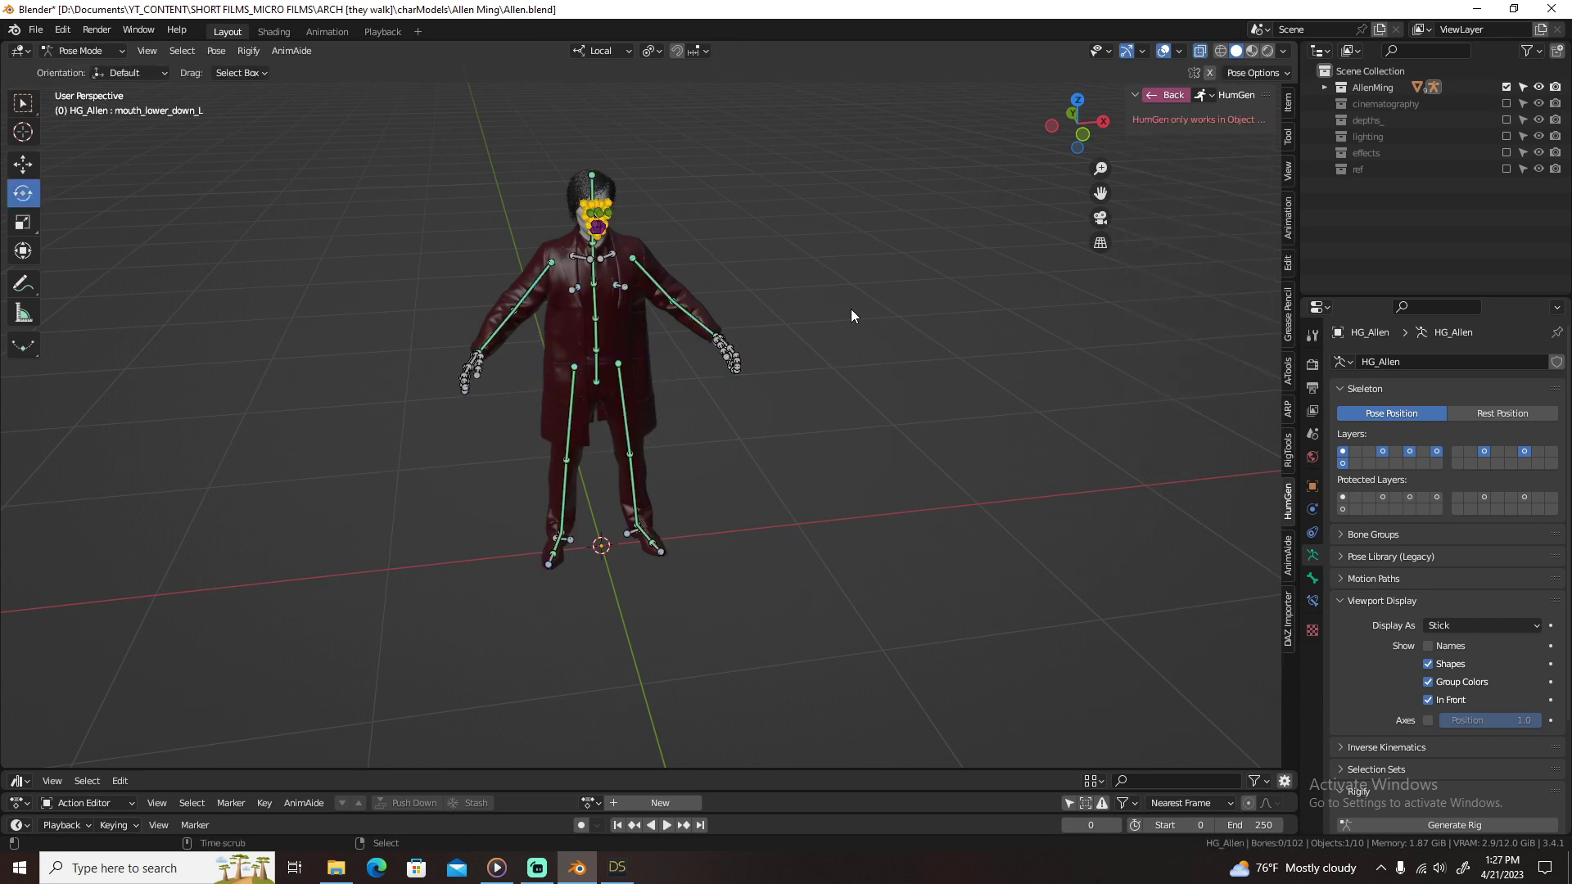
key(ctrl+s)
Step: Generate the Quick Rig to check the left hand's controls with the existing Arm.l settings, and revert it
click(1288, 452)
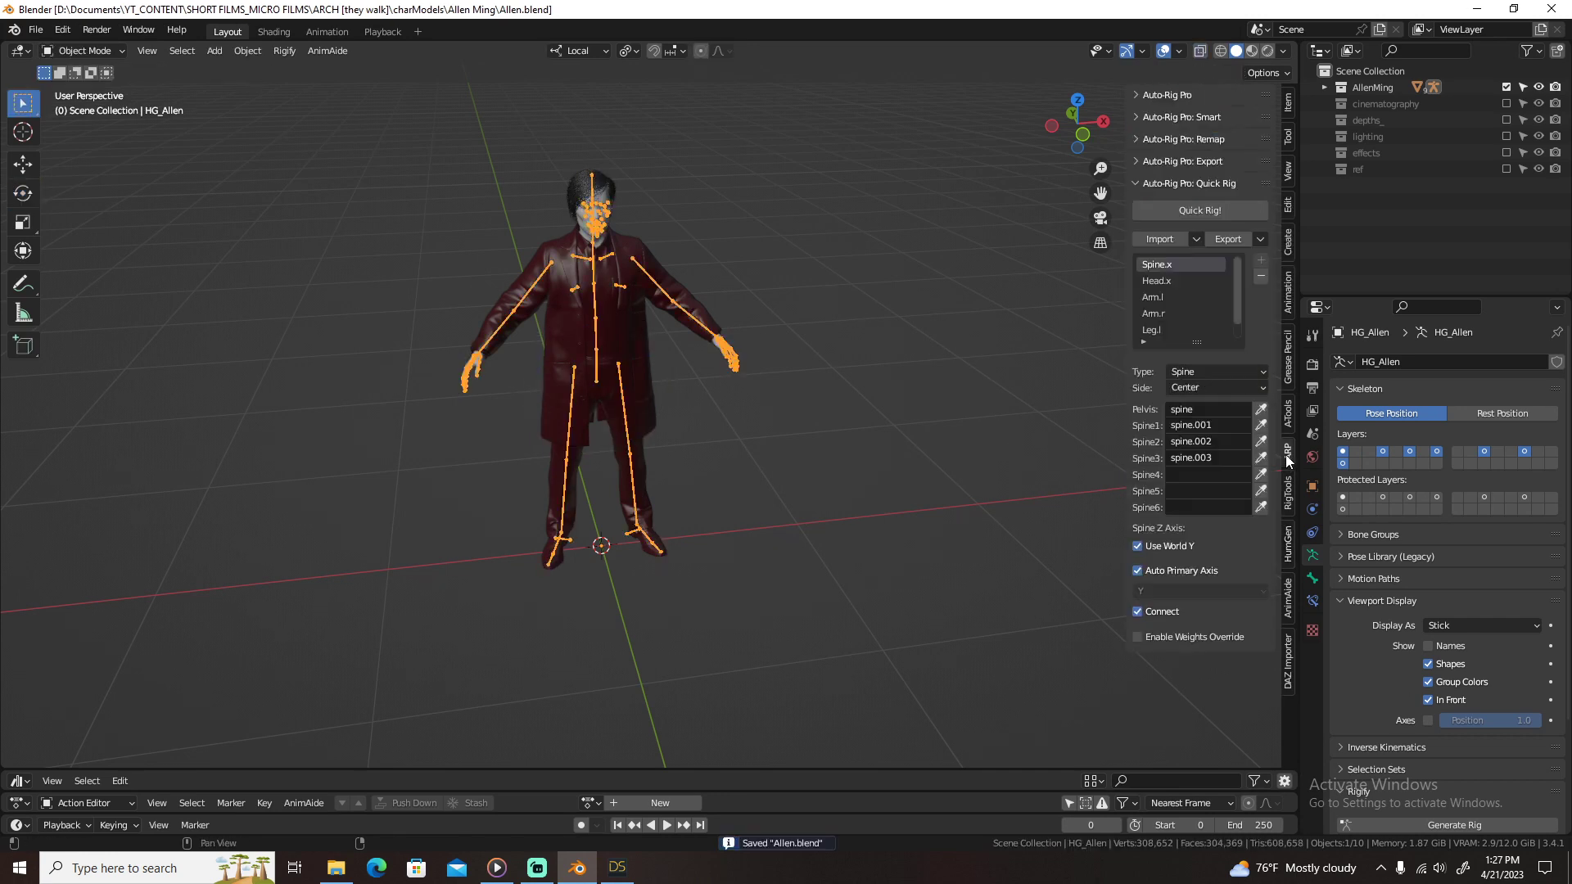
click(1154, 298)
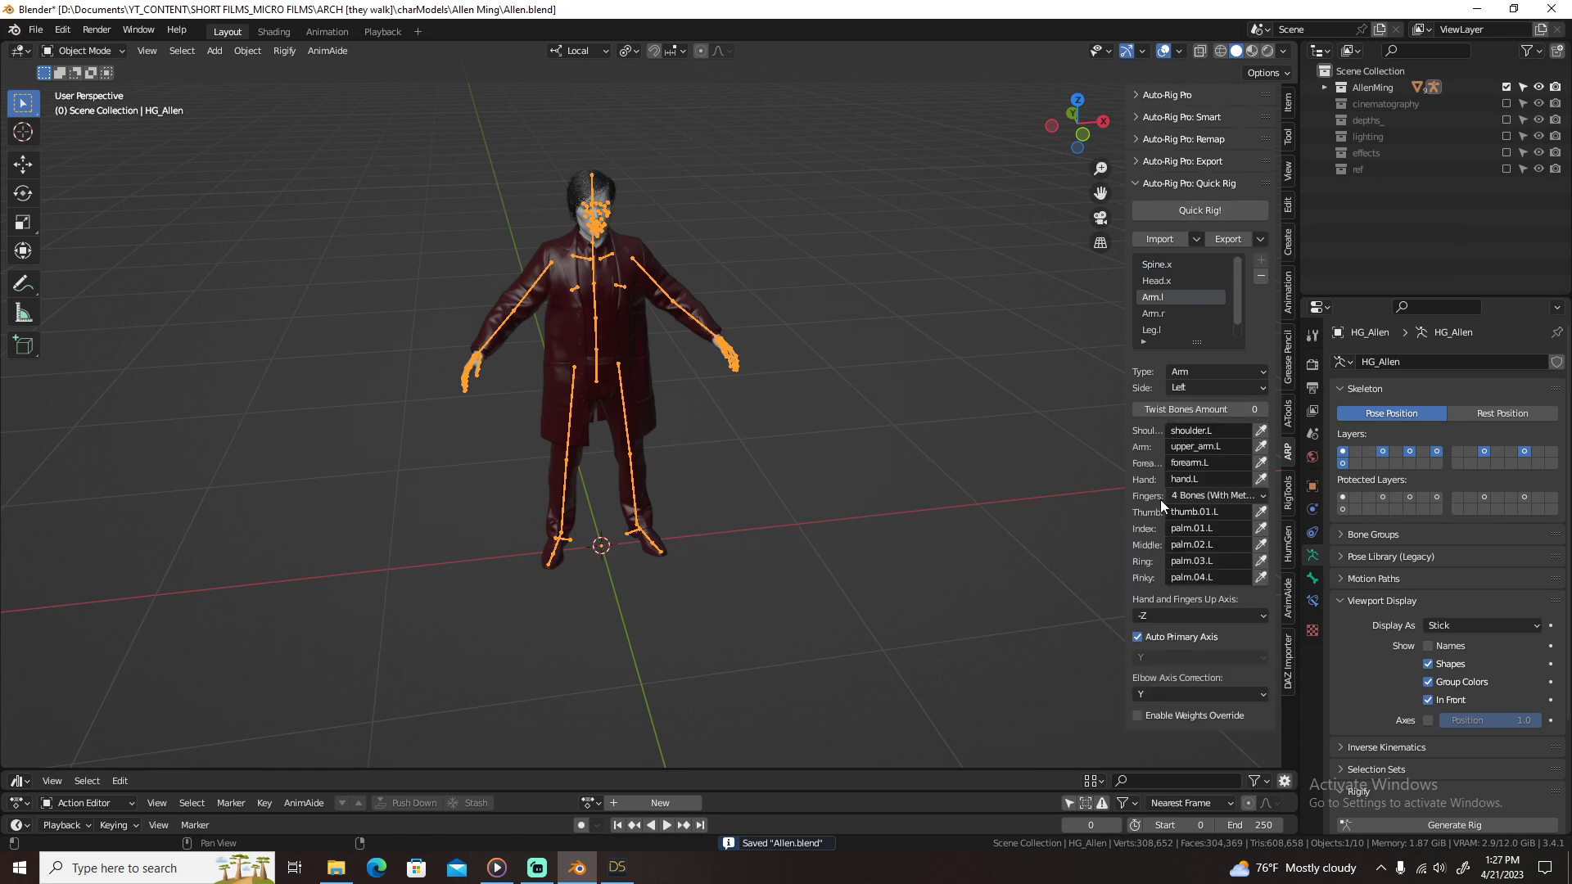
click(1196, 211)
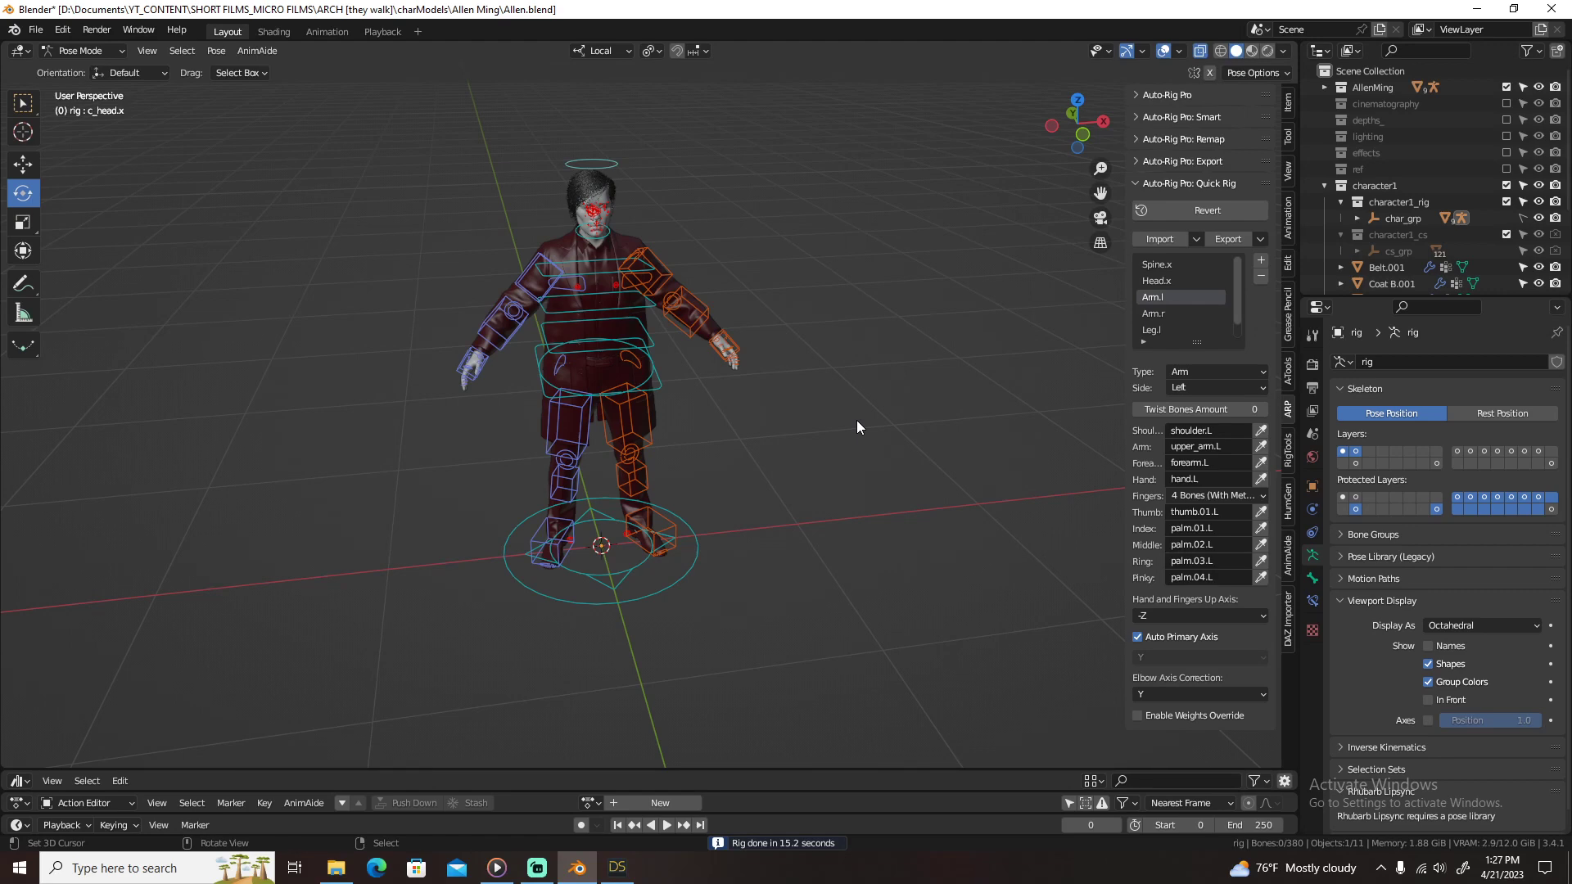
scroll(856, 420, up, 3)
middle_drag(872, 318, 720, 353)
scroll(793, 293, up, 2)
click(1193, 209)
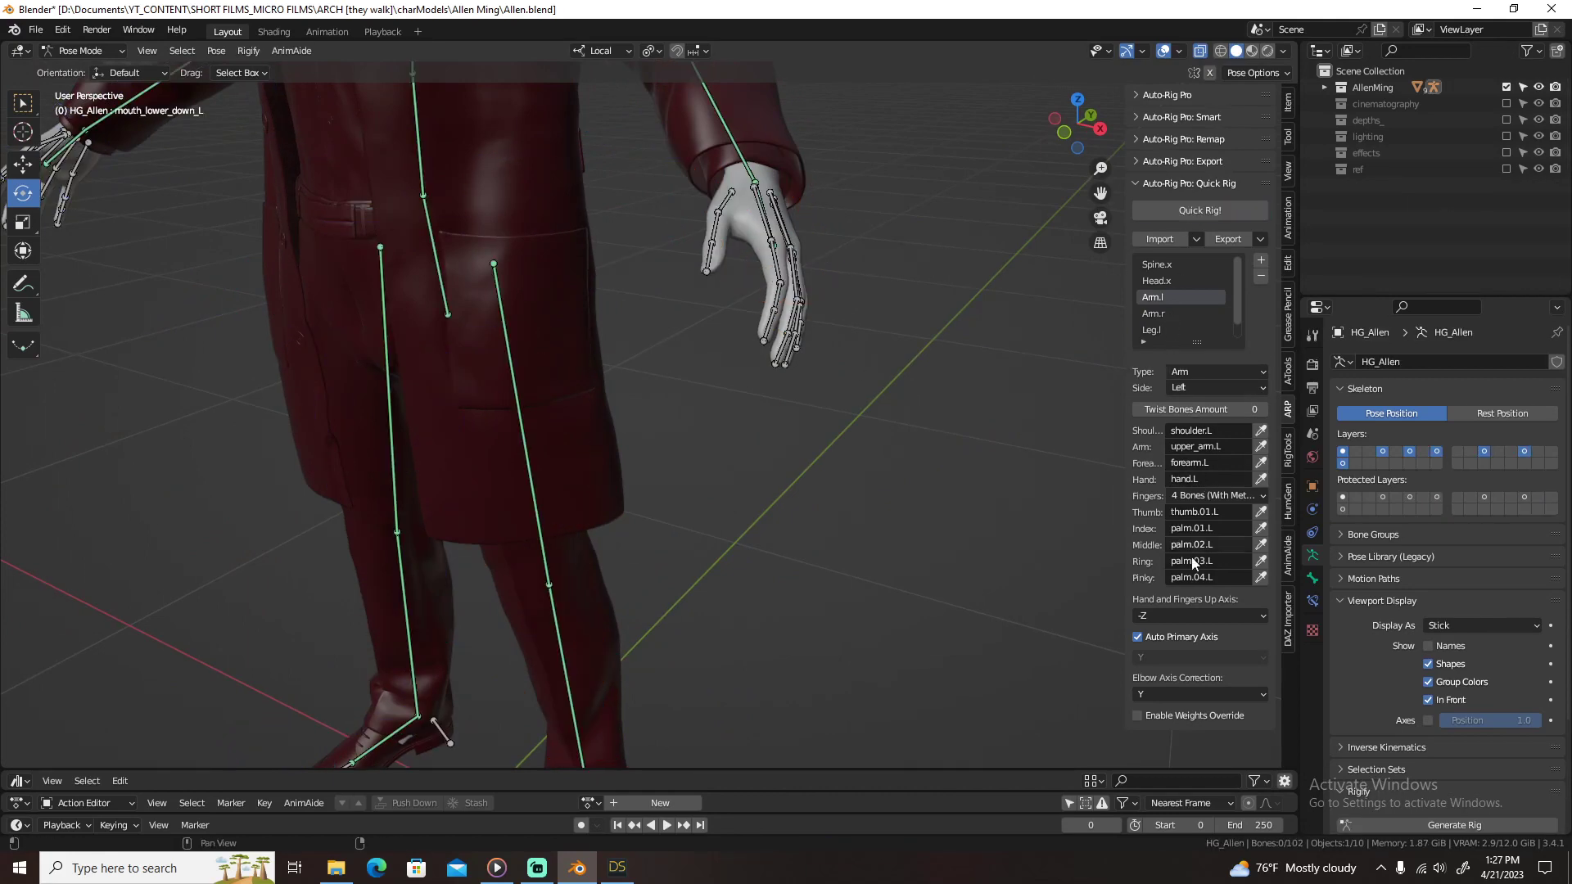
Step: Set the Hand and Fingers Up Axis to X for both the Arm.l and Arm.r limbs
click(1193, 615)
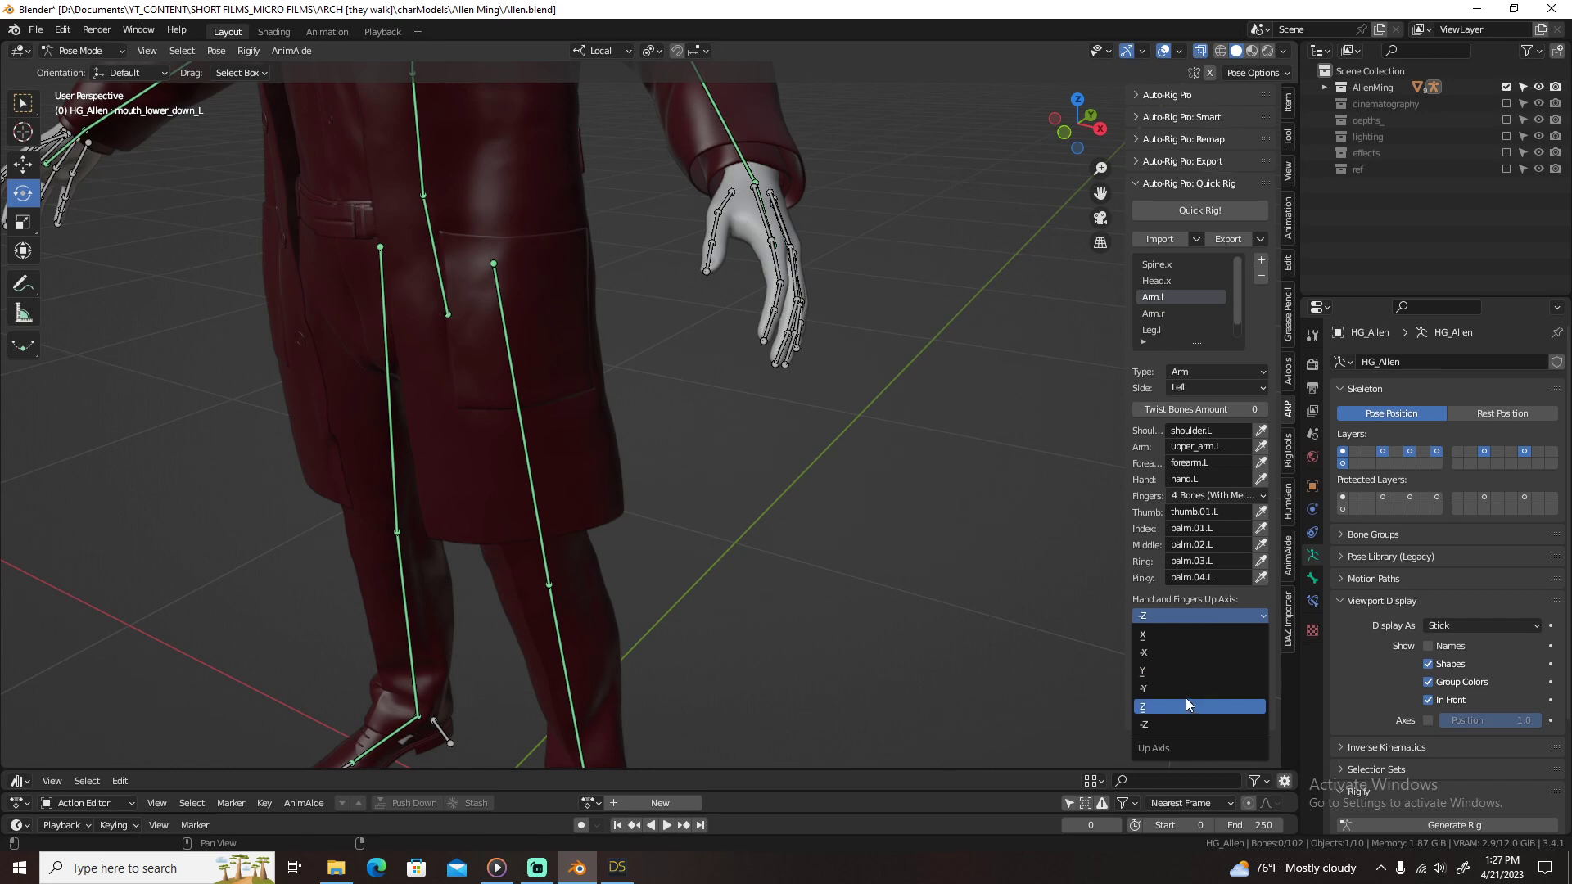
click(1185, 636)
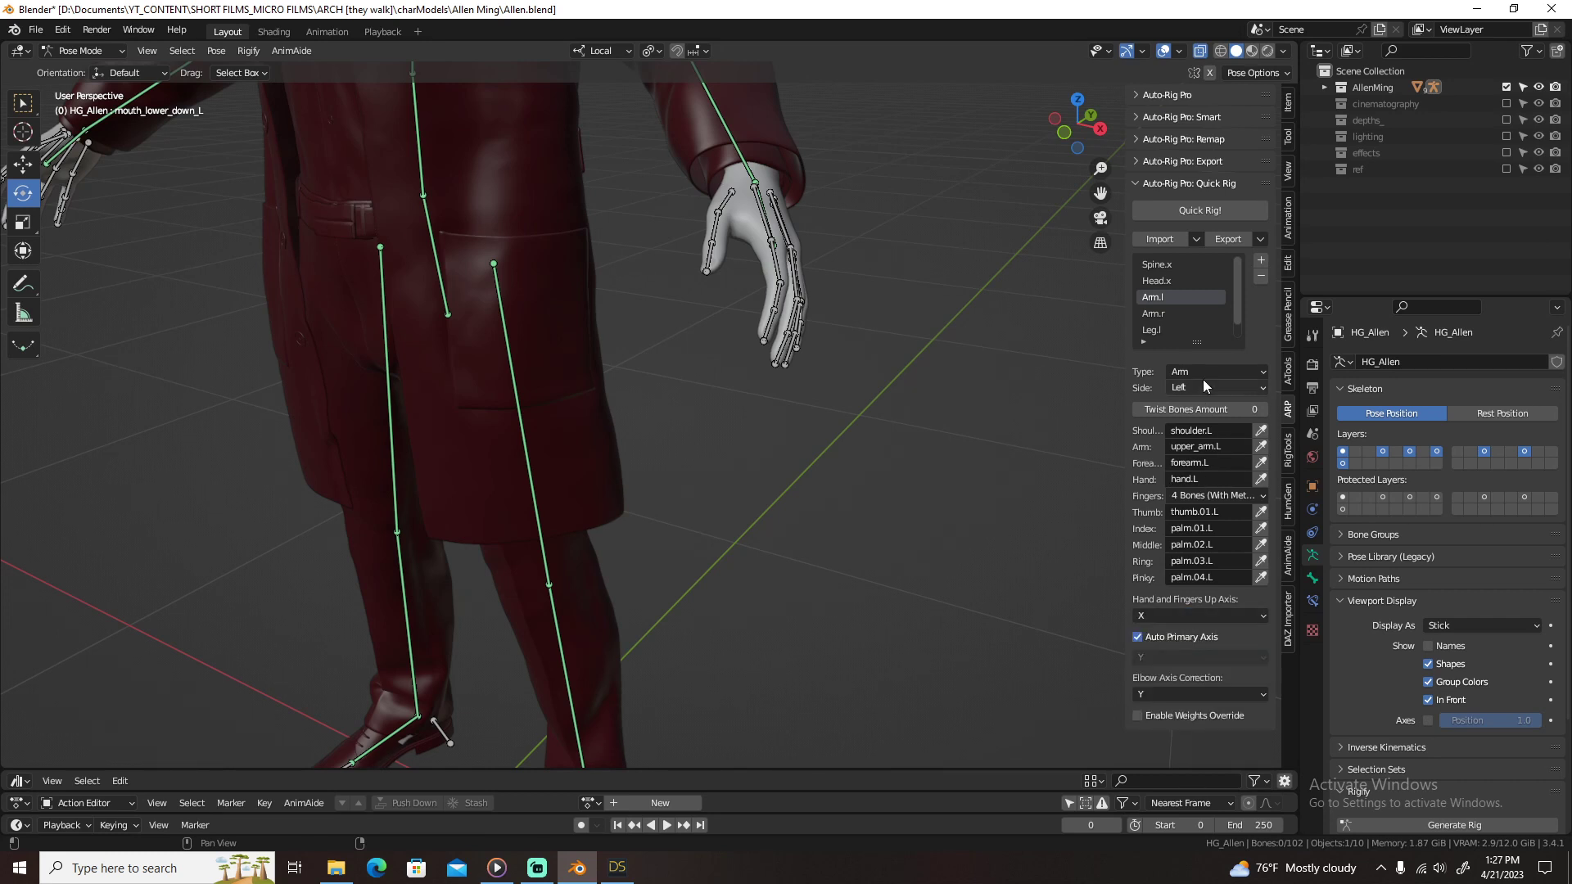
click(1161, 316)
click(1193, 614)
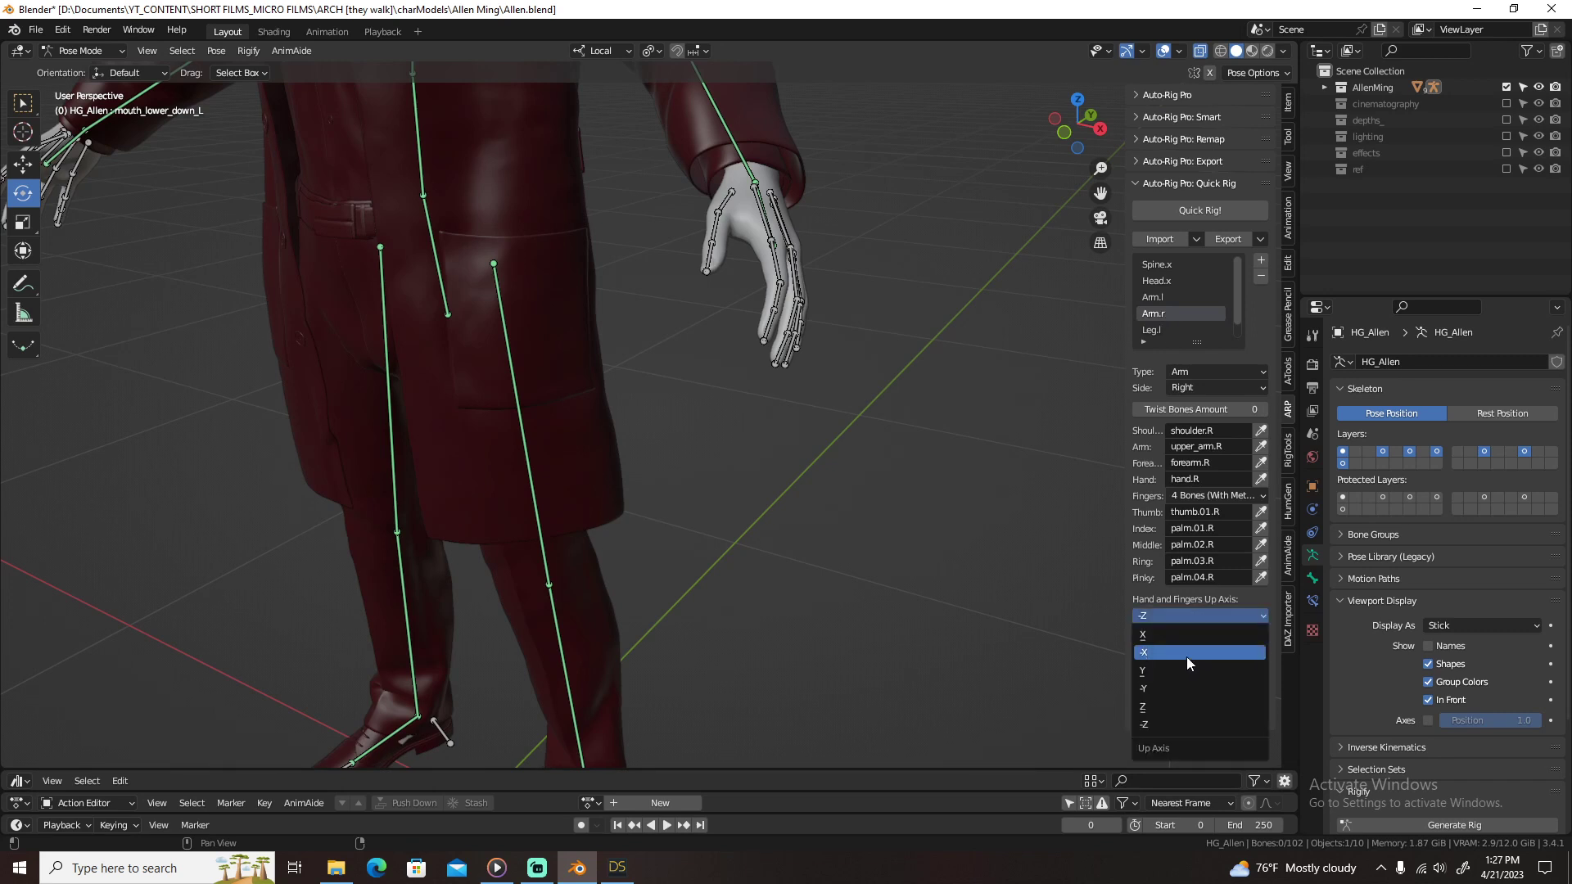
click(1186, 636)
Step: Generate the Quick Rig with the X up axis to inspect the hand controls, and revert to the original armature
click(1200, 211)
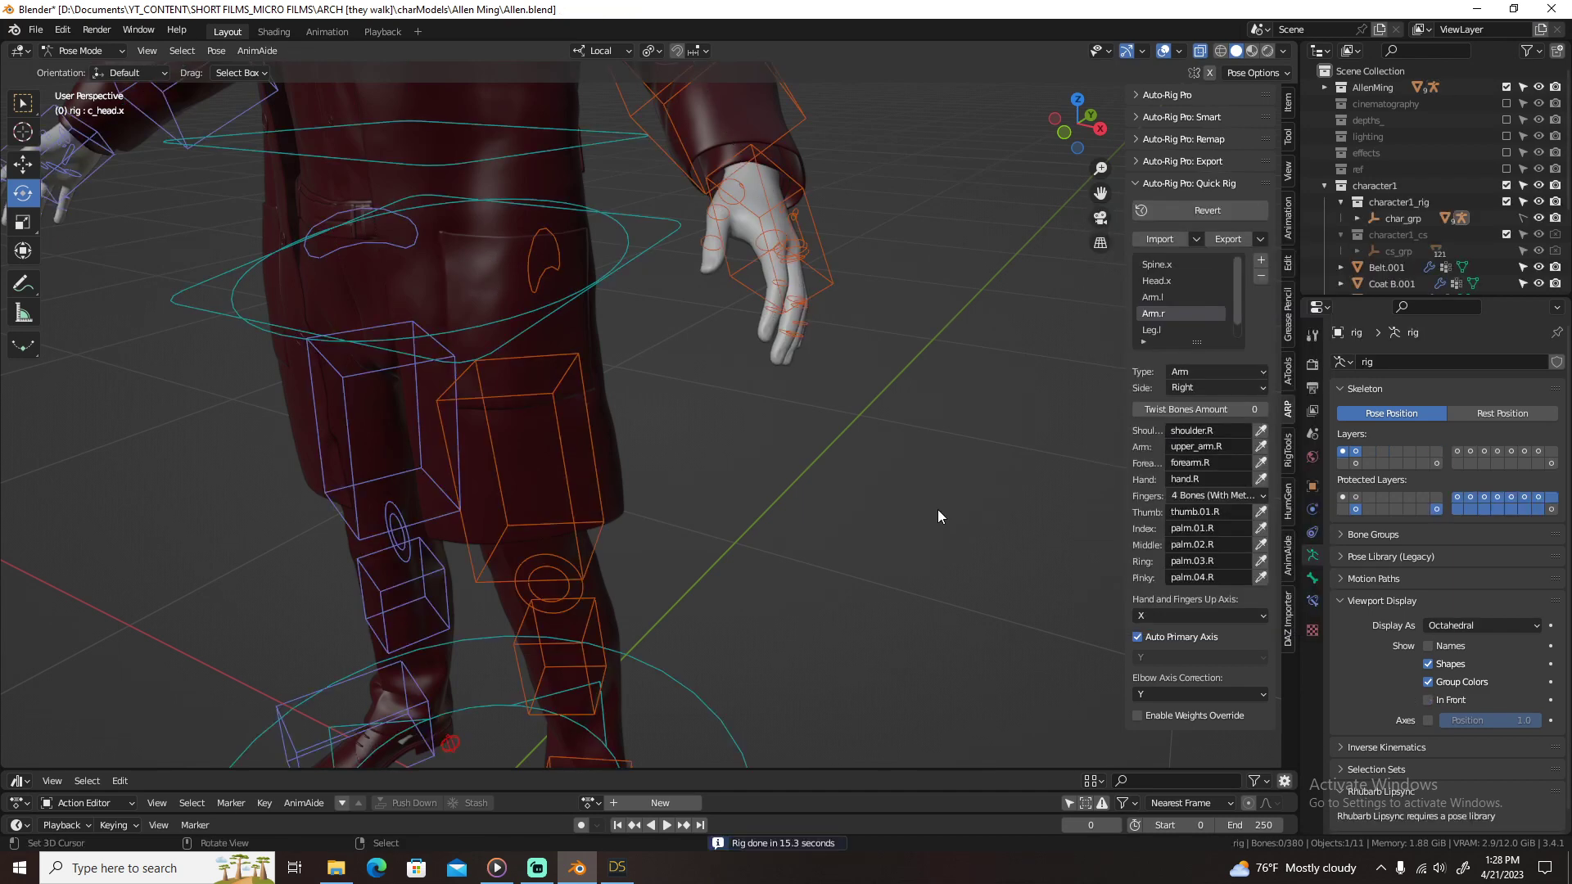
middle_drag(938, 513, 856, 287)
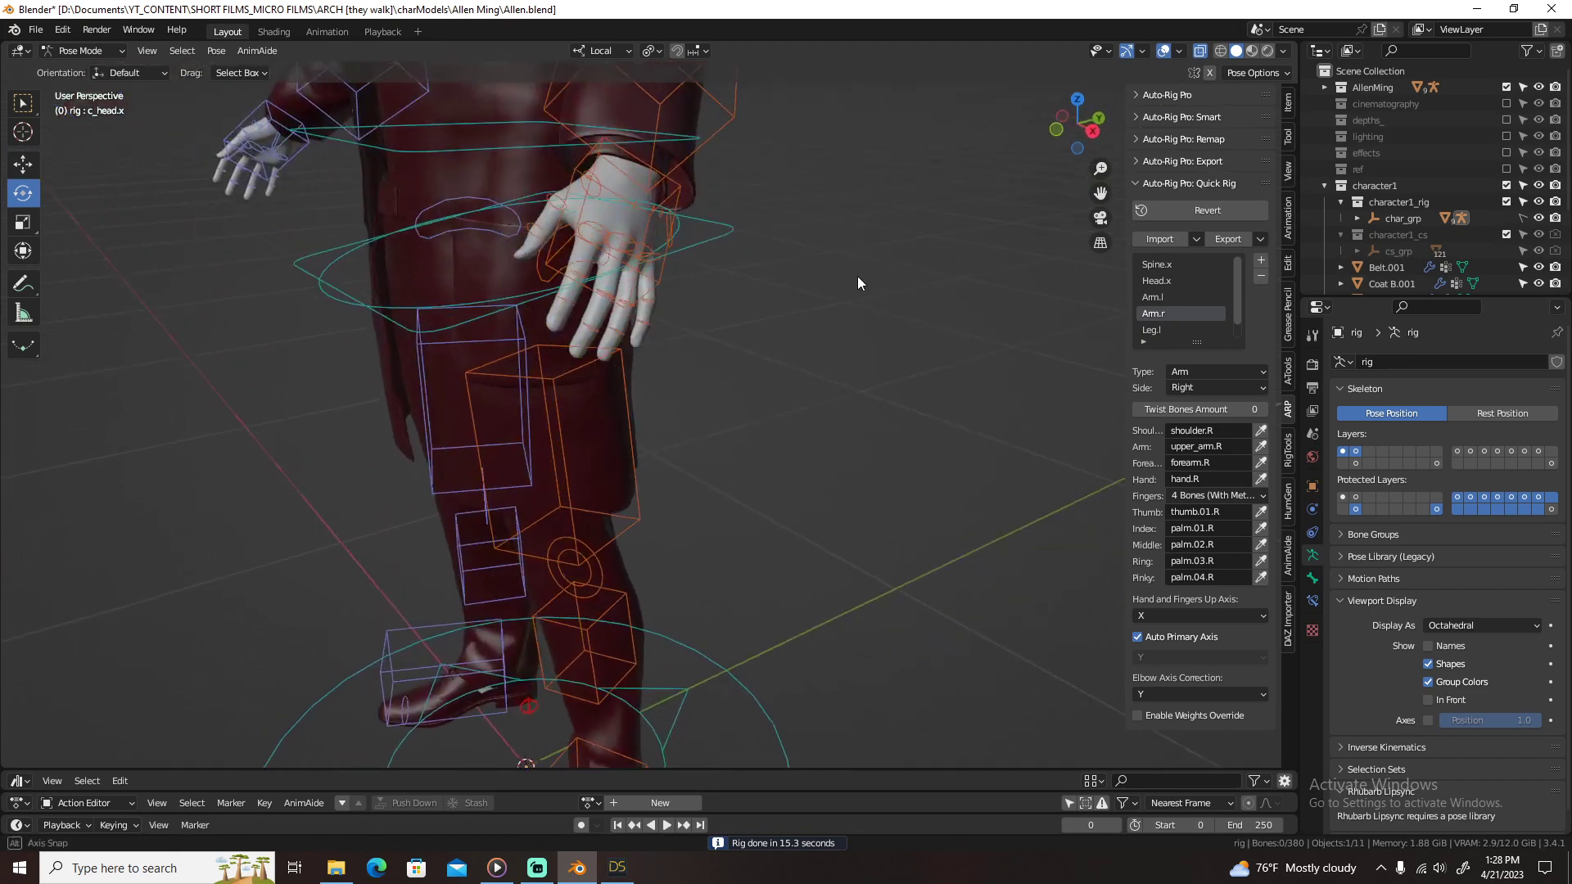
middle_drag(794, 352, 832, 365)
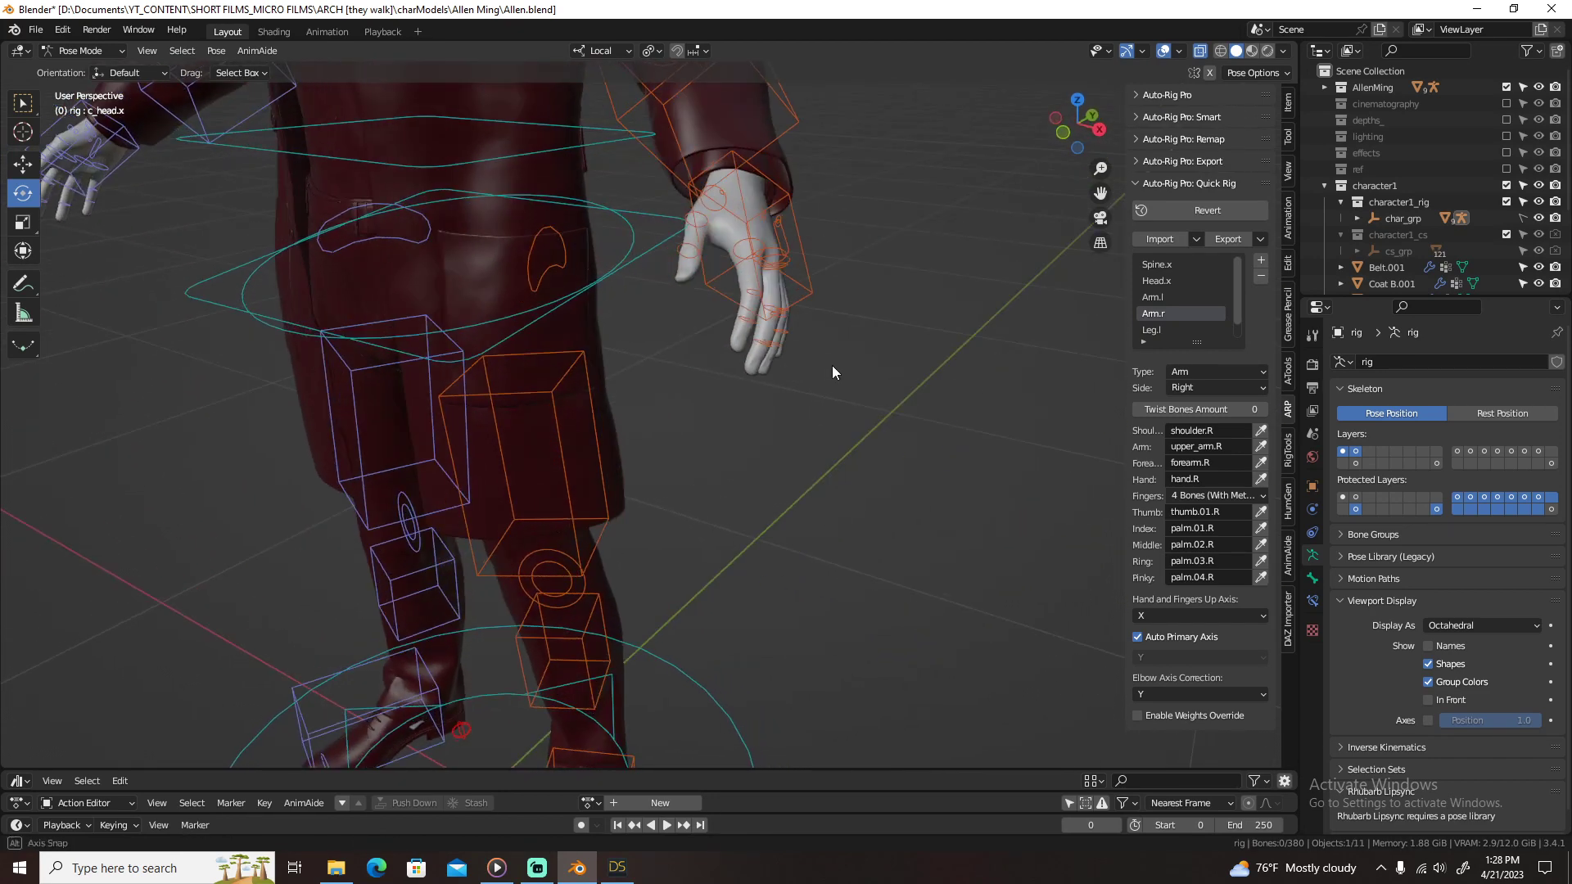
click(1231, 213)
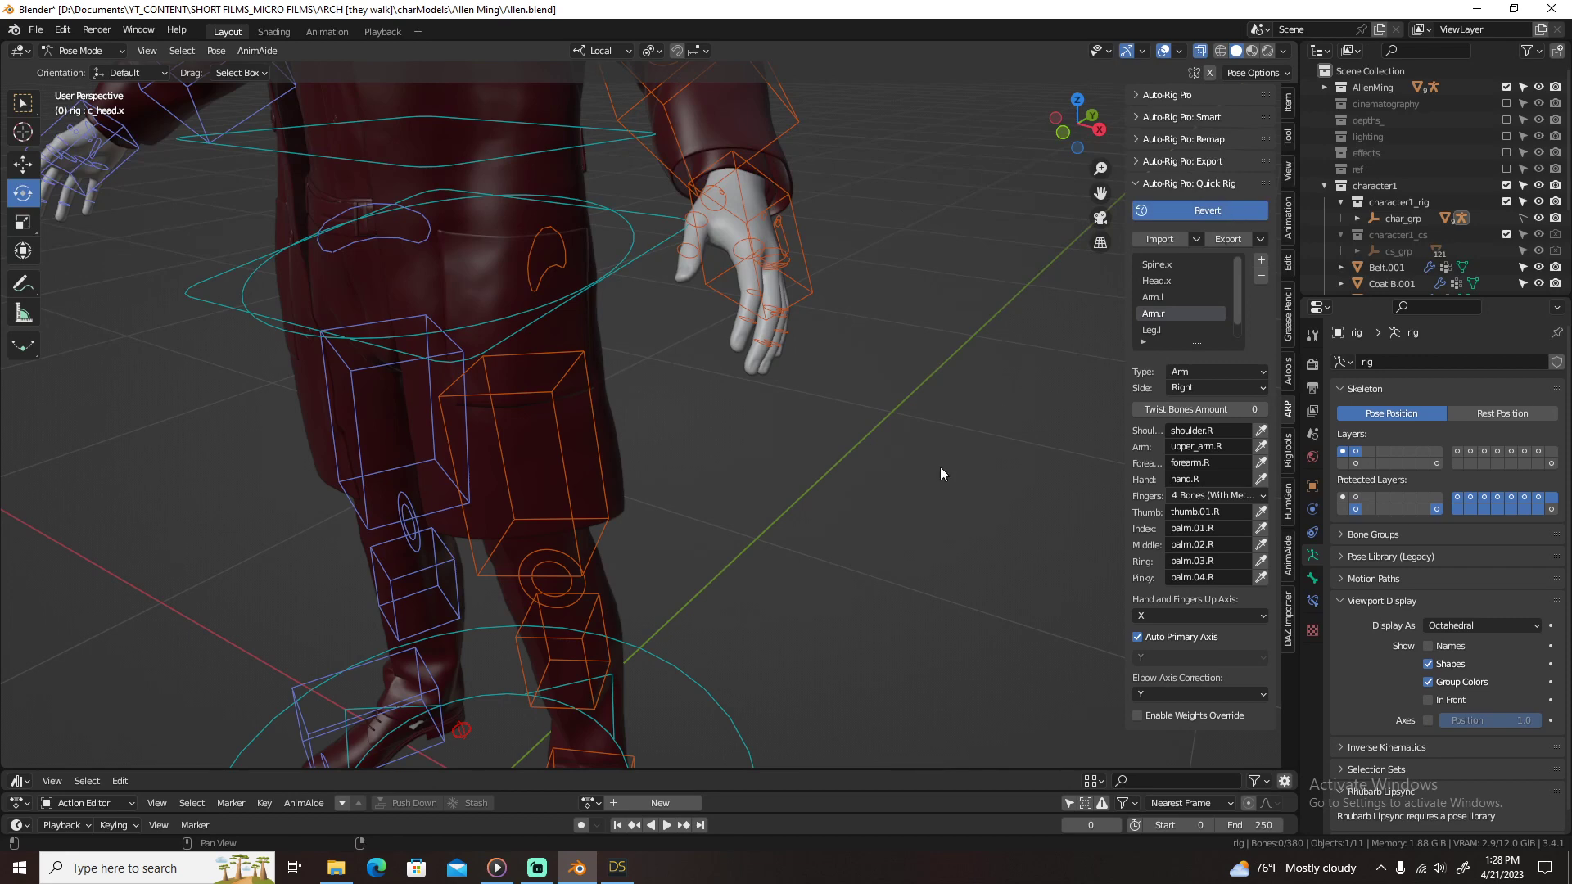
key(ctrl+Tab)
scroll(892, 401, down, 5)
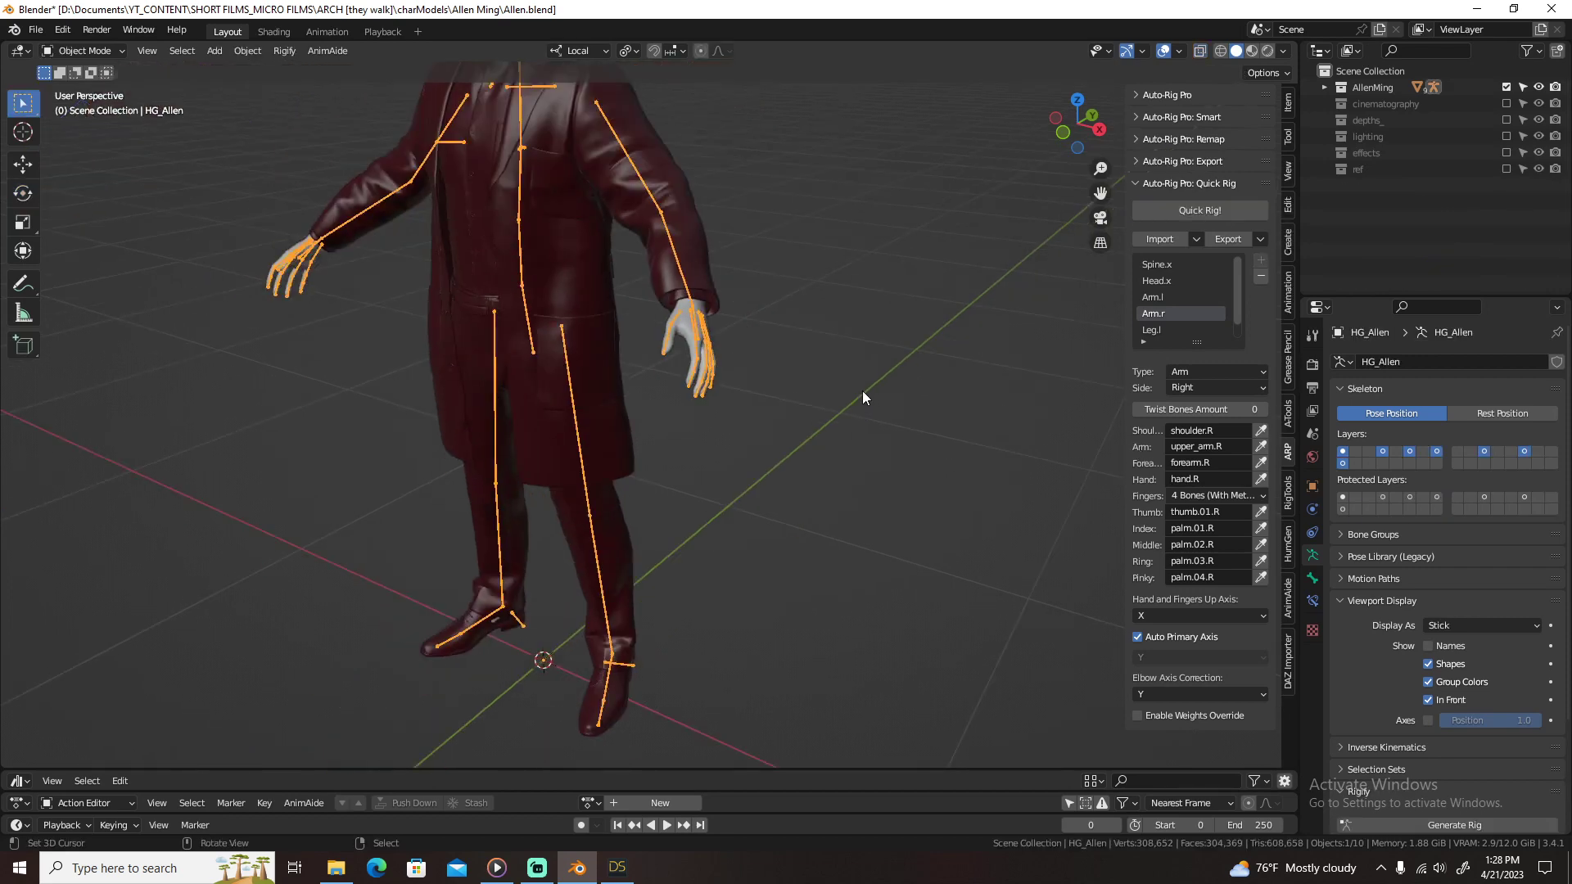
Step: Deselect the armature and save the file
click(852, 396)
key(ctrl+s)
scroll(819, 405, up, 2)
middle_drag(785, 422, 822, 481)
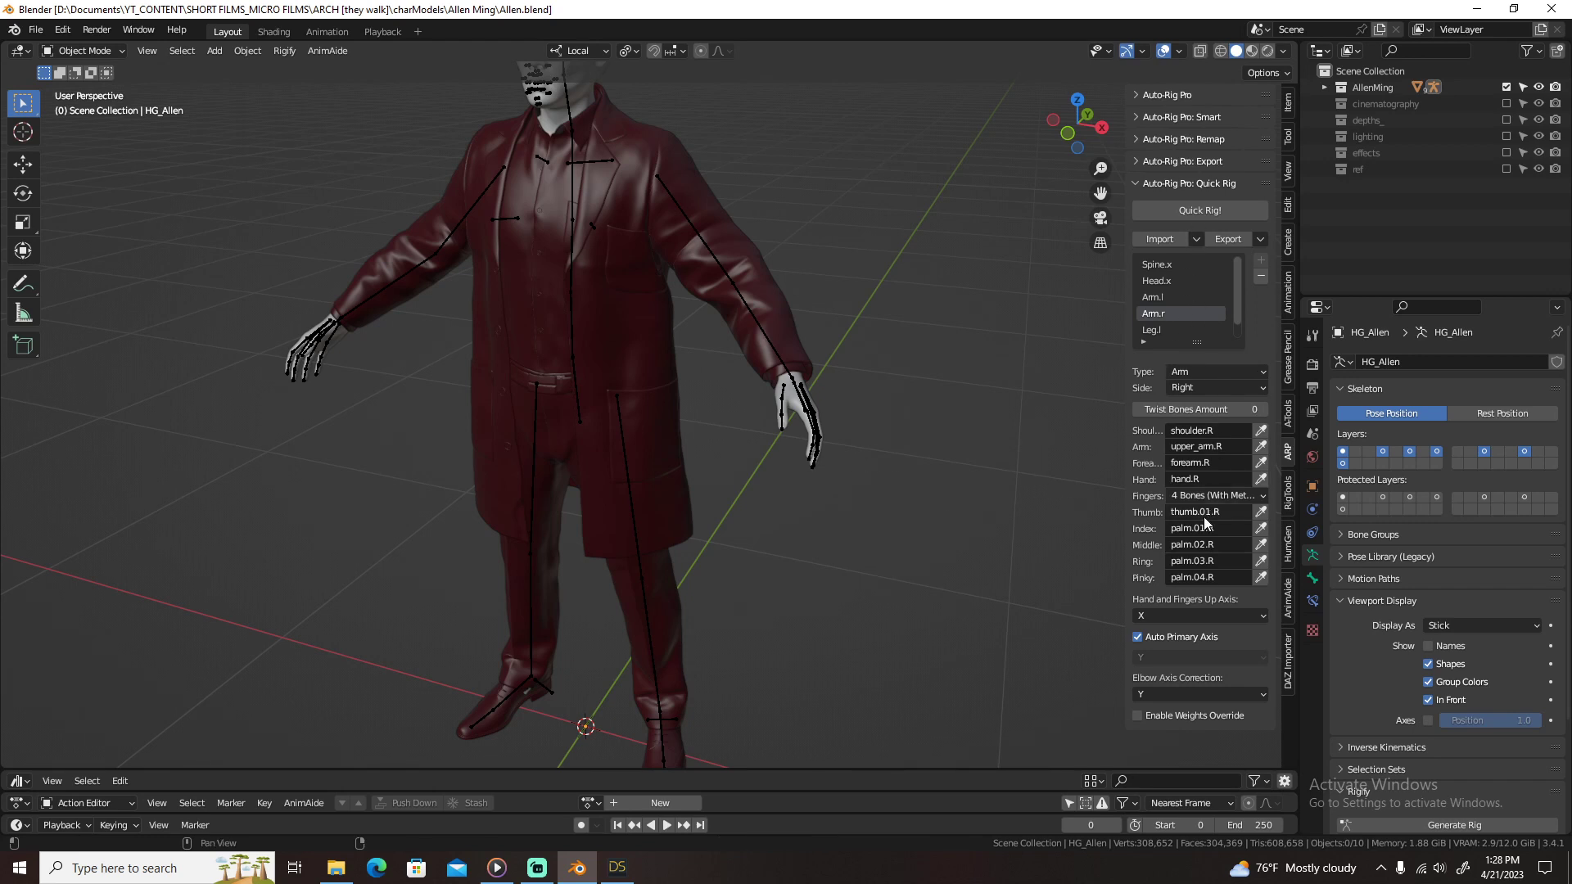
Step: Set the Hand and Fingers Up Axis to -Z for both the Arm.r and Arm.l limbs
click(1183, 619)
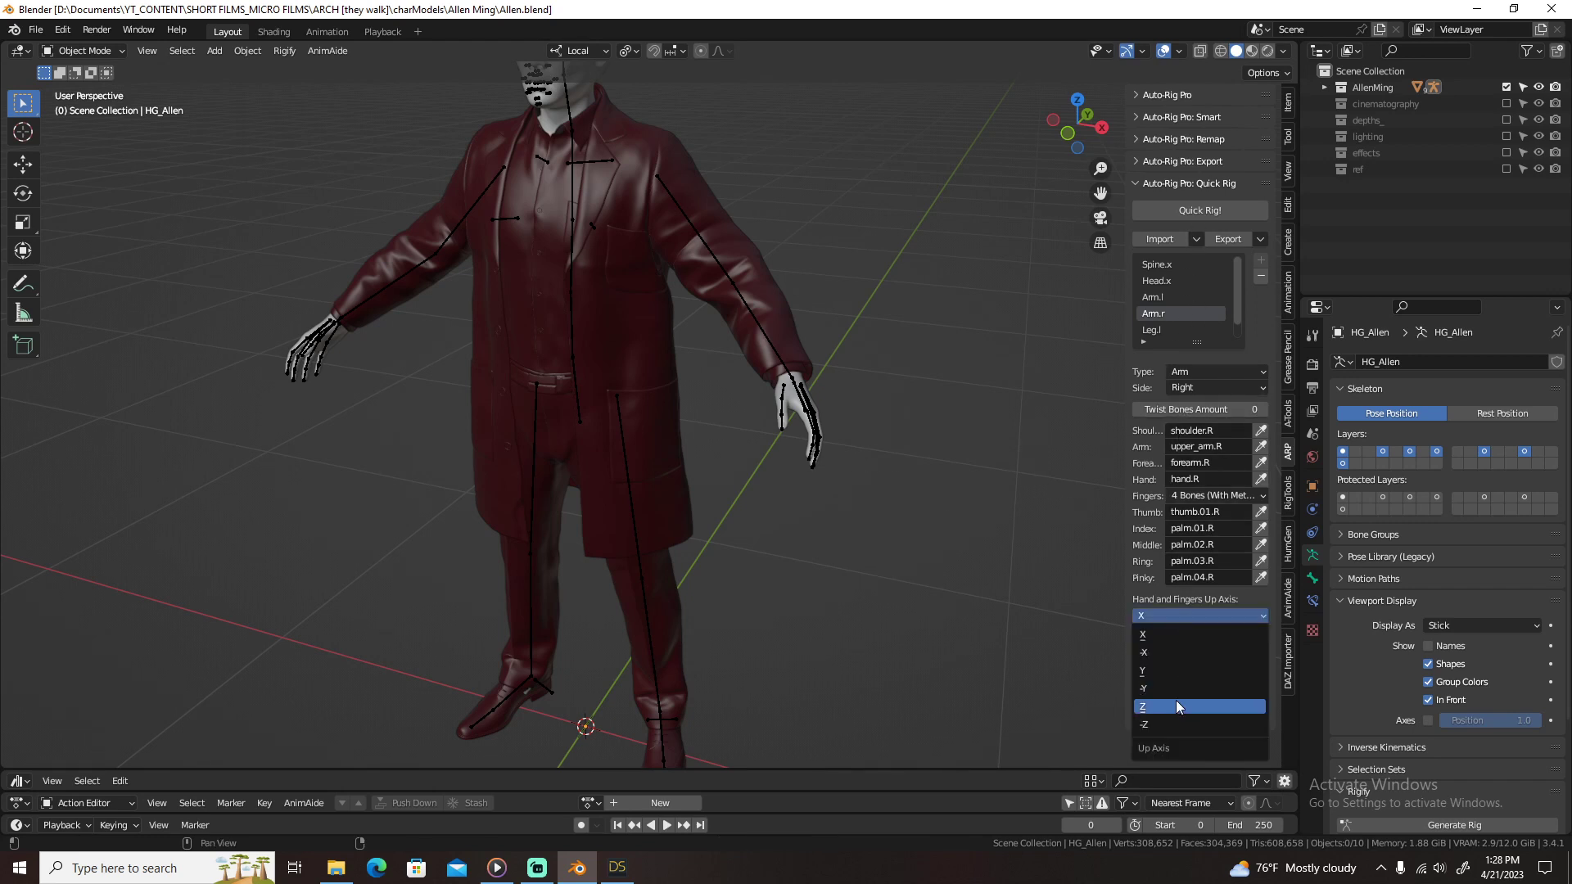
click(1177, 723)
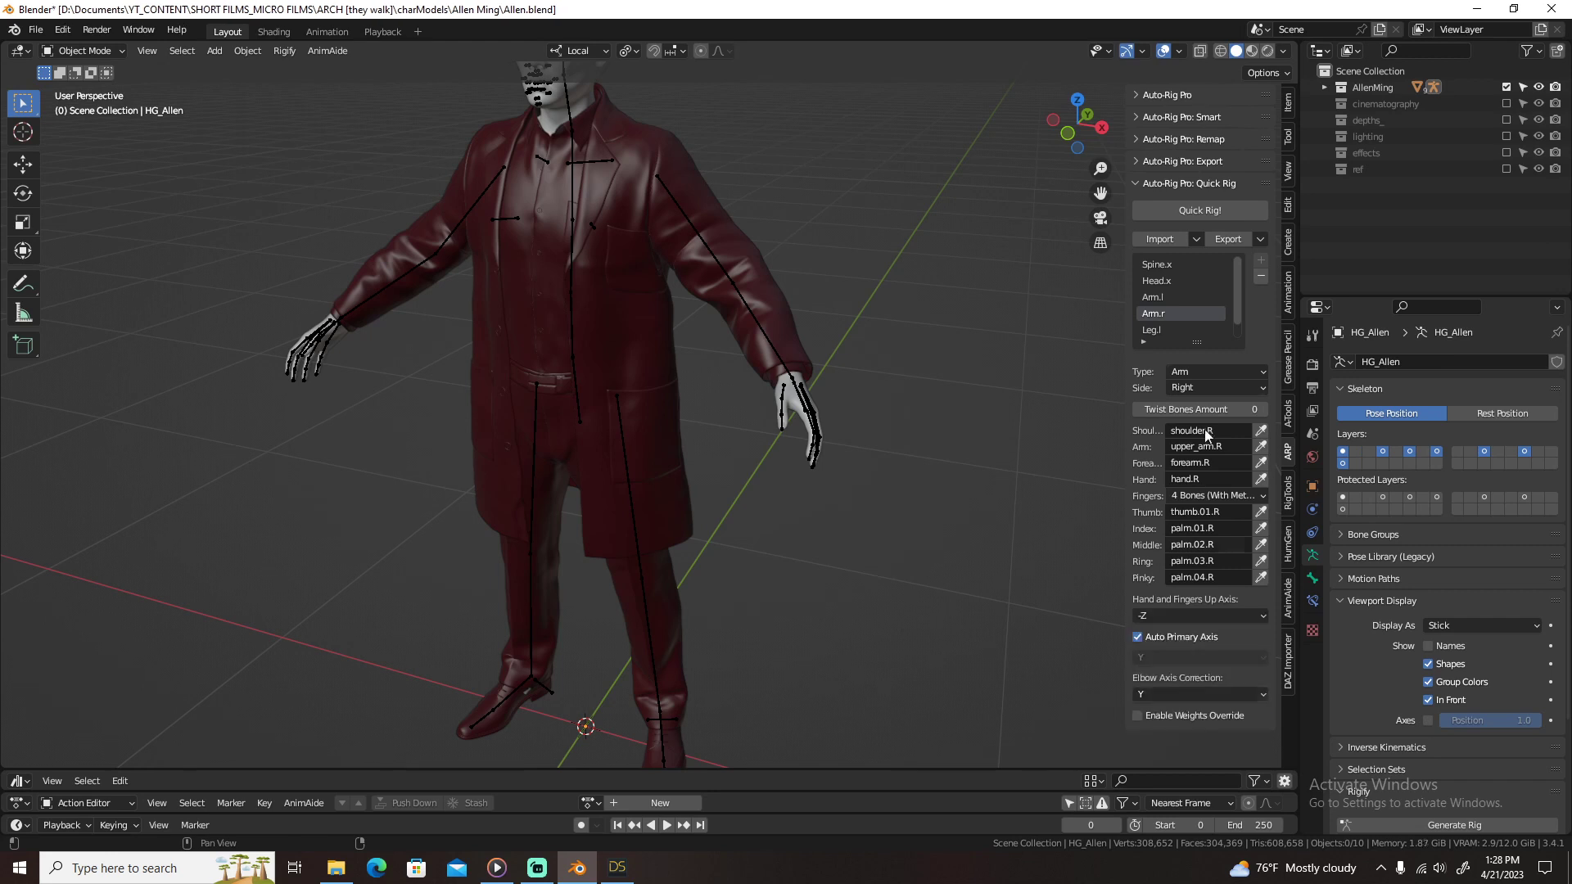
click(1166, 299)
click(1174, 614)
click(1179, 722)
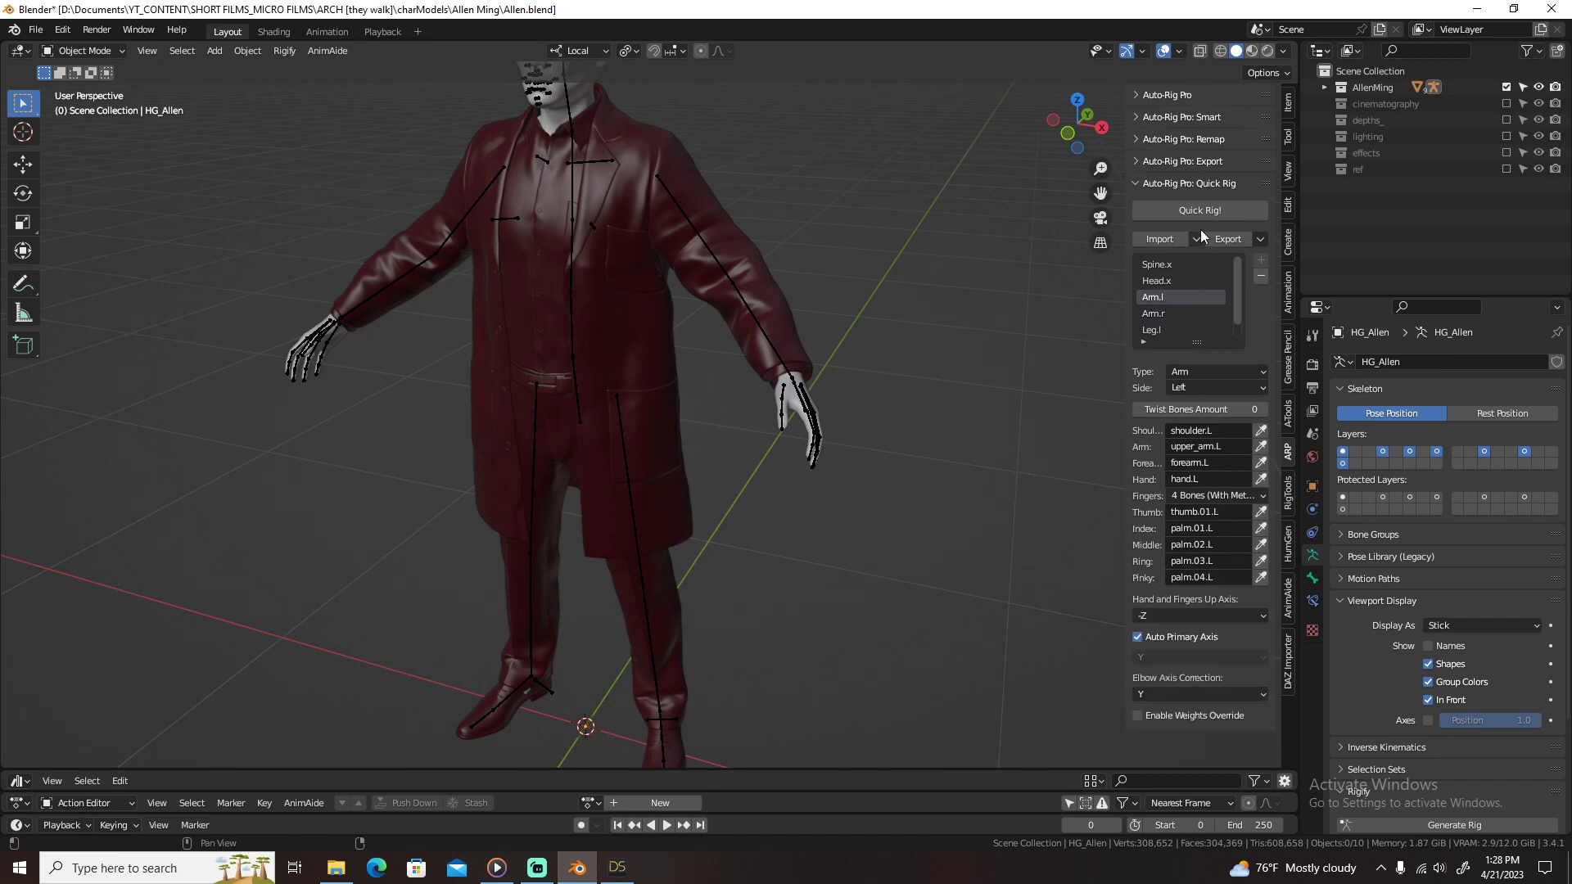
Step: Select the character's armature and generate the Quick Rig in Convert mode with FK arms and legs
click(530, 91)
click(1196, 211)
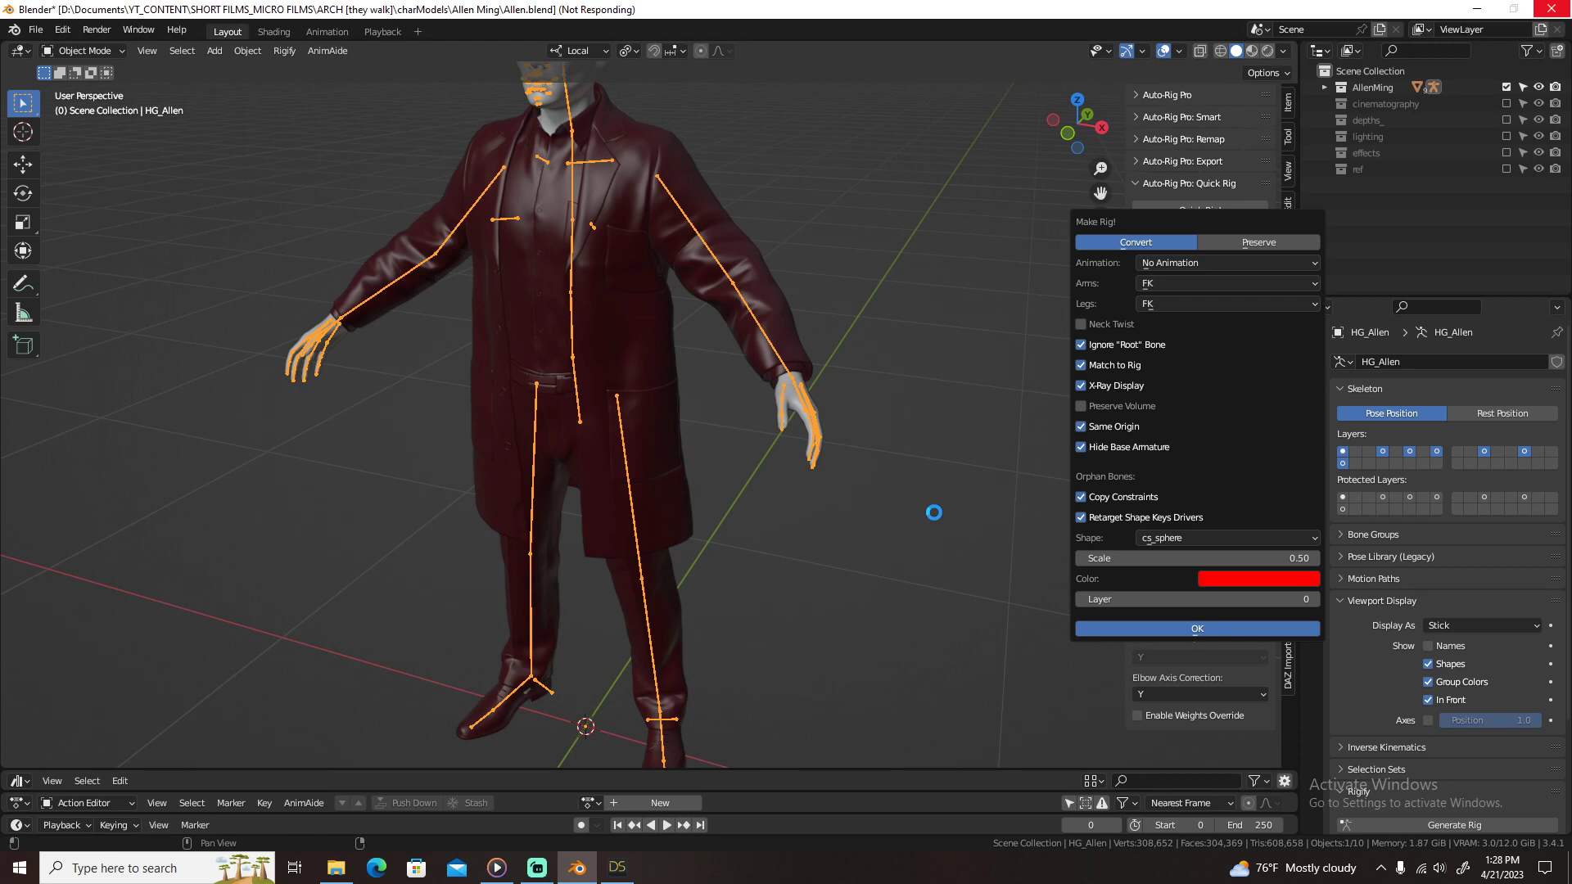
scroll(818, 434, up, 4)
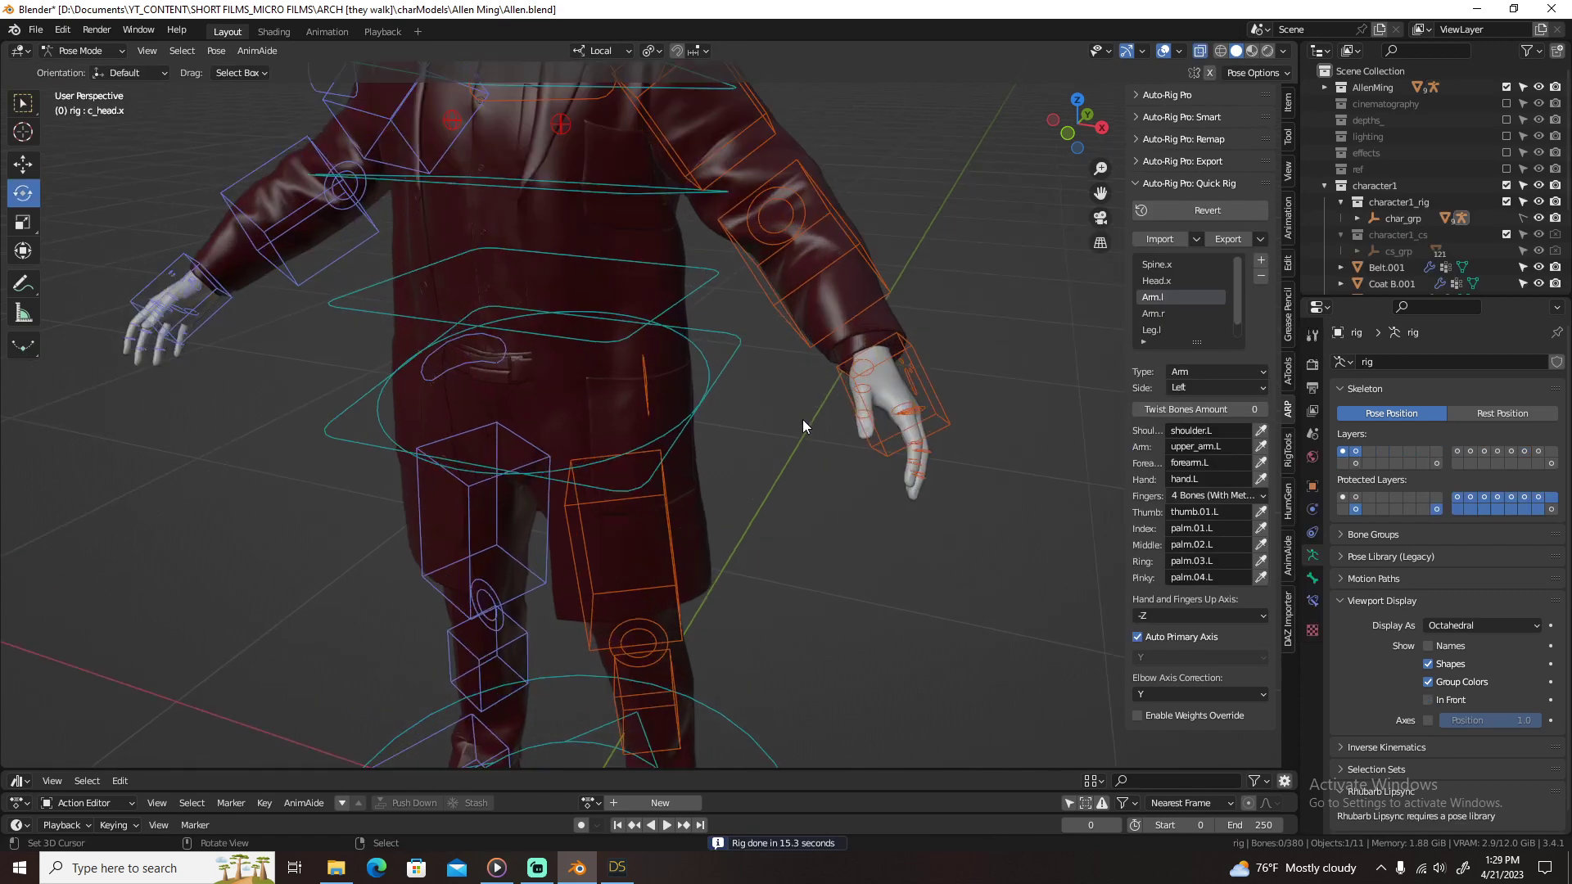
Step: Select the left hand's controls and show the Hand Poses catalog of the HG_ARP_PoseLib asset library in an enlarged asset browser
click(853, 335)
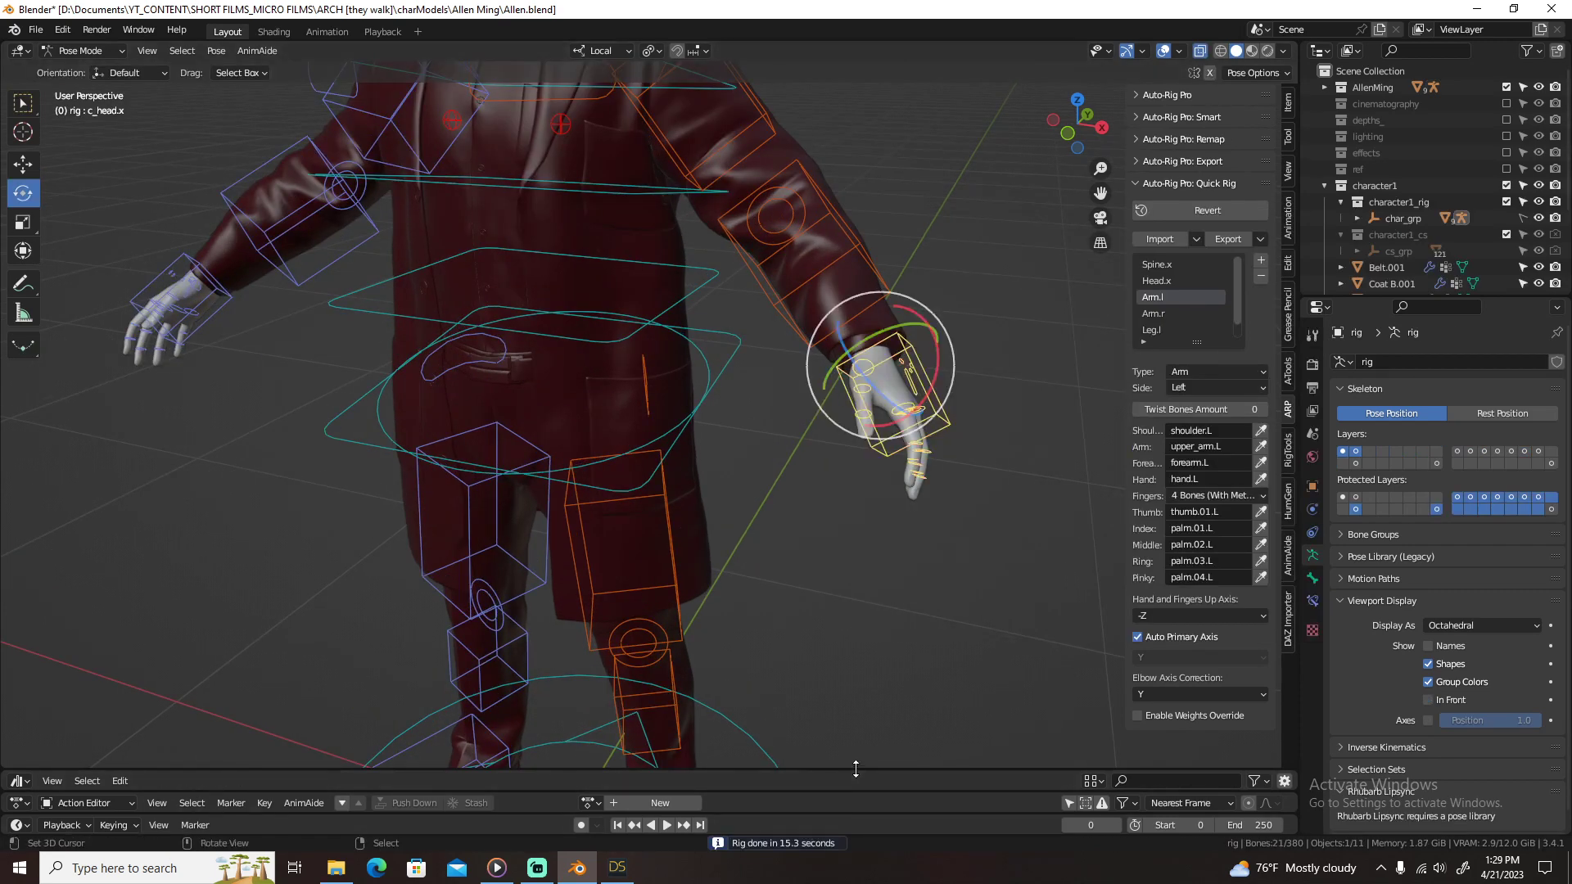
drag(855, 770, 874, 533)
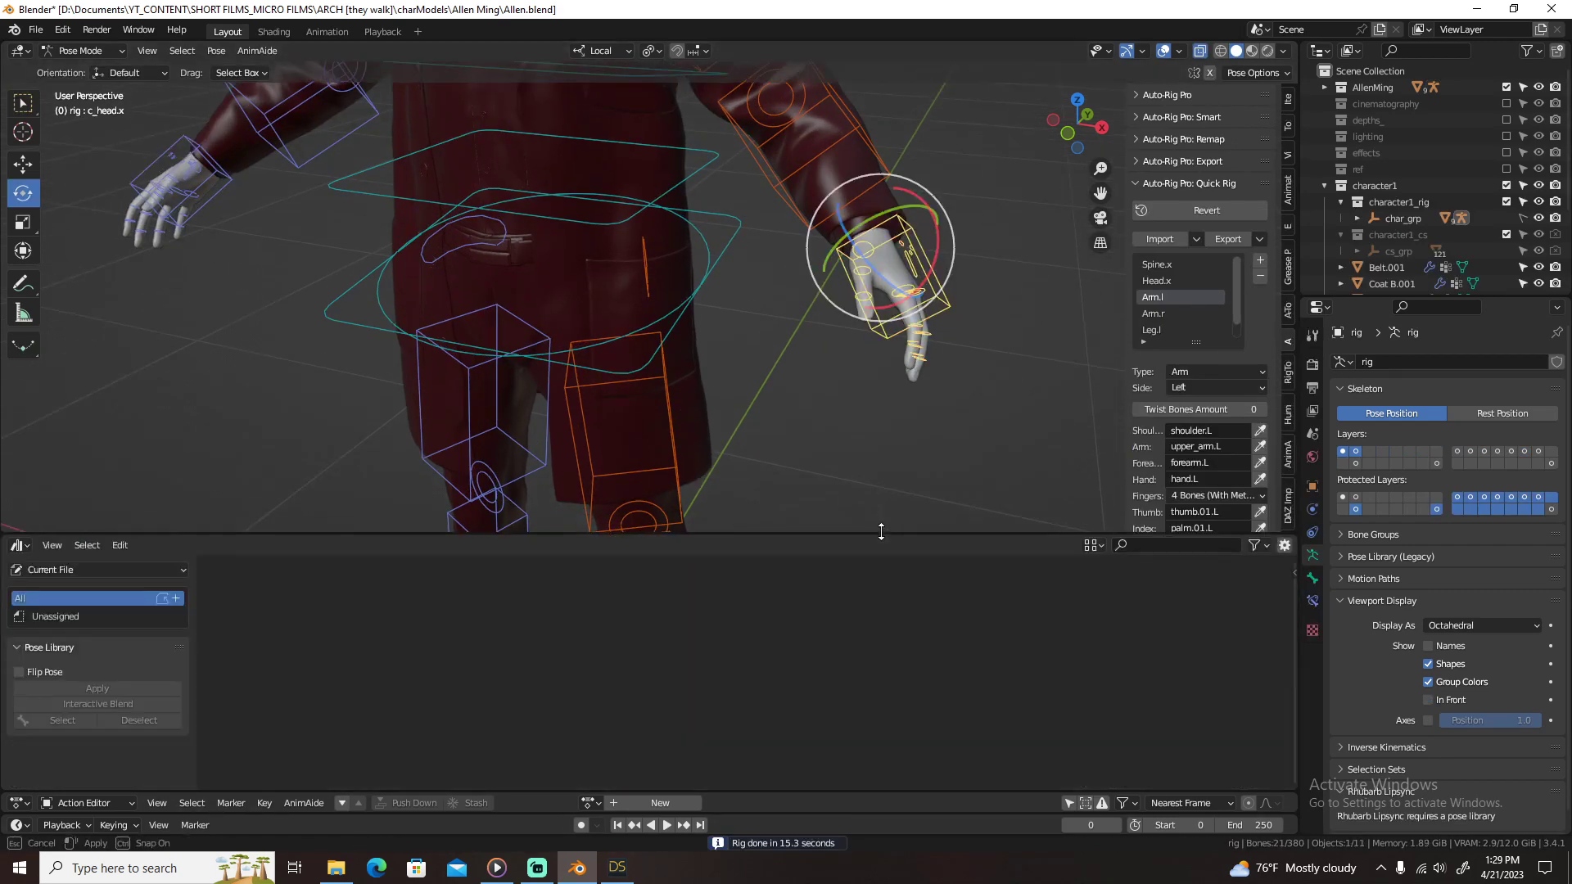
click(85, 571)
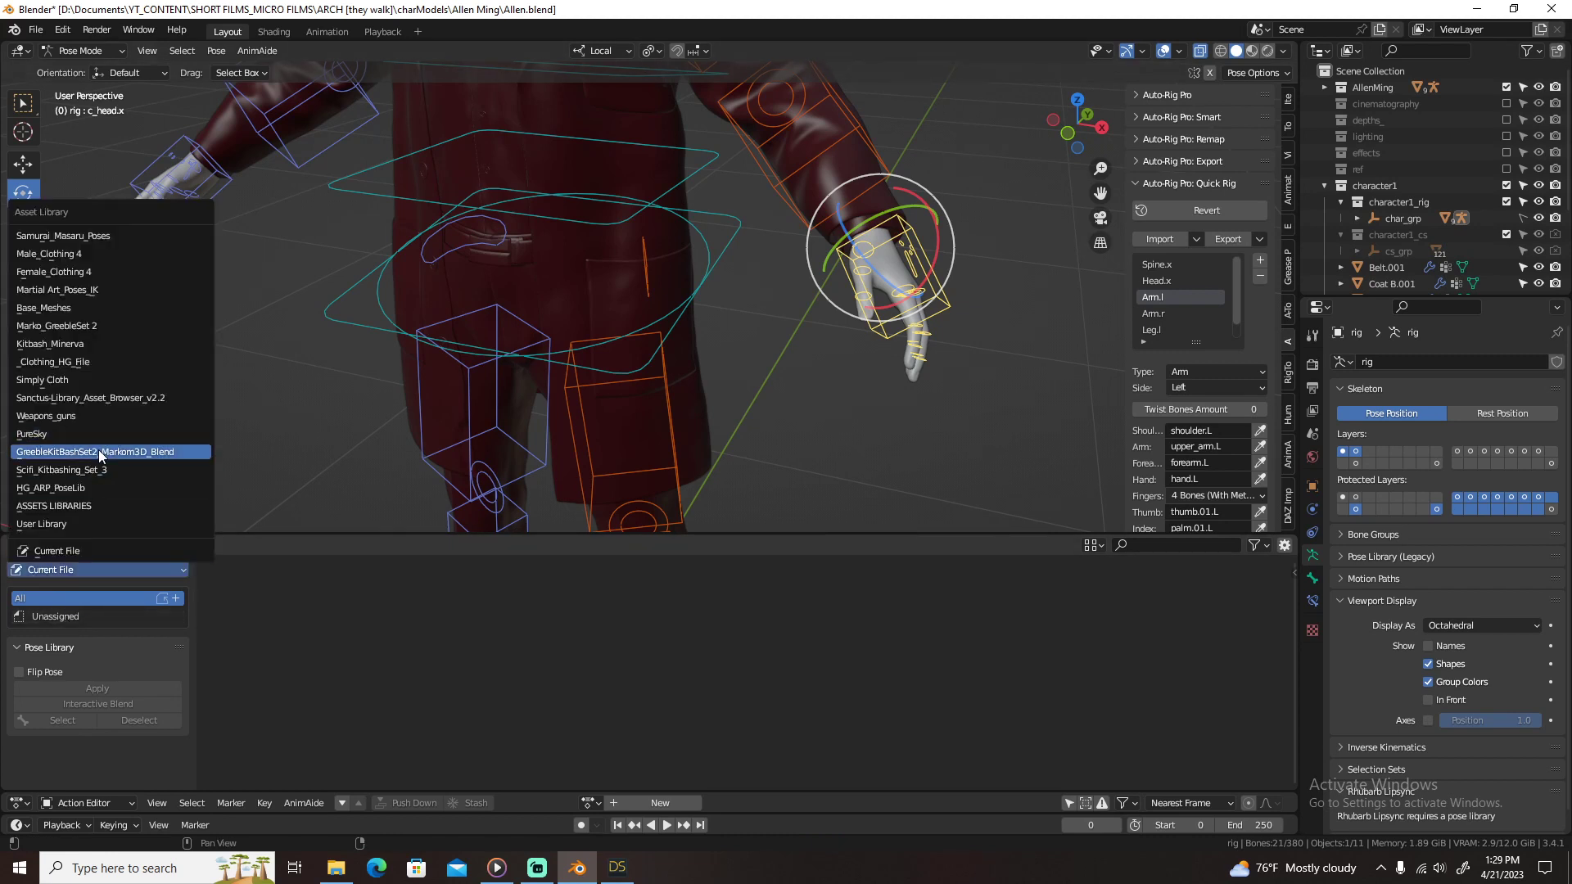
click(100, 488)
click(91, 653)
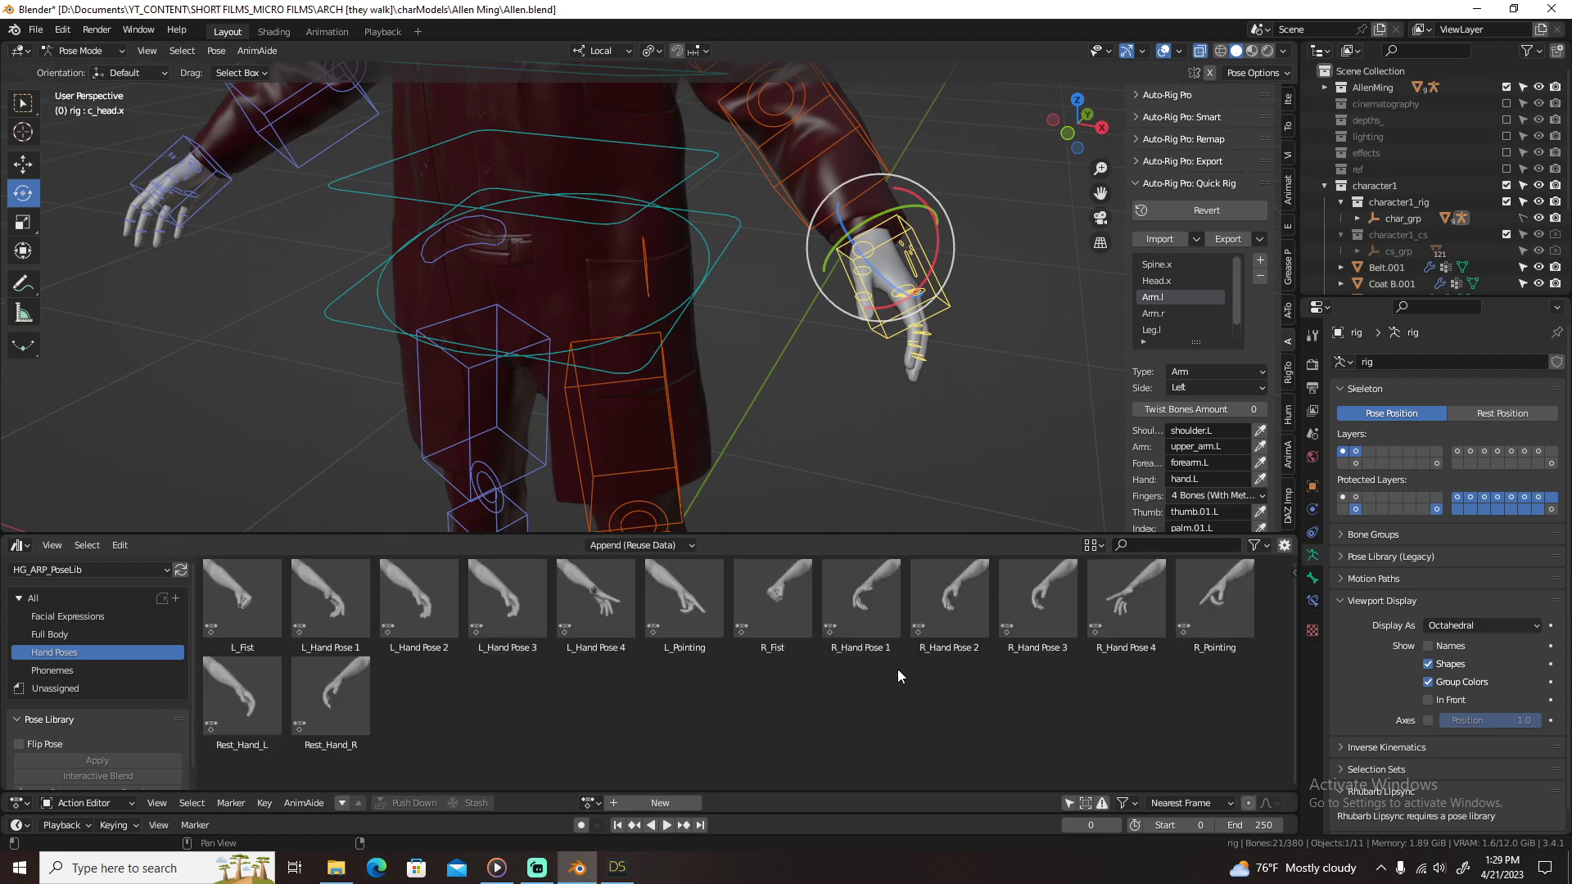
Step: Test the left hand by applying the L_Hand Pose 1, L_Hand Pose 3 and L_Fist poses, and inspect the fist
double_click(342, 591)
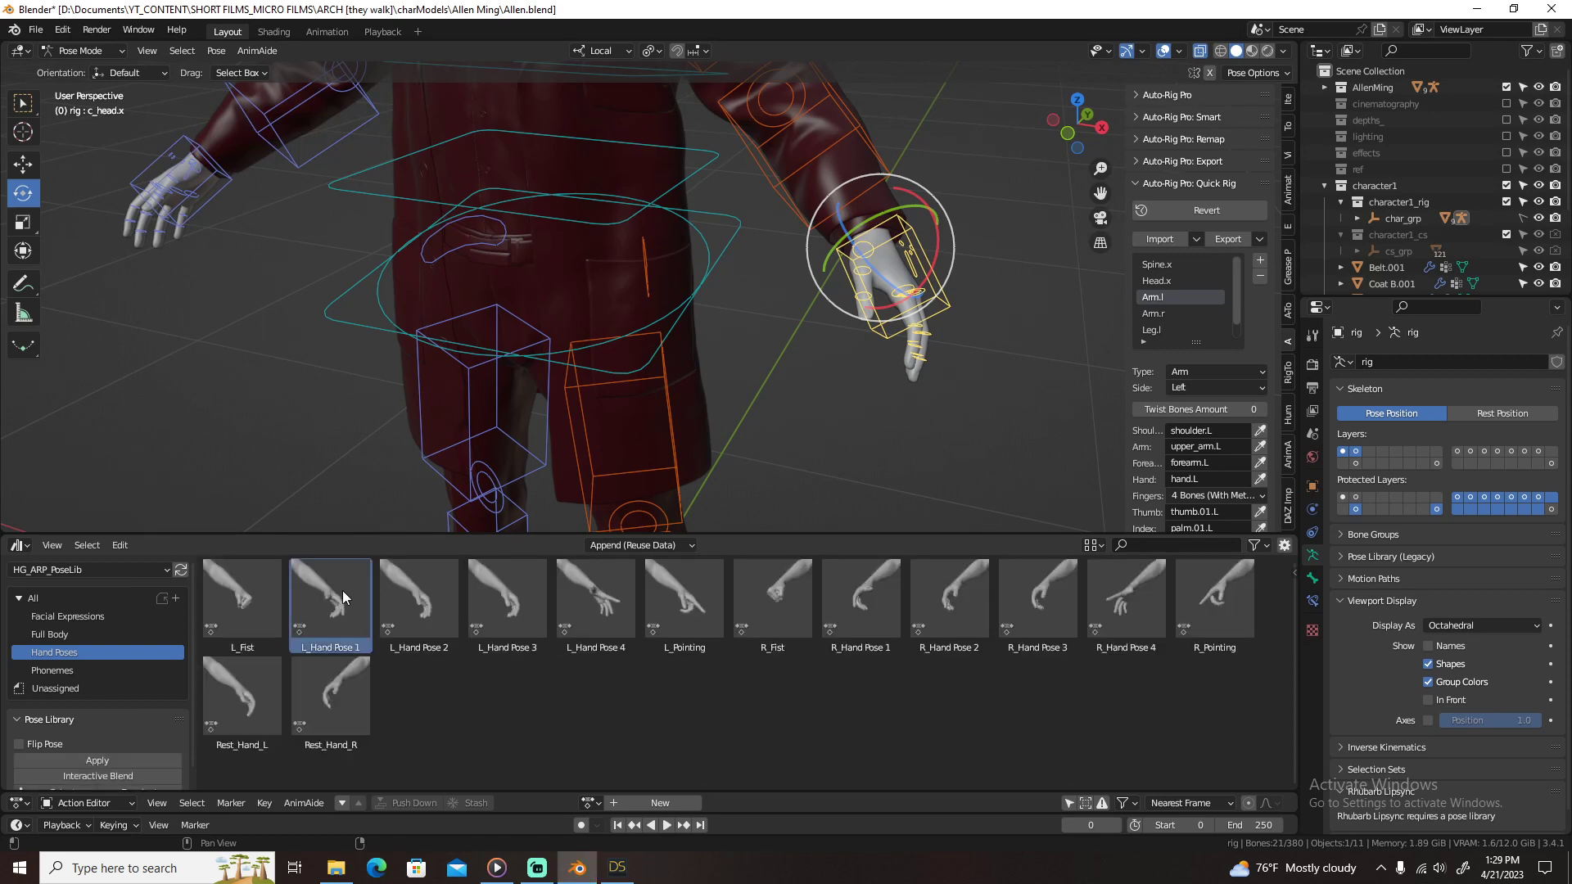
double_click(503, 594)
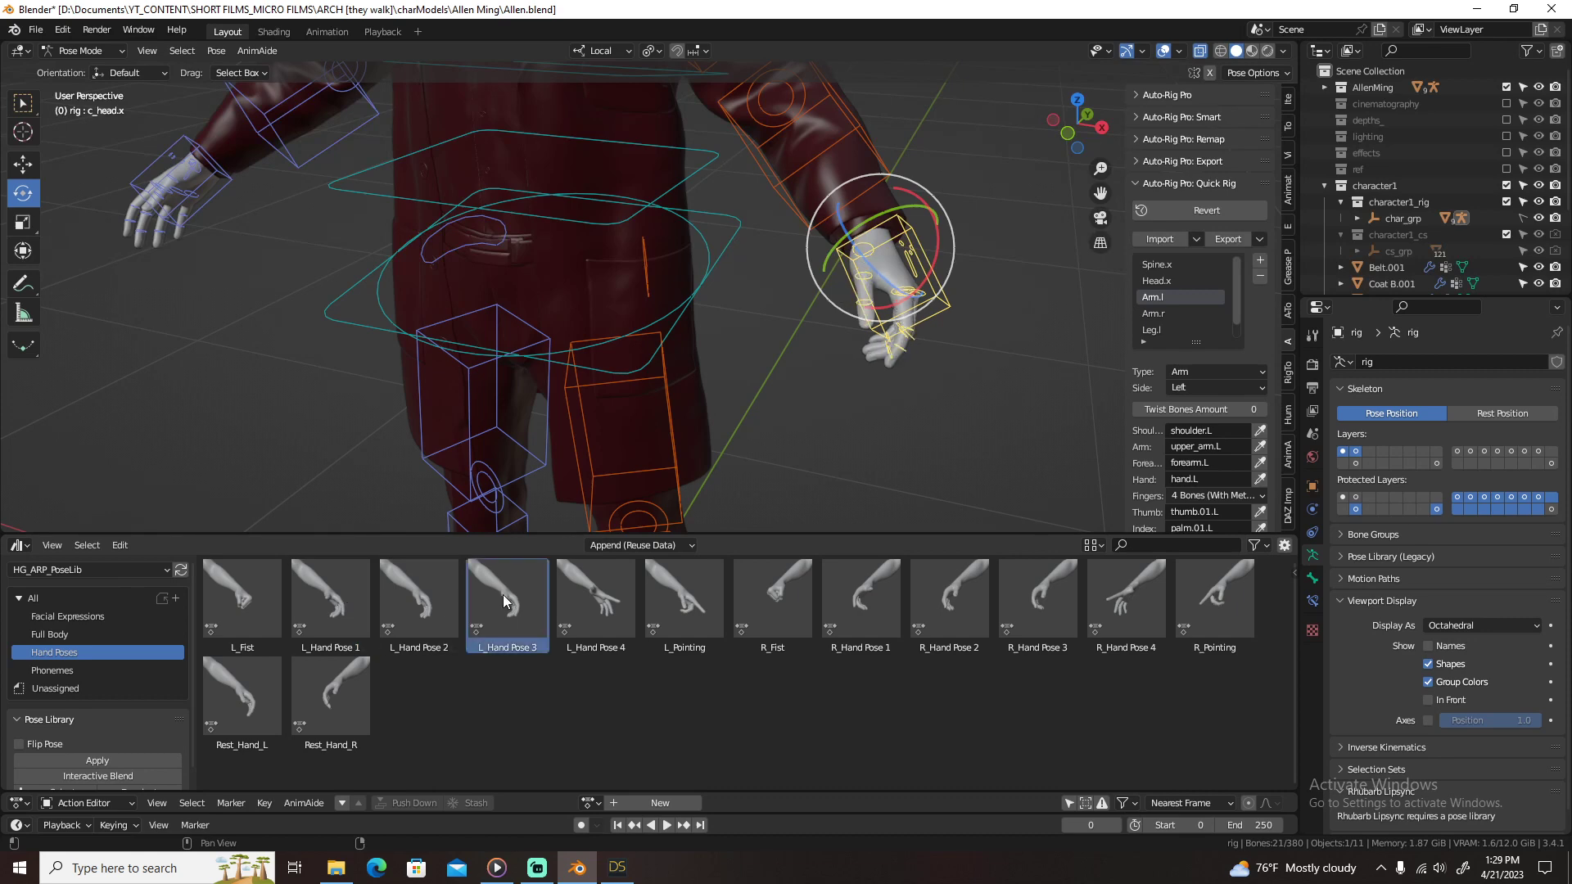
double_click(256, 592)
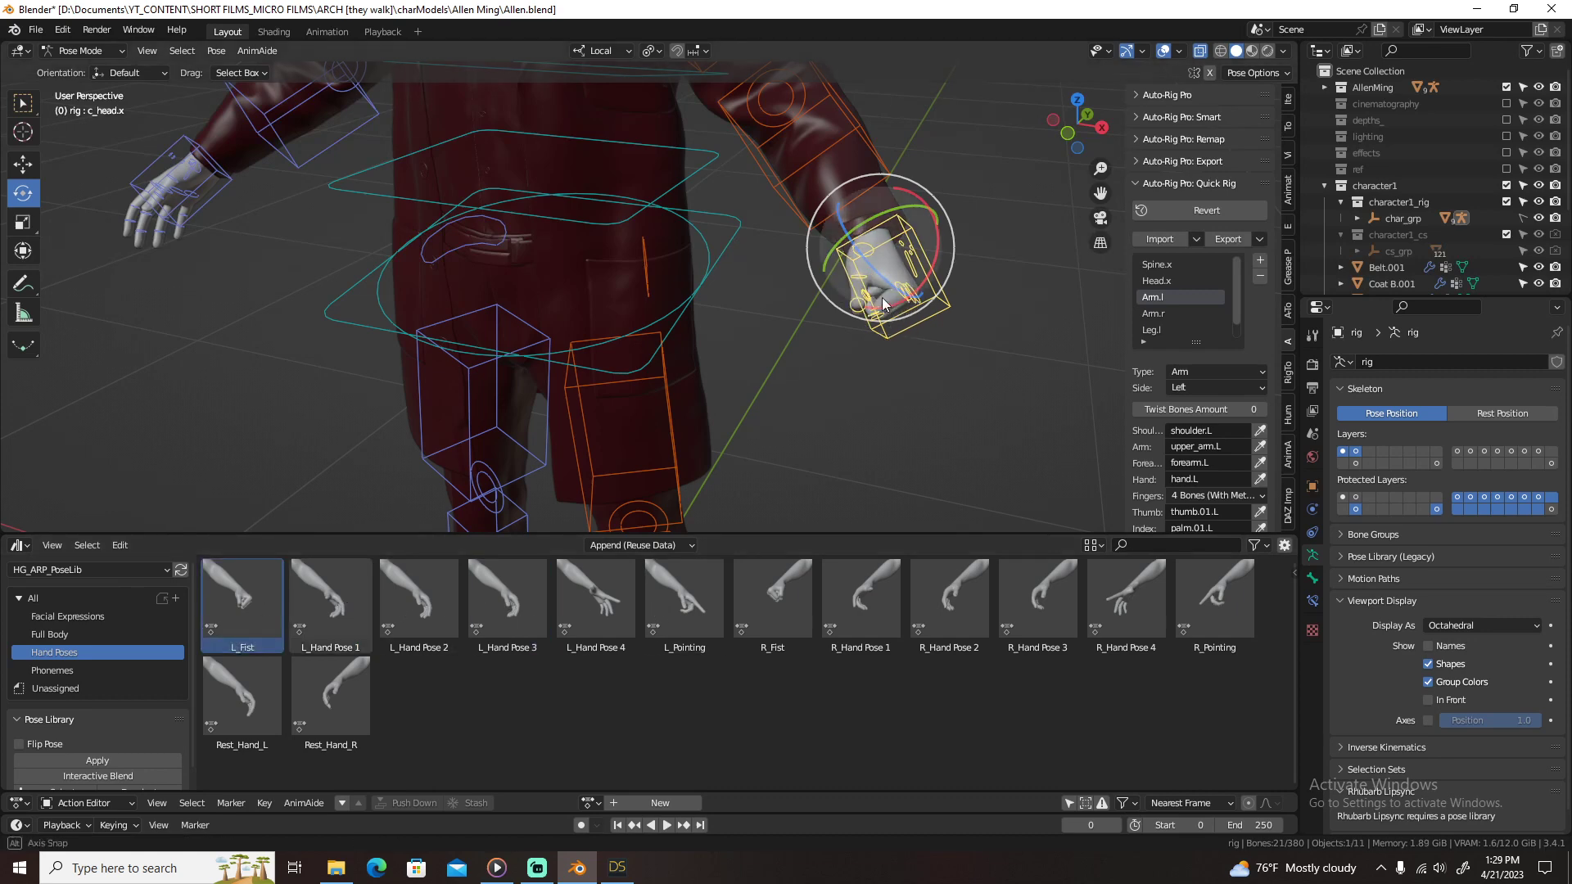
middle_drag(871, 298, 778, 275)
middle_drag(593, 255, 672, 263)
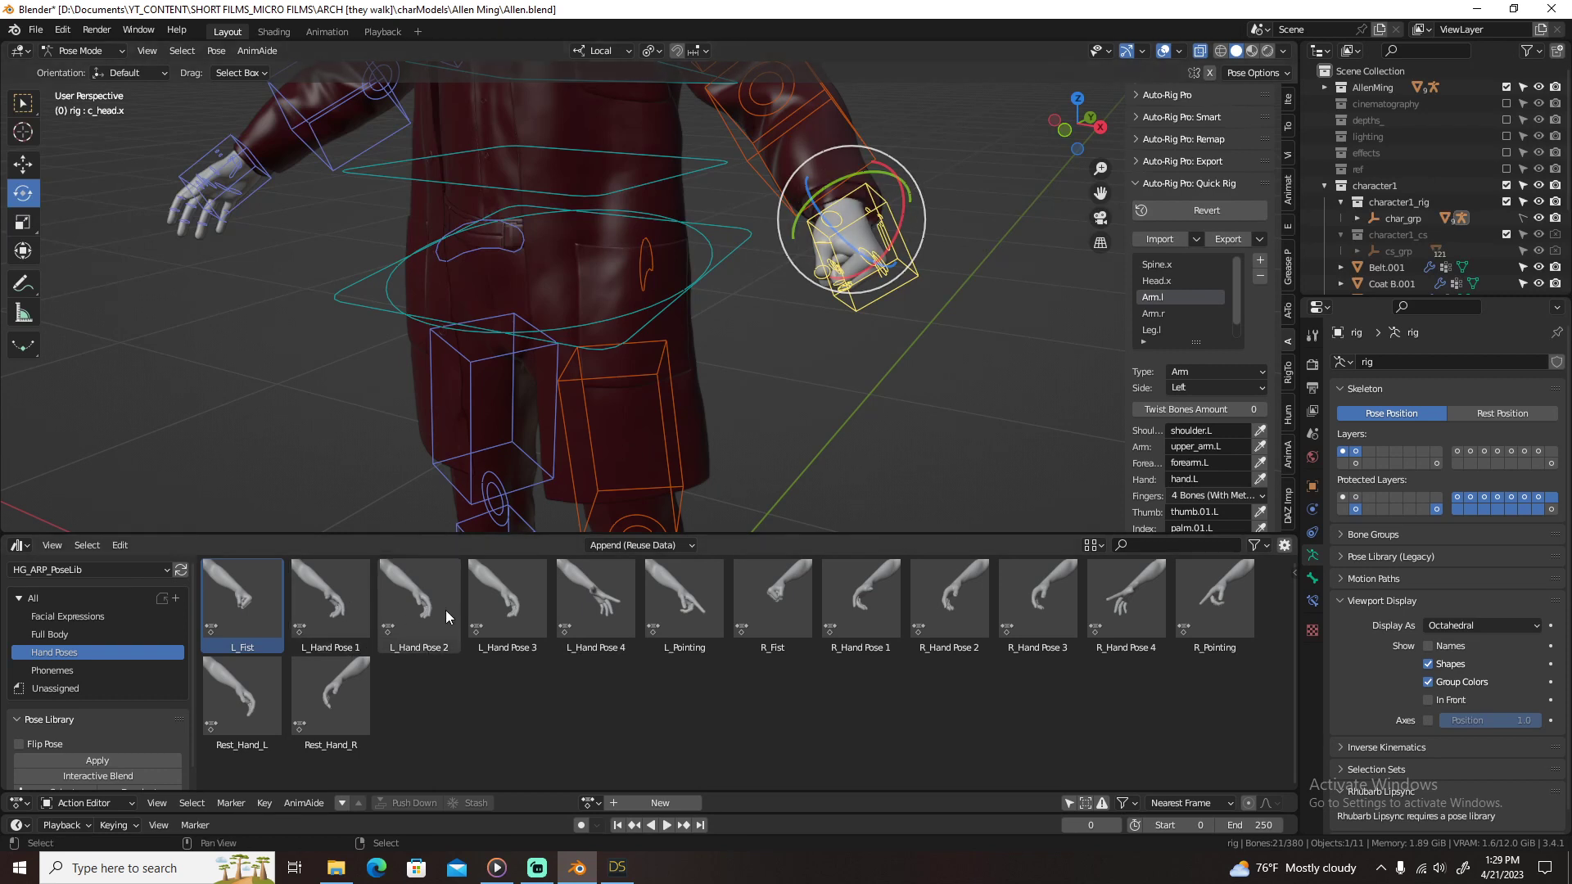
Step: Apply the Rest_Hand_L pose to the left hand and the Rest_Hand_R pose to the right hand's controls
double_click(244, 700)
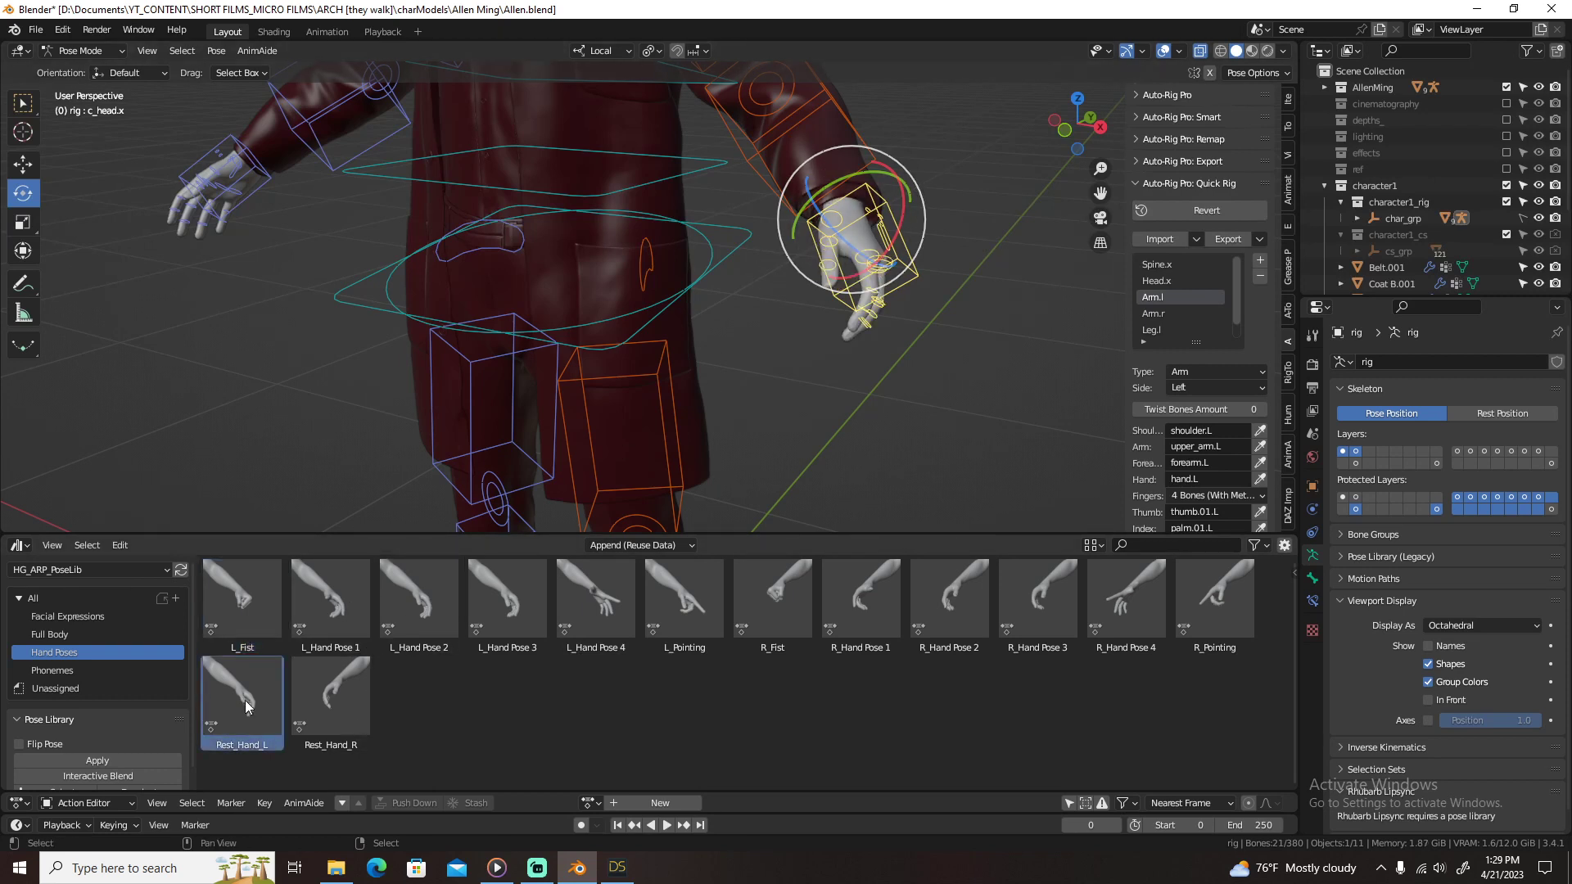
drag(140, 134, 267, 283)
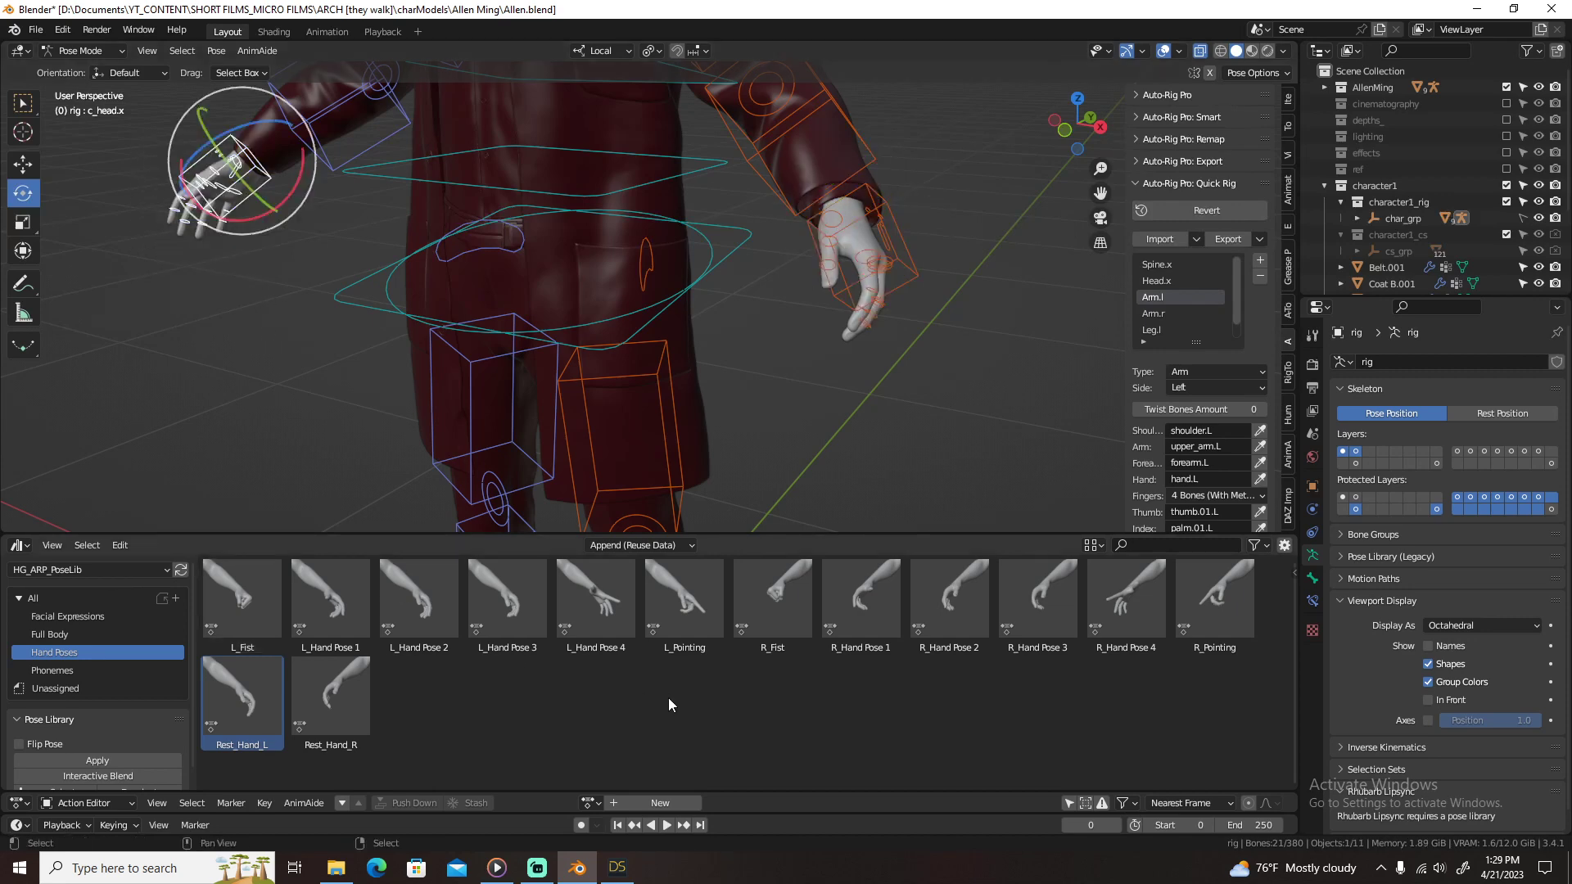
double_click(336, 697)
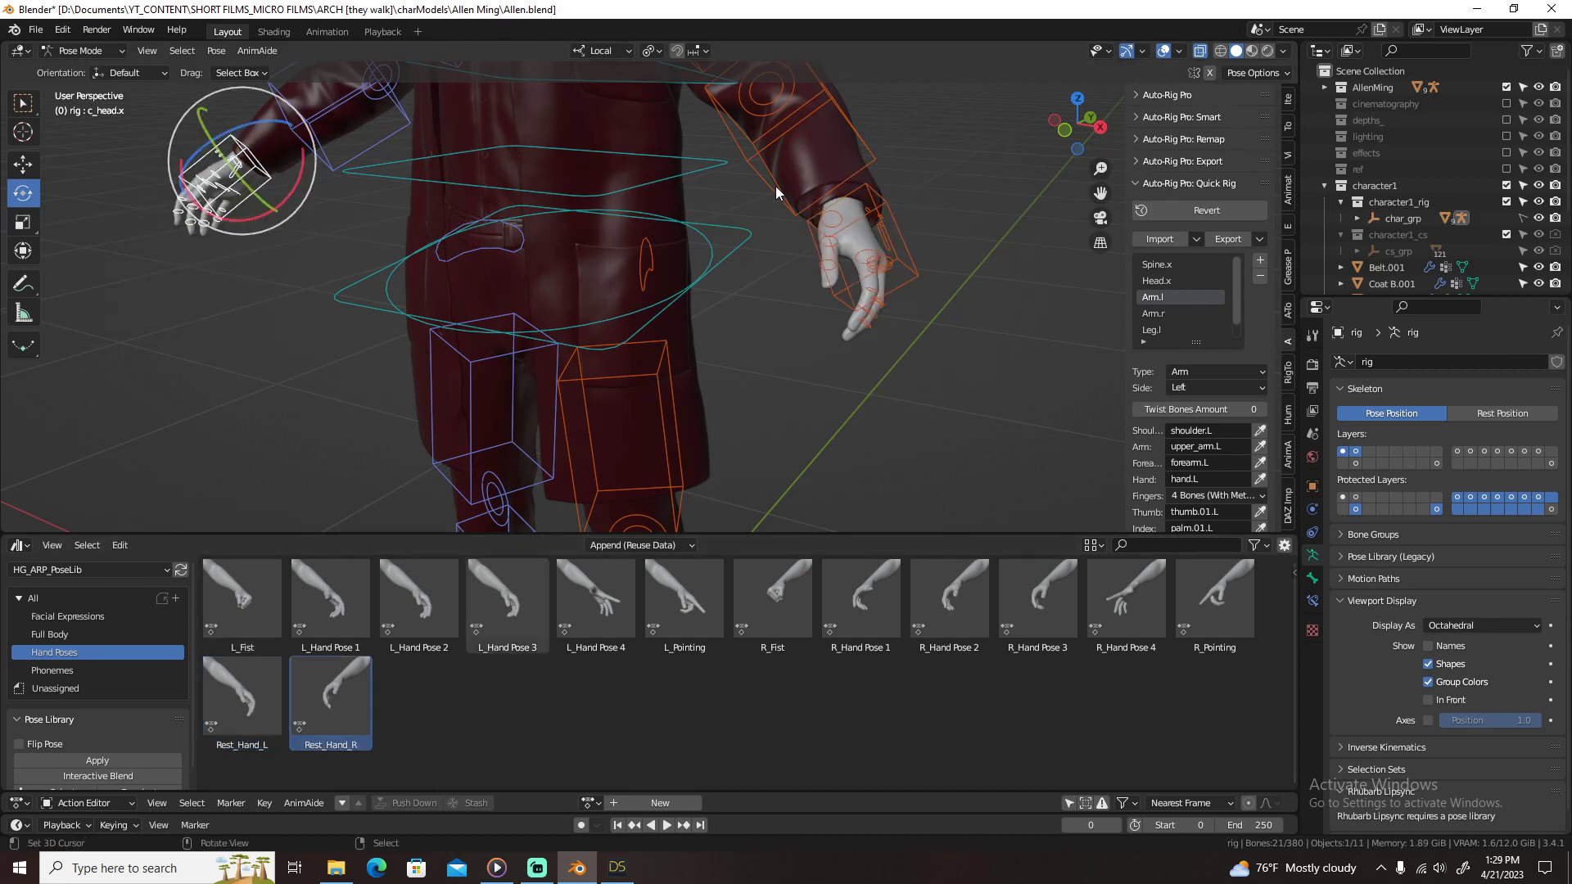
scroll(776, 188, down, 2)
middle_drag(690, 216, 734, 229)
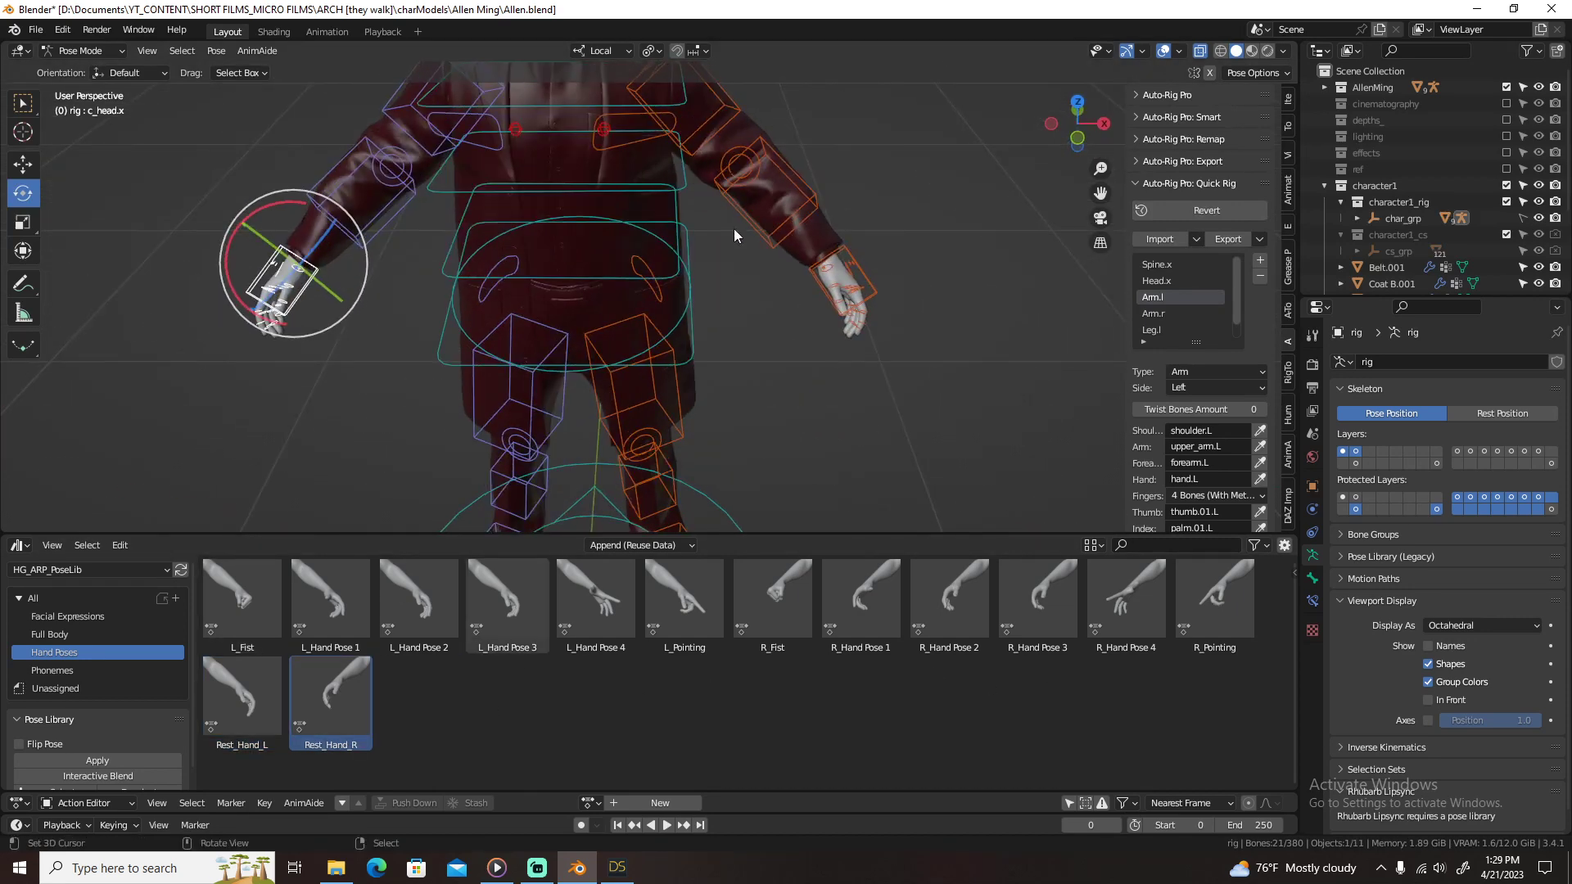
Step: Move the character1 collection into the character's main collection, and collapse the Quick Rig settings and the asset browser
click(731, 103)
click(1183, 184)
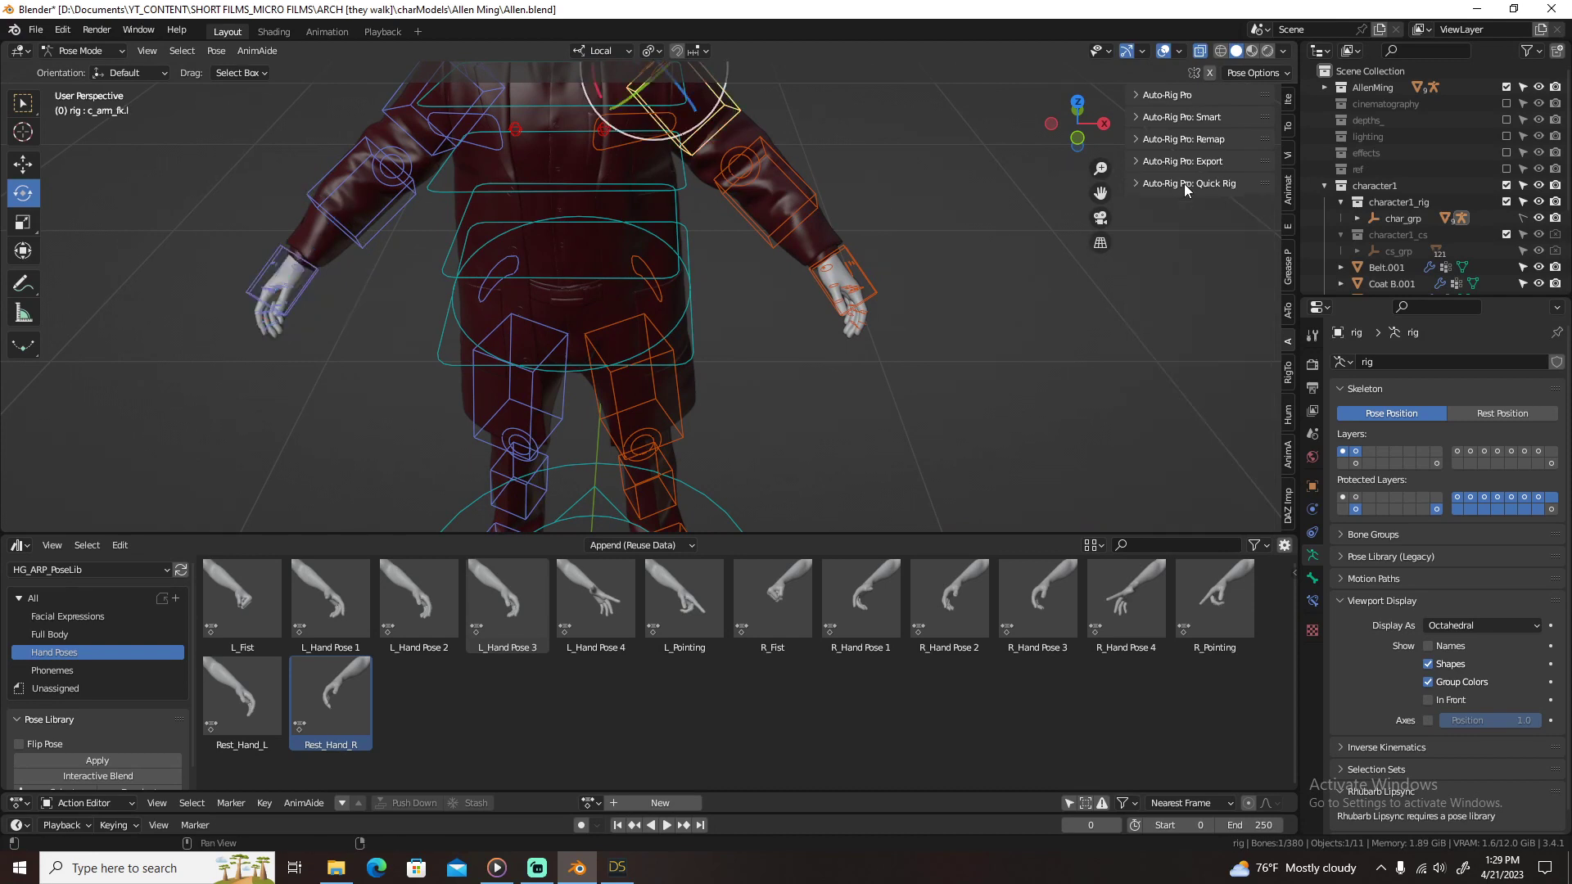
click(1324, 185)
drag(1369, 191, 1390, 89)
drag(966, 535, 944, 747)
Step: Rotate the left upper arm FK control around its local Y axis with mirrored posing
right_click(722, 208)
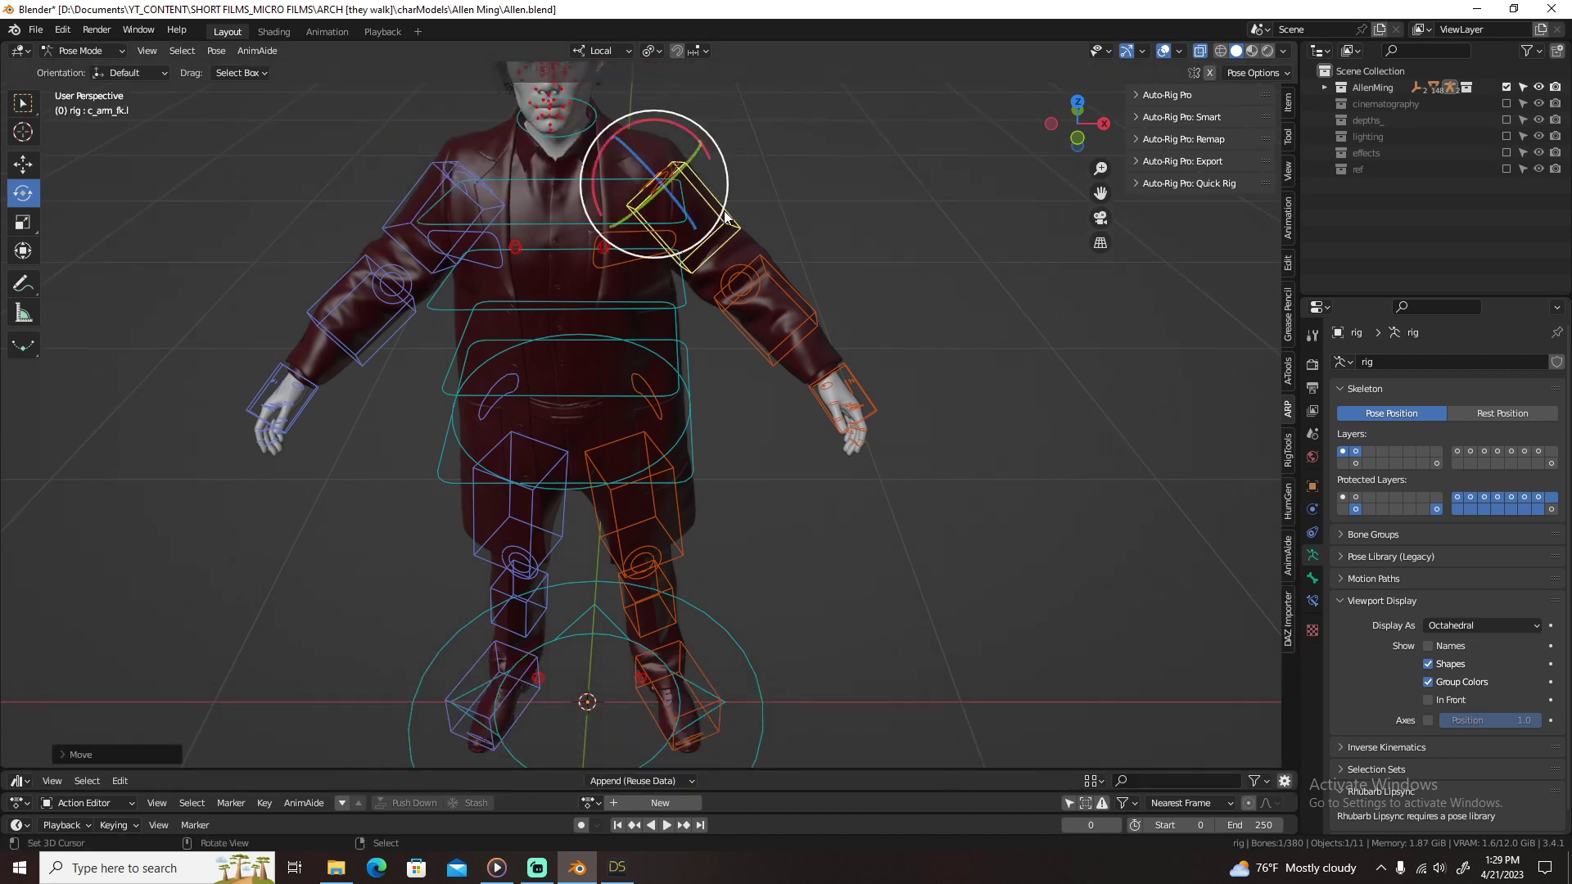
middle_drag(727, 218, 868, 288)
key(r)
key(y)
right_click(806, 400)
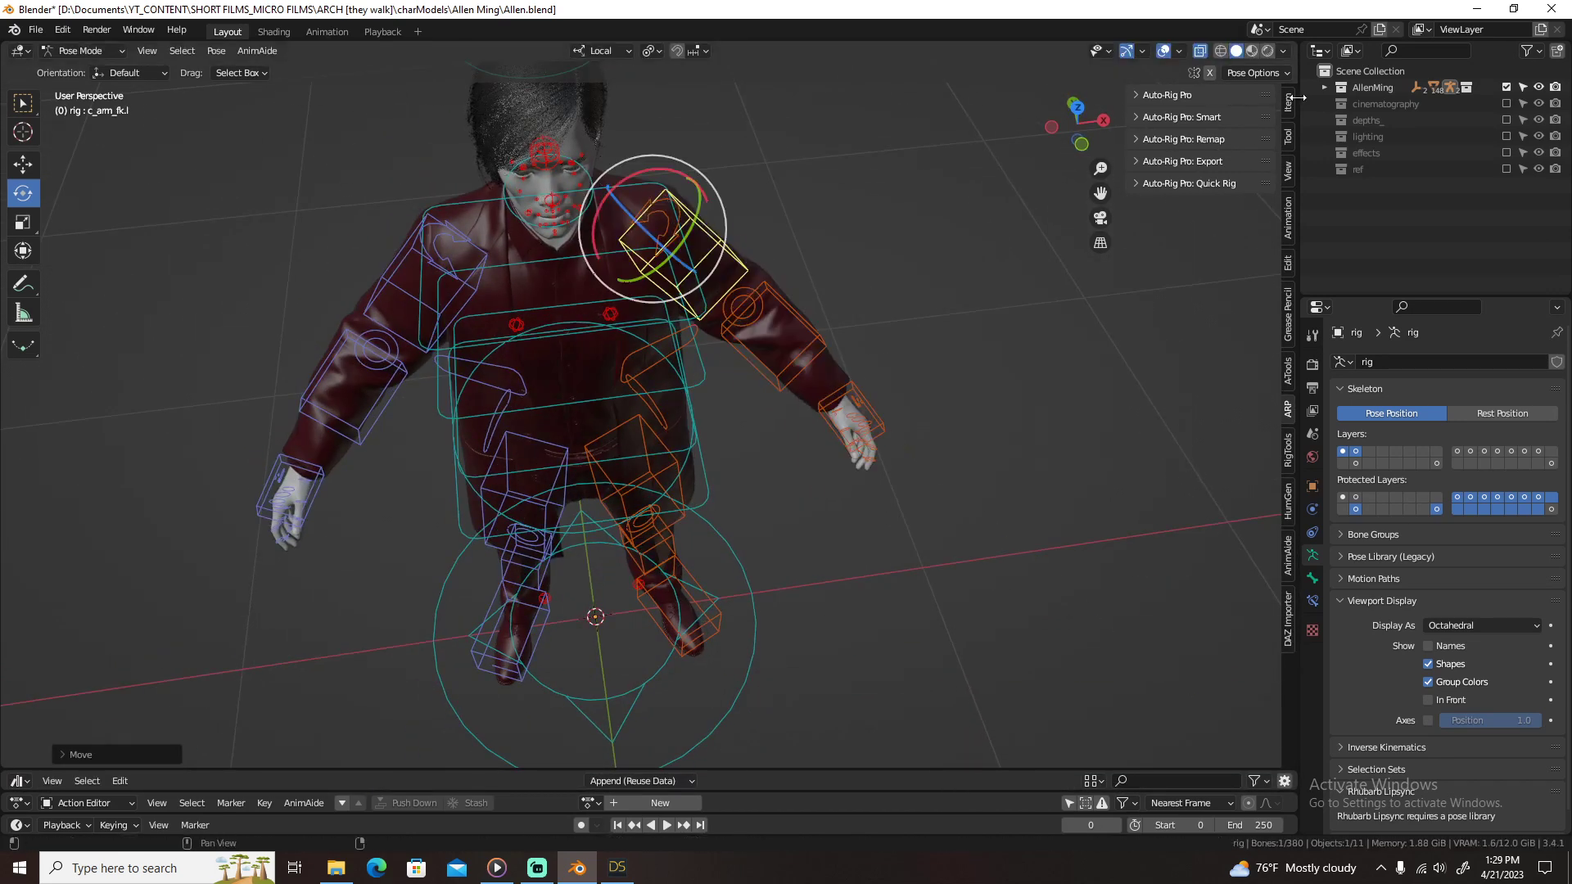
key(r)
key(y)
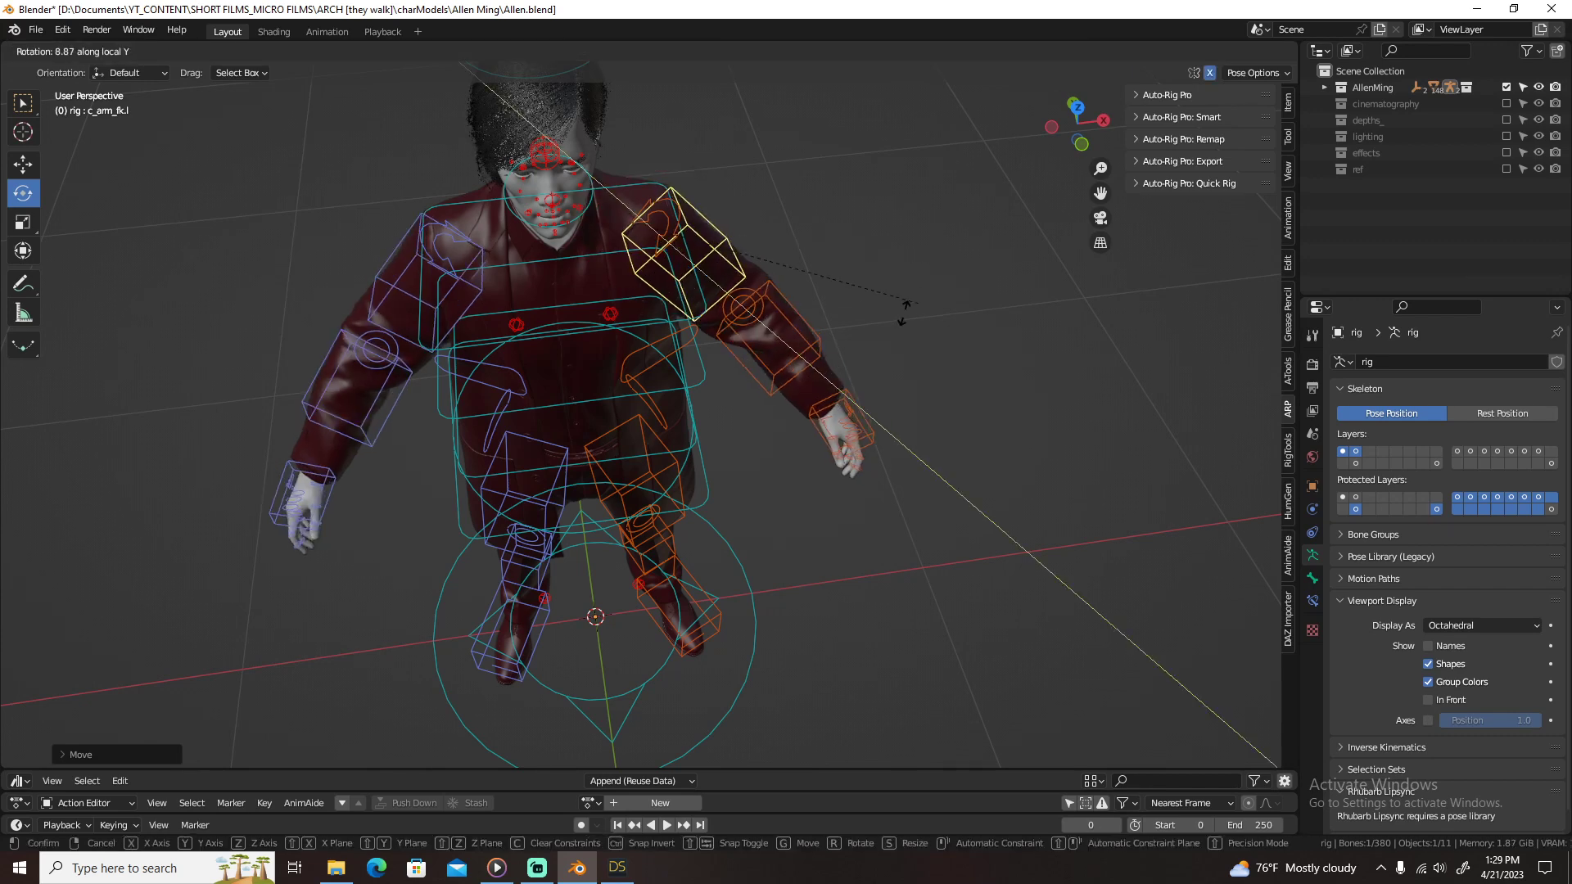
click(915, 304)
Step: Lower the left upper arm by about 20° in front view and adjust its swing in side view
key(KP_1)
key(r)
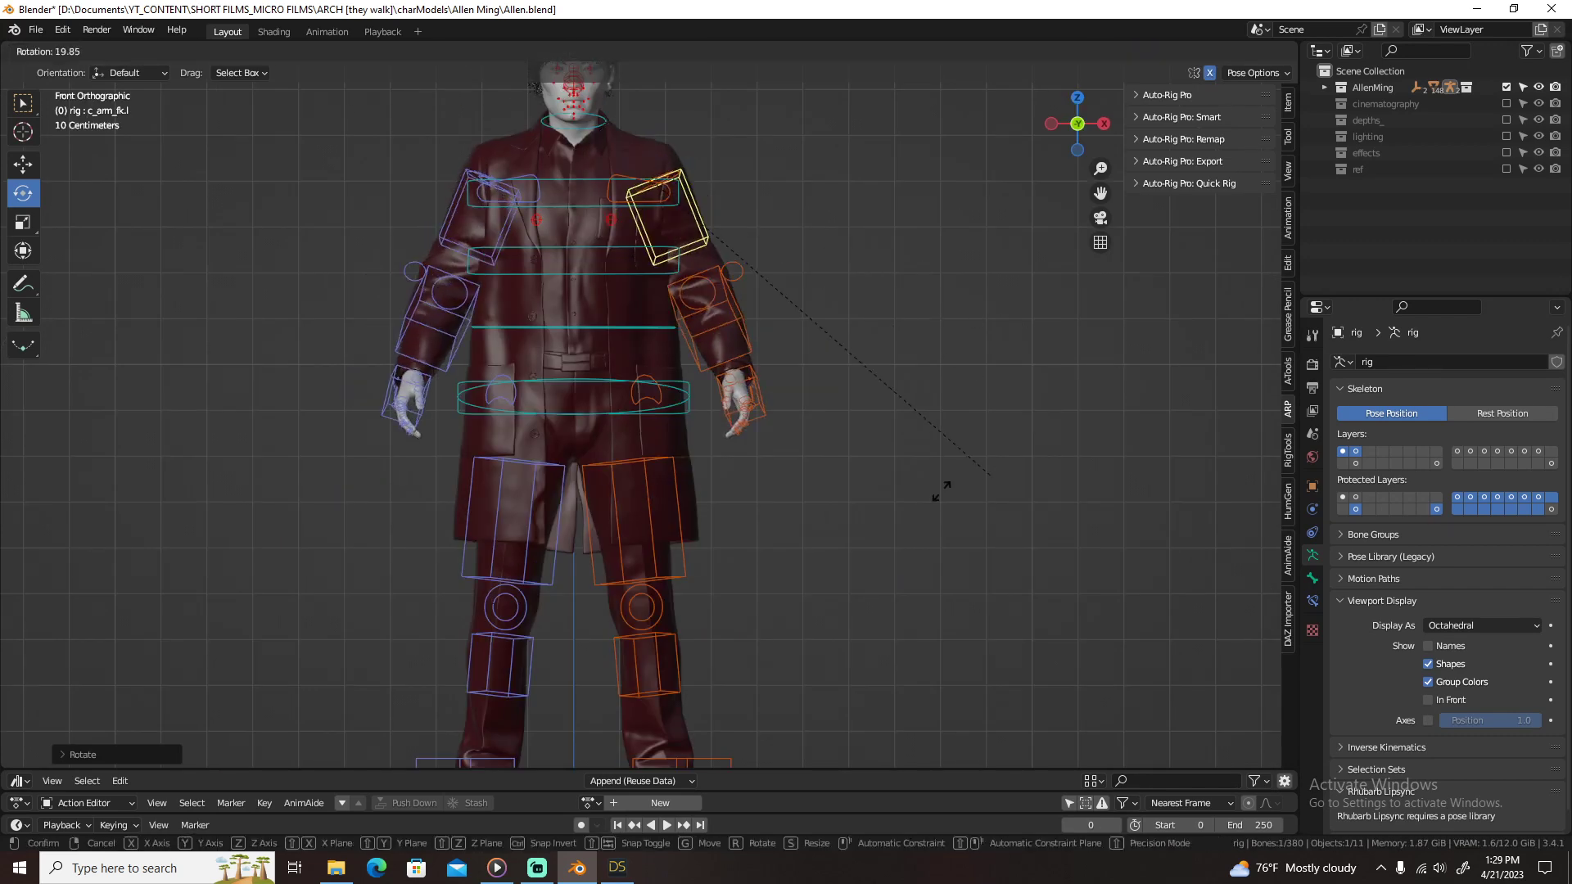
click(935, 488)
key(KP_3)
key(r)
click(709, 374)
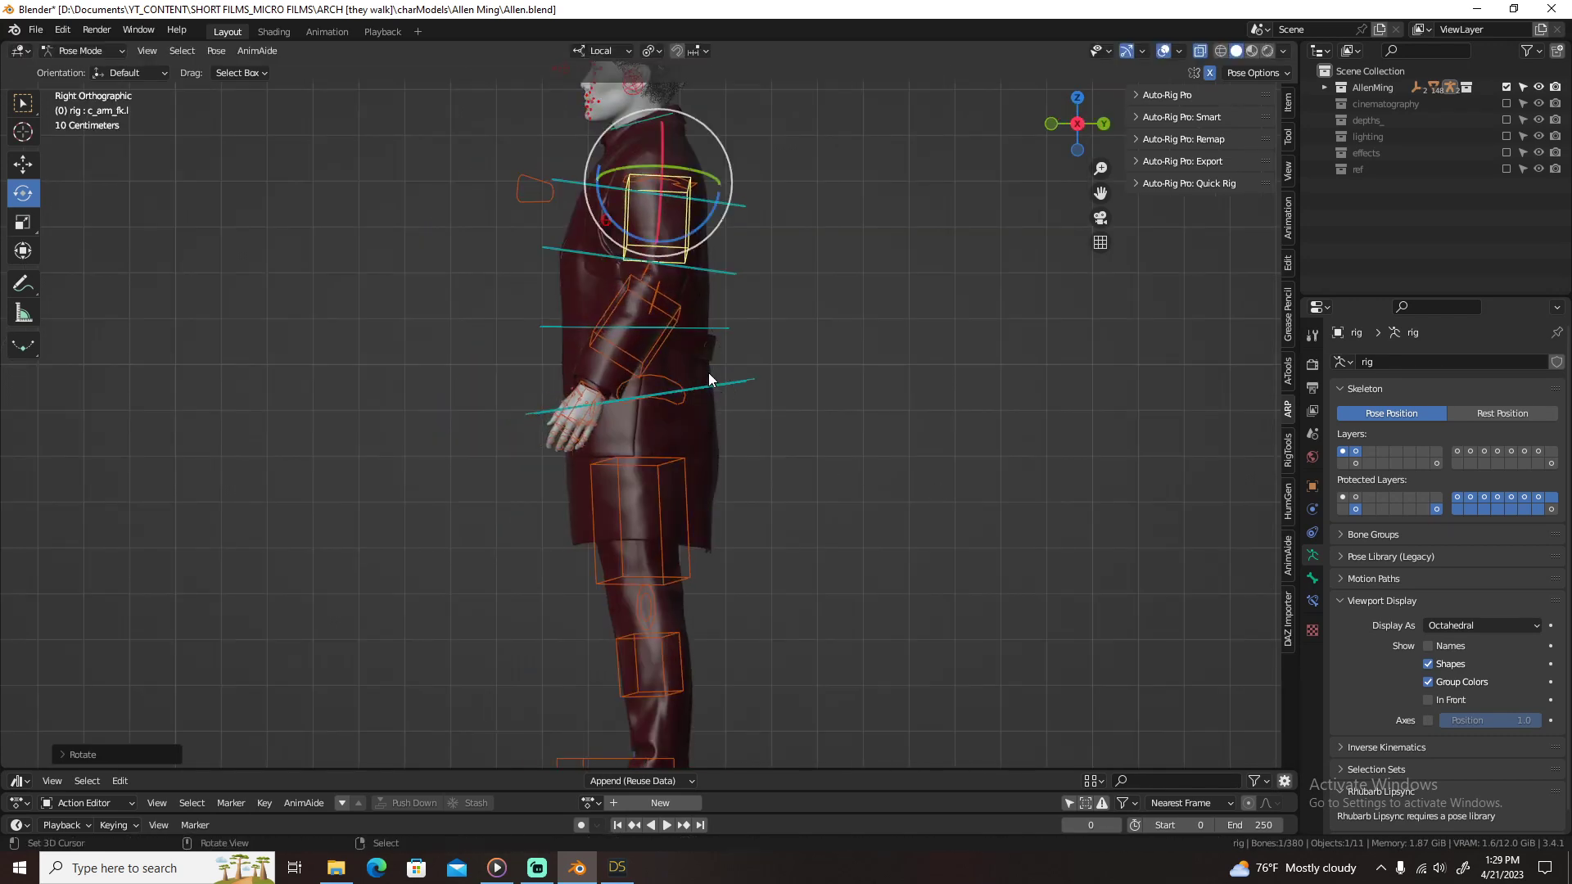
Step: Straighten the left forearm FK control in side view and readjust the upper arm's rotation so the arm hangs beside the body
click(678, 340)
key(r)
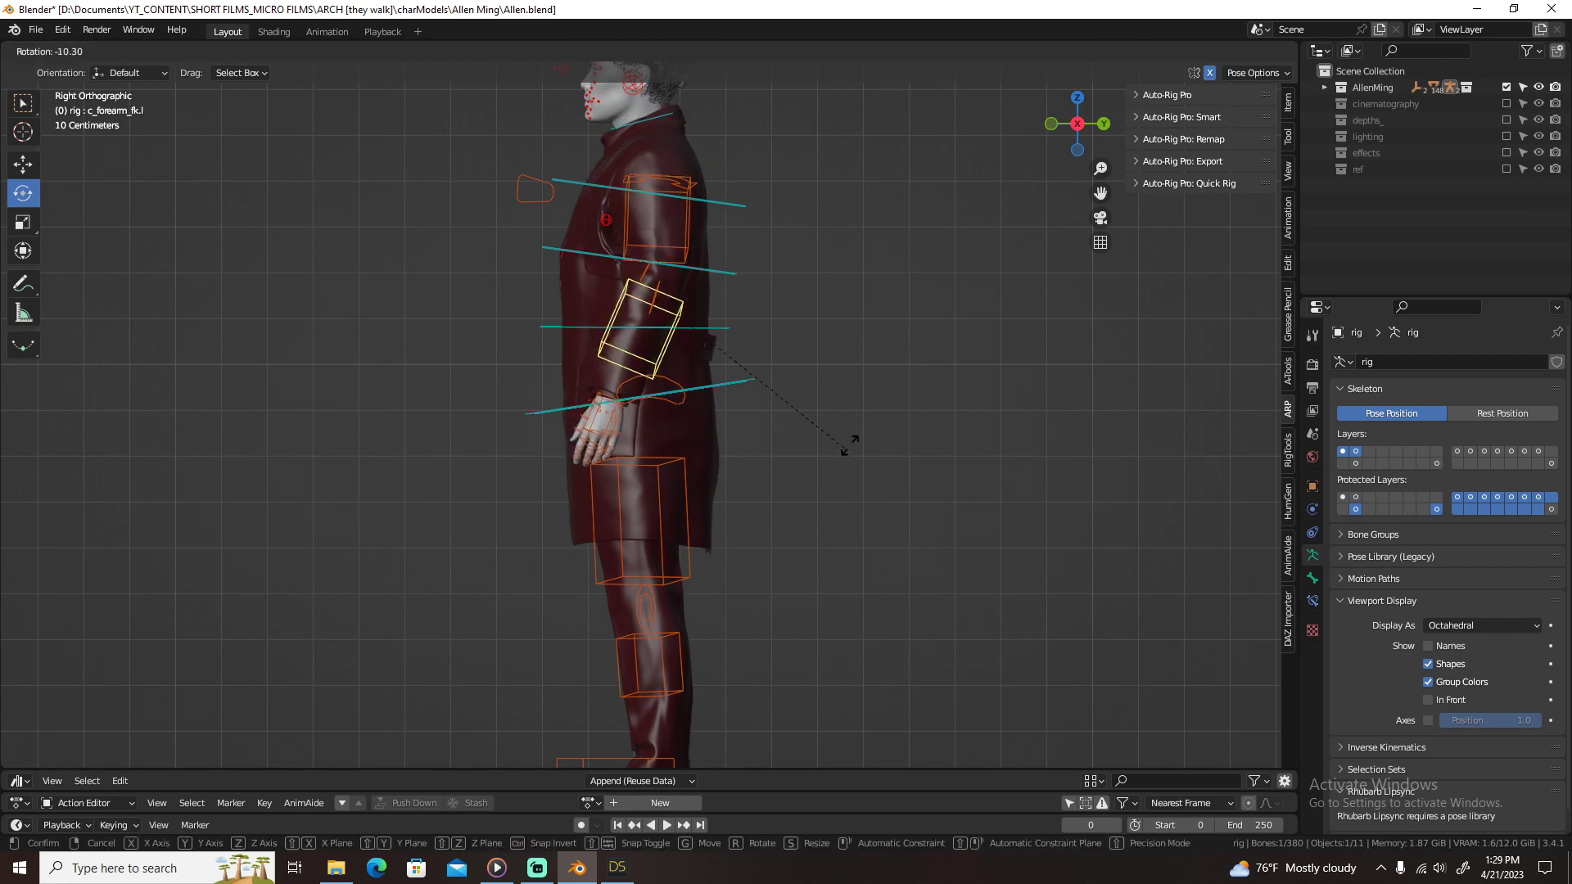
click(873, 438)
right_click(689, 244)
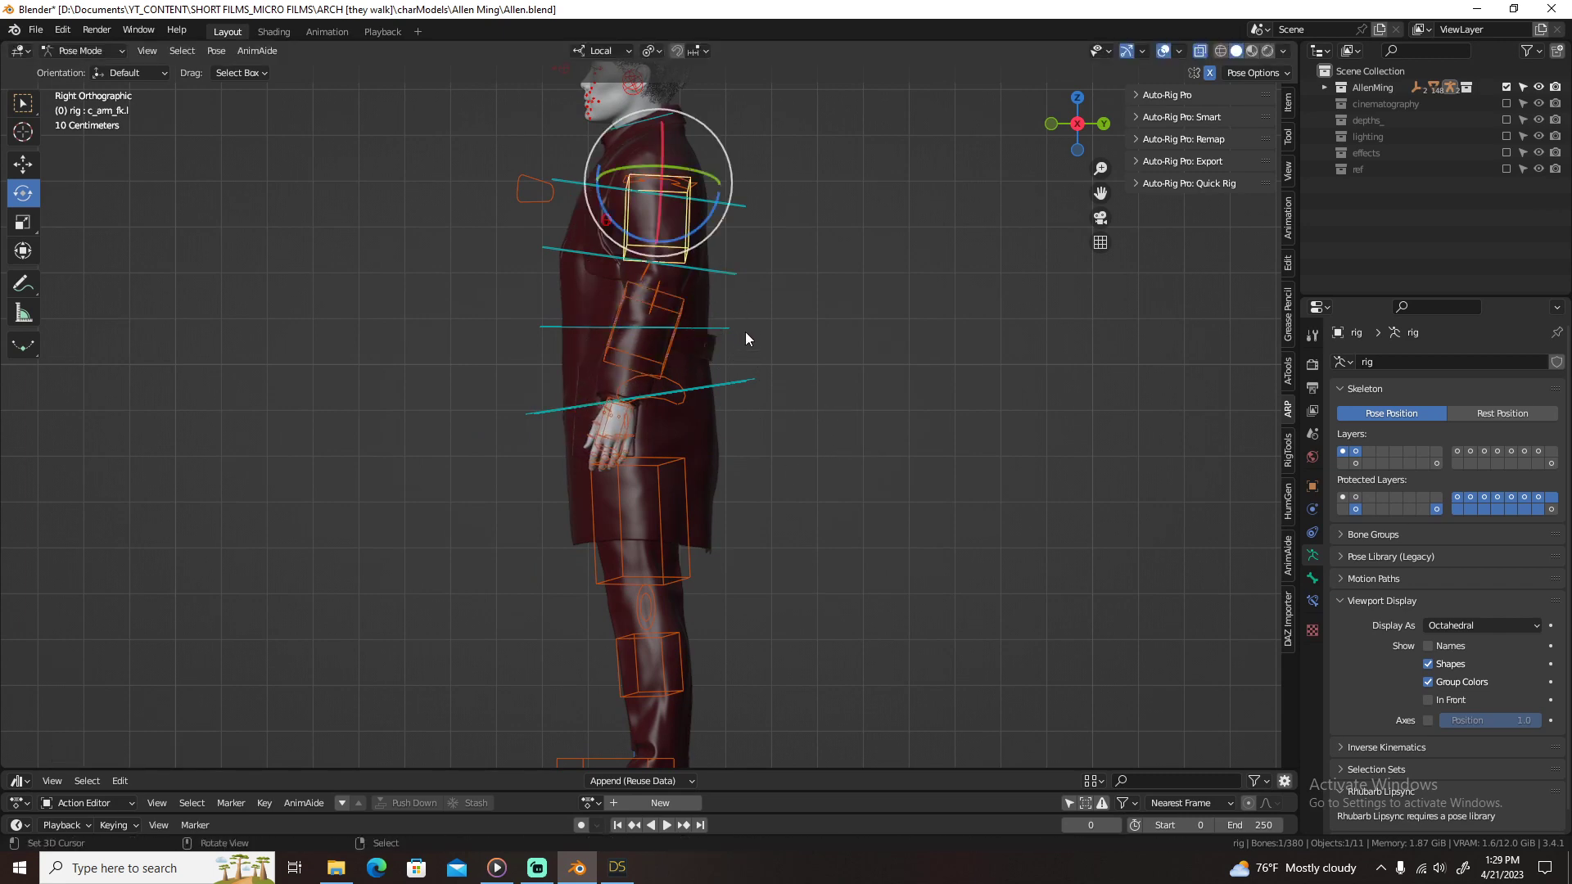
key(r)
click(772, 349)
middle_drag(678, 547, 664, 253)
right_click(655, 210)
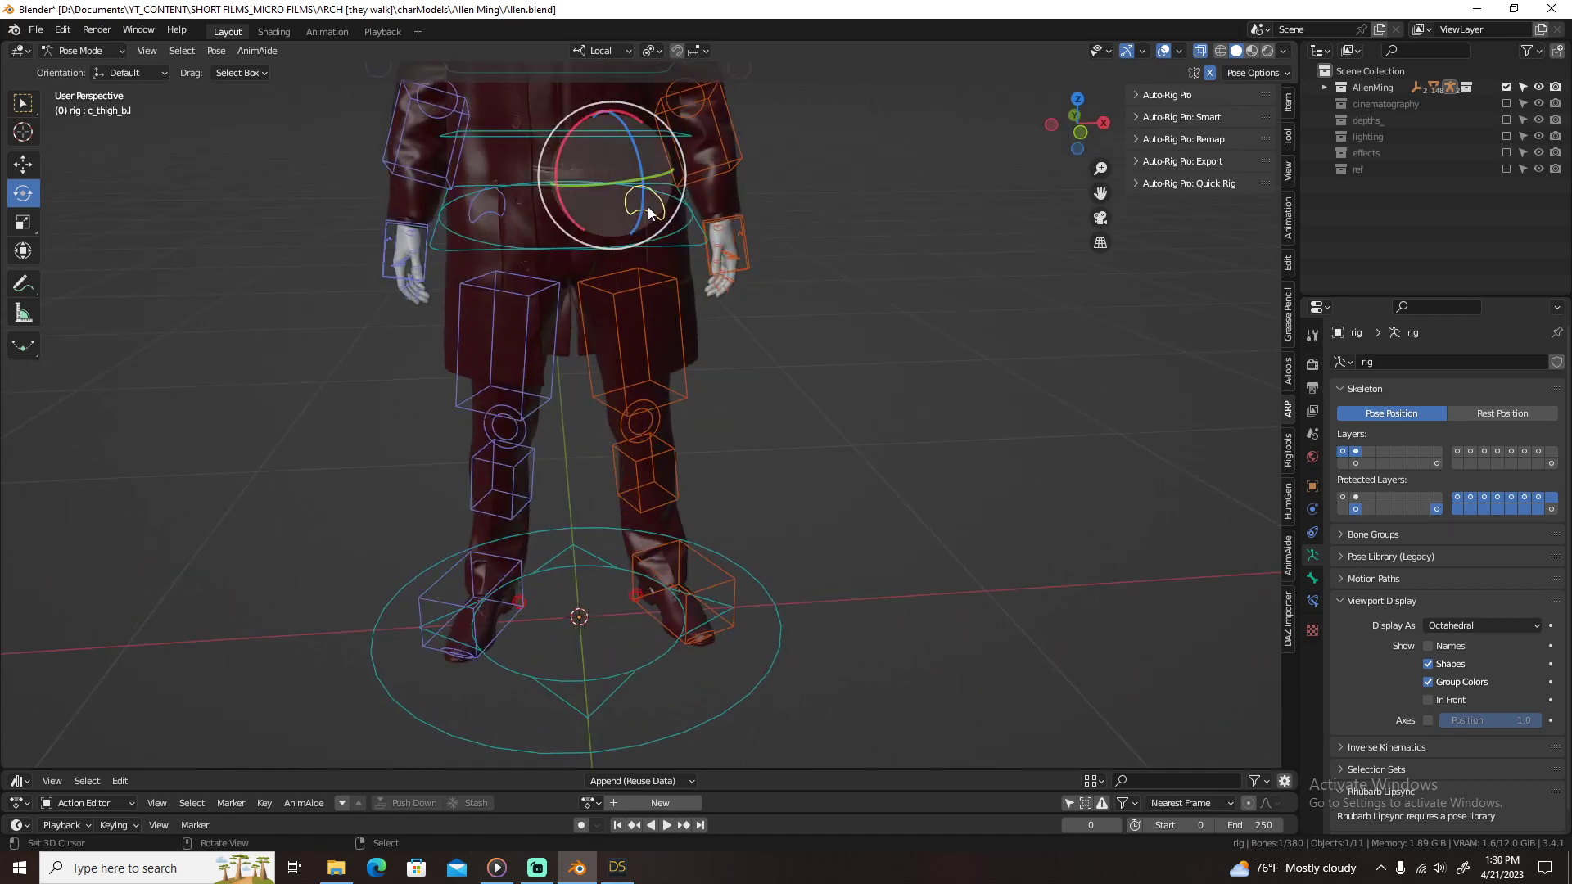
key(KP_7)
middle_drag(691, 316, 730, 428)
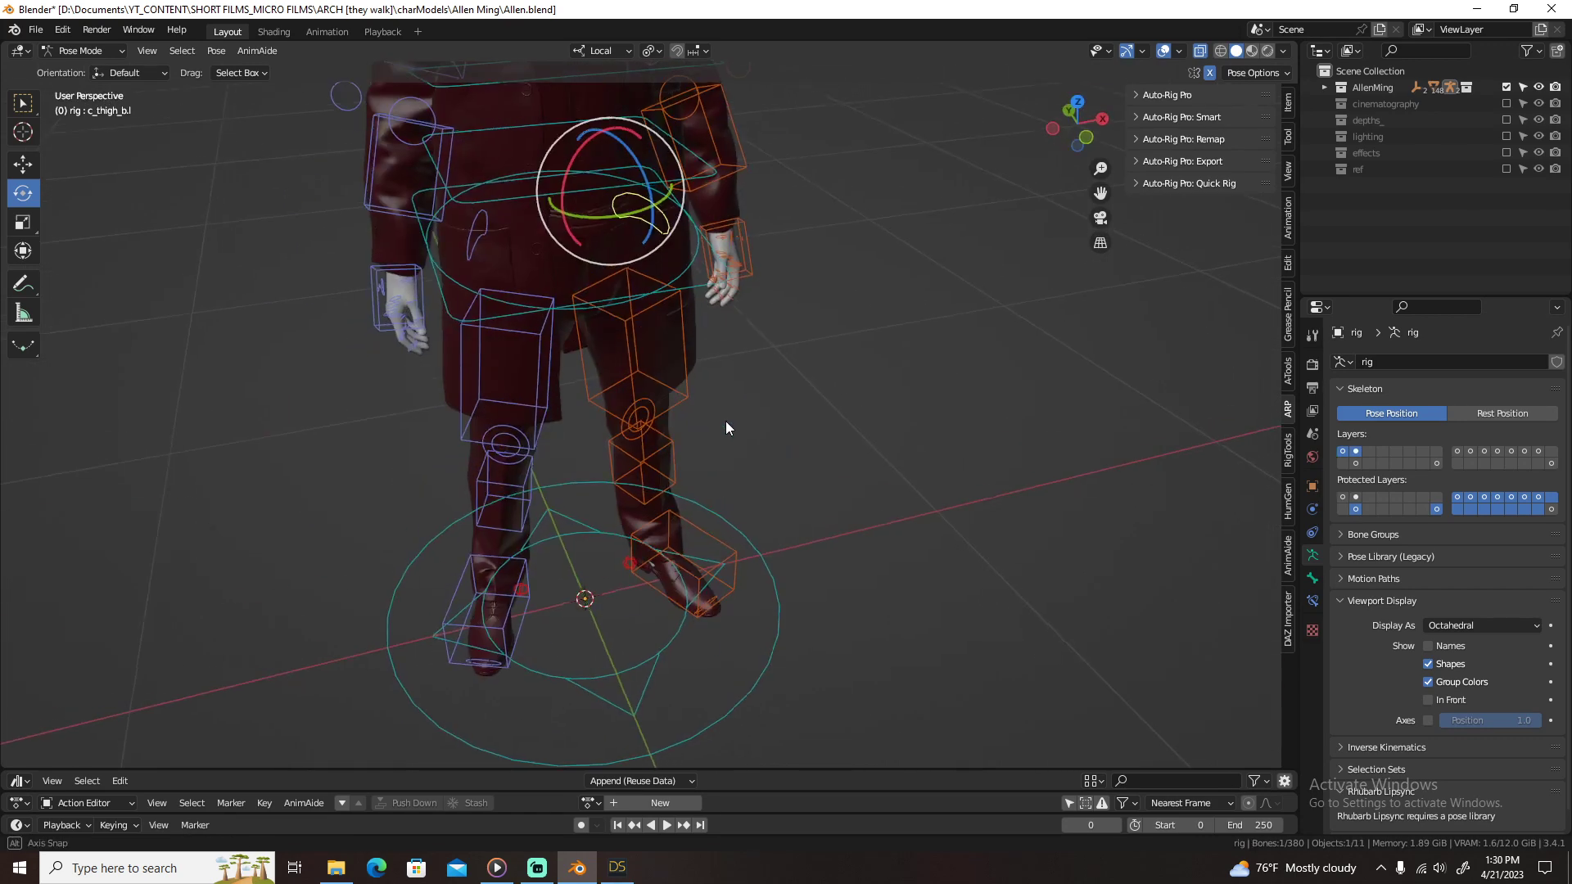
key(r)
key(y)
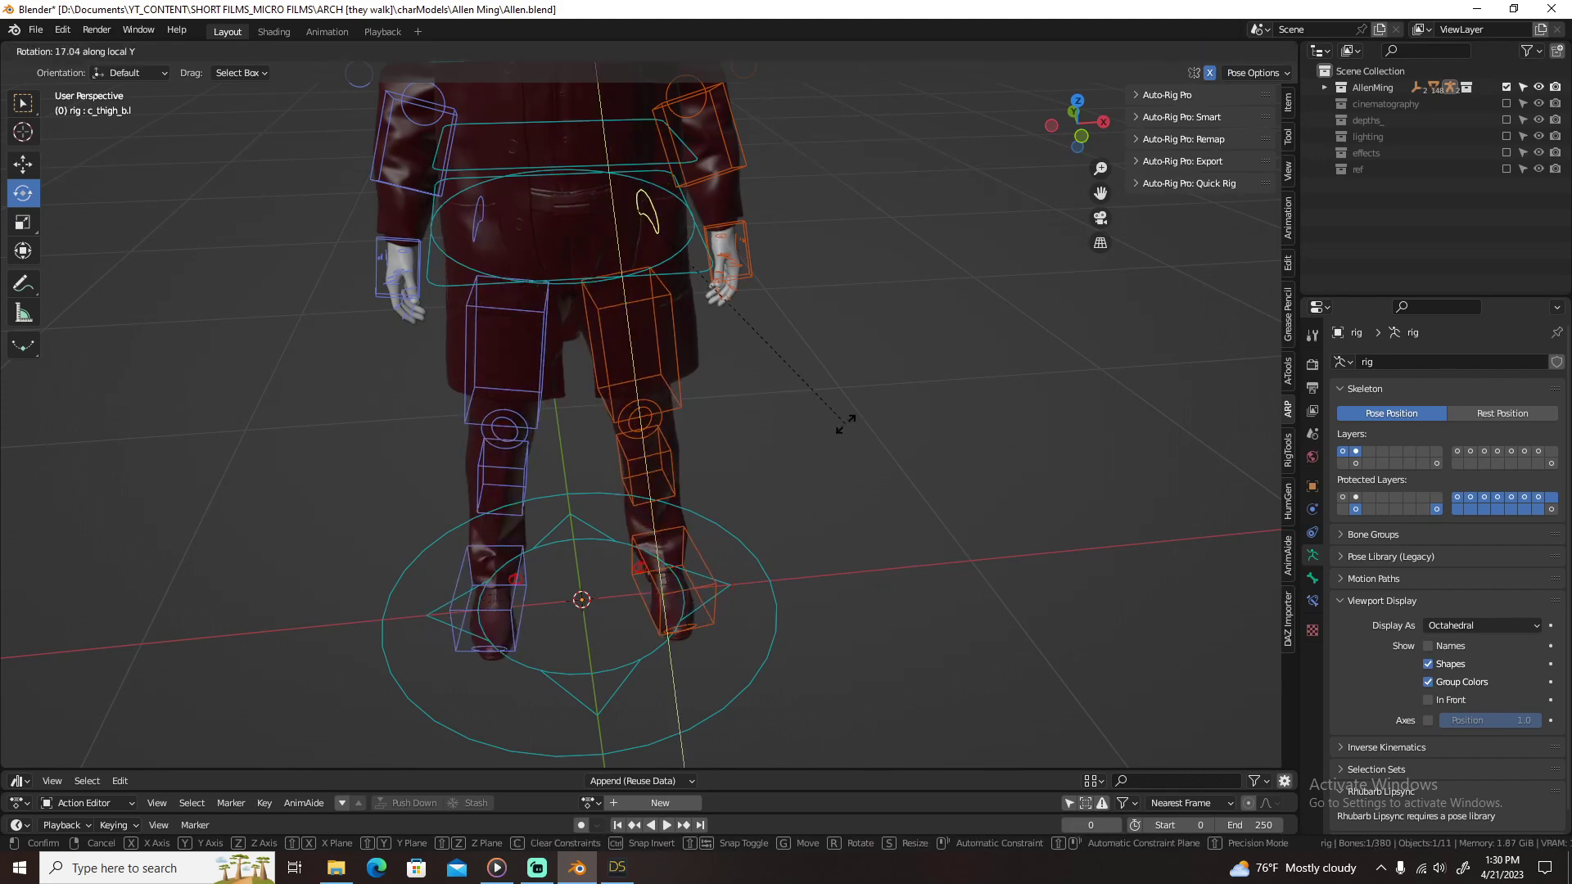
click(763, 419)
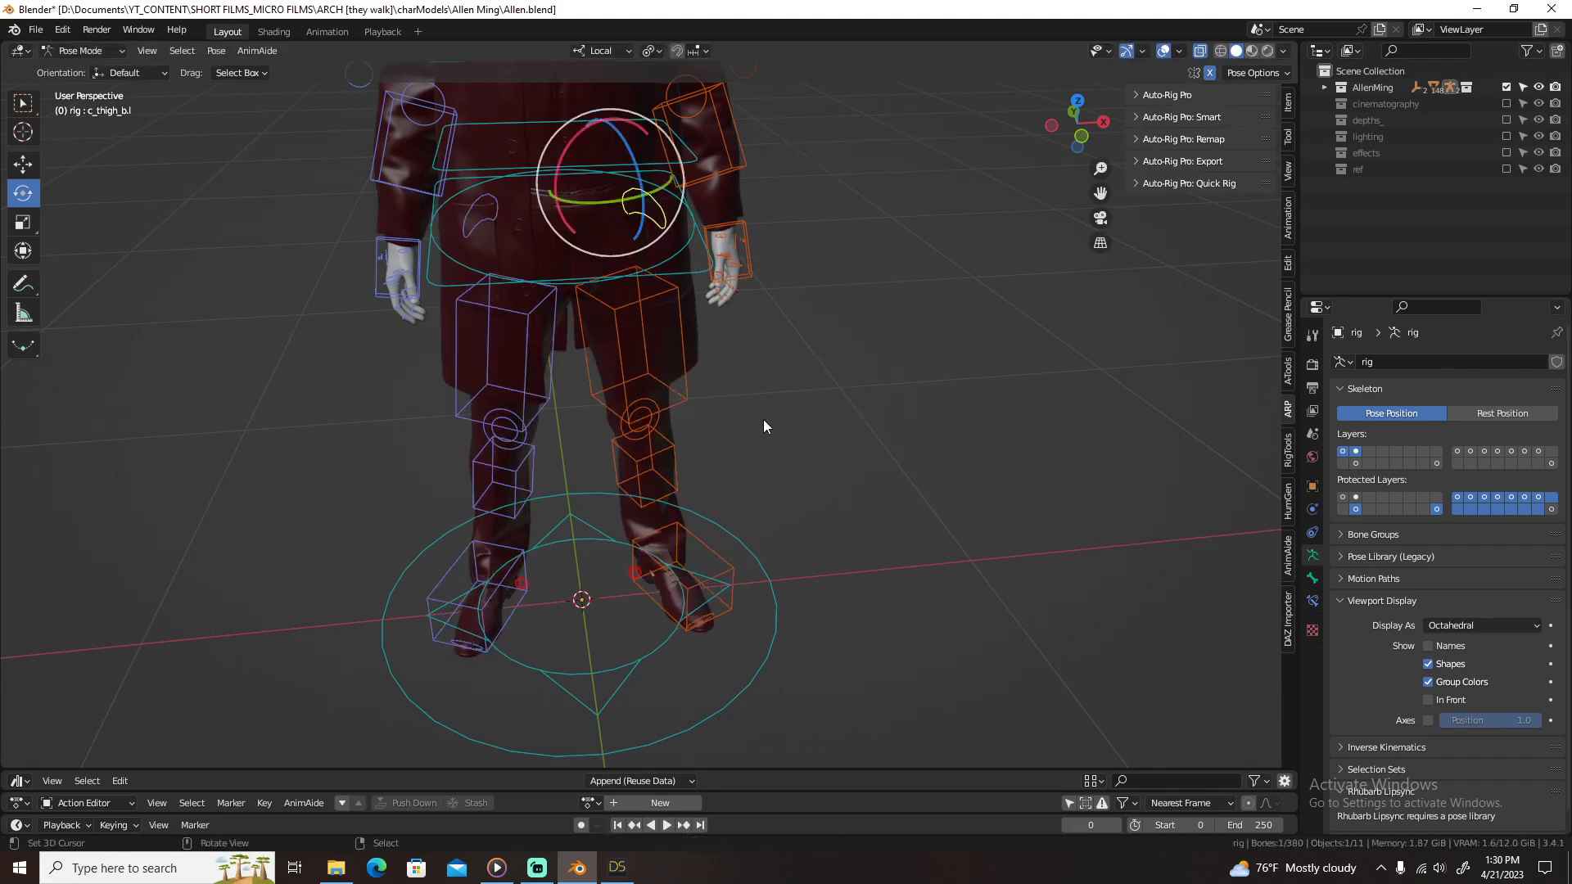
Step: Rotate the left thigh FK control by about 10° around its local Y axis to turn the leg inward
click(686, 361)
key(r)
key(y)
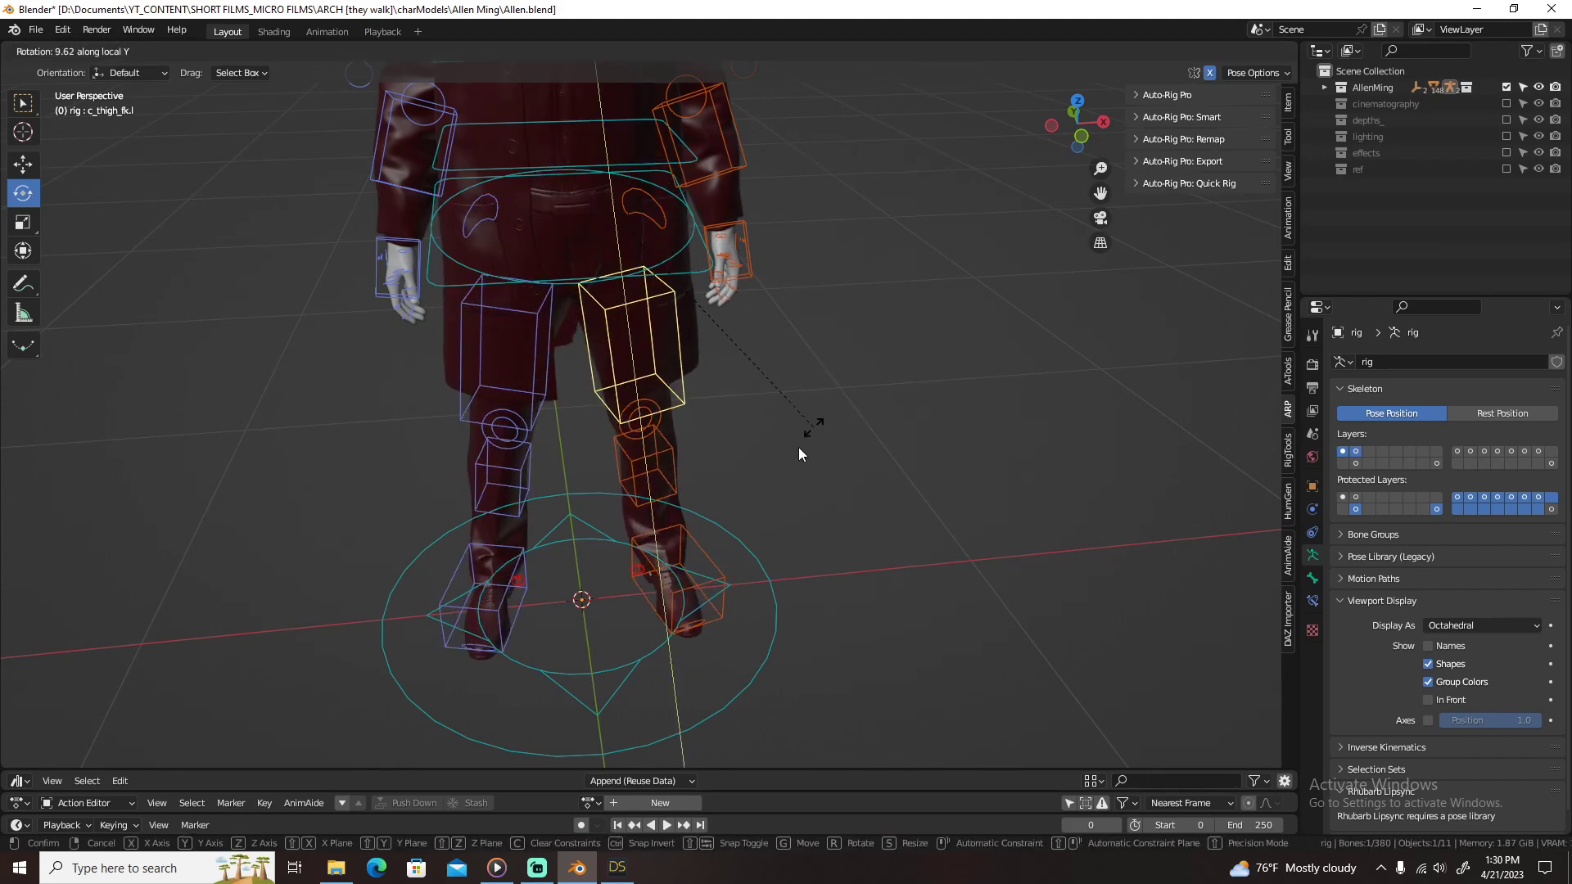
click(800, 452)
Step: Rotate the left foot FK control slightly around its local Z axis
click(706, 578)
key(r)
key(y)
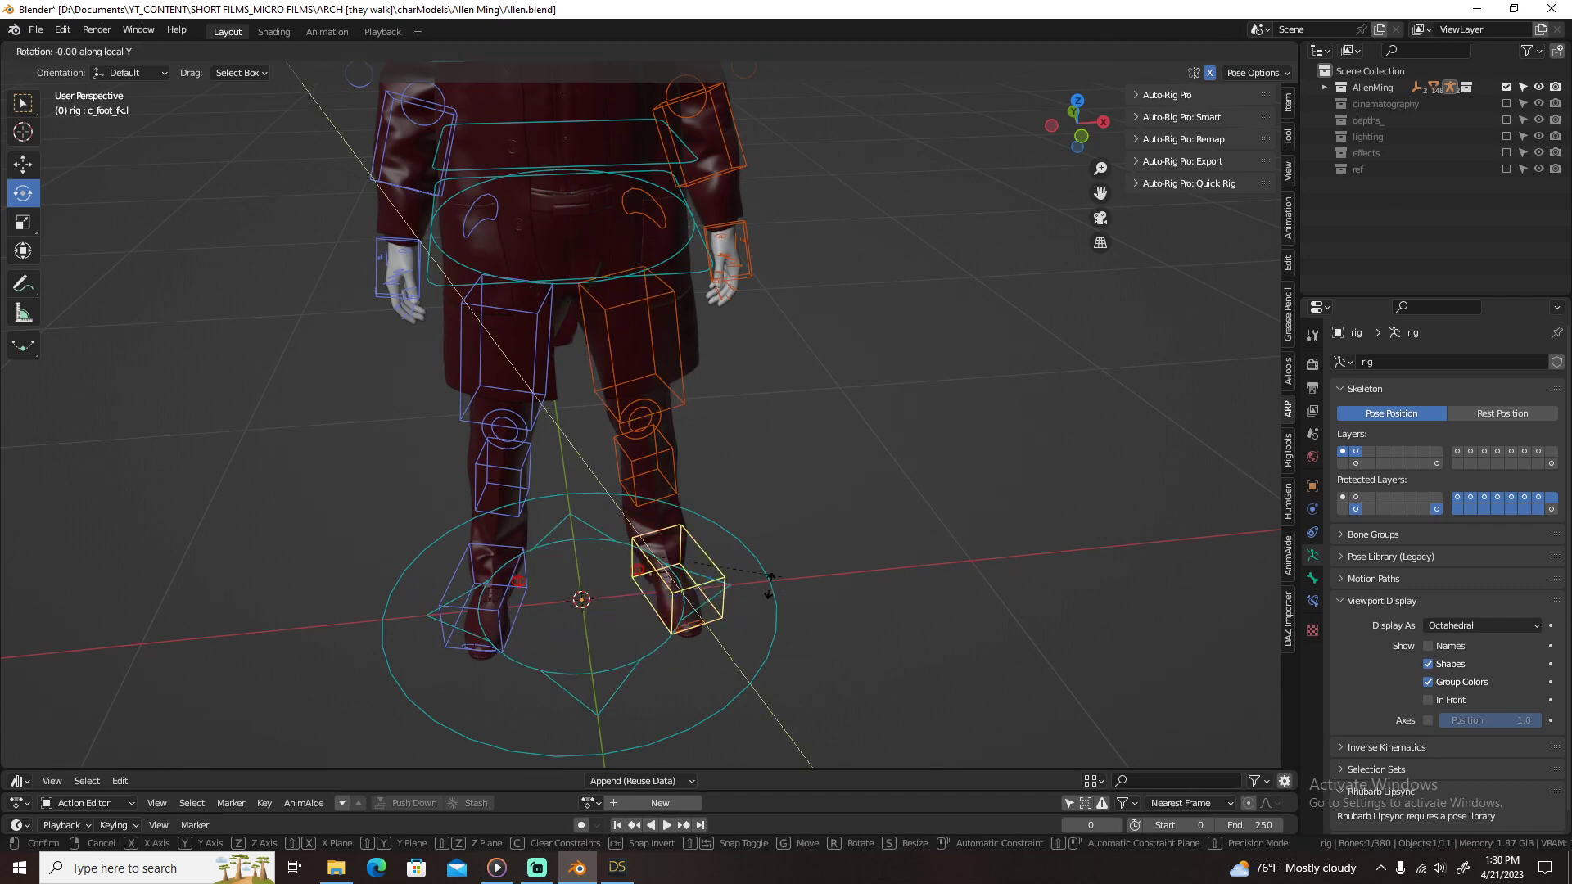
key(z)
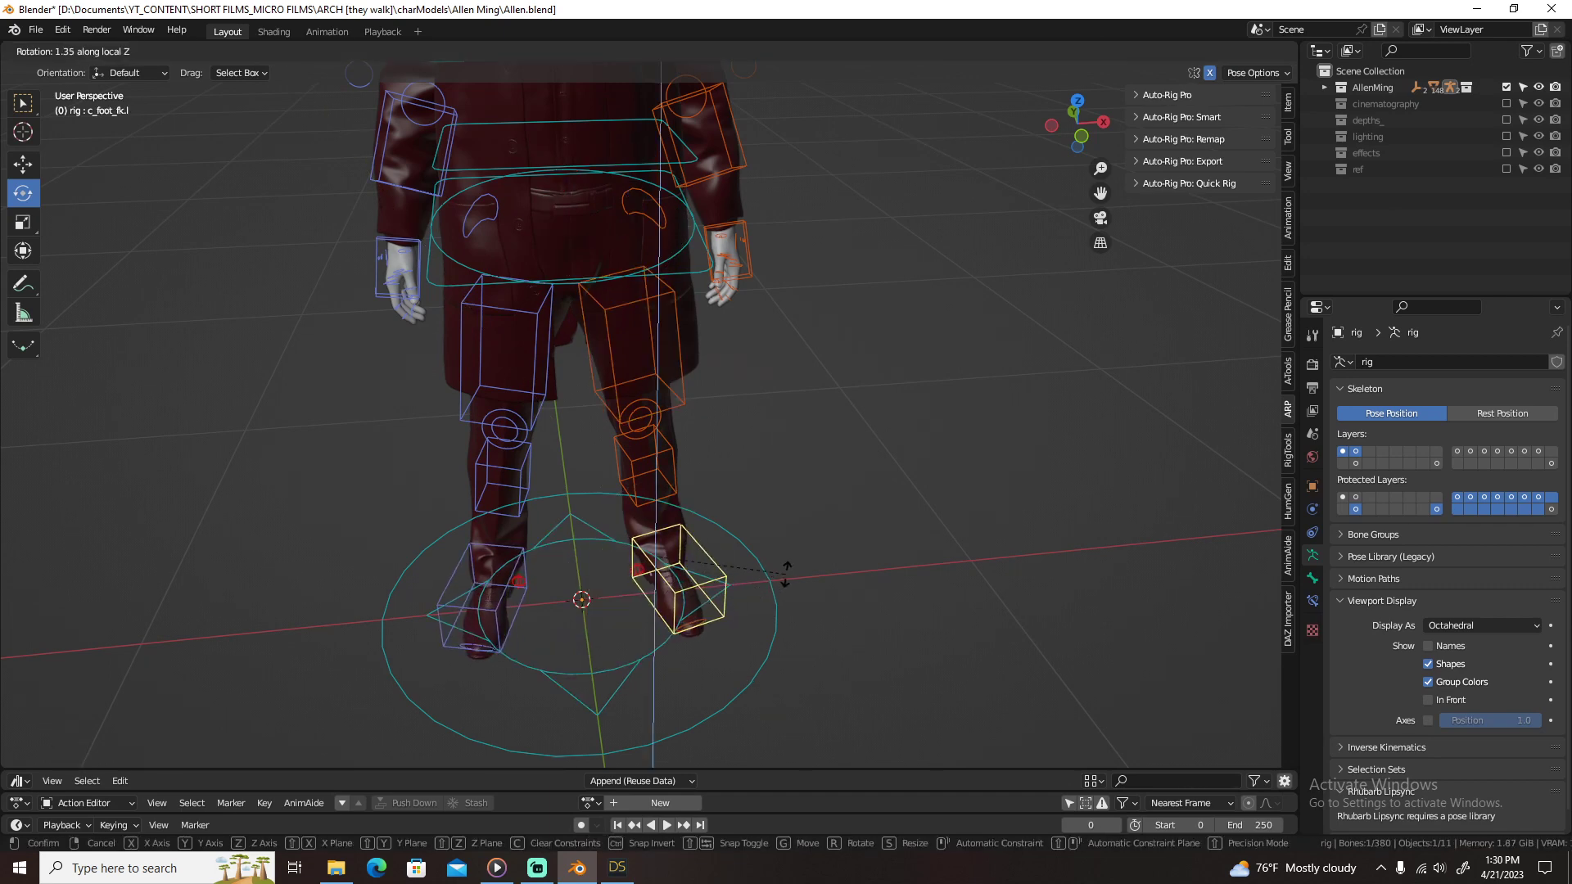
click(833, 570)
Step: Refine the left foot control's angle in front view with a trackball rotation, and switch the rig to Object Mode
key(KP_1)
shift+middle_drag(830, 565, 873, 285)
scroll(868, 328, up, 1)
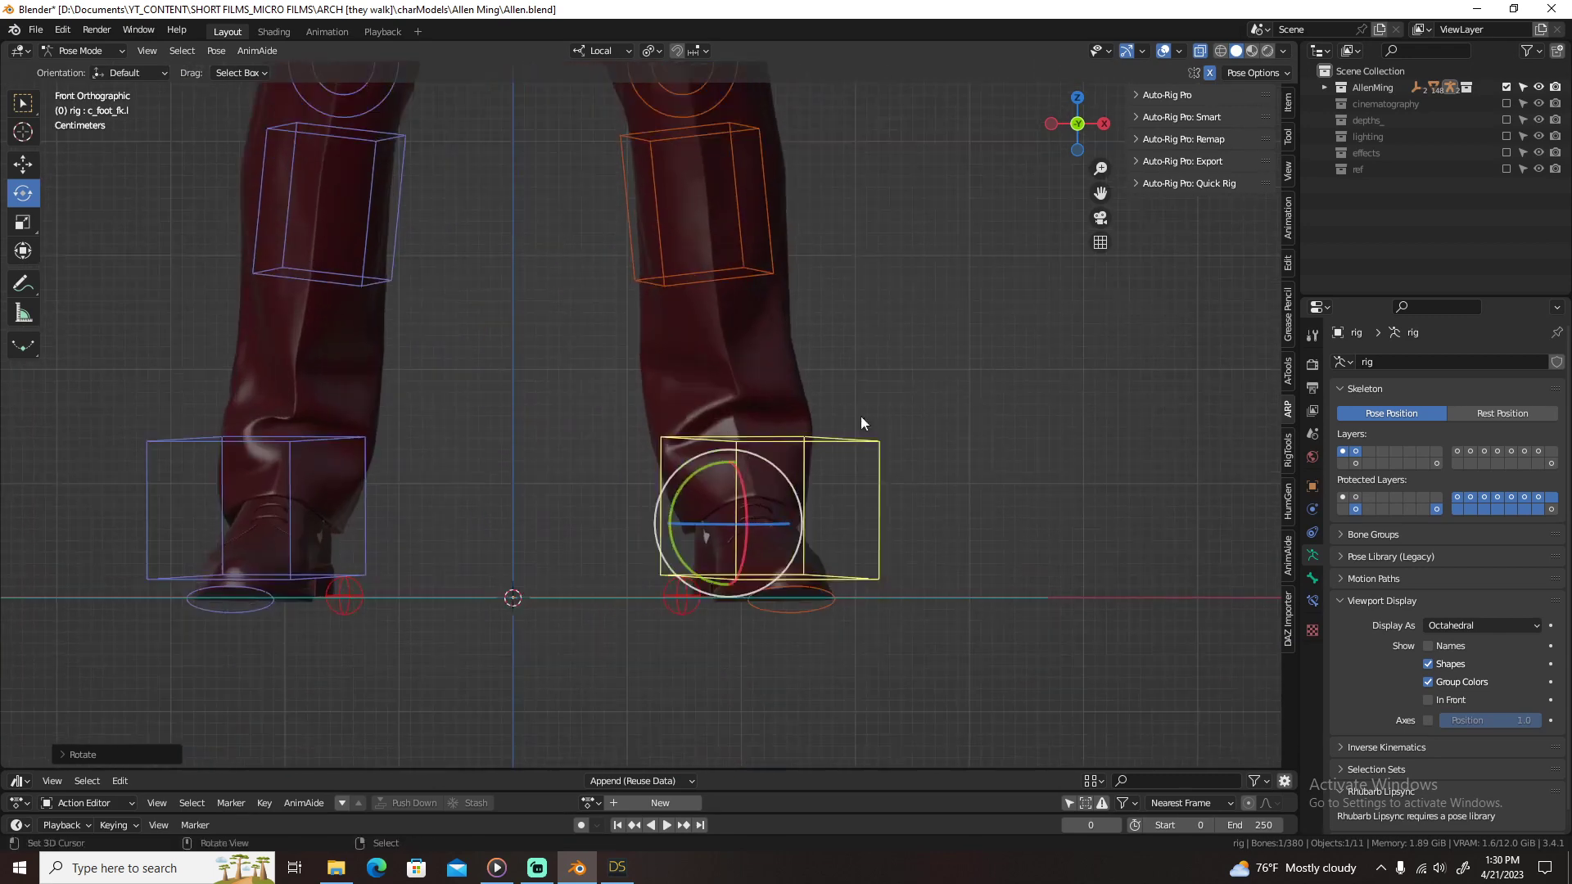
shift+middle_drag(861, 416, 856, 332)
drag(713, 382, 704, 383)
key(r)
key(r)
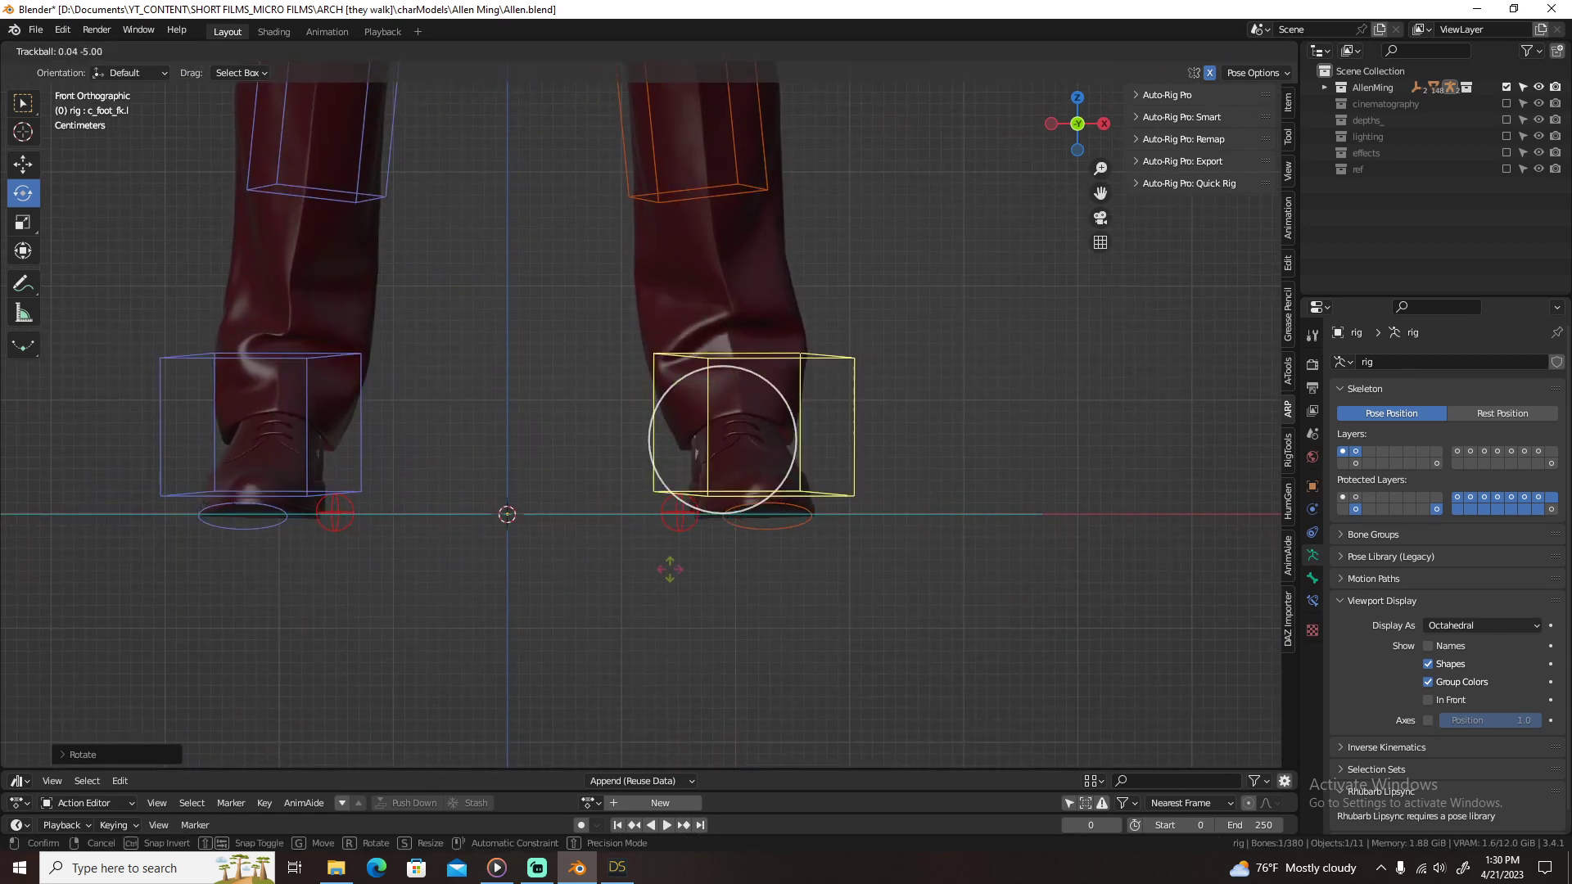
click(711, 562)
key(ctrl+Tab)
middle_drag(665, 484, 695, 454)
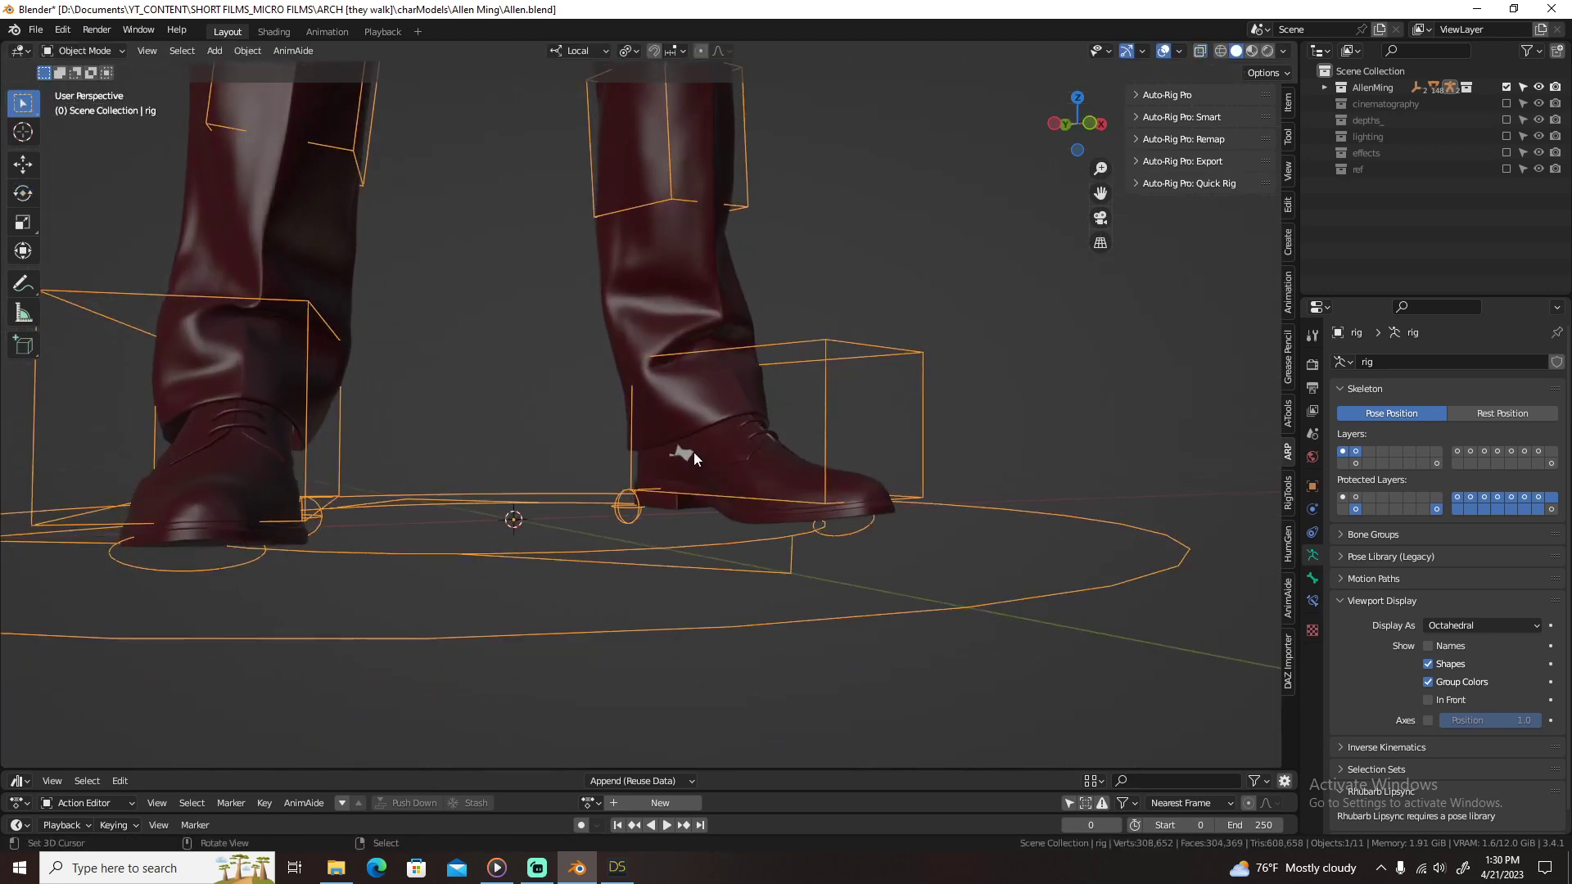
Step: In Edit Mode on the body mesh, filter the vertex groups by "foot" and select the vertices of mask_foot
click(688, 459)
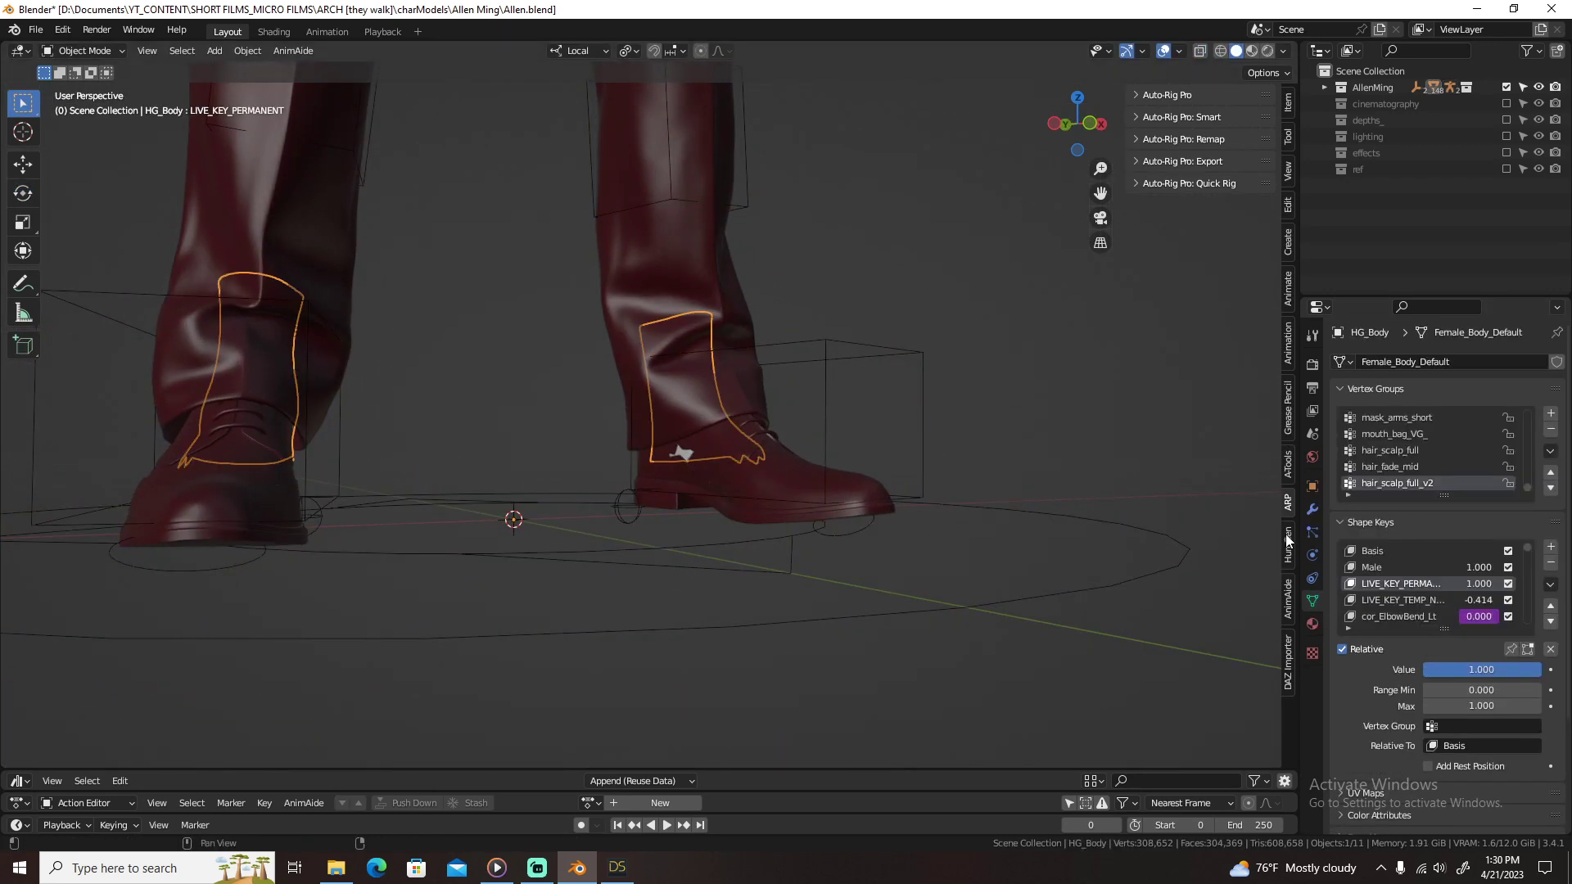
key(Tab)
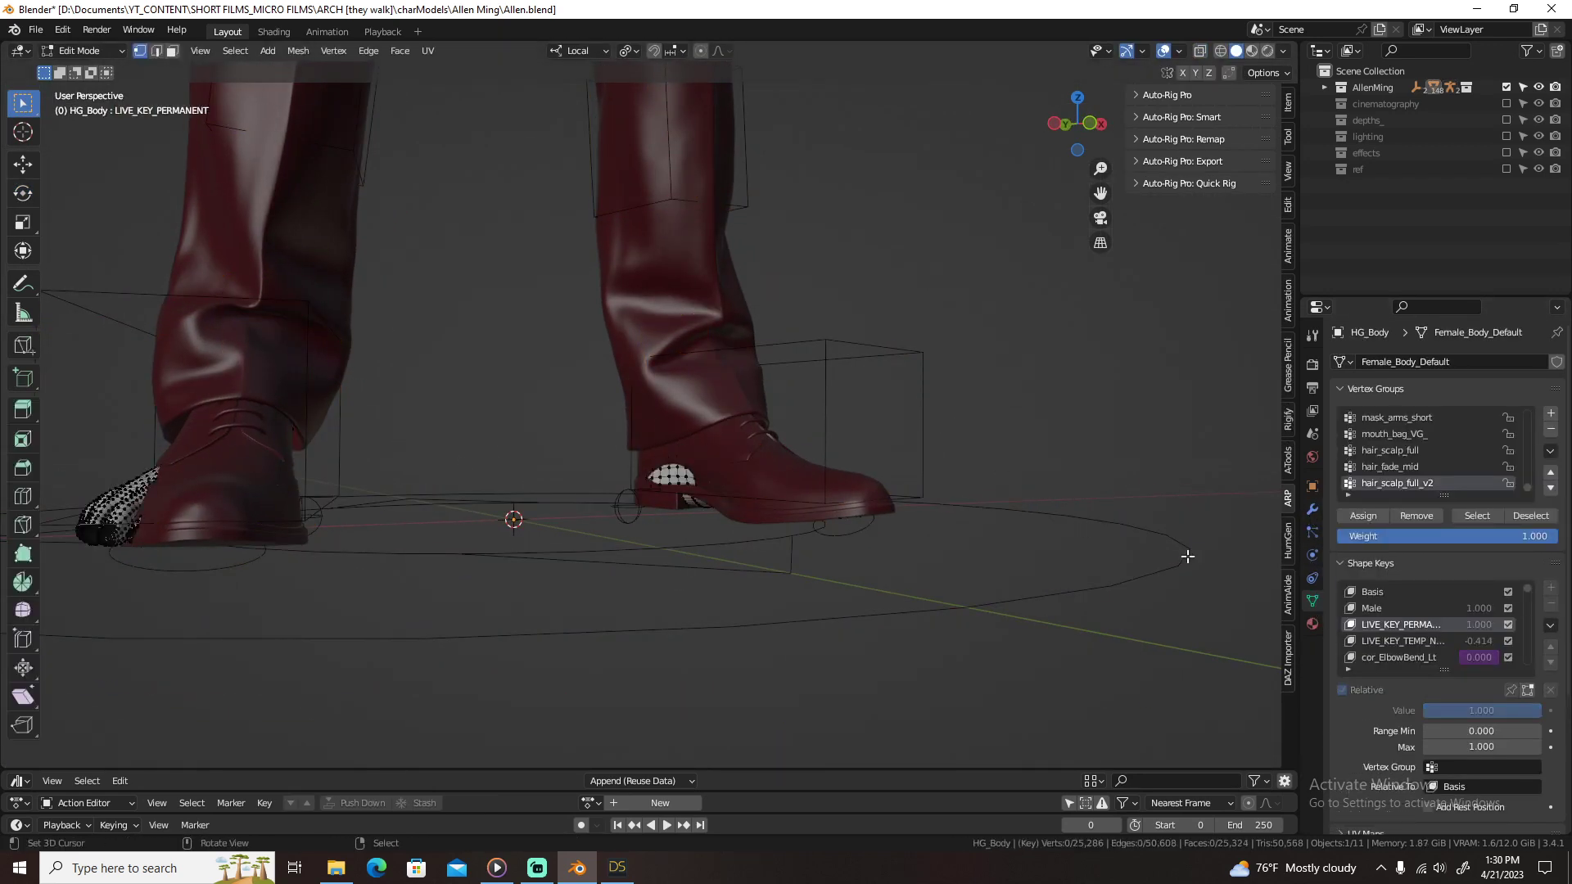
click(1348, 495)
click(1370, 511)
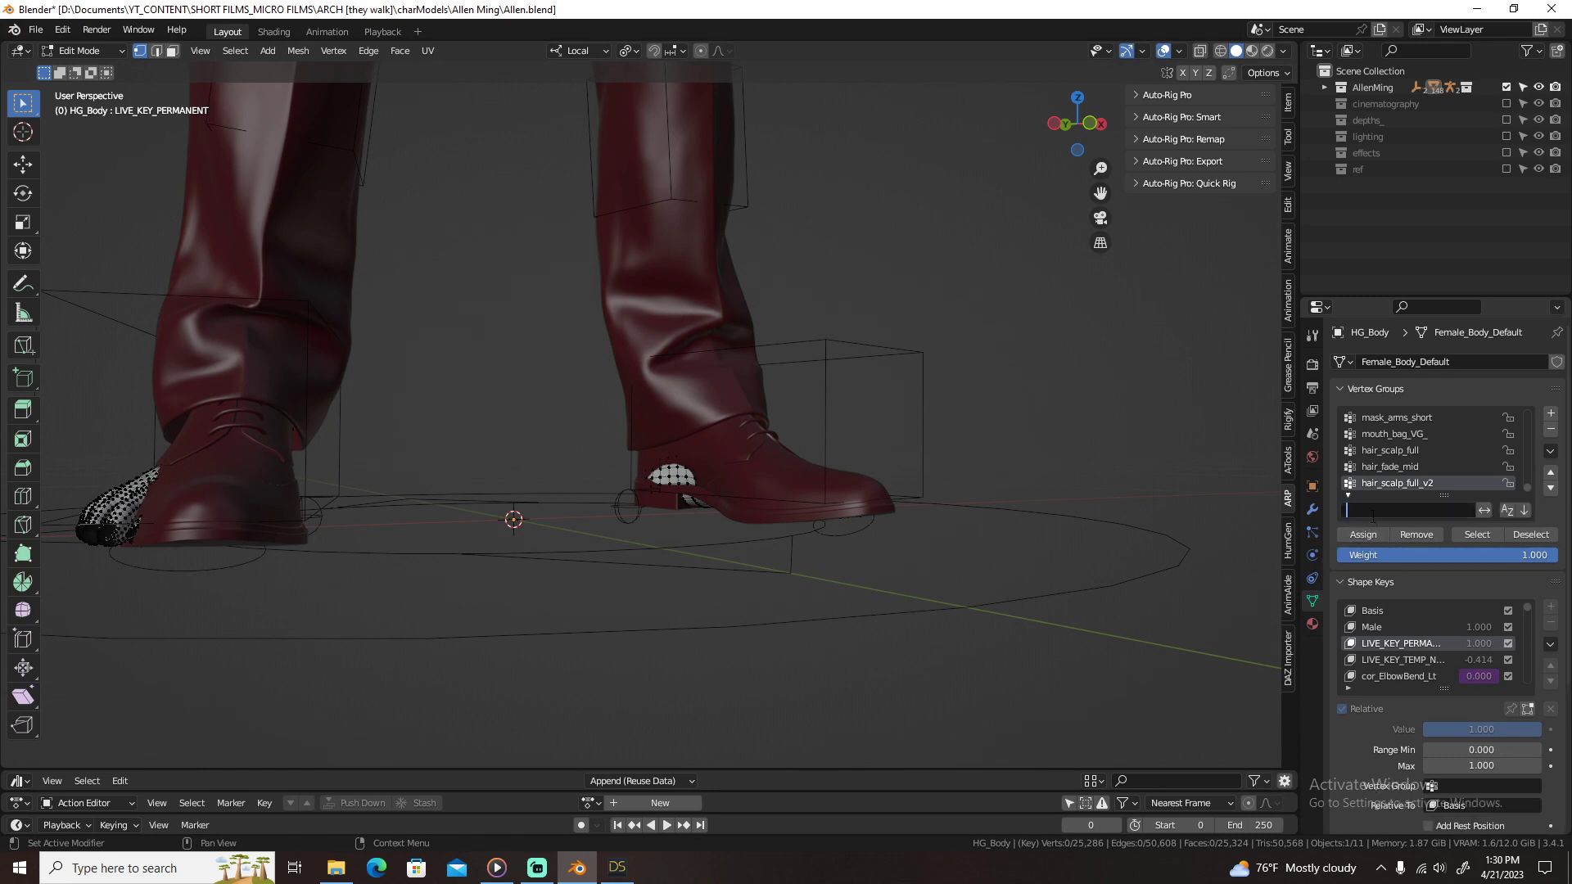
text(foot)
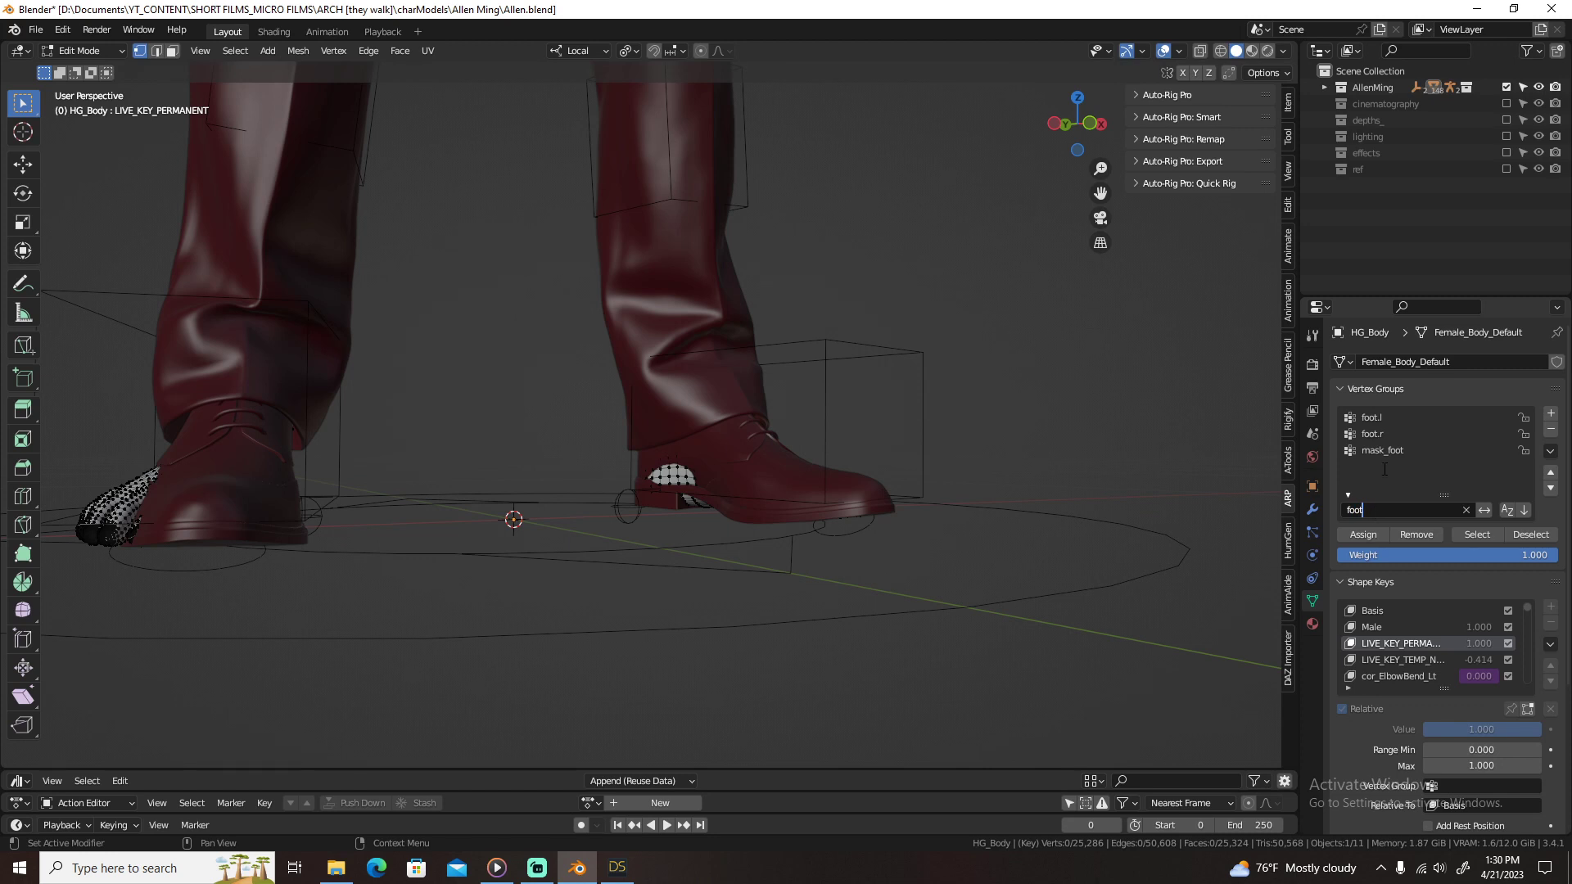
click(1383, 450)
click(1461, 535)
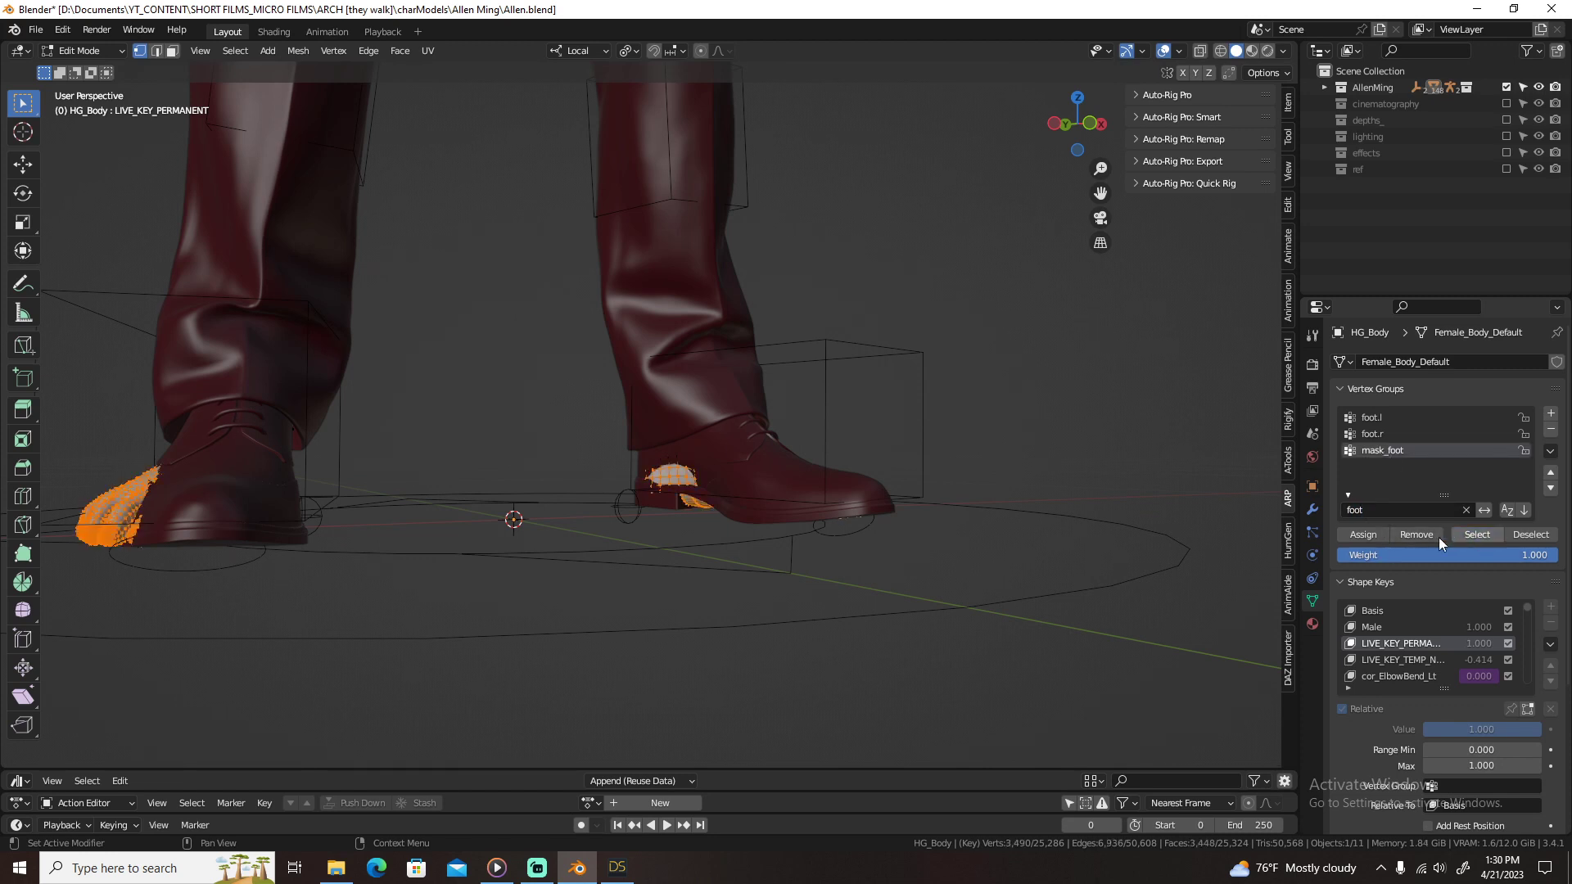
Step: Grow the foot selection once and assign it to the mask_foot group, then save the file from Object Mode
key(ctrl+KP_Add)
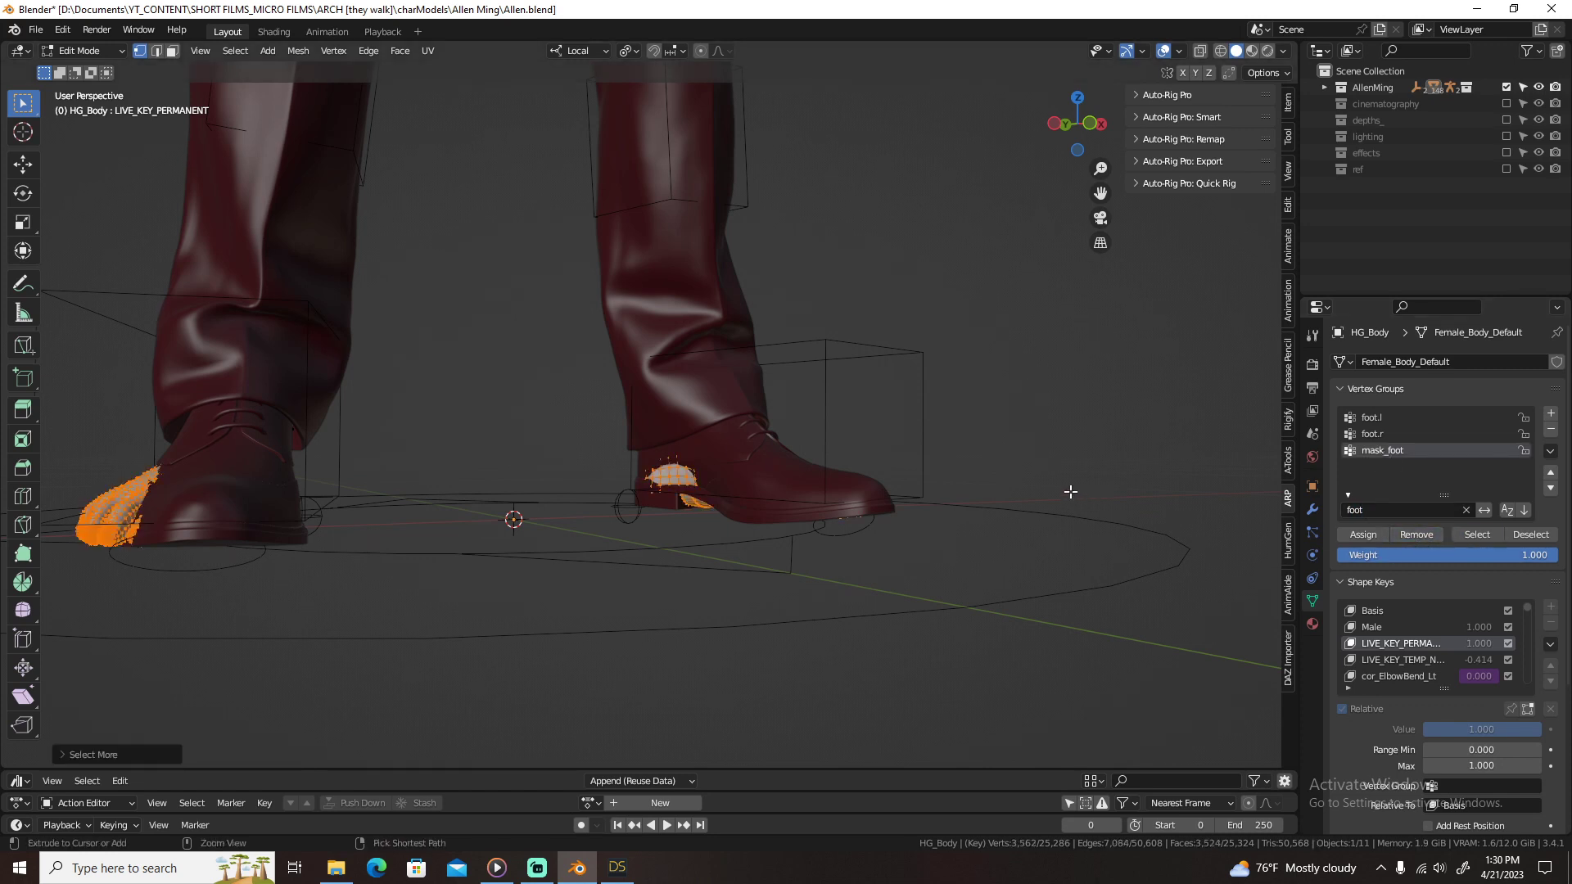
click(1363, 534)
key(Tab)
click(1467, 511)
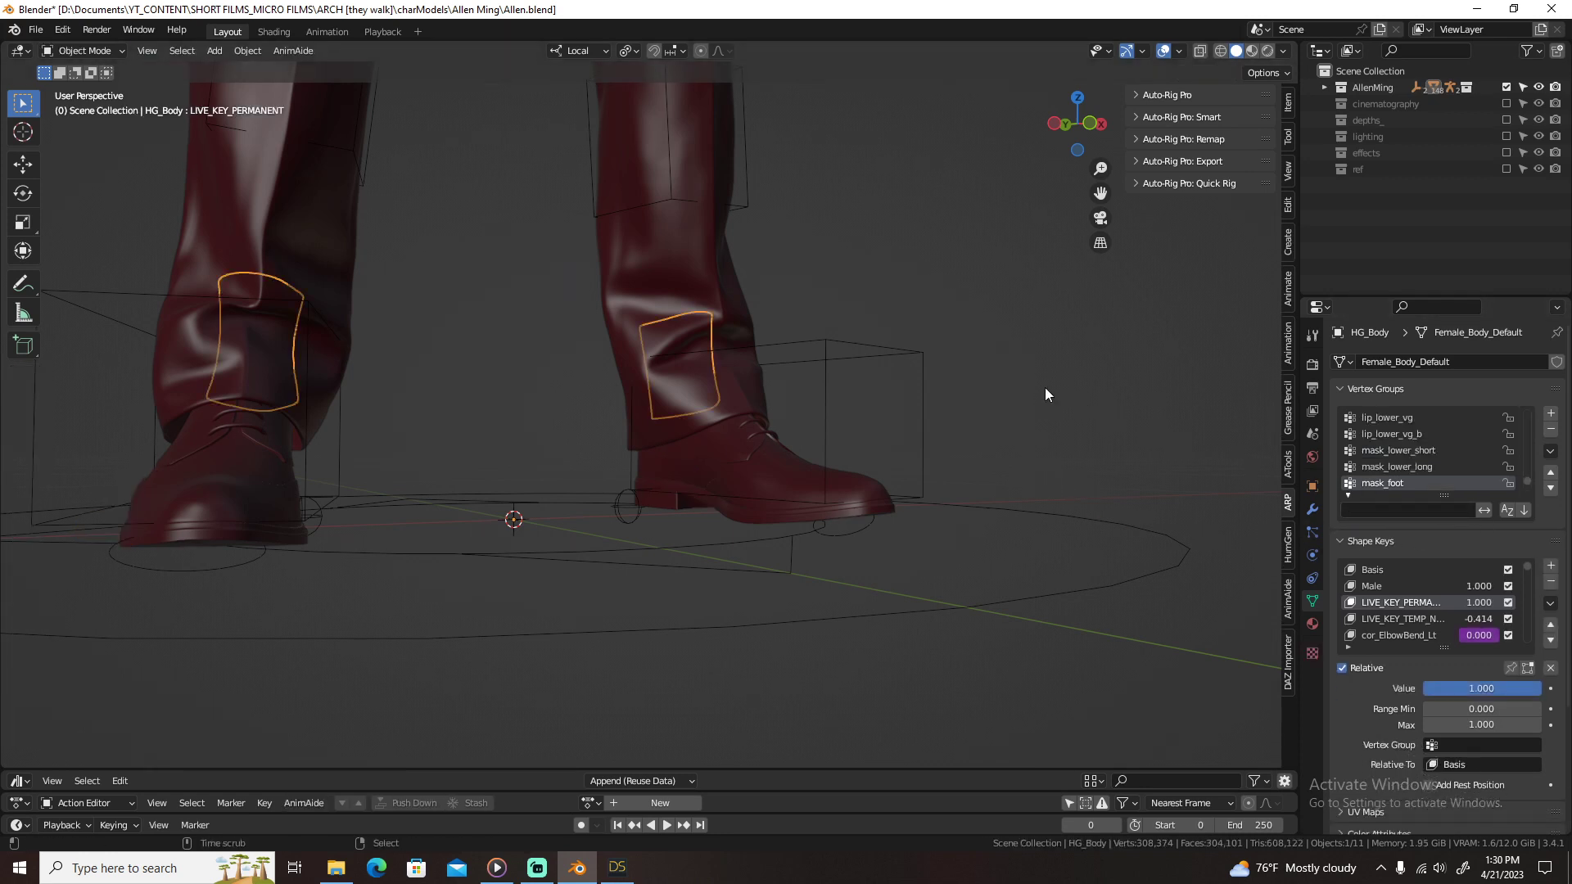
click(1043, 386)
key(ctrl+s)
Step: Select the character's rig and set its armature to display In Front
scroll(966, 365, down, 6)
middle_drag(941, 360, 734, 270)
shift+middle_drag(734, 270, 753, 390)
click(768, 390)
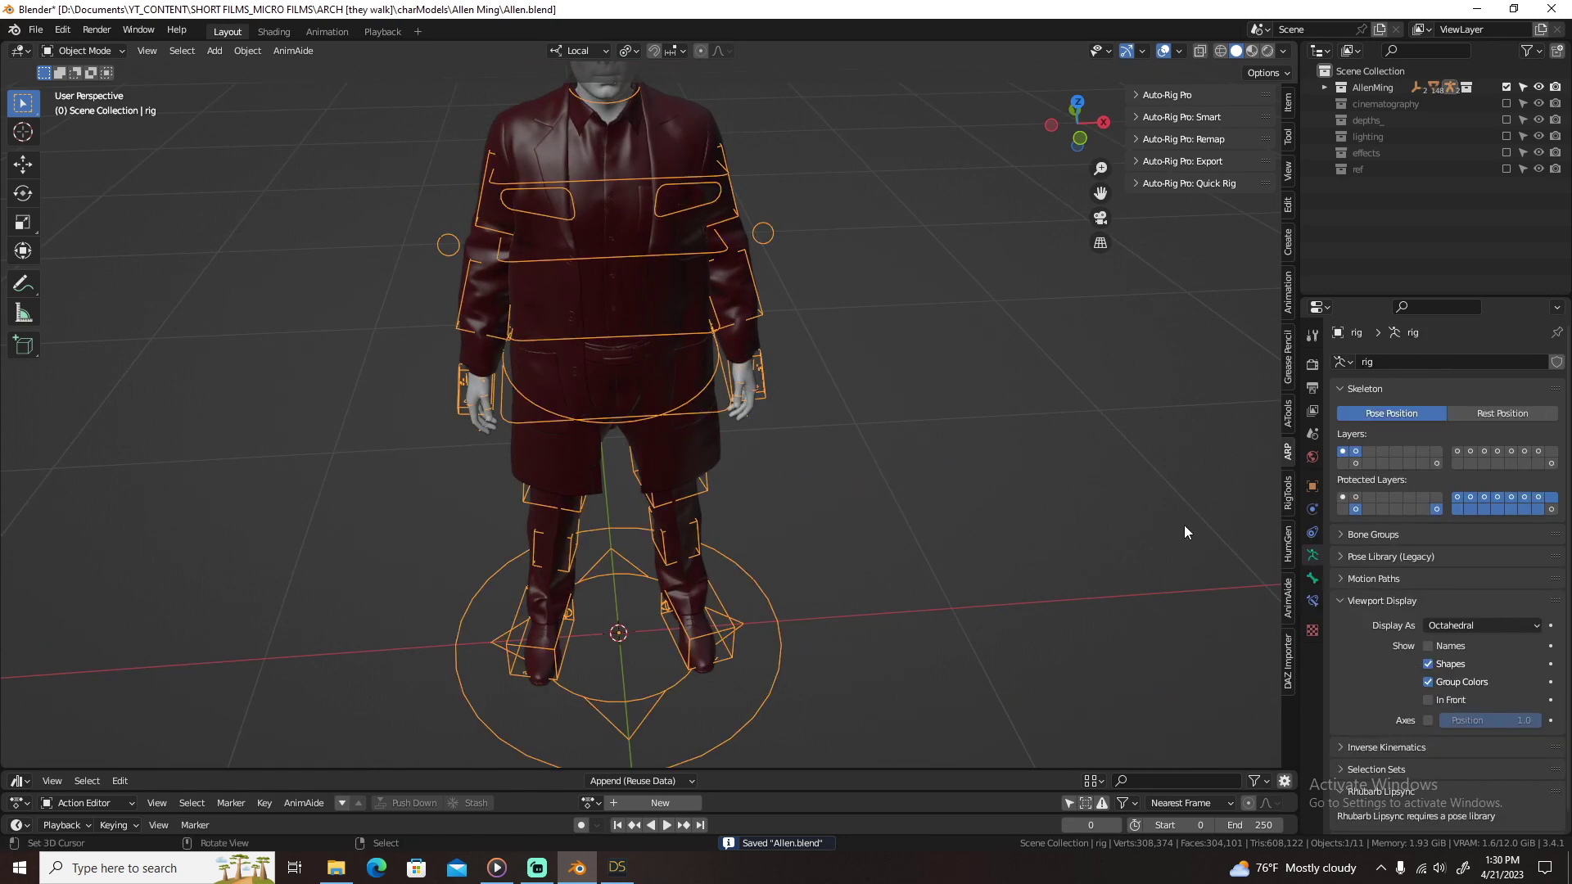
click(1428, 700)
Step: Rename both the rig object and its armature data to Allen_Rig
key(F2)
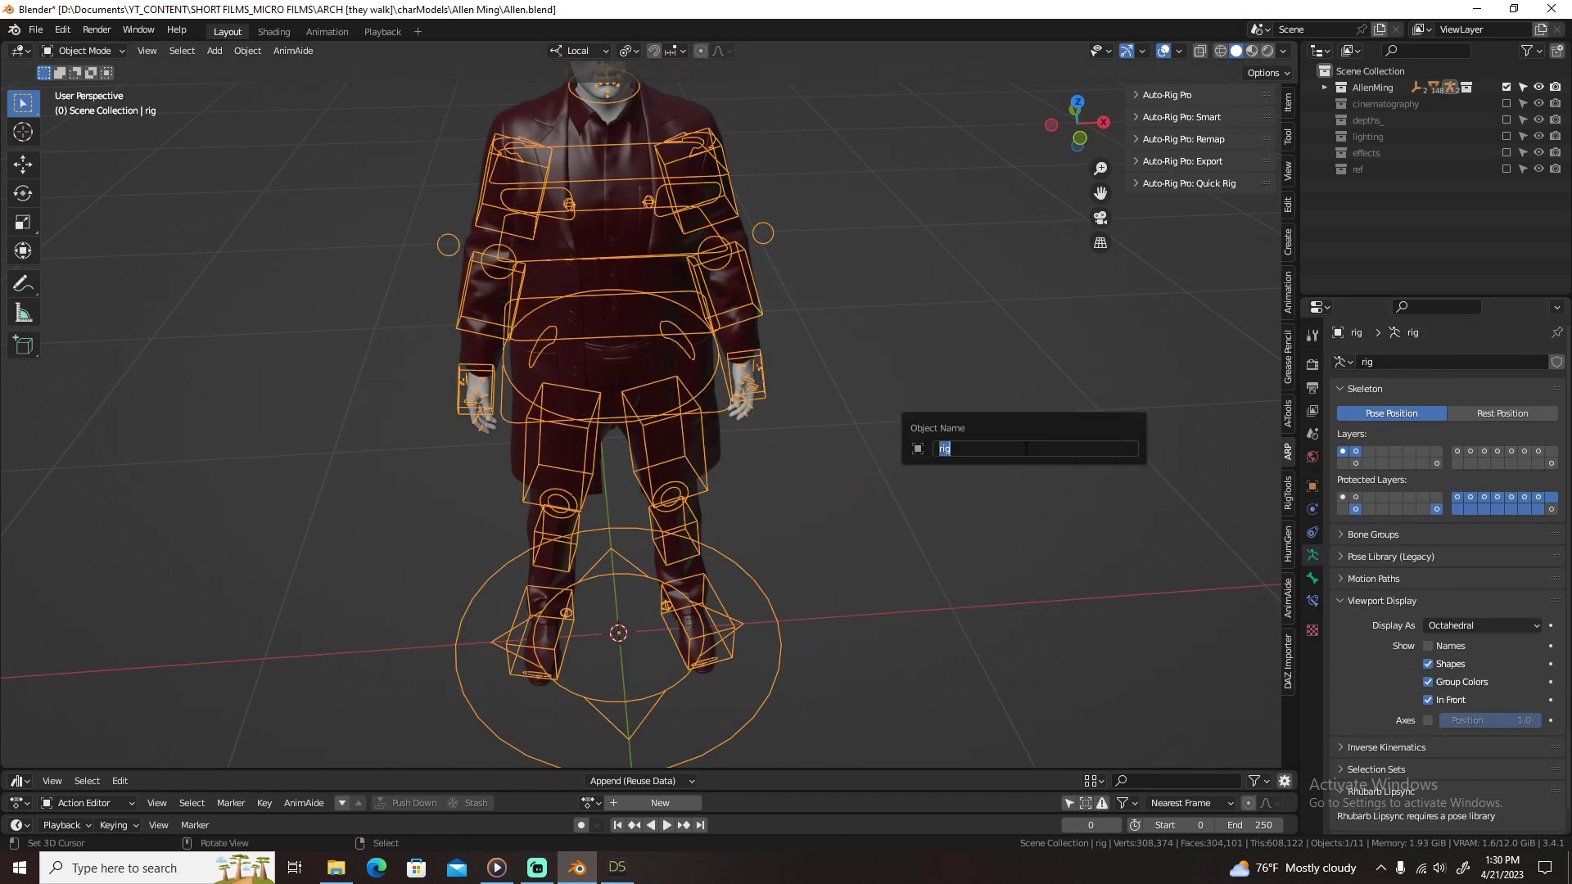
text(Allen_Rig)
key(Return)
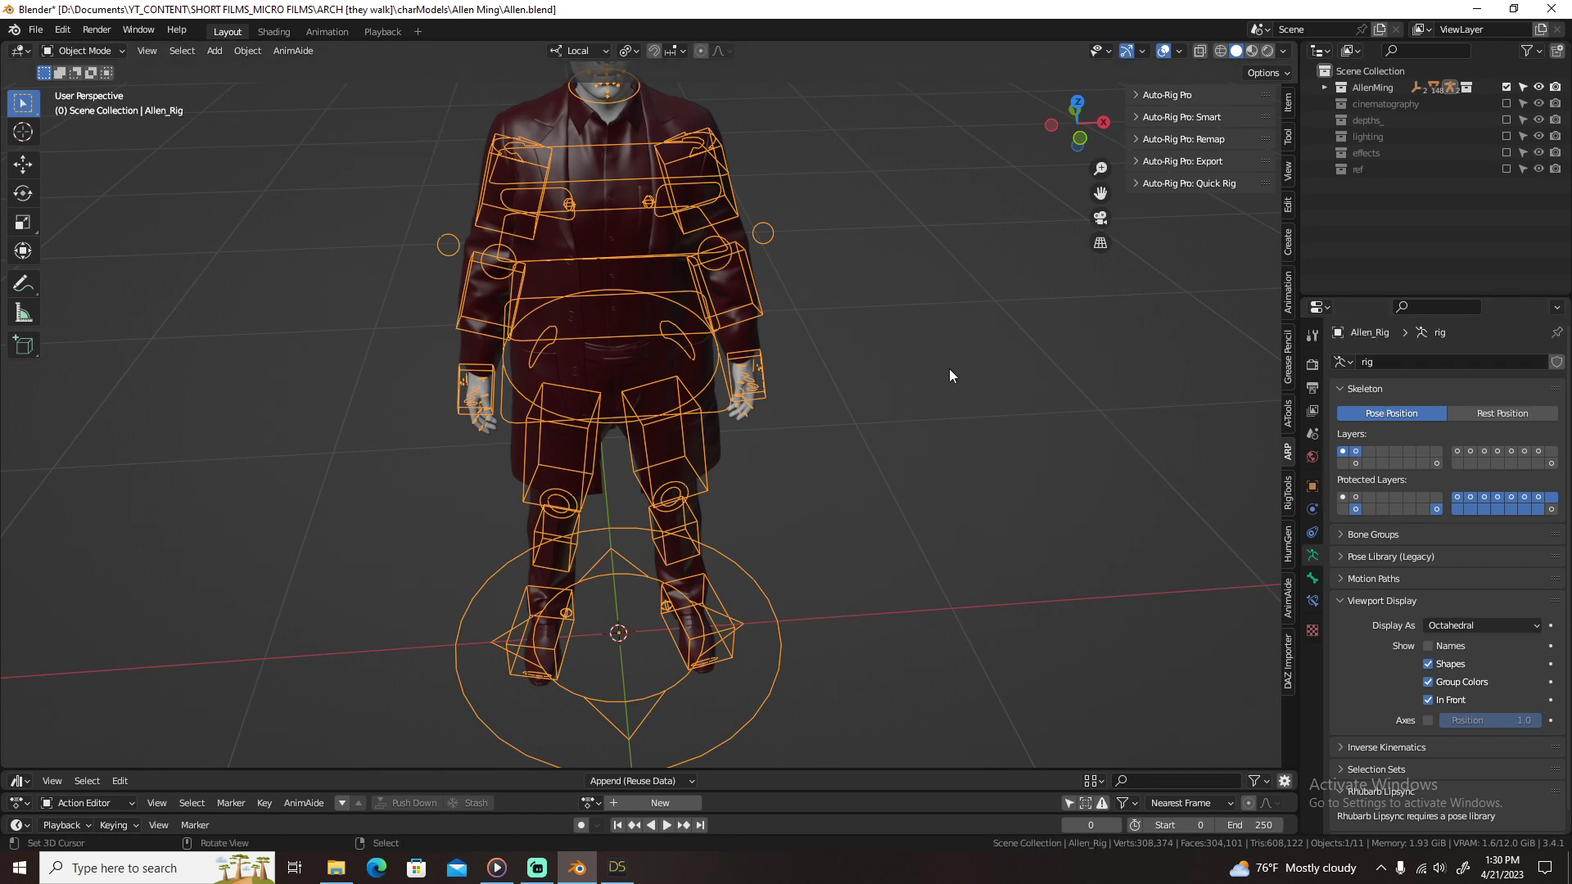
key(F2)
text(Allen_Rig)
Step: In Pose Mode, fine-tune the left hand FK control's rotation with several small turns about its local axes
scroll(832, 351, up, 3)
key(ctrl+Tab)
right_click(824, 334)
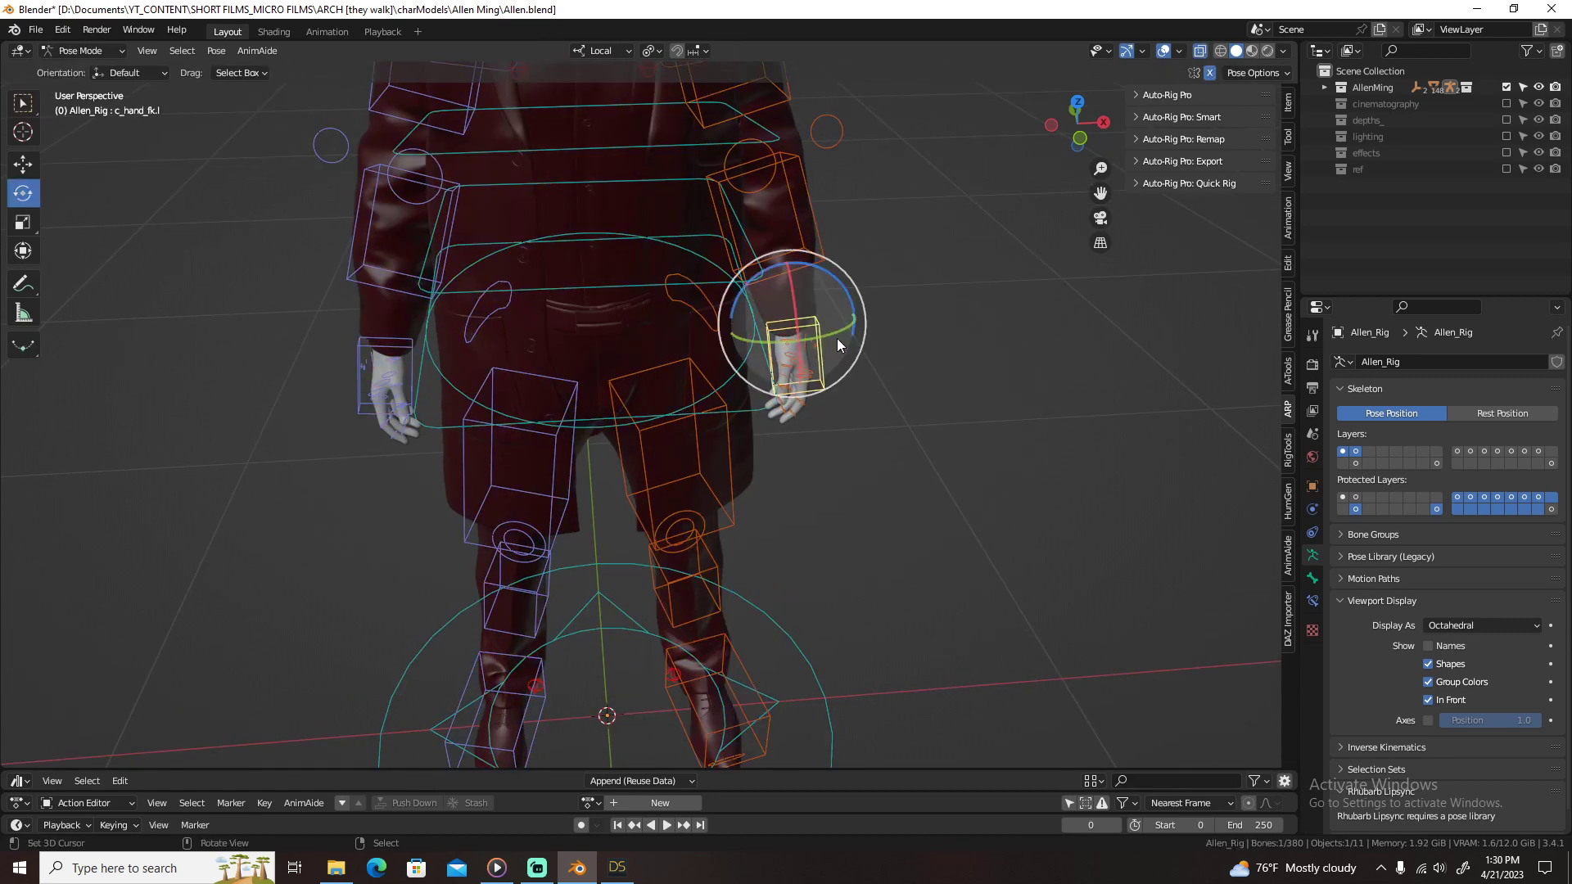
scroll(837, 338, up, 4)
middle_drag(1063, 321, 1015, 319)
drag(917, 307, 921, 296)
drag(922, 240, 931, 247)
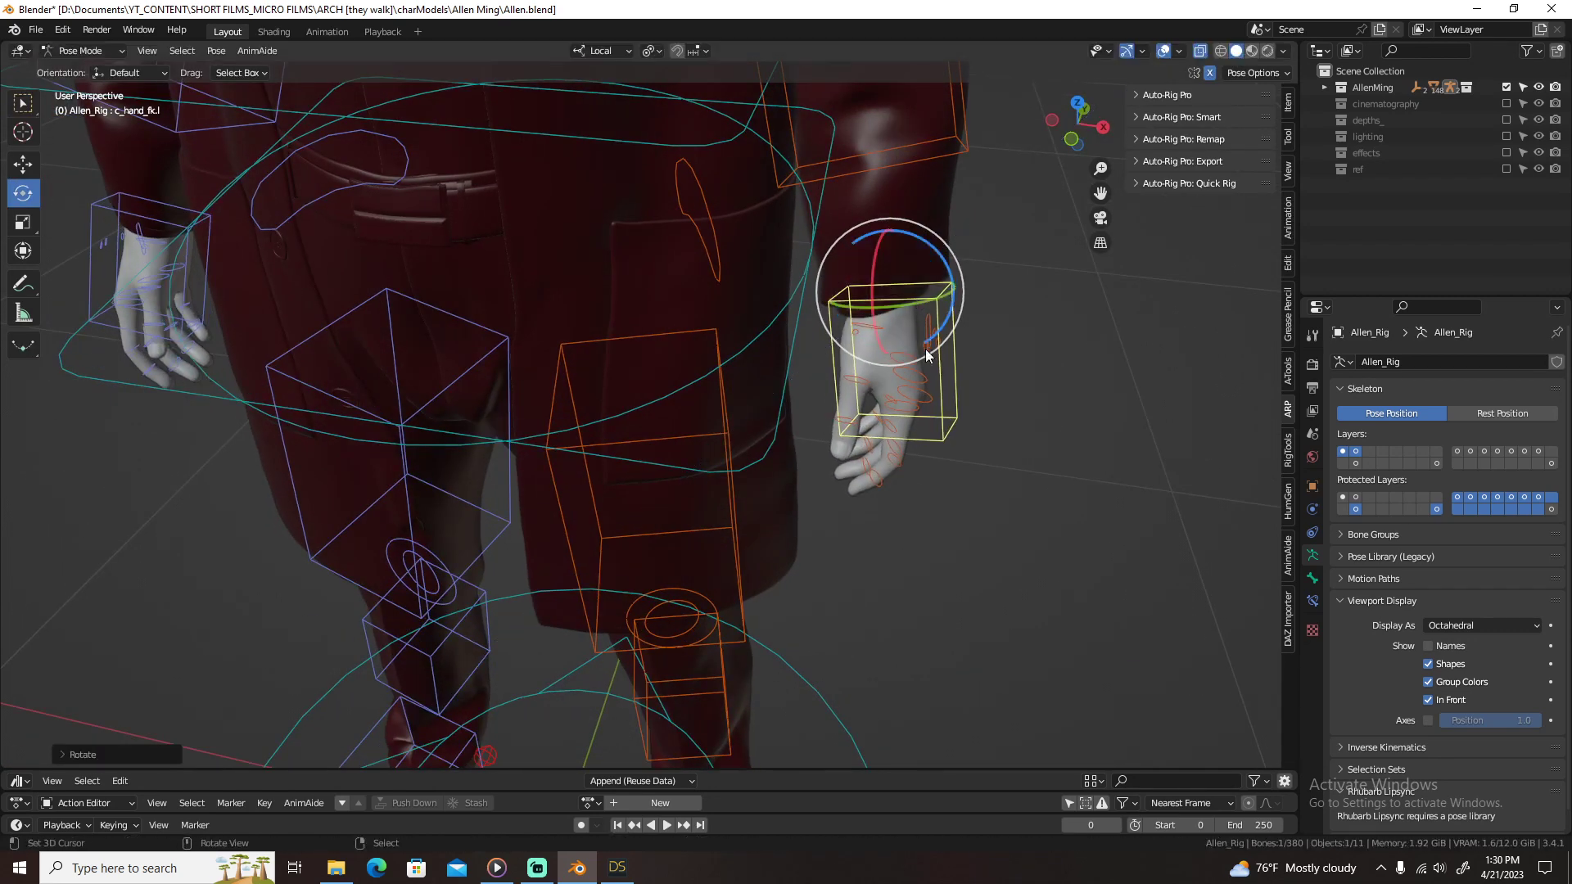
drag(907, 319, 917, 306)
drag(930, 252, 934, 262)
Step: Select the left forearm FK control and adjust its rotation from different viewing angles
scroll(932, 270, down, 4)
middle_drag(931, 272, 773, 247)
click(737, 164)
drag(751, 114, 602, 327)
middle_drag(602, 327, 642, 185)
drag(683, 176, 708, 358)
right_click(791, 308)
click(537, 870)
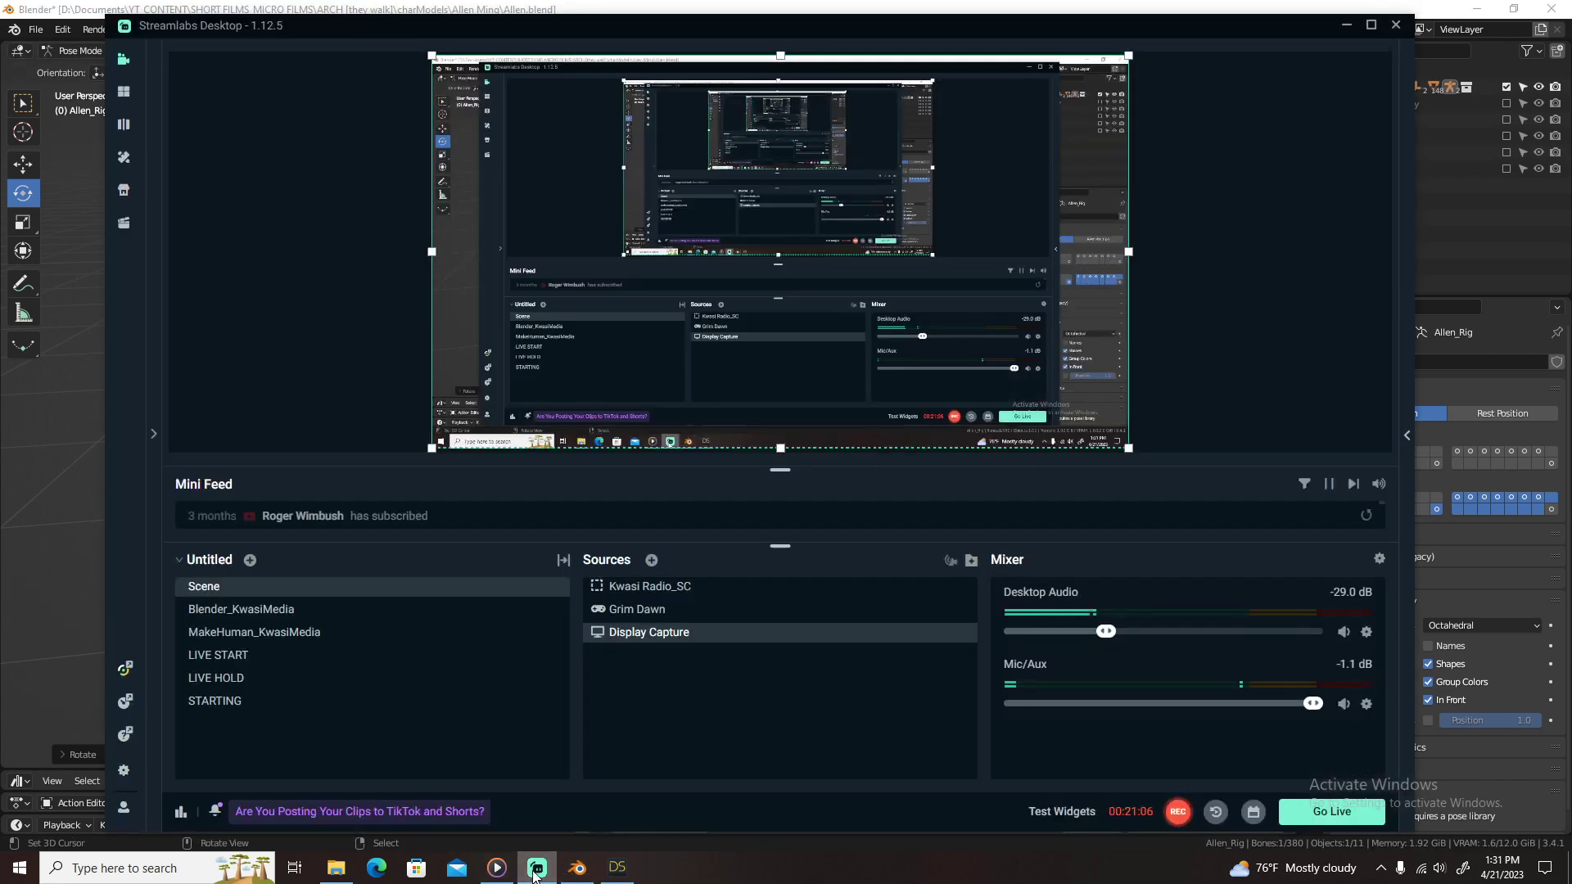
click(537, 870)
Step: Undo the last change in Pose Mode
middle_drag(539, 364, 812, 339)
key(ctrl+z)
Step: Return to Object Mode, deselect everything, and show the character in Material Preview shading
scroll(681, 371, down, 4)
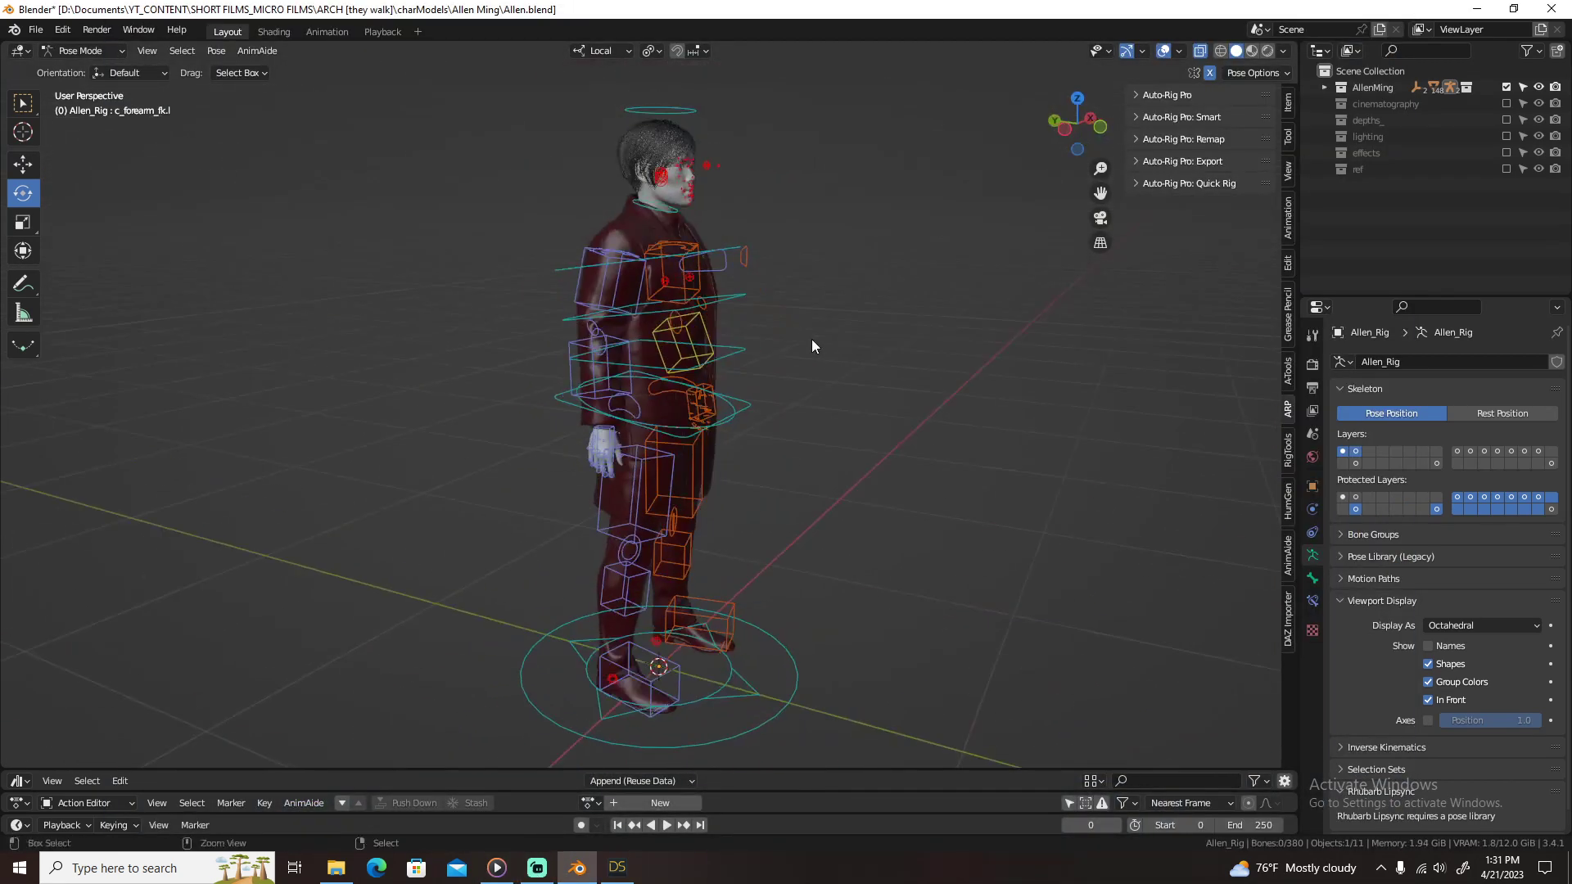
key(ctrl+Tab)
key(alt+a)
key(z)
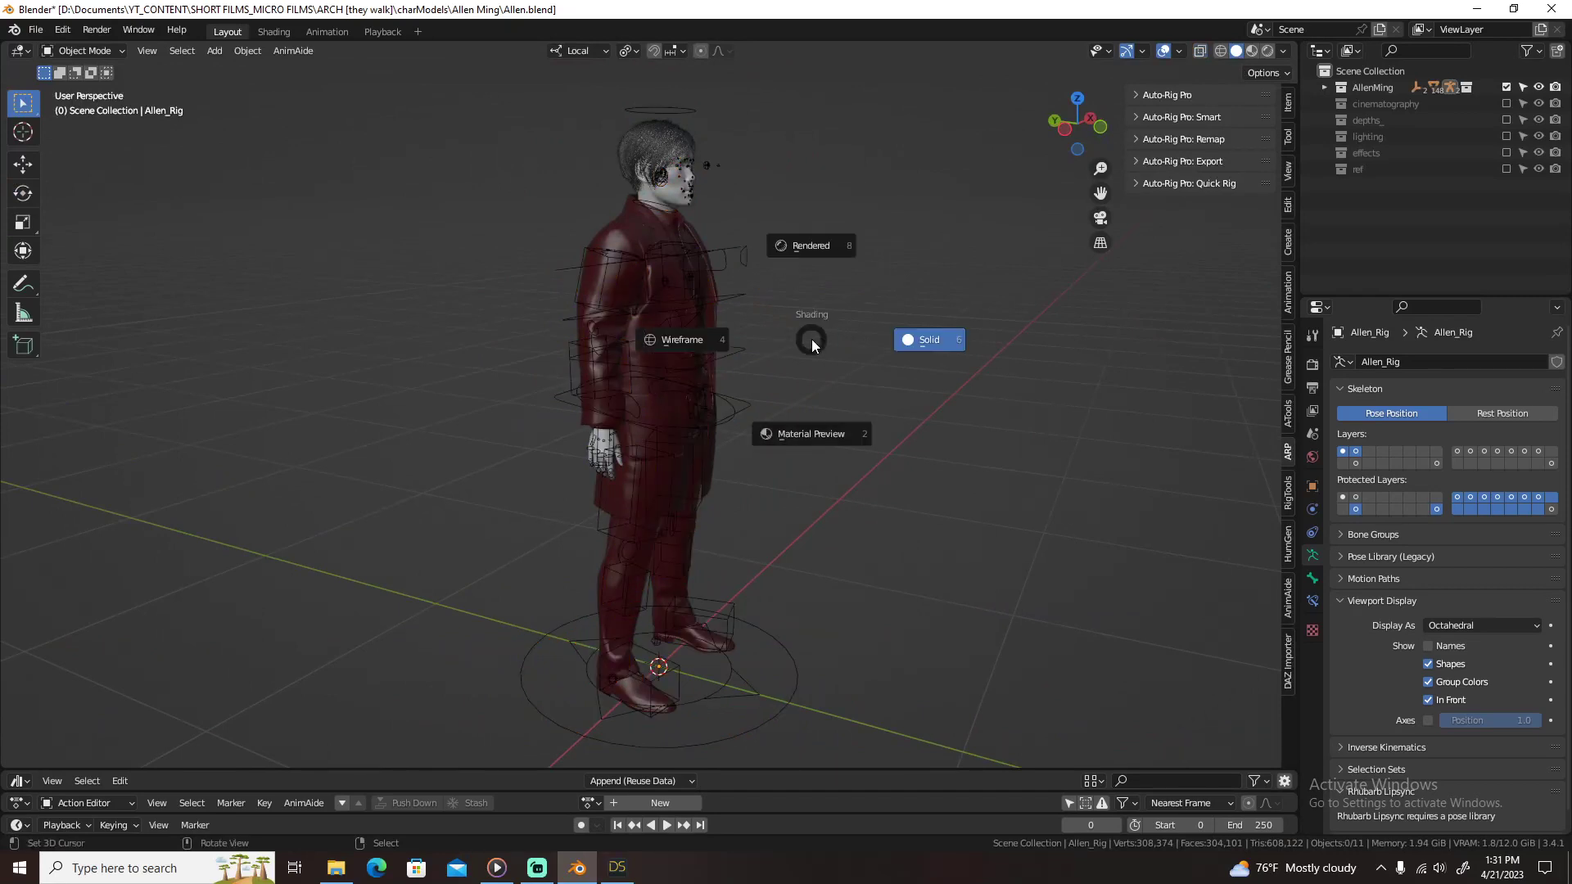
key(2)
Step: Hide the bones overlay and the viewport sidebar, and save the file
click(1179, 51)
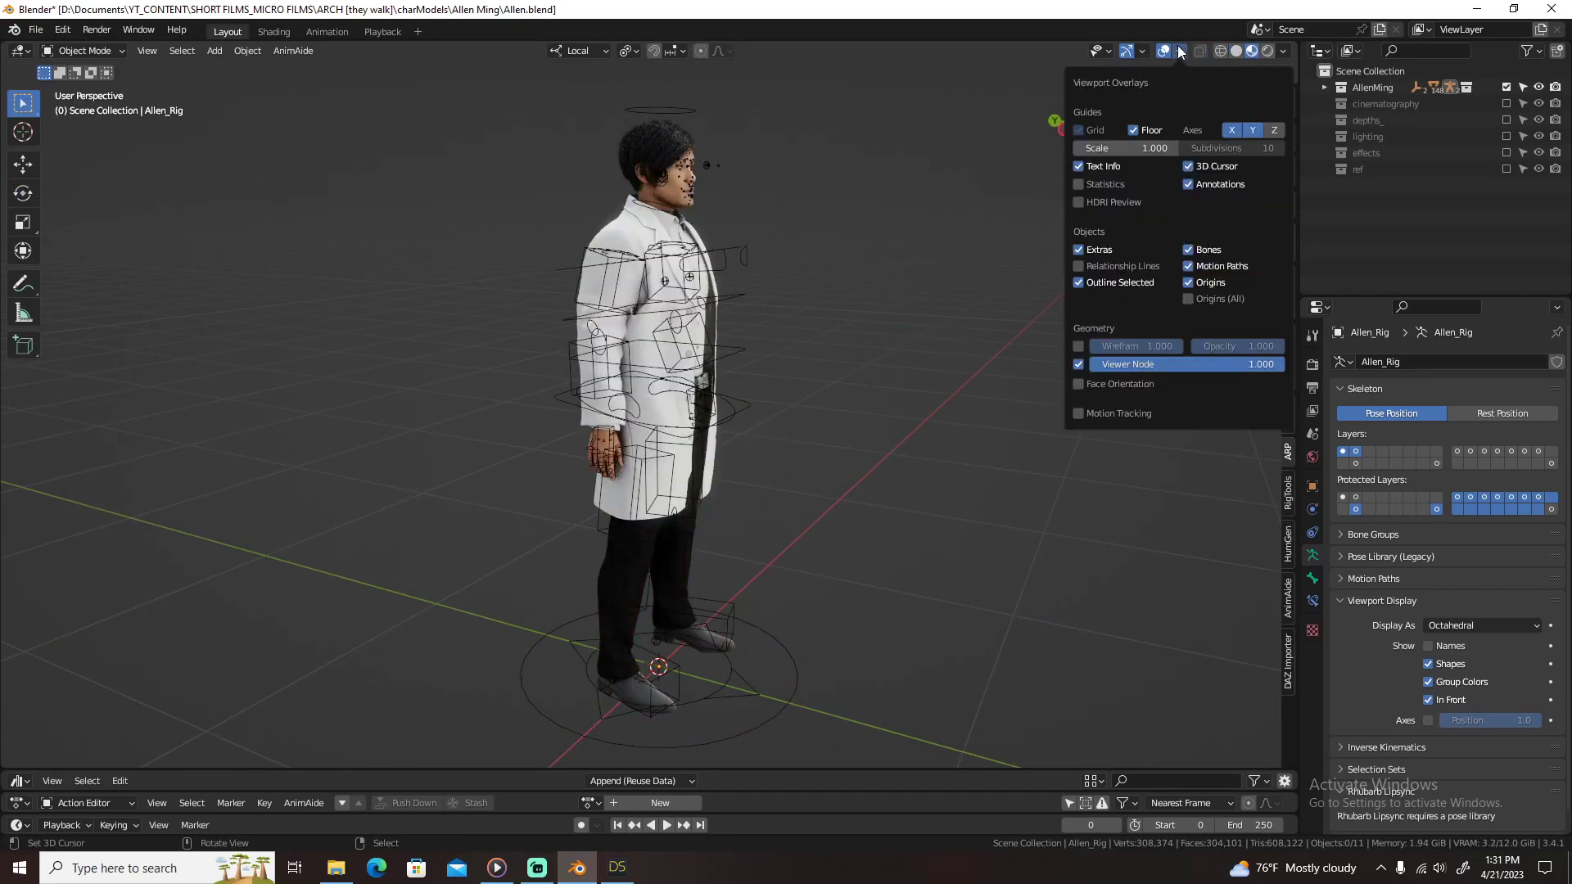
click(1200, 250)
key(n)
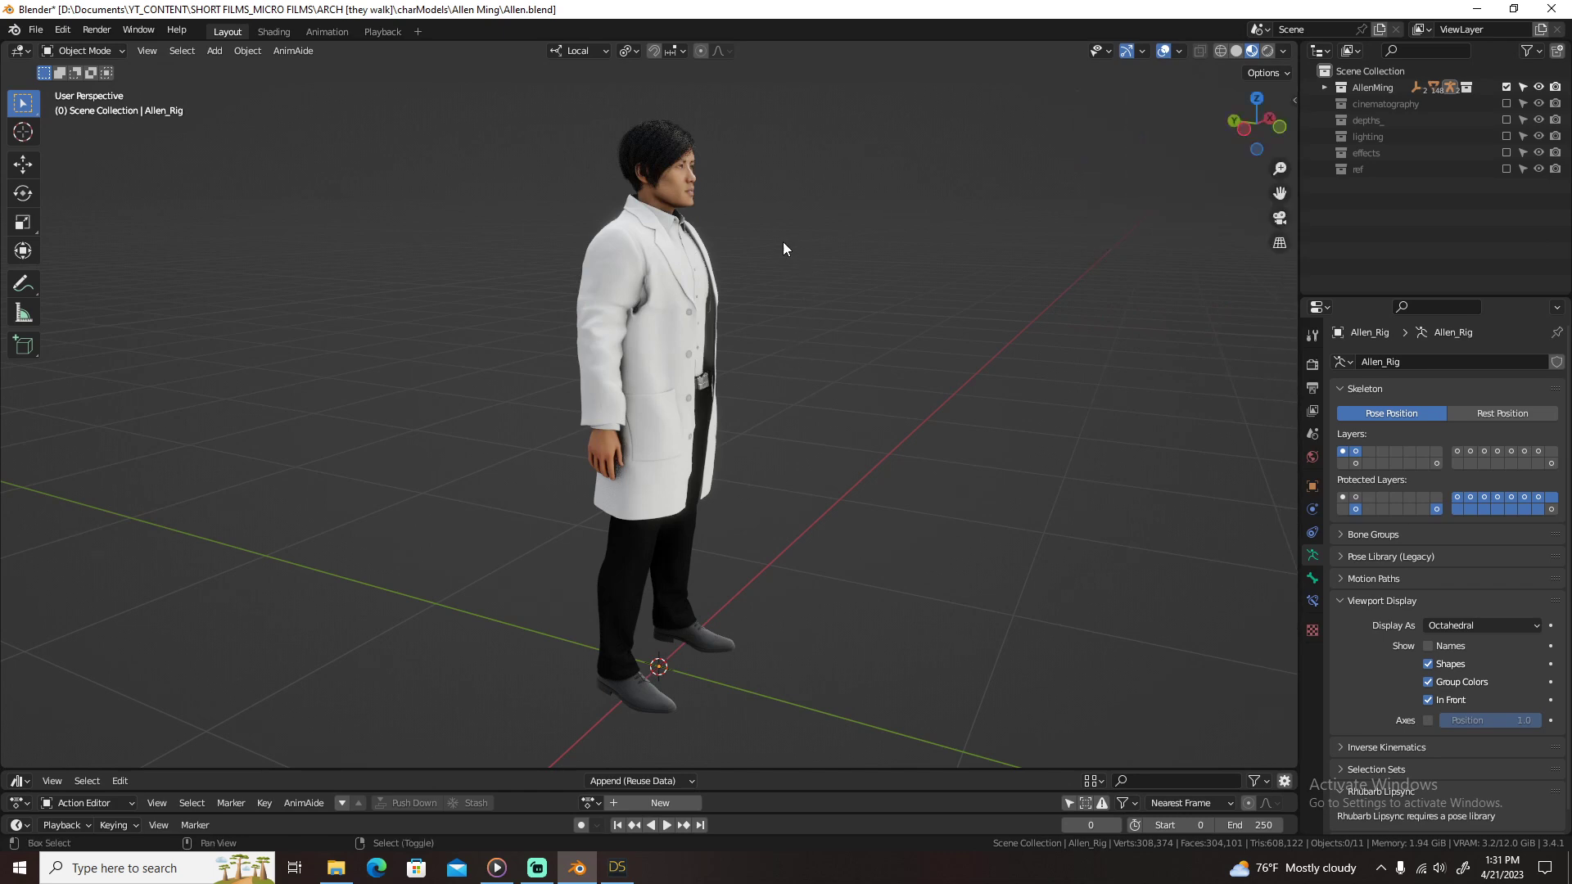
scroll(867, 380, up, 5)
key(ctrl+s)
Step: Try to smooth the crease around the coat's back slit with the Smooth brush in Sculpt Mode
middle_drag(867, 380, 573, 411)
shift+middle_drag(668, 475, 742, 237)
scroll(779, 421, up, 2)
right_click(807, 417)
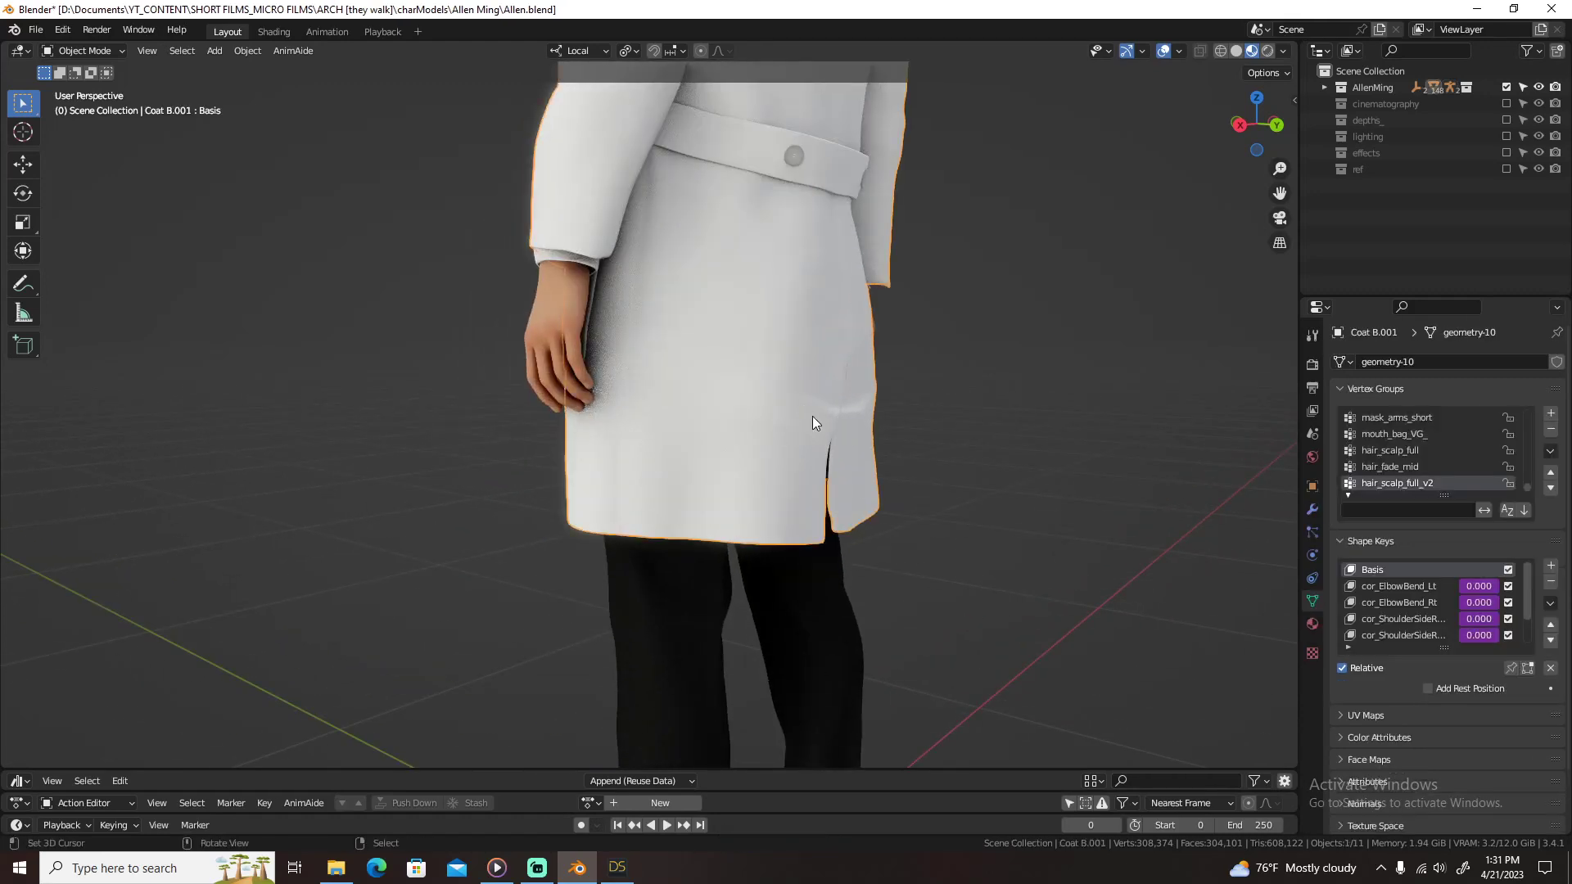
middle_drag(954, 419, 923, 418)
key(ctrl+Tab)
click(860, 456)
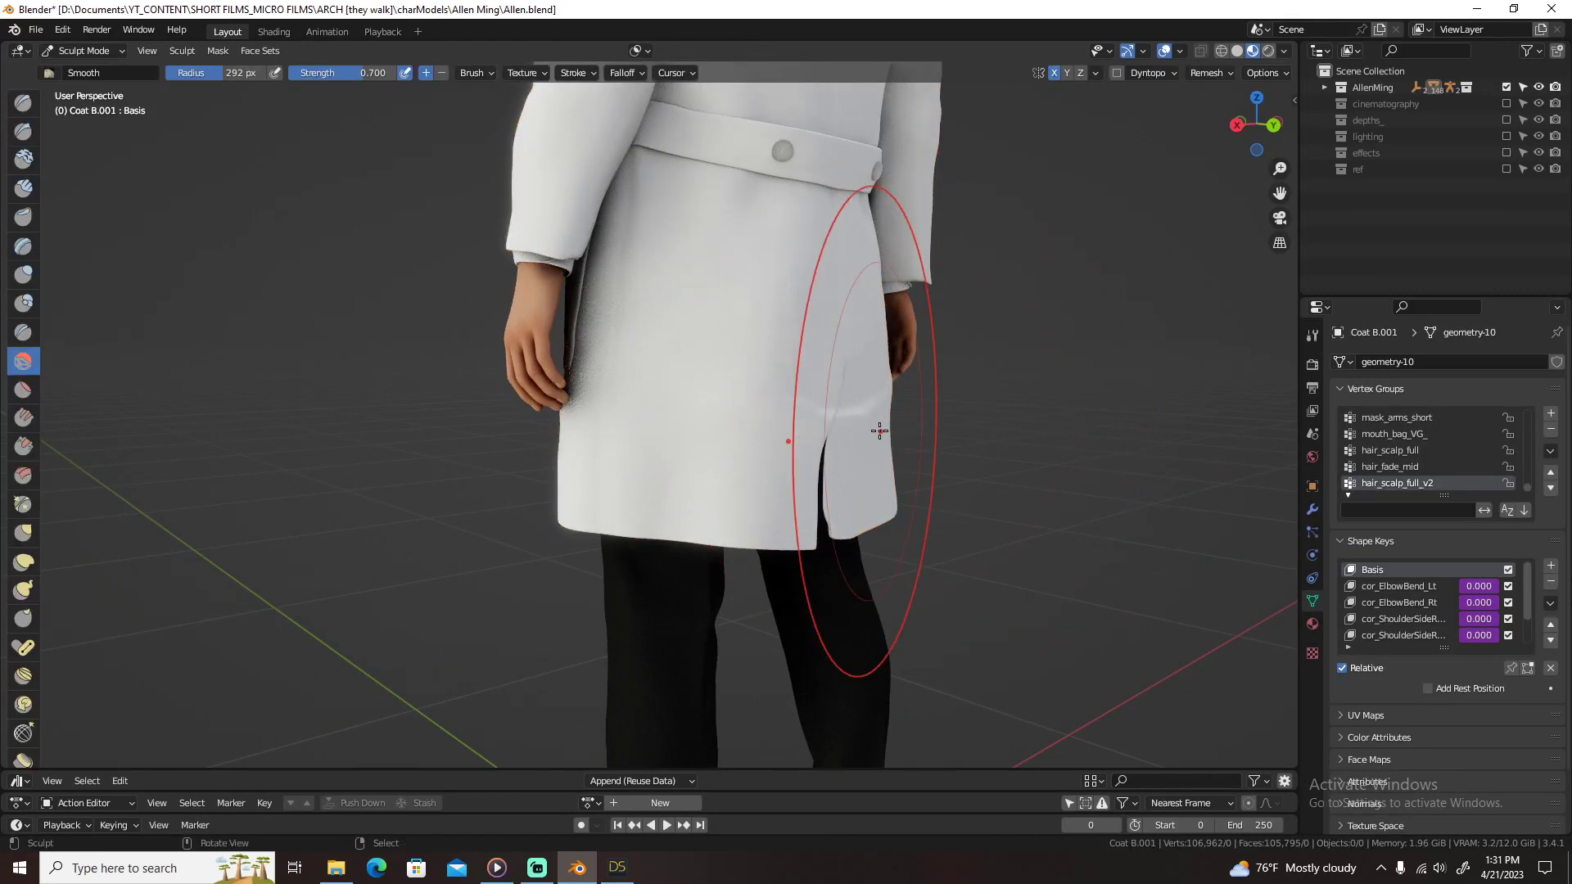
mouse_move(836, 456)
mouse_down()
mouse_move(800, 428)
mouse_move(982, 430)
mouse_up()
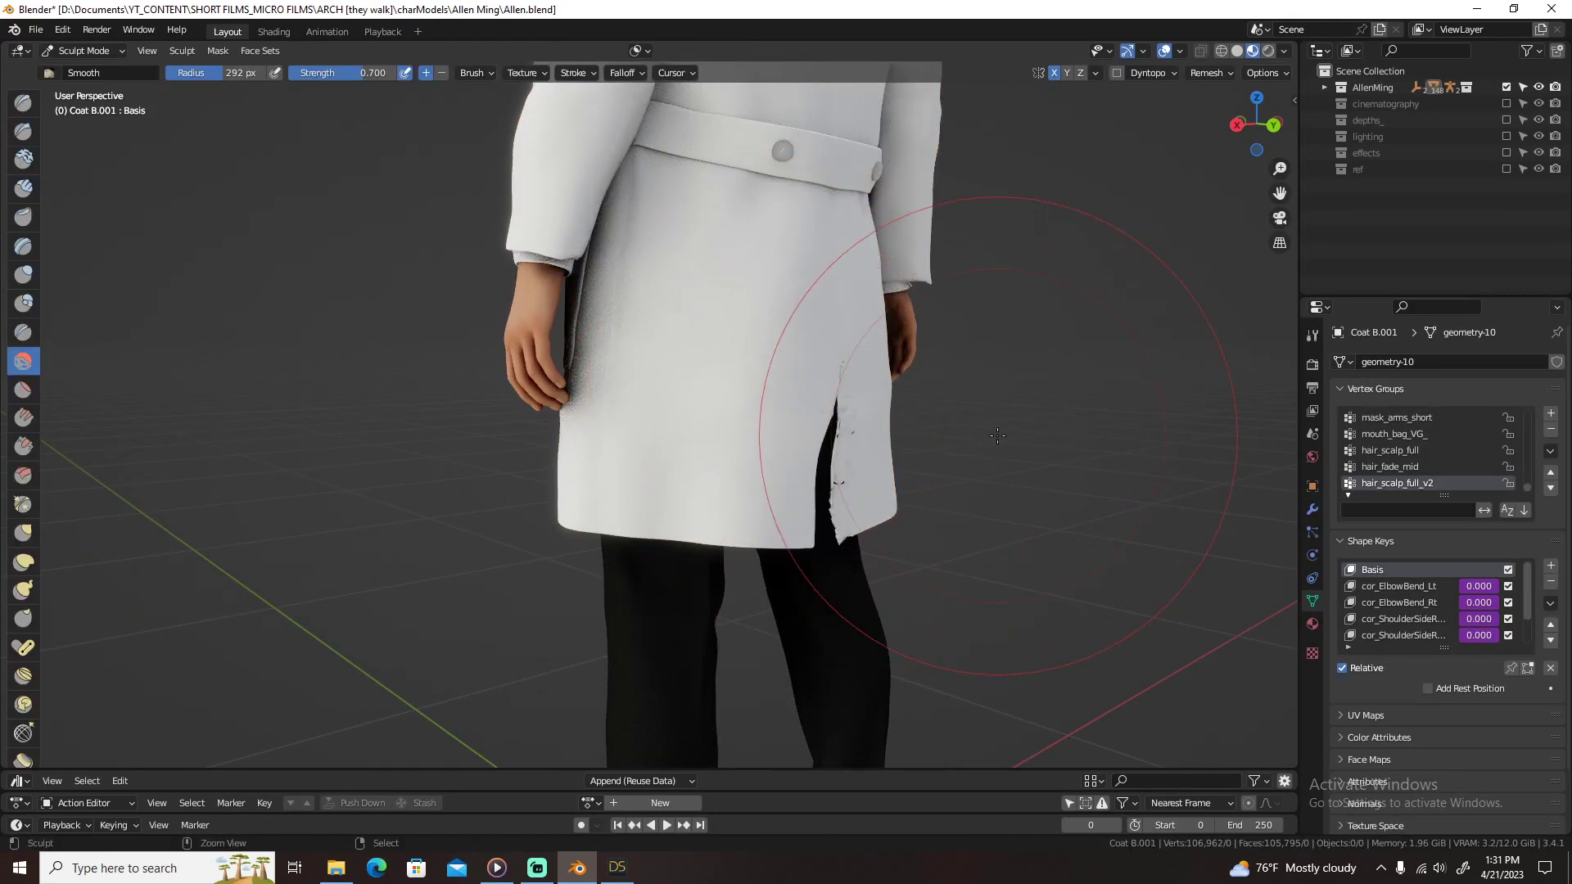
Step: Undo the smoothing strokes on the coat and return to Object Mode
key(ctrl+z)
key(ctrl+z)
key(ctrl+Tab)
key(Escape)
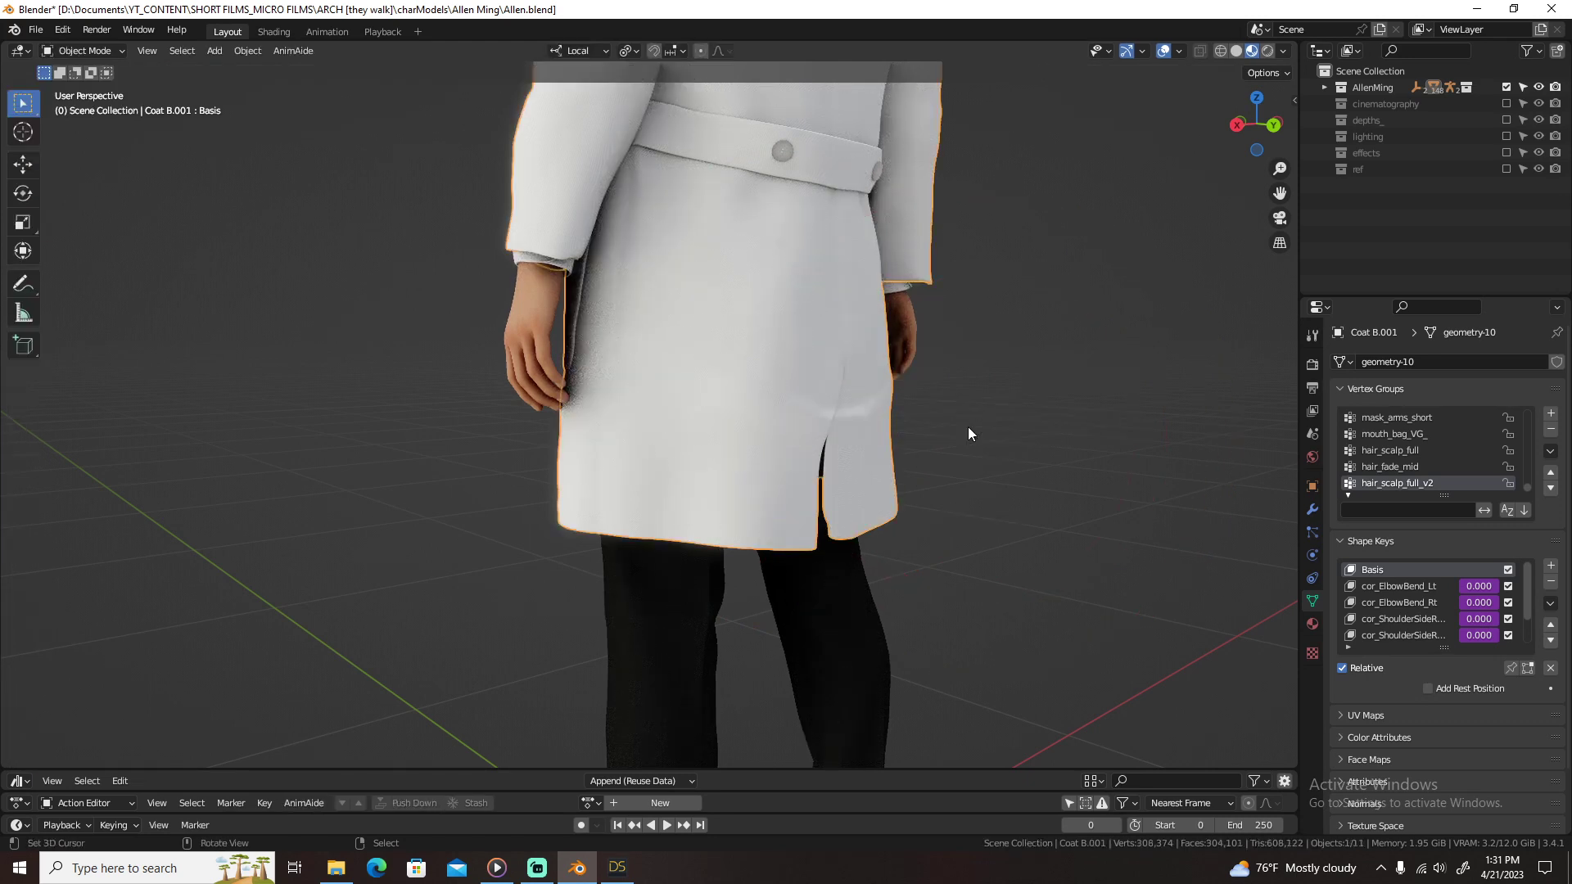
Step: Try removing the coat's CorrectiveSmooth modifier and smoothing the back slit in Sculpt Mode, then return to Object Mode
click(1312, 509)
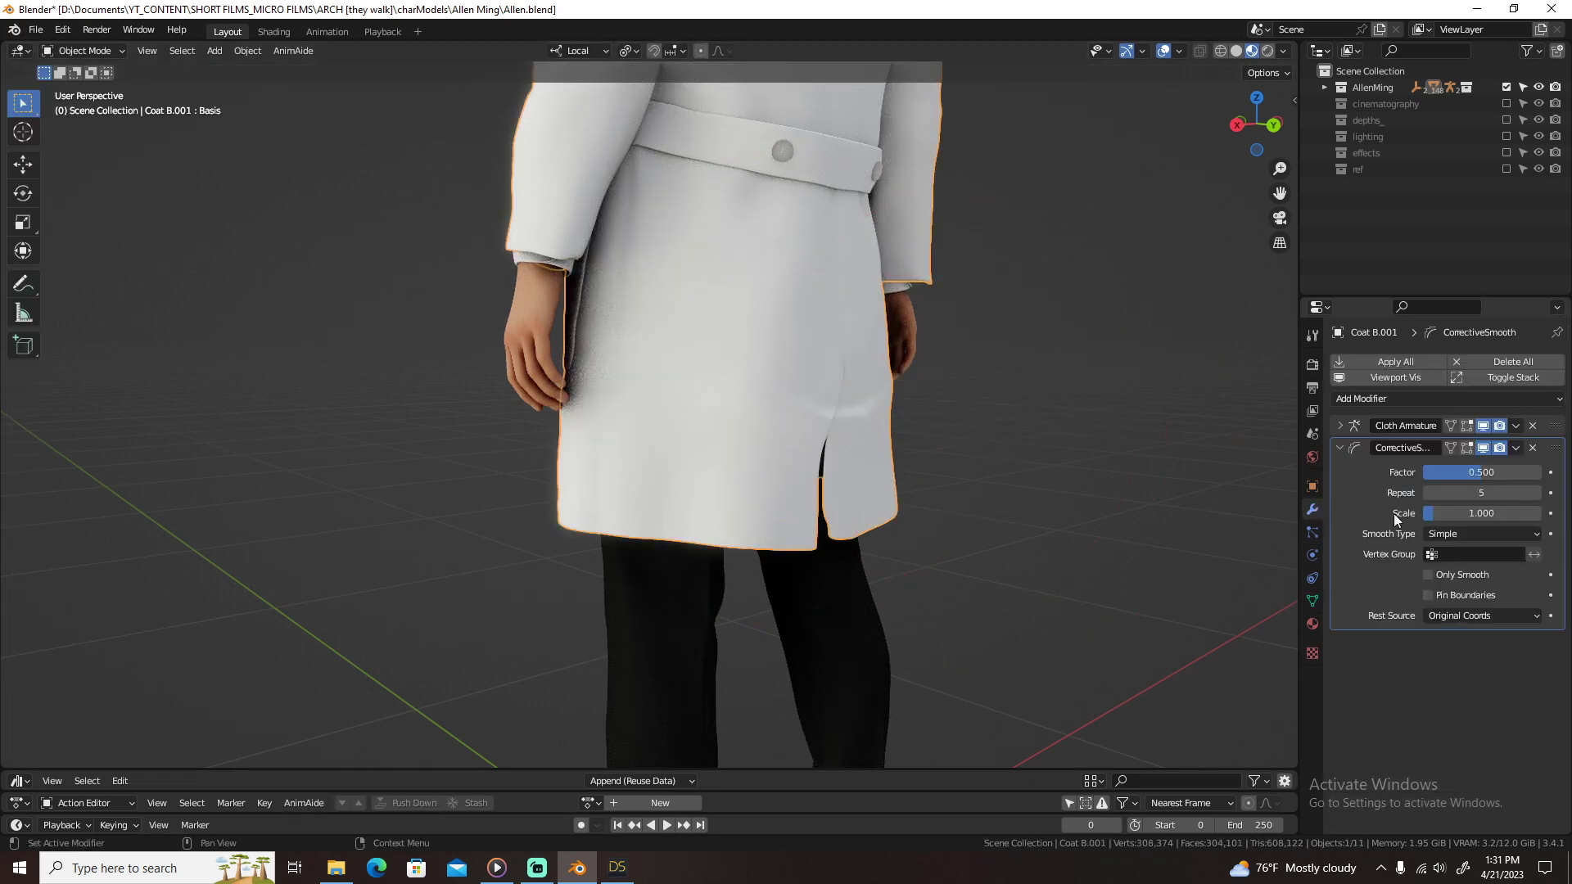
click(1533, 448)
middle_drag(861, 423, 901, 428)
key(ctrl+Tab)
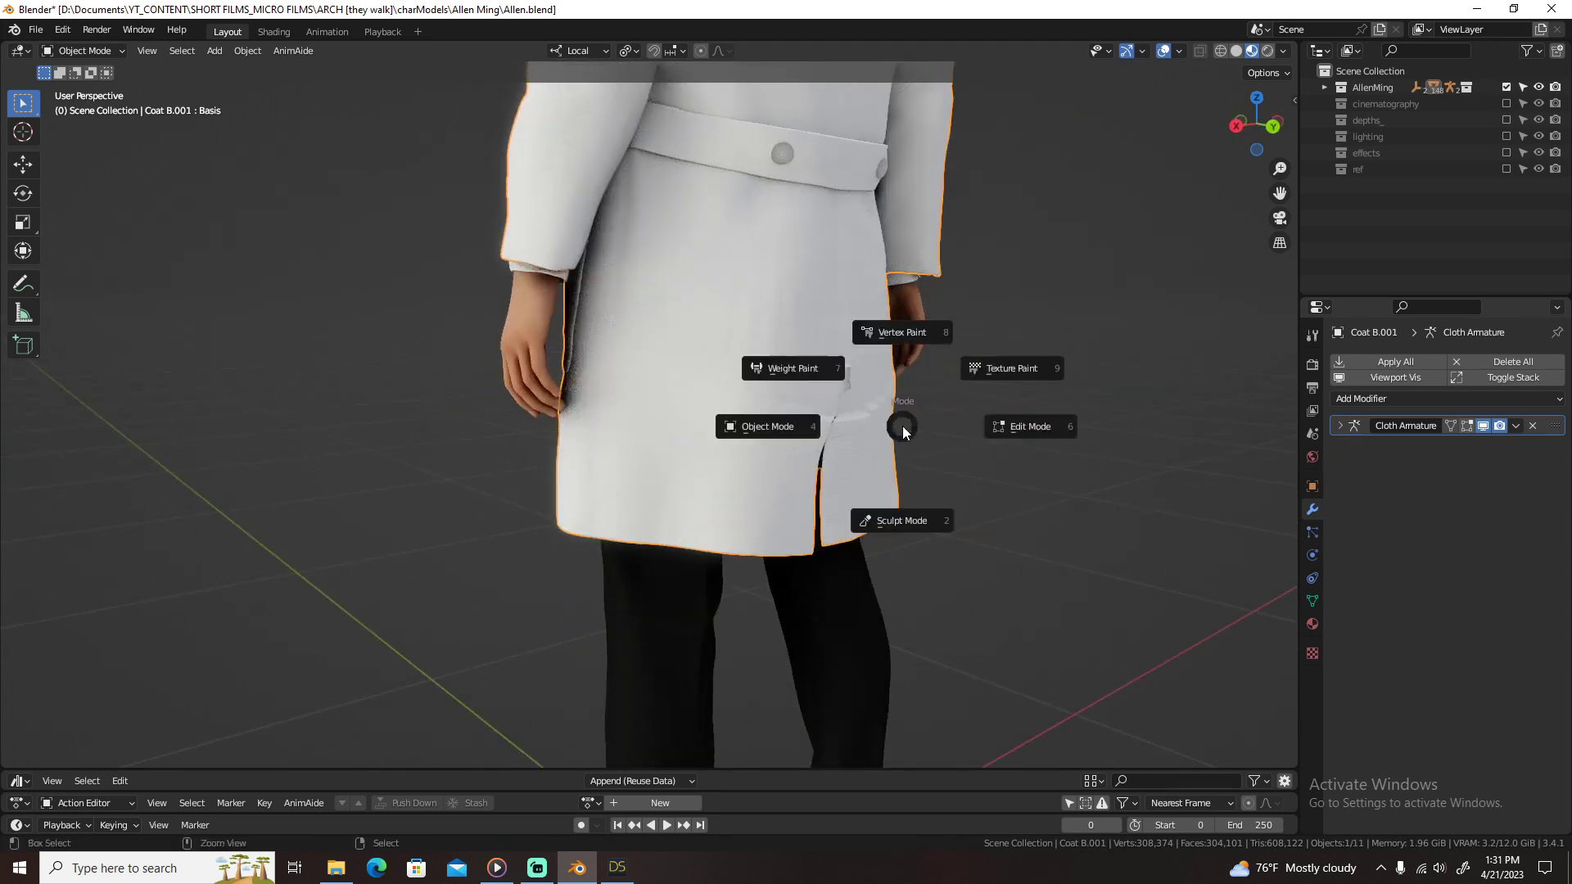
key(2)
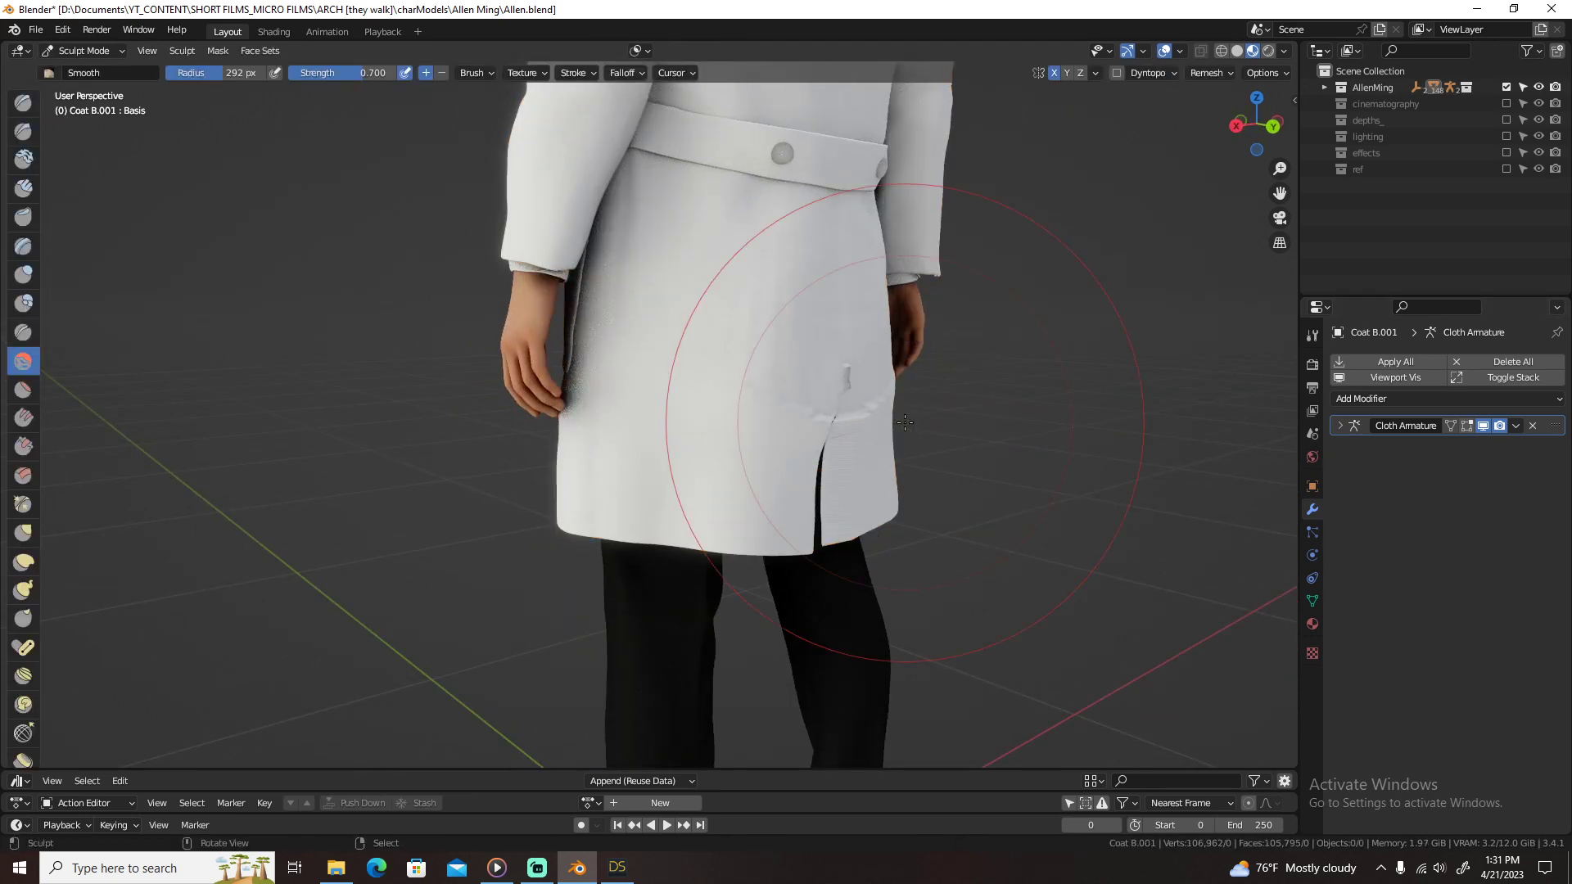
mouse_move(904, 423)
mouse_down()
mouse_move(819, 414)
mouse_move(863, 380)
mouse_move(860, 540)
mouse_up()
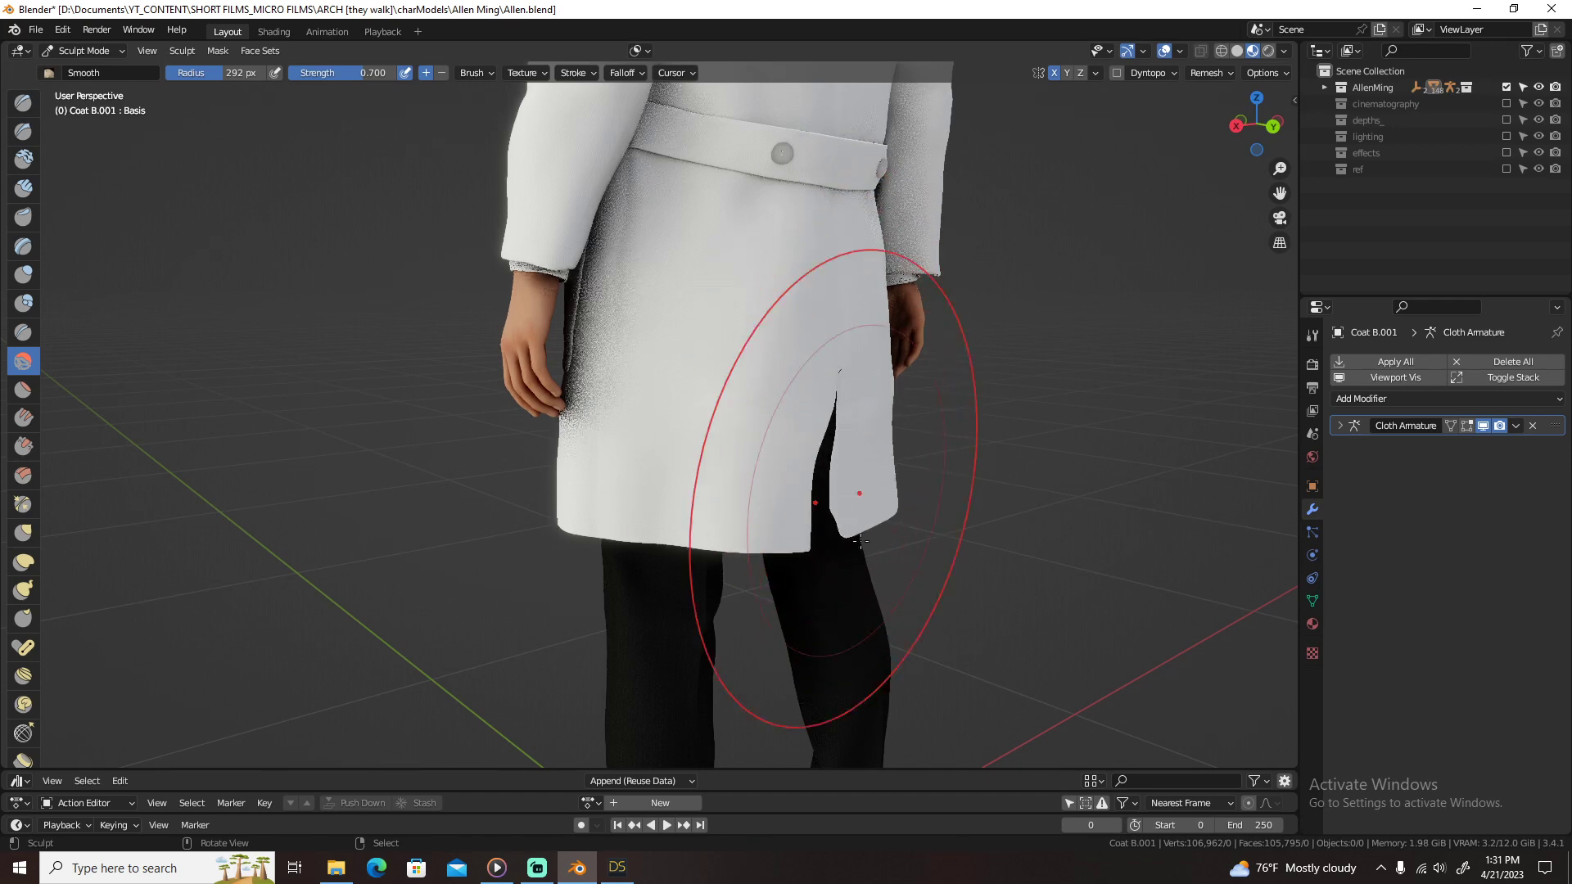
key(ctrl+Tab)
key(4)
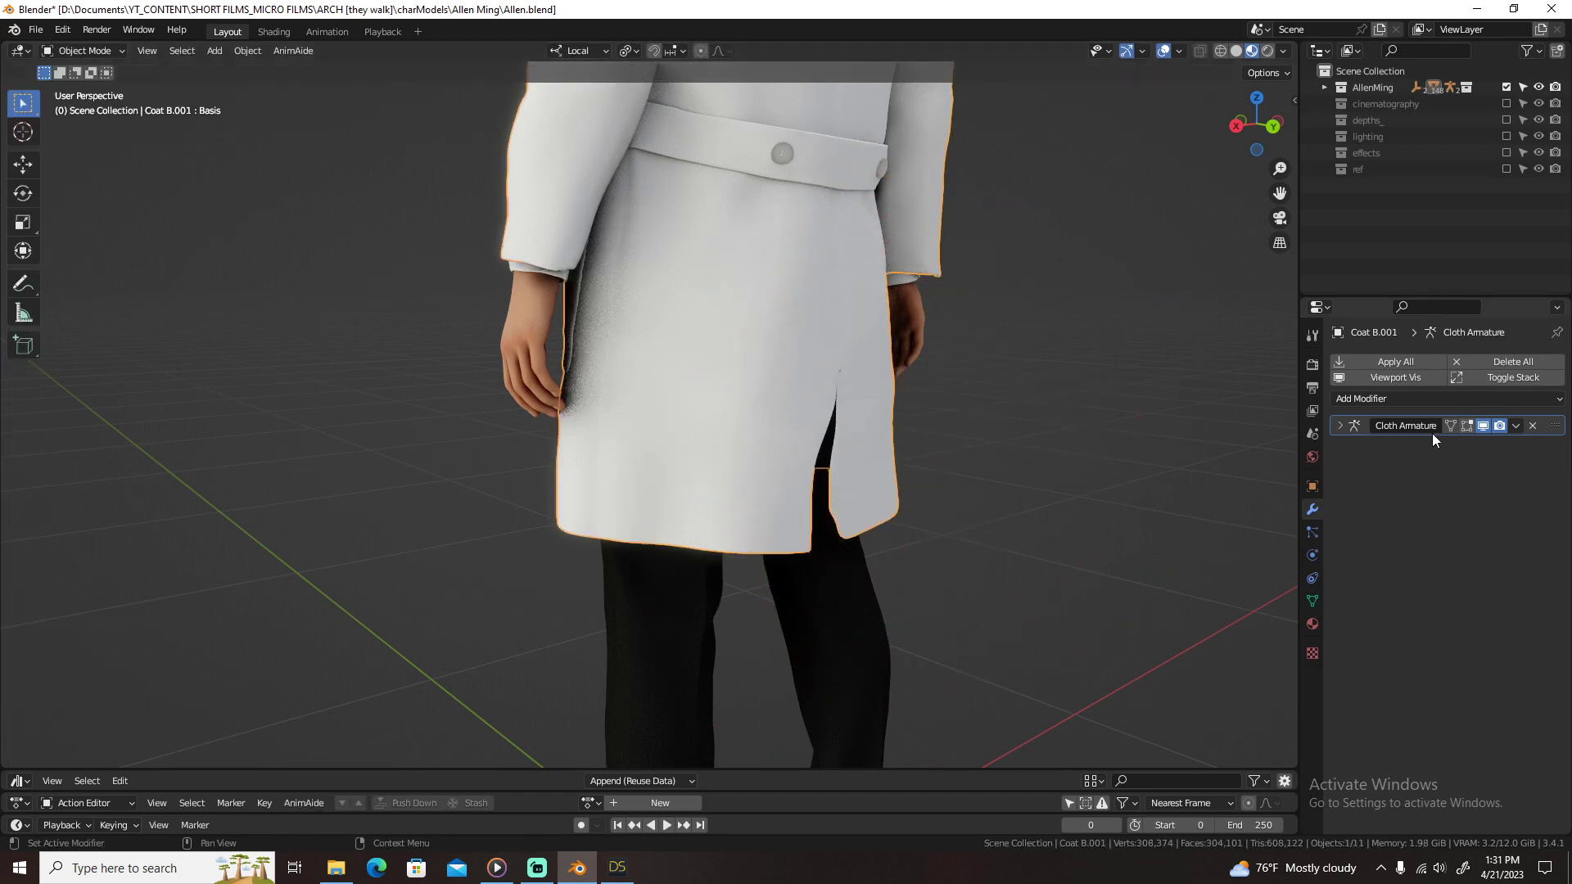
Step: Add a Corrective Smooth modifier to the coat again and inspect the back slit
click(1446, 397)
click(1395, 637)
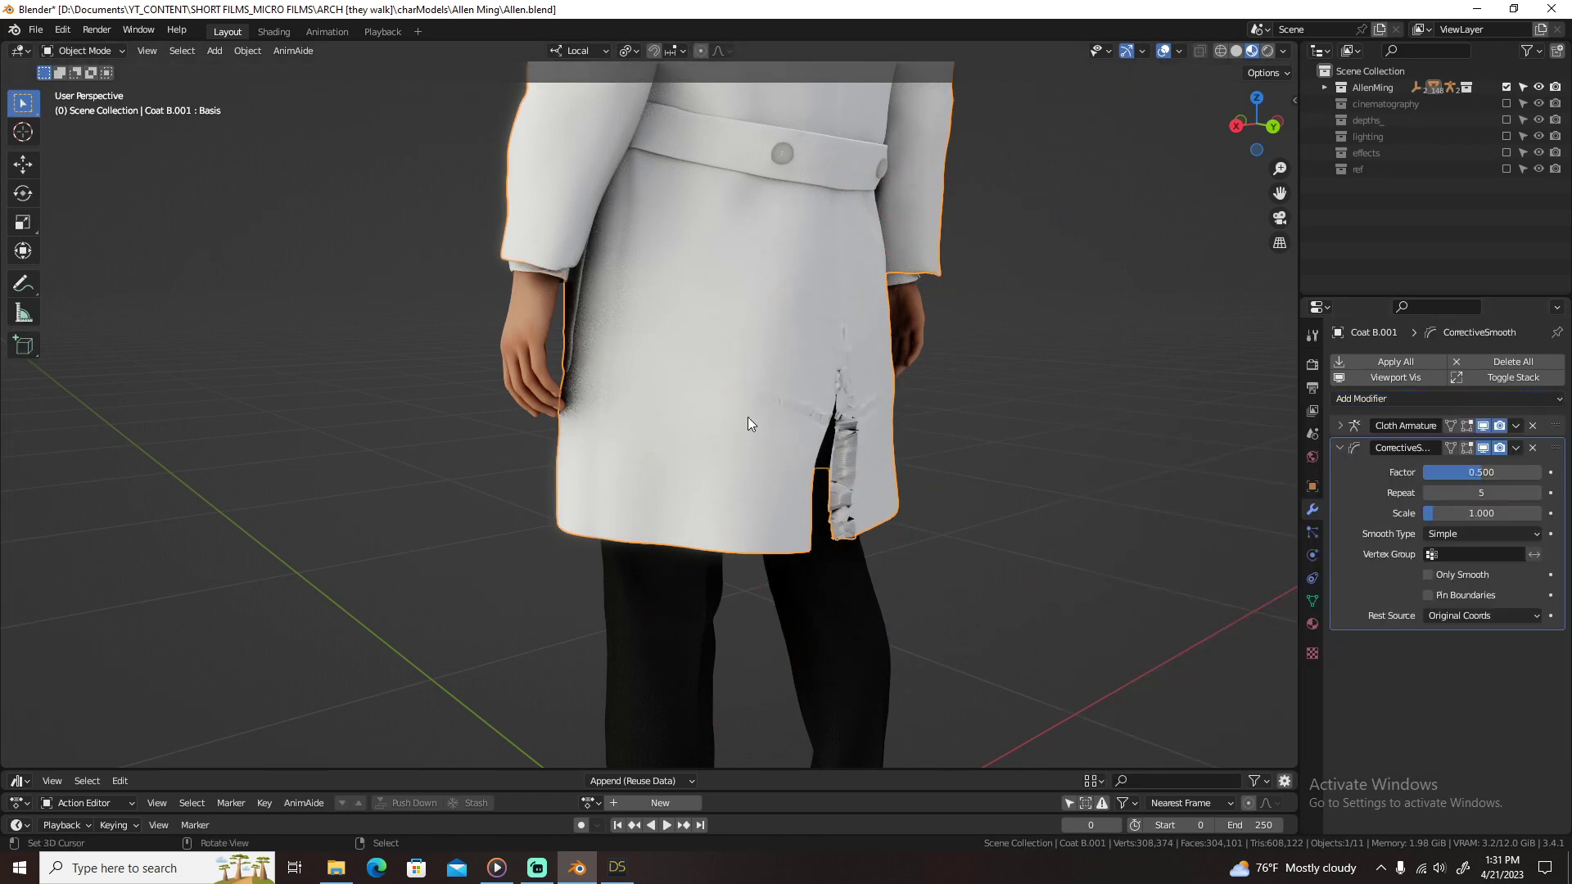
middle_drag(749, 416, 852, 410)
Step: Undo the coat's modifier changes and sculpting back to the rig's Pose Mode state
key(ctrl+z)
key(ctrl+z)
key(ctrl+z)
key(ctrl+z)
key(ctrl+z)
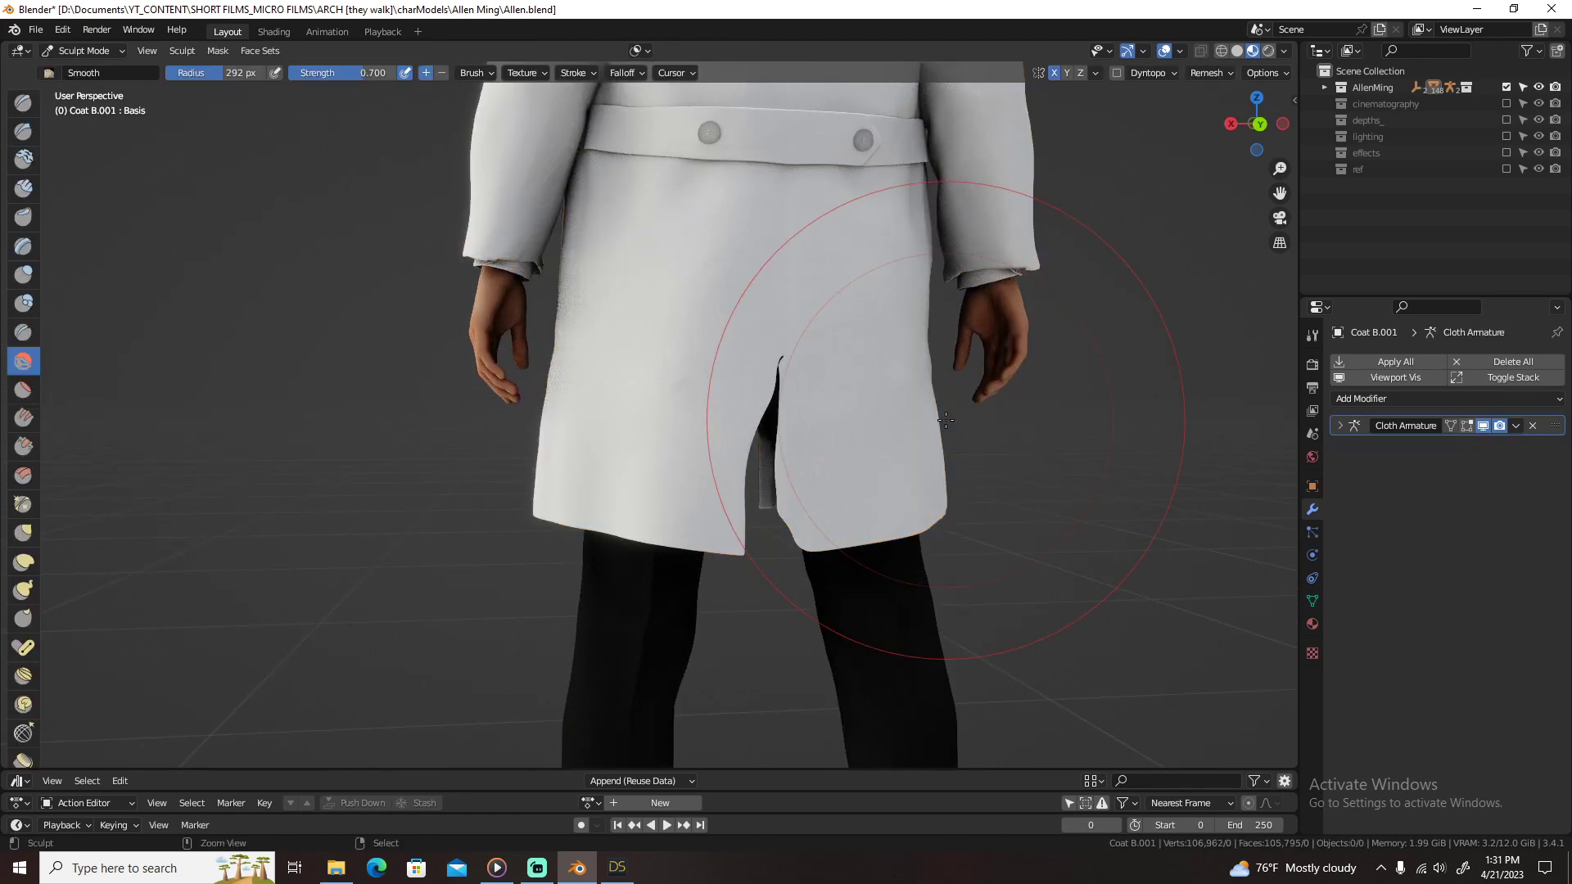
key(ctrl+z)
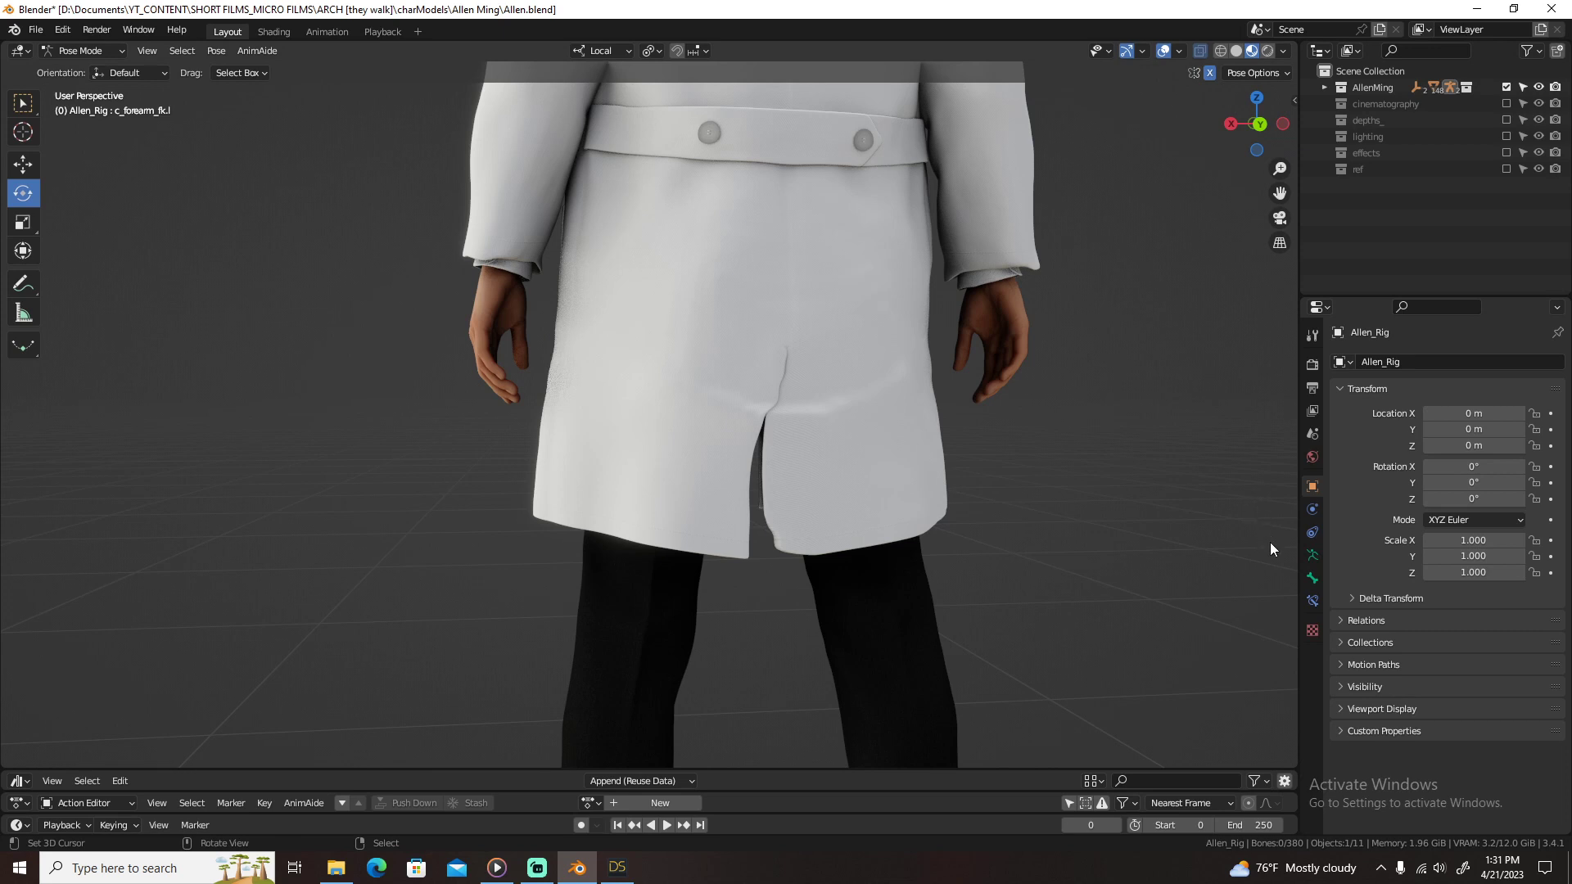
Step: Turn the bones overlay back on in the viewport
click(1313, 532)
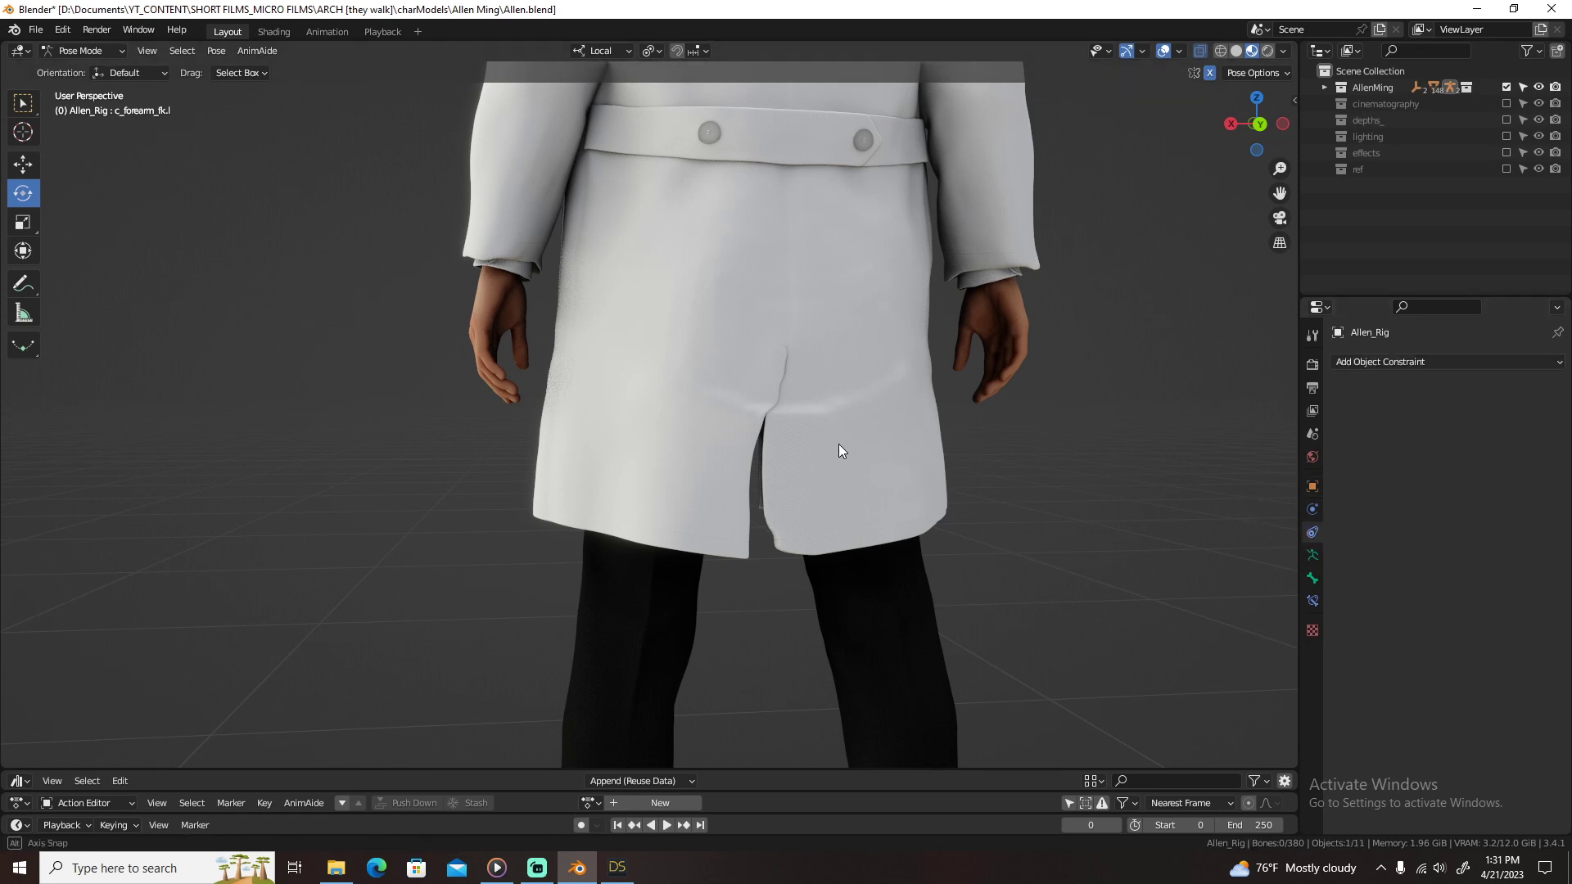
middle_drag(840, 446, 1043, 245)
click(1179, 51)
click(1200, 251)
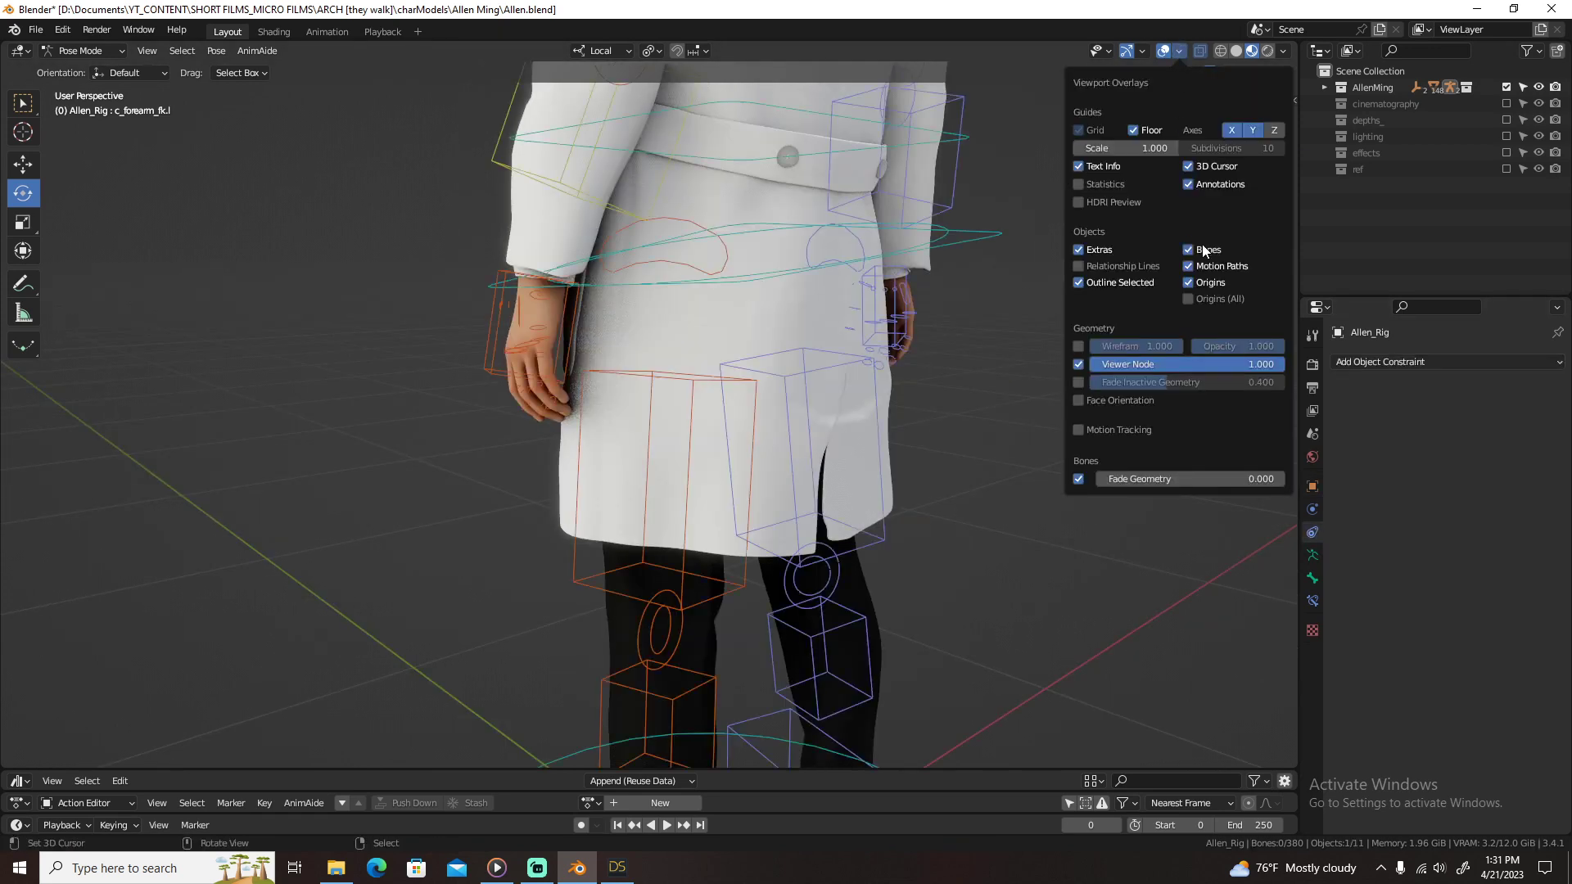
Step: Switch to Object Mode and check that the coat's modifier stack contains CorrectiveSmooth, then deselect everything
key(ctrl+Tab)
click(819, 348)
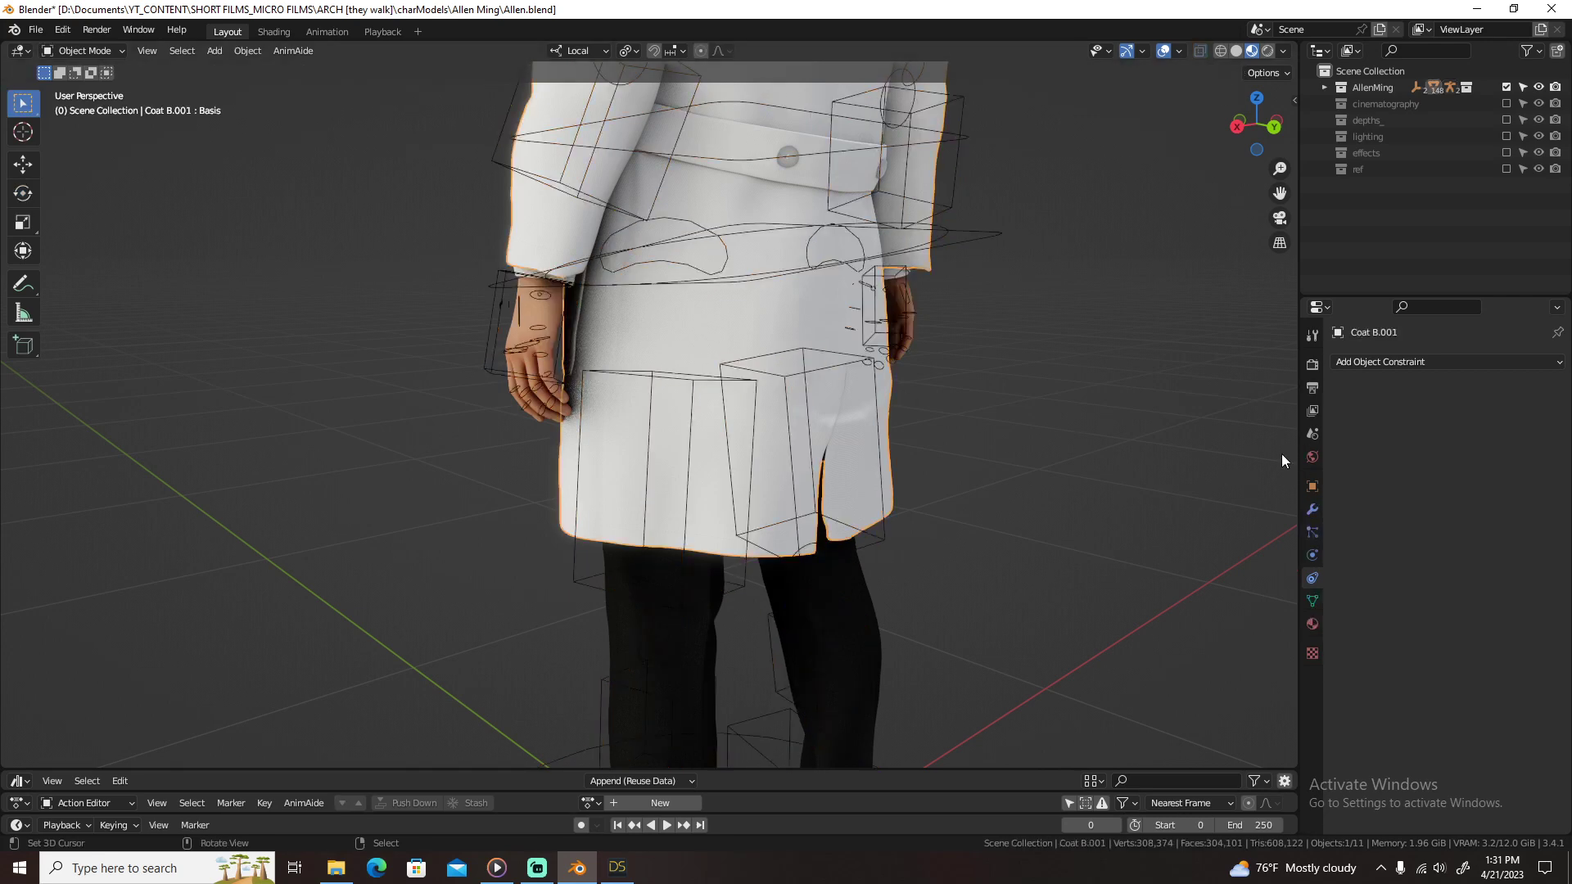
click(1313, 510)
key(alt+a)
middle_drag(784, 406, 784, 391)
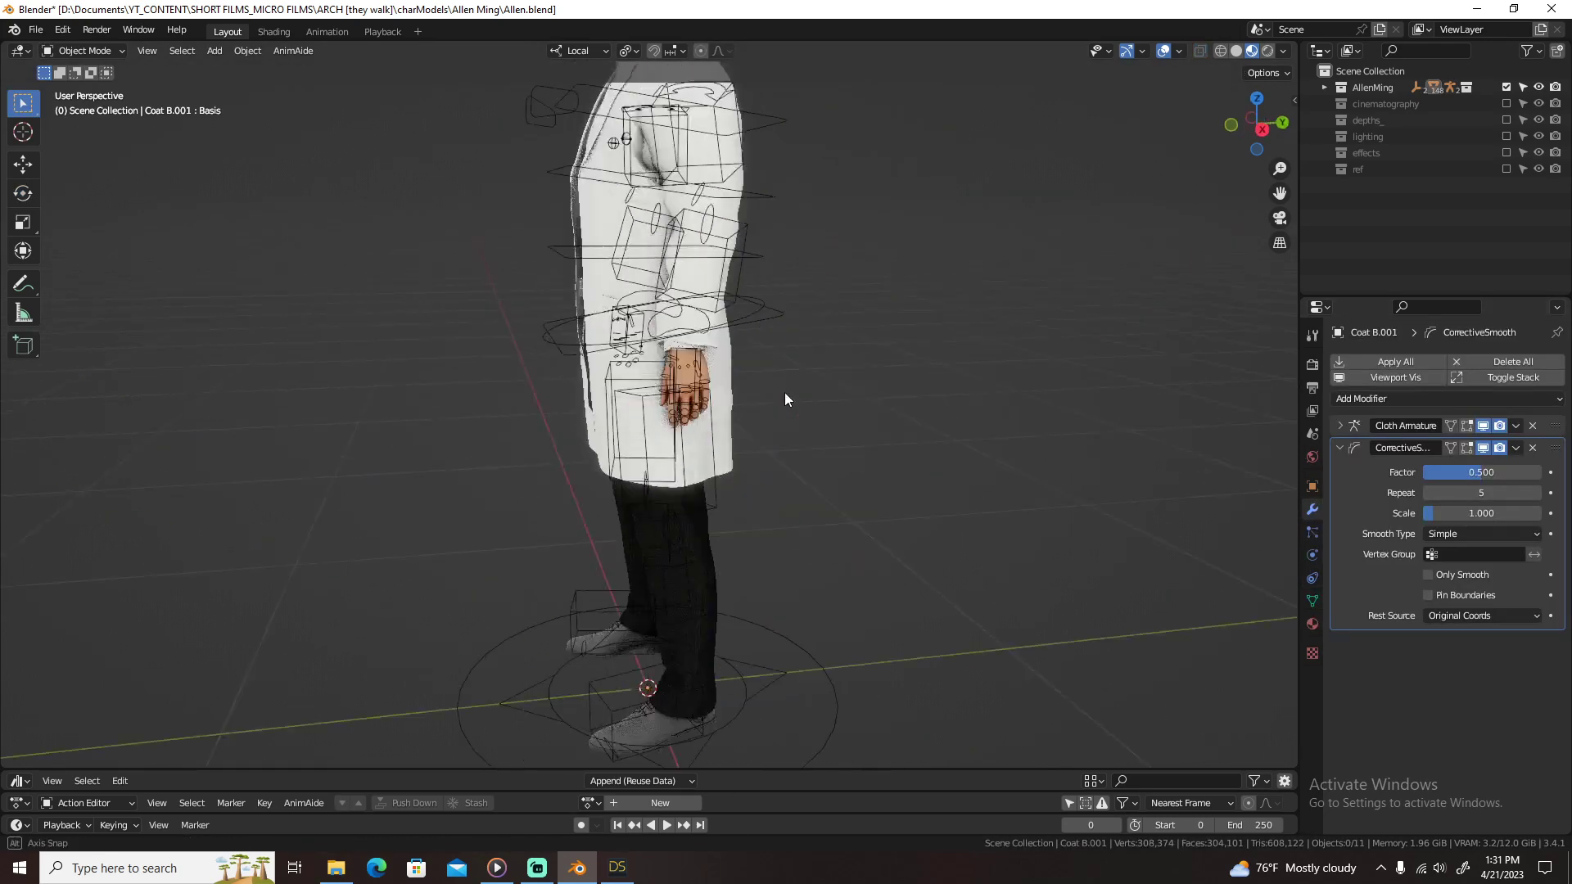
key(ctrl+Tab)
click(1180, 52)
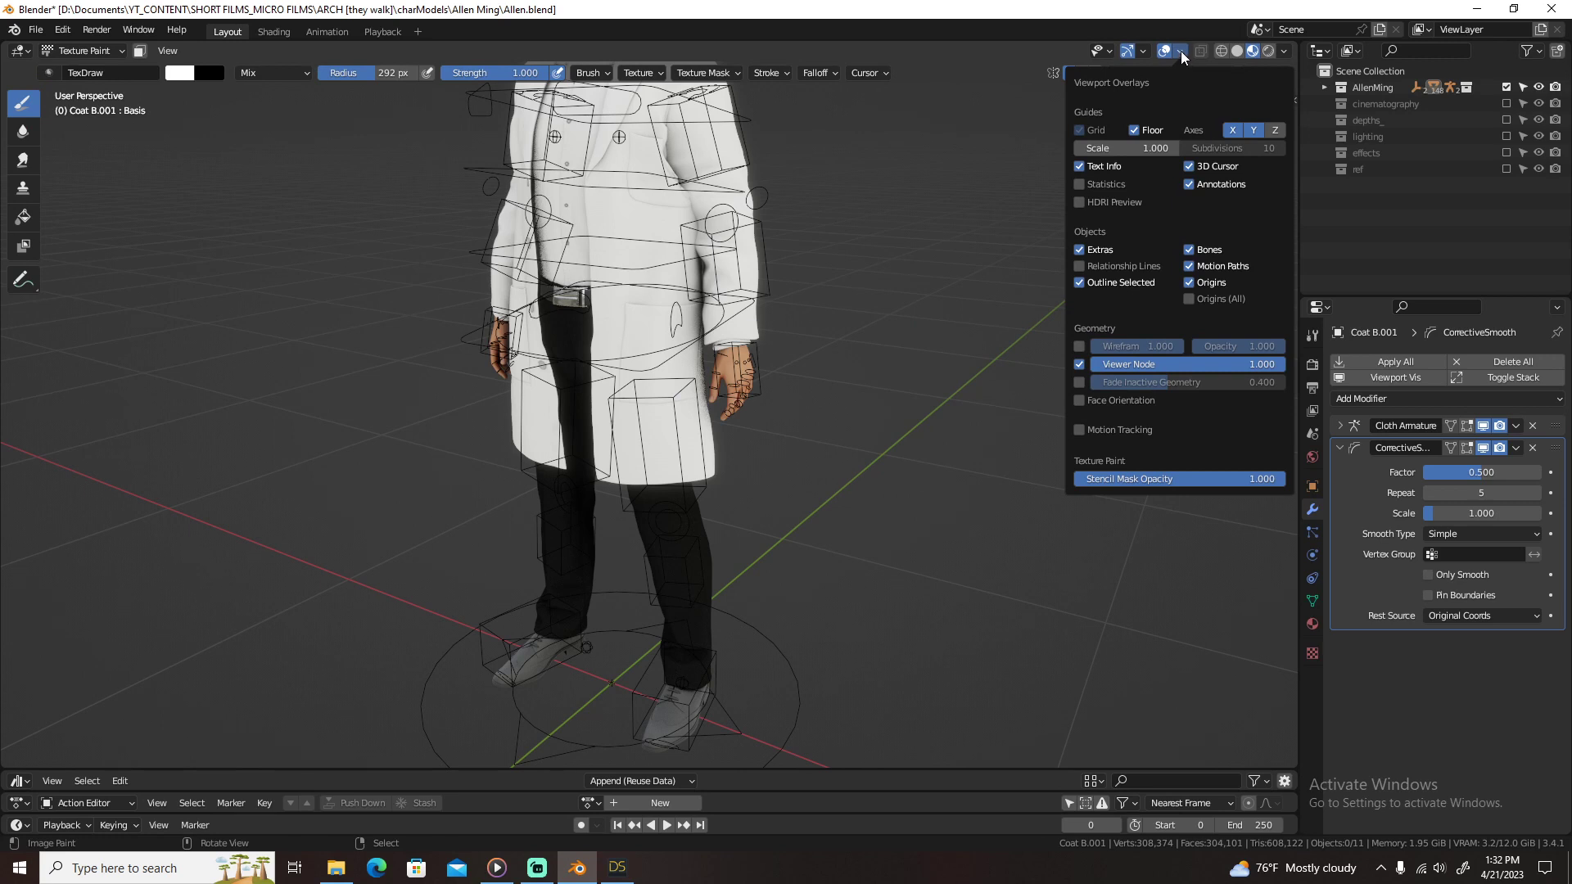
key(ctrl+Tab)
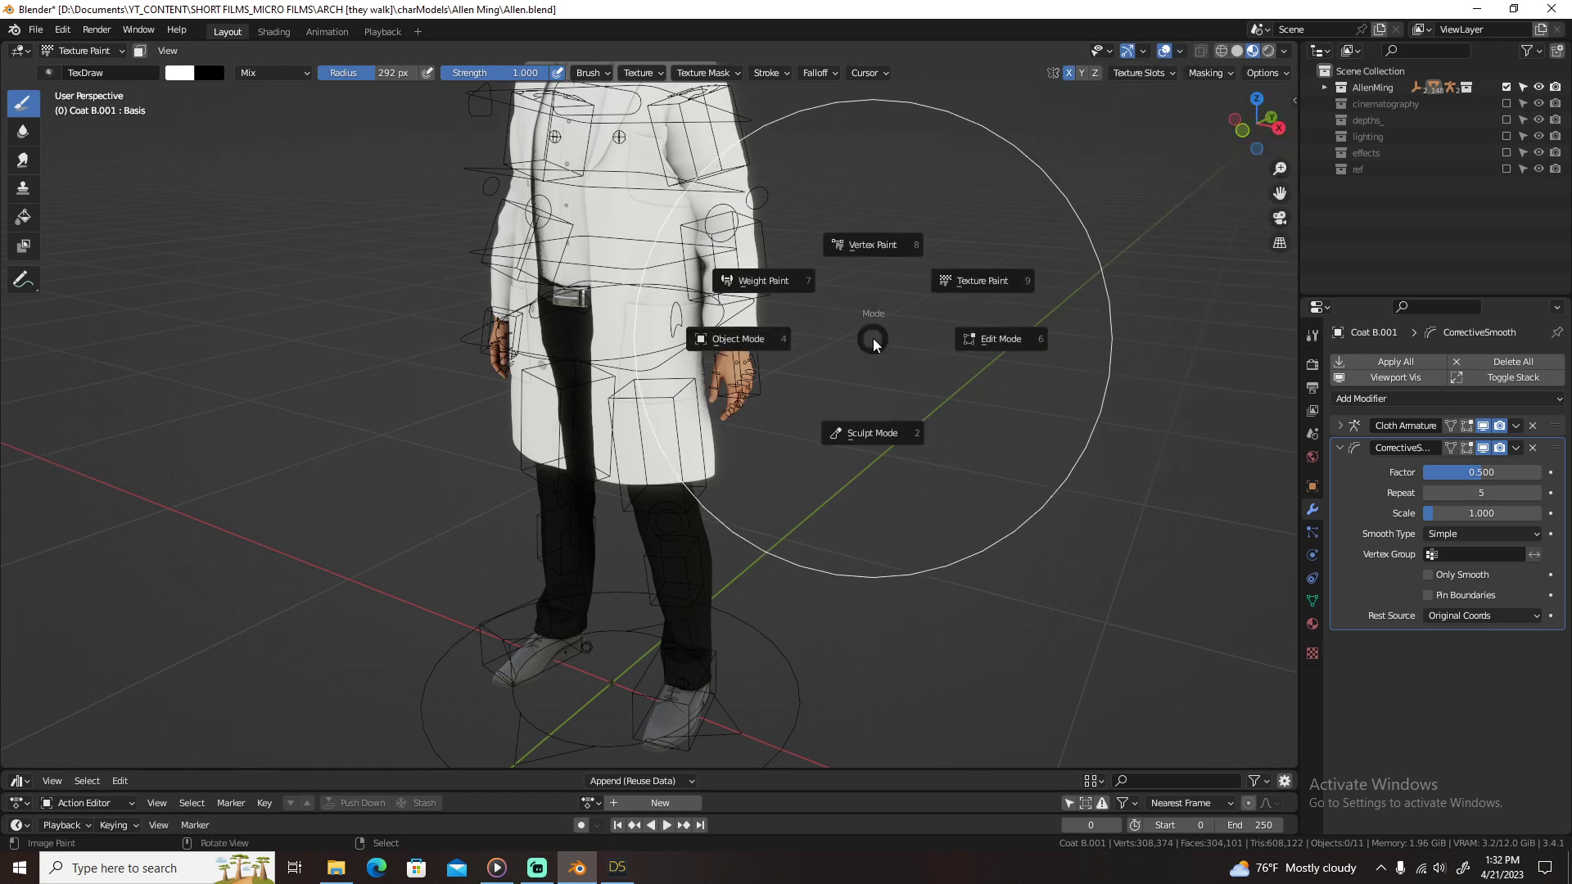
click(743, 339)
Step: Hide the bones overlay to view the clean character from the front, and save the file
key(ctrl+s)
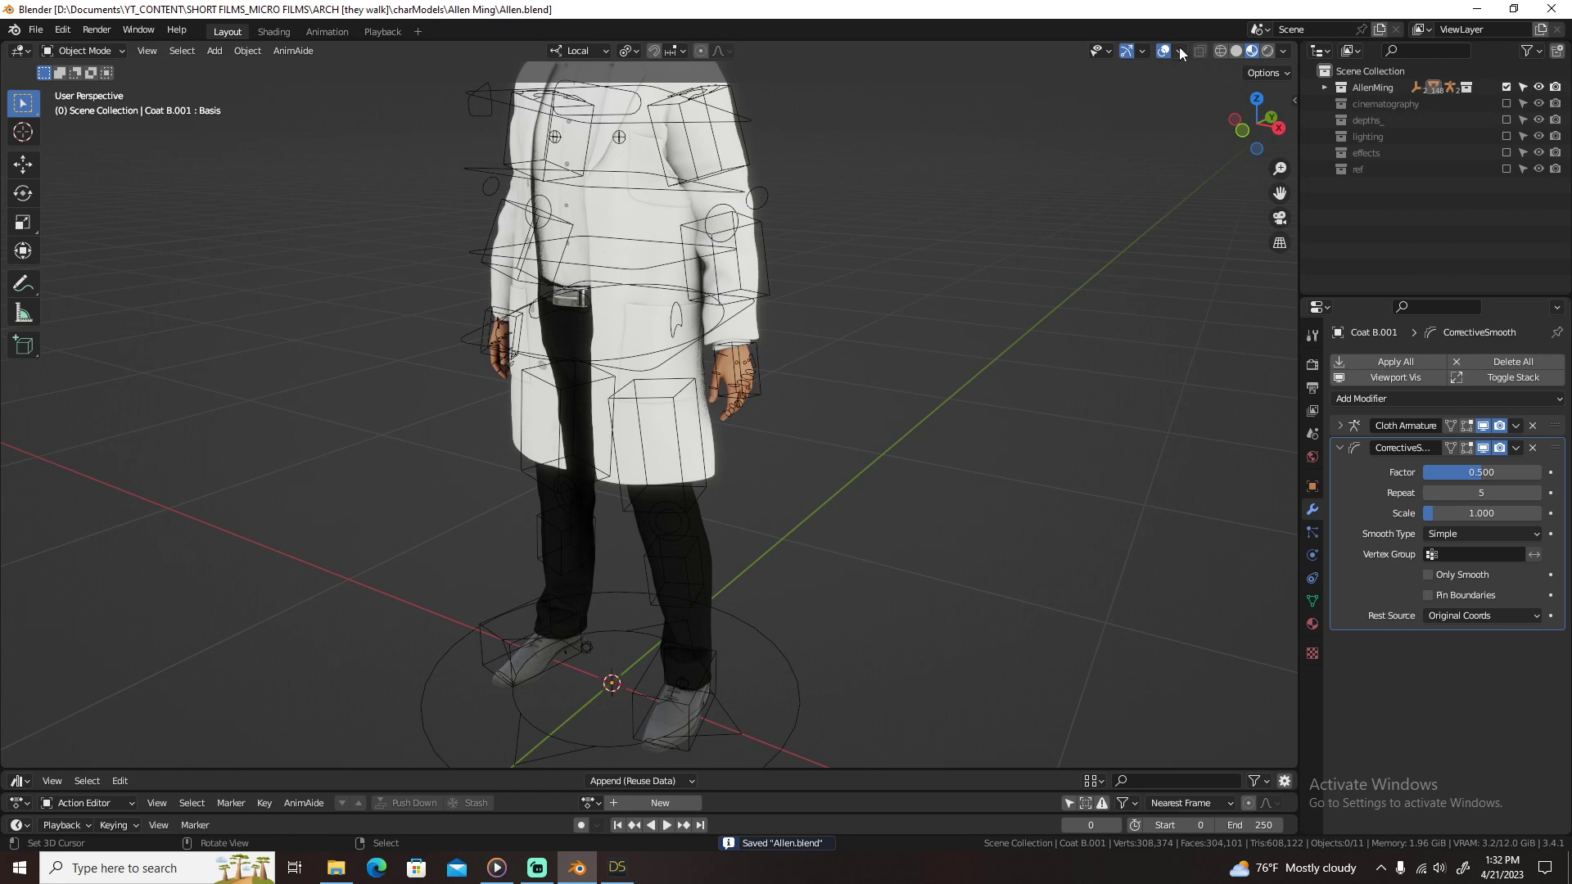
click(1180, 51)
click(1206, 250)
middle_drag(613, 357, 768, 492)
scroll(750, 339, down, 3)
key(ctrl+s)
scroll(775, 411, up, 2)
scroll(768, 493, up, 2)
Step: Turn the bones overlay back on and adjust a foot control of Allen_Rig slightly in Pose Mode, ending in Object Mode with nothing selected
click(1179, 51)
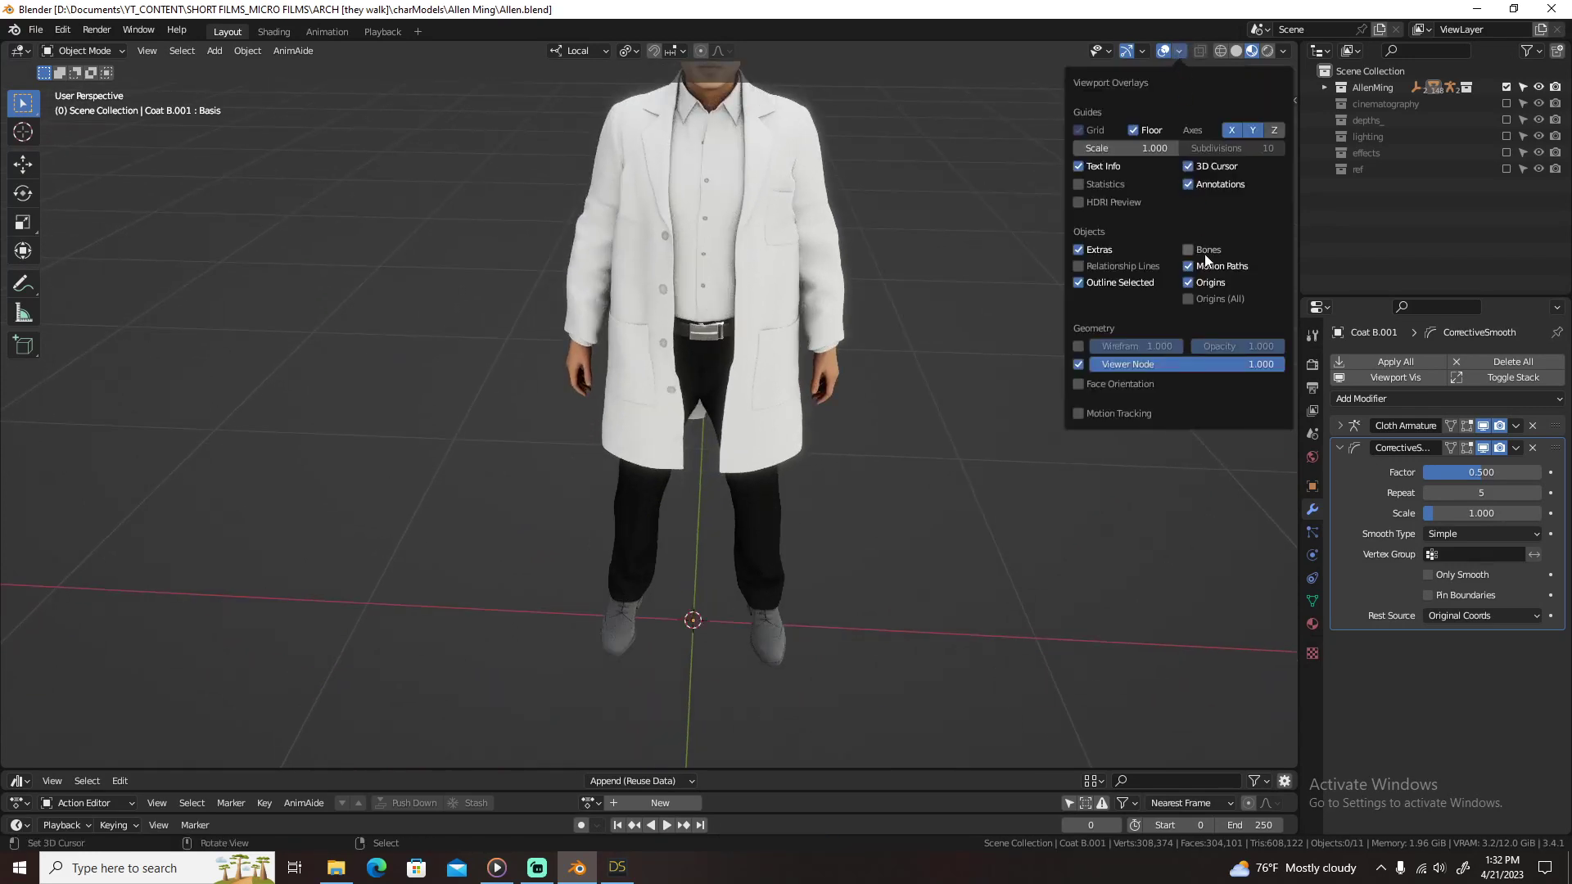
click(1205, 247)
click(796, 625)
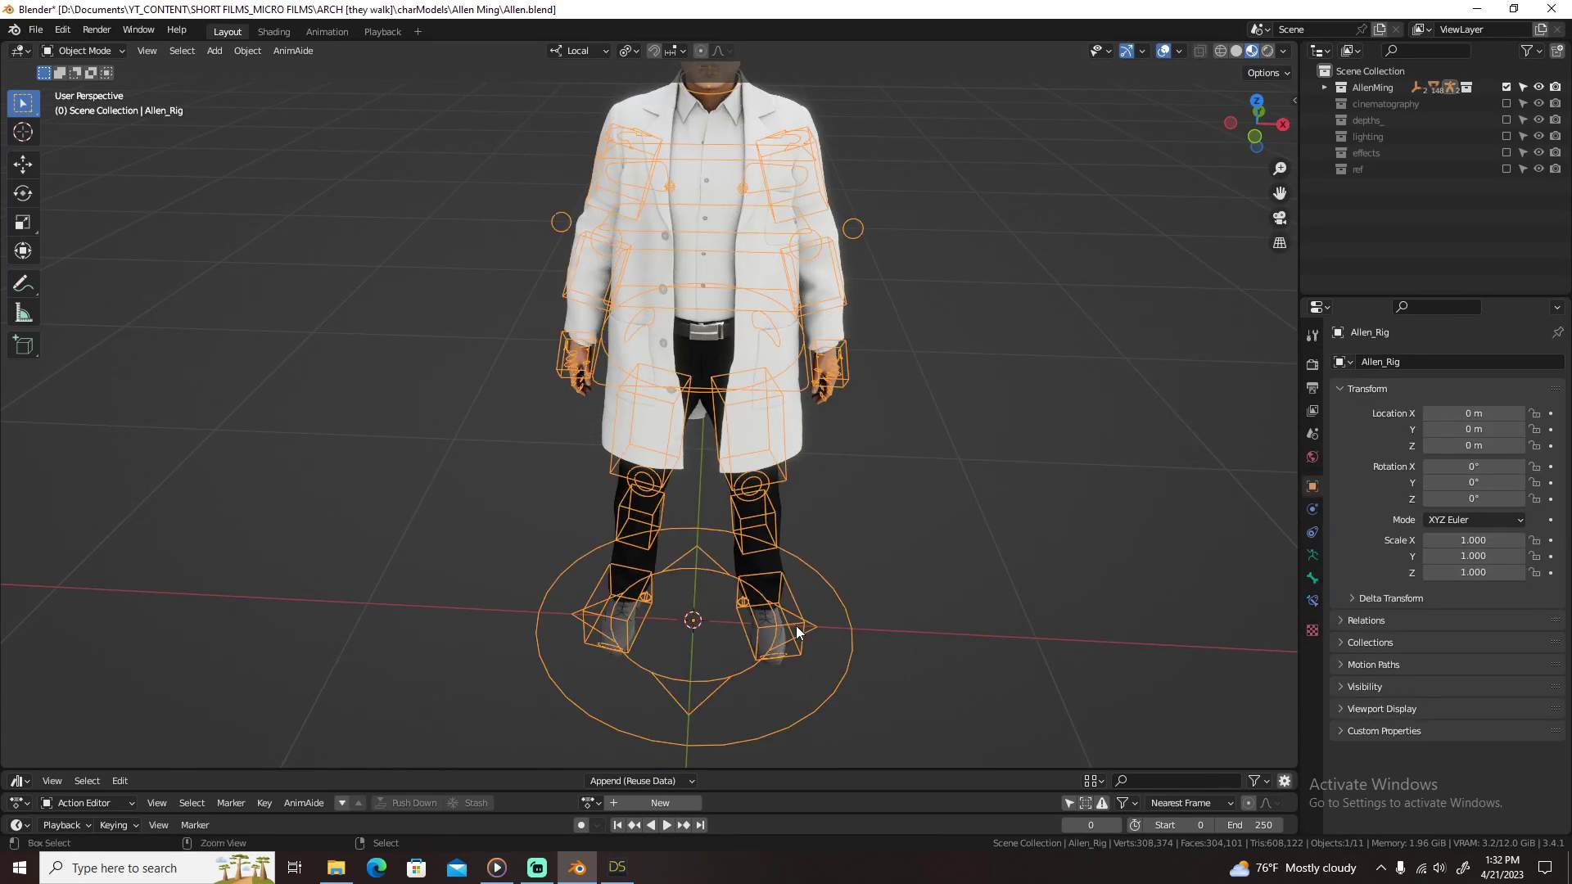
key(ctrl+Tab)
click(798, 632)
drag(797, 631, 824, 625)
right_click(896, 559)
key(ctrl+Tab)
right_click(917, 483)
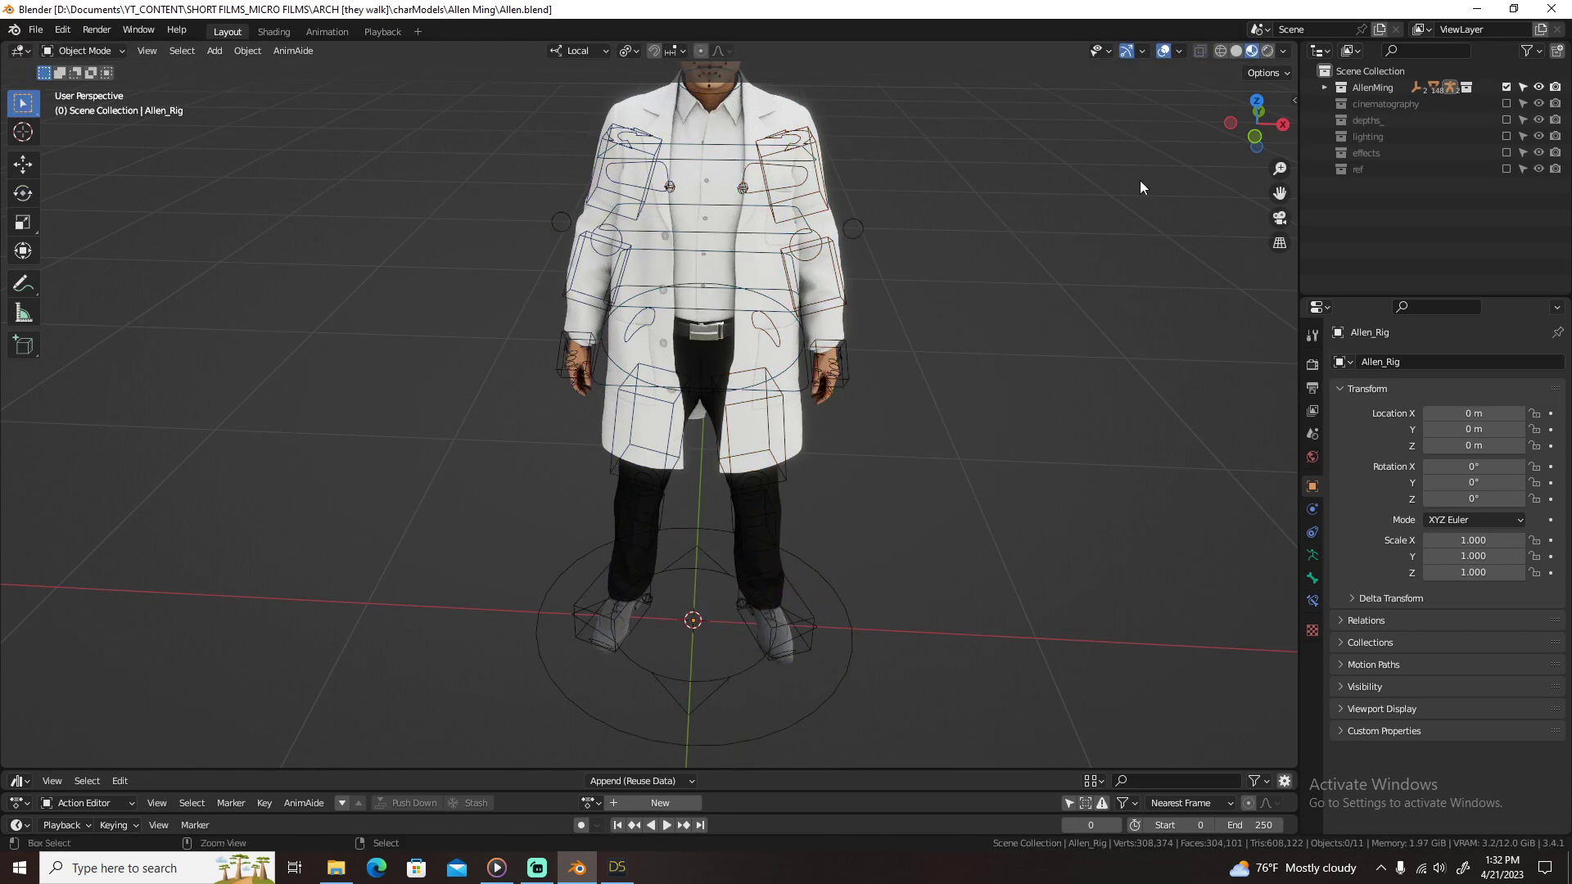
Step: Save the file and hide the bones overlay for a clean presentation of the character
key(ctrl+s)
click(1178, 51)
click(1205, 247)
Step: Examine the finished character's face, shirt and lab coat up close and from a three-quarter view
middle_drag(1176, 272, 830, 429)
scroll(830, 430, up, 1)
shift+middle_drag(827, 490, 794, 553)
scroll(794, 524, up, 2)
shift+middle_drag(794, 402, 744, 464)
scroll(764, 466, up, 1)
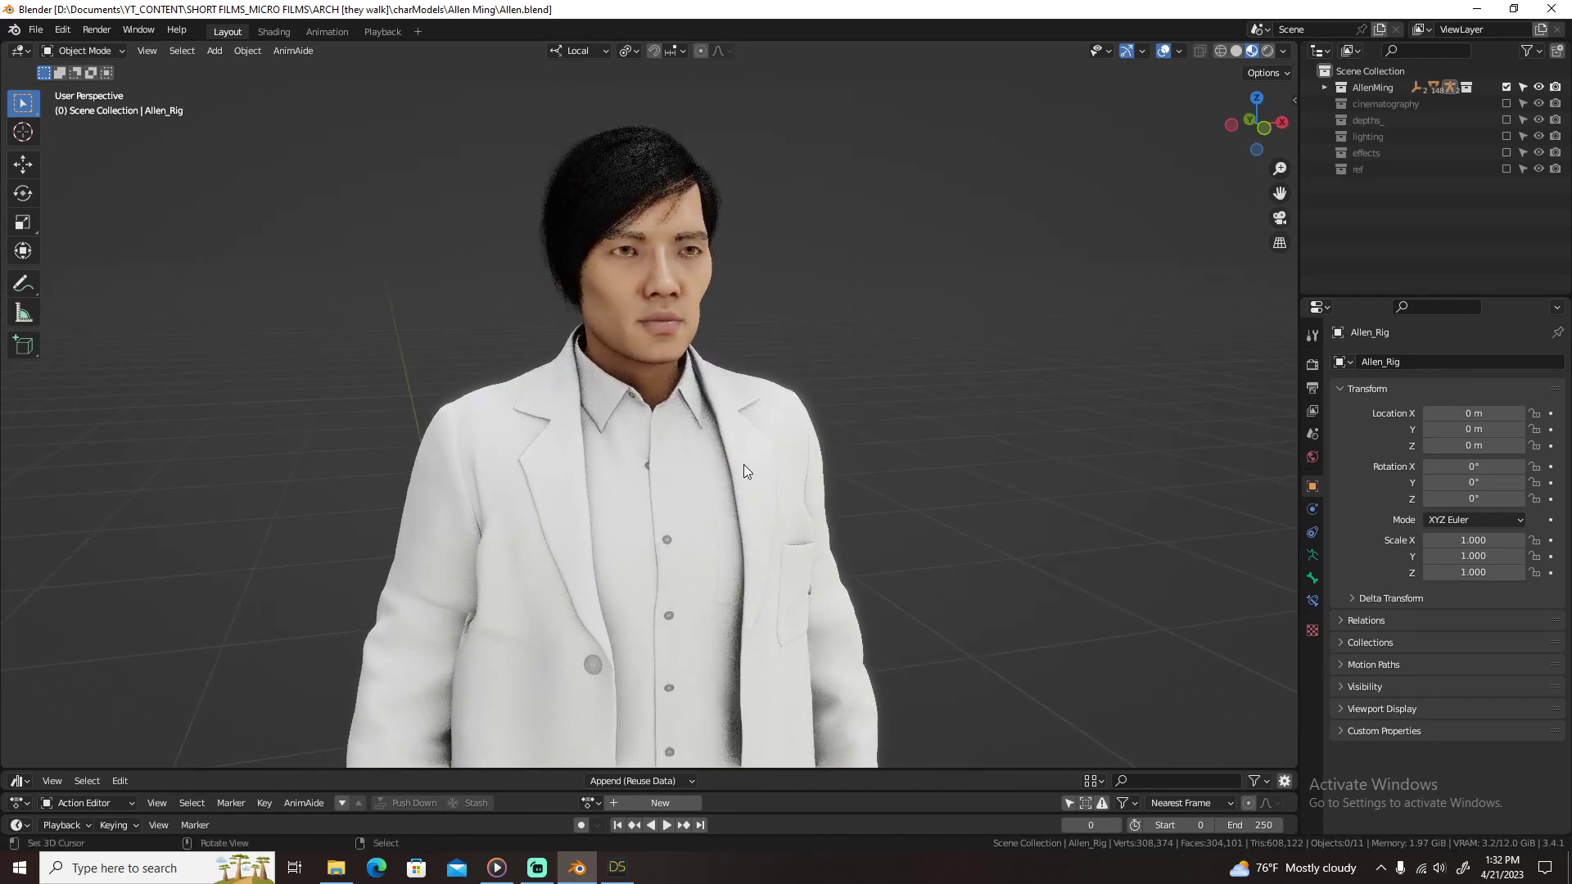
scroll(744, 475, down, 3)
shift+middle_drag(748, 518, 783, 439)
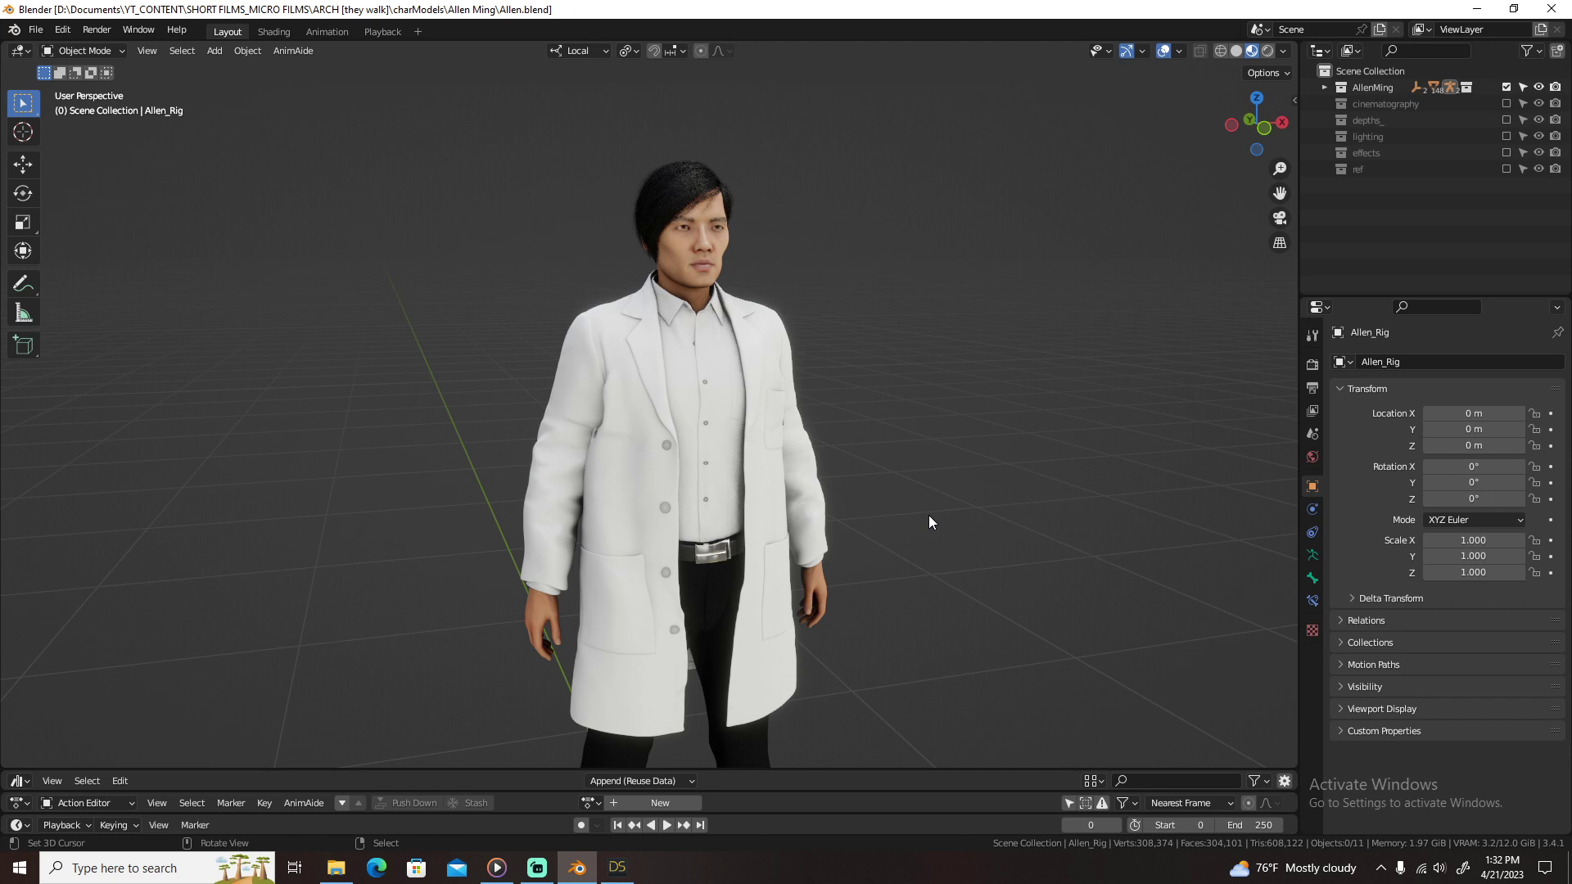
click(537, 867)
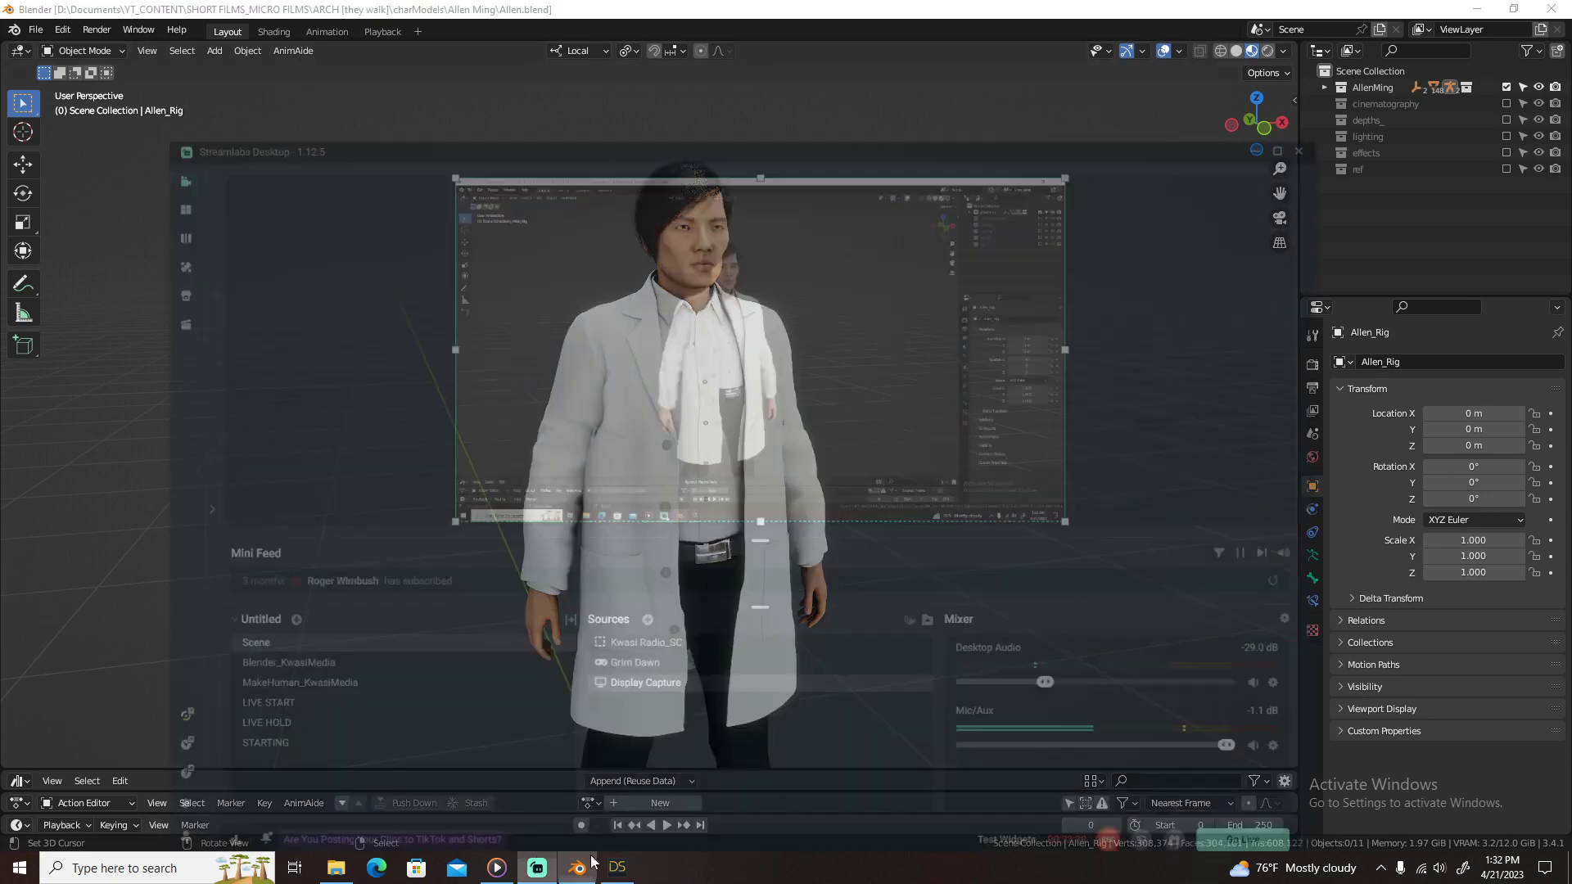